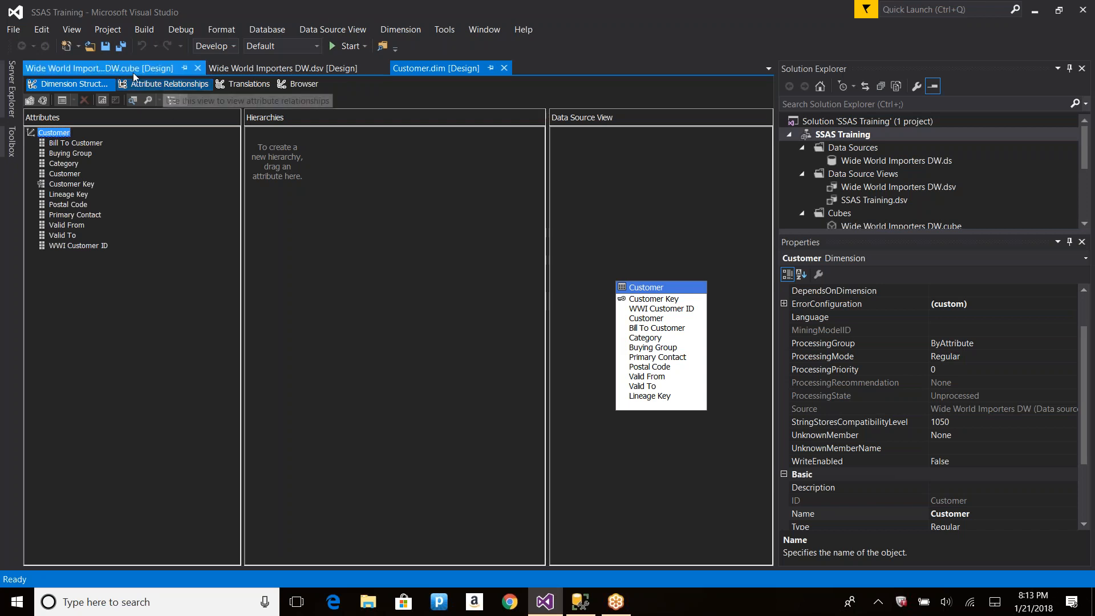
left_click(134, 70)
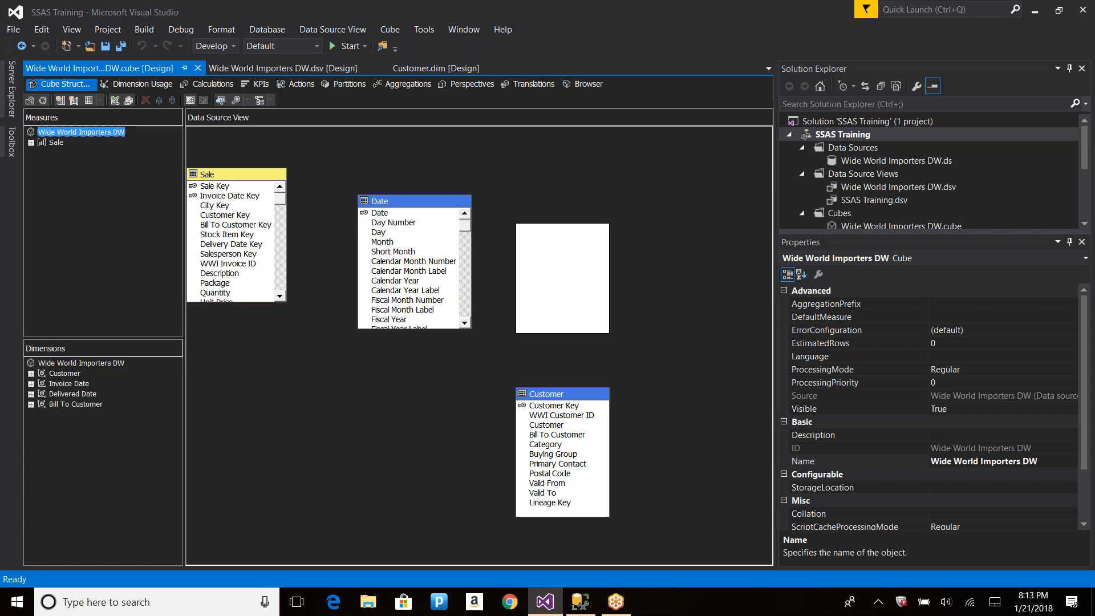
left_click_drag(114, 68, 144, 76)
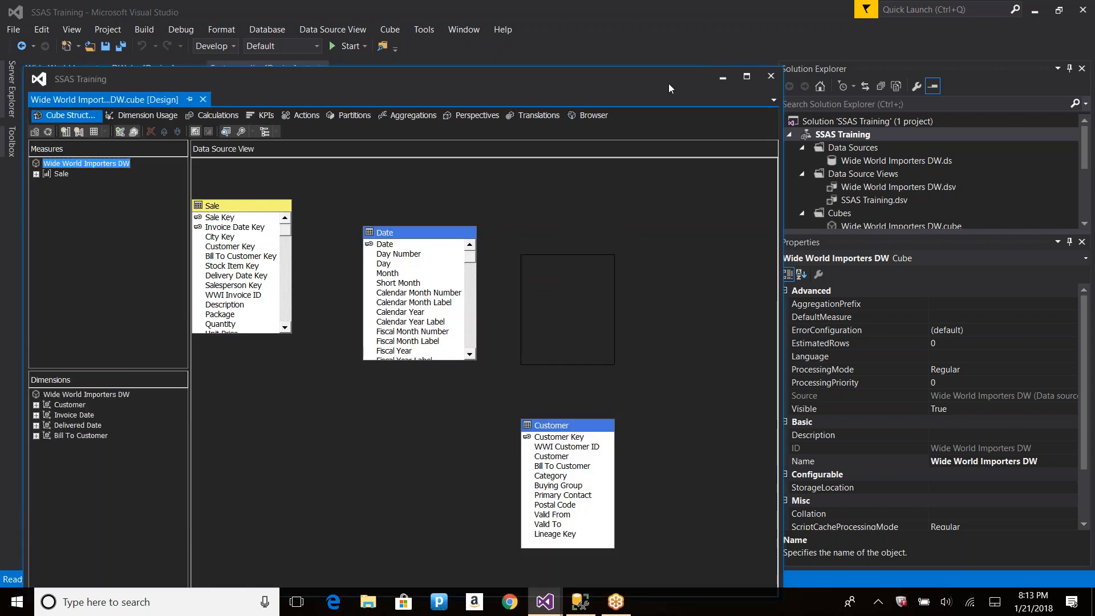
left_click(747, 78)
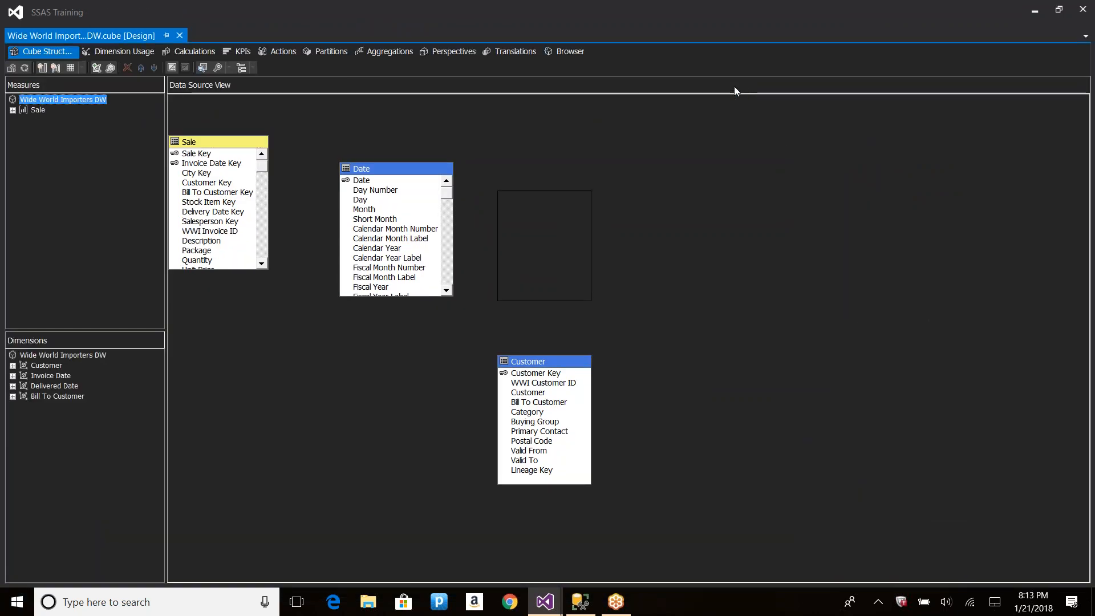
left_click(1060, 10)
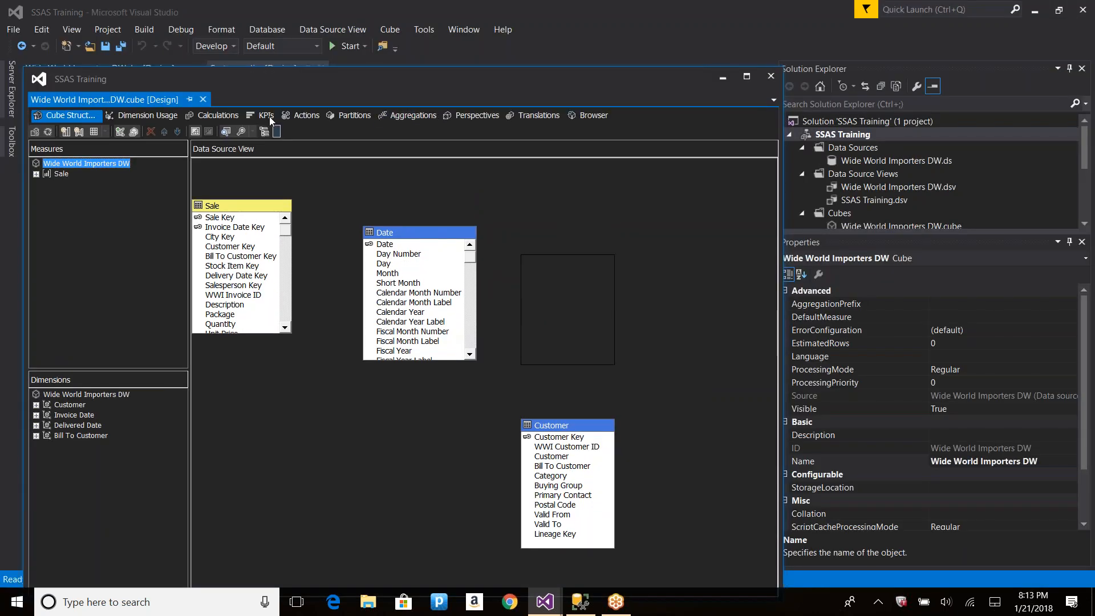
left_click_drag(292, 85, 320, 111)
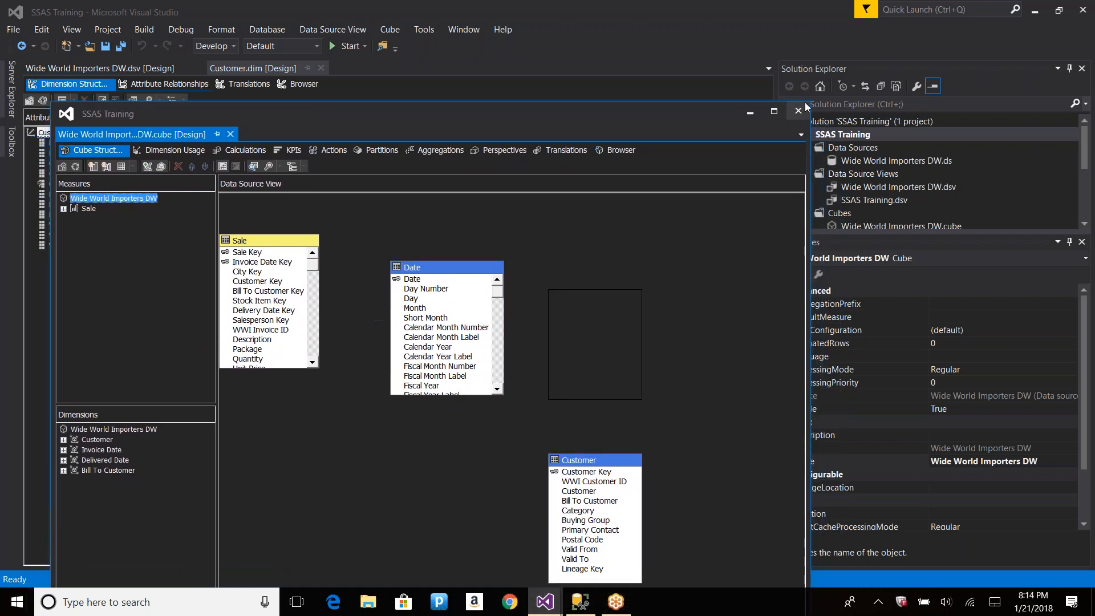
left_click(799, 111)
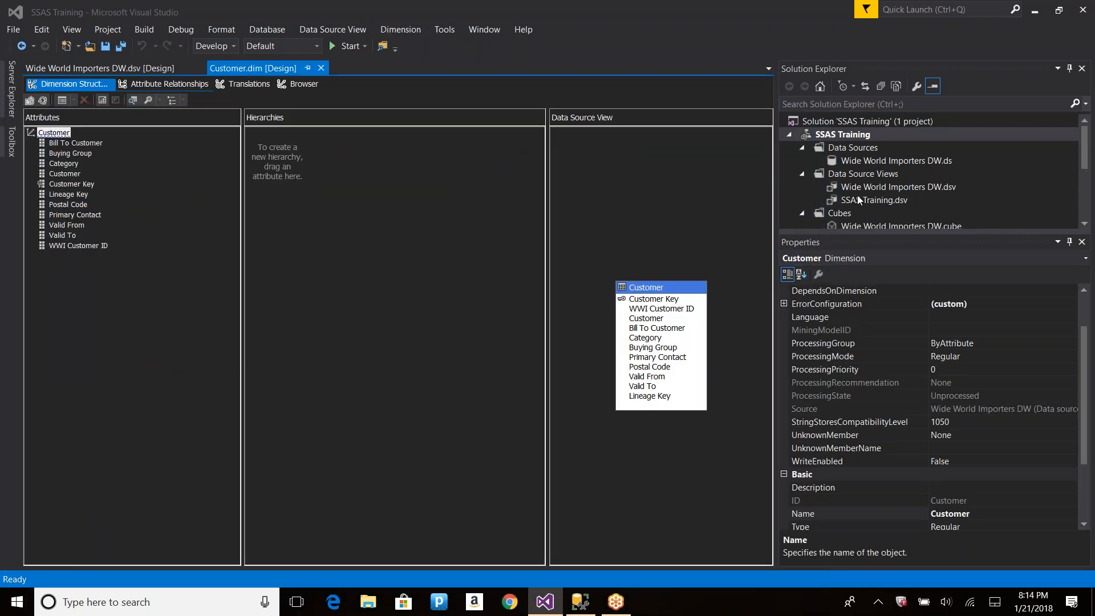
Open the calculations of the Wide World Importers DW cube and add a new calculated member after the CALCULATE command.
left_click(854, 226)
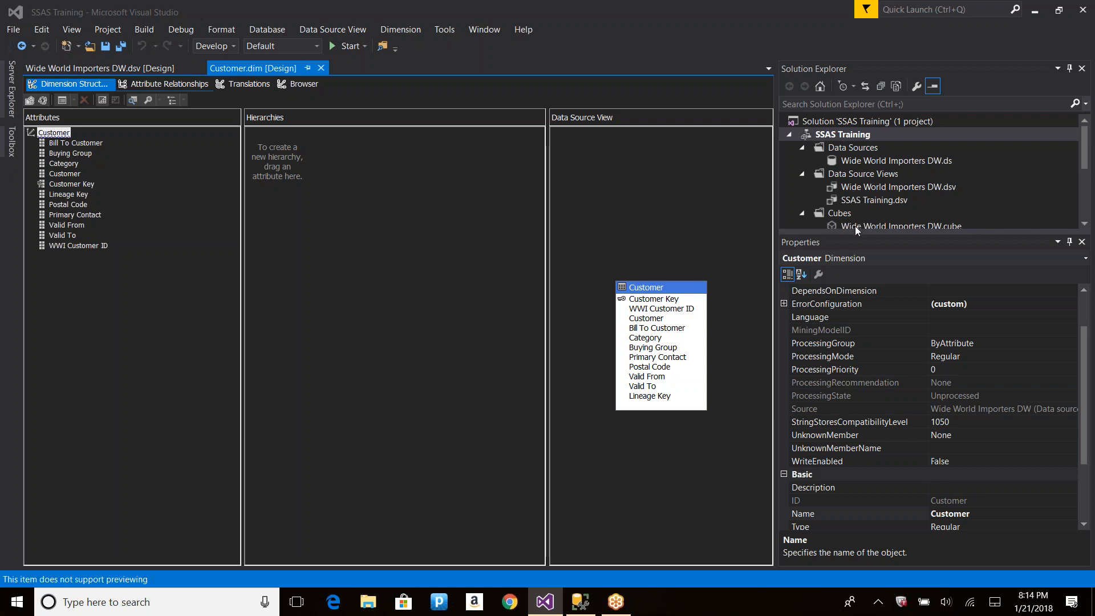
double_click(844, 200)
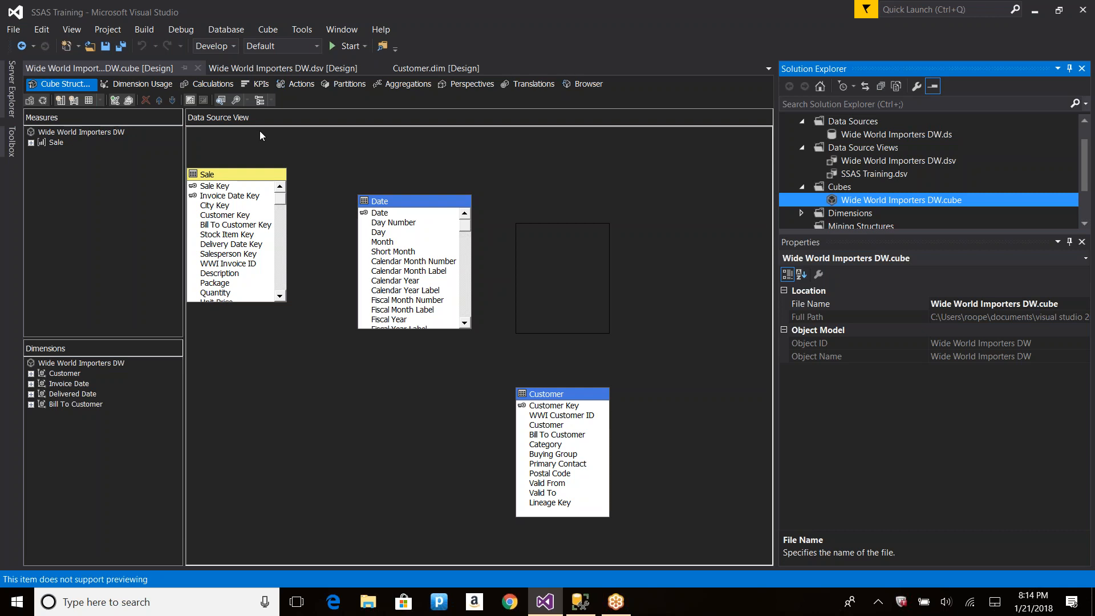
left_click(211, 84)
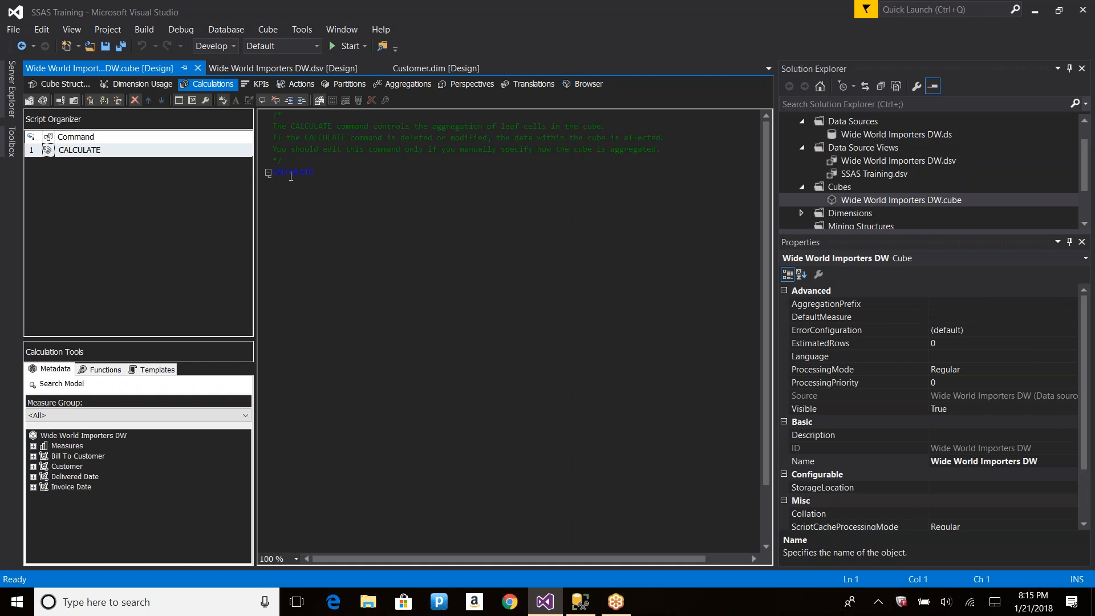
double_click(291, 172)
left_click(367, 187)
left_click(101, 108)
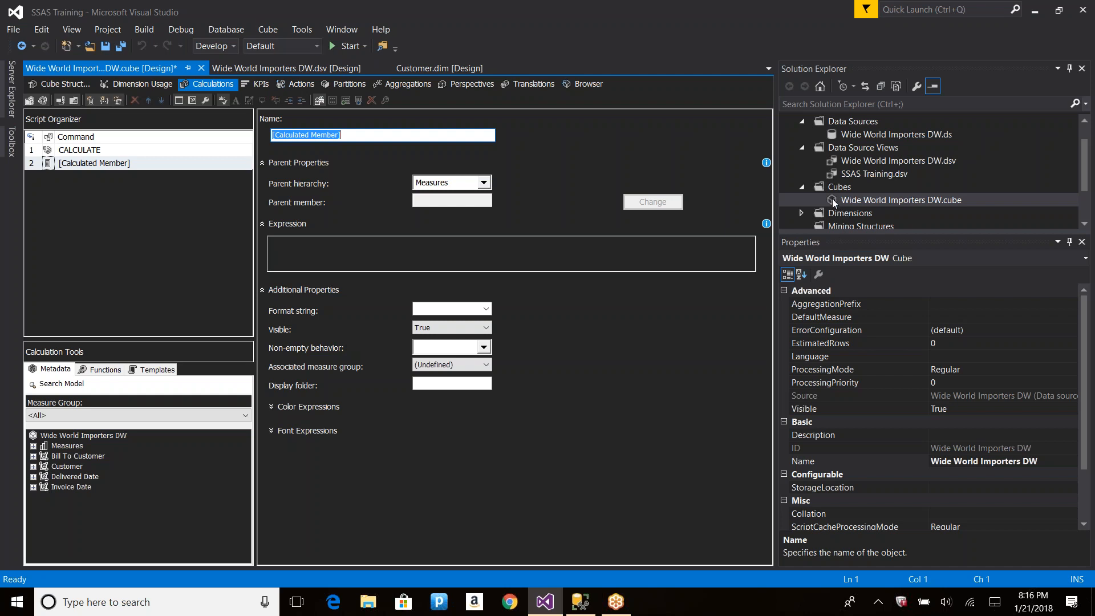
Start a new named calculation on the Sale table in Wide World Importers DW.dsv, with the column name NamedCalc.
left_click(860, 162)
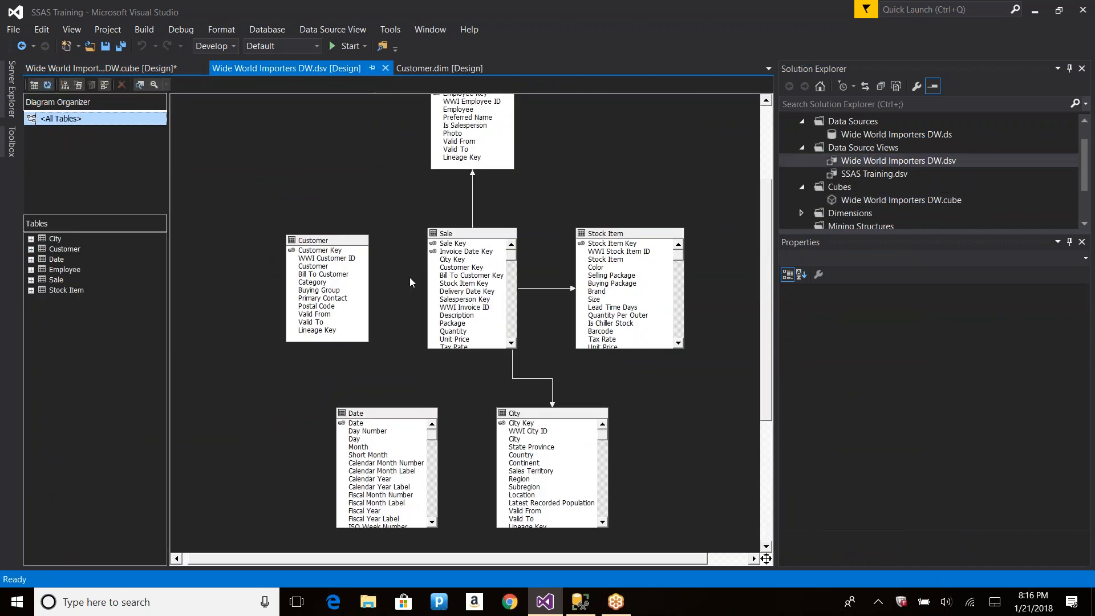
right_click(463, 231)
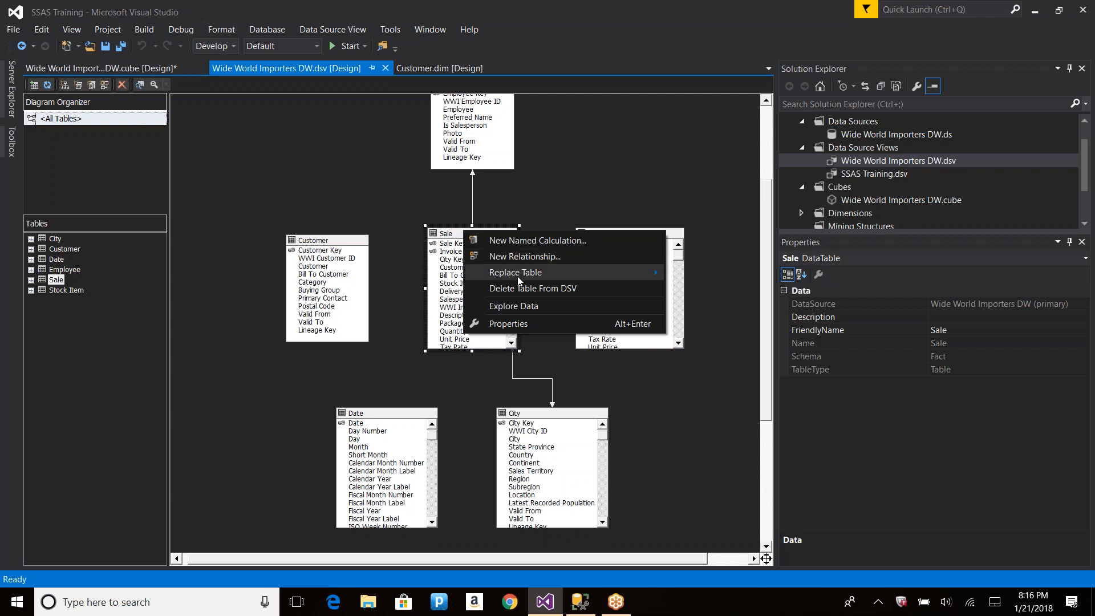
left_click(530, 240)
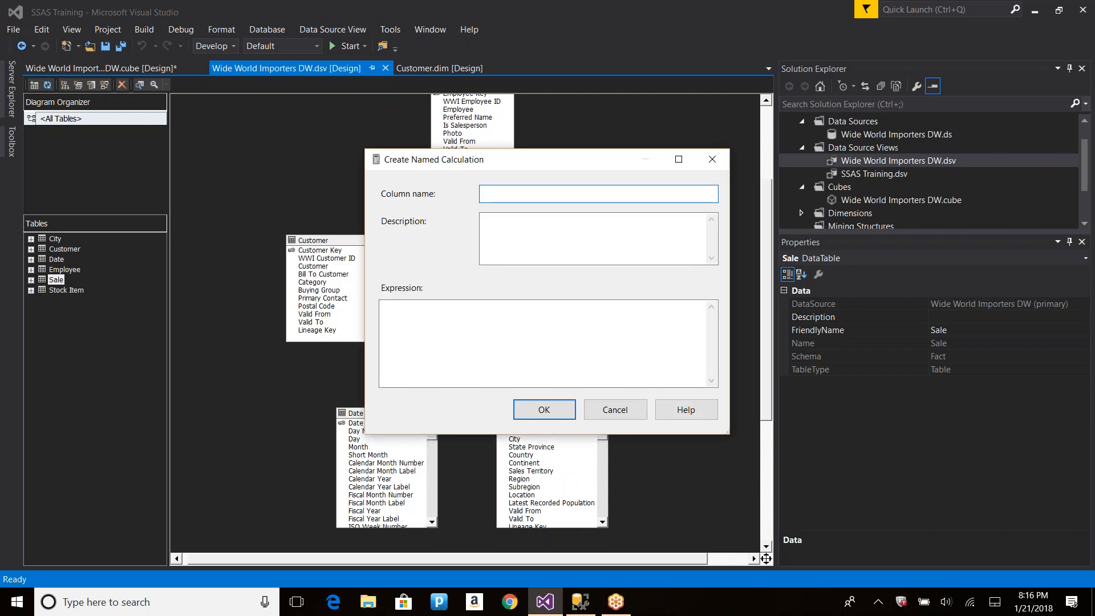
type("NamedCalc")
left_click_drag(519, 162, 674, 165)
Set the NamedCalc expression to [Unit Price] * [Tax Rate] and create the calculation.
left_click(577, 322)
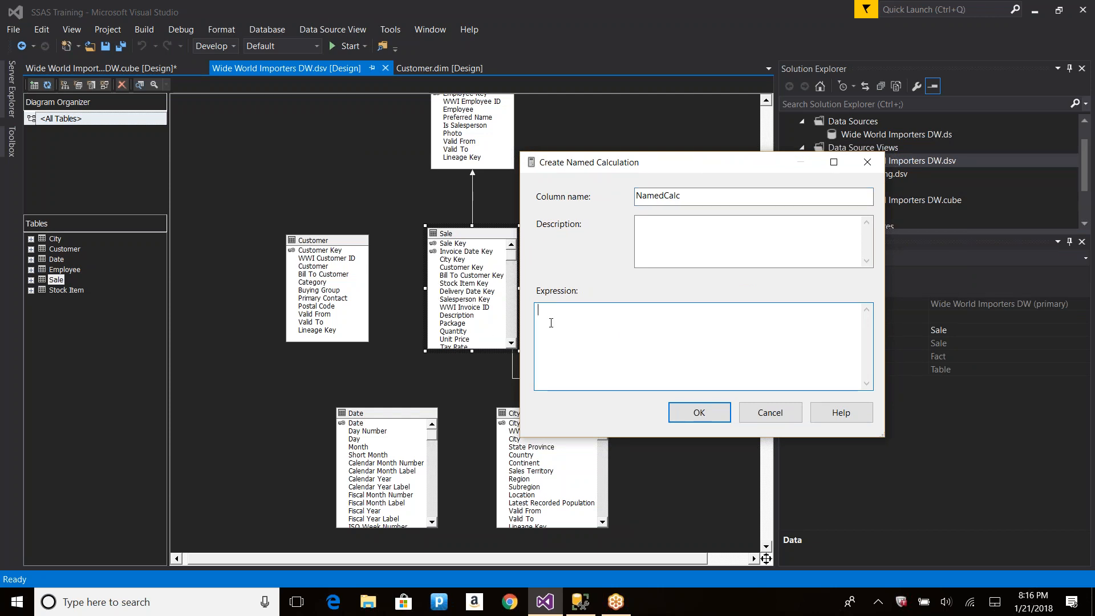
type("[Unit P")
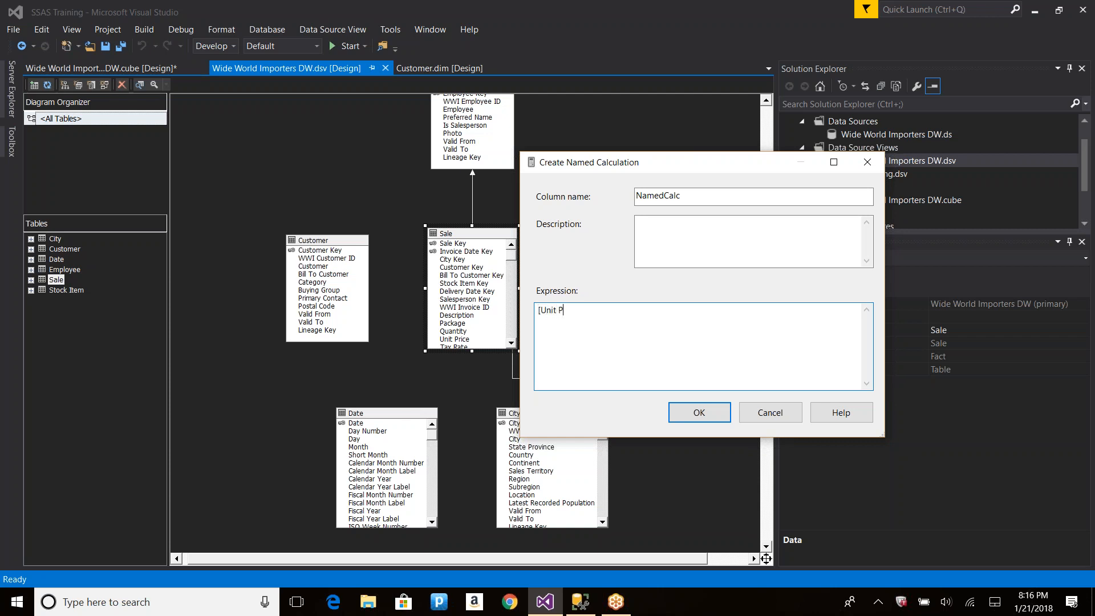
type("rice] *")
type("[Tax")
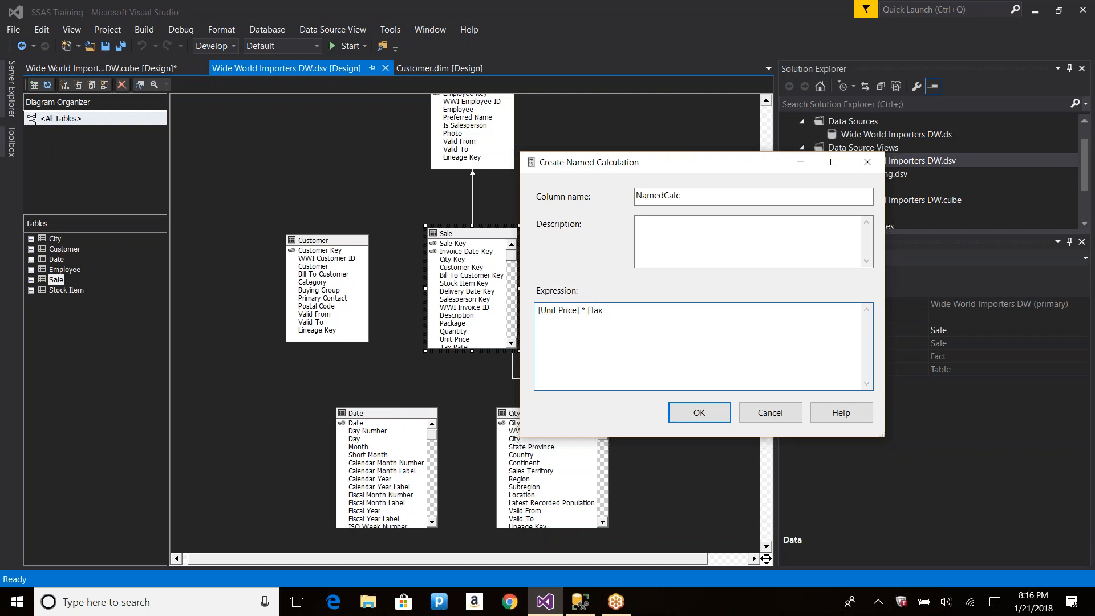
type(" Rate]")
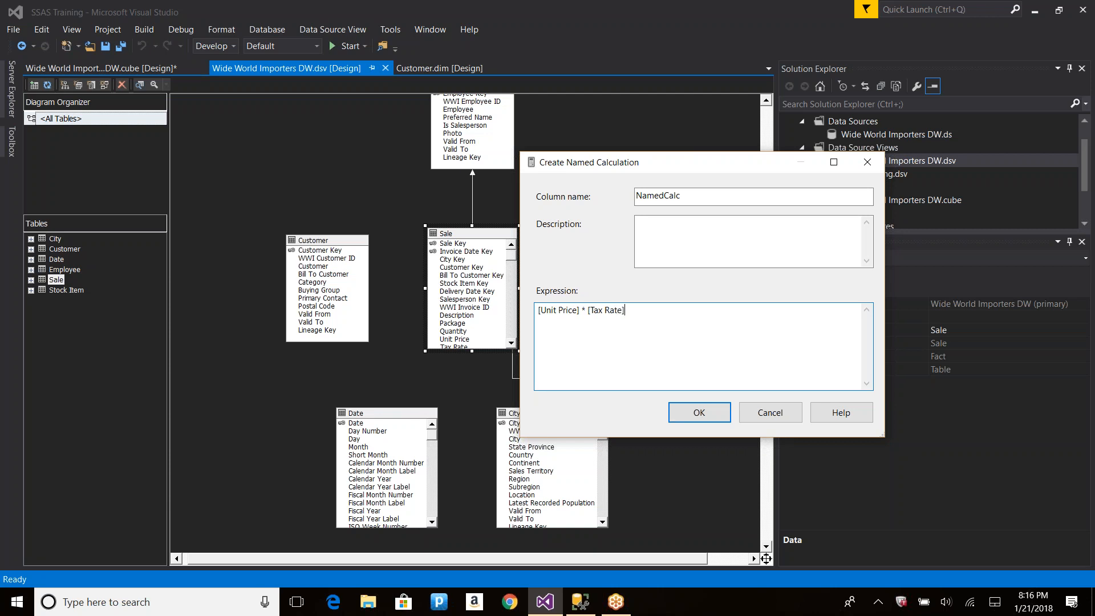
left_click(707, 415)
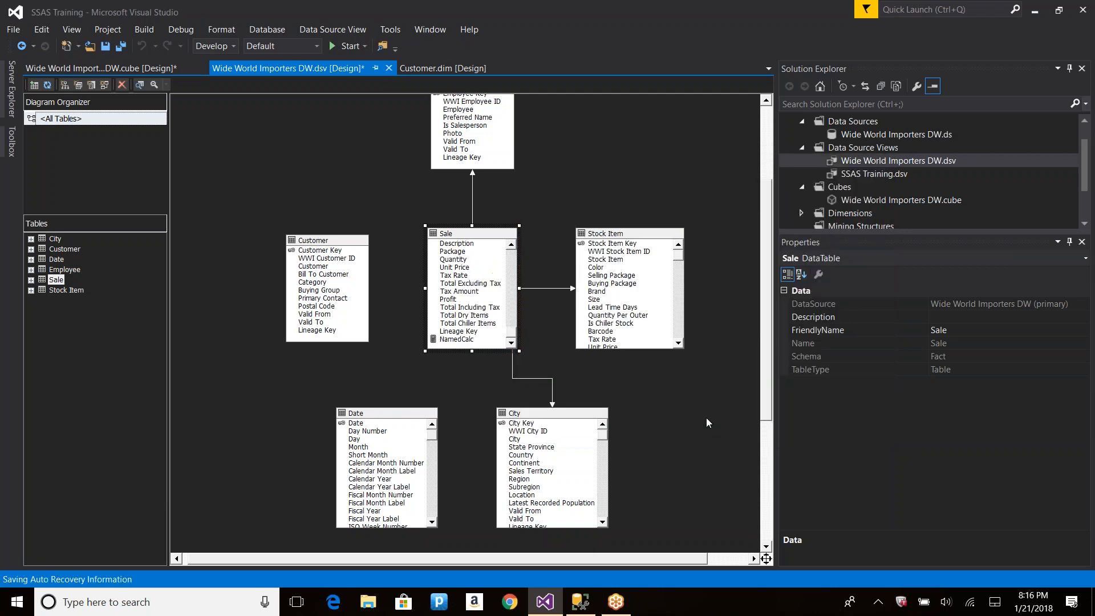
Explore the Sale table's data and examine the NamedCalc column at the end of the rows.
right_click(481, 235)
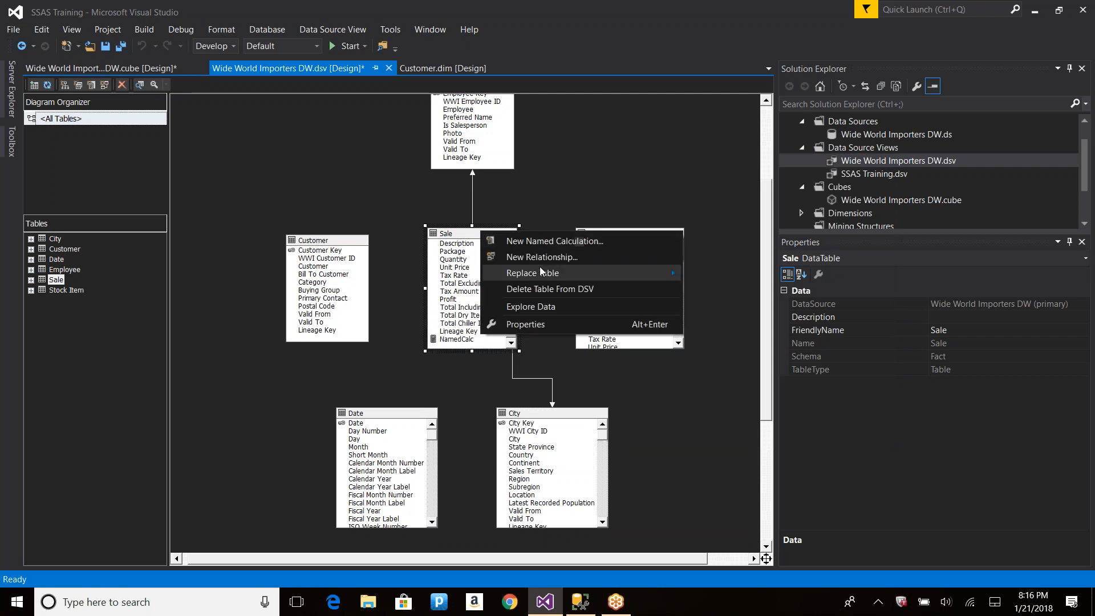
left_click(539, 308)
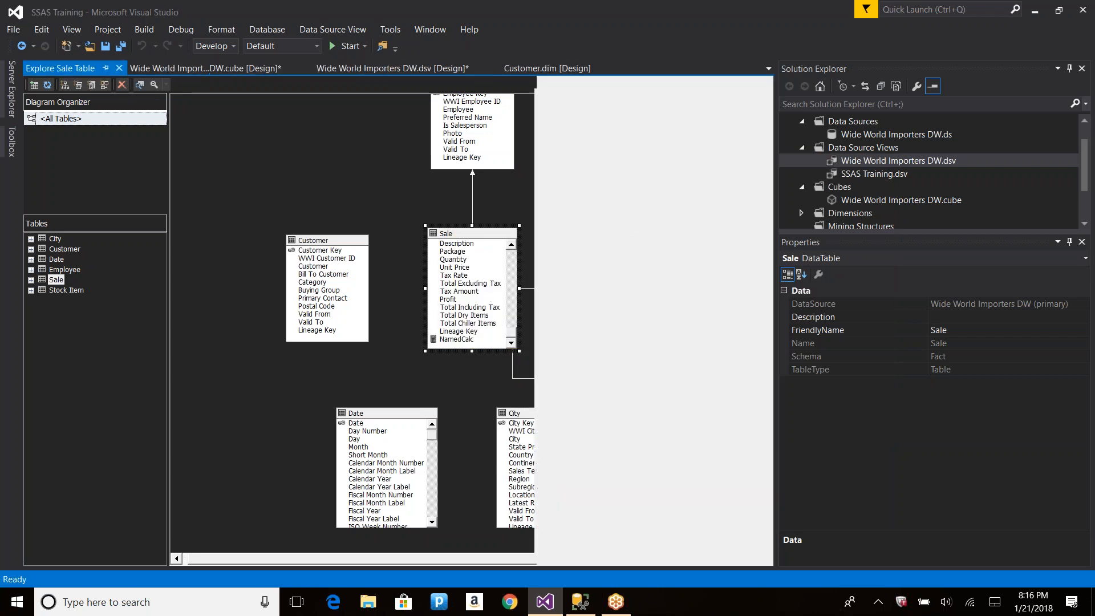
left_click(670, 143)
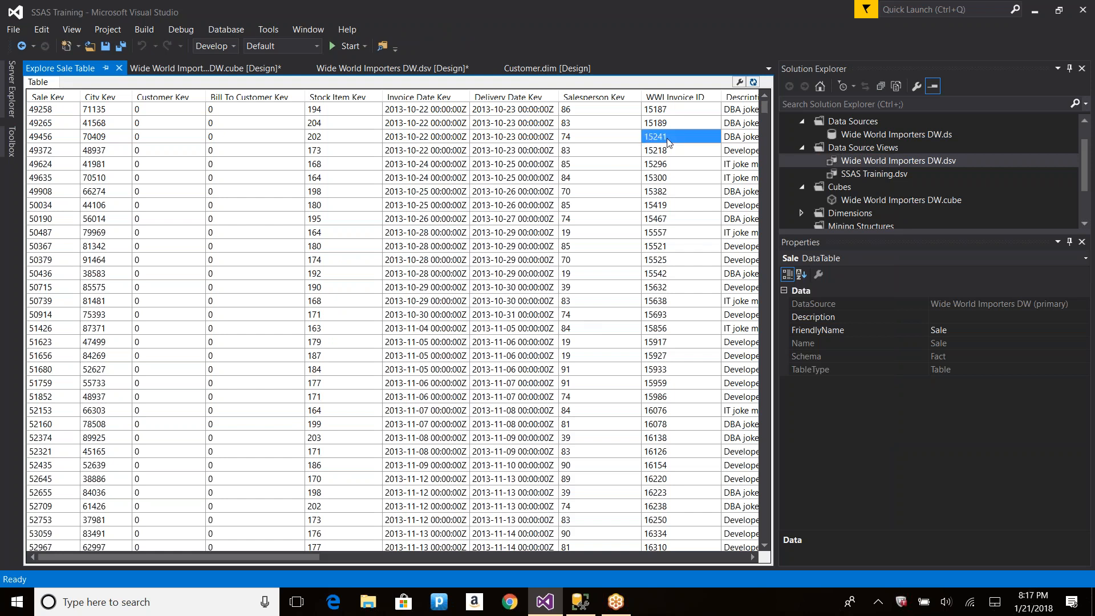
key("End")
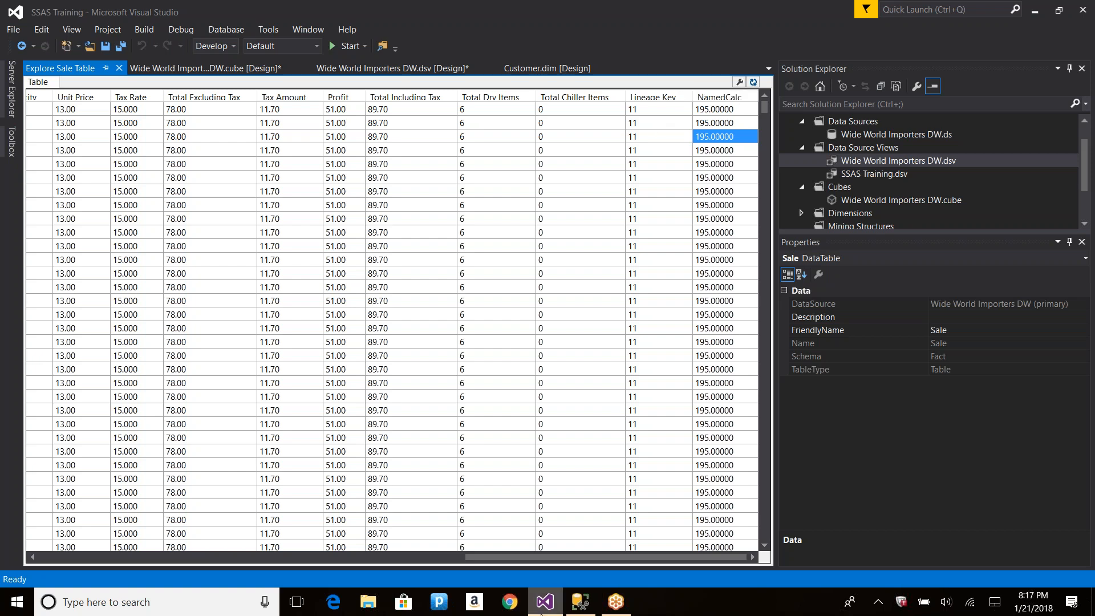
Switch to SQL Server Management Studio and run "select * from fact.sale" in a new query on the Wide World Importers DW database.
left_click(582, 607)
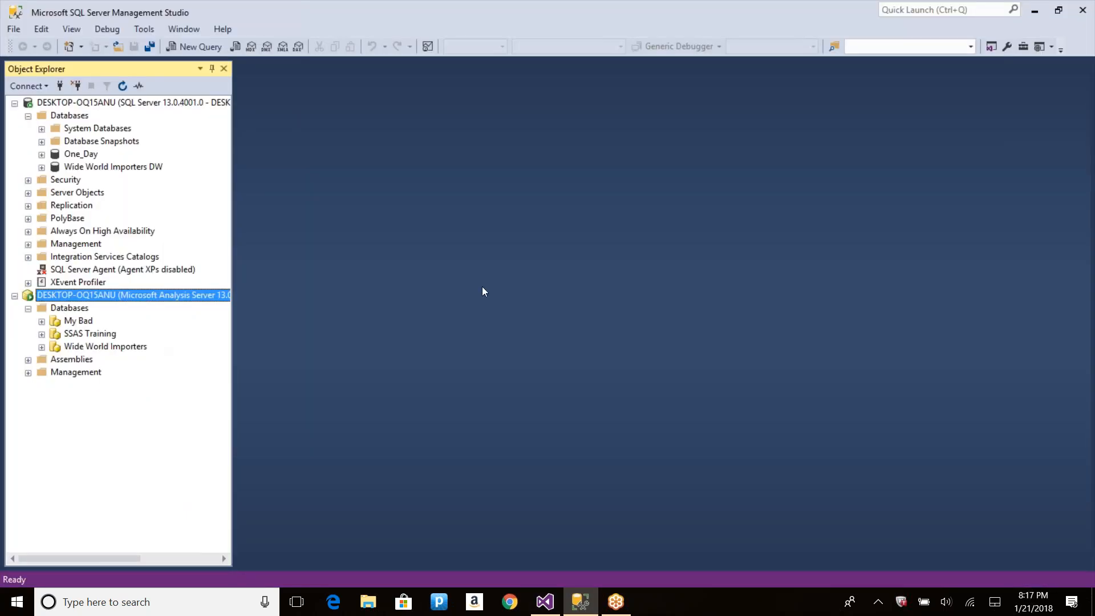
key("alt+Tab")
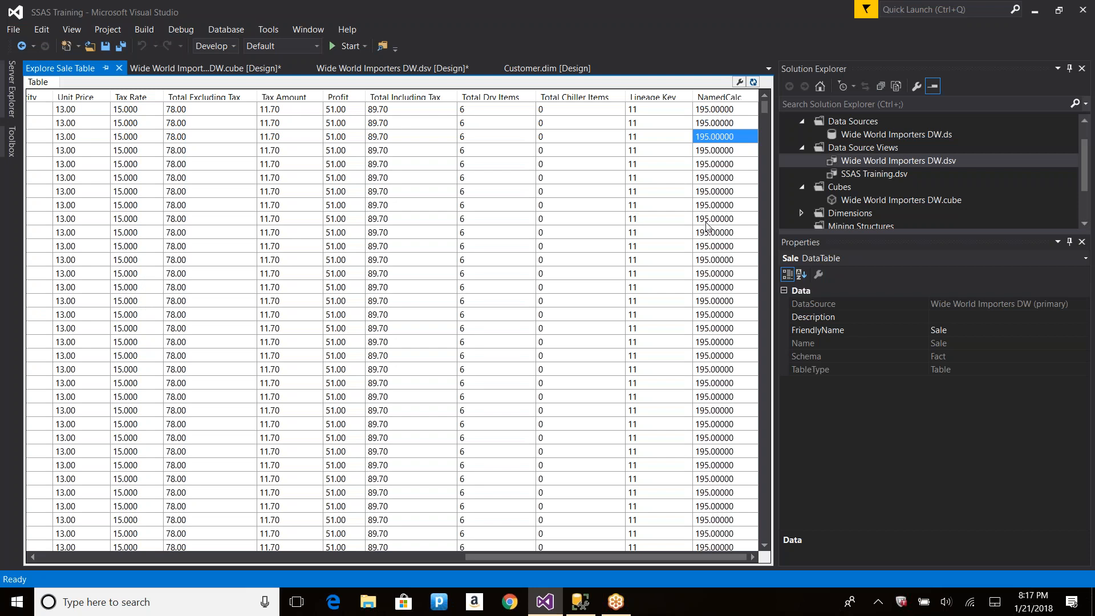
key("alt+Tab")
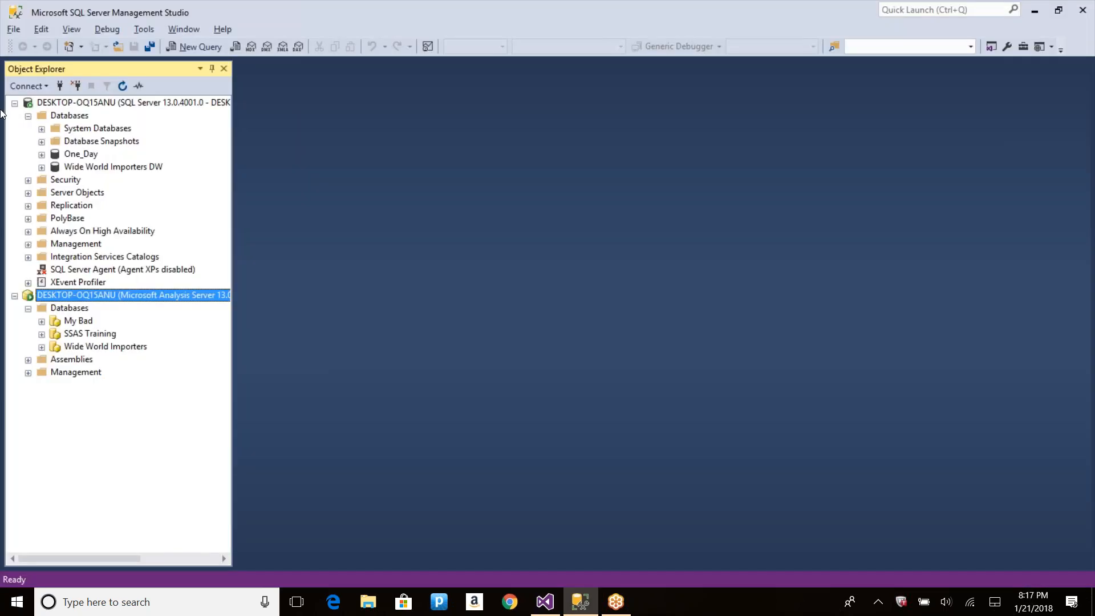
left_click(78, 167)
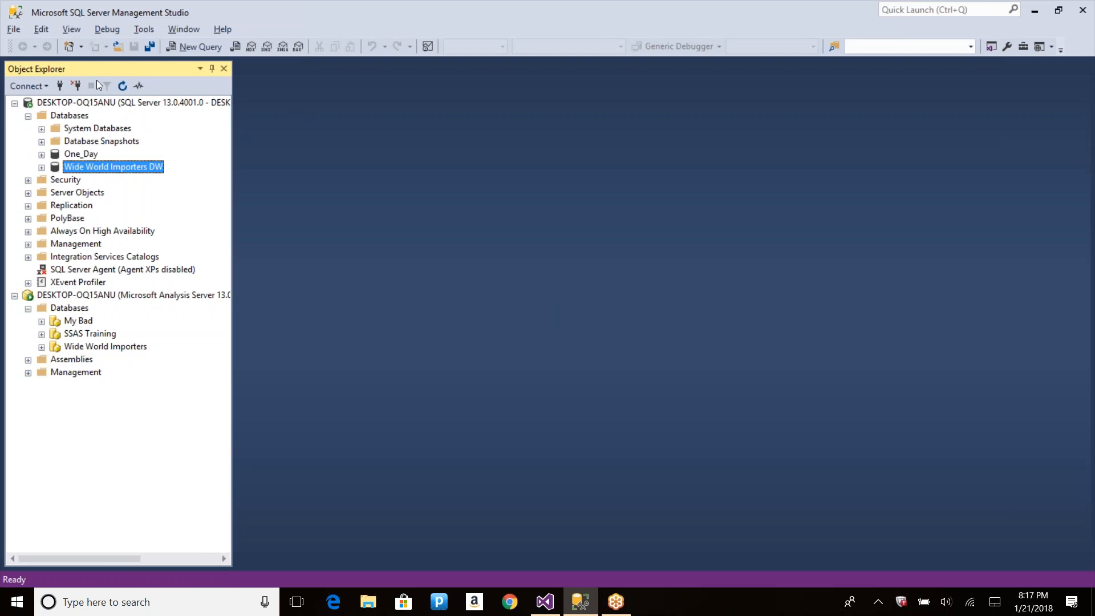
left_click(191, 49)
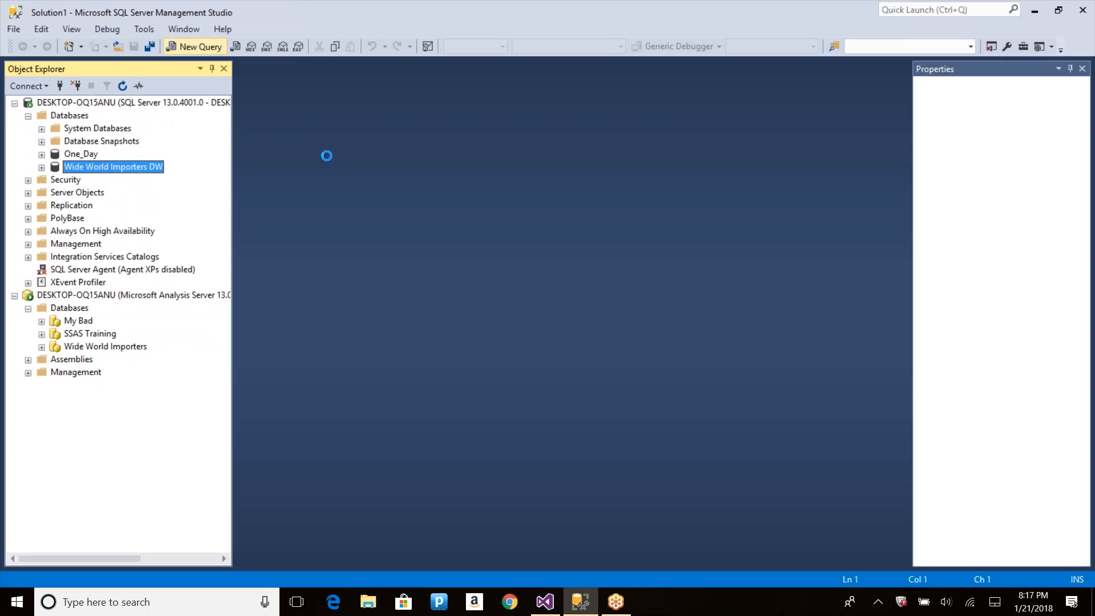
type("selec")
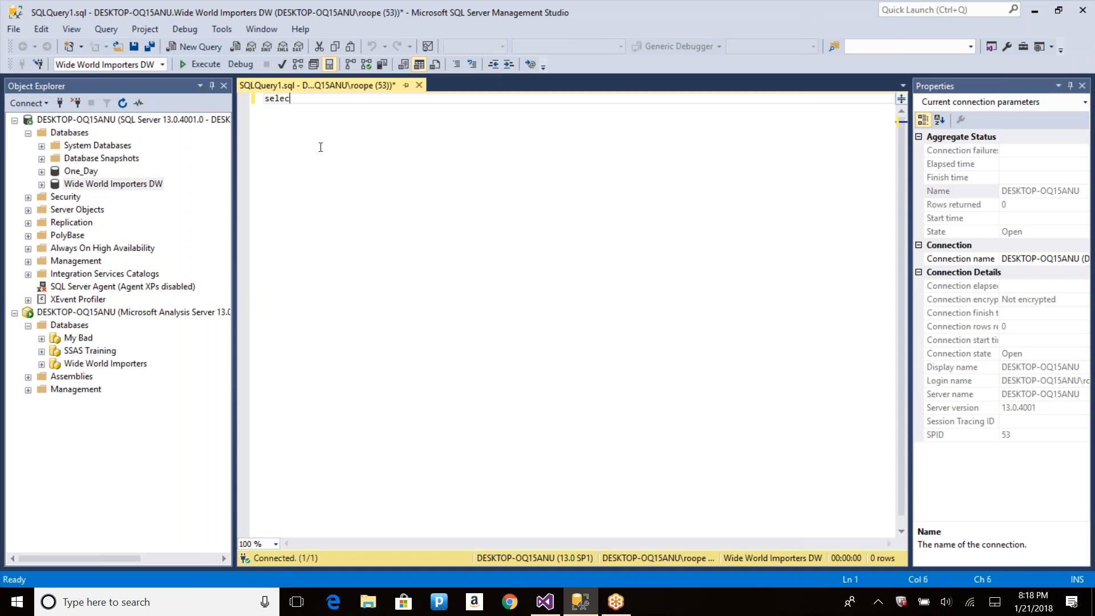
type("t * from fact.sae")
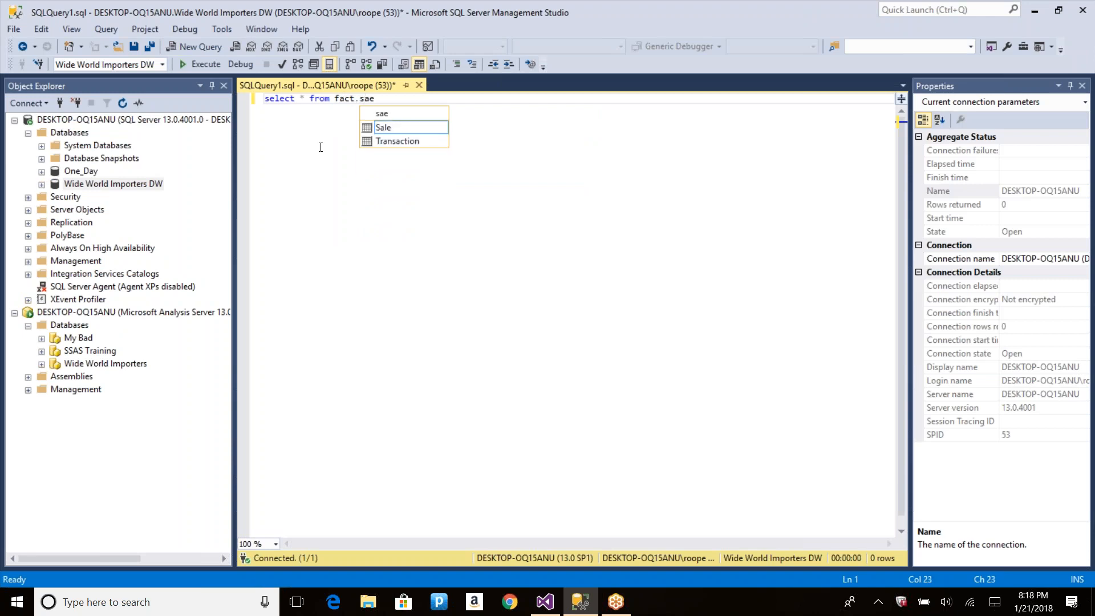
key("BackSpace")
type("le")
key("F5")
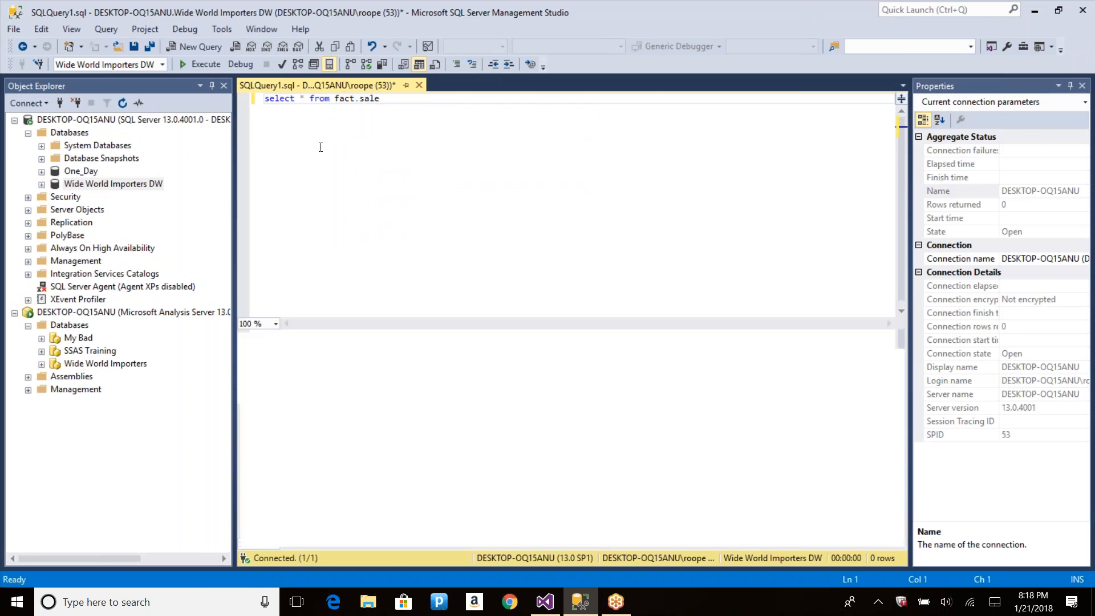
Switch to Visual Studio, close the Sale table data view, and copy the NamedCalc expression from the Sale table's named calculation.
key("alt+Tab")
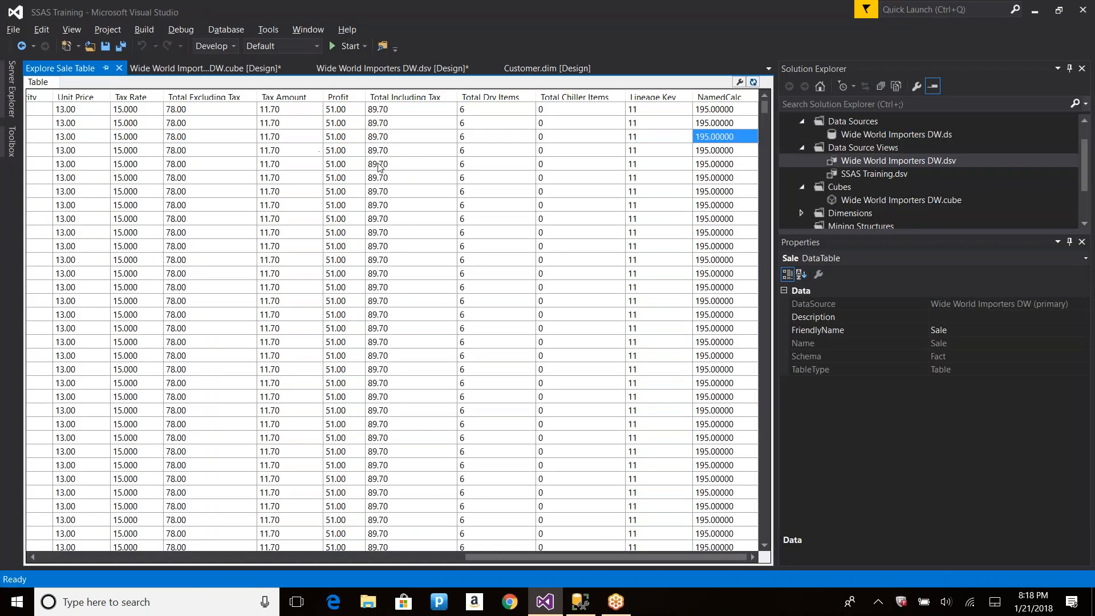
left_click(119, 68)
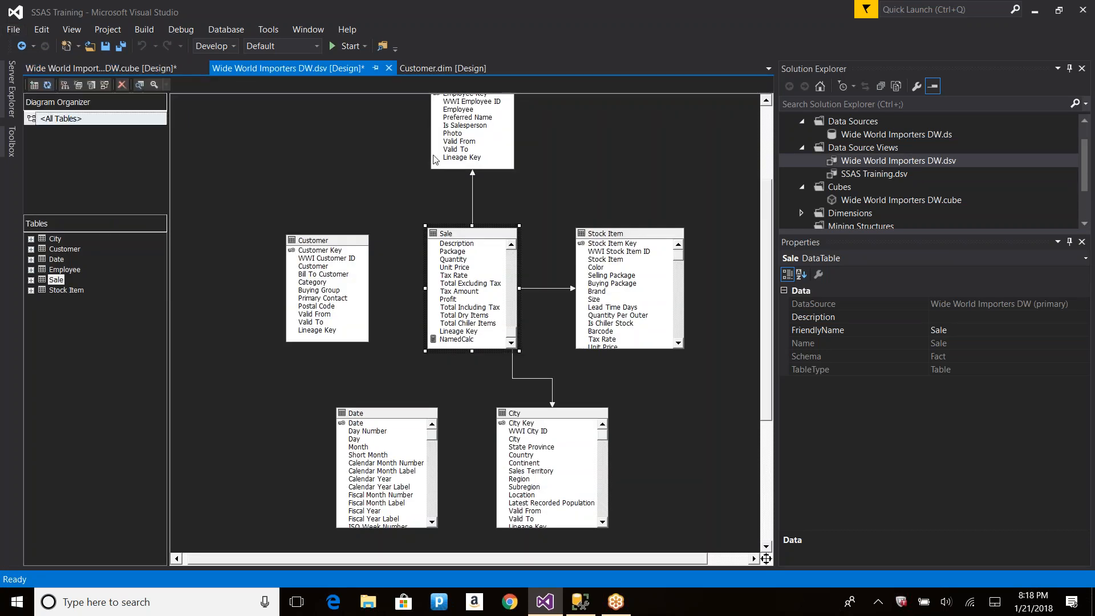
double_click(456, 339)
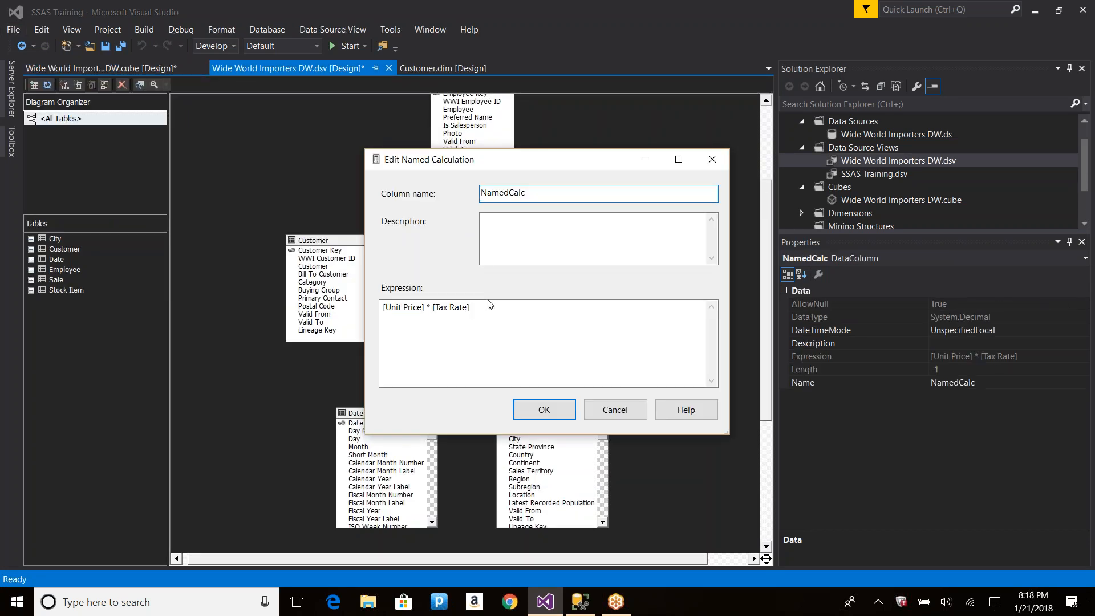
left_click_drag(489, 307, 349, 307)
key("ctrl+c")
Switch to SQL Server Management Studio, add [Unit Price] * [Tax Rate] AS NewColumn before the asterisk in the fact.sale query, and run it.
key("alt+Tab")
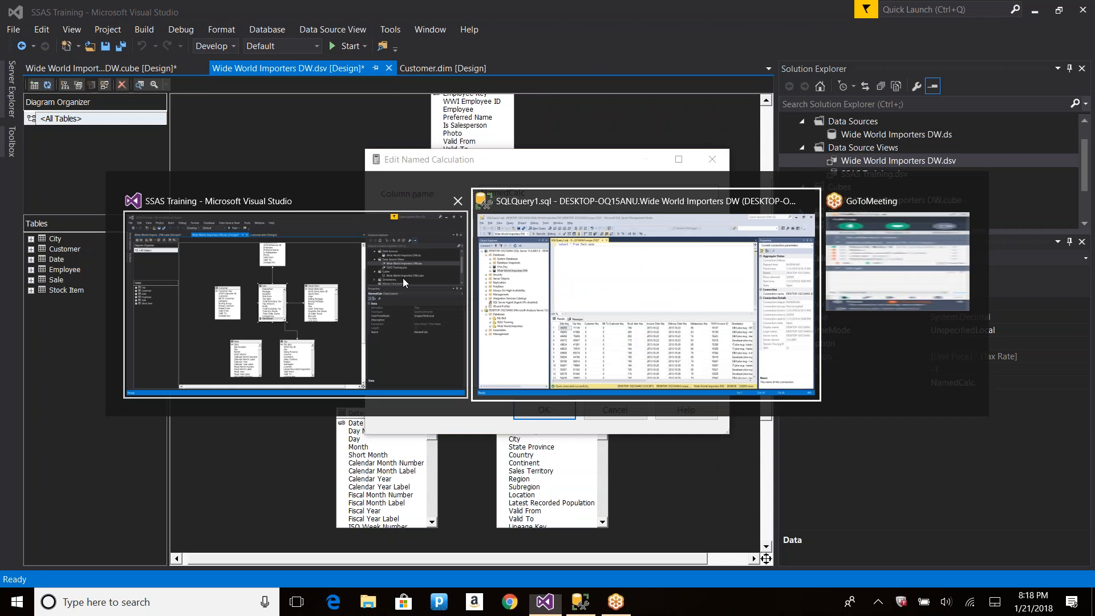
left_click(305, 98)
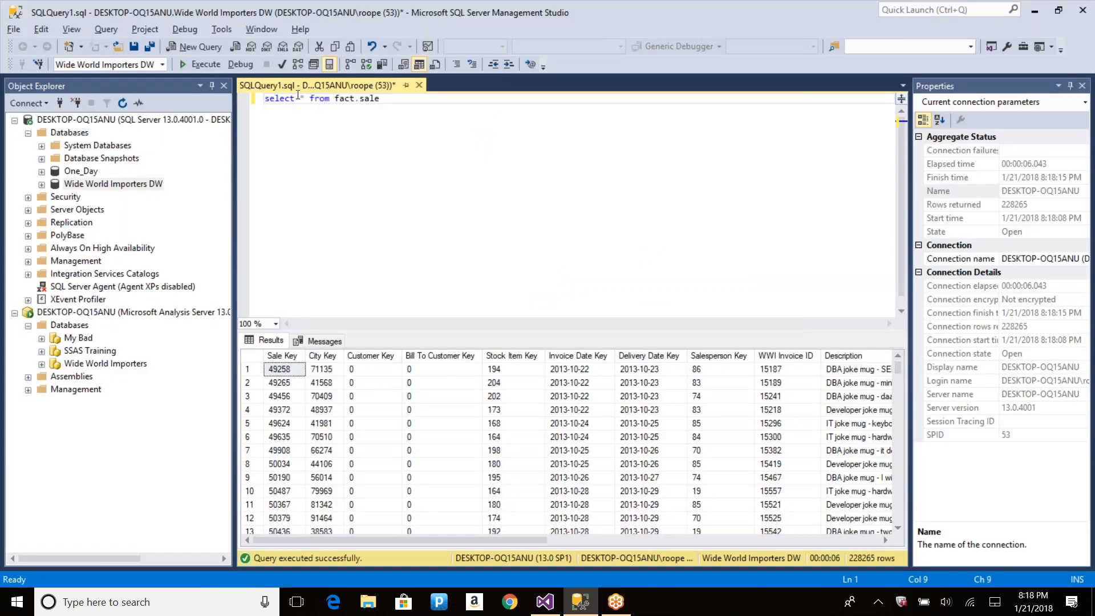
type(",")
key("ctrl+v")
type("AS ?NewColumn")
key("ctrl+Left")
key("BackSpace")
key("F5")
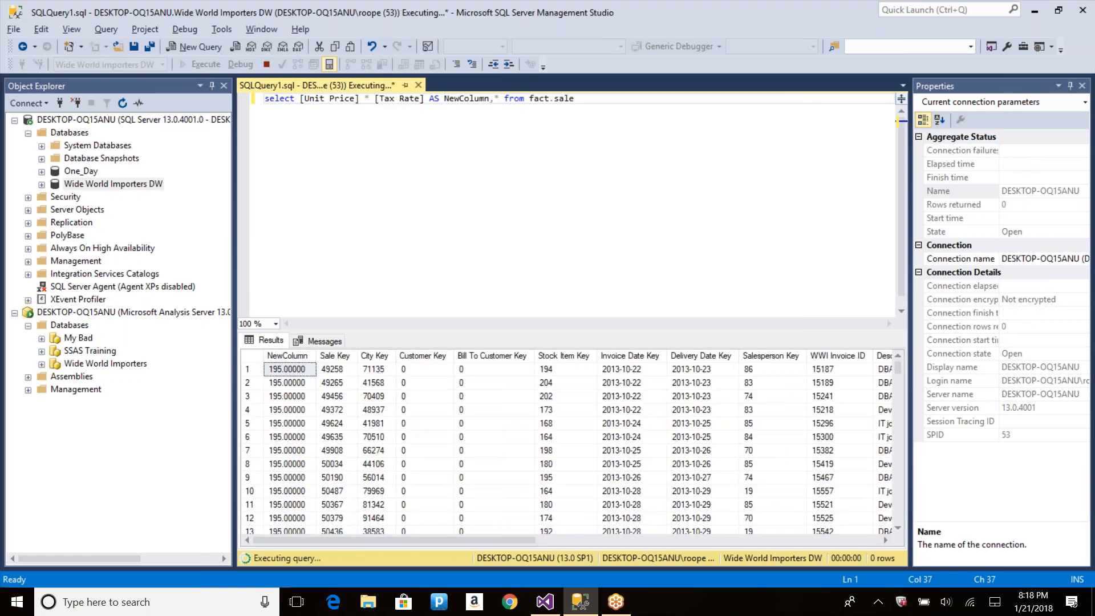
Examine the first result row, comparing NewColumn with the Sale Key, City Key and Customer Key values.
left_click(284, 370)
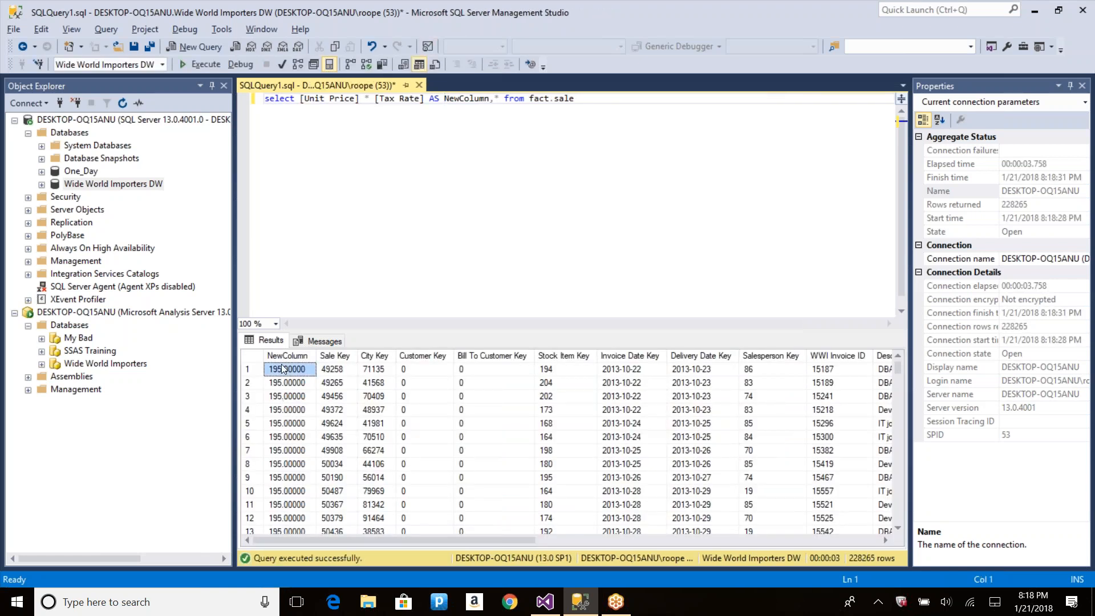
left_click(337, 371)
left_click(380, 371)
left_click(408, 372)
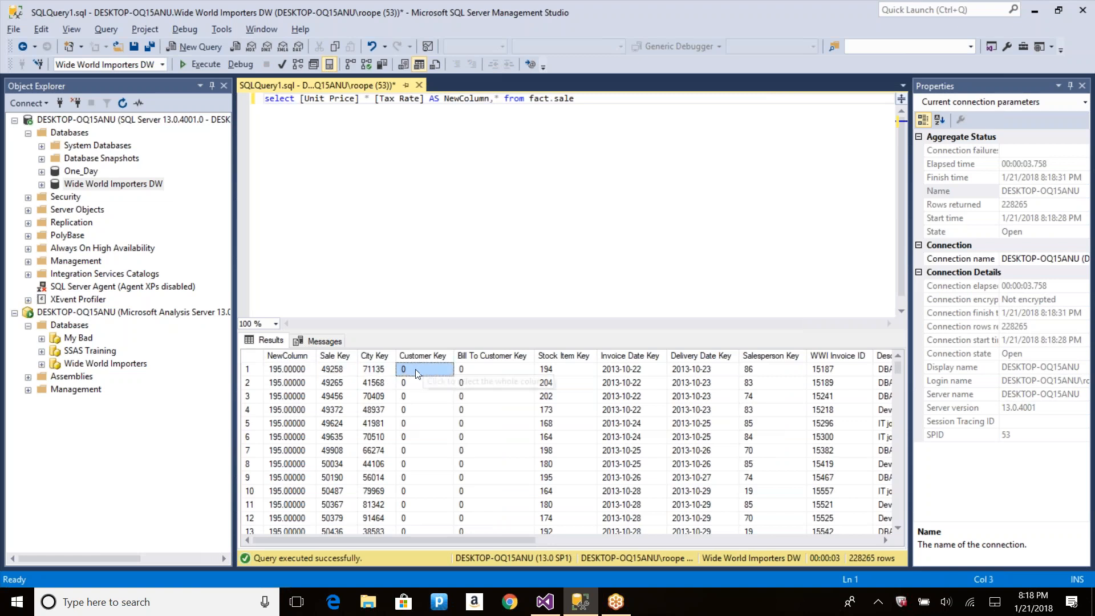
left_click(279, 372)
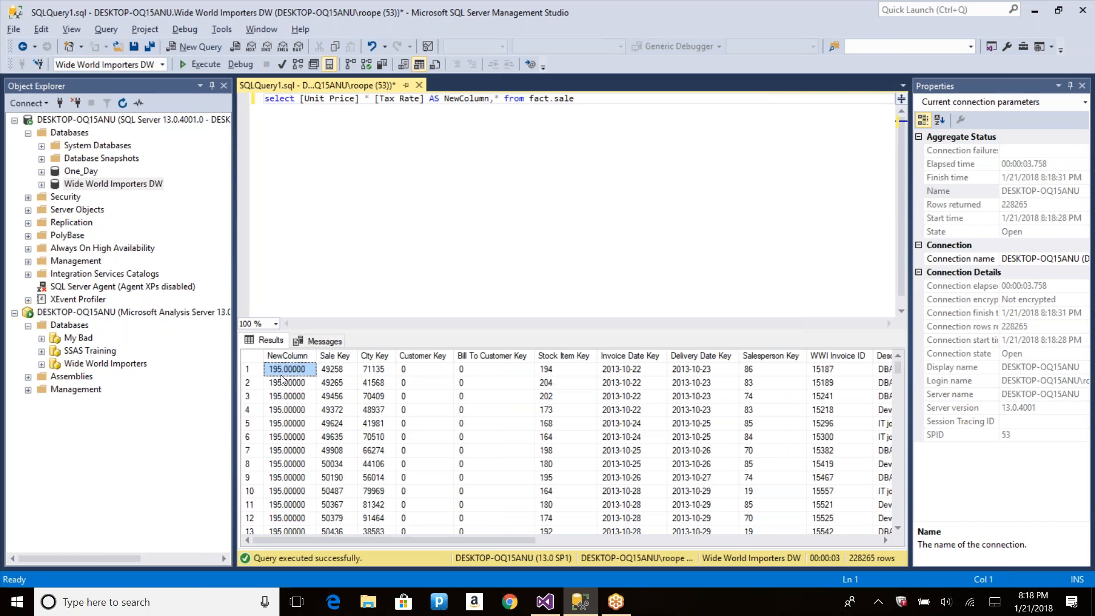
Add a second query, "select * from fact.sale", below the first one and run only that query.
left_click(595, 100)
key("Return")
key("Return")
type("se")
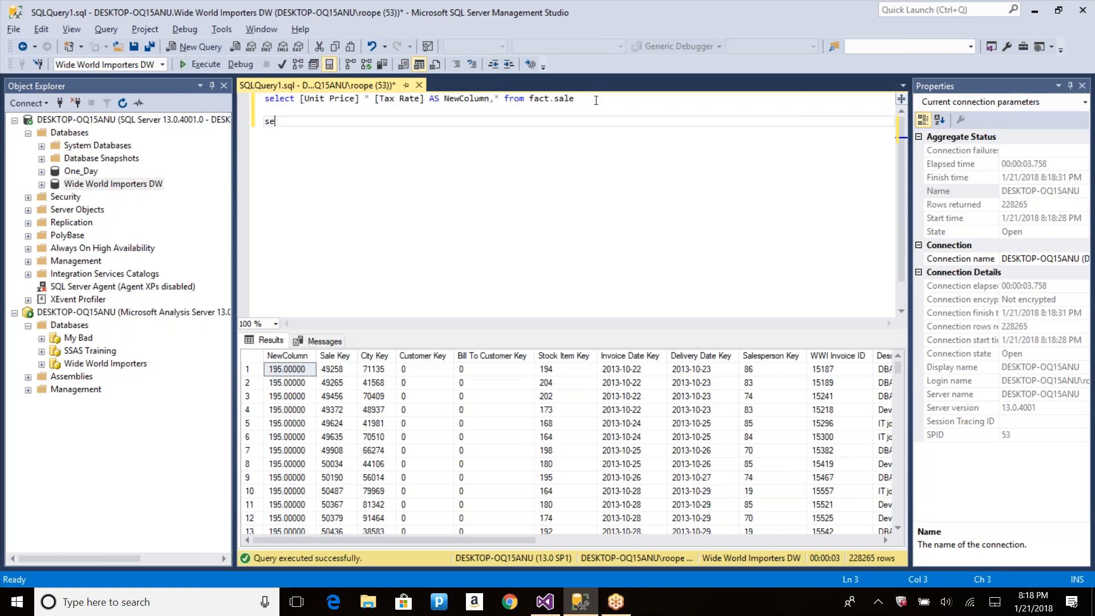
type("lect * from fact.fale")
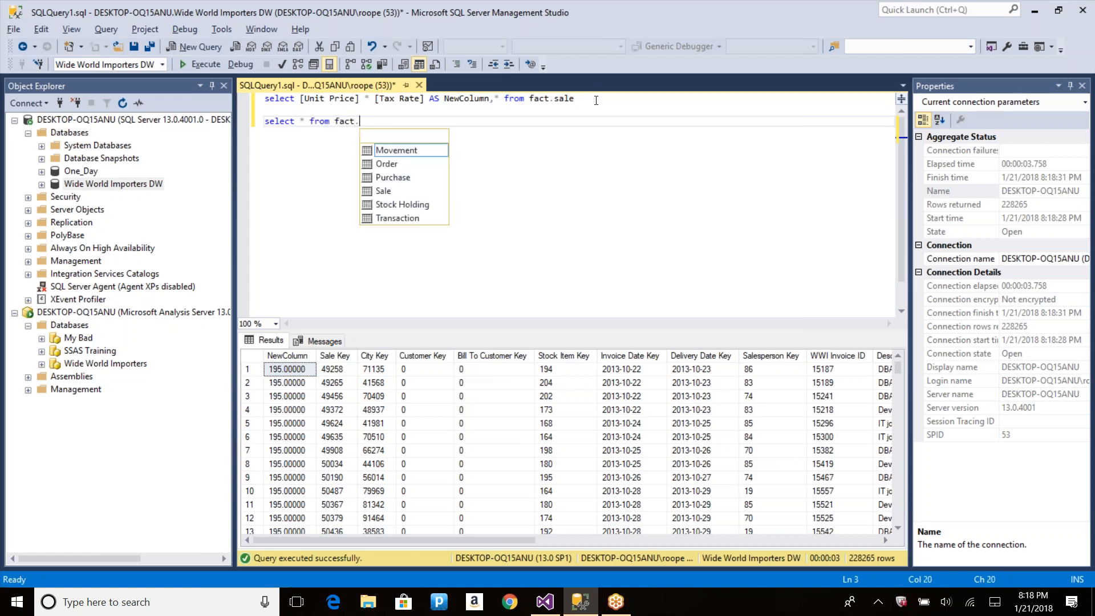
key("BackSpace")
key("BackSpace")
key("BackSpace")
type("sale")
key("Left")
key("Left")
key("Left")
key("Left")
key("BackSpace")
key("End")
key("shift+Home")
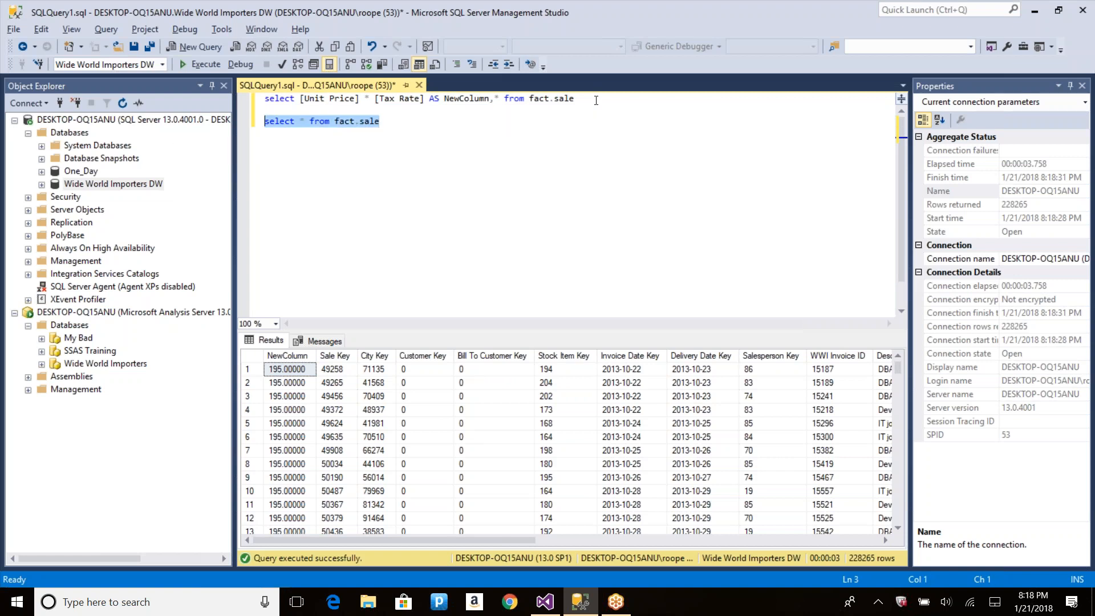
key("F5")
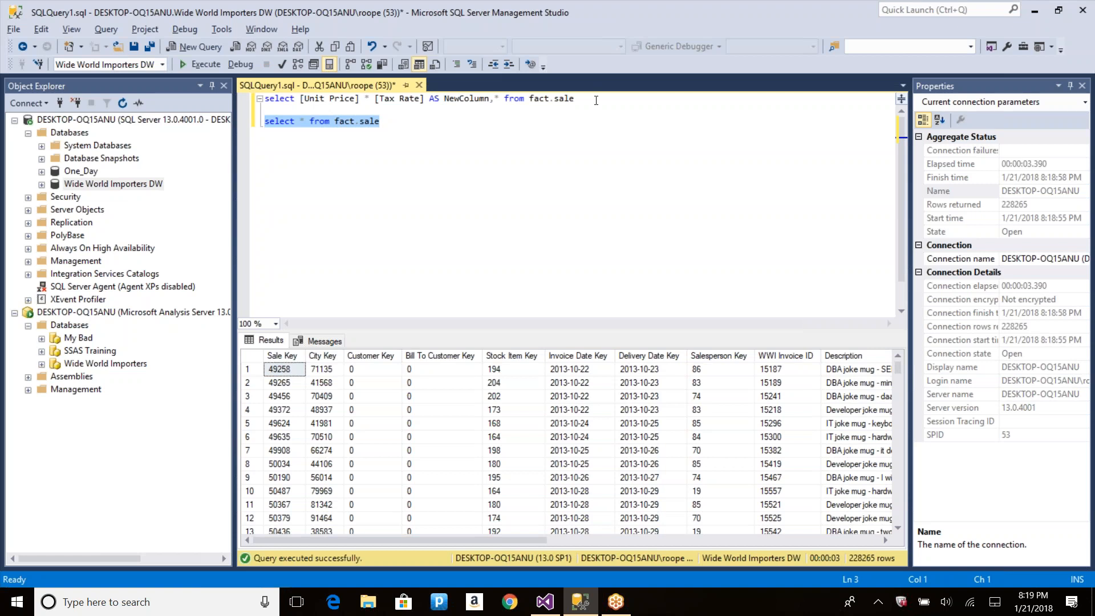
Alias fact.sale as A in the second query and add an inner join to Dimension.Date aliased B.
left_click(445, 119)
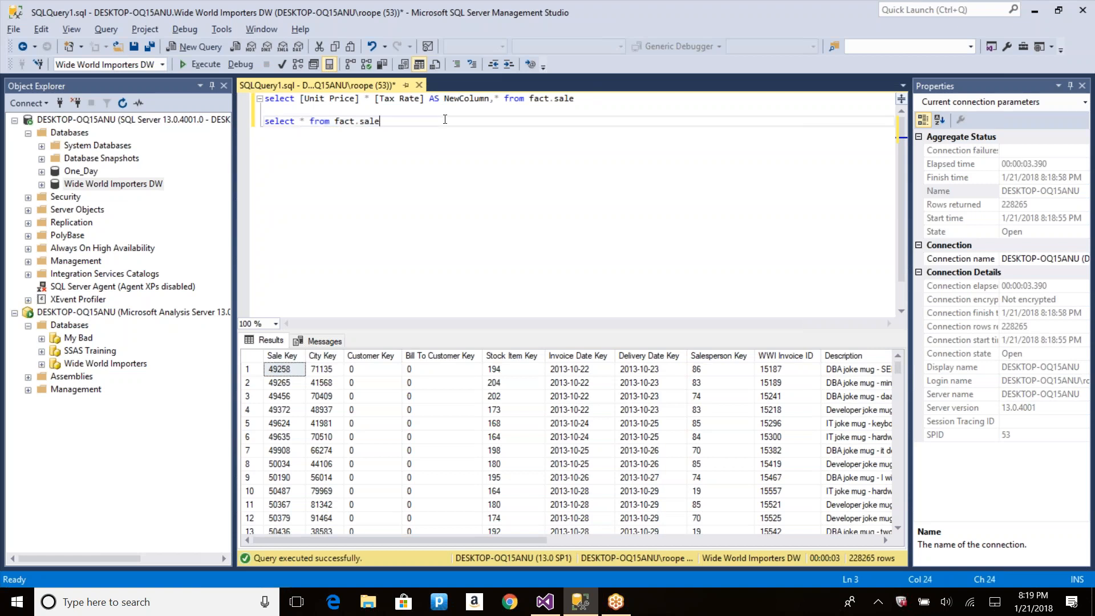
type("A")
key("Return")
type("i")
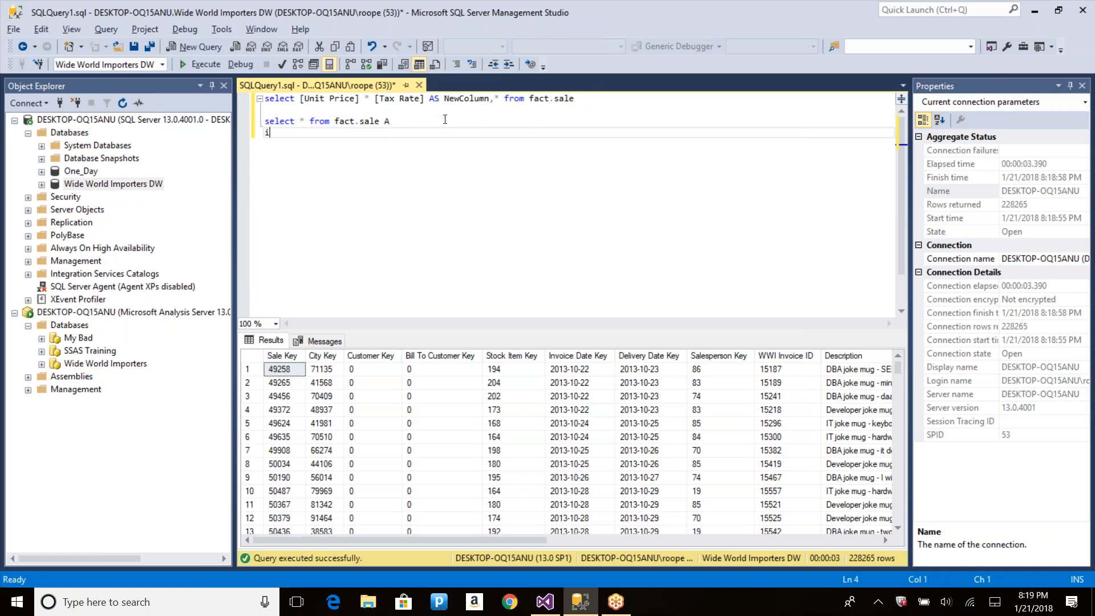
type("nner join Dimension.")
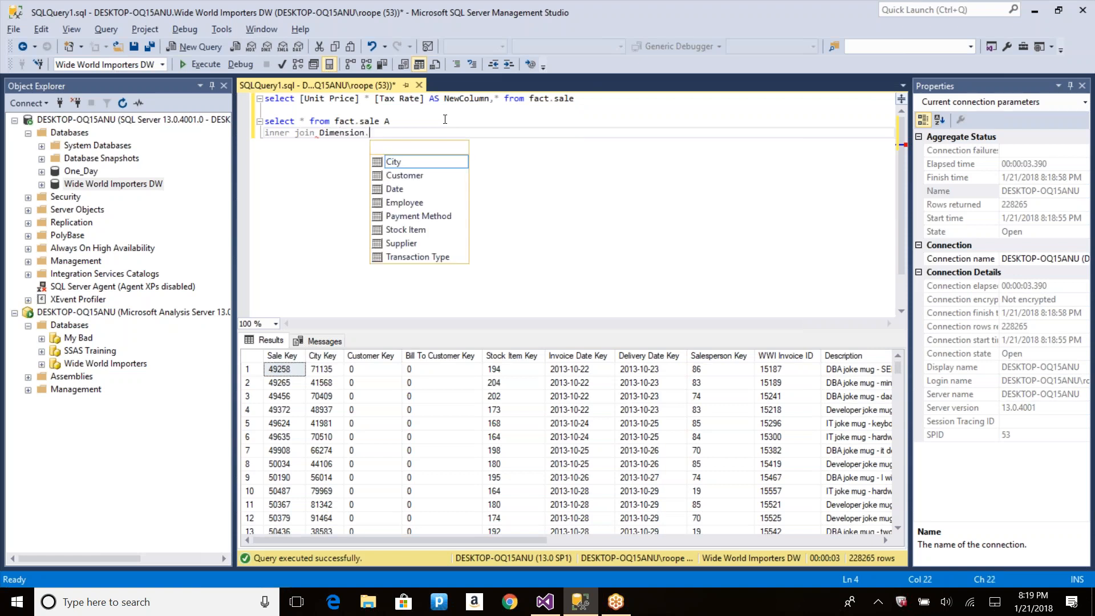
key("Down")
key("Down")
key("Tab")
type("B ")
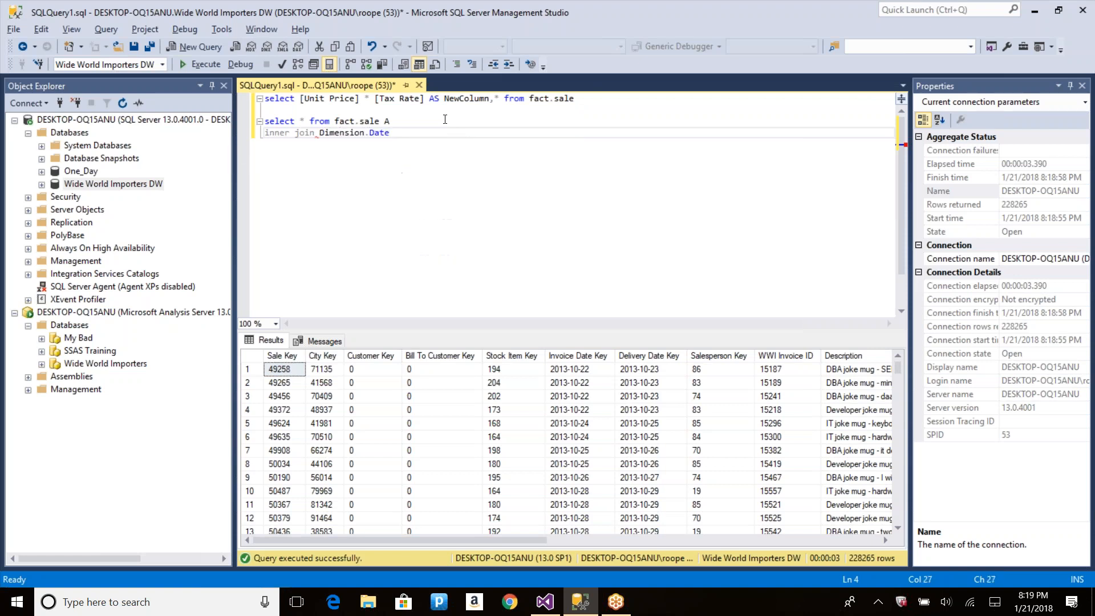
Complete the join condition as A.[Invoice Date Key] = B.Date.
type("on A.int")
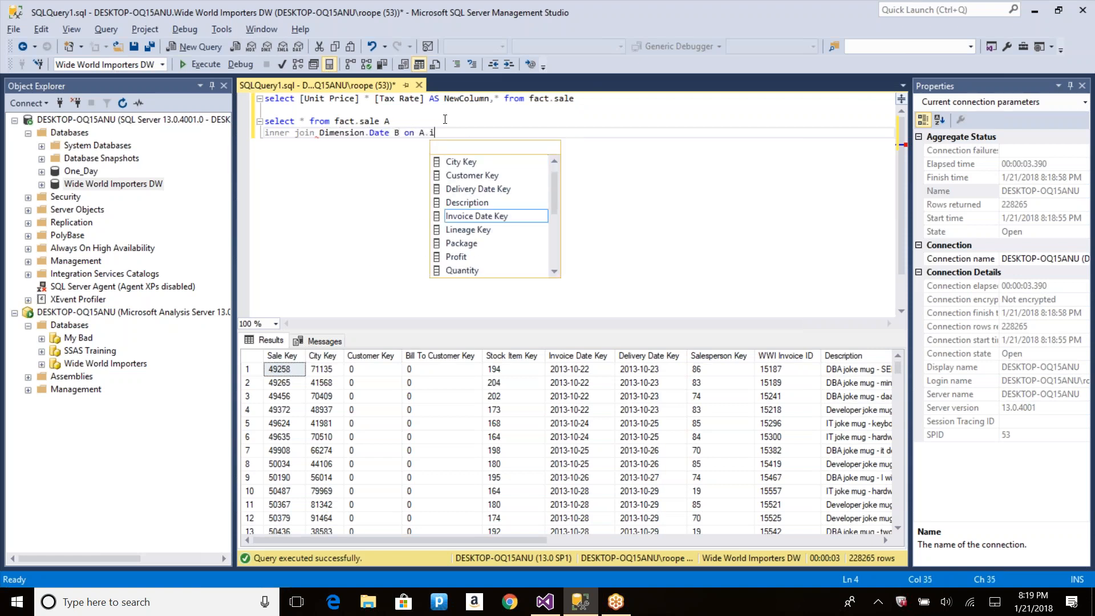
key("Tab")
type("= B.")
key("Down")
key("Down")
key("Down")
key("Down")
key("Down")
key("Down")
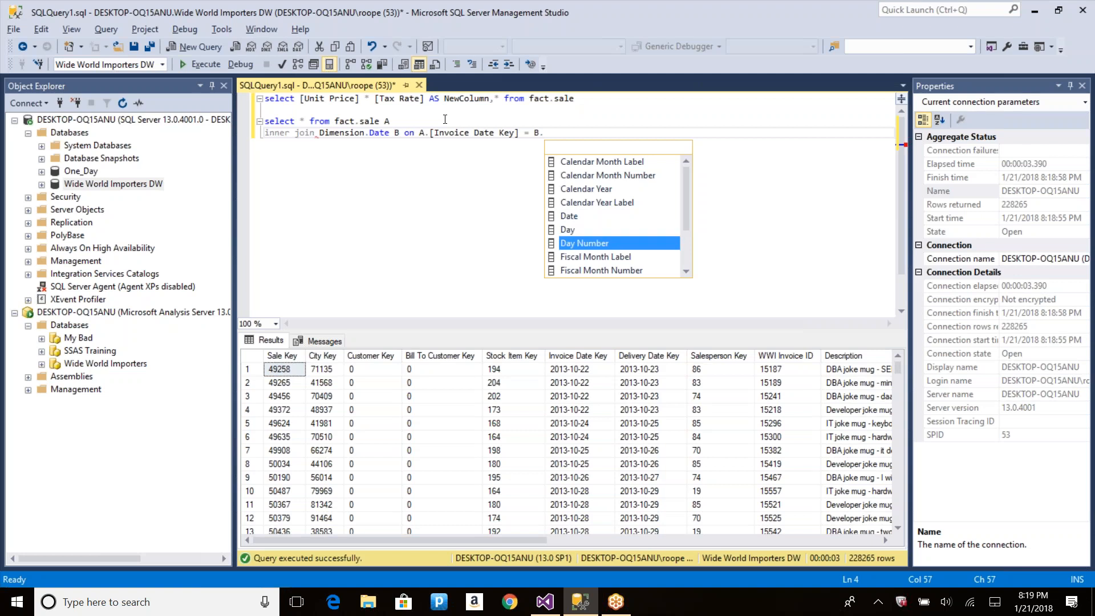
key("Up")
key("Up")
key("Tab")
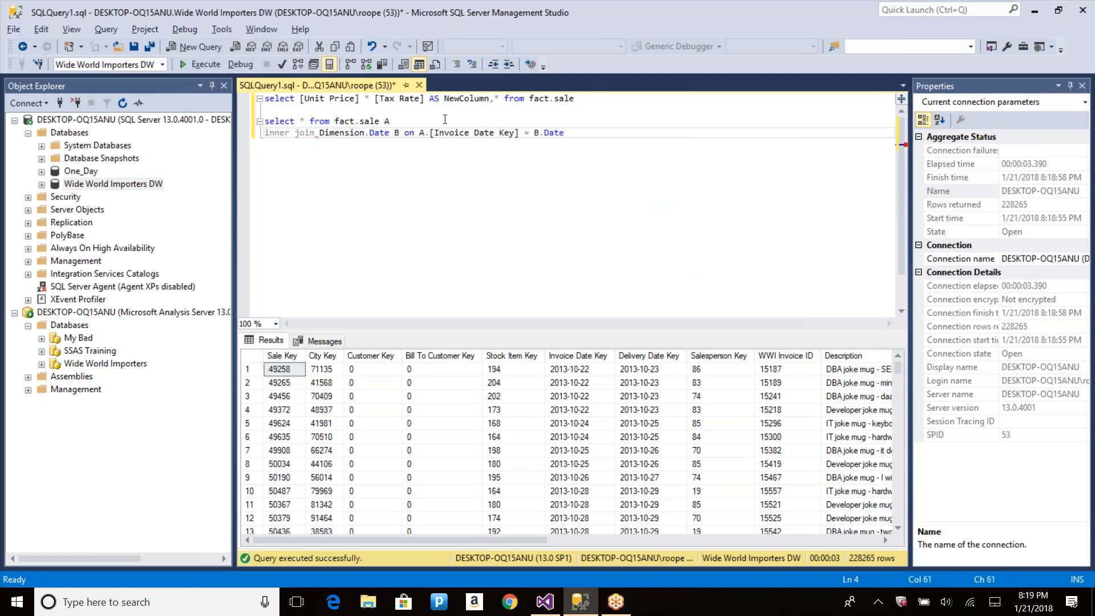
Begin a Group By line below the join and replace the second query's asterisk with Year,SUM([Unit Price].
key("Return")
type("Group ")
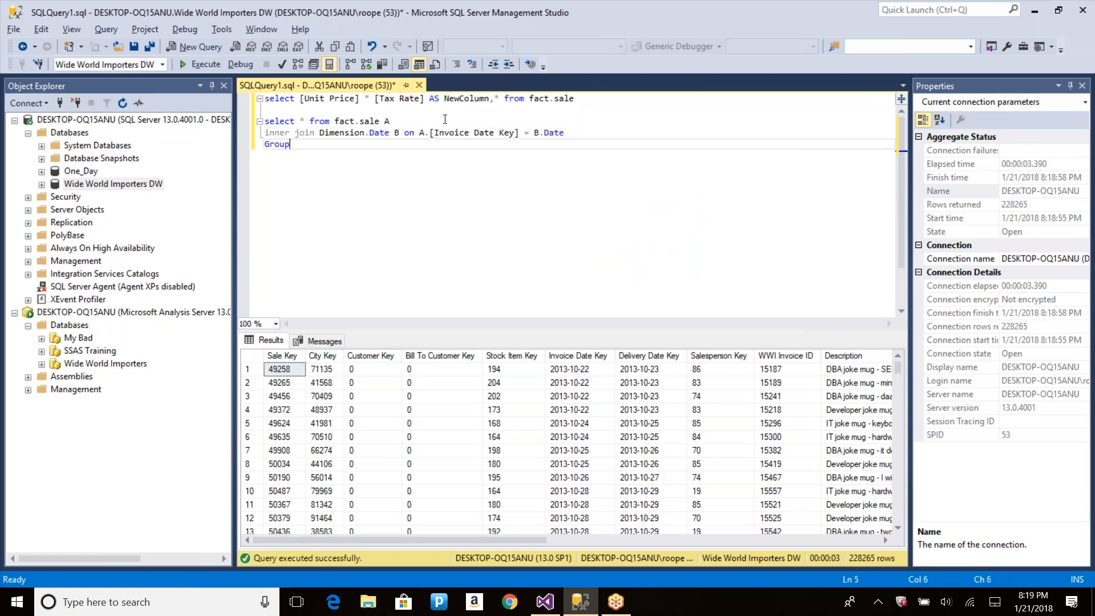
type("By")
left_click(306, 121)
key("BackSpace")
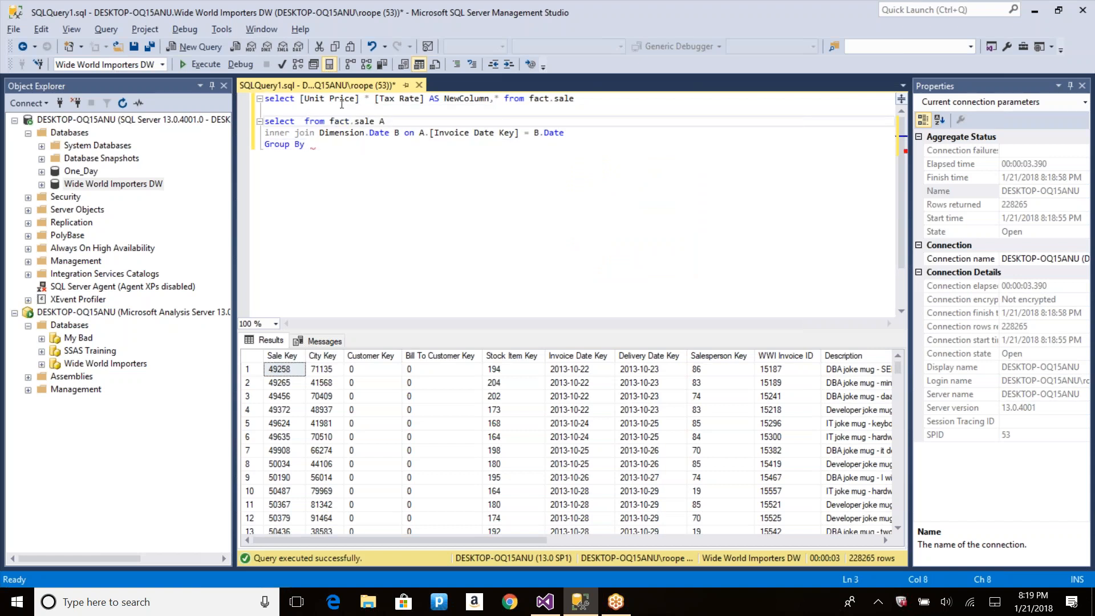
type("Year,SUM(")
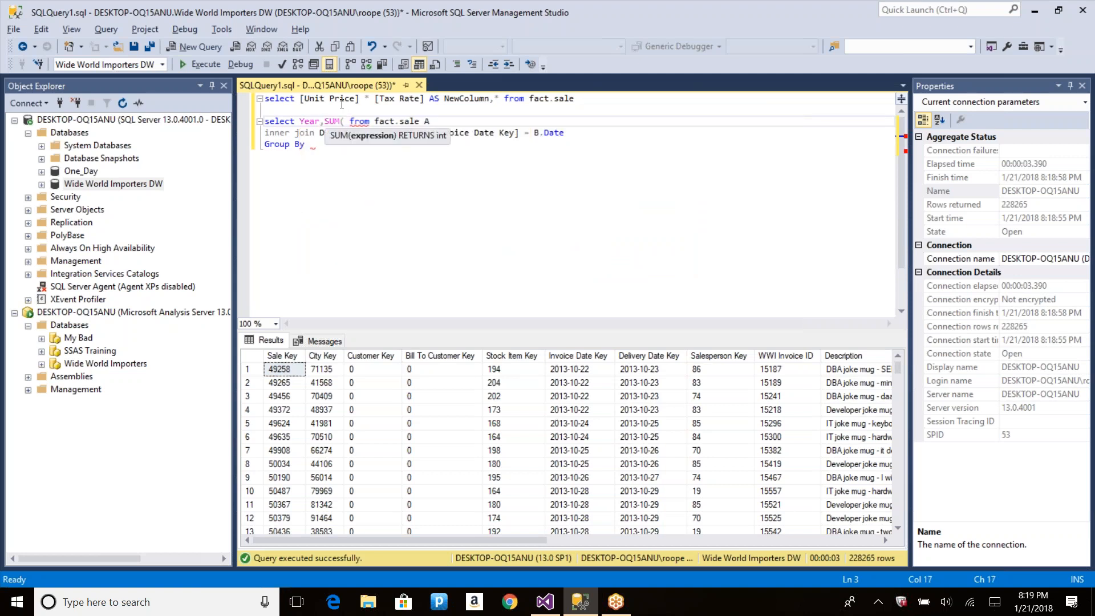
type("Unit Price]")
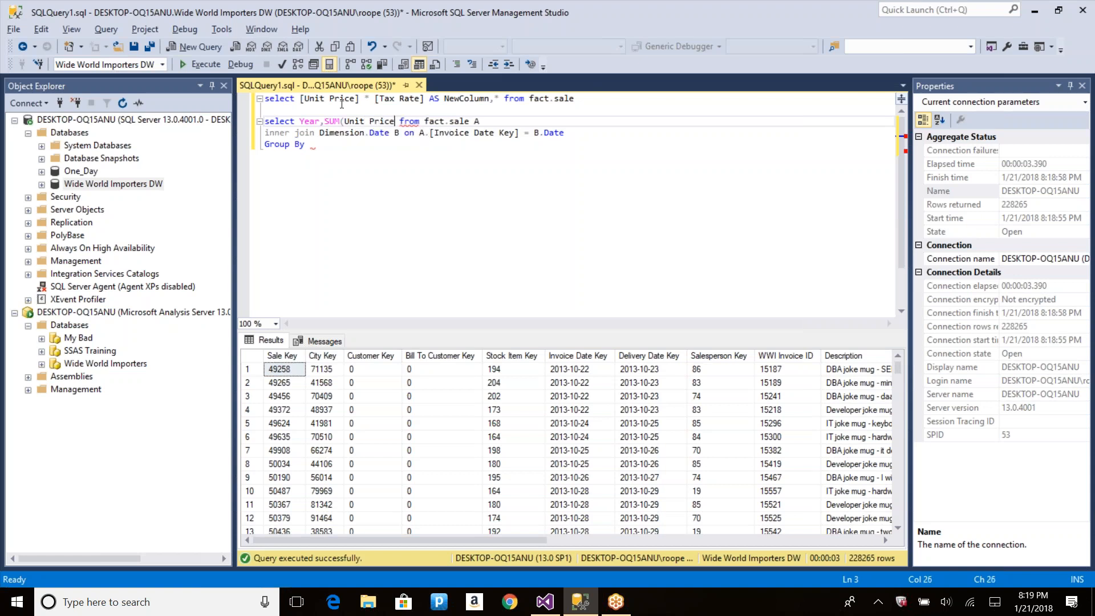
key("ctrl+Left")
key("ctrl+Left")
type("[")
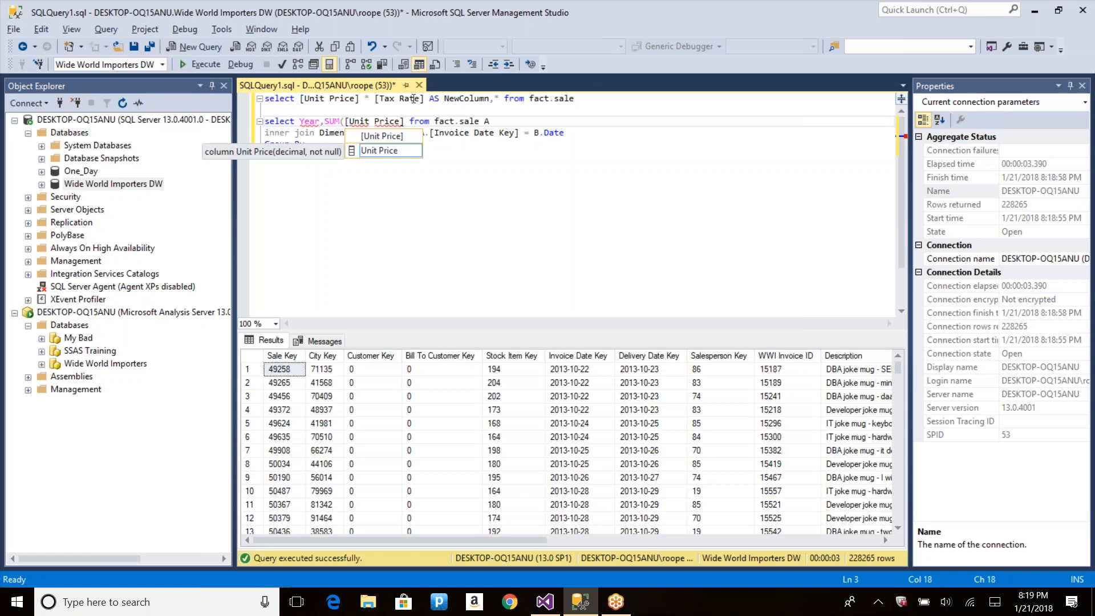
Alias the Unit Price sum as UP and add SUM([Tax Rate]) with the alias TP to the select list.
left_click_drag(424, 99, 375, 98)
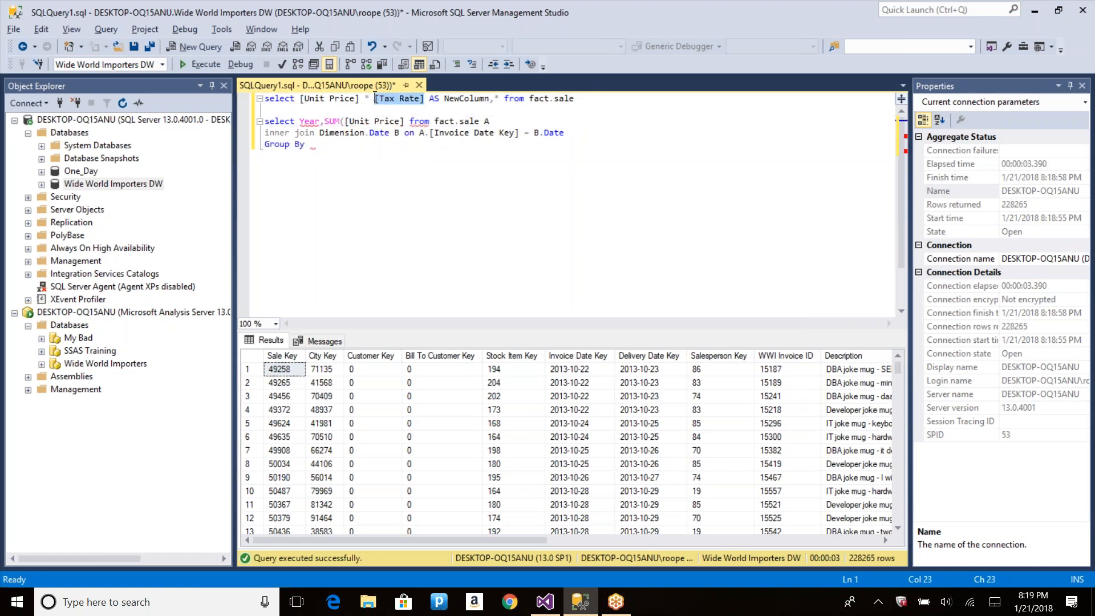
left_click(406, 121)
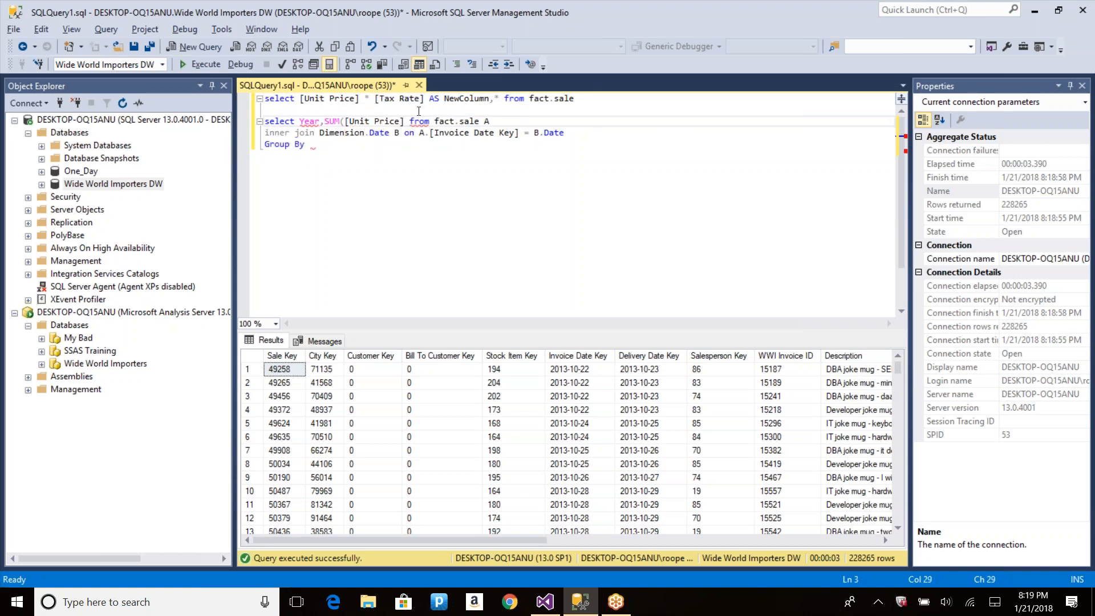
type(") UP, SUM([Tax Rate])")
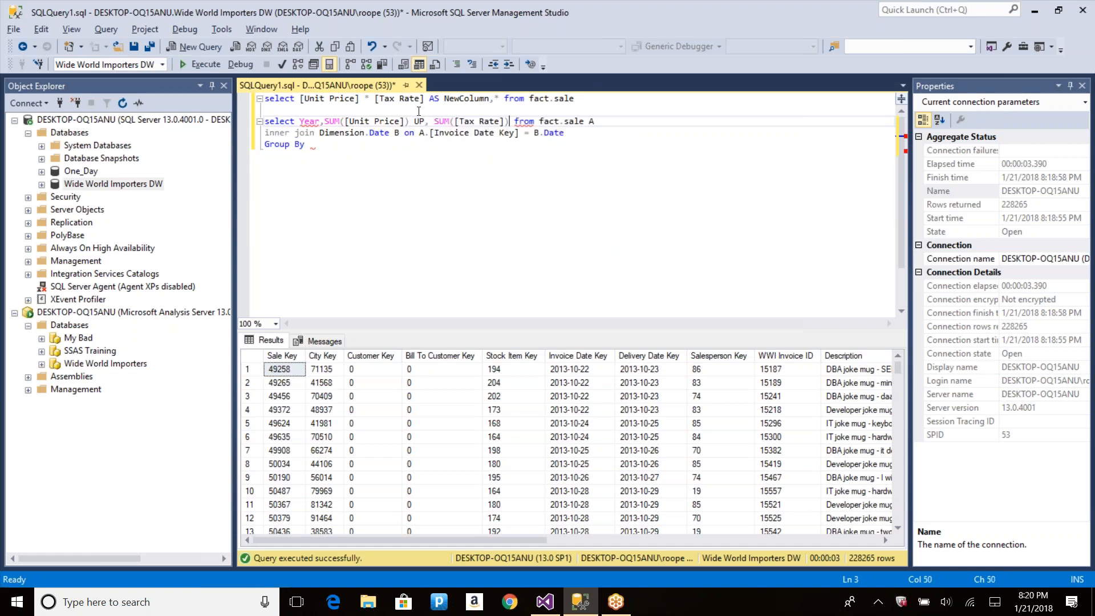
type(" TP")
Try to group the second query by Year and run it on its own.
key("ctrl+End")
type("Year")
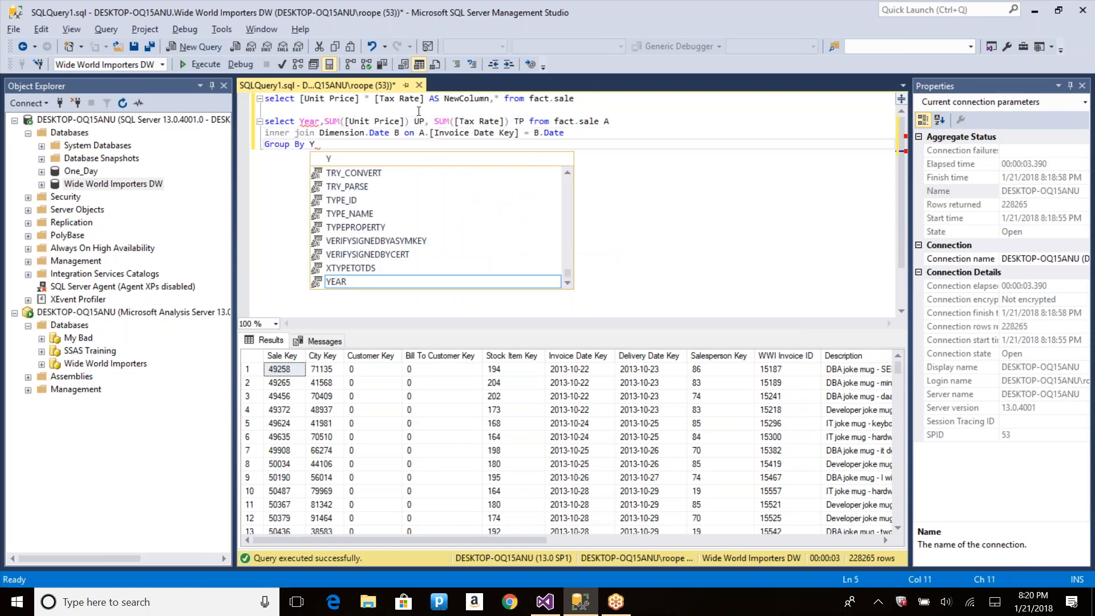
key("shift+Home")
key("shift+Up")
key("shift+Up")
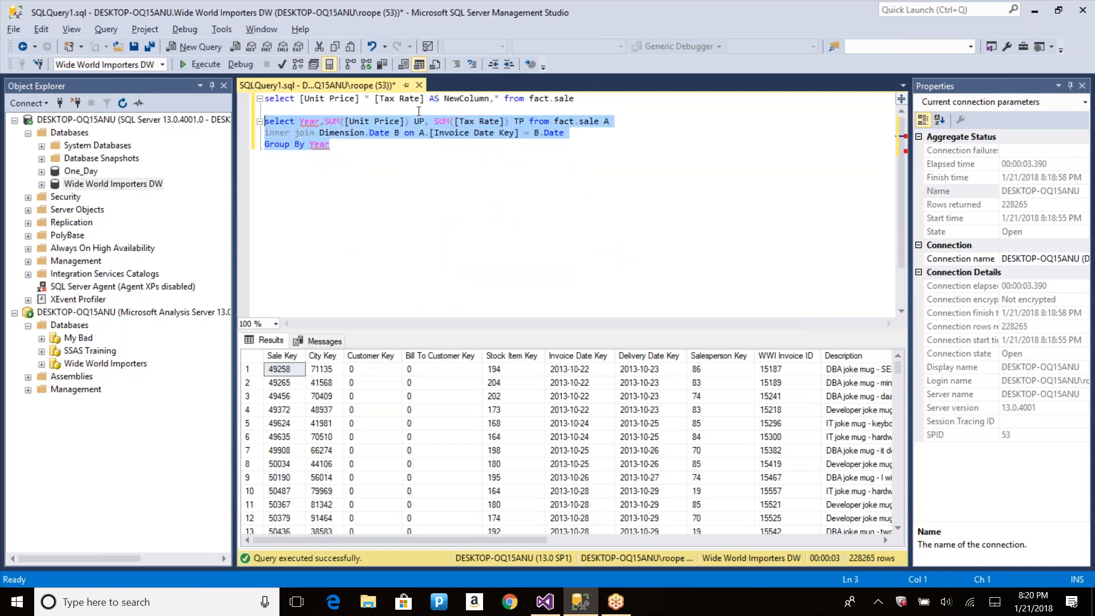
key("F5")
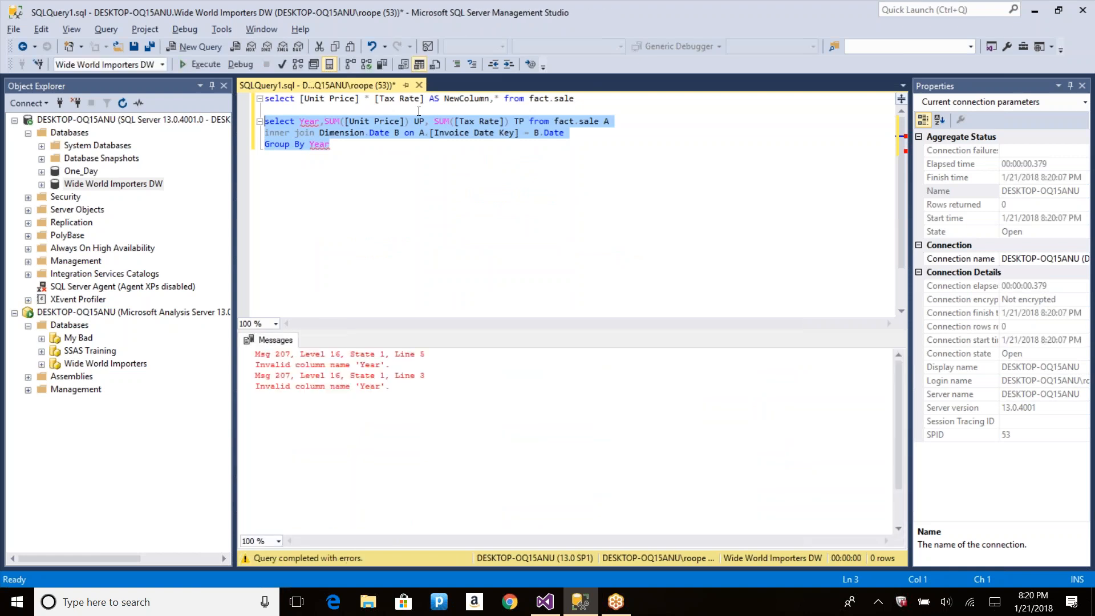
Replace Year with [Calendar Year] in the select list and the Group By clause, and run only the grouped query.
double_click(308, 122)
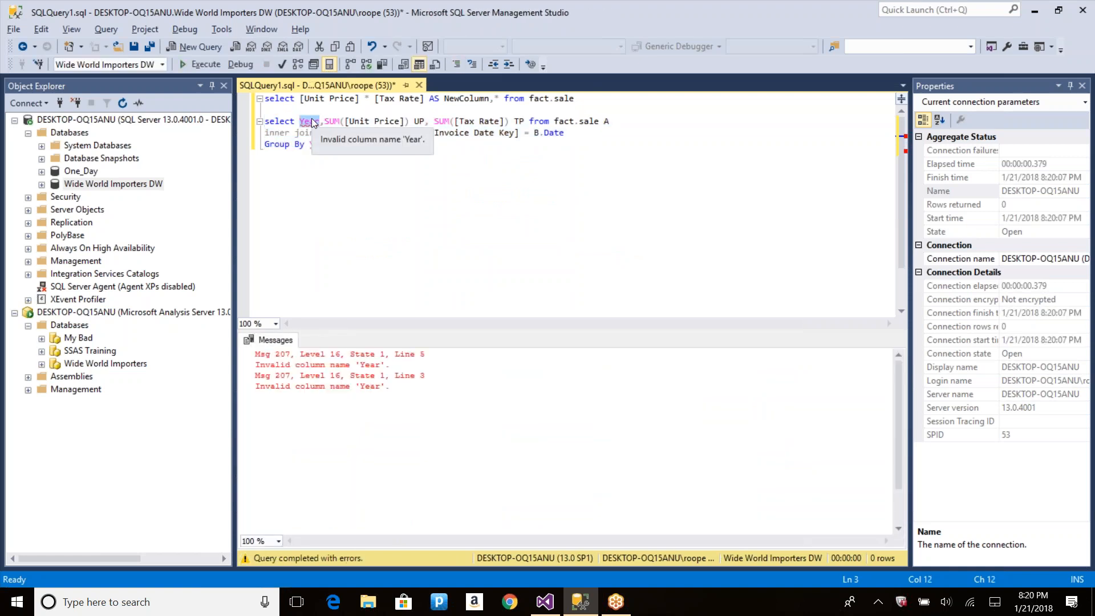
type("cale")
key("Down")
key("Down")
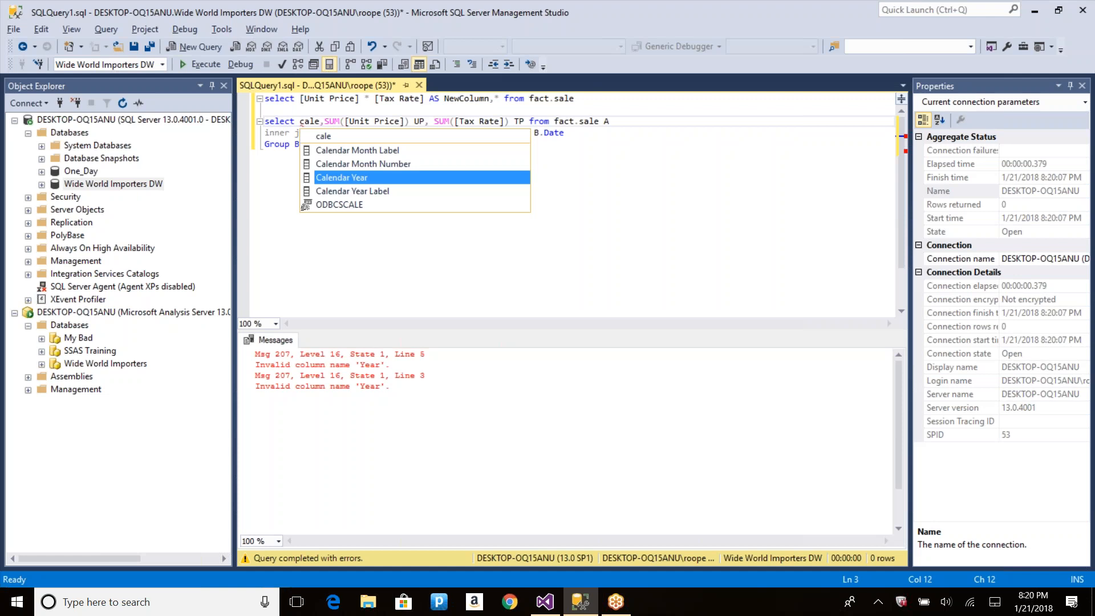
key("Return")
double_click(319, 144)
type("[Calendar Year]")
key("shift+Home")
key("shift+Up")
key("shift+Up")
key("F5")
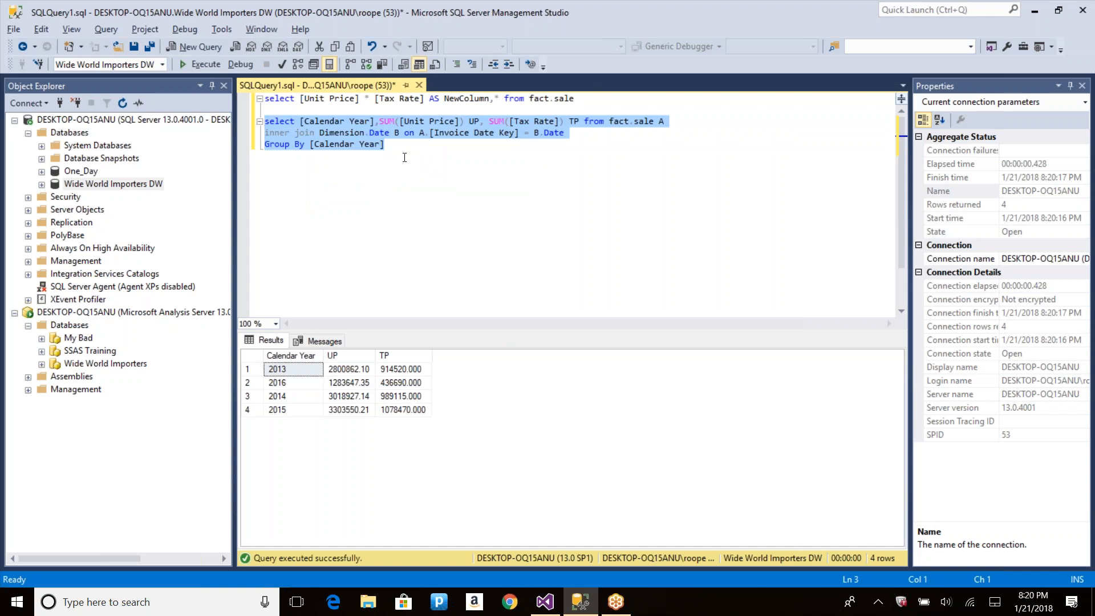
left_click(301, 373)
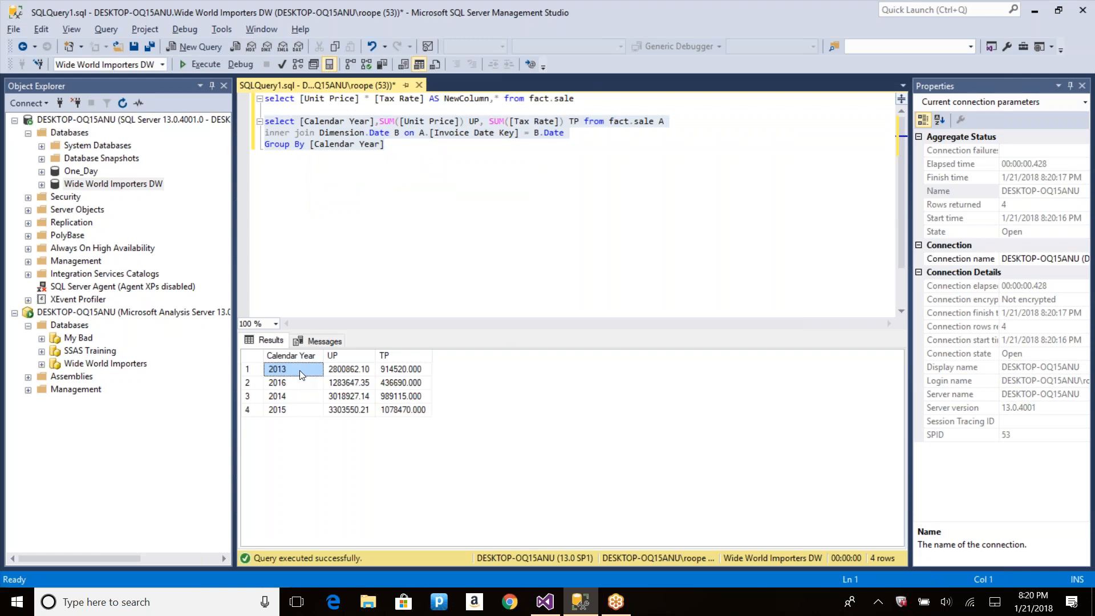
Add the product SUM([Tax Rate]) * SUM([Unit Price]) after TP in the grouped query's select list.
left_click(572, 122)
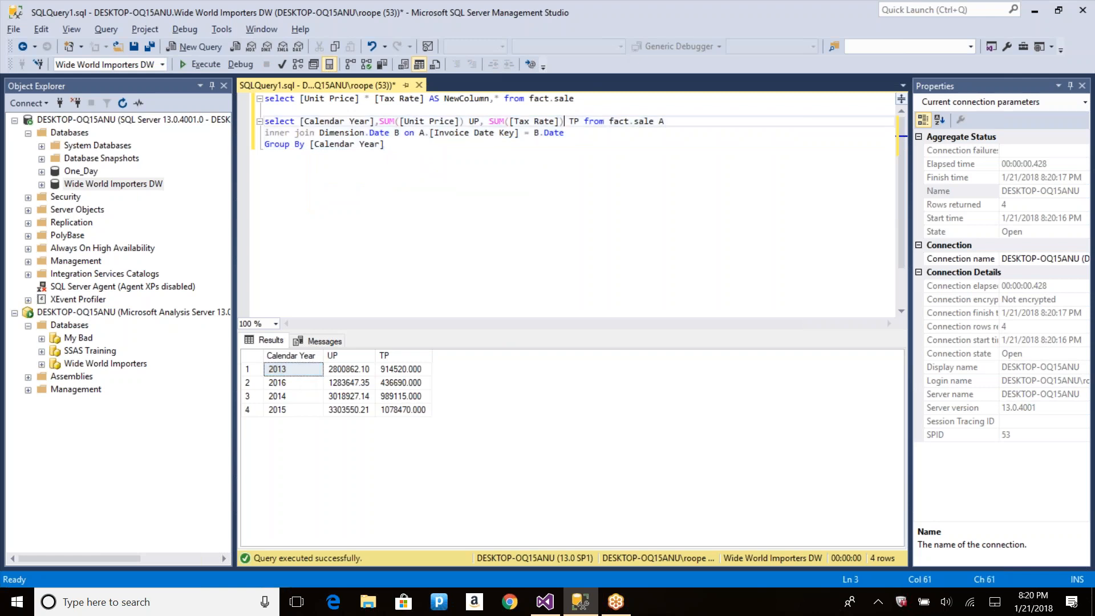
left_click(490, 122, "shift")
key("ctrl+c")
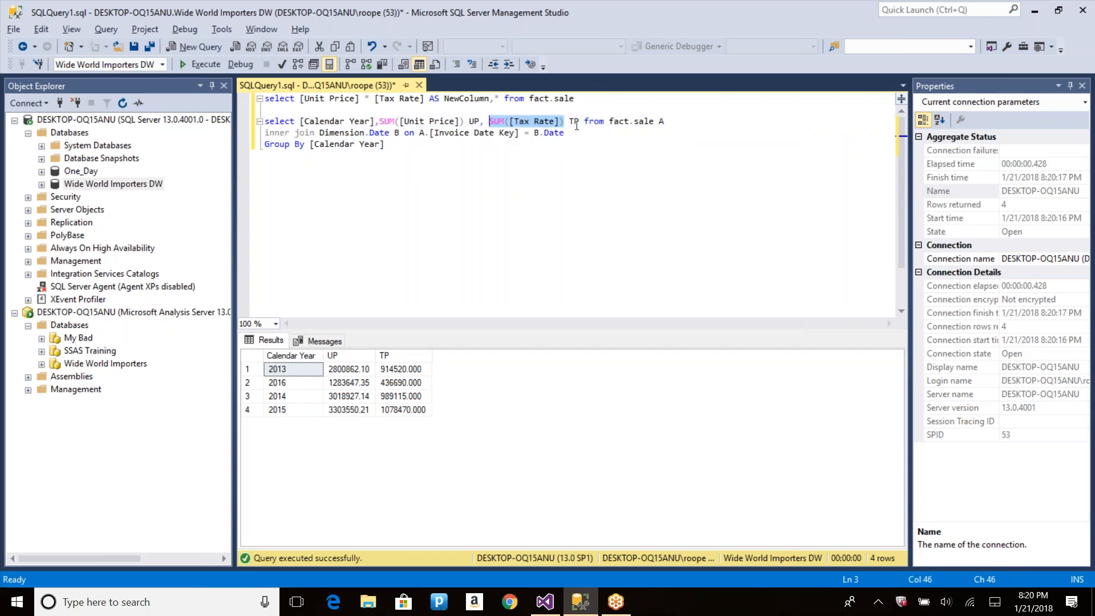
left_click(581, 121)
type(",")
key("ctrl+v")
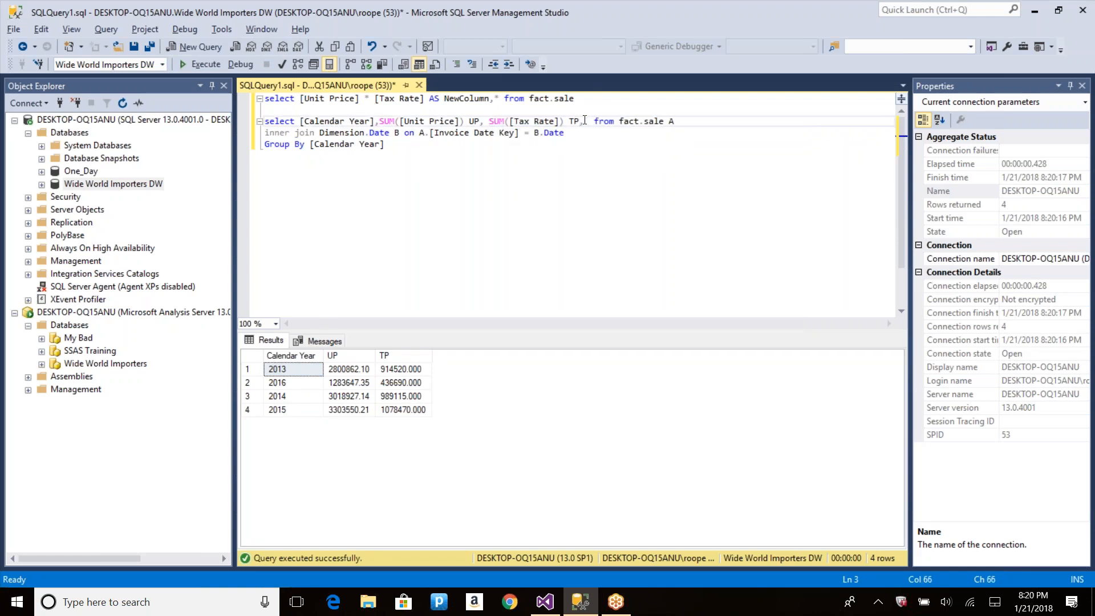
type("*")
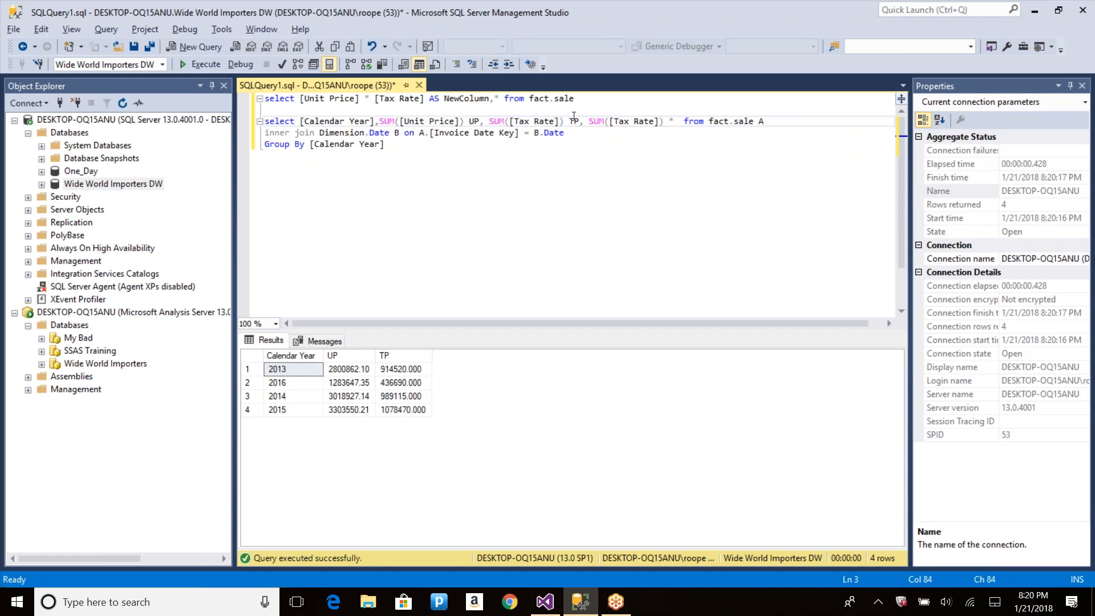
left_click(464, 121)
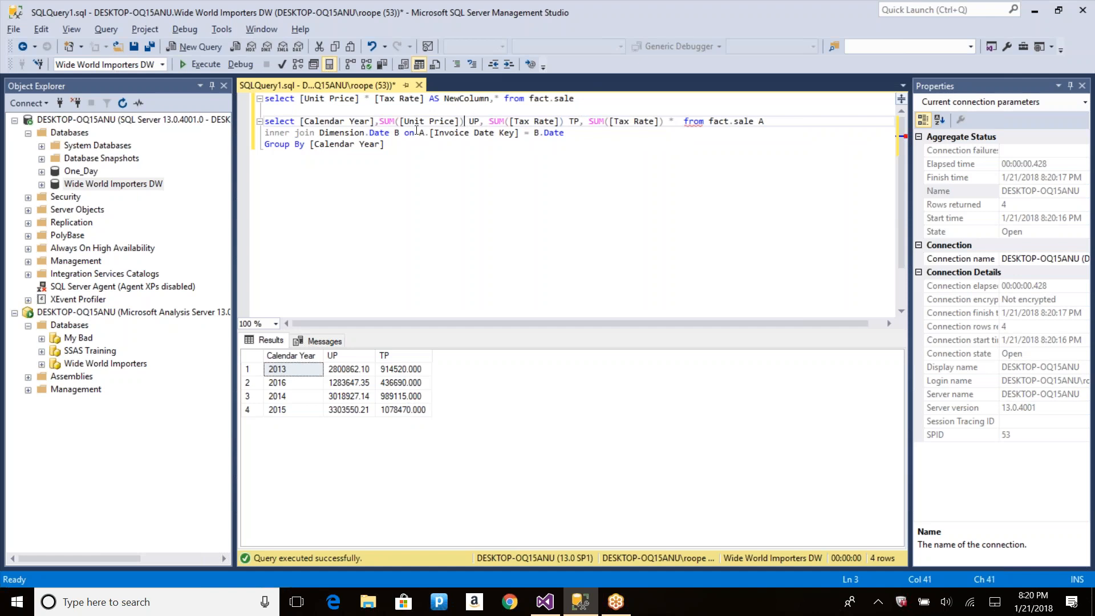
left_click(380, 122, "shift")
key("ctrl+c")
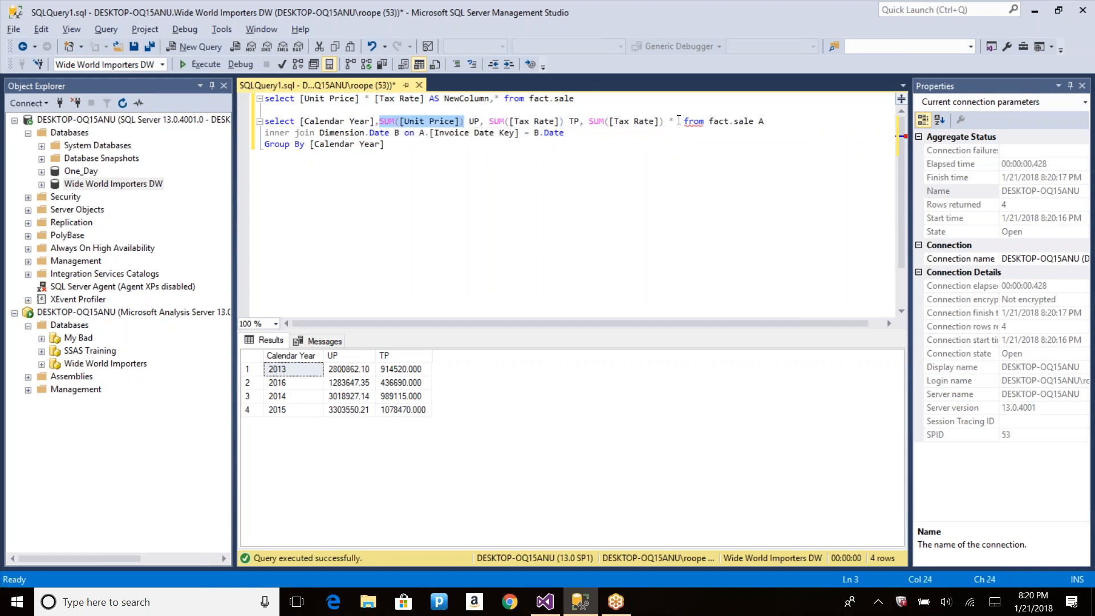
left_click(679, 120)
key("ctrl+v")
Run only the grouped query with the added product column and examine the 2013 row of its results.
key("Down")
key("Down")
key("End")
key("shift+Up")
key("shift+Up")
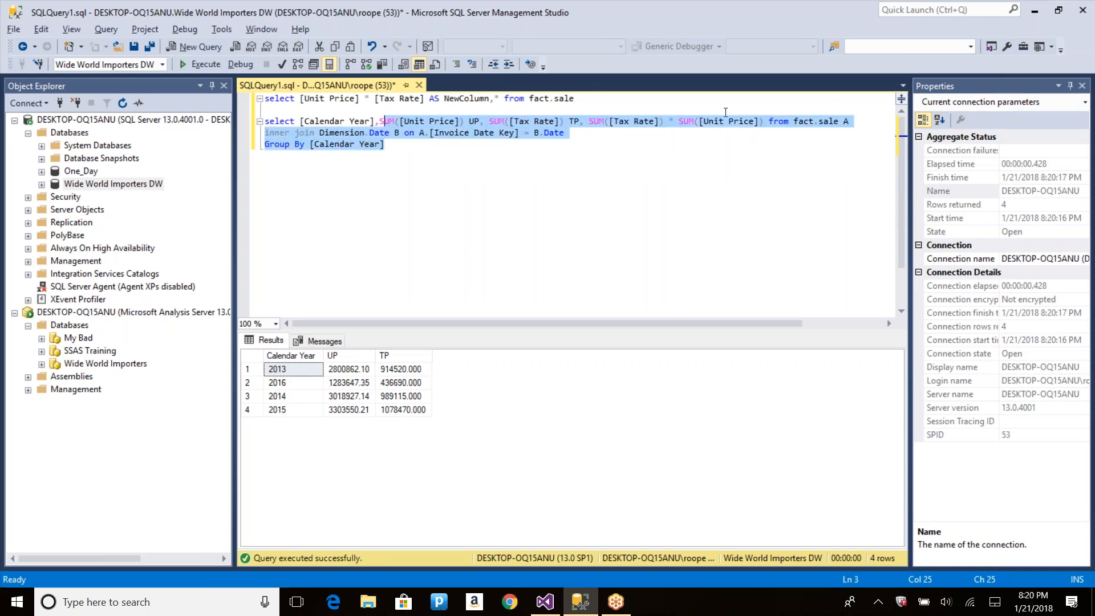
key("shift+Up")
key("F5")
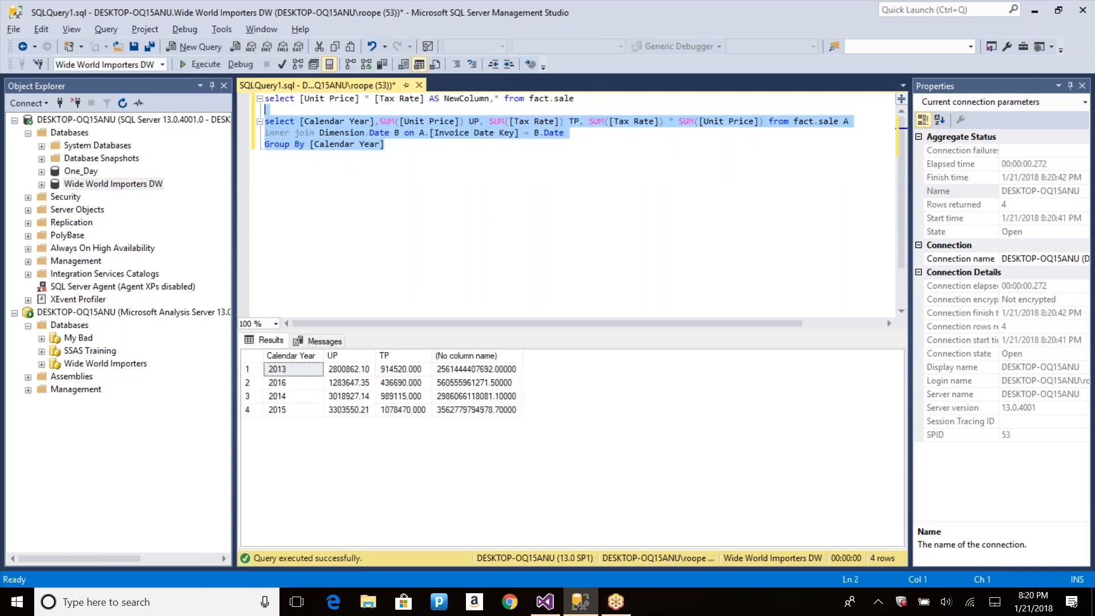
left_click(348, 369)
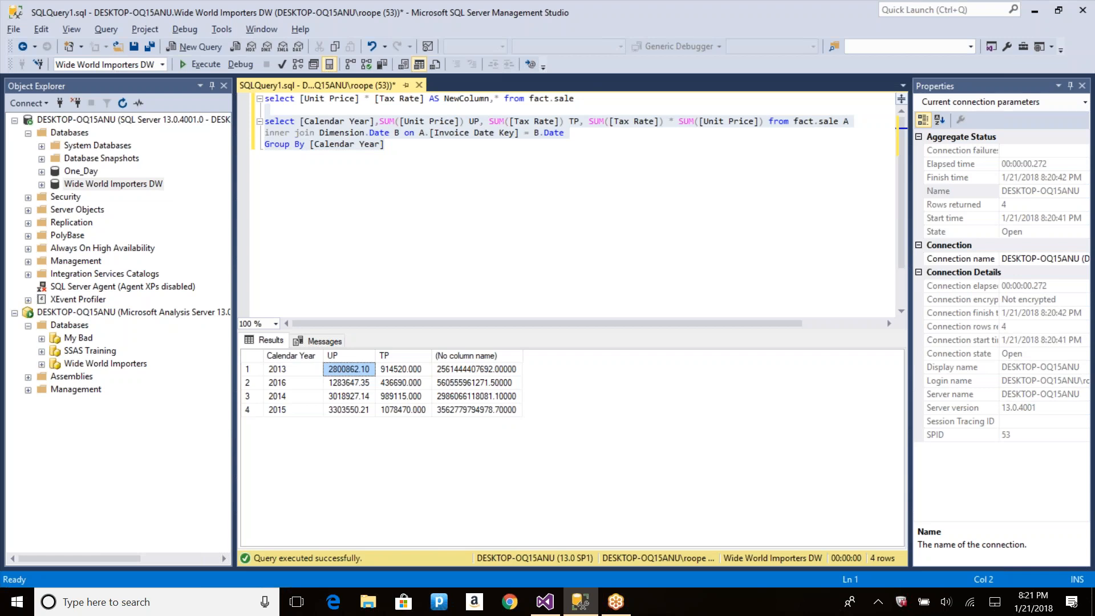
Switch to Visual Studio, accept the NamedCalc definition and return to the cube's calculations.
key("alt+Tab")
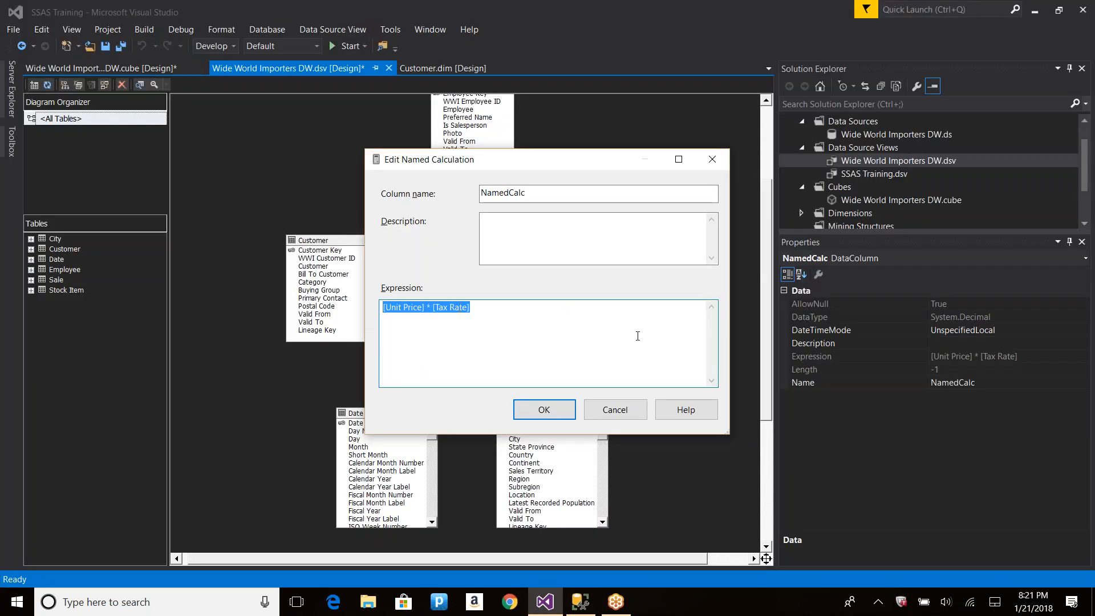
key("Return")
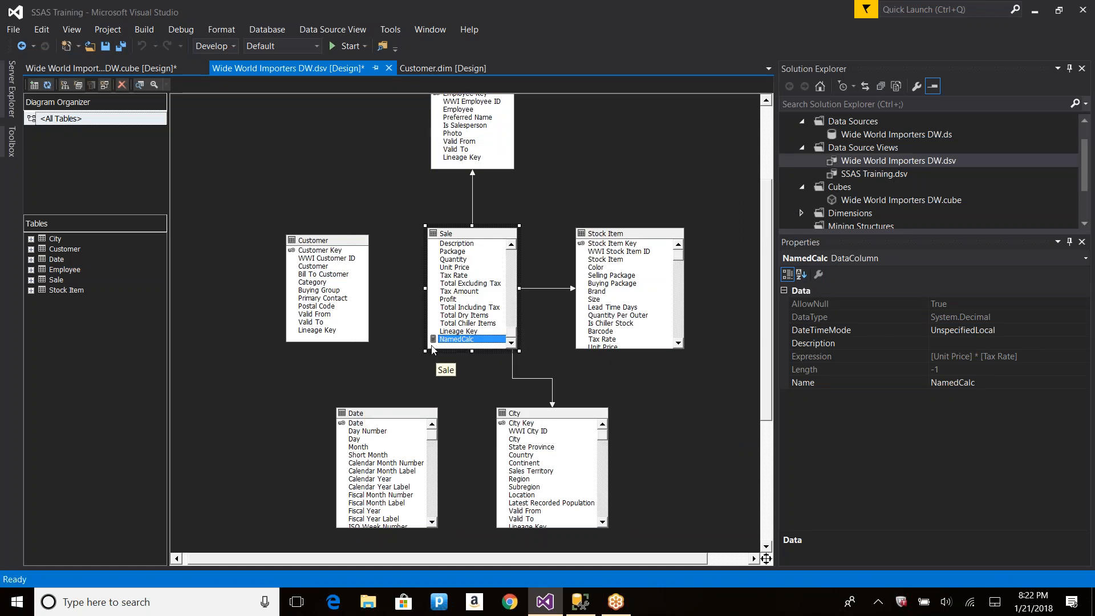
left_click(140, 72)
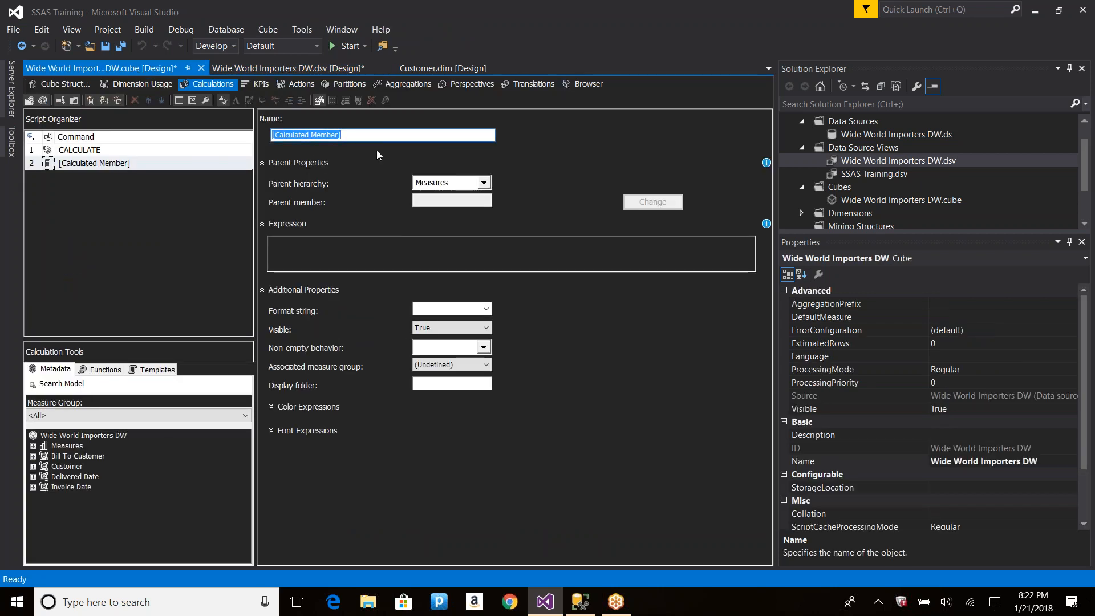
Rename the calculated member as [Total Price].
left_click(370, 134)
key("ctrl+shift+Left")
key("ctrl+shift+Left")
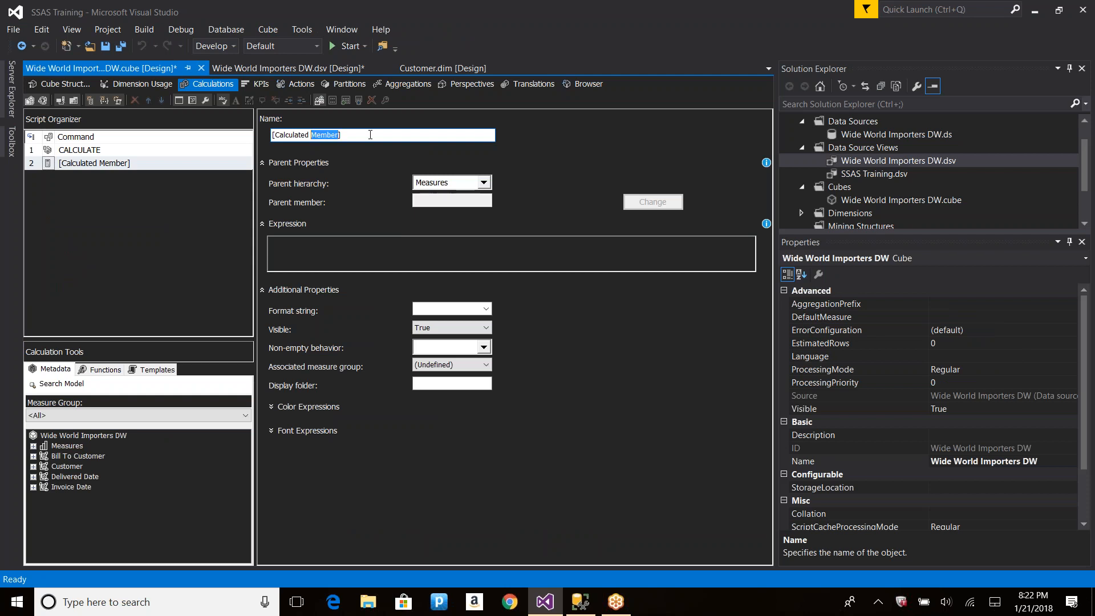
key("BackSpace")
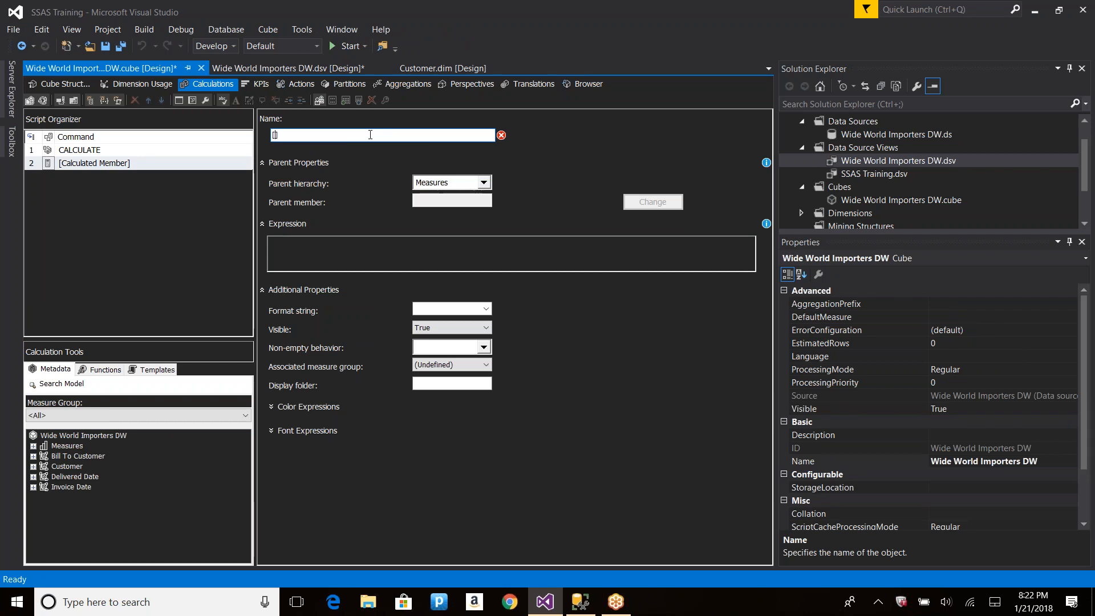
type("Total Price")
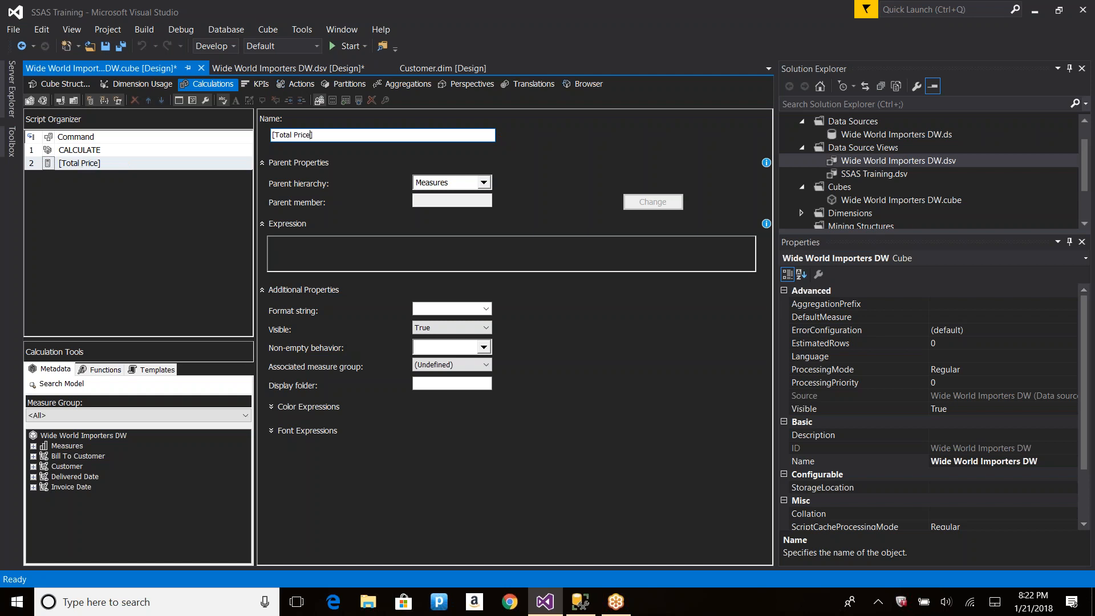
Confirm Measures as the parent hierarchy of [Total Price] and go to its expression.
left_click(483, 183)
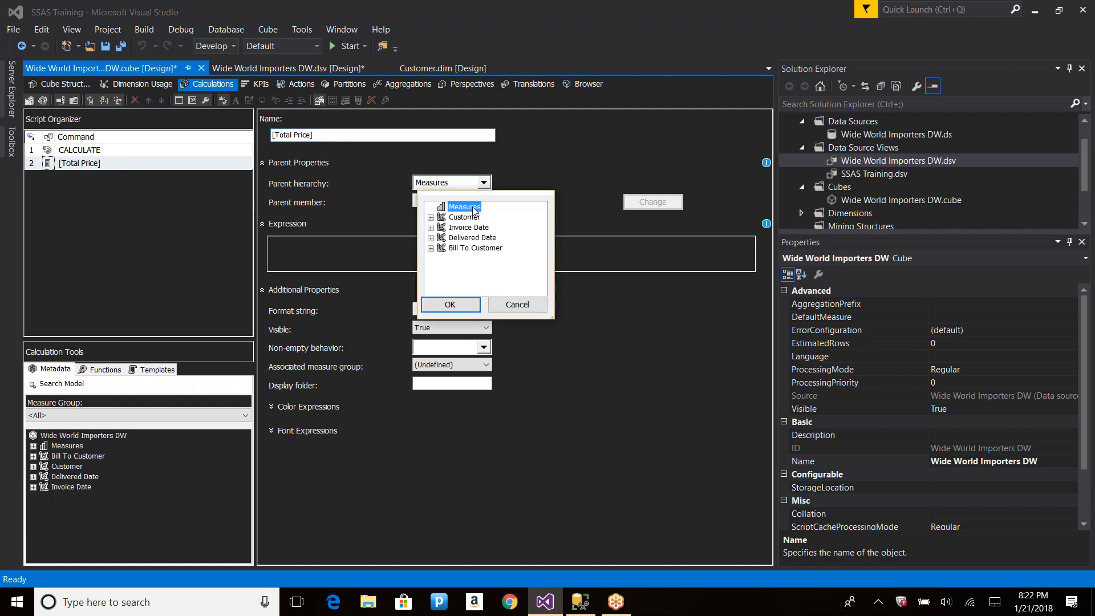
left_click(442, 305)
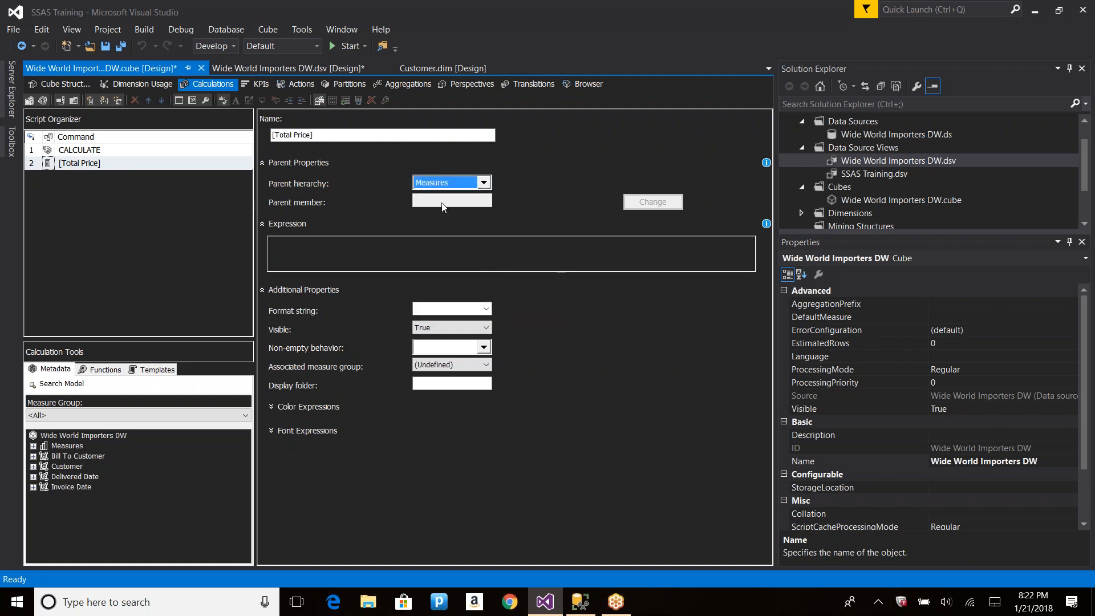
left_click(484, 183)
left_click(508, 307)
left_click(286, 251)
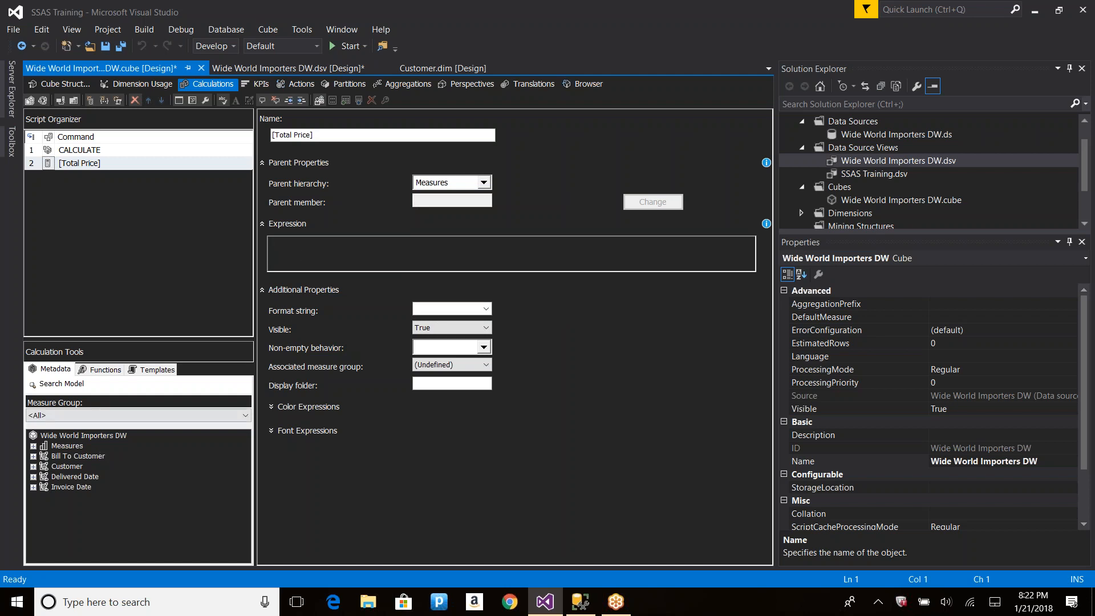
Look through the available calculation function categories and the Analytics templates, including Bottom N Count and Bottom N Percent.
left_click(102, 369)
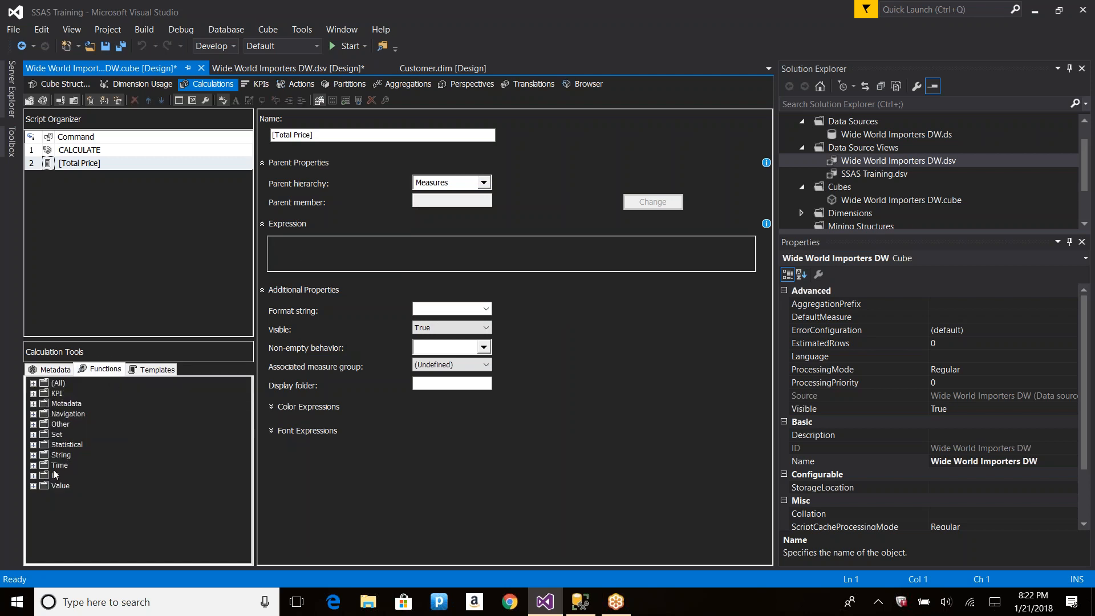
left_click(153, 369)
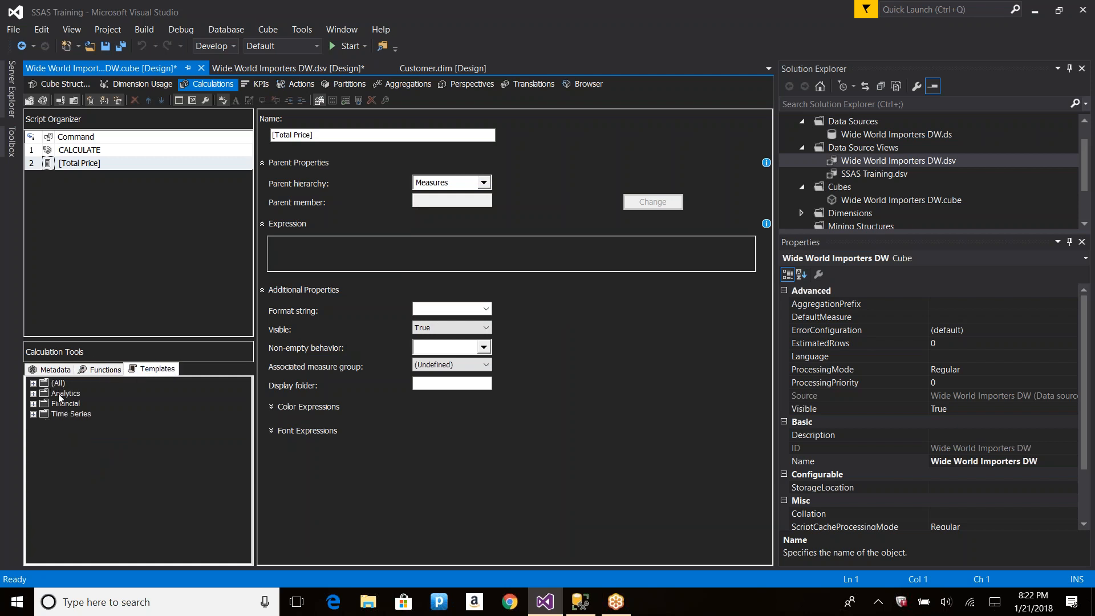
left_click(33, 394)
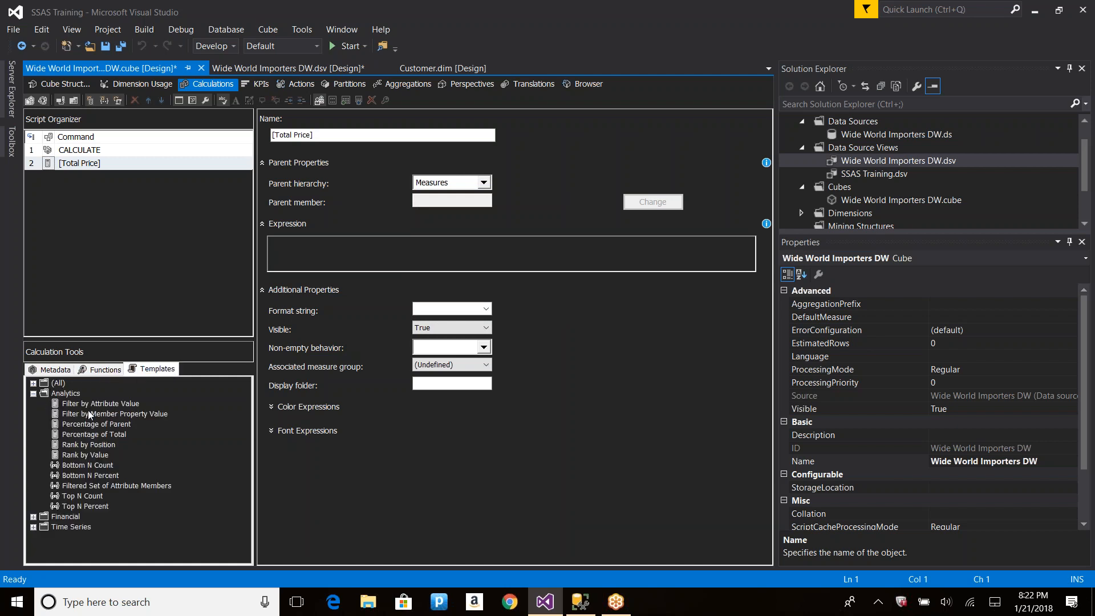
left_click(88, 466)
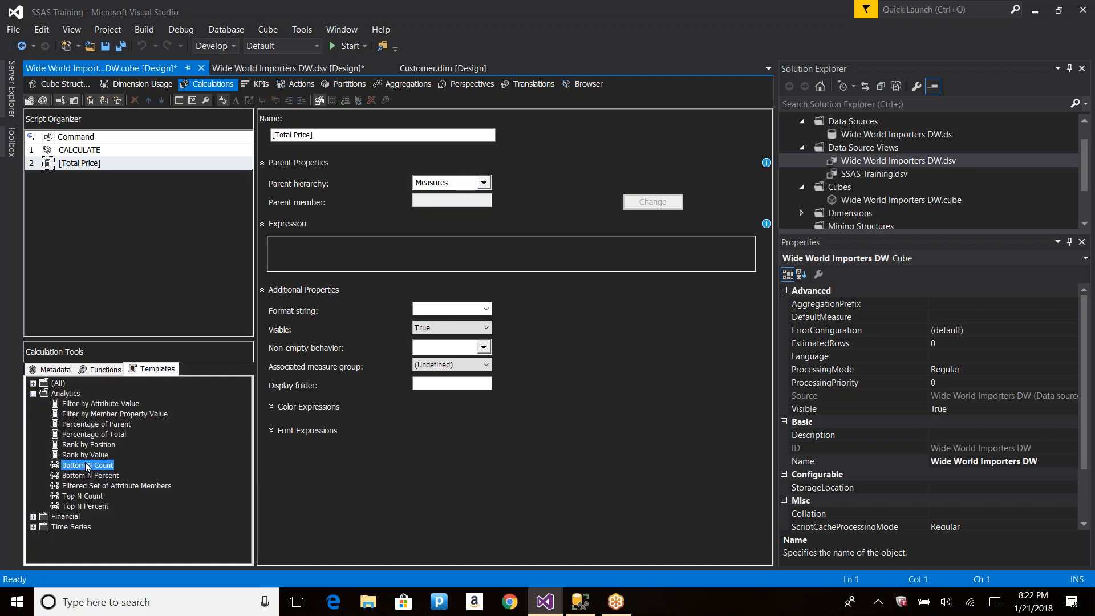
left_click(91, 475)
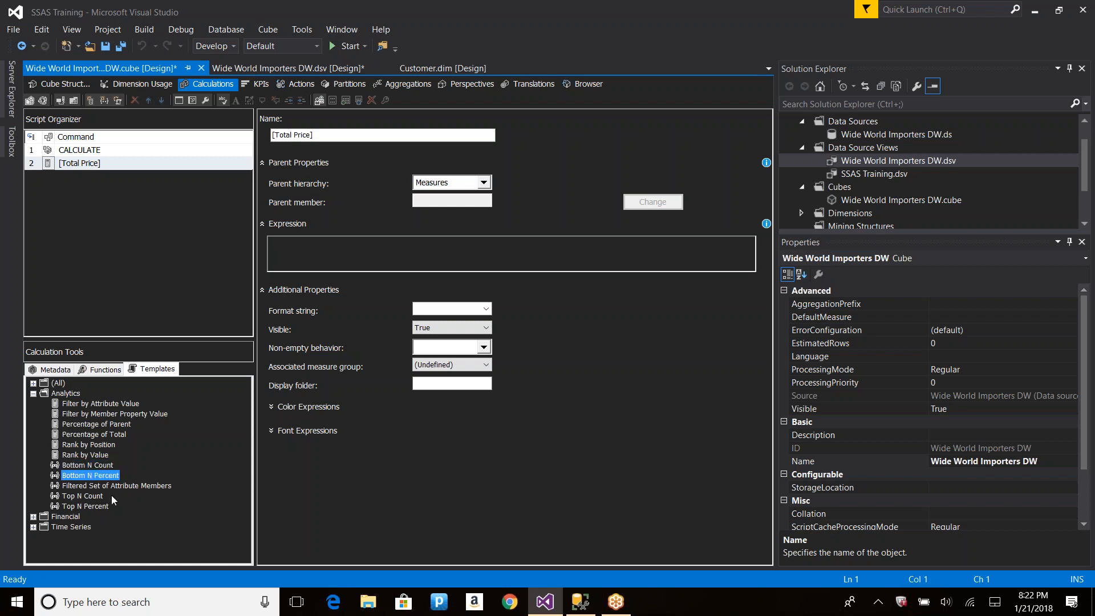
Add a Gross Profit calculated member from the Financial templates and clear its expression.
left_click(34, 517)
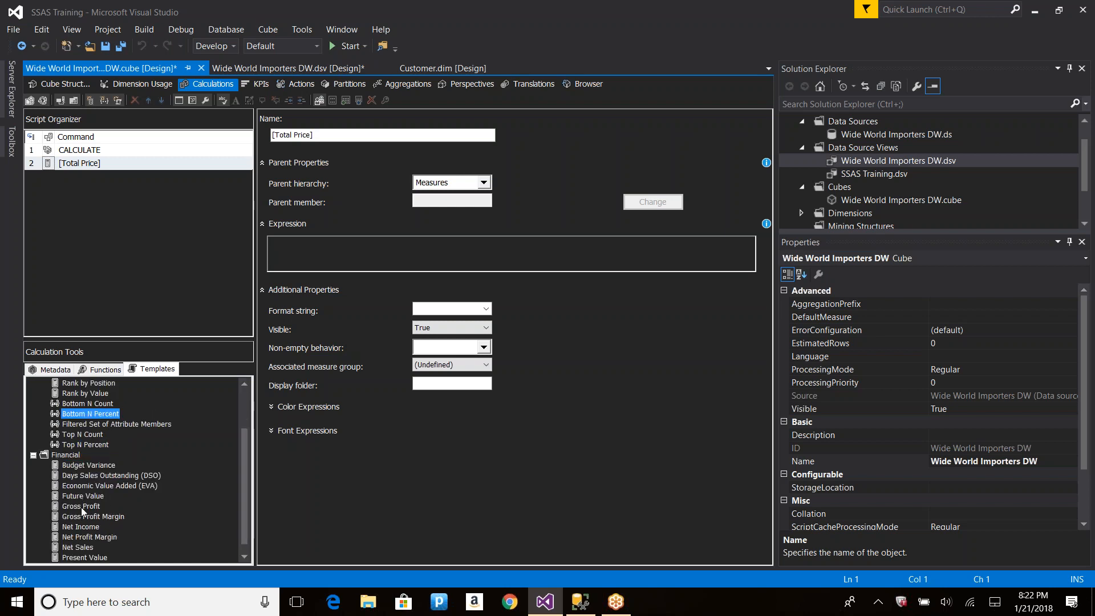
left_click(81, 506)
double_click(81, 507)
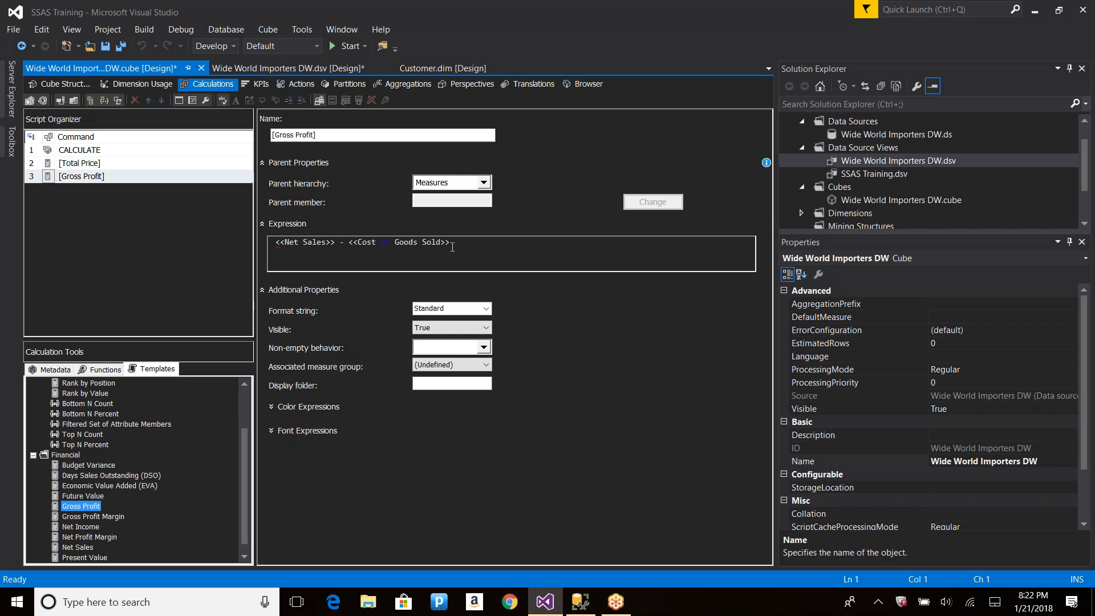
left_click_drag(489, 244, 252, 237)
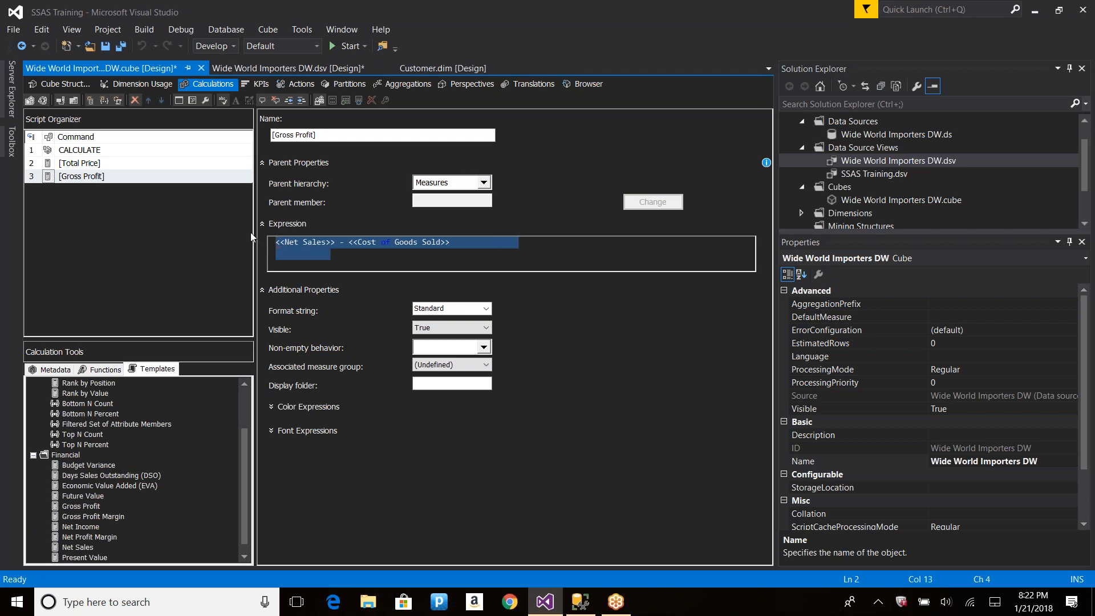
key("Delete")
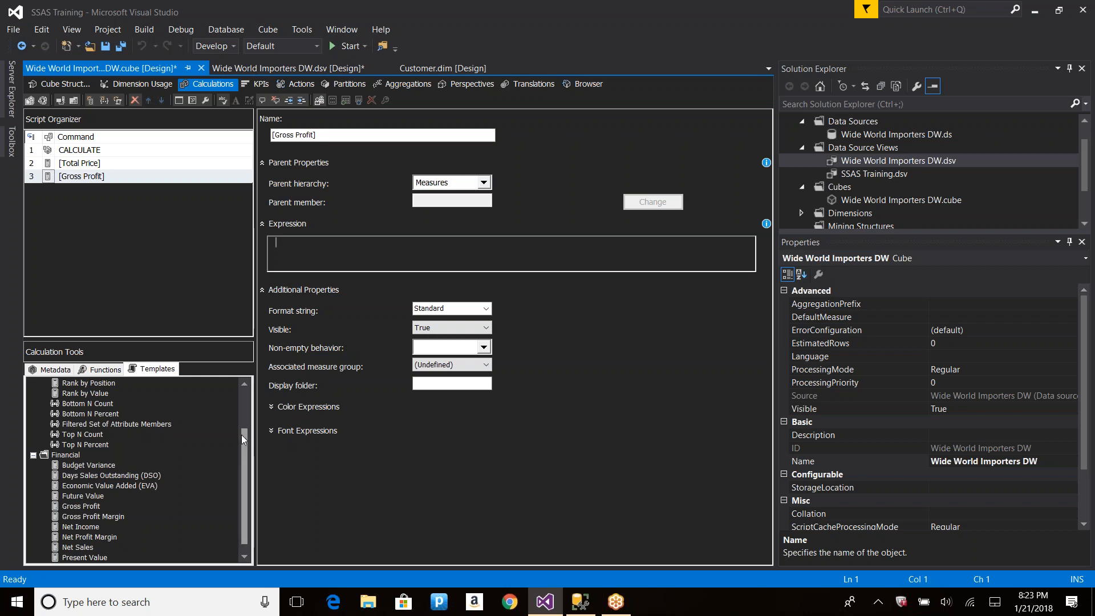
Add a Net Sales calculated member from the Financial templates and delete its whole expression.
left_click_drag(244, 437, 248, 453)
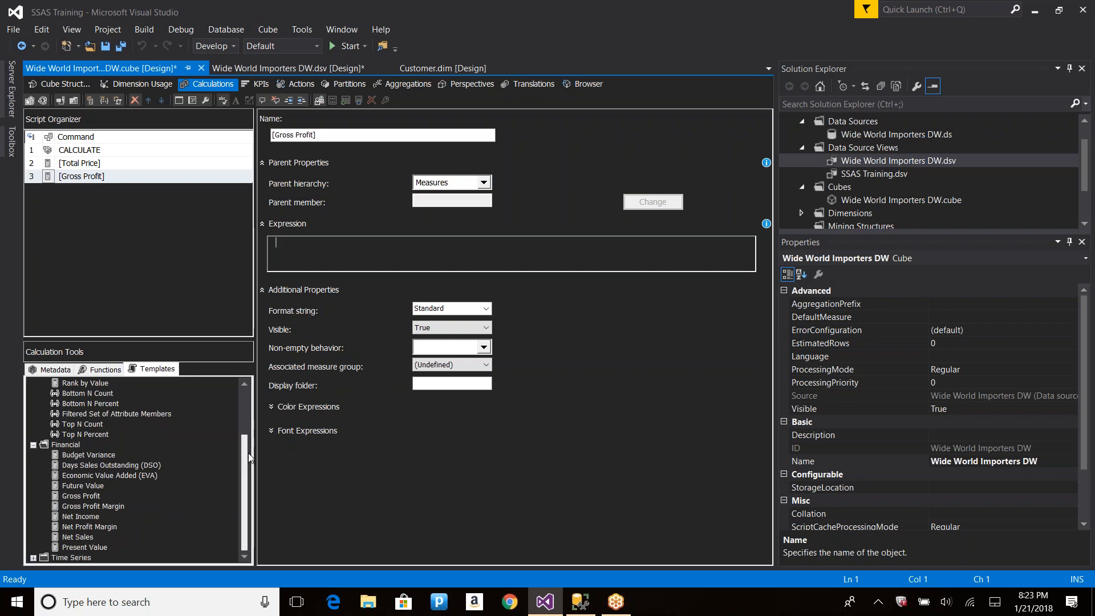
left_click(82, 540)
double_click(84, 540)
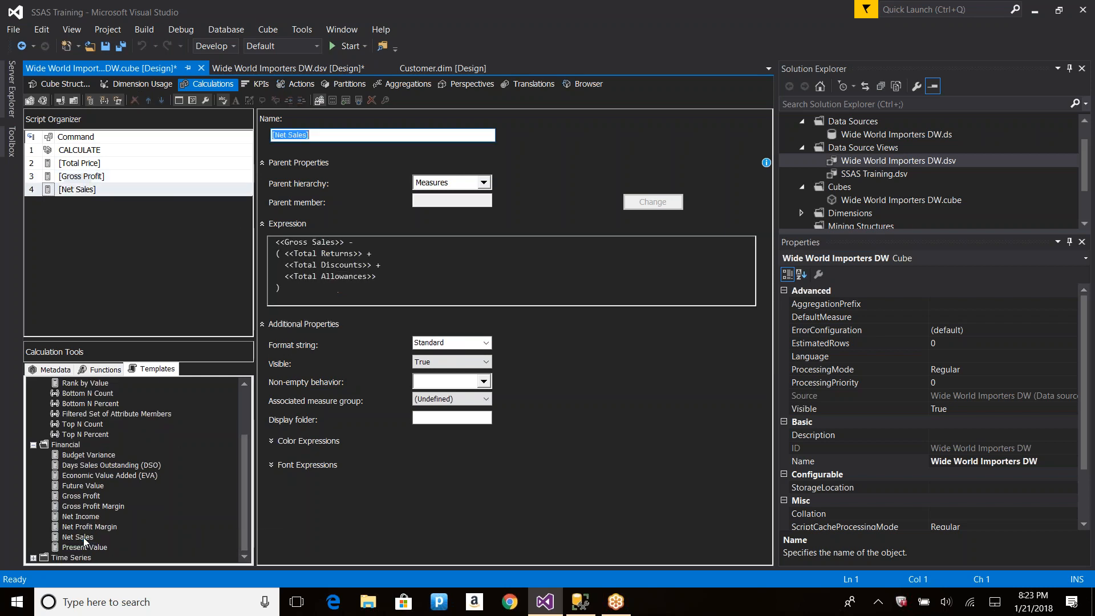
left_click(346, 253)
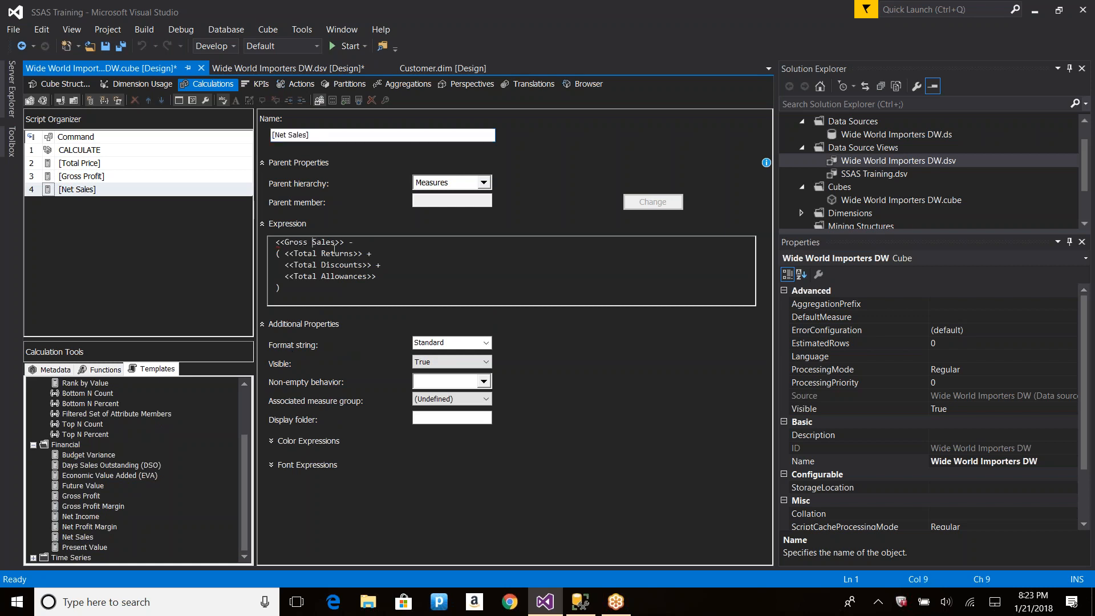
left_click_drag(373, 264, 376, 264)
left_click(379, 277)
left_click_drag(313, 278, 235, 230)
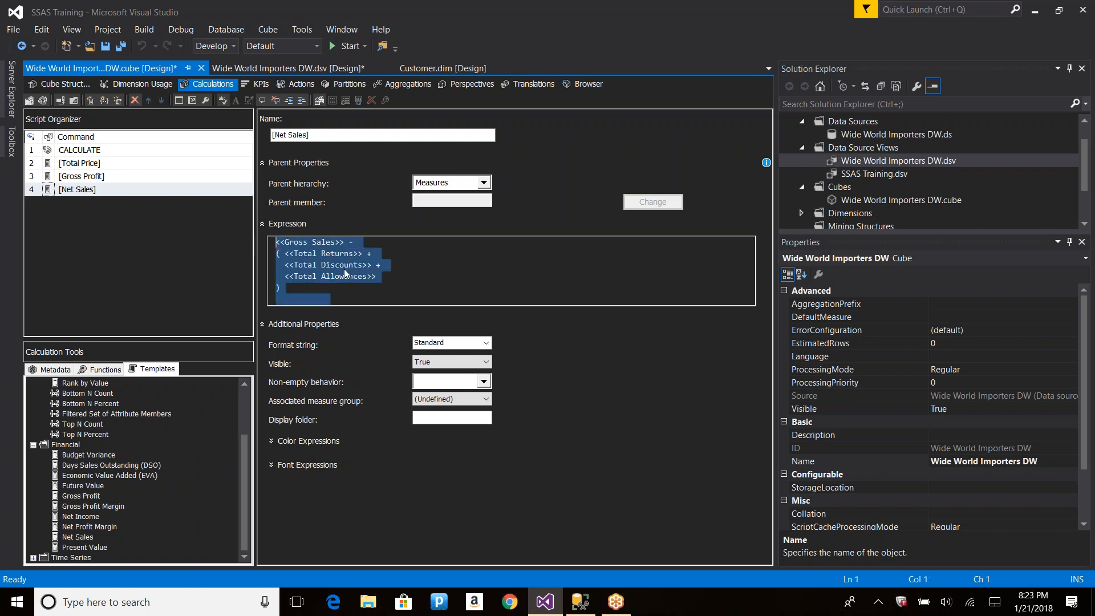
key("Delete")
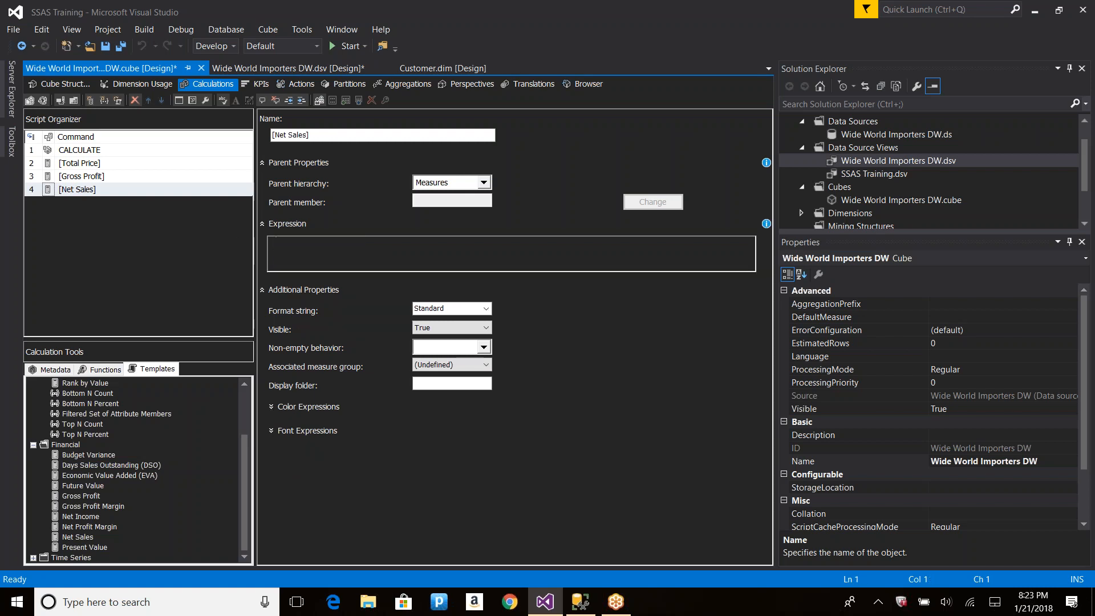
Collapse the Financial and Analytics templates and add a Periods to Date calculated member from the Time Series templates.
left_click(32, 446)
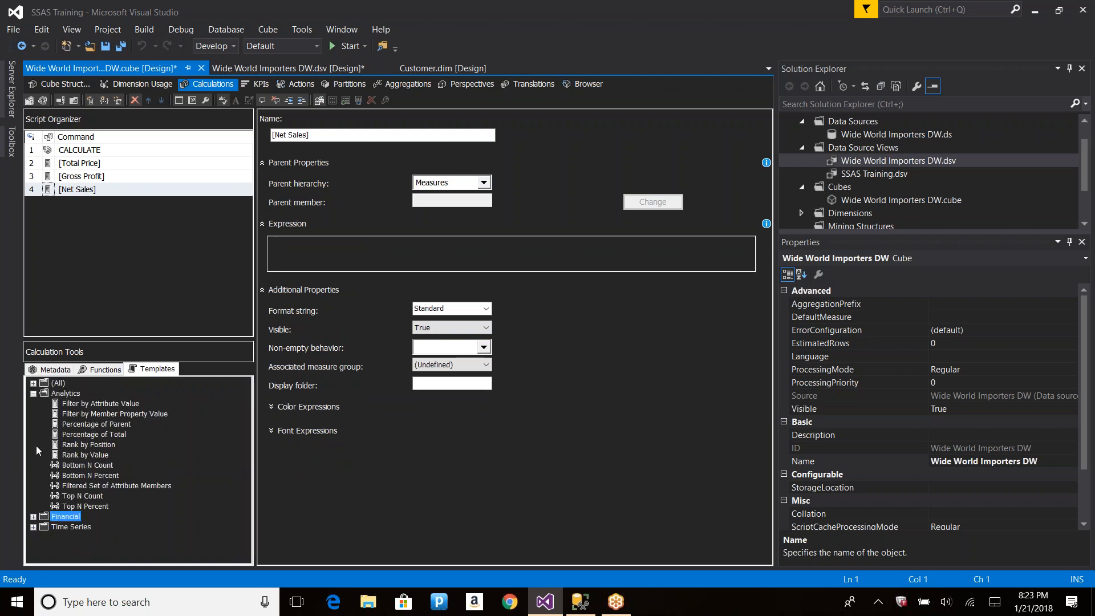
left_click(33, 393)
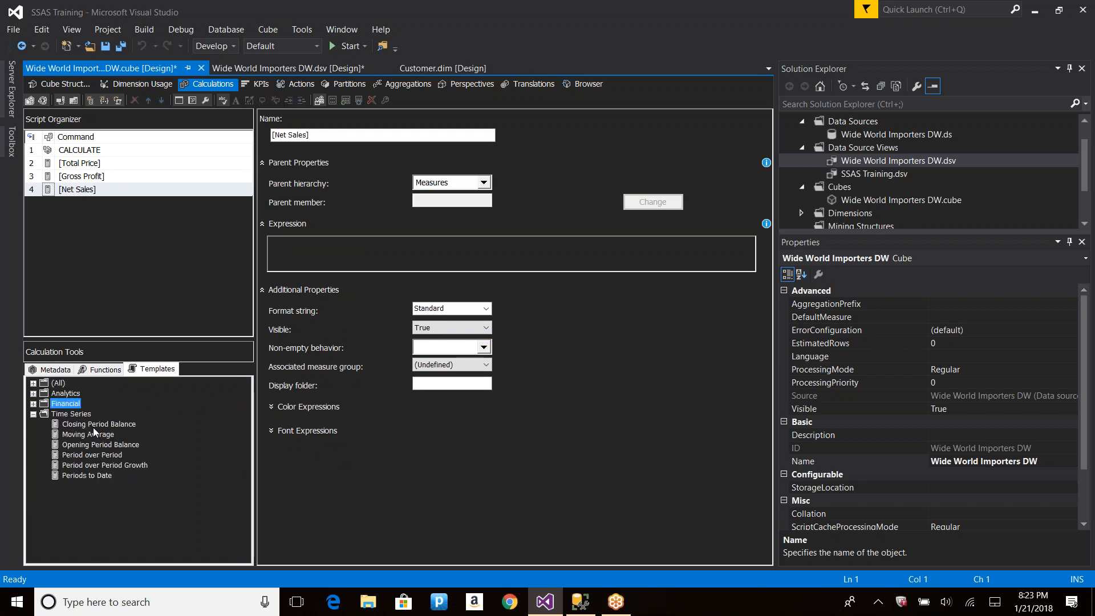
left_click(96, 477)
double_click(96, 477)
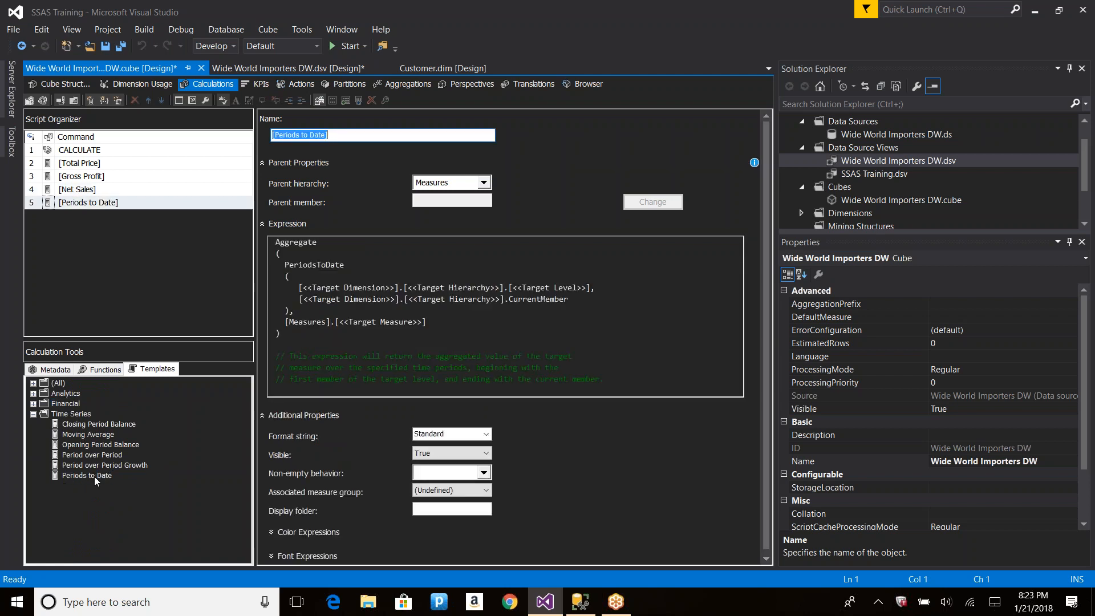
Delete the whole template expression of the Periods to Date calculated member.
left_click(363, 331)
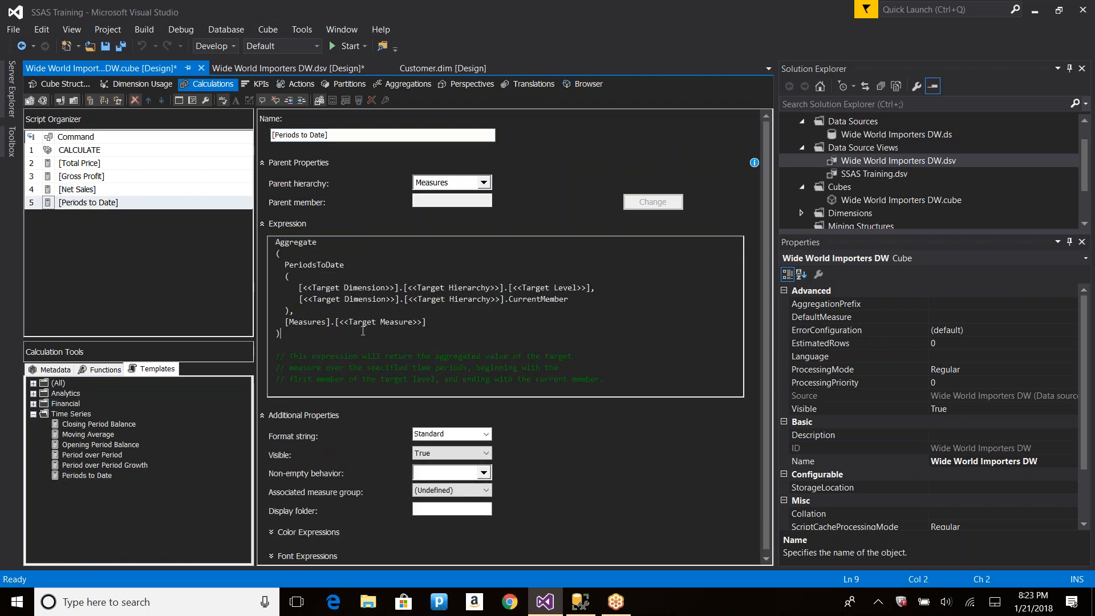
key("ctrl+a")
key("Delete")
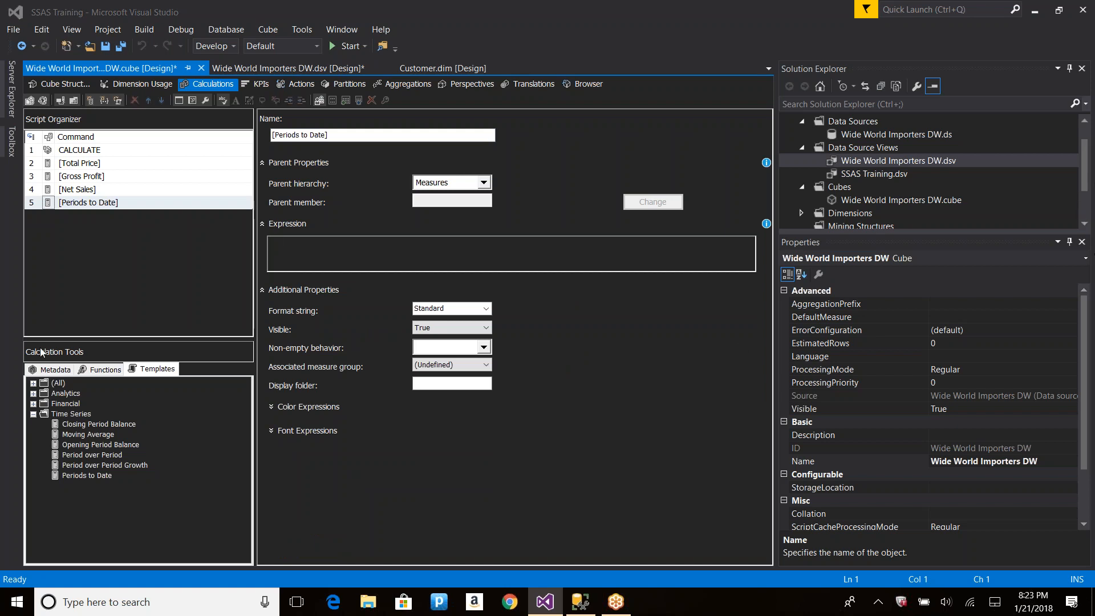
Delete the Gross Profit, Net Sales and Periods to Date calculated members, keeping only Total Price.
left_click(51, 369)
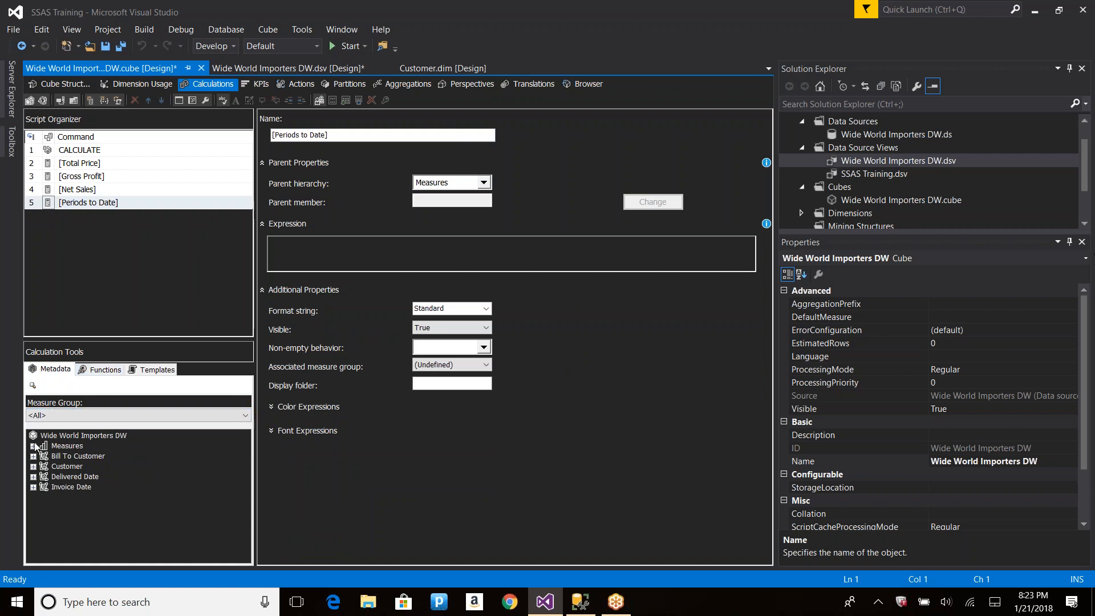
left_click(317, 249)
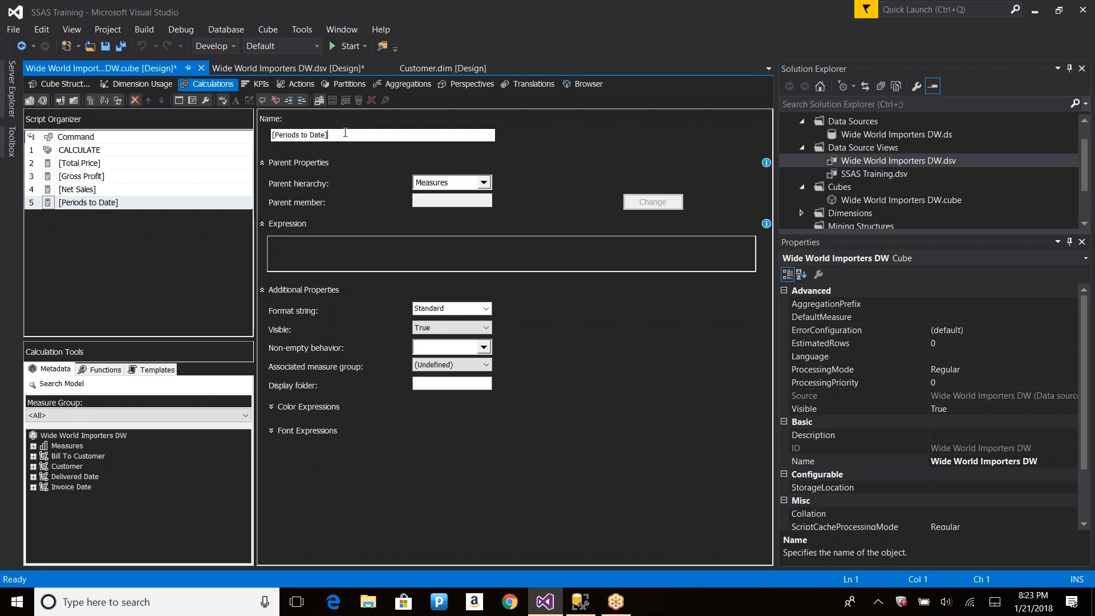
left_click_drag(345, 135, 174, 114)
left_click_drag(80, 206, 97, 176)
key("Delete")
key("Return")
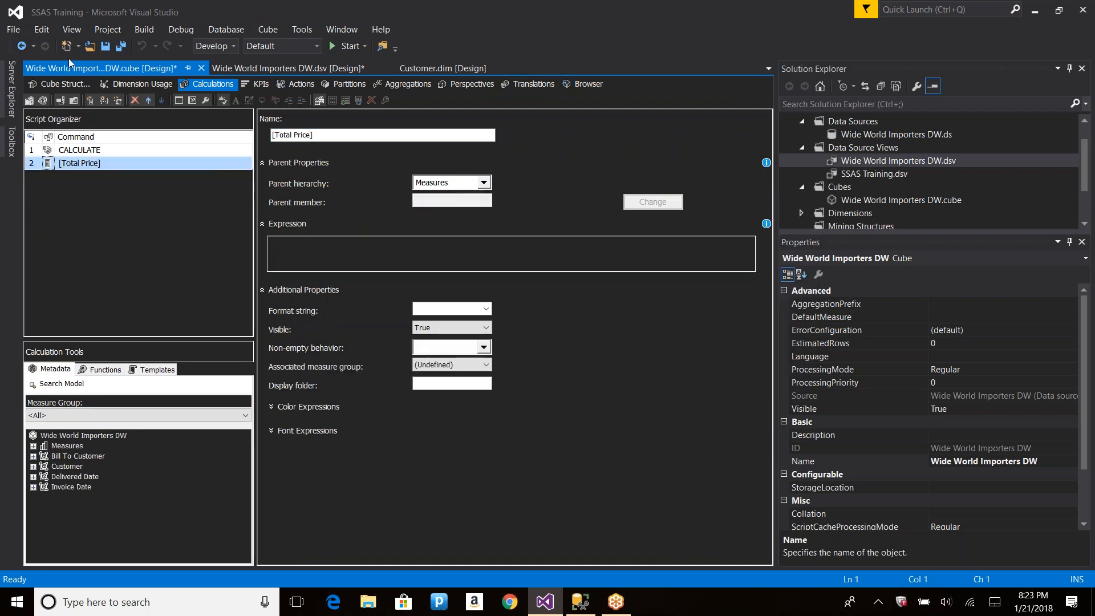
Check the Sale measures available for calculations and add Unit Price and Tax Rate as Sum measures to the Sale measure group.
left_click(33, 445)
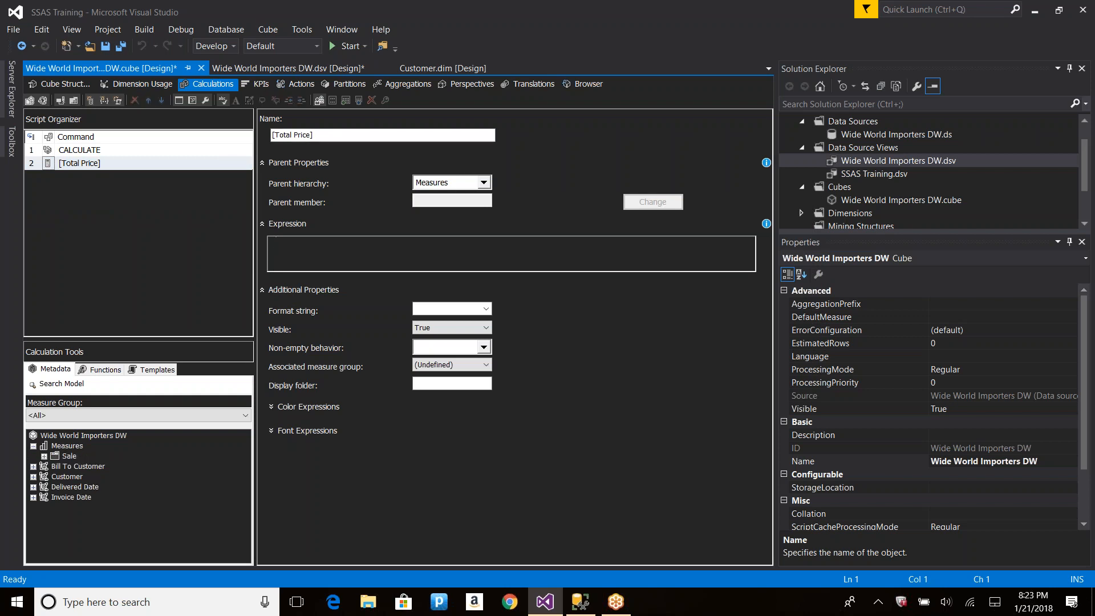
left_click(44, 456)
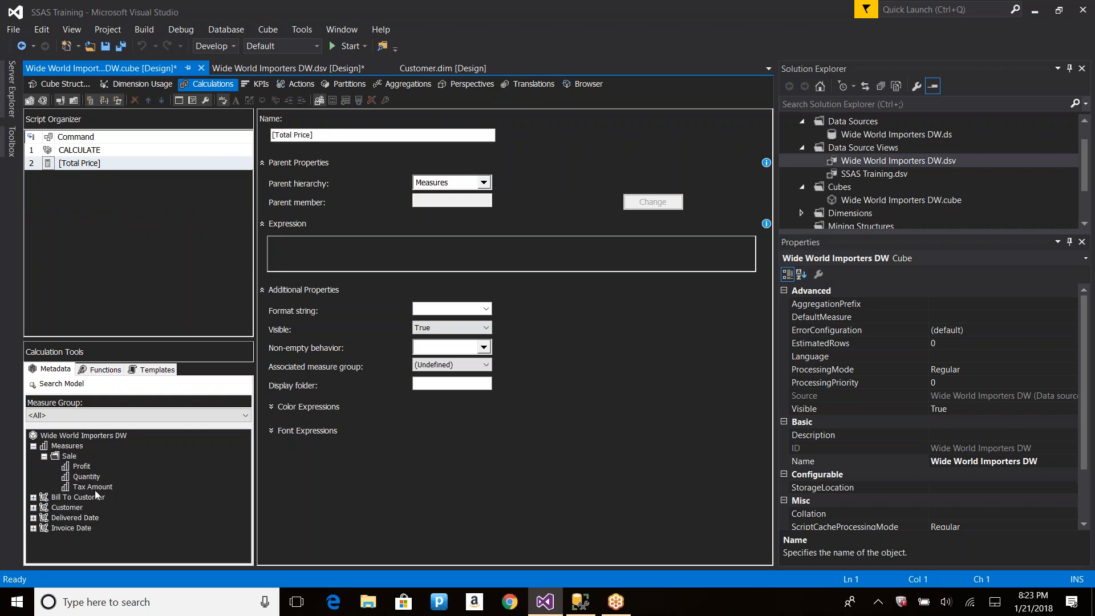
left_click(64, 86)
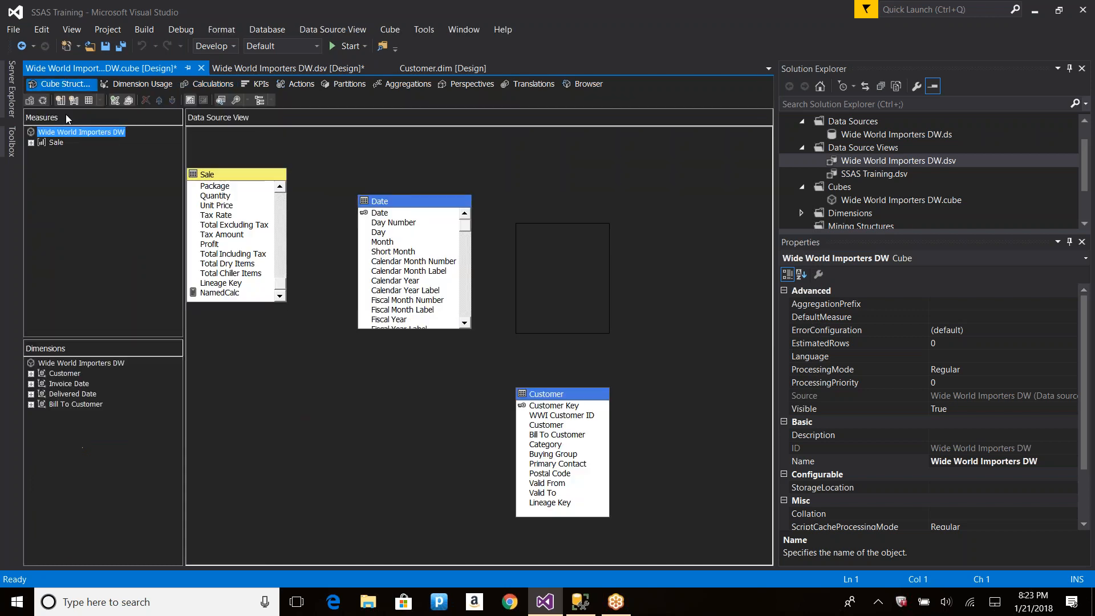
left_click(56, 142)
right_click(55, 142)
left_click(114, 149)
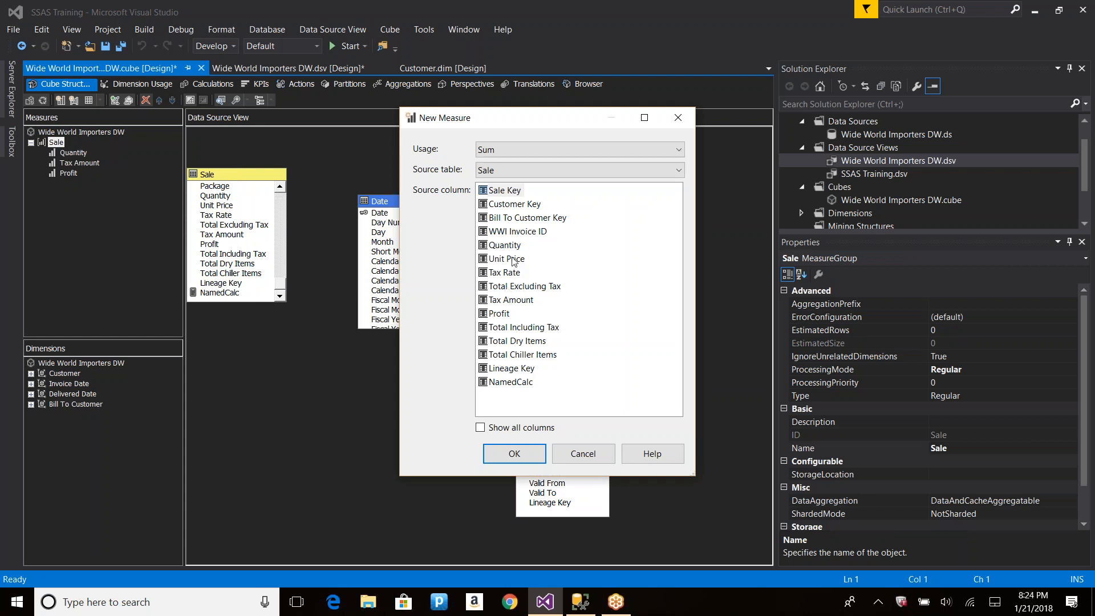
double_click(507, 258)
right_click(64, 144)
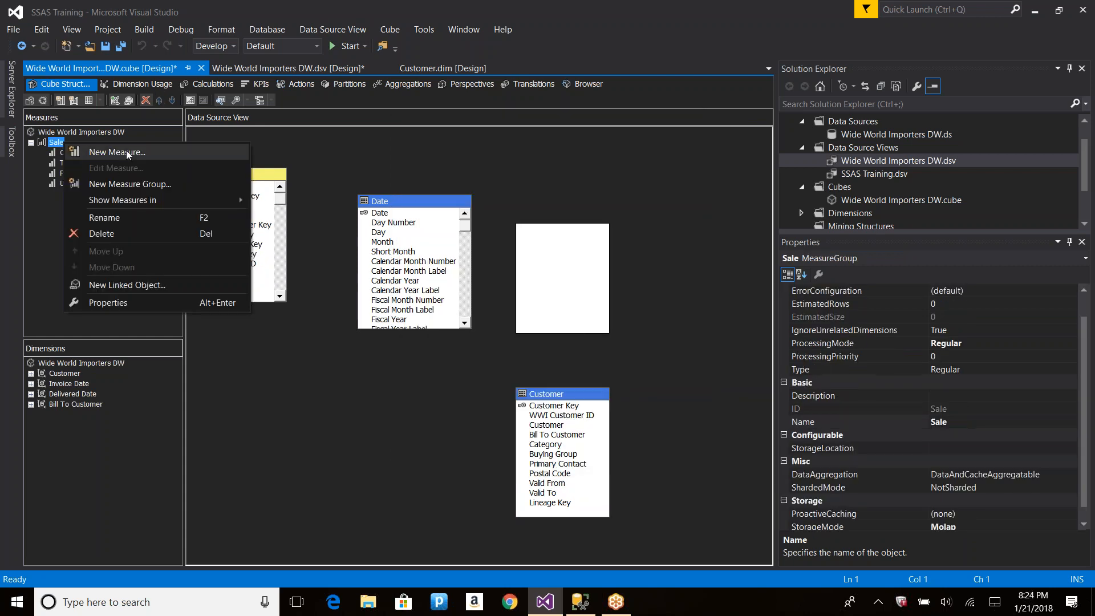
left_click(117, 149)
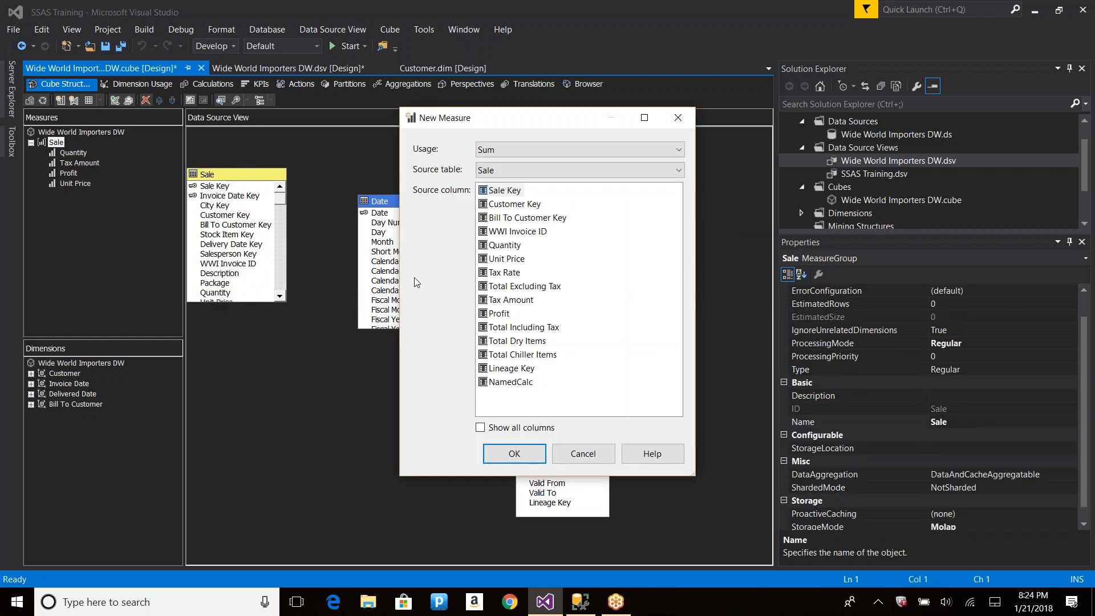
double_click(507, 274)
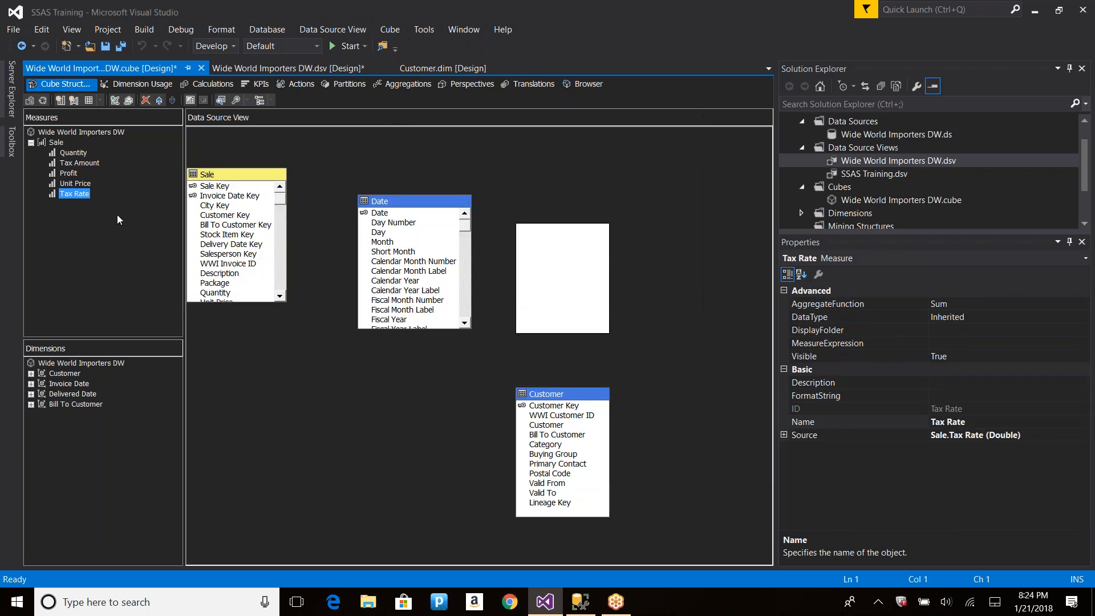
Return to the cube's calculations and try to deploy the project, overwriting the database, and process the Wide World Importers DW cube.
left_click(211, 85)
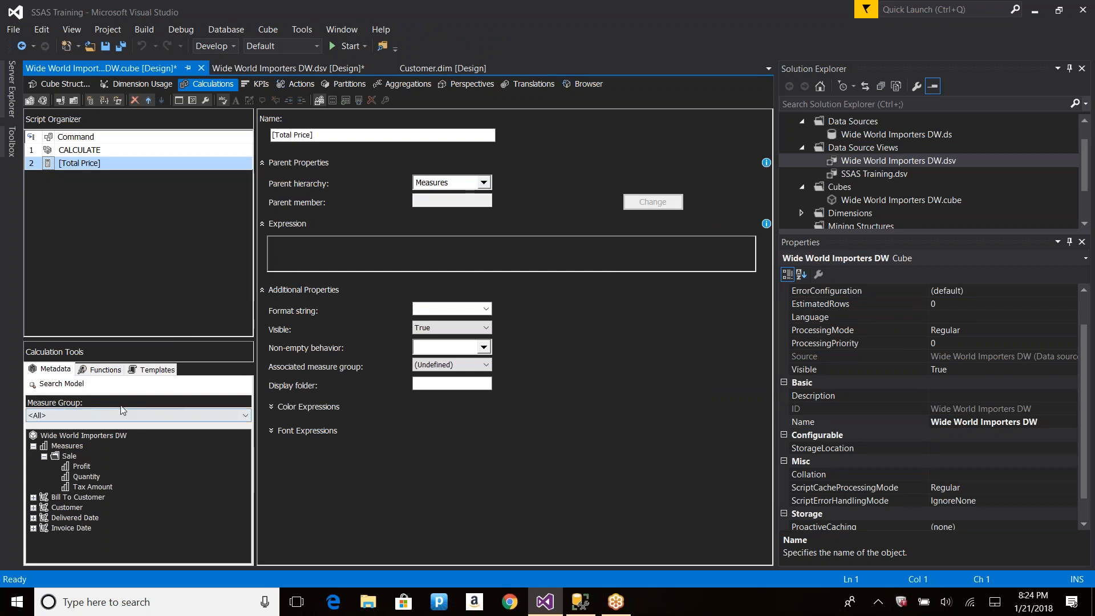
left_click(44, 100)
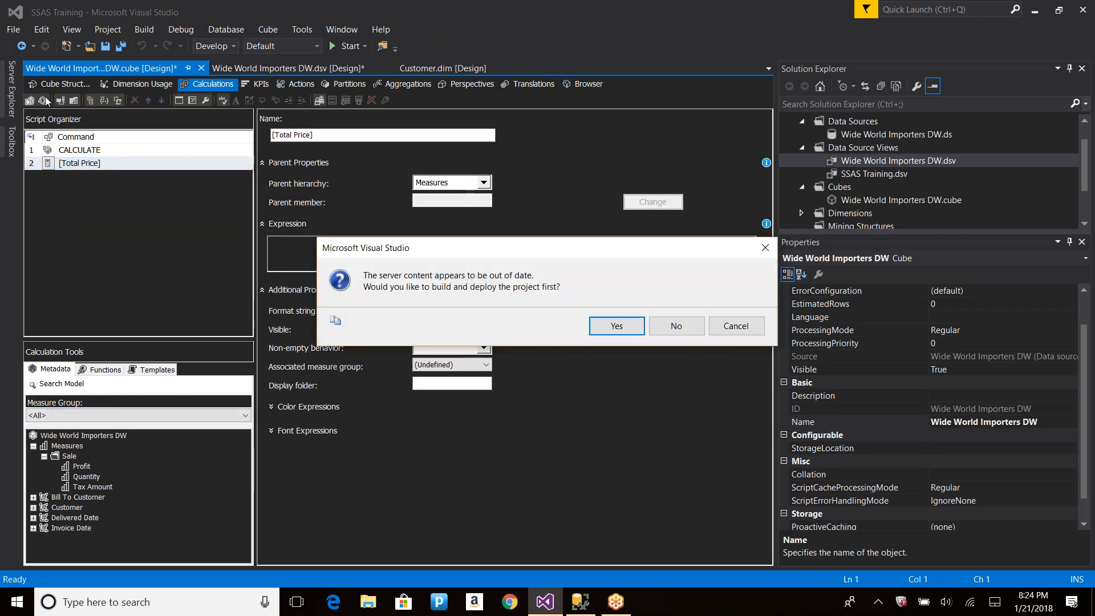
left_click(617, 325)
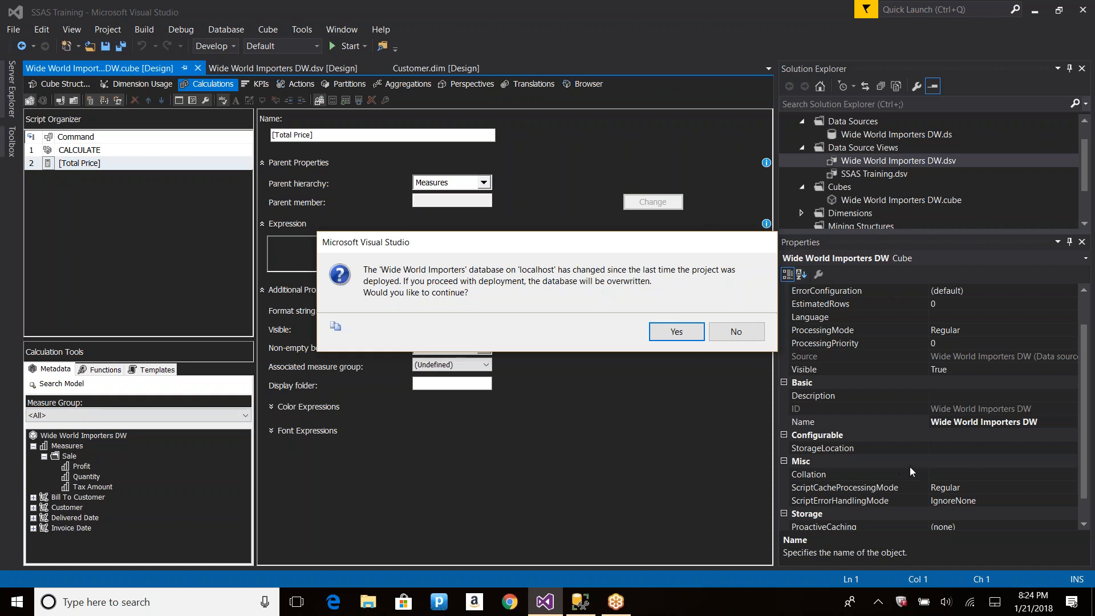
key("Return")
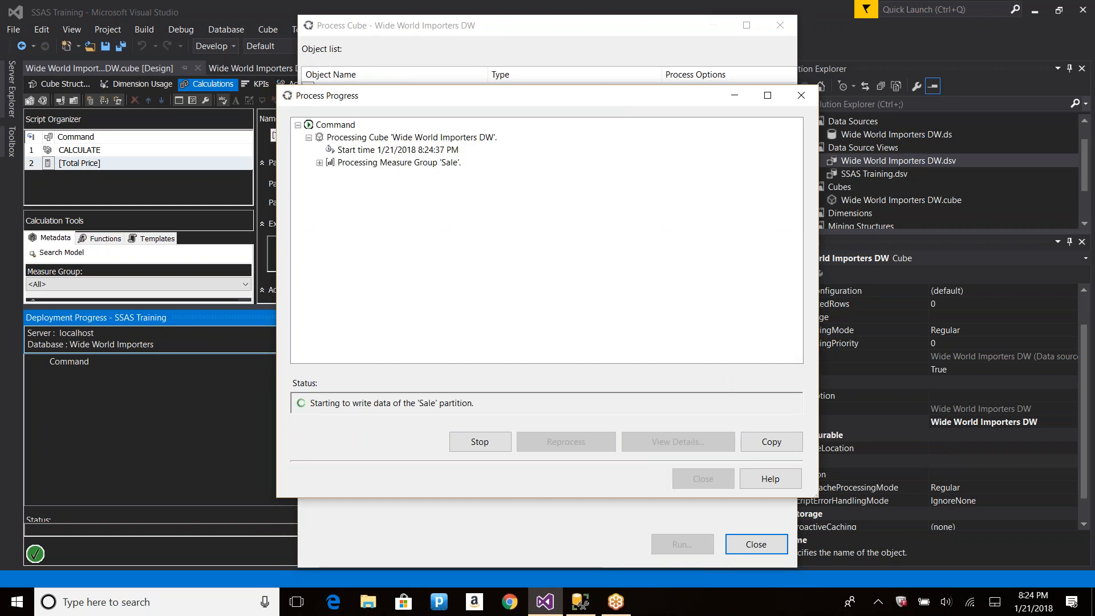
left_click(320, 163)
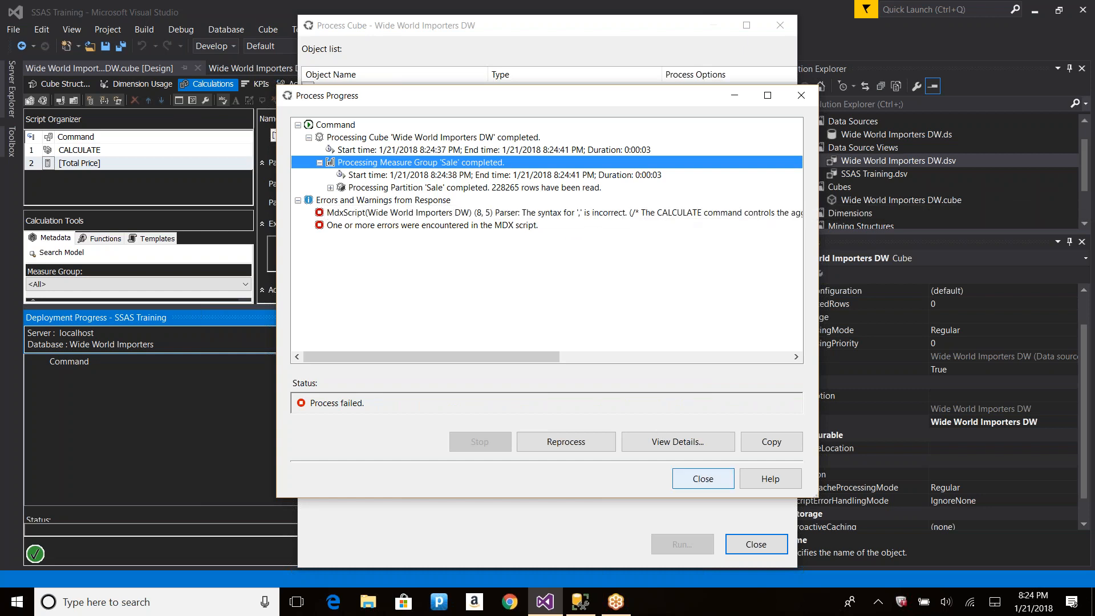
left_click(703, 478)
left_click(755, 544)
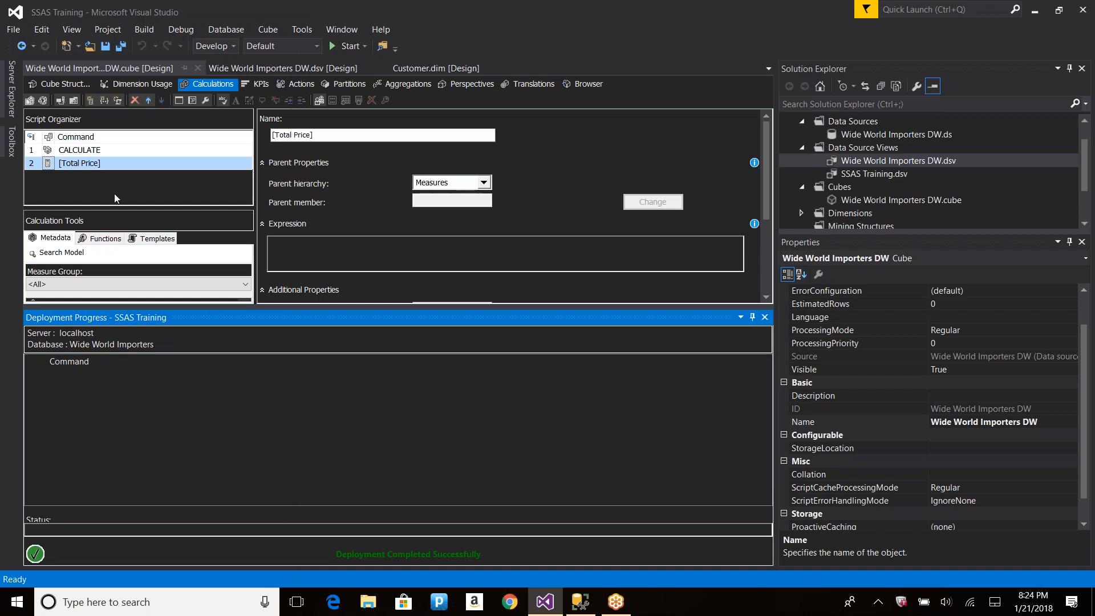
Enter 1 as the placeholder expression of the Total Price calculated member and save the cube.
left_click(328, 240)
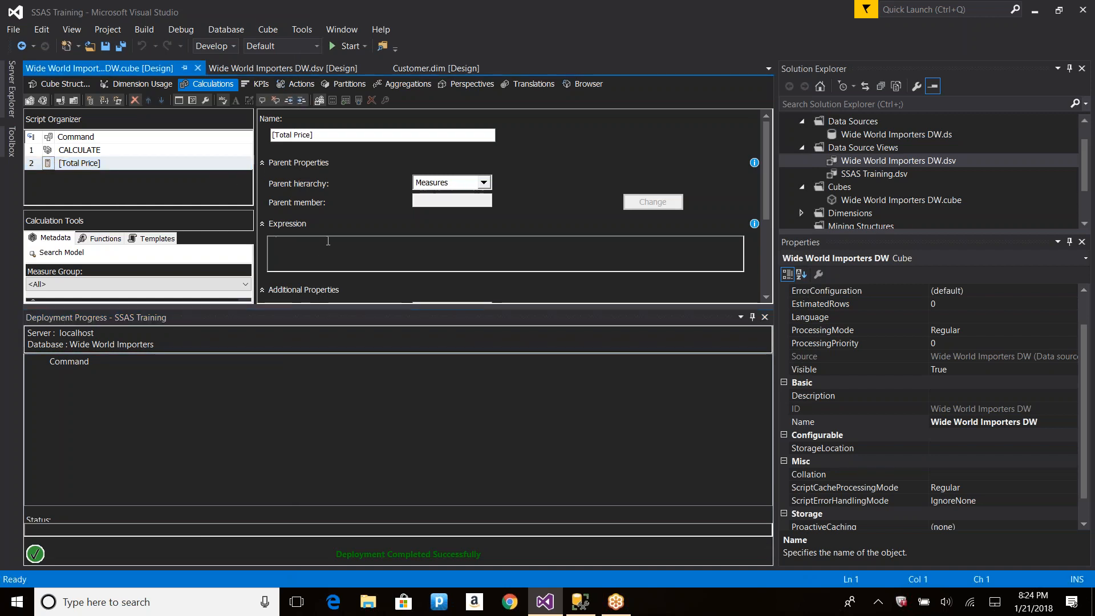
type("1")
key("ctrl+s")
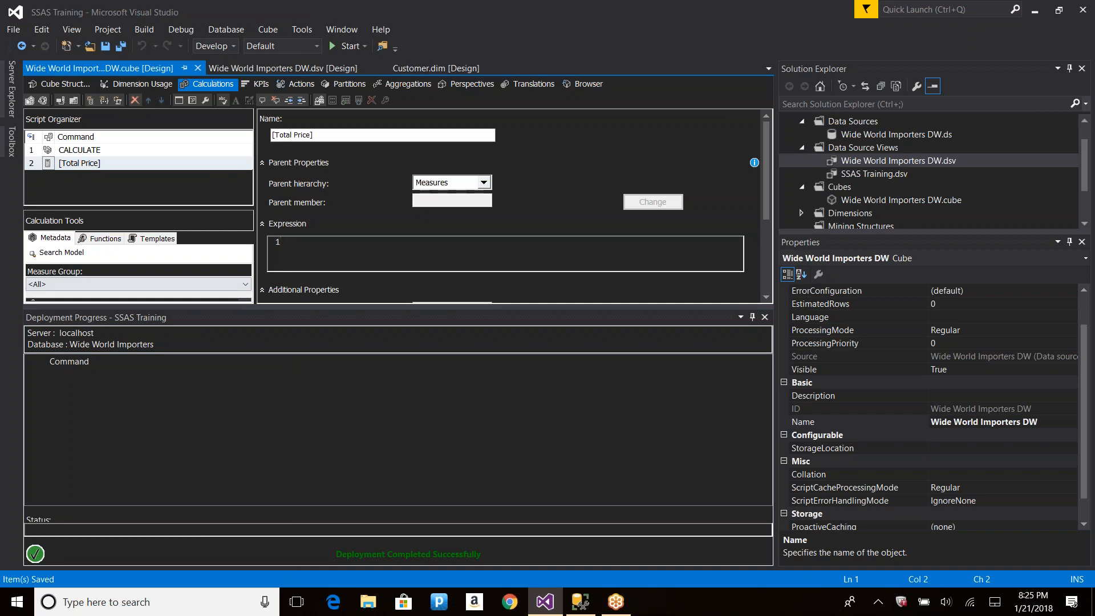
Redeploy the project and process the Wide World Importers DW cube, checking the Sale measure group's processing details before closing the dialogs.
left_click(48, 102)
key("Return")
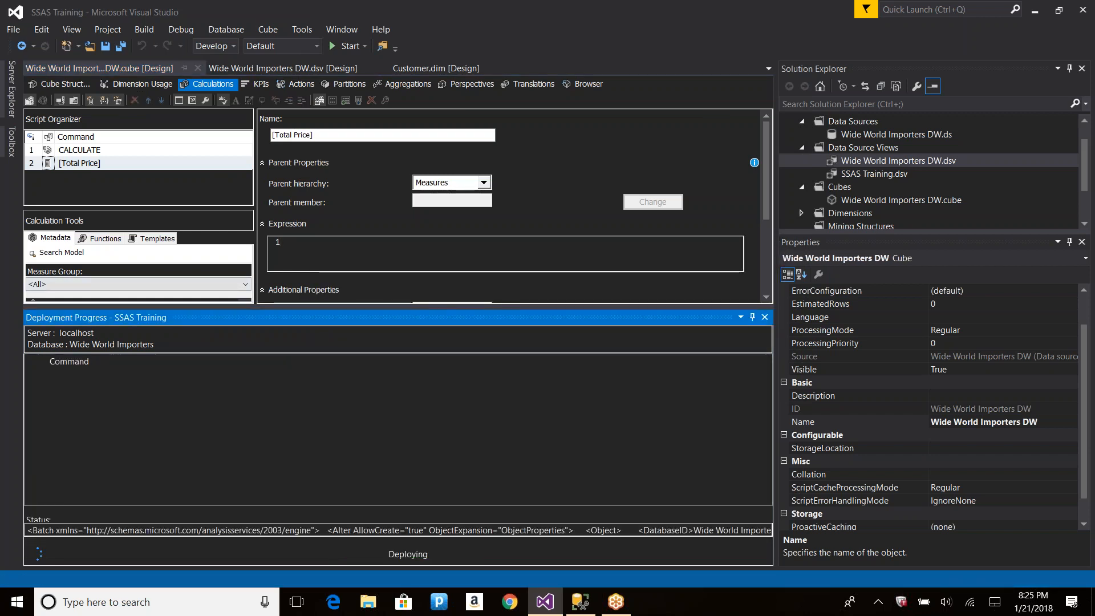
key("Return")
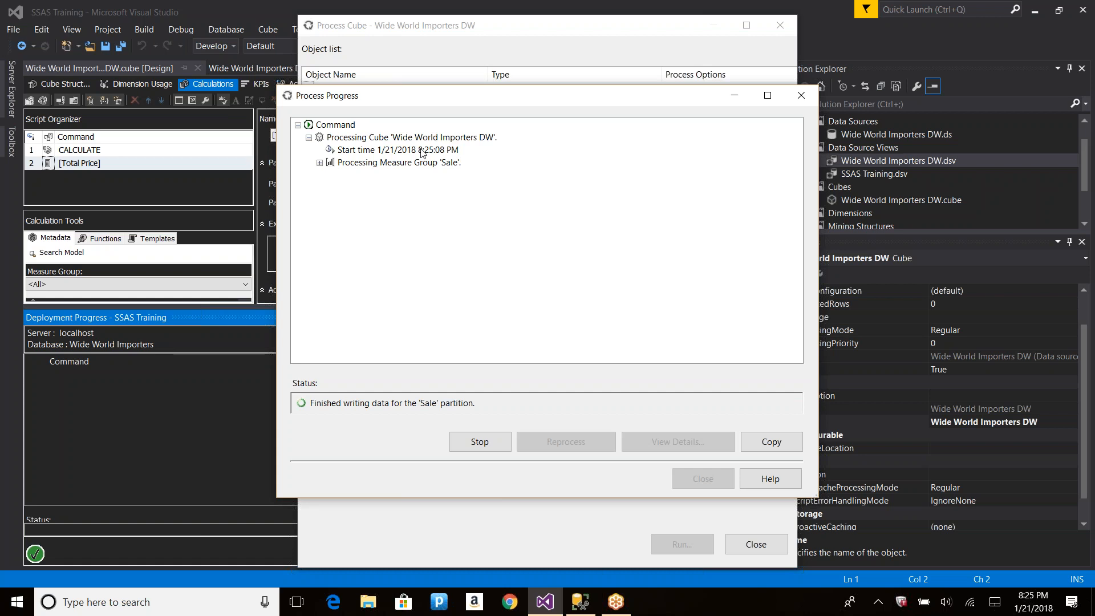
left_click(320, 163)
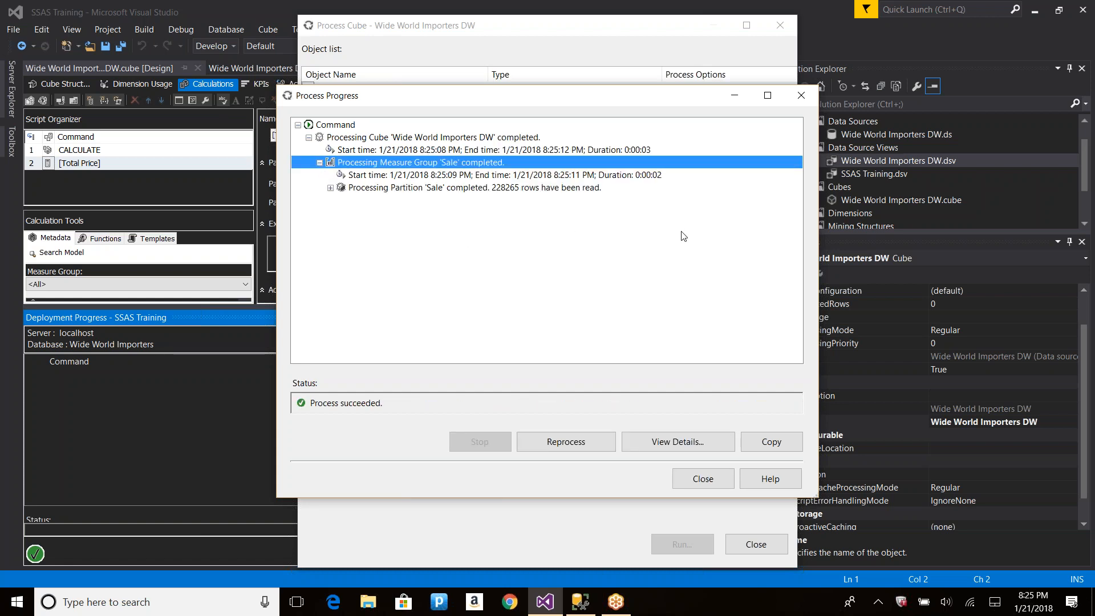
left_click(504, 190)
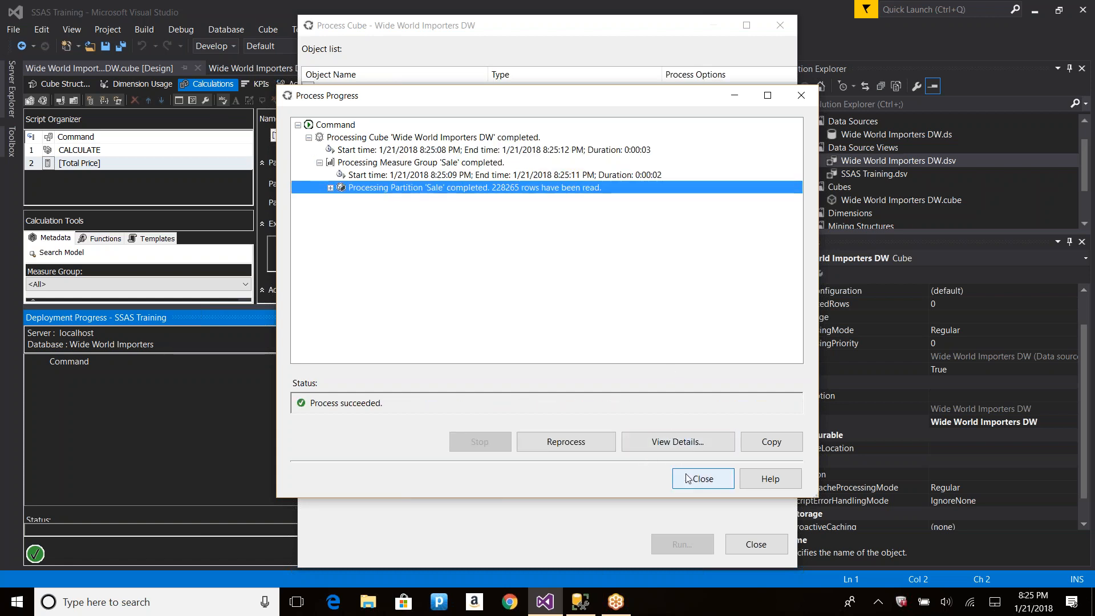
left_click(703, 479)
left_click(743, 546)
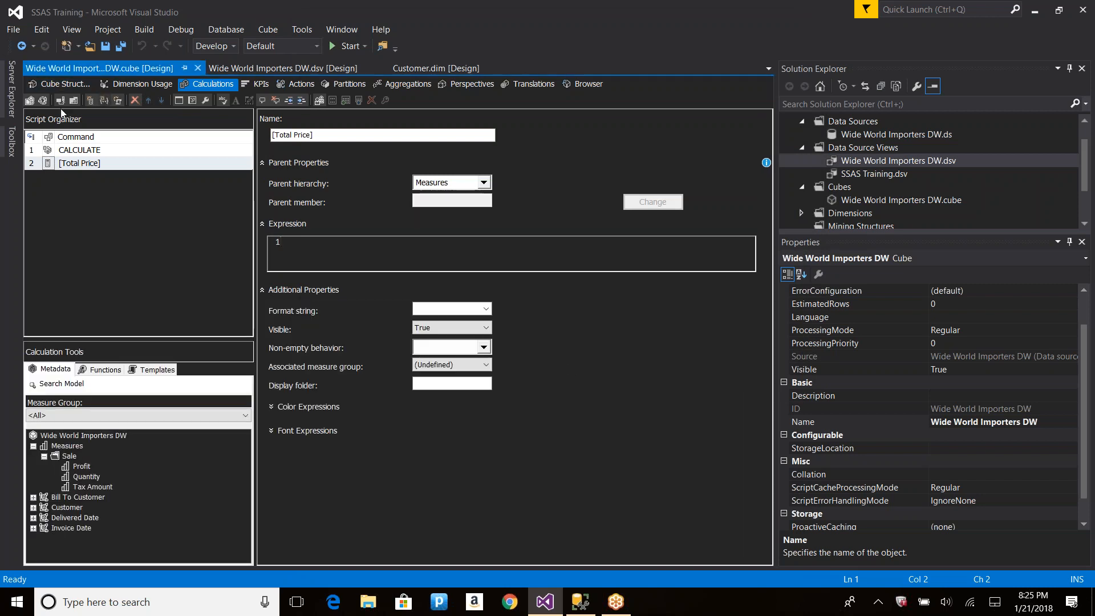
Replace the Total Price expression with [Measures].[Tax Rate] * [Measures].[Unit Price] and save the cube.
left_click(89, 499)
left_click_drag(89, 503, 292, 248)
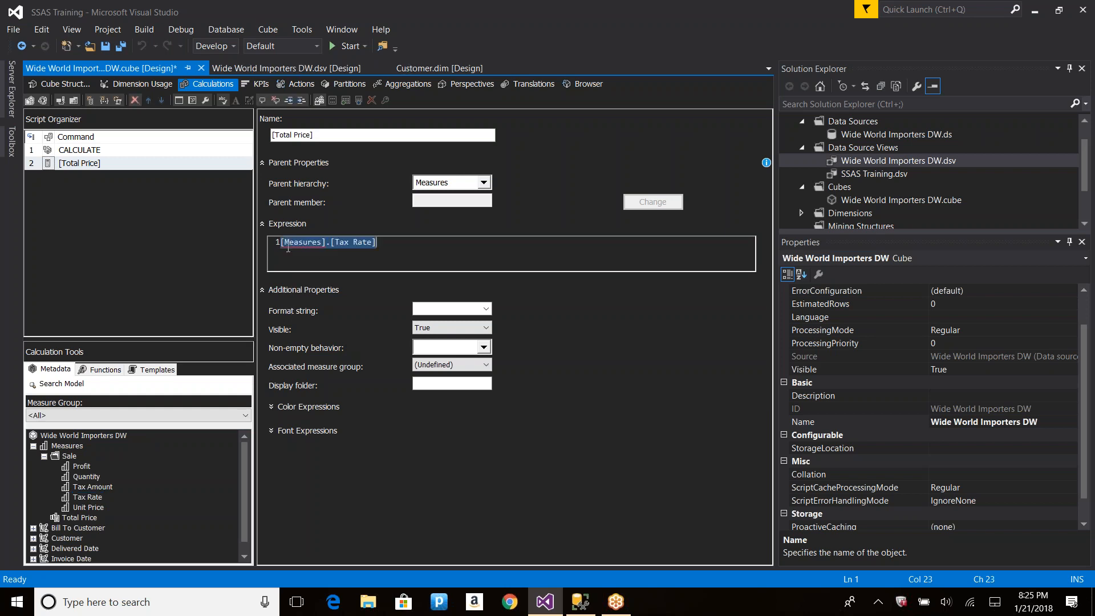
key("BackSpace")
key("End")
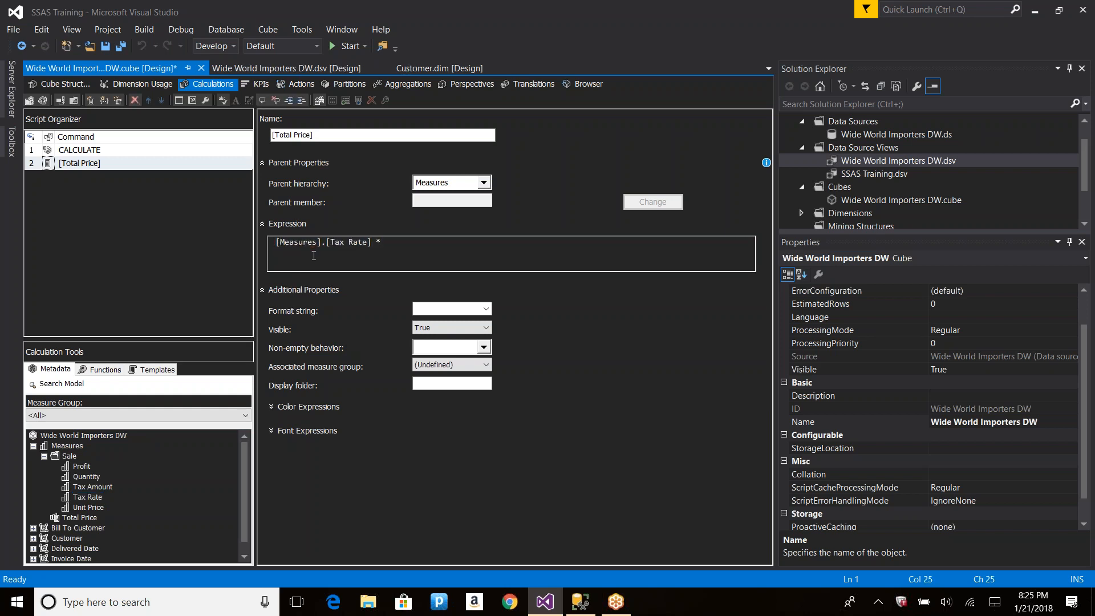
type("*")
left_click_drag(88, 507, 495, 261)
key("ctrl+s")
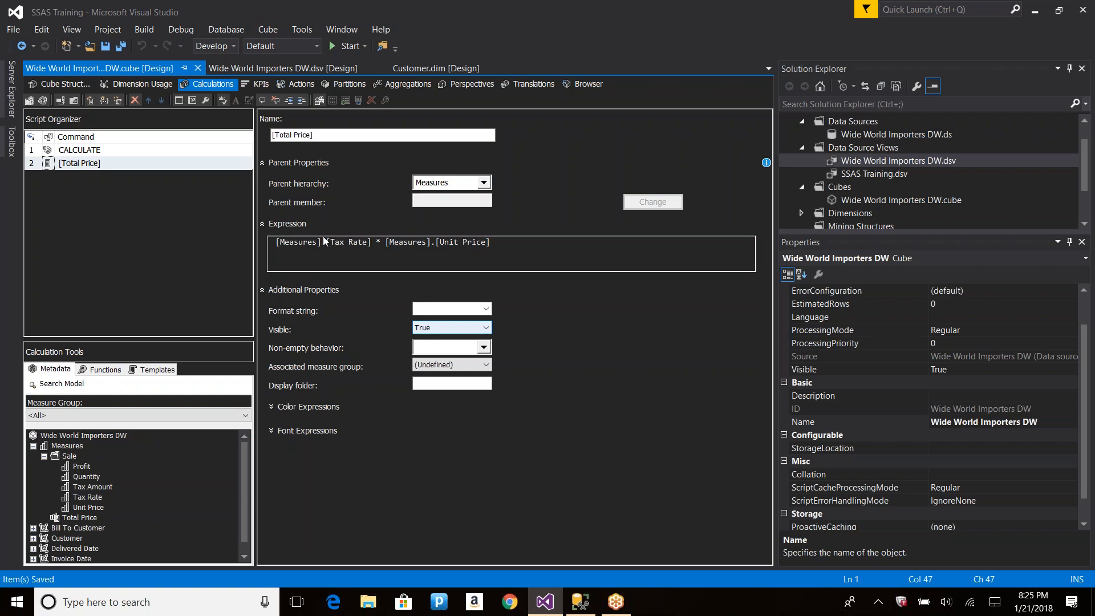
Deploy the SSAS Training project to the server, accepting that the existing database is overwritten.
left_click_drag(494, 263, 155, 214)
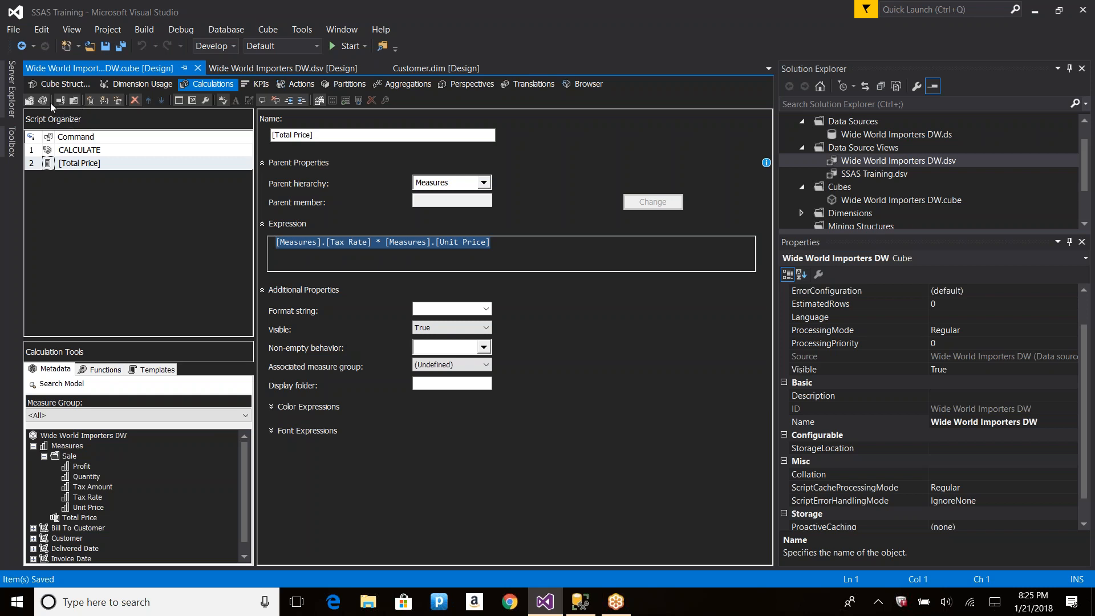
scroll(854, 152, "up", 1)
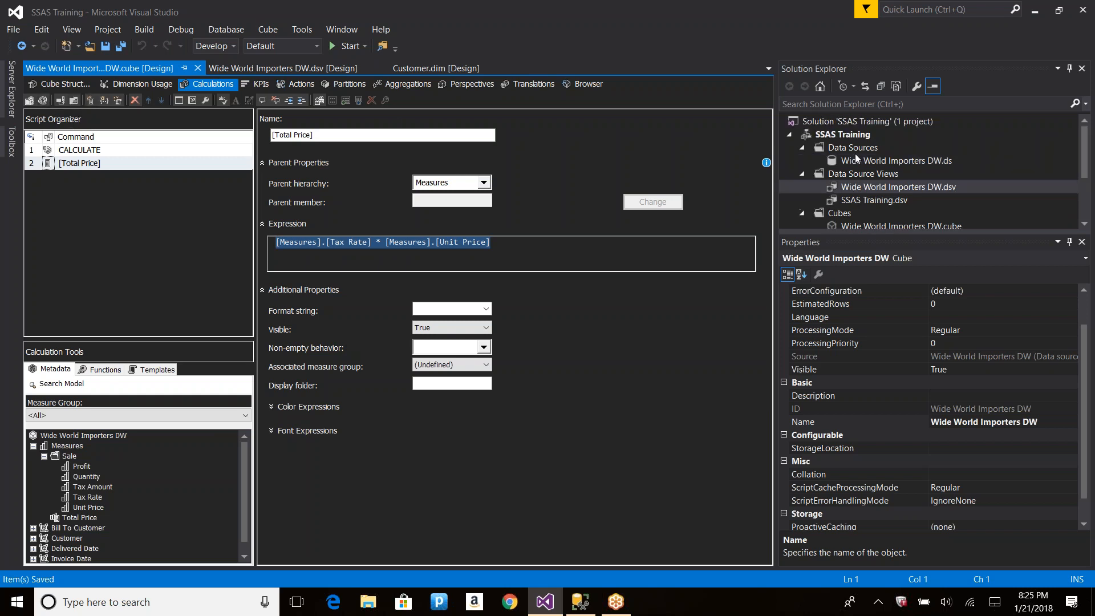
left_click(844, 137)
right_click(843, 135)
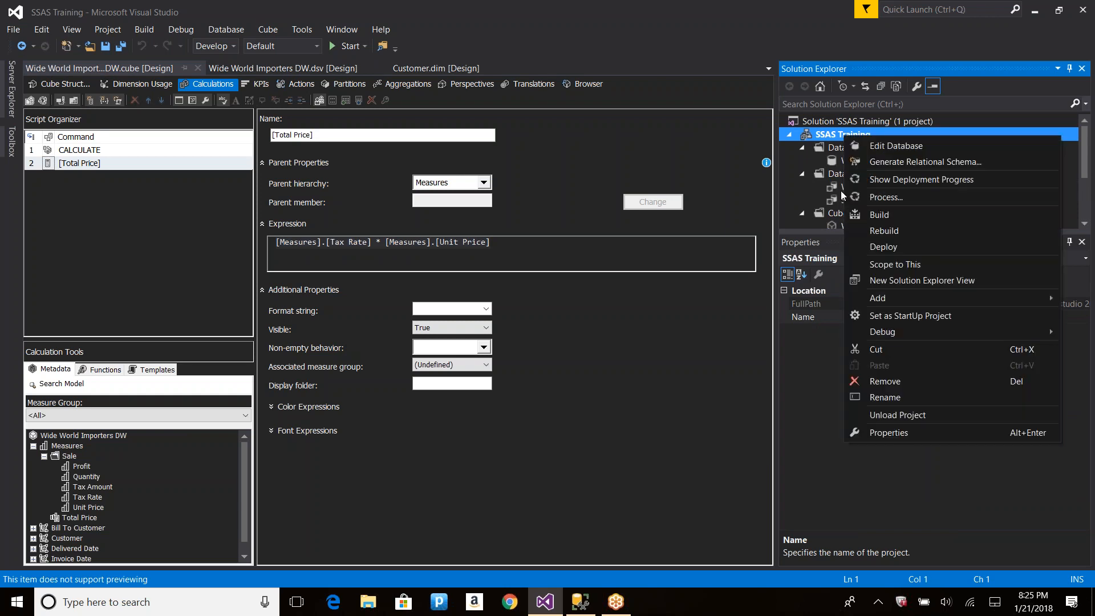
left_click(878, 245)
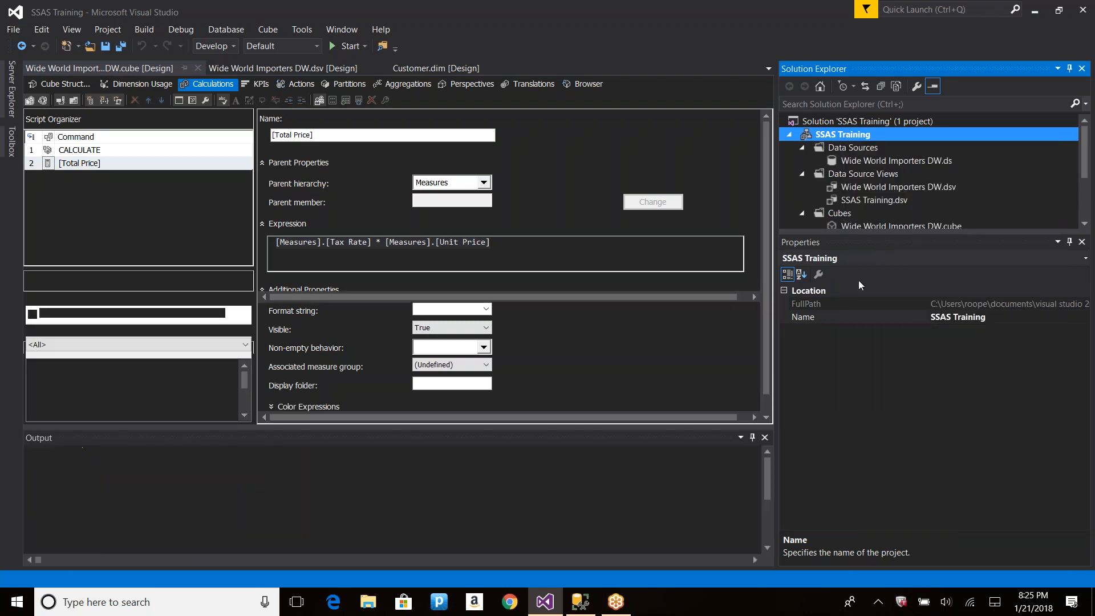
left_click(677, 332)
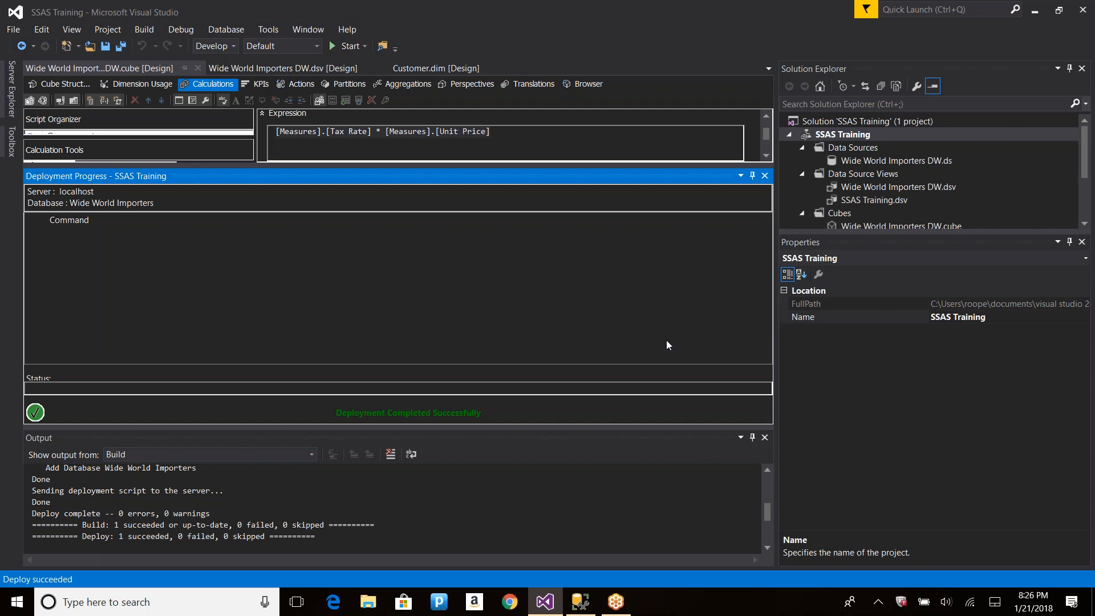
Switch to SQL Server Management Studio and open the Wide World Importers DW cube of the Wide World Importers database for browsing.
key("alt+Tab")
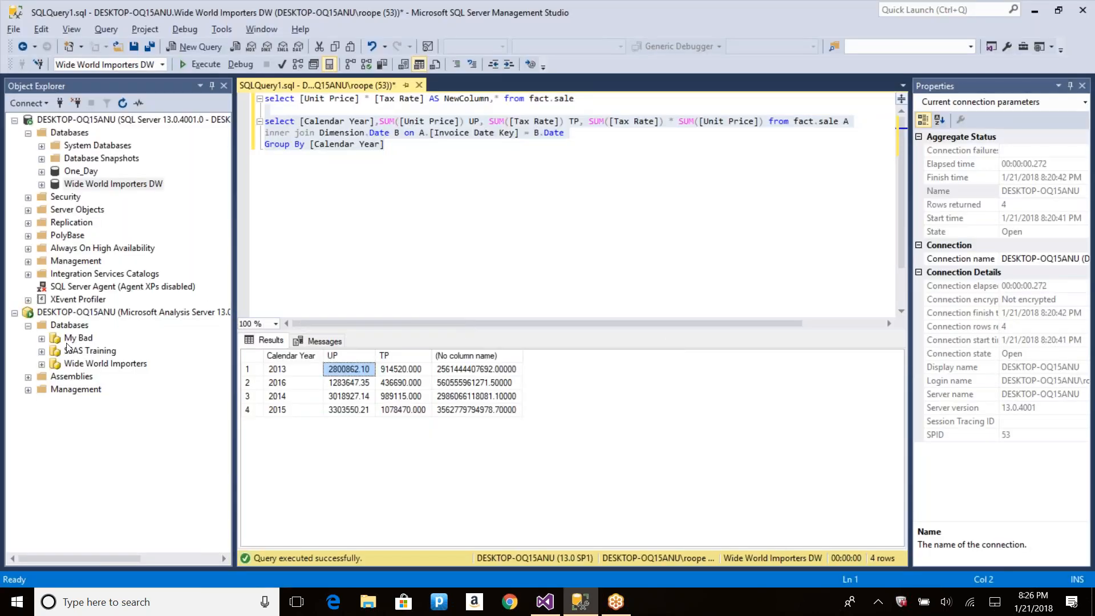
left_click(91, 363)
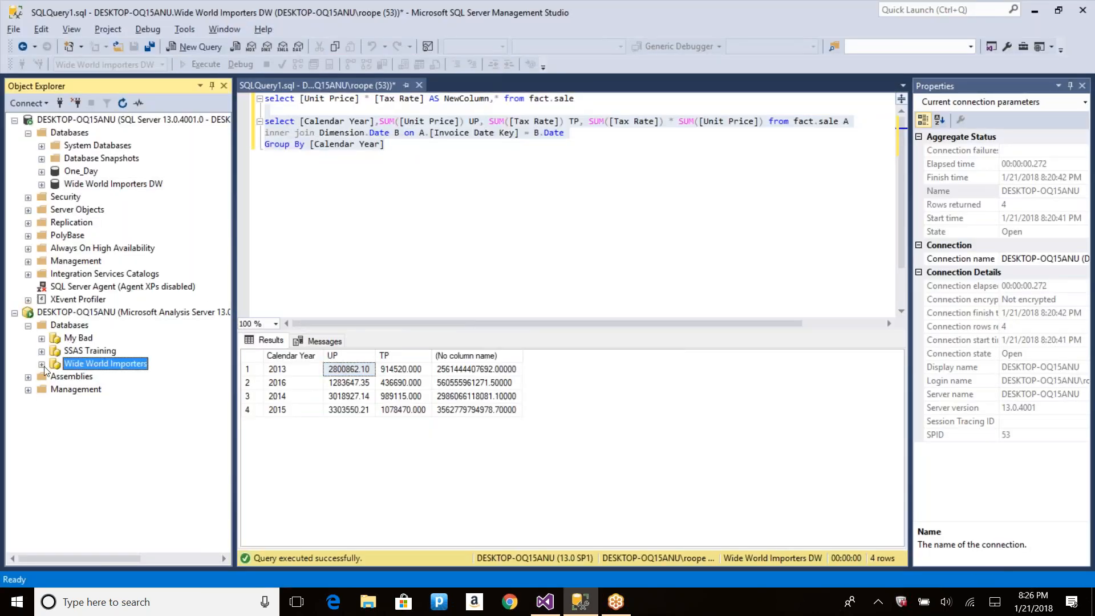
left_click(42, 364)
left_click(54, 402)
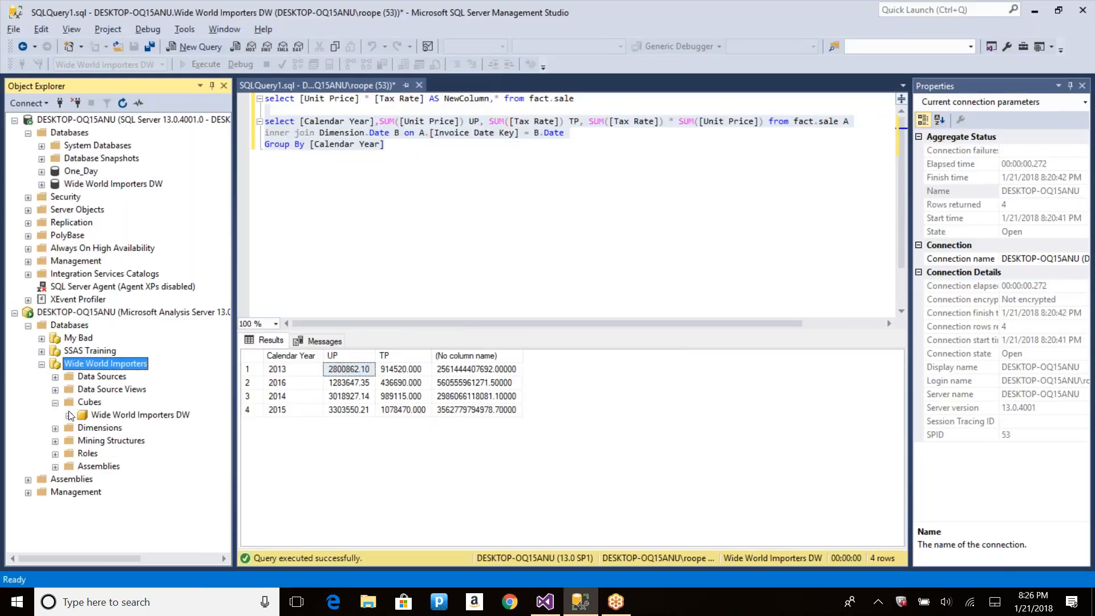
left_click(114, 415)
left_click(179, 424)
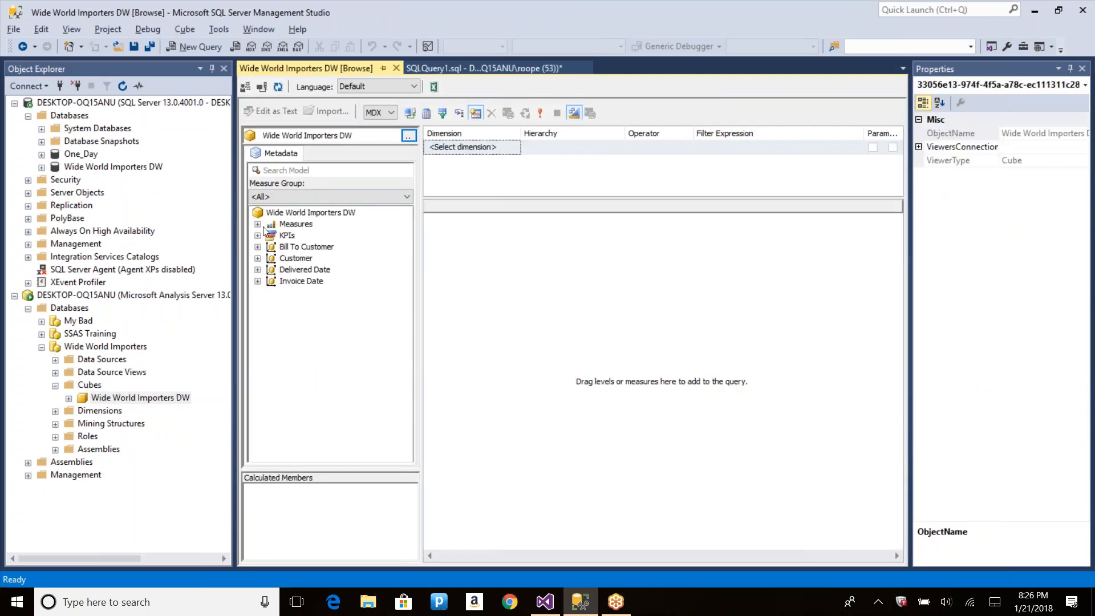
Query the Total Price calculated member in the cube browser and widen its column to show the full value.
left_click(258, 224)
left_click(271, 235)
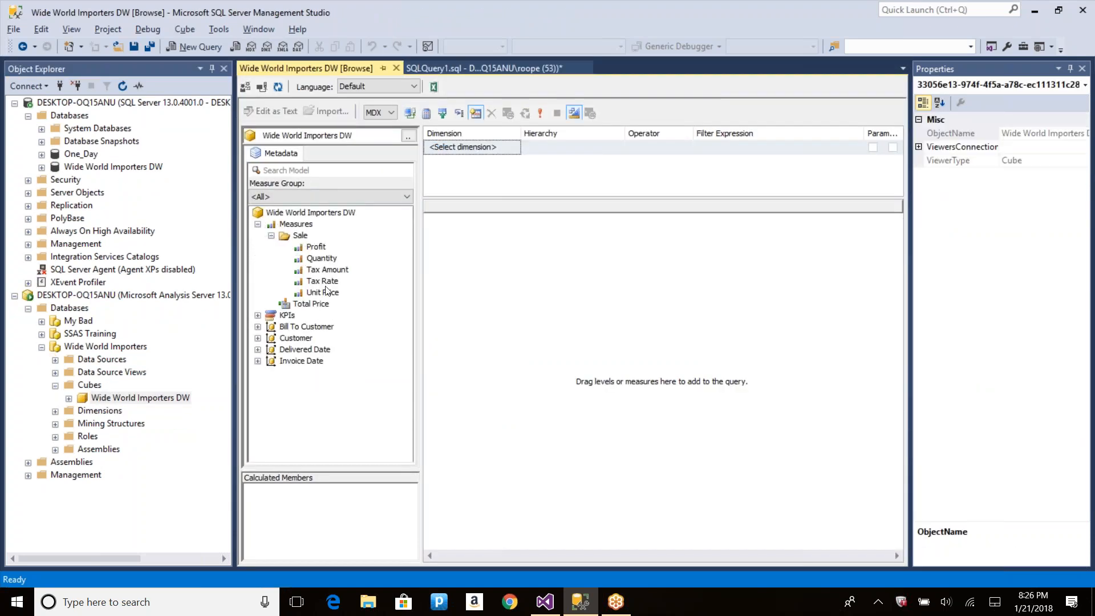
left_click(310, 305)
left_click_drag(310, 305, 493, 284)
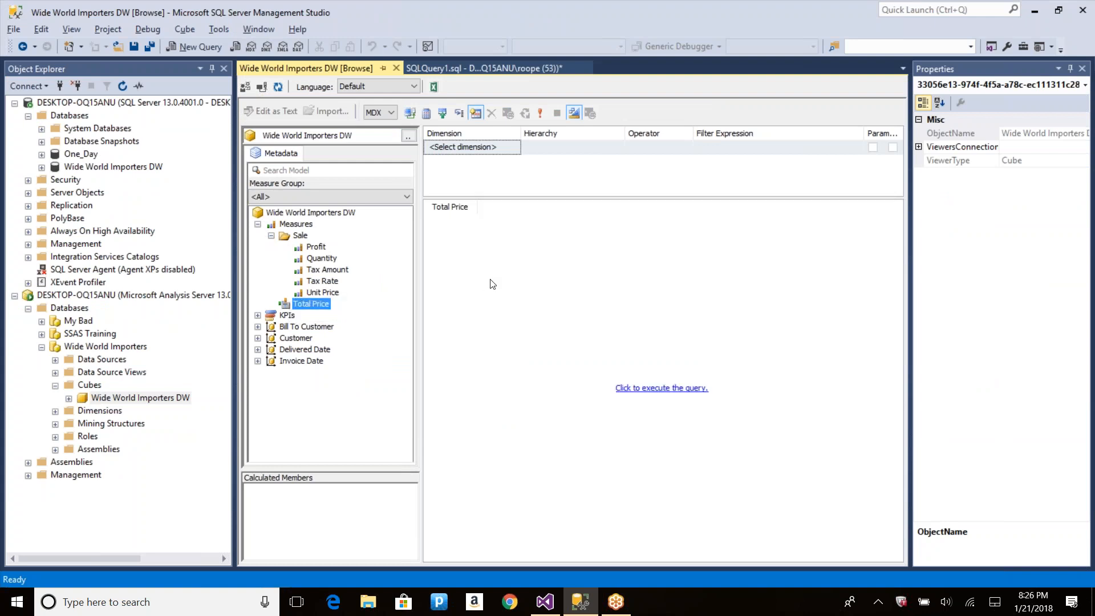
left_click(677, 389)
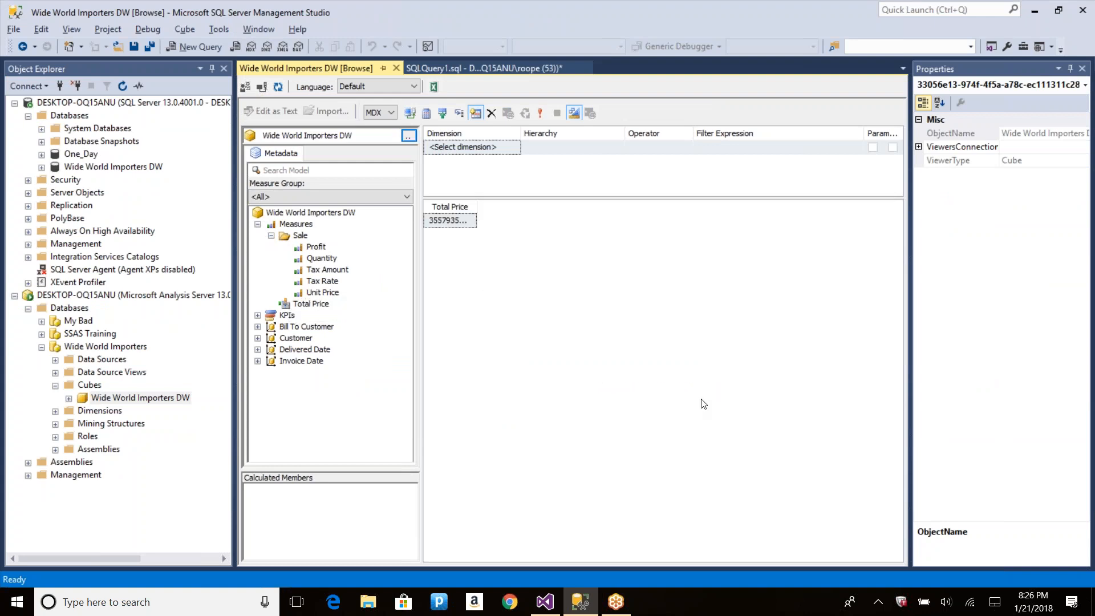
left_click_drag(477, 205, 637, 223)
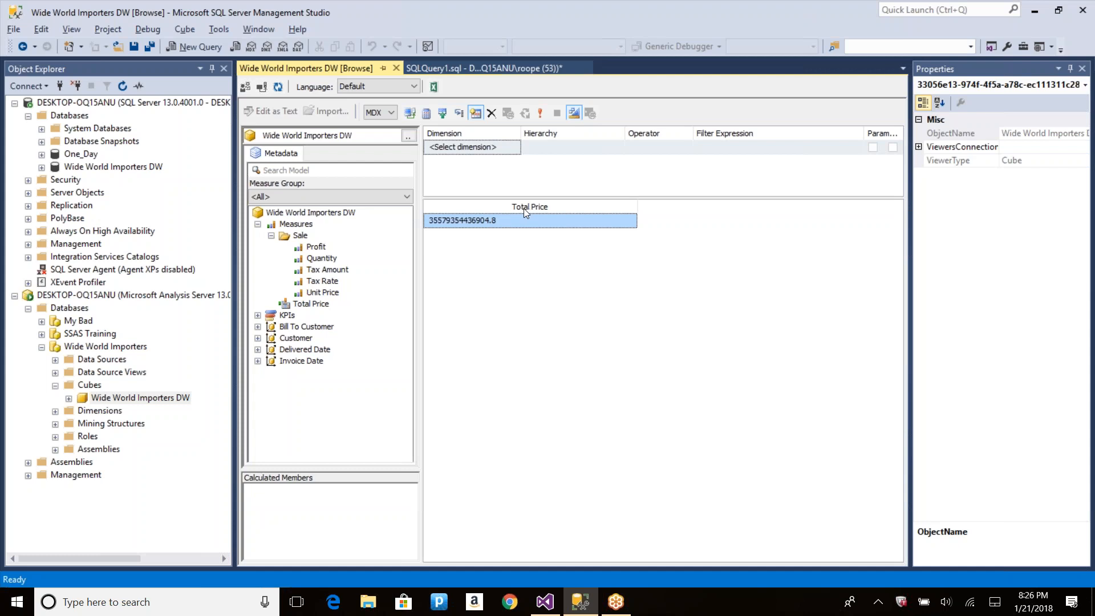
Add the Customer attribute from the Customer dimension before Total Price and run the query.
left_click(258, 339)
left_click_drag(310, 374, 805, 207)
left_click(684, 389)
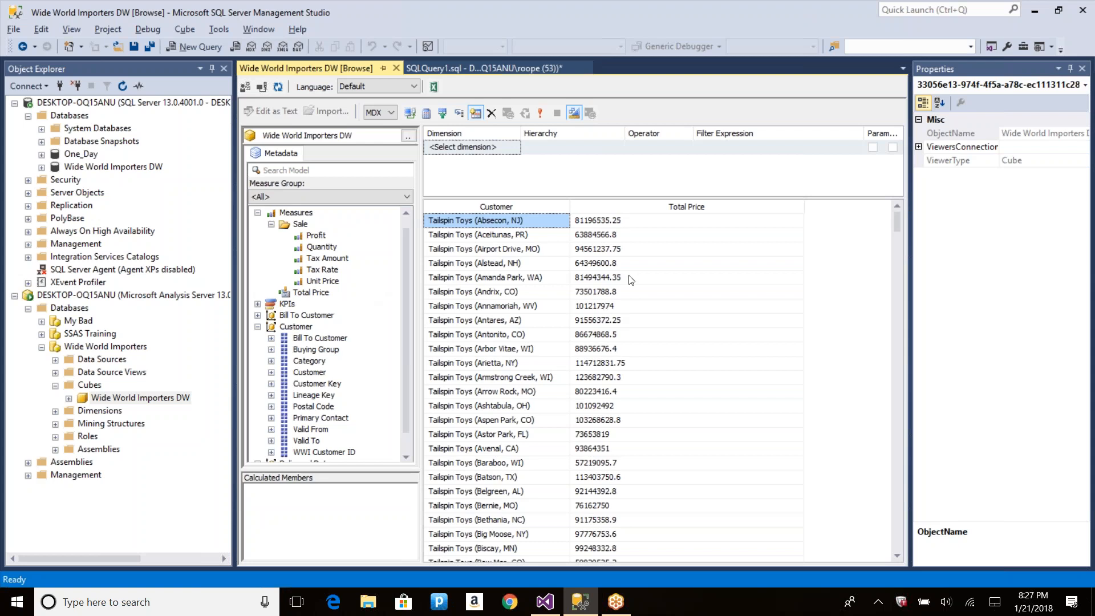
Add the Tax Rate and Unit Price measures beside Total Price, run the query and widen the Total Price column.
left_click_drag(326, 270, 807, 219)
left_click(323, 281)
left_click_drag(323, 282, 872, 219)
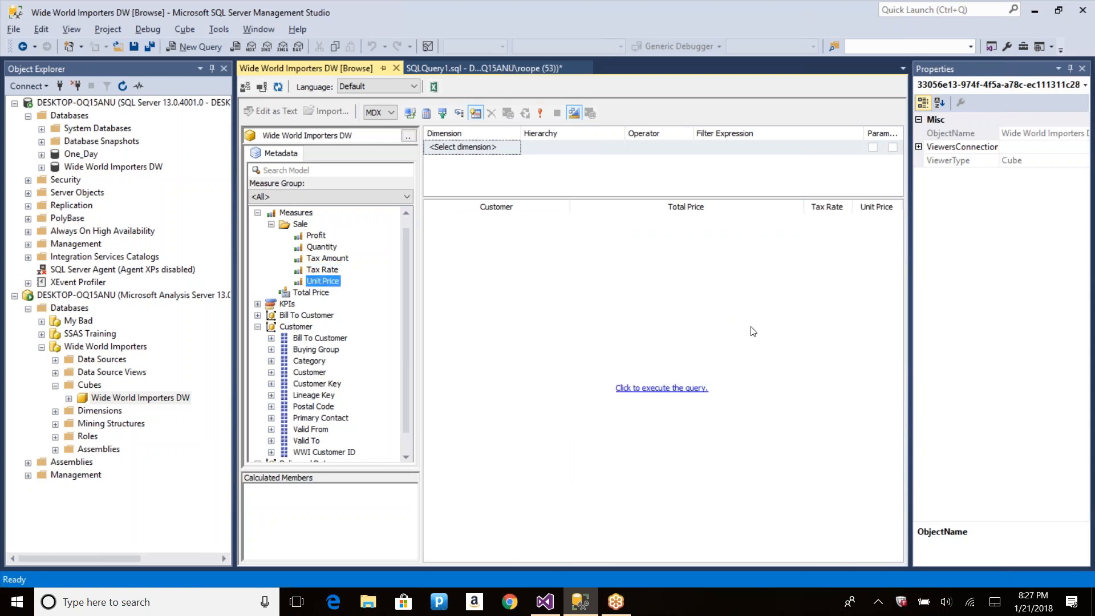
left_click(679, 388)
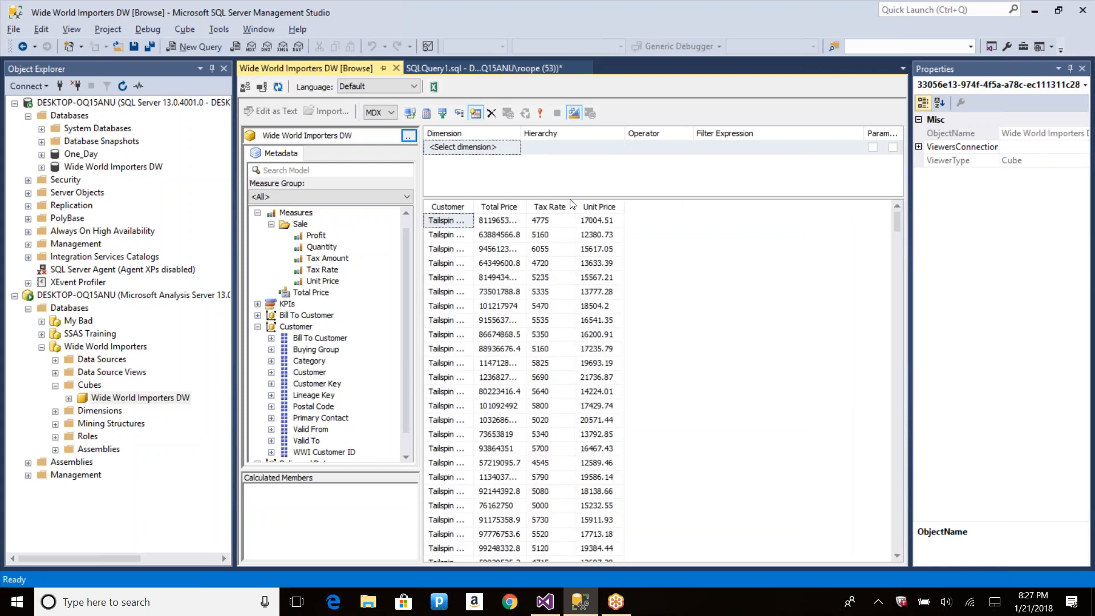
left_click_drag(529, 202, 646, 205)
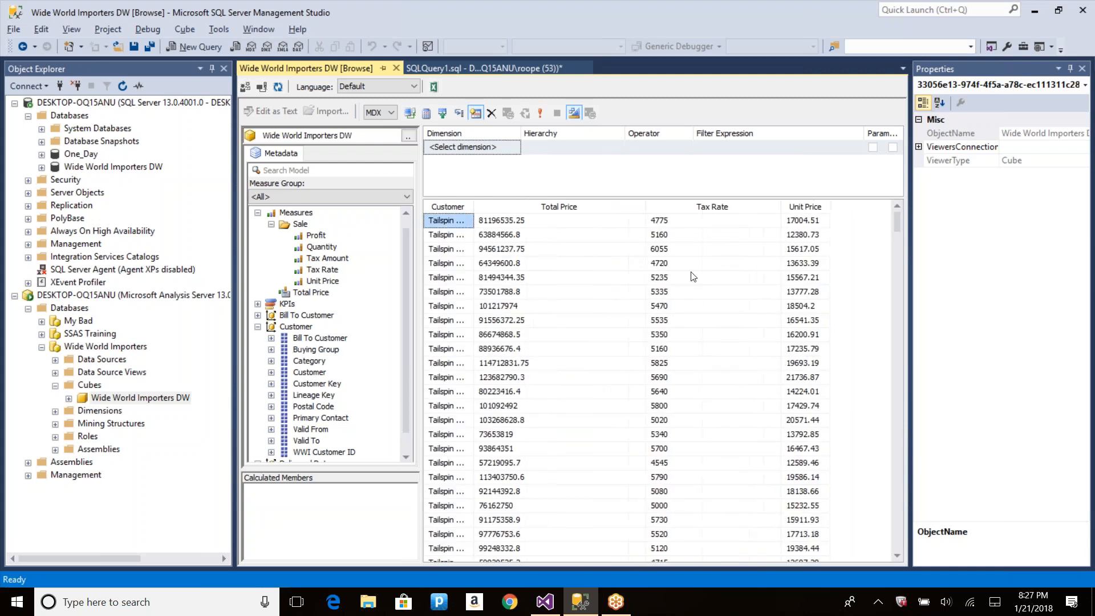
left_click(488, 223)
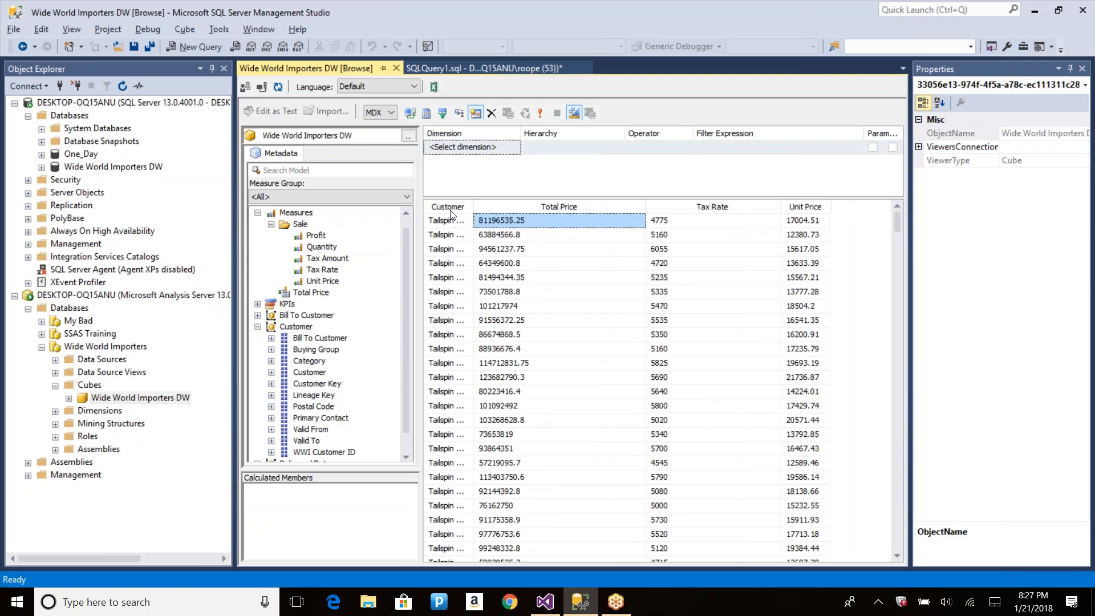
Replace the Customer breakdown with the customer Category attribute and run the query.
left_click_drag(308, 361, 393, 265)
left_click(661, 390)
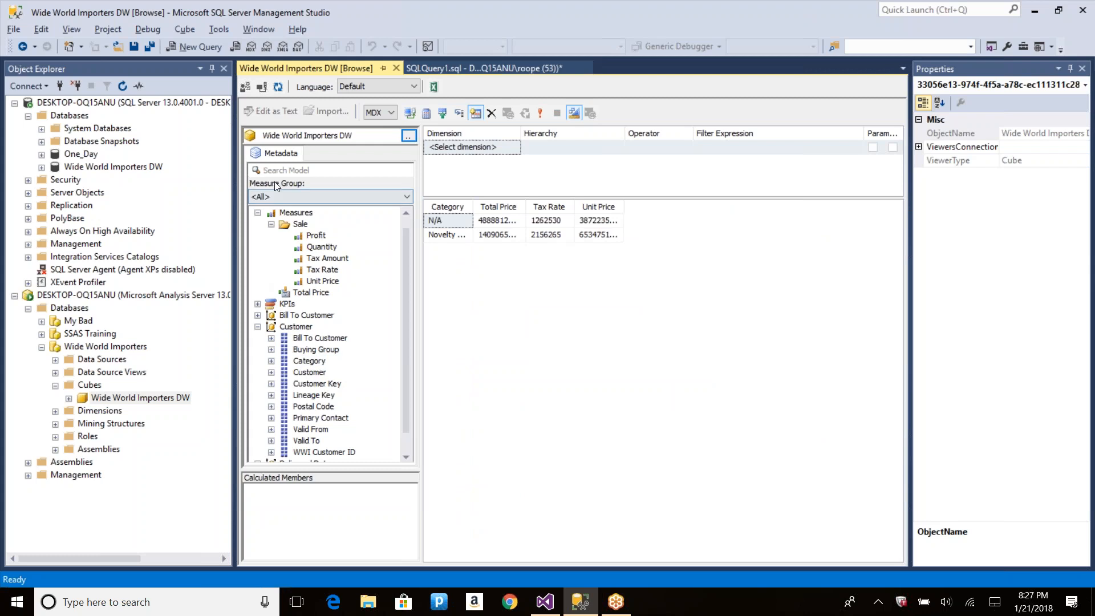
left_click(298, 225)
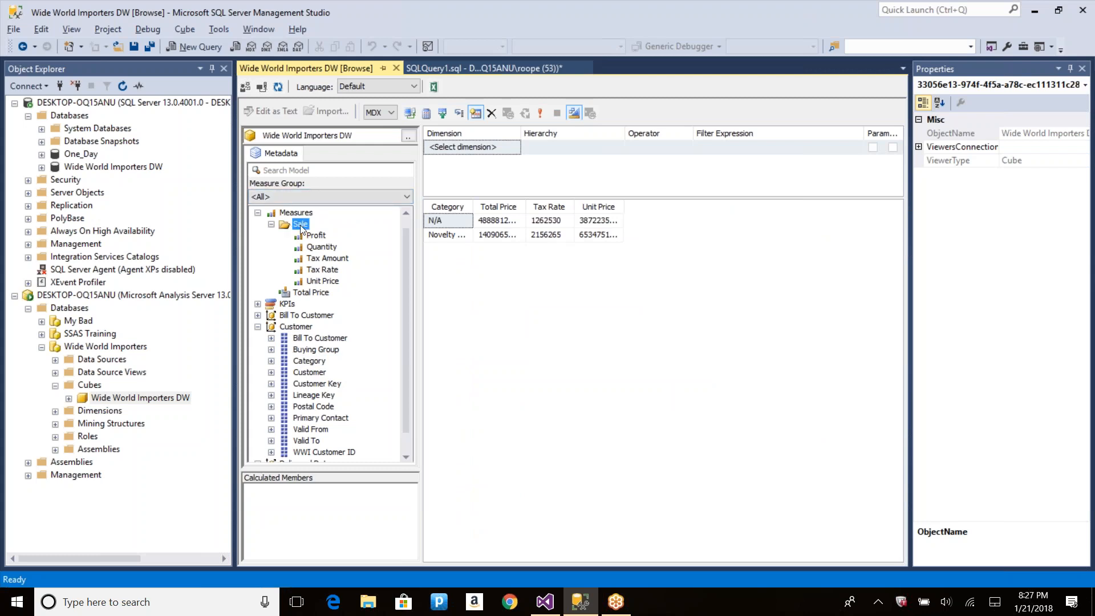
Remove Category from the query, break the measures down by Invoice Date.Date and run it.
left_click(257, 327)
left_click(309, 326)
left_click(300, 350)
left_click(298, 362)
left_click_drag(473, 206, 376, 257)
left_click(257, 361)
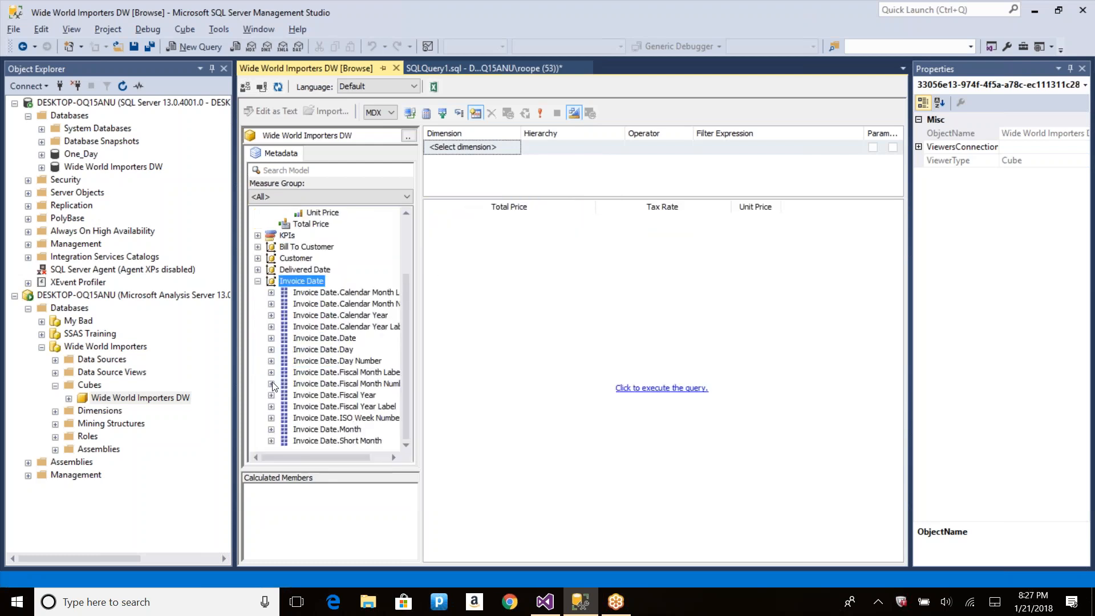
left_click_drag(345, 338, 462, 338)
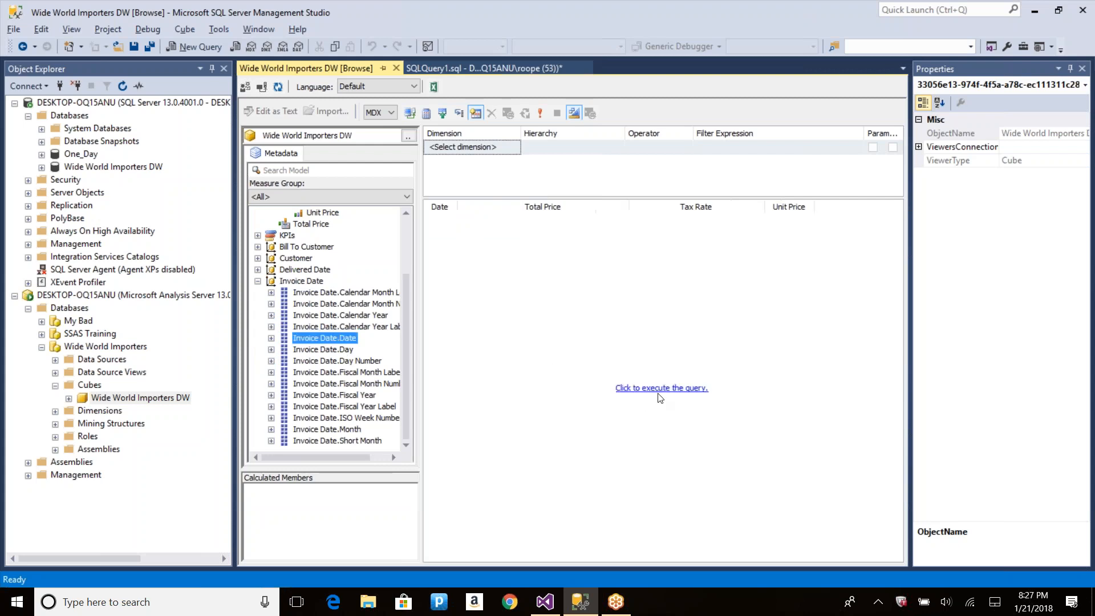
left_click(661, 394)
Replace the Date column with Invoice Date.Calendar Year and run the query to compare yearly totals.
left_click_drag(457, 205, 644, 204)
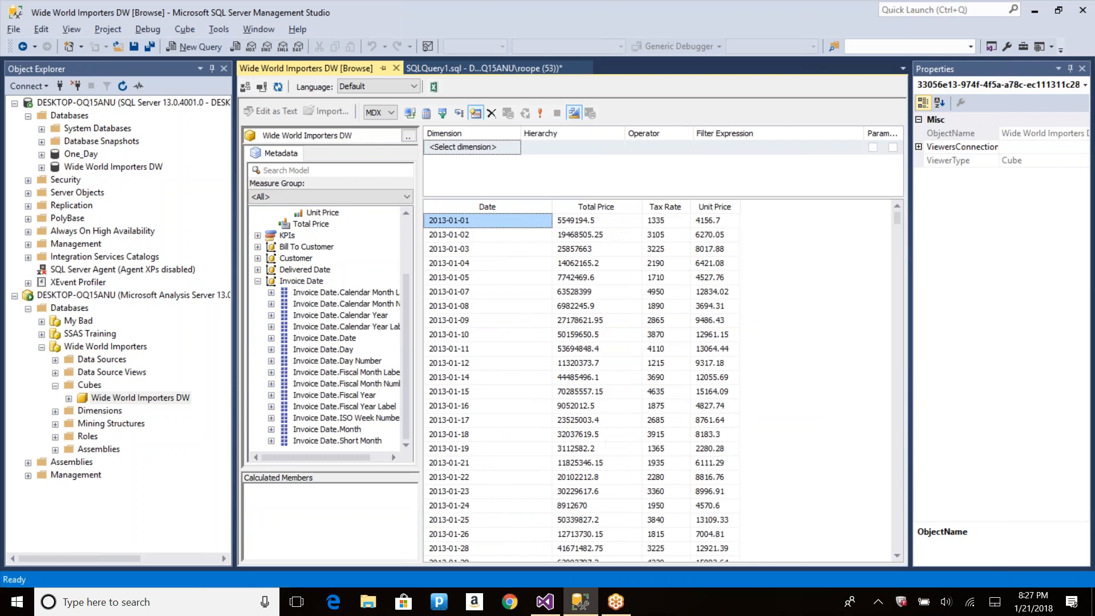
left_click_drag(522, 198, 353, 334)
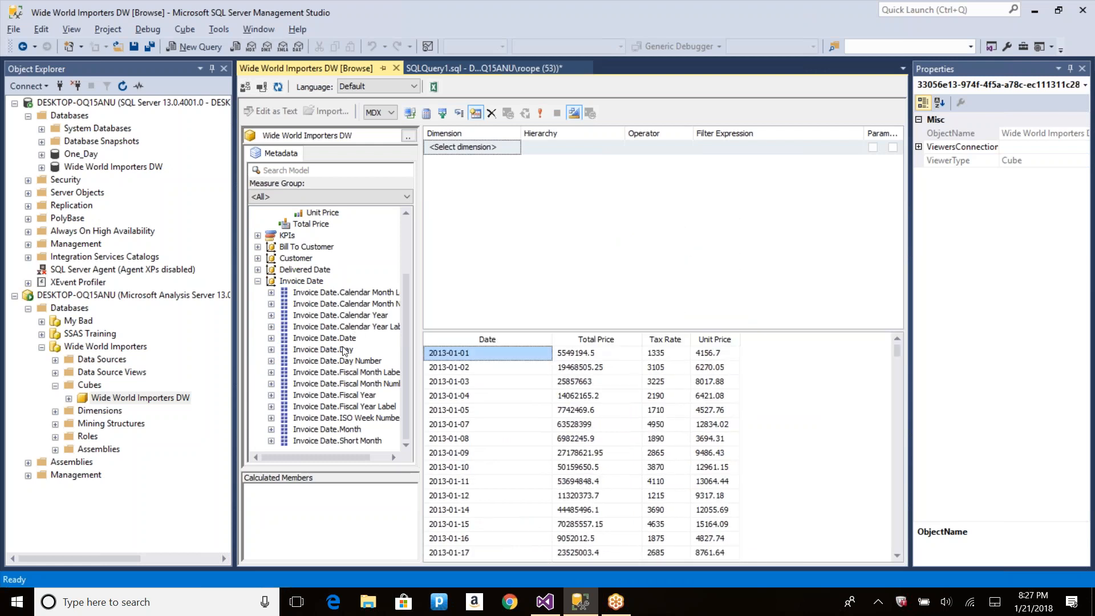
left_click(374, 318)
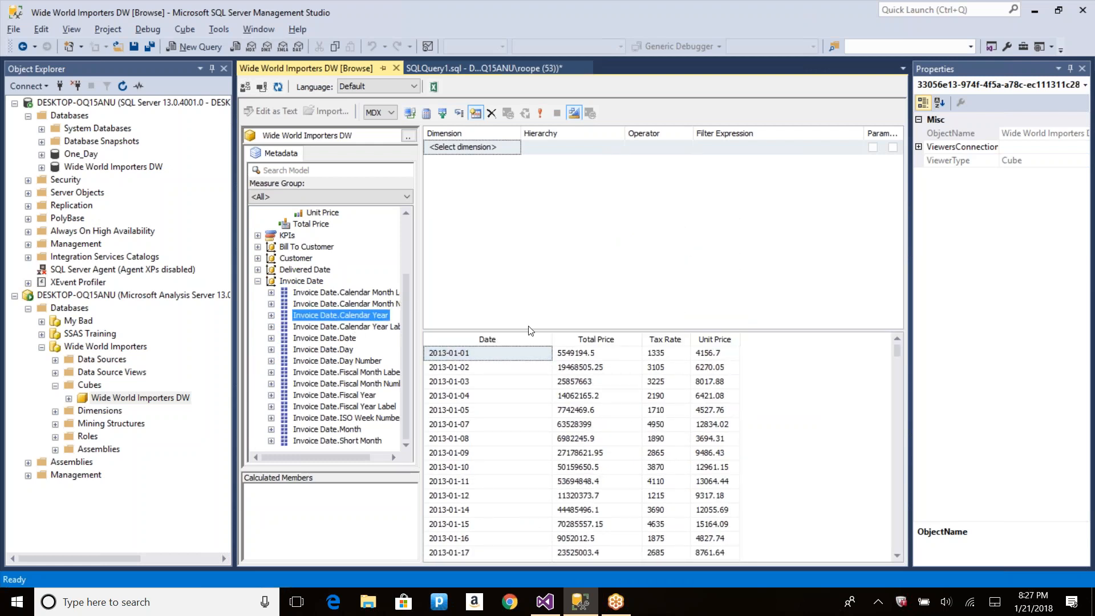
left_click_drag(528, 333, 529, 198)
left_click_drag(376, 318, 526, 334)
left_click_drag(509, 209, 407, 281)
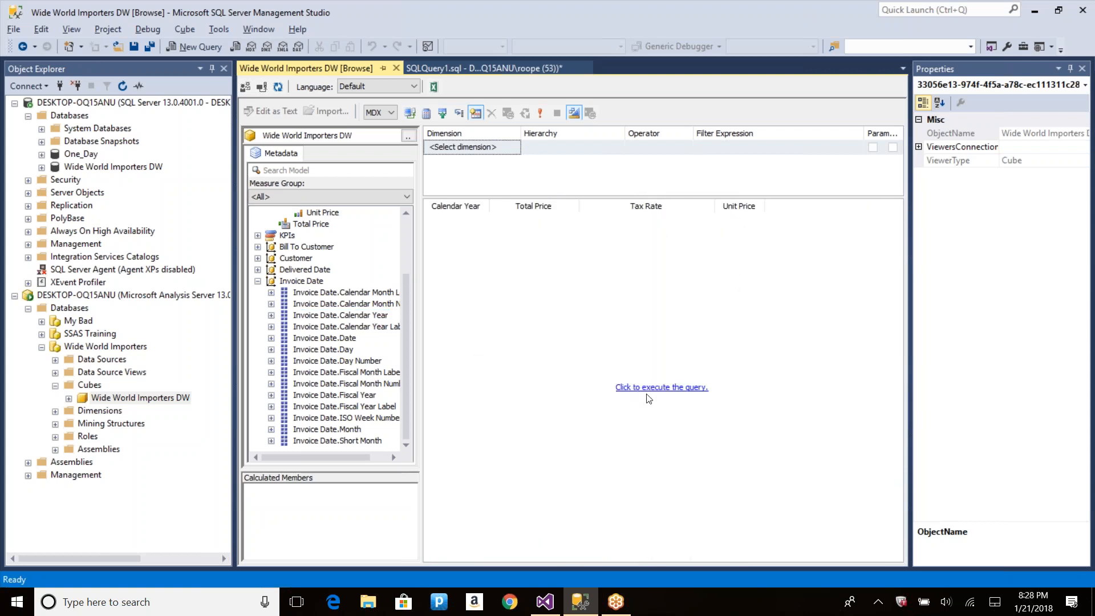
left_click(671, 388)
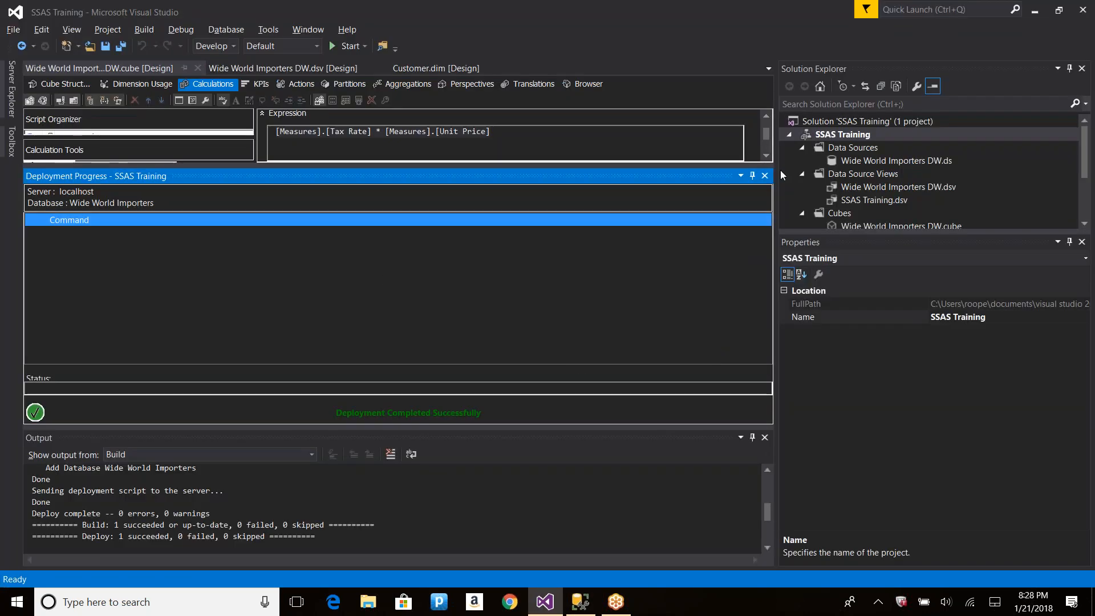
In Visual Studio, close the deployment and output panes, set Total Price's format string to "Percent" and save the cube.
left_click(765, 176)
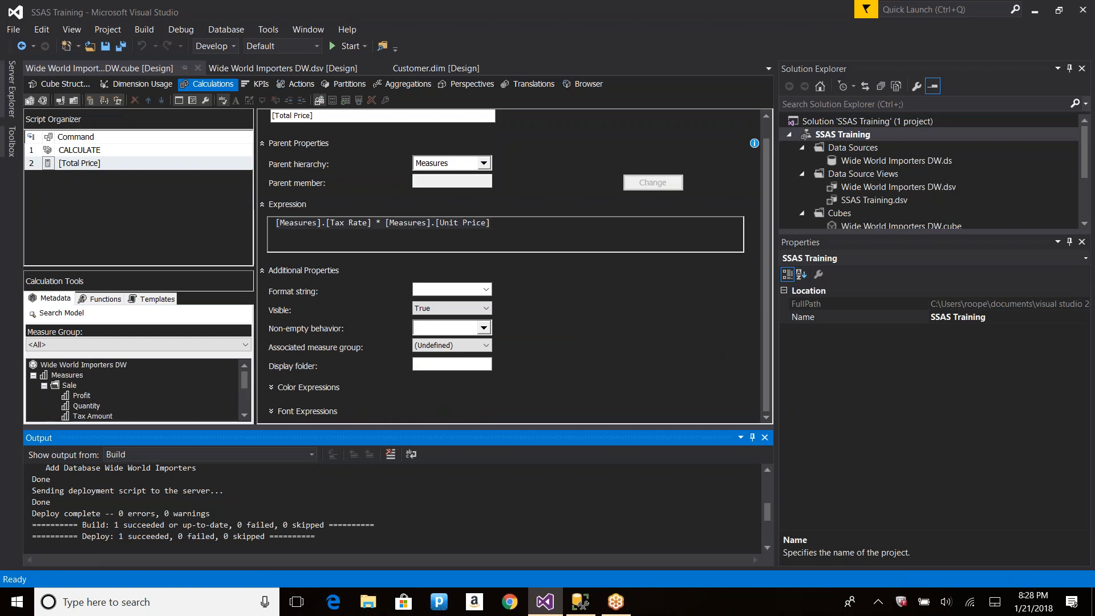
left_click(764, 437)
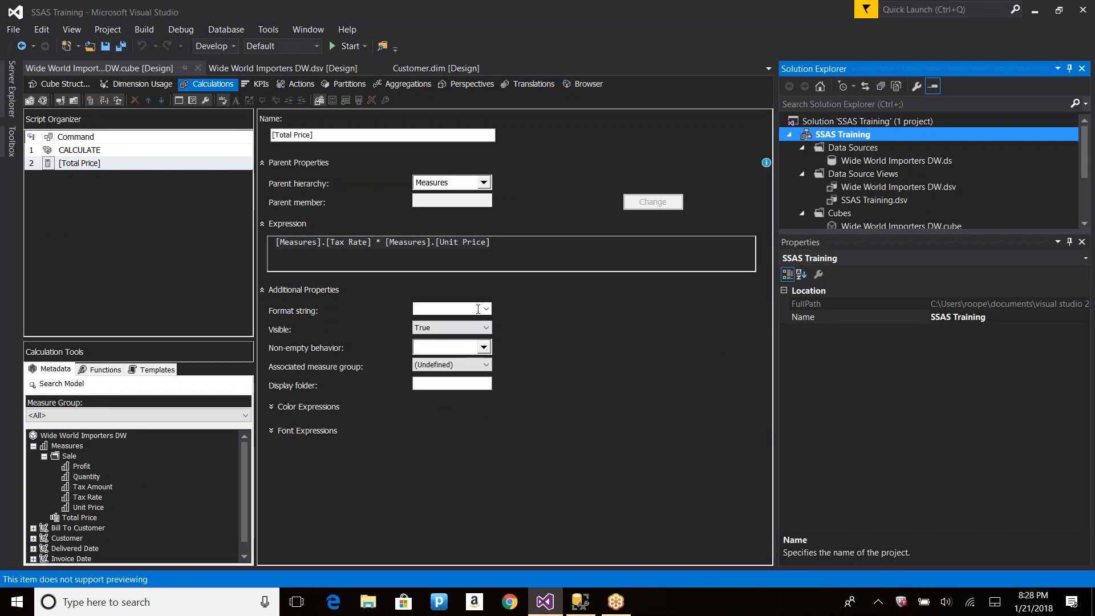
left_click(486, 309)
left_click(487, 309)
left_click(487, 309)
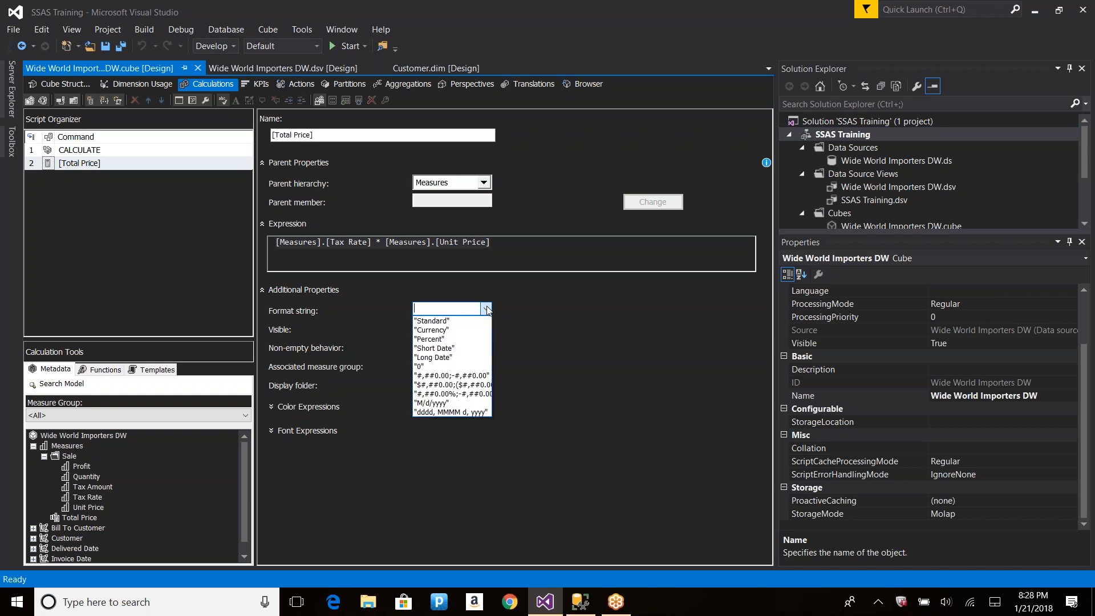
left_click(455, 339)
key("ctrl+s")
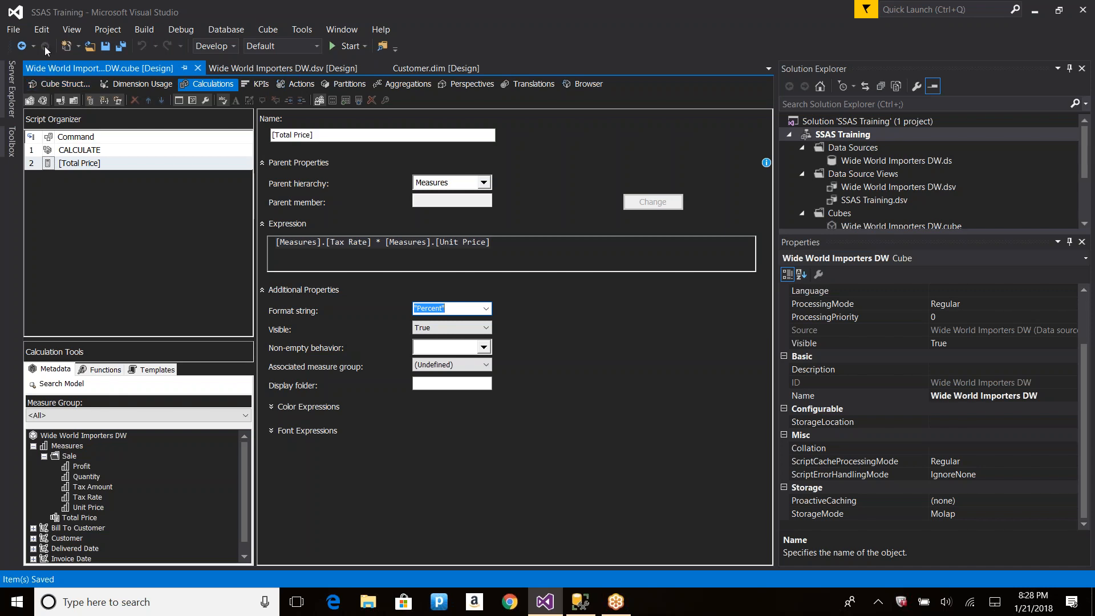
Deploy the SSAS Training project with the new Total Price format.
right_click(831, 135)
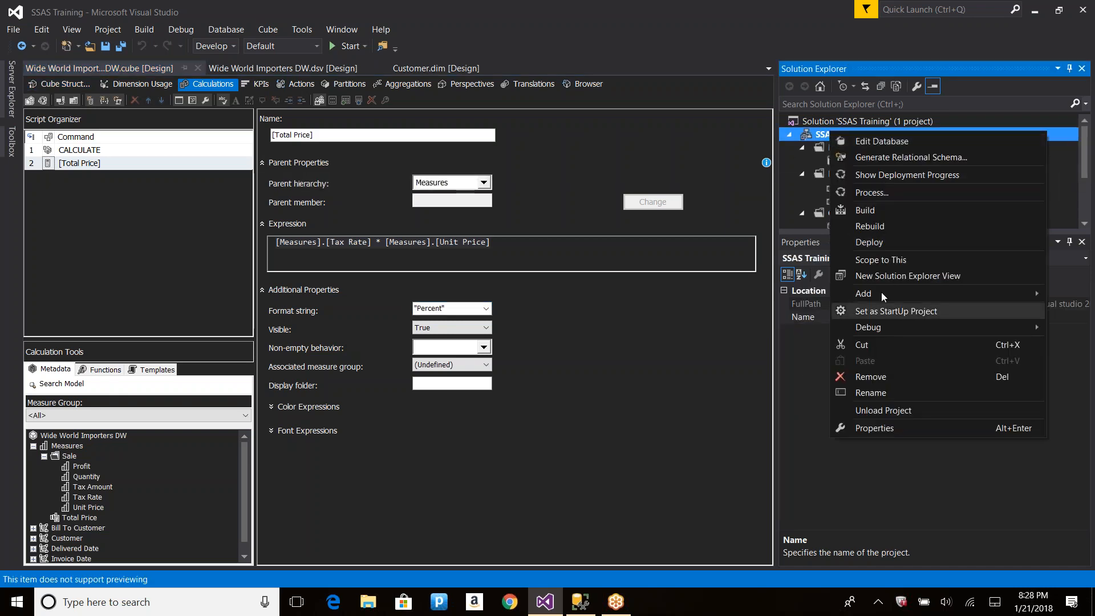
left_click(870, 244)
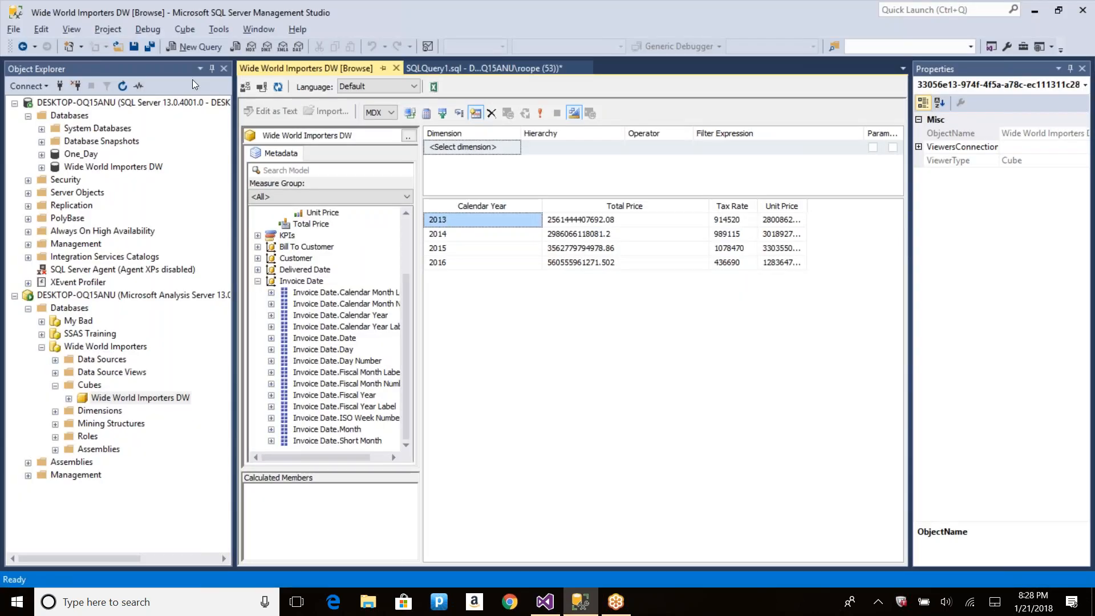
In Management Studio, reconnect the cube browser and query Total Price alone.
left_click(262, 87)
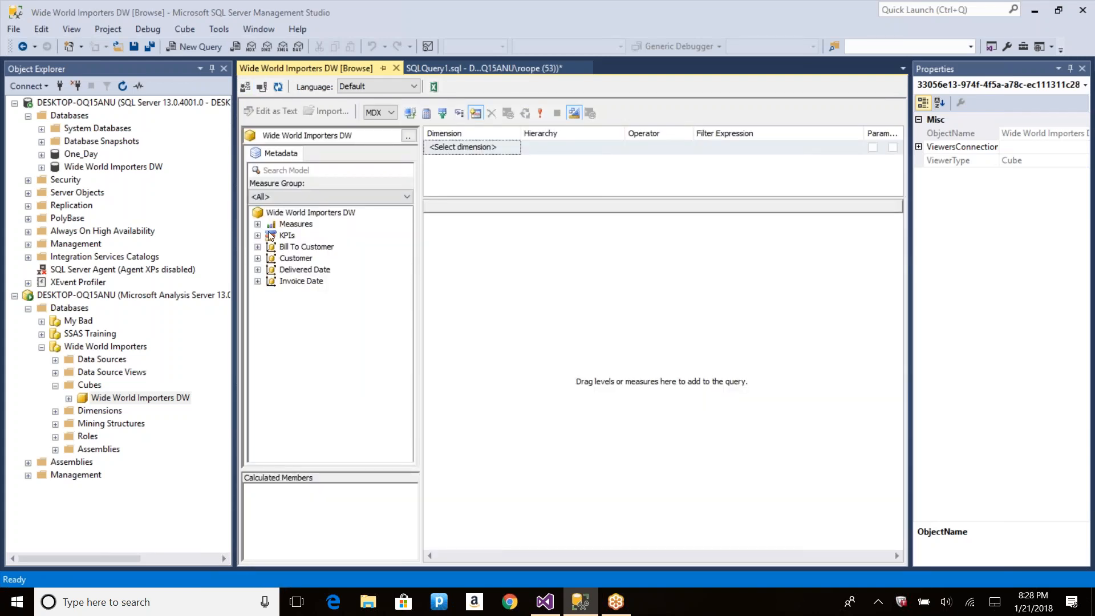
left_click(258, 224)
left_click_drag(297, 246, 615, 206)
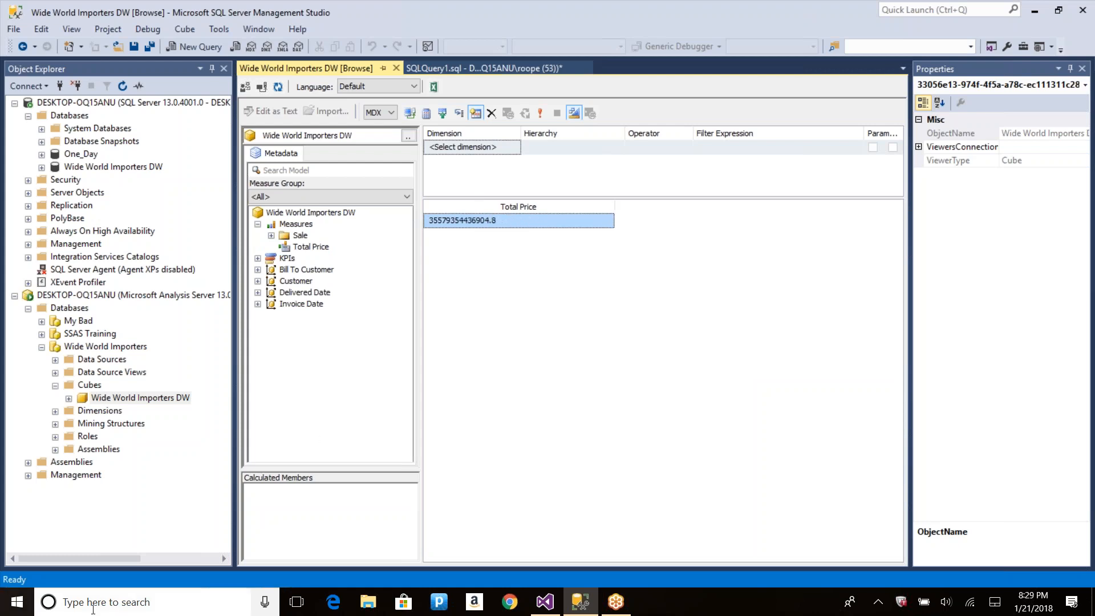
Launch Excel 2016 and create a blank workbook.
left_click(122, 594)
type("excel")
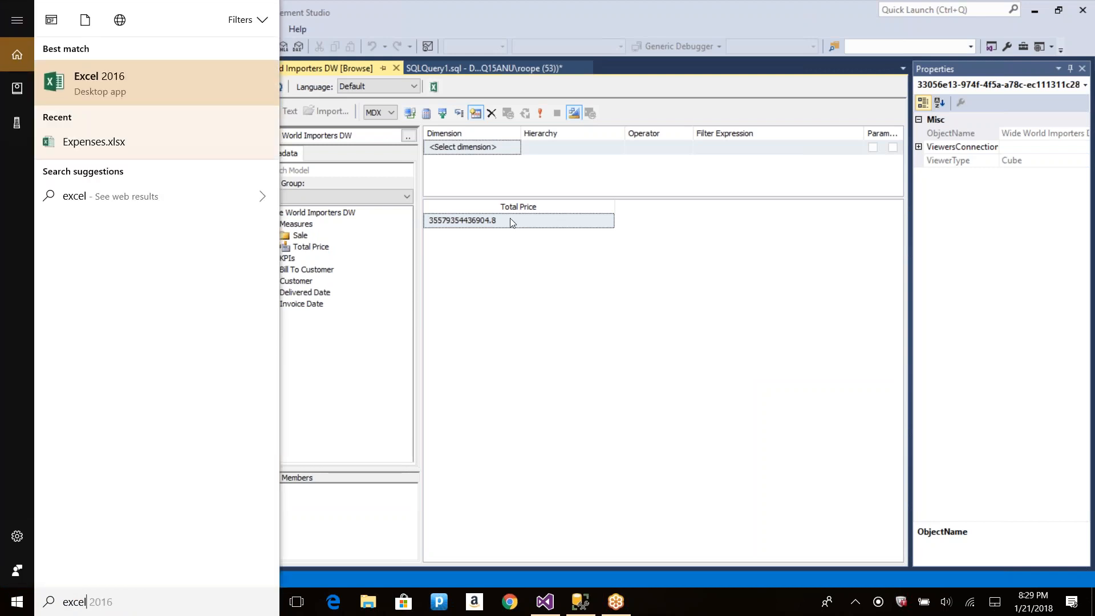
key("Return")
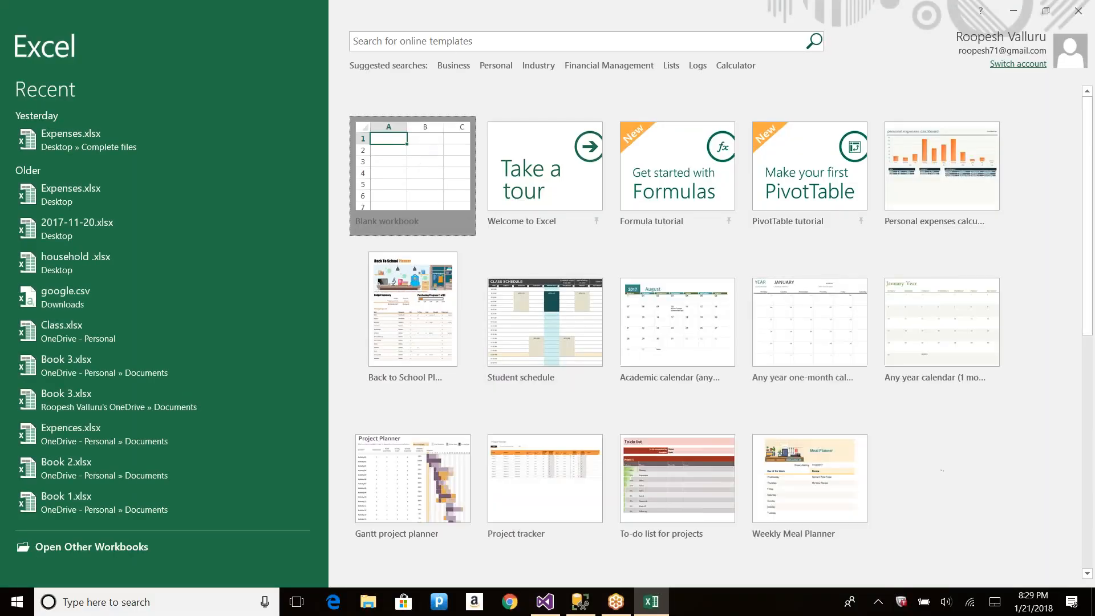
left_click(421, 165)
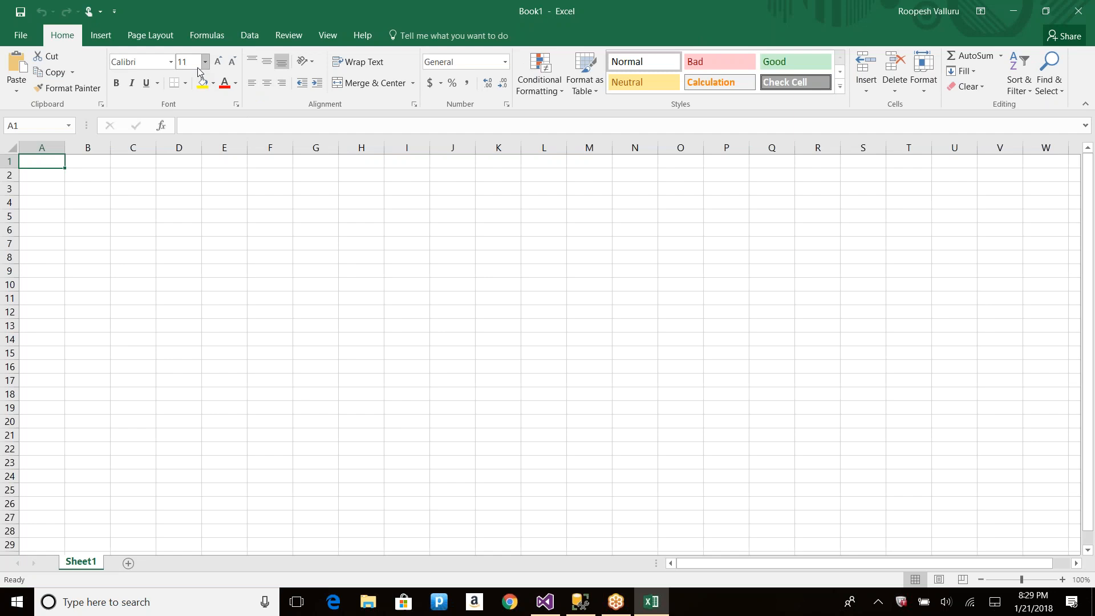
Connect the workbook to the Analysis Services server "." and insert a PivotTable report from the default cube at cell A1.
left_click(246, 40)
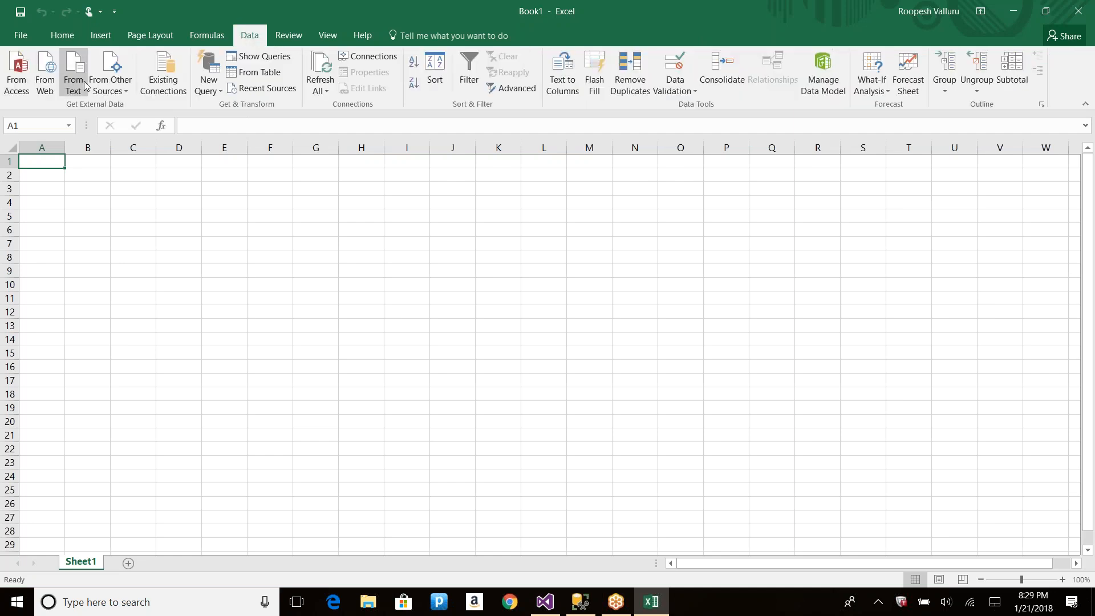
left_click(110, 80)
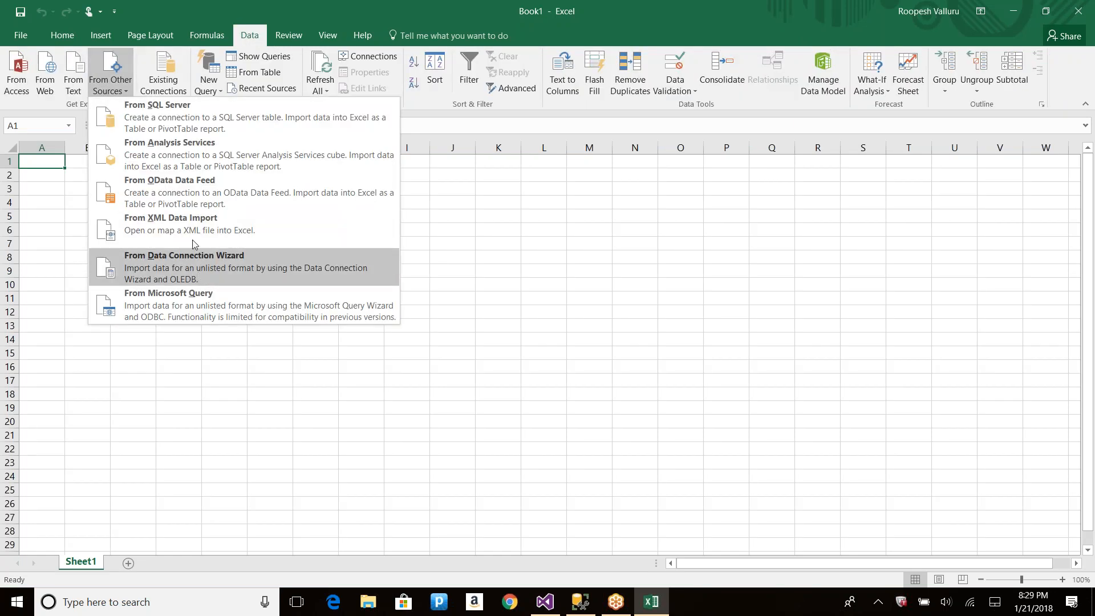
left_click(206, 160)
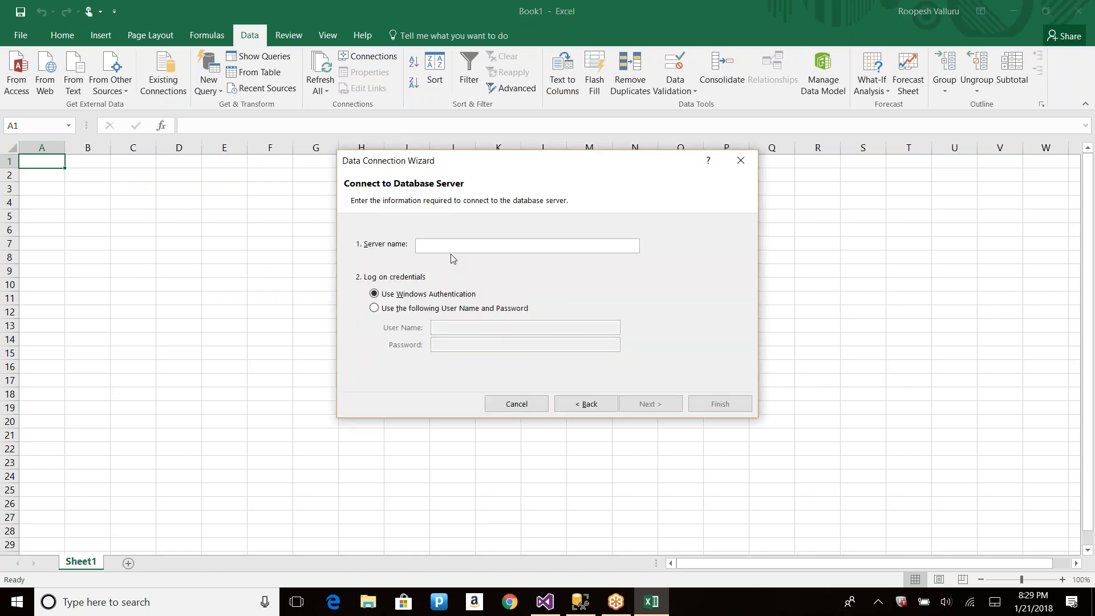
type(".")
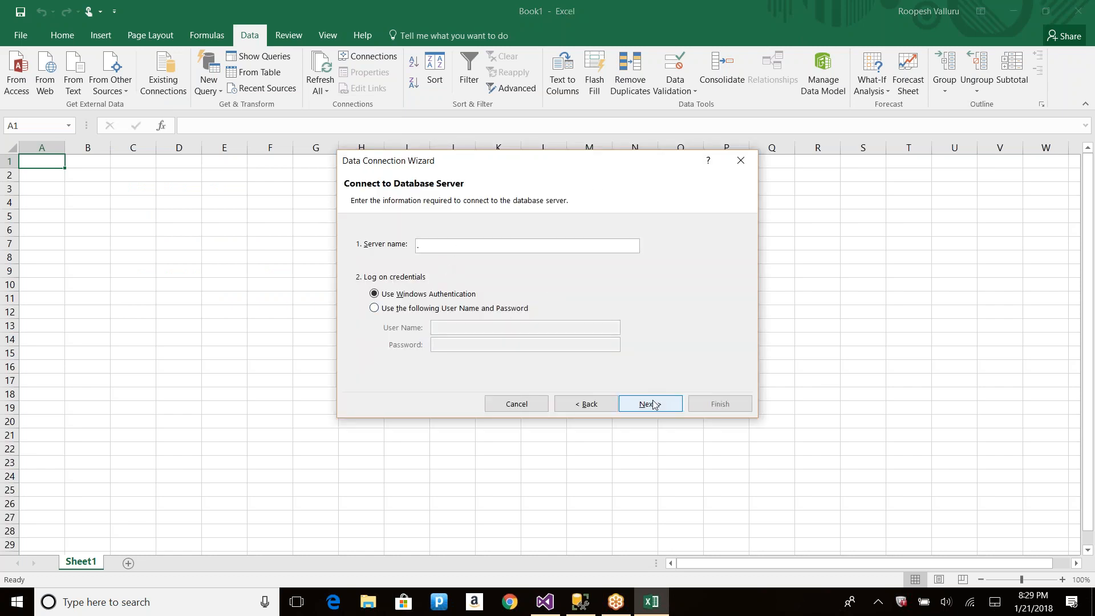
left_click(655, 402)
left_click(649, 403)
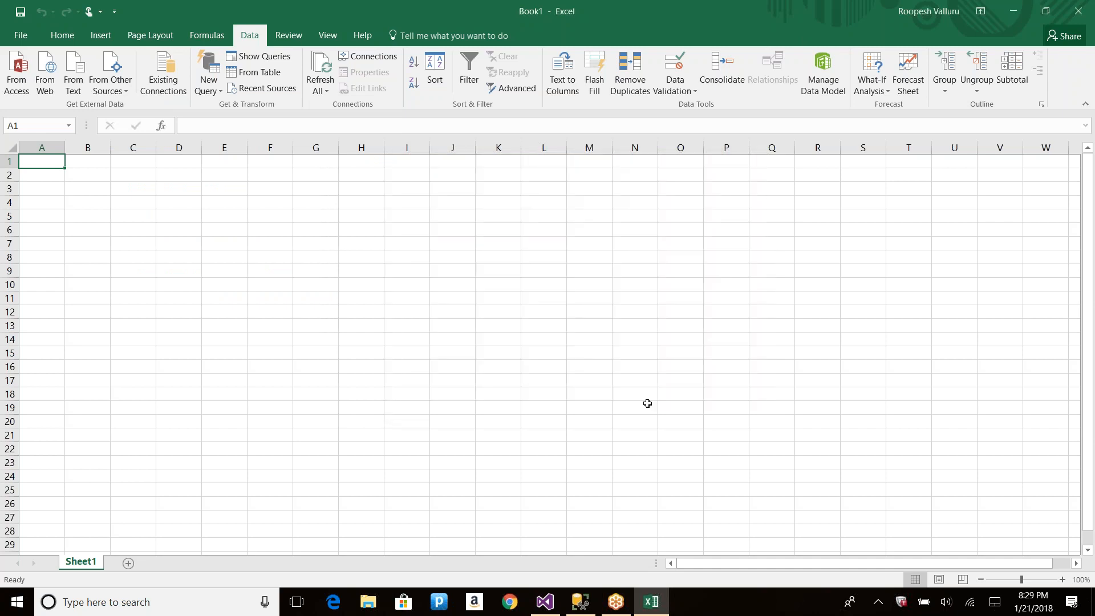
left_click(720, 404)
left_click(525, 338)
key("Return")
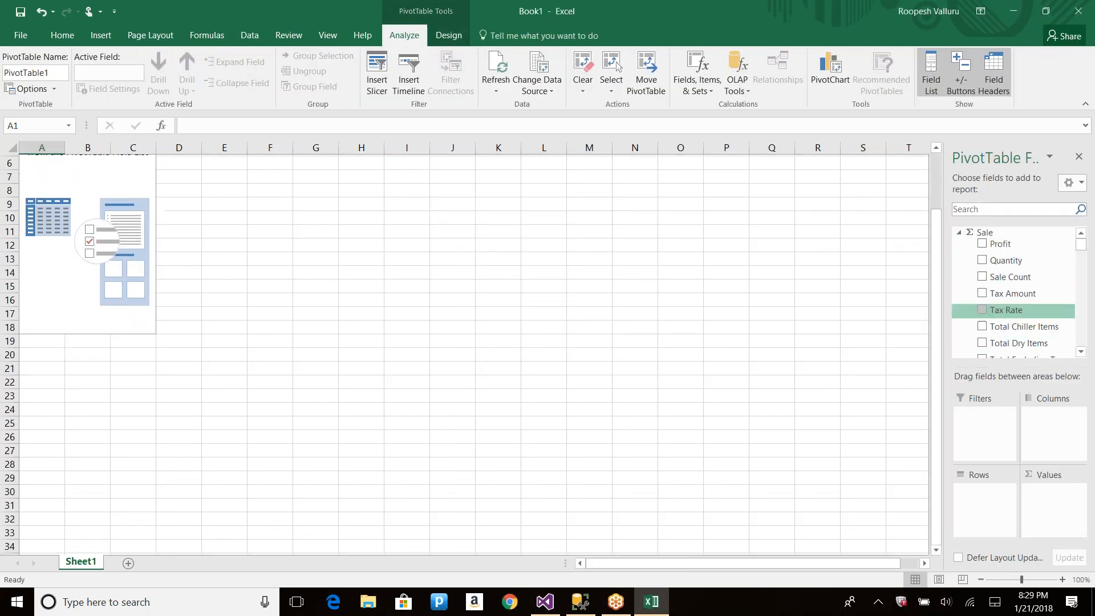
Examine the Sale measures in the PivotTable field list for the Total Price calculated member.
left_click(1080, 352)
left_click(1080, 352)
left_click(1079, 352)
left_click(1080, 352)
left_click(1079, 352)
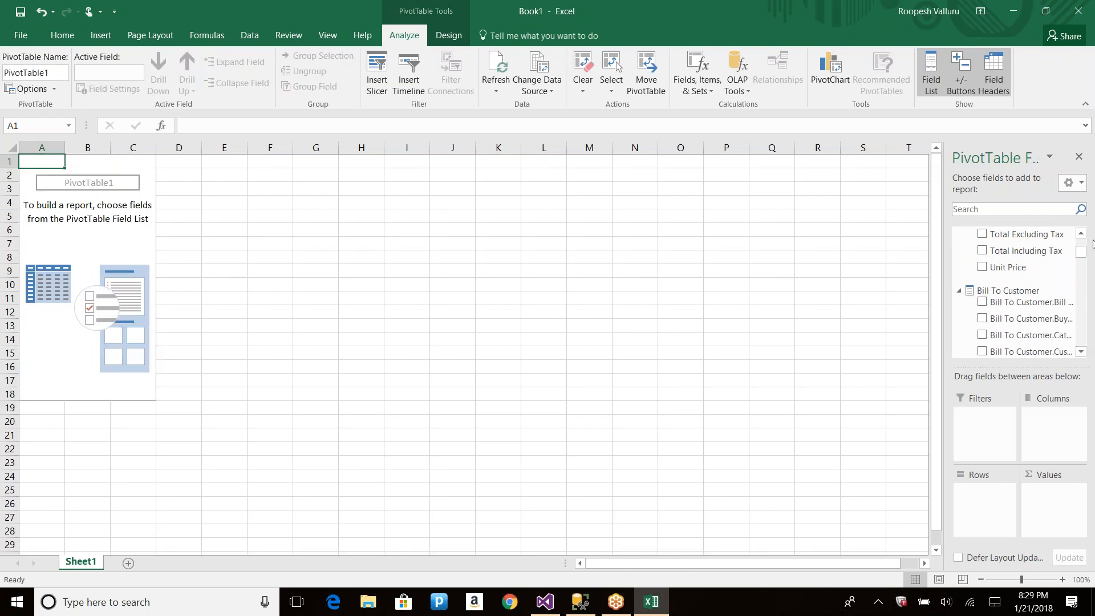
left_click_drag(1080, 251, 1081, 235)
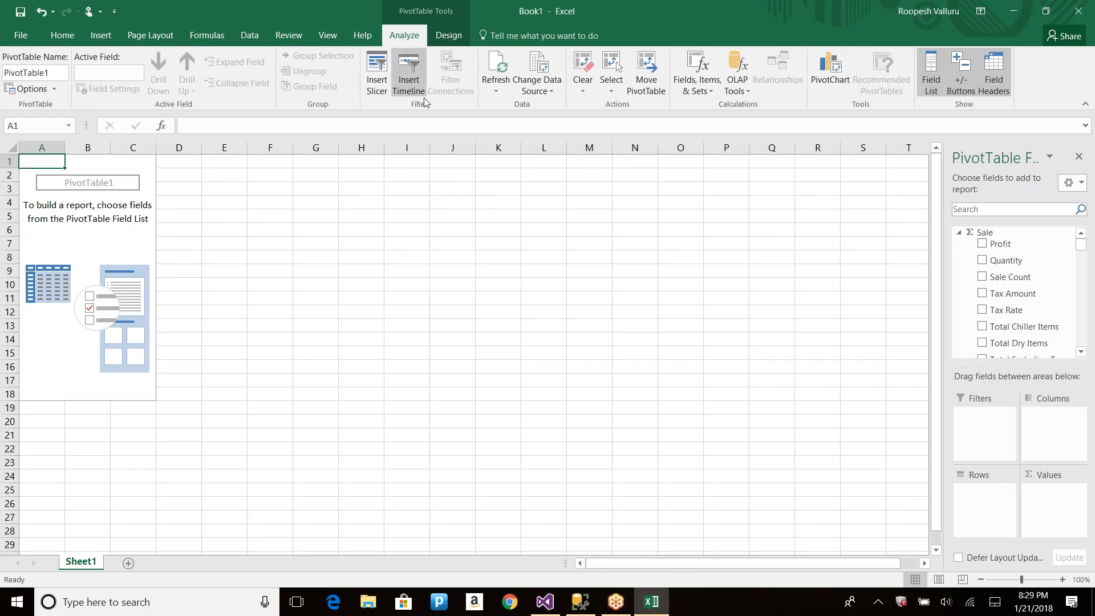
With cell F1 selected, start another Analysis Services data connection to server "." using Windows Authentication.
left_click(251, 162)
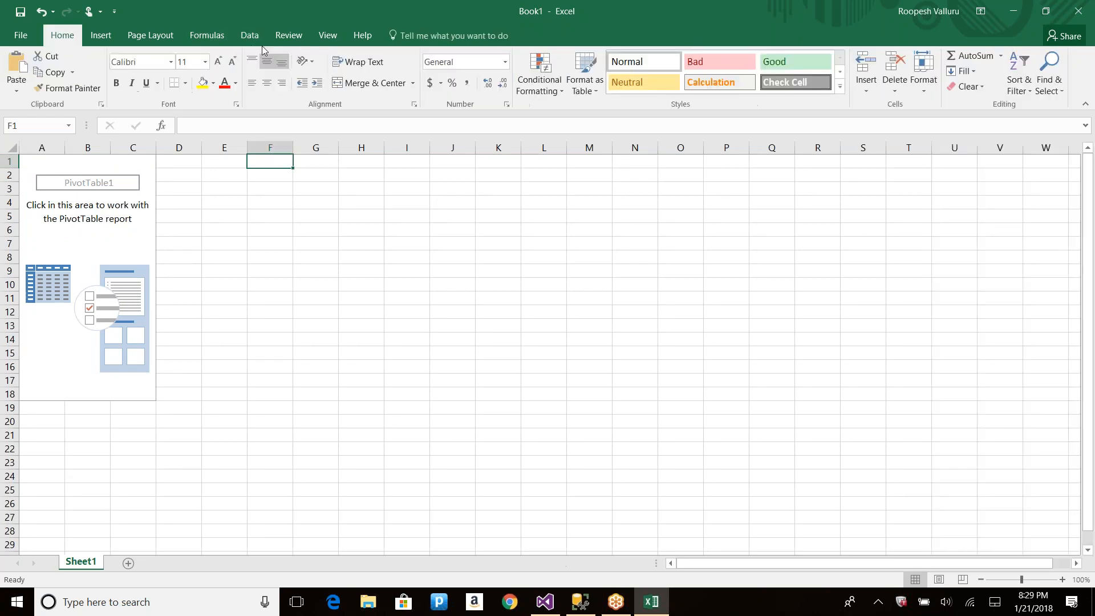
left_click(249, 35)
left_click(132, 94)
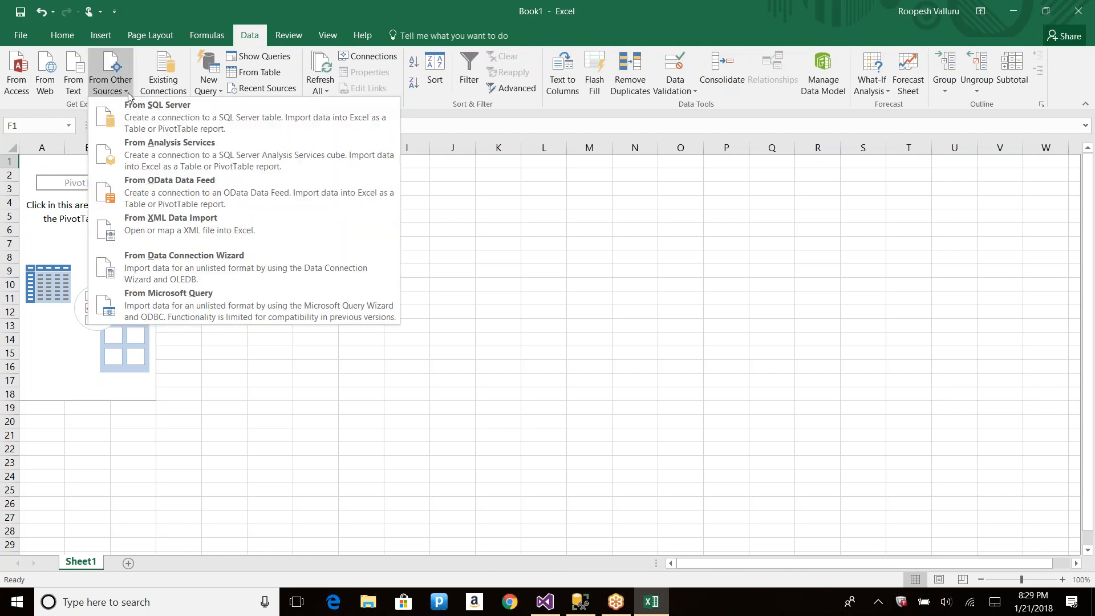
left_click(152, 156)
type(".")
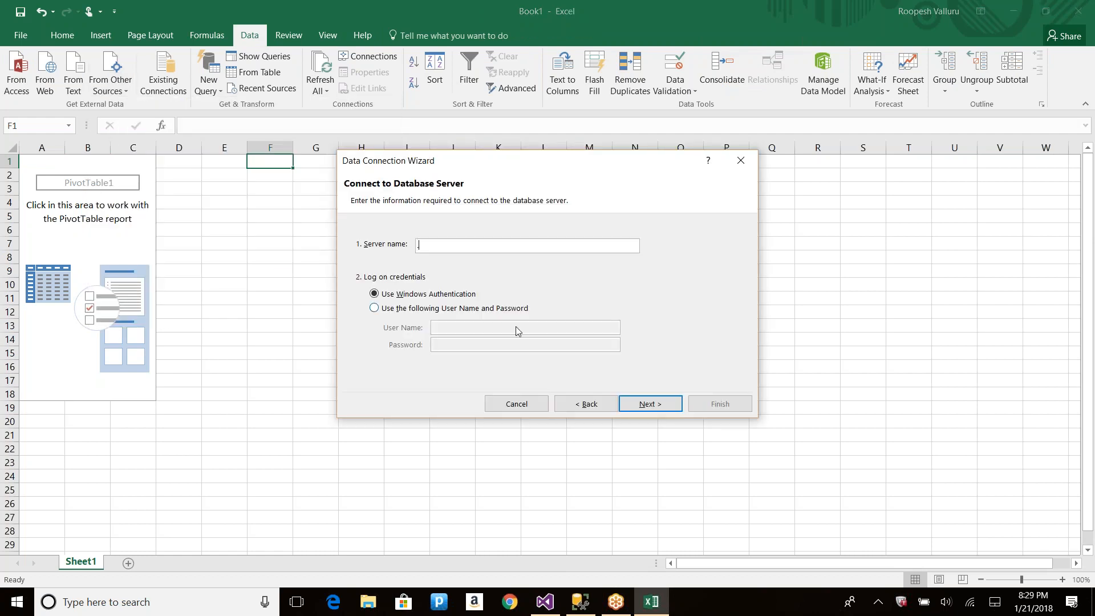
left_click(659, 404)
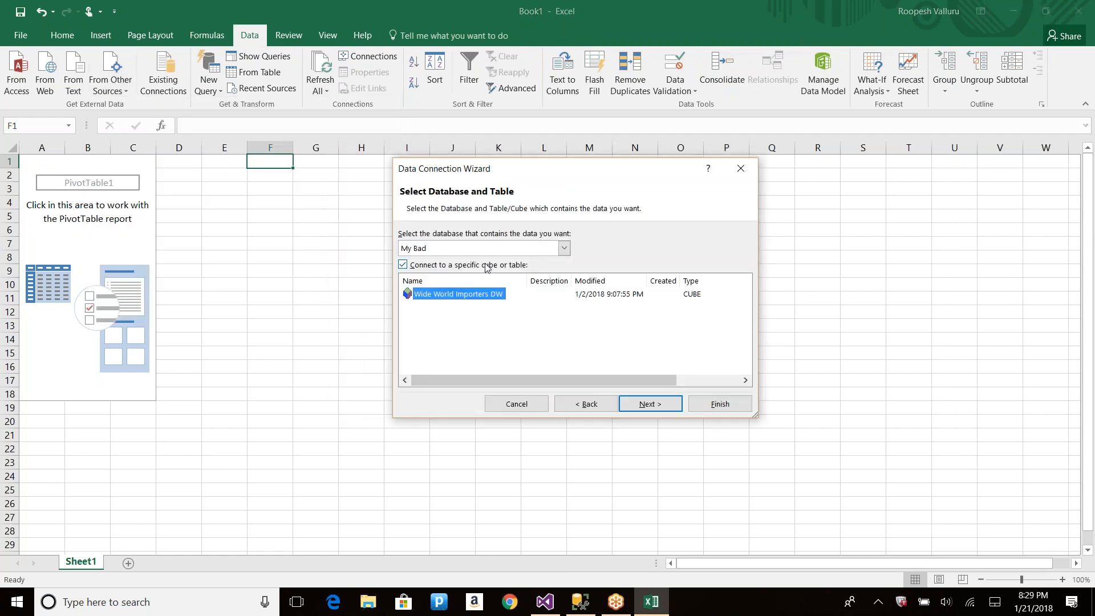
Choose the Wide World Importers DW cube from the Wide World Importers database, replace the existing connection file and insert its PivotTable report at F1.
left_click(564, 248)
left_click(435, 284)
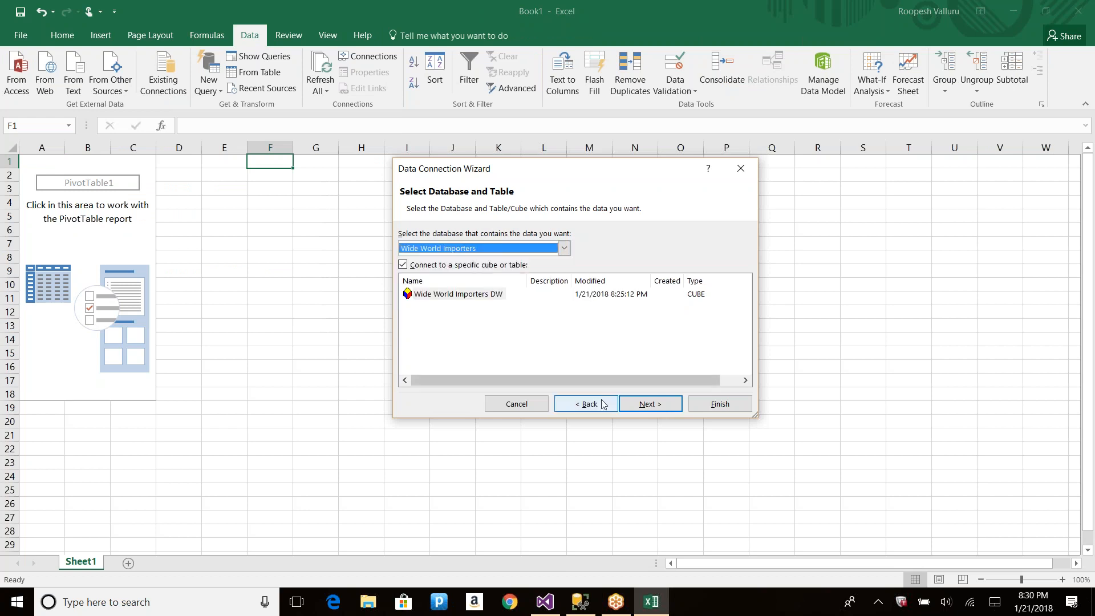
left_click(660, 405)
left_click(720, 404)
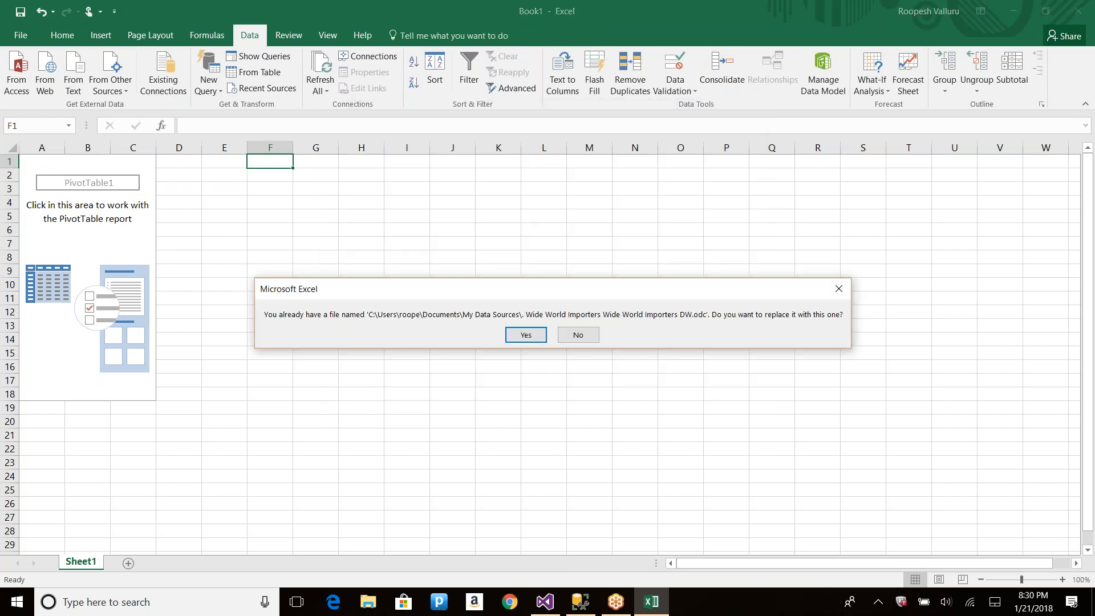
left_click(536, 339)
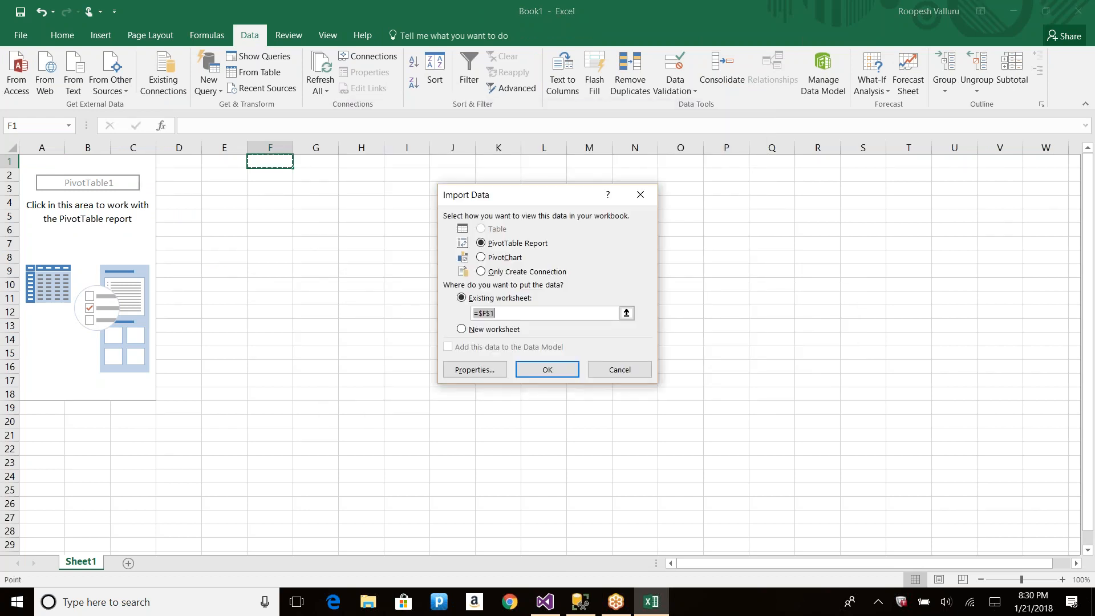
left_click(549, 372)
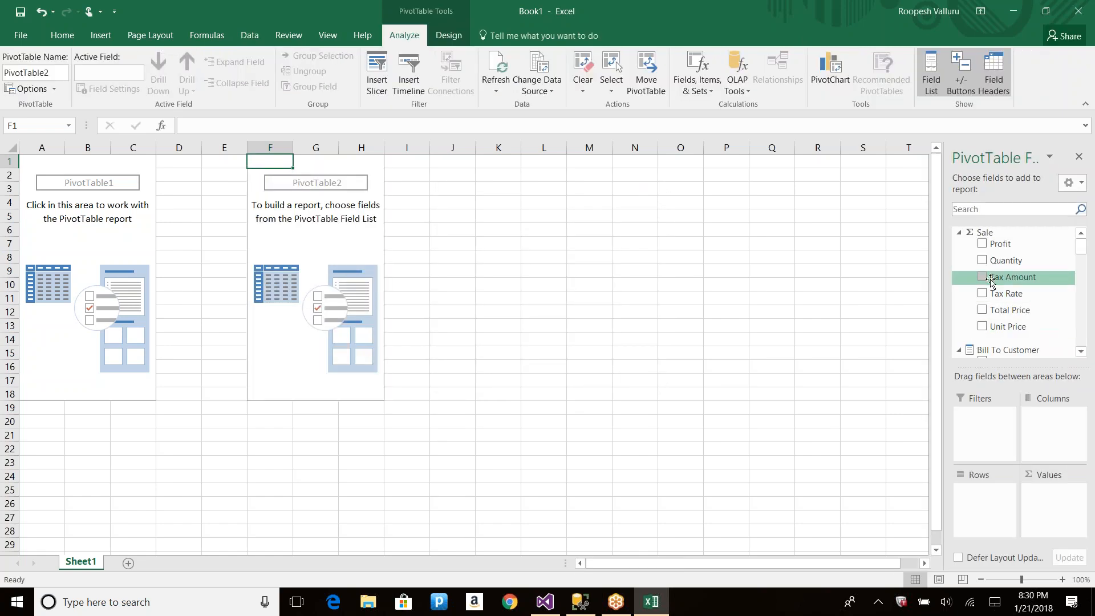
Add Total Price to the PivotTable at F1 and widen column F.
left_click(982, 310)
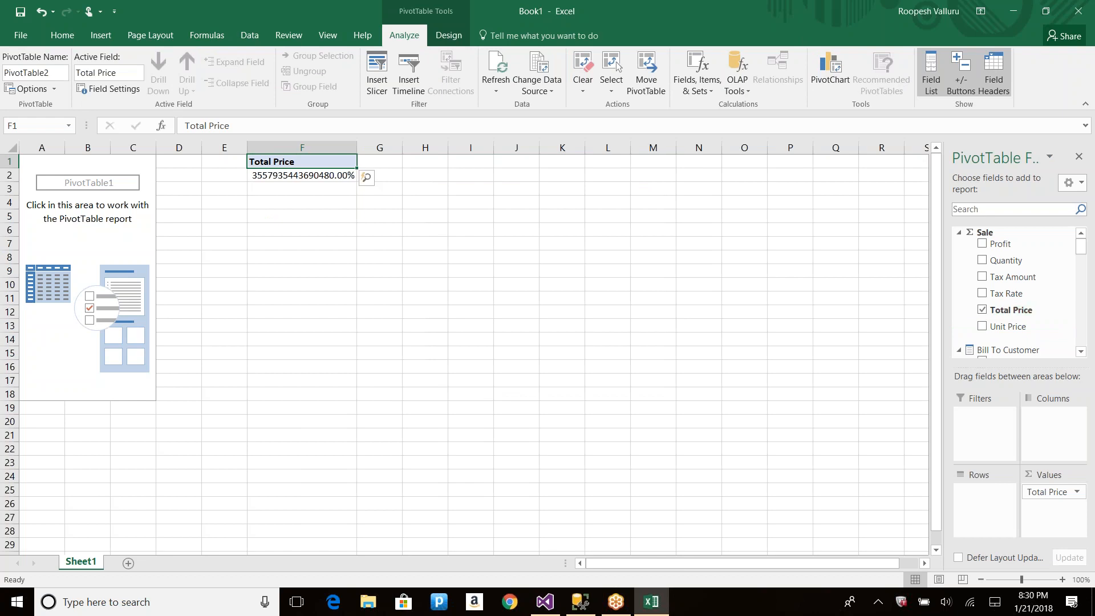
left_click_drag(357, 148, 408, 142)
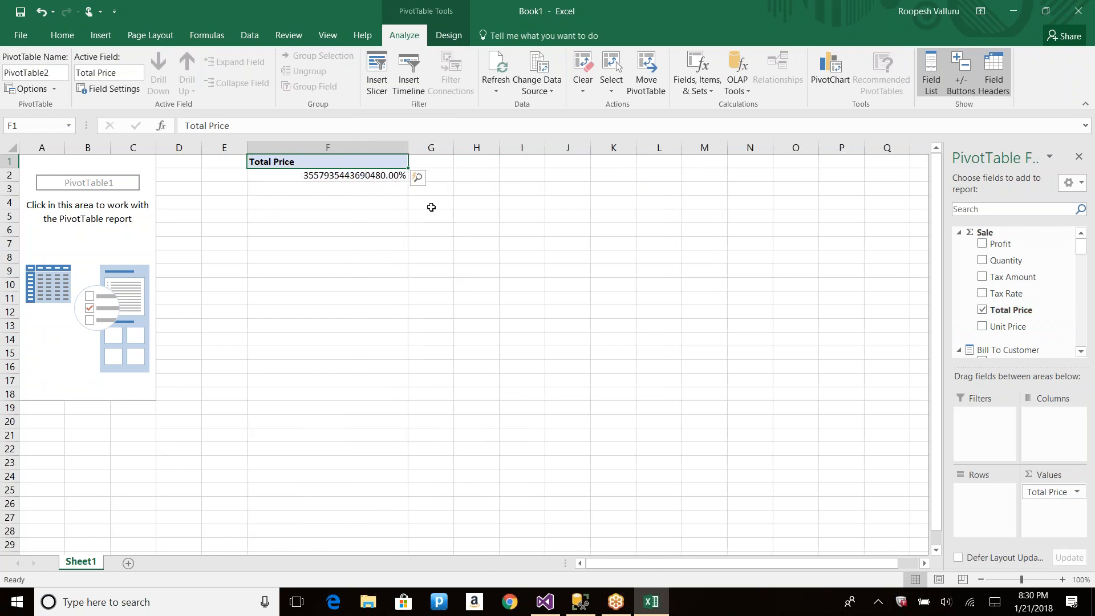
Compare Total Price in the Management Studio cube browser with its percent format in the Excel PivotTable.
key("alt+Tab")
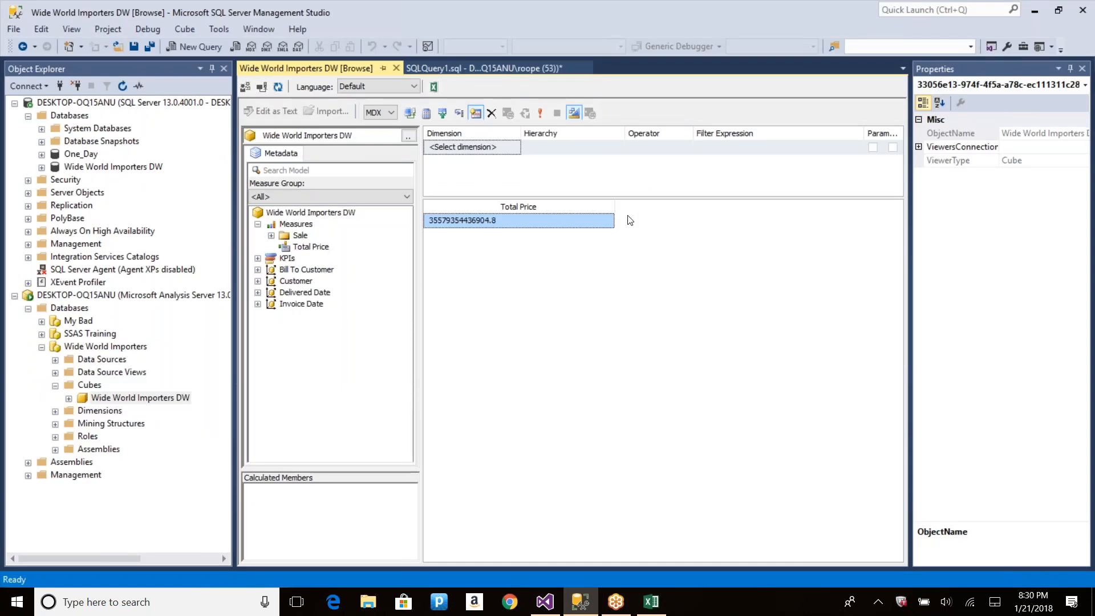
key("alt+Tab")
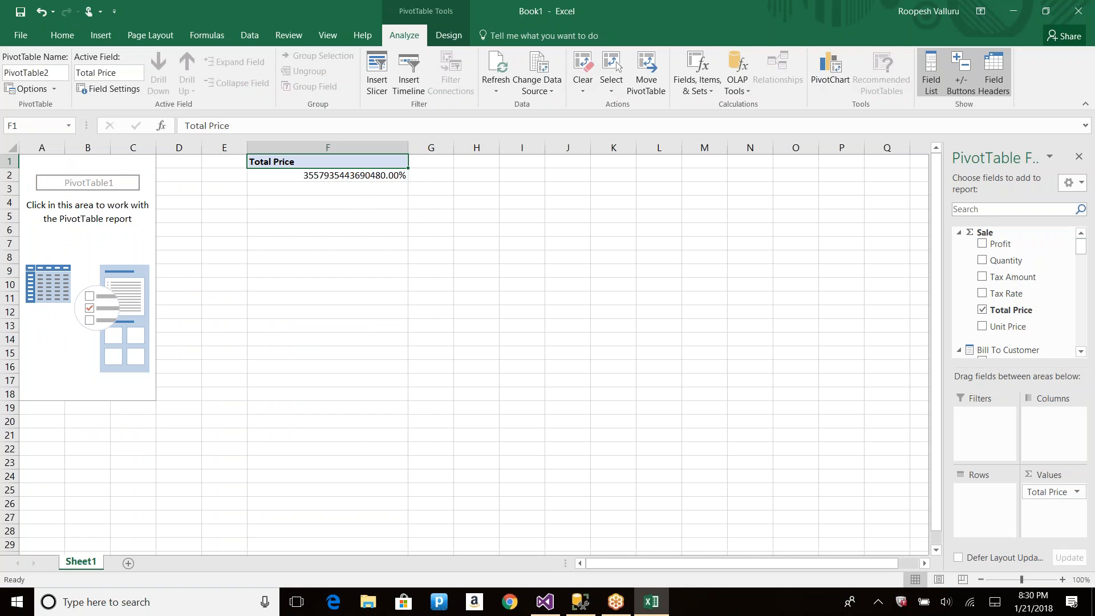
left_click_drag(1081, 248, 1081, 248)
key("alt+Tab")
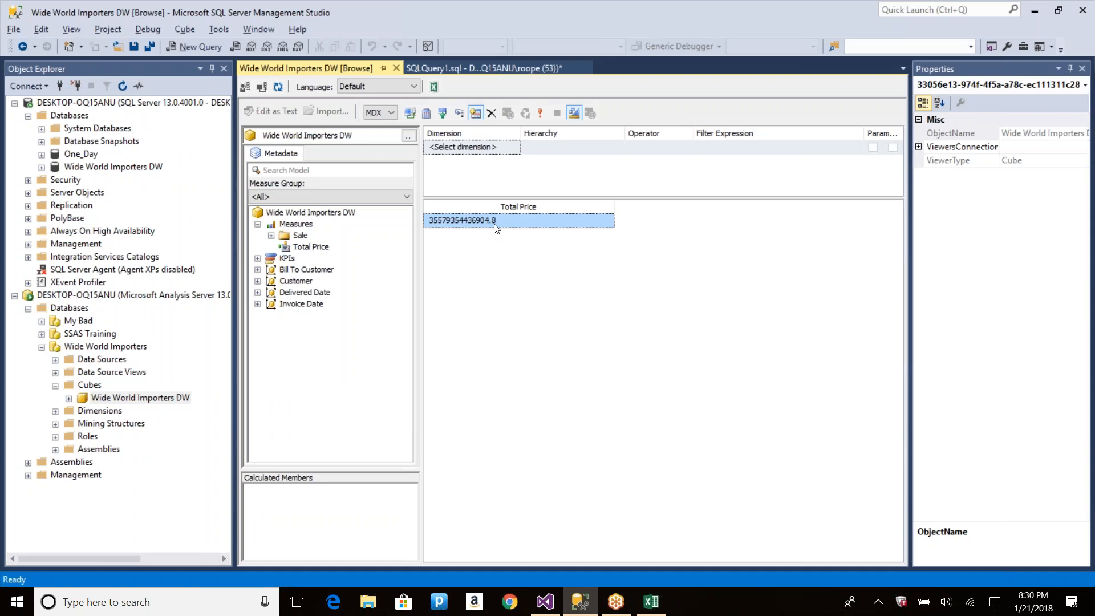
key("alt+Tab")
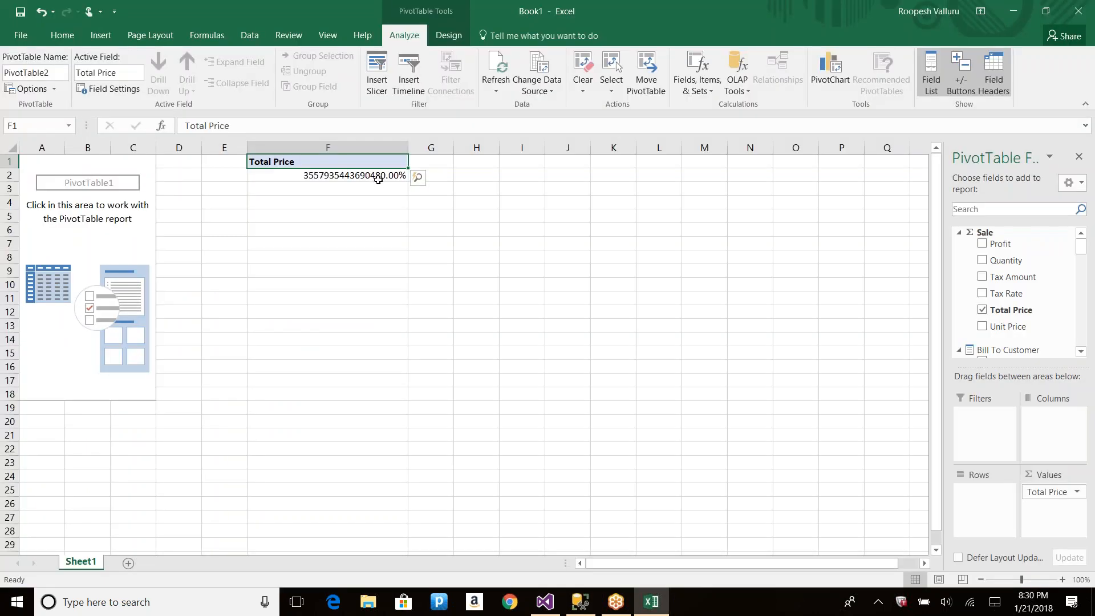
mouse_move(379, 178)
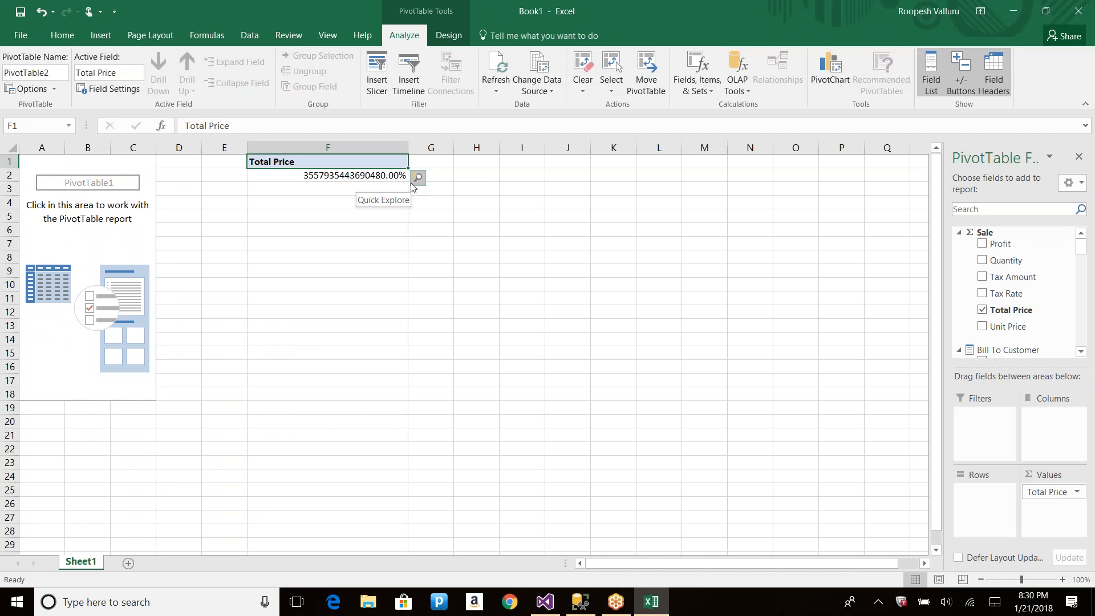
Switch to Management Studio, refresh the cube browser and widen the Total Price result column.
key("alt+Tab")
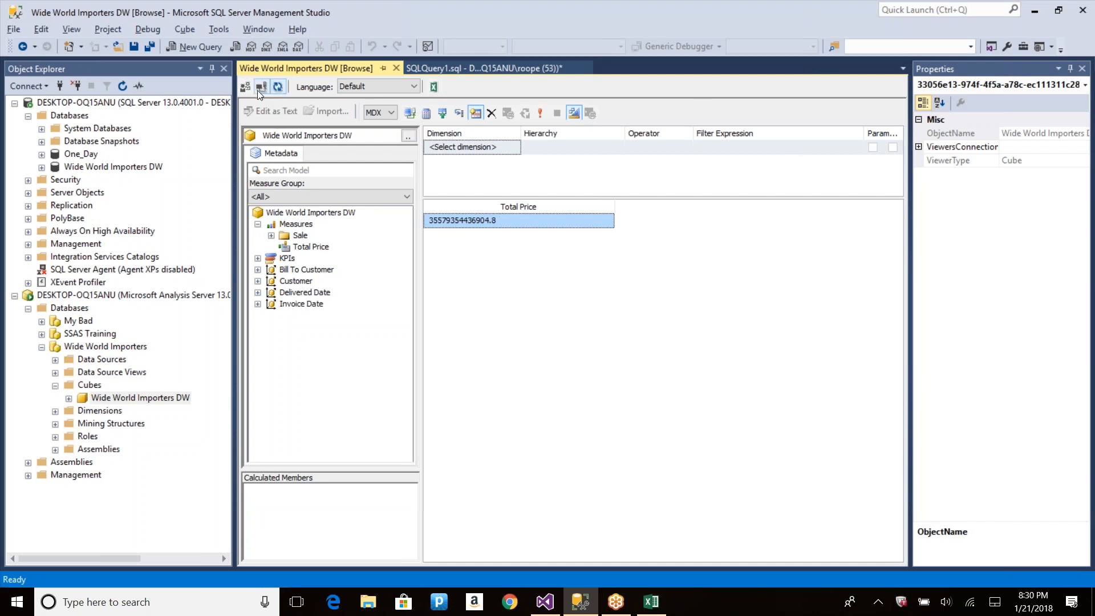
left_click(278, 88)
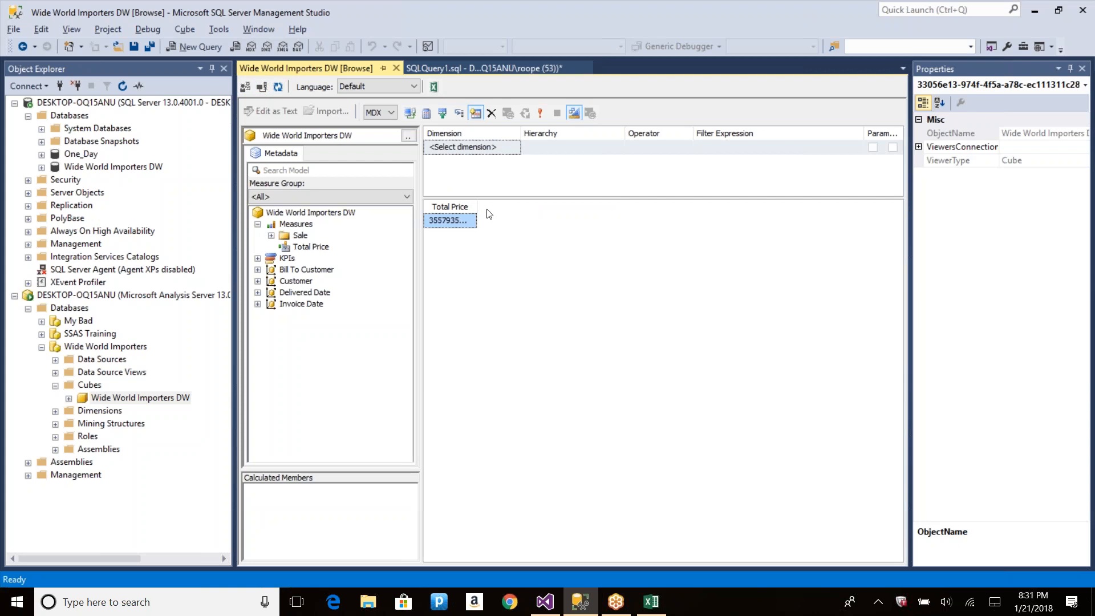
left_click_drag(477, 211, 703, 215)
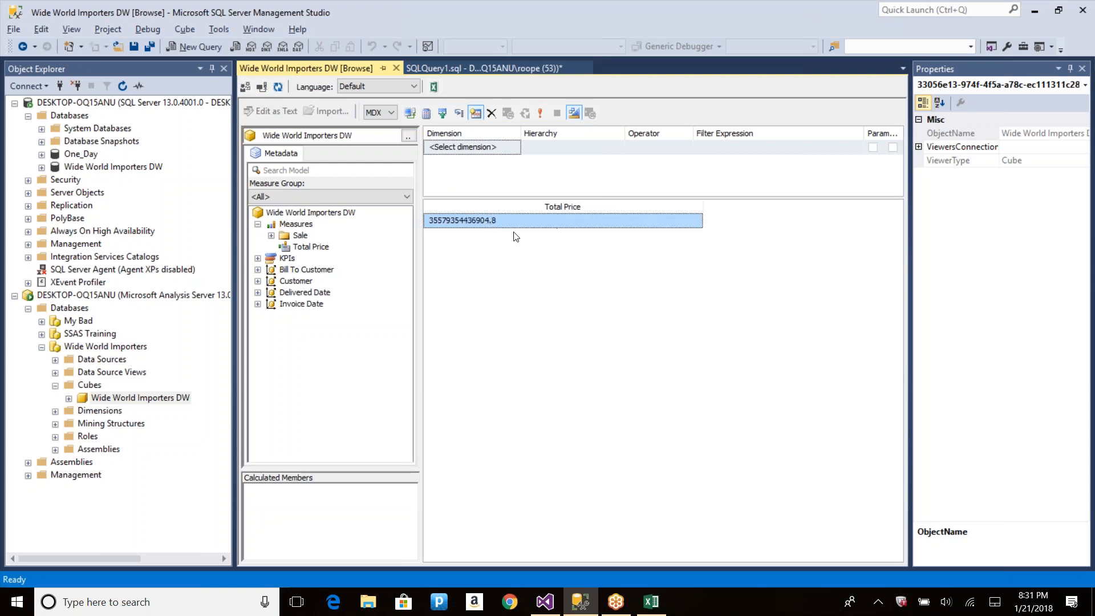
Process the Wide World Importers DW cube and close the processing dialogs.
right_click(131, 399)
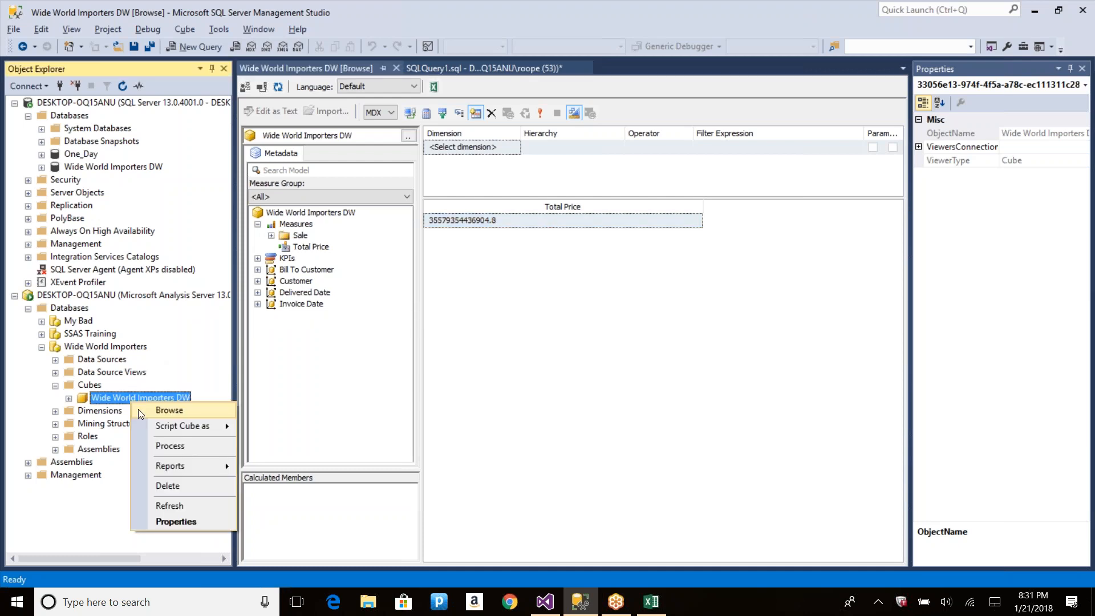
left_click(193, 449)
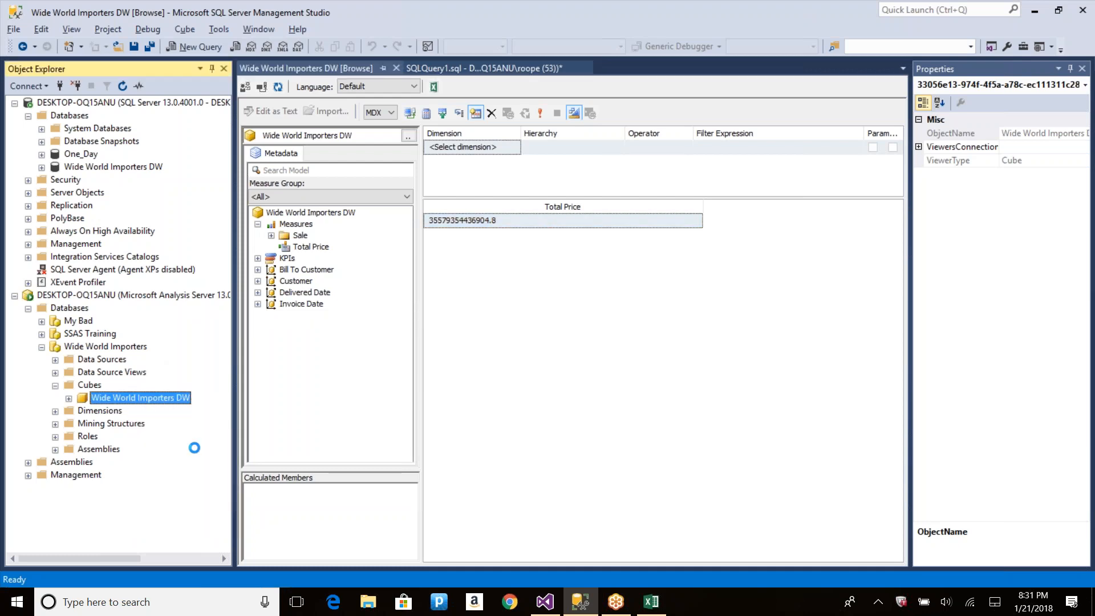
left_click(700, 501)
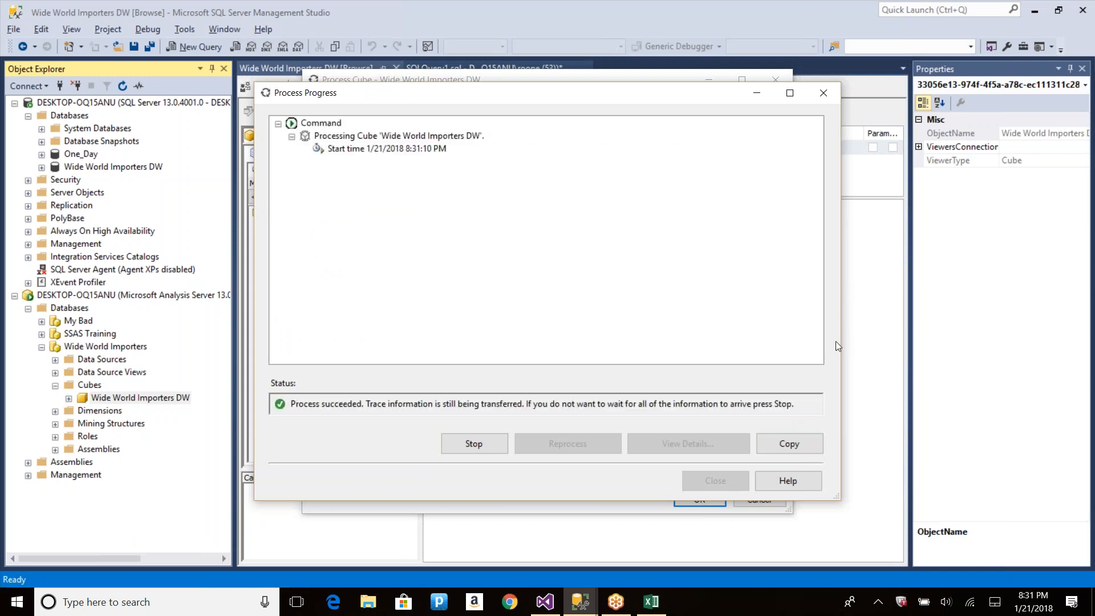
left_click(713, 485)
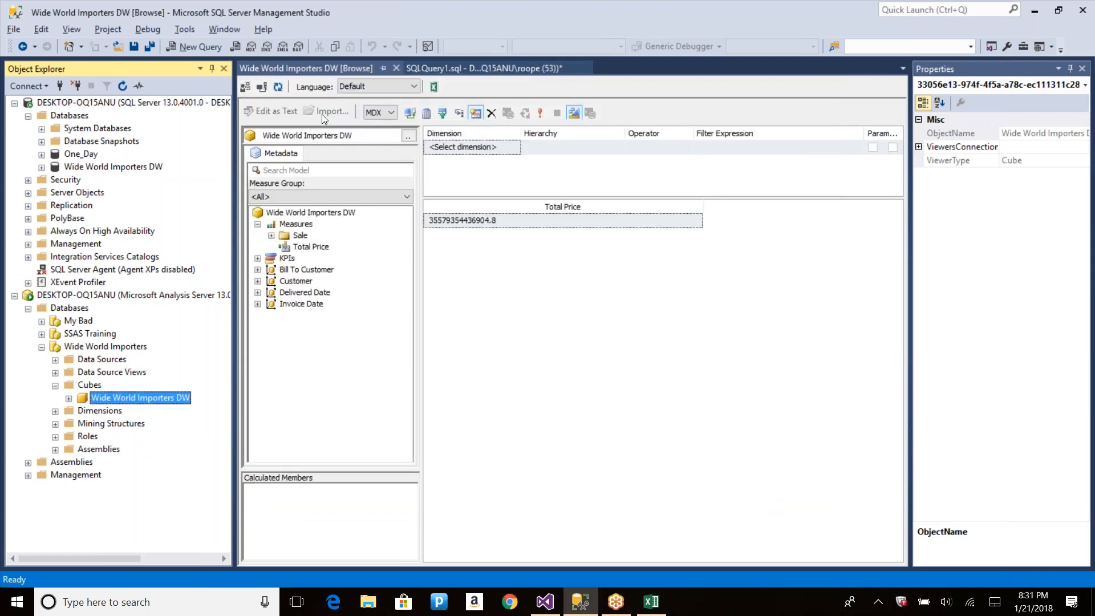
Reconnect the cube browser, rerun the Total Price query and widen its result column.
left_click(263, 87)
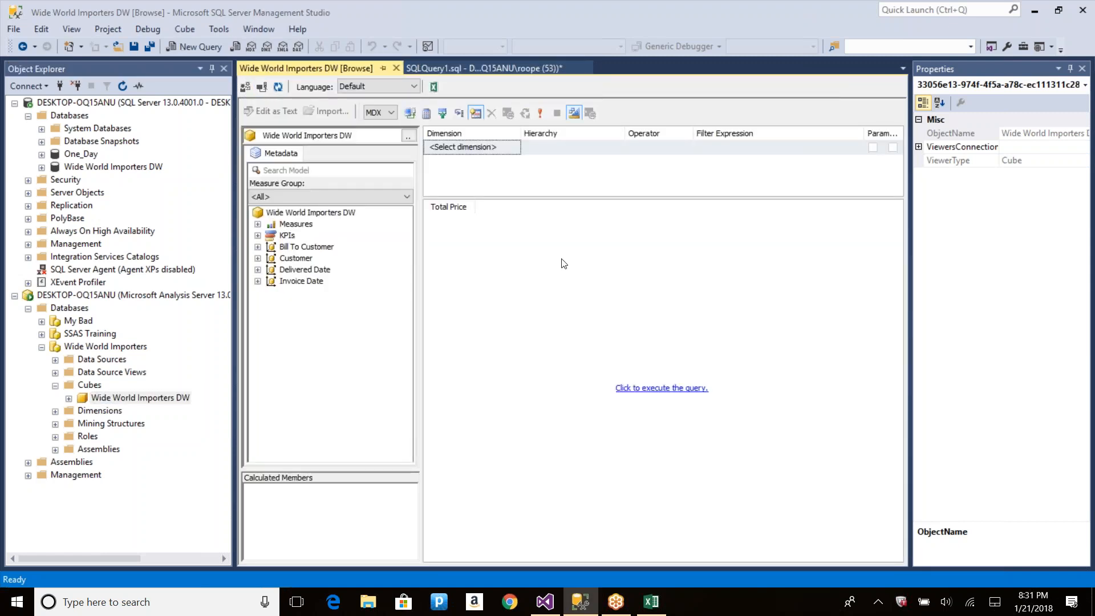
left_click(660, 388)
left_click_drag(477, 207, 654, 201)
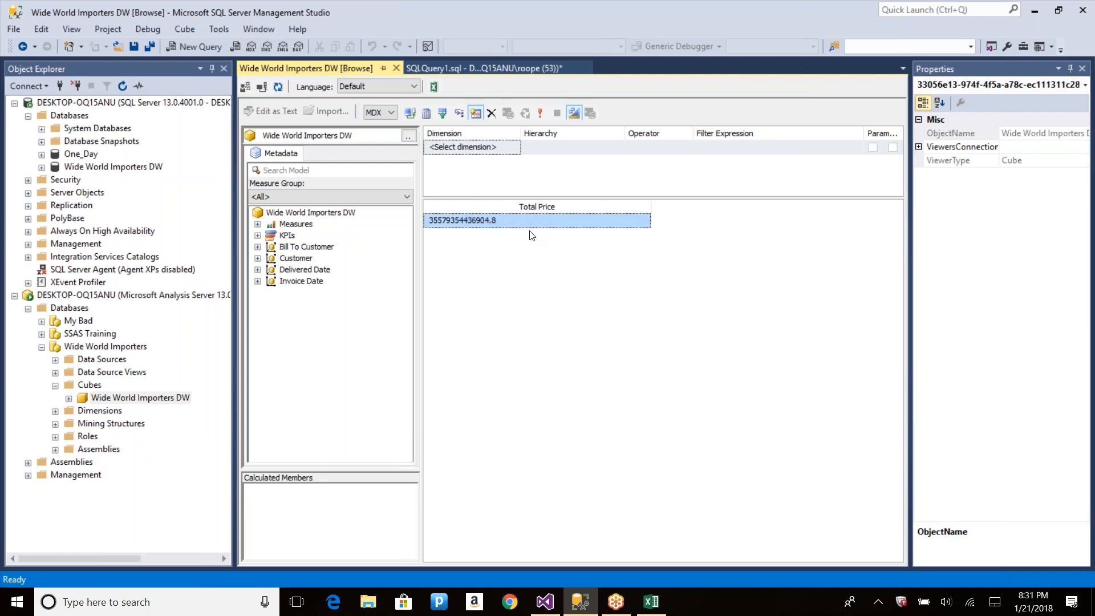
Check the reprocessed Total Price in Management Studio against the Excel PivotTable once more.
key("alt+Tab")
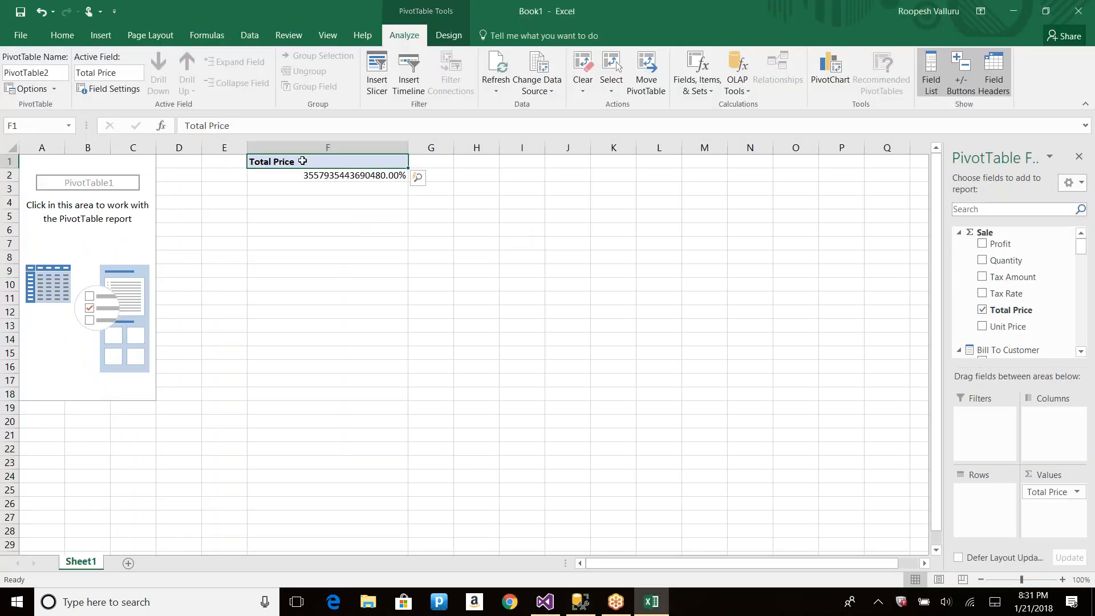
key("alt+Tab")
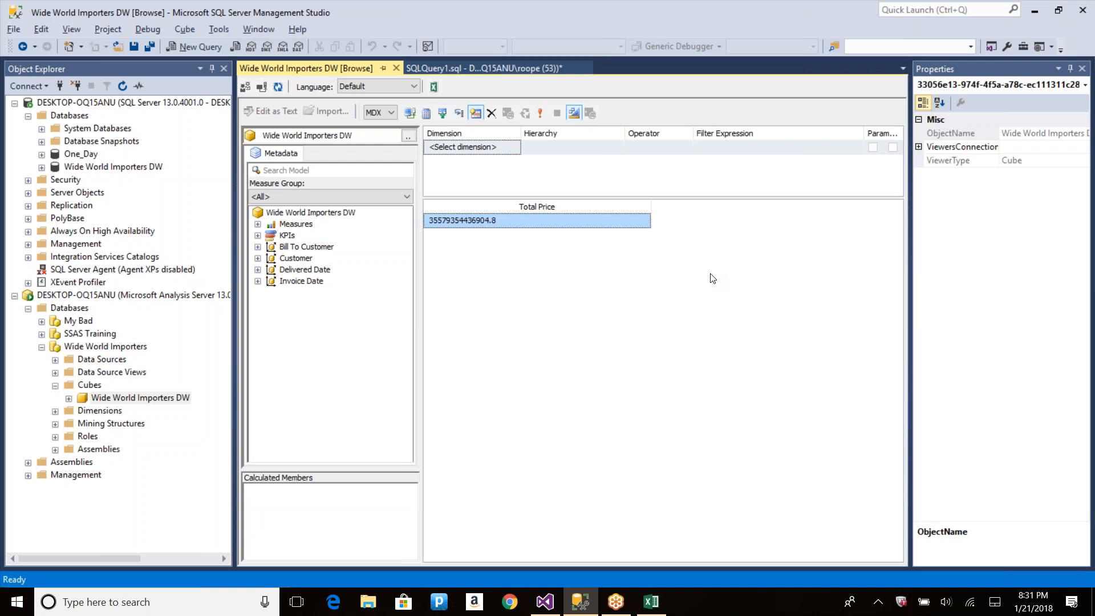
key("alt+Tab")
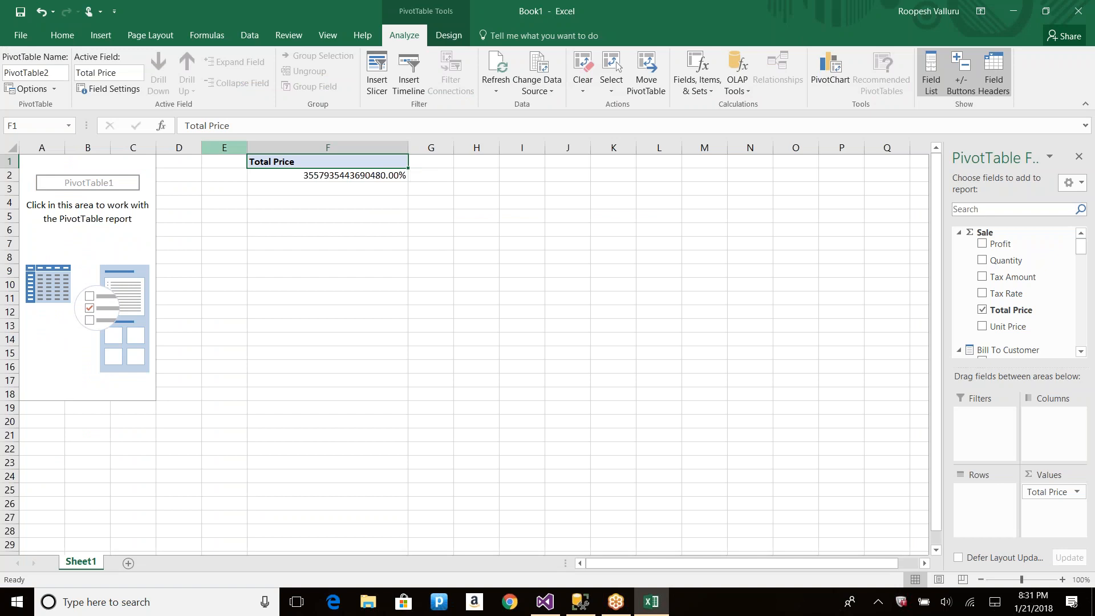
Switch to Visual Studio and close the Deployment Progress window over the cube's calculations.
key("alt+Tab")
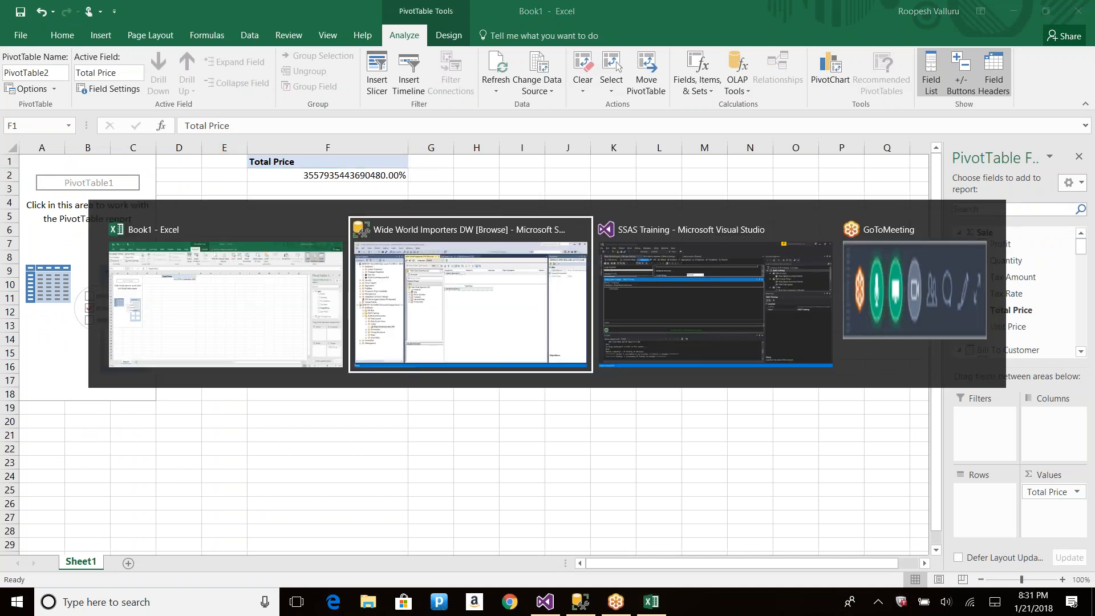
key("alt+Tab")
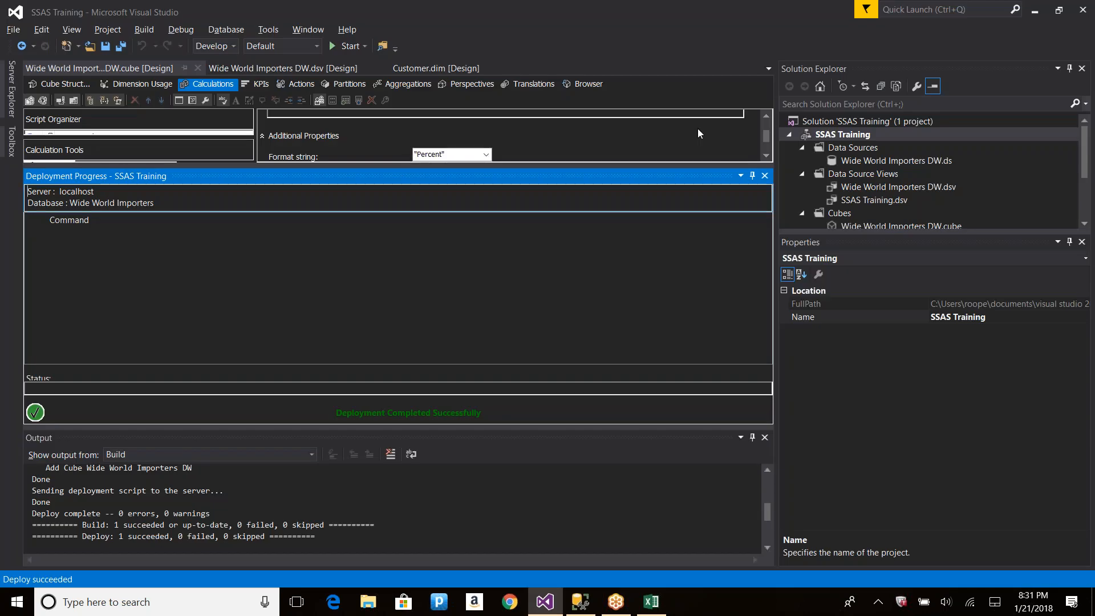
left_click(765, 177)
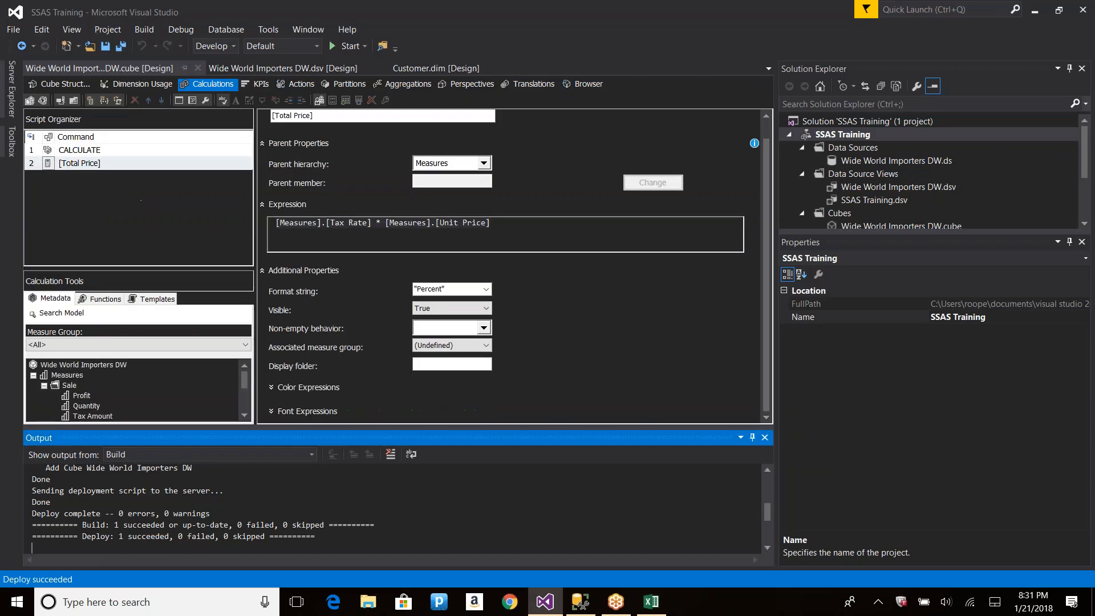
Set the Total Price calculated member's format string to "#,##0.00;-#,##0.00".
left_click(486, 290)
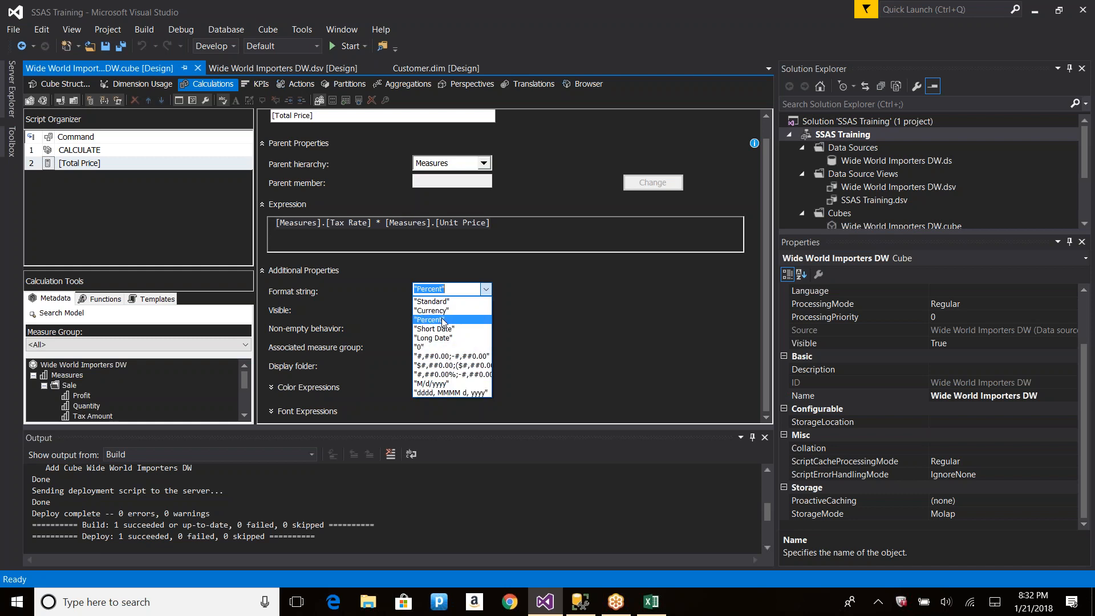
left_click(448, 301)
left_click(486, 289)
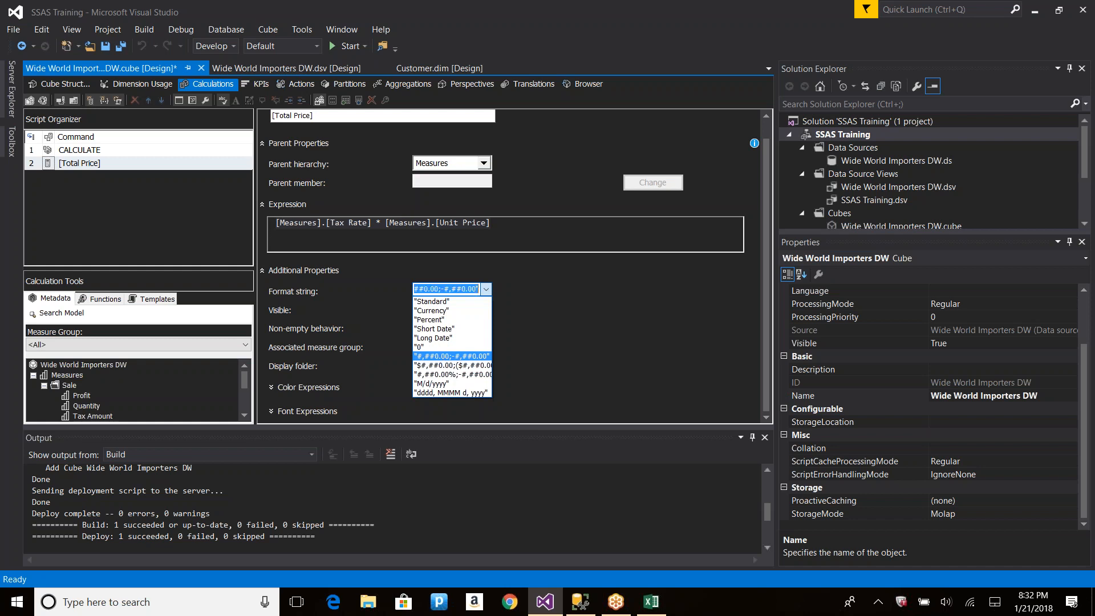
left_click(443, 358)
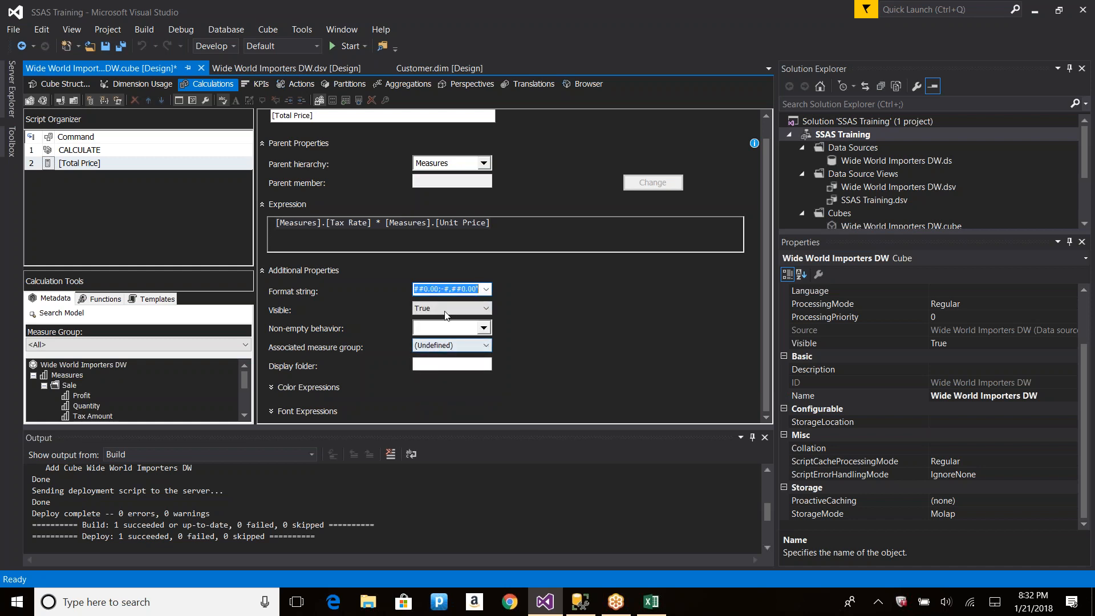
Shorten the Total Price format string to "#,##0" by removing the decimals and the negative-number section.
left_click(474, 290)
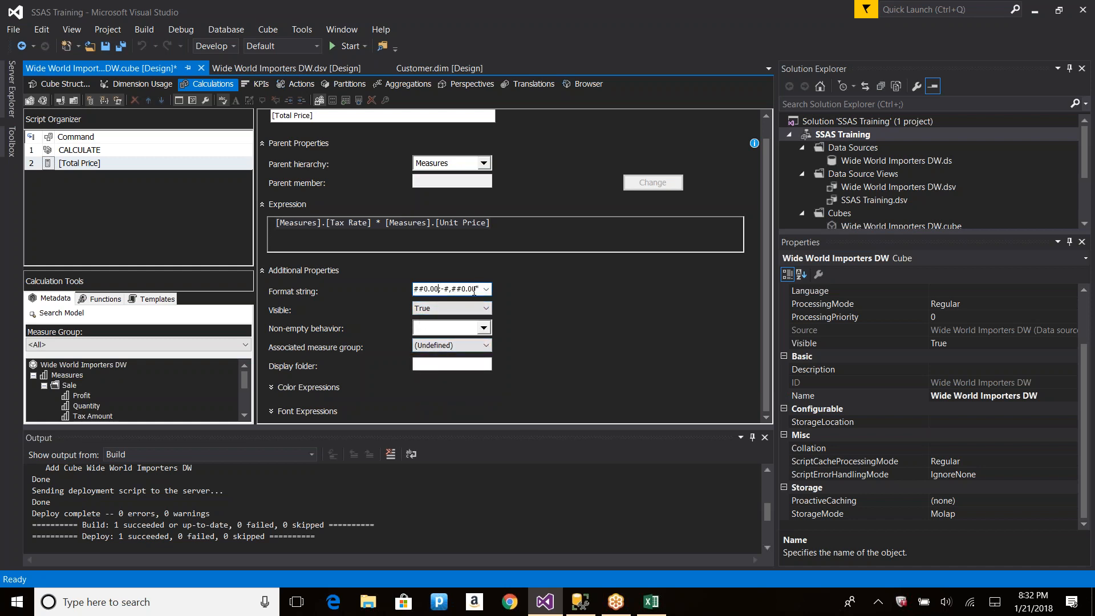
left_click_drag(439, 289, 477, 290)
key("BackSpace")
key("BackSpace")
left_click(485, 289)
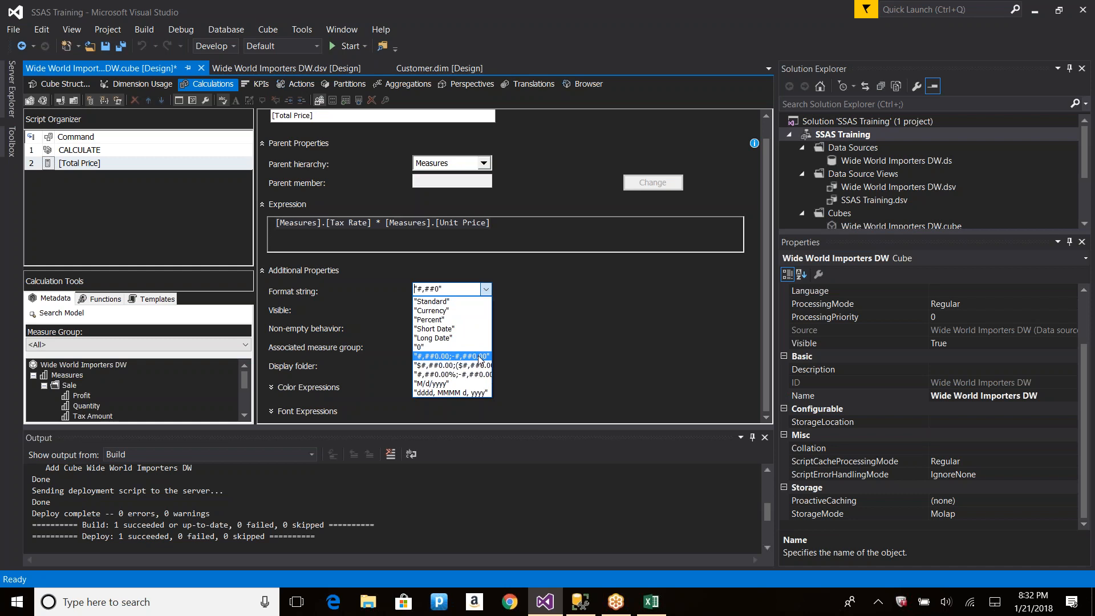
Remove the comma from the Total Price format string and restore it as "#,##0".
left_click(425, 289)
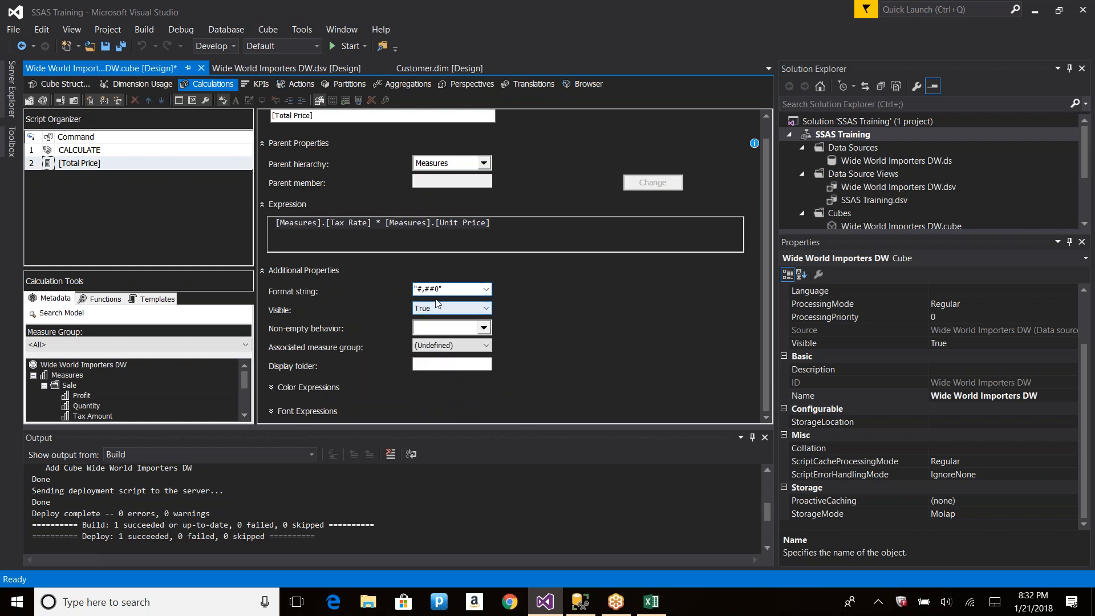
key("BackSpace")
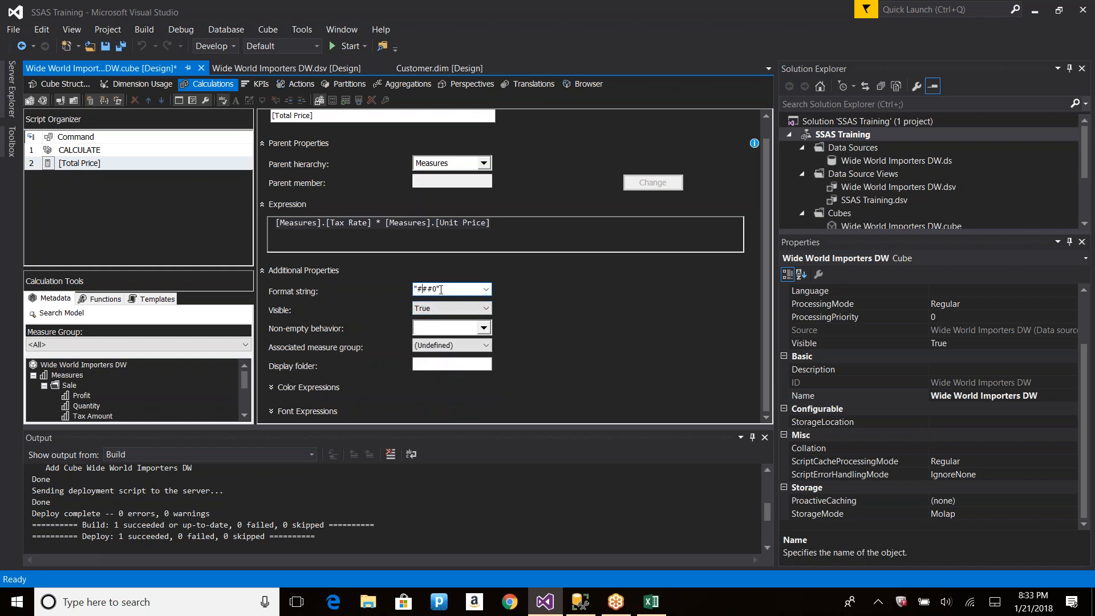
key("Right")
type(",")
key("BackSpace")
type(",")
Examine the Visible choices and the measures offered for Total Price's Non-empty behavior, keeping Visible at True.
left_click(486, 308)
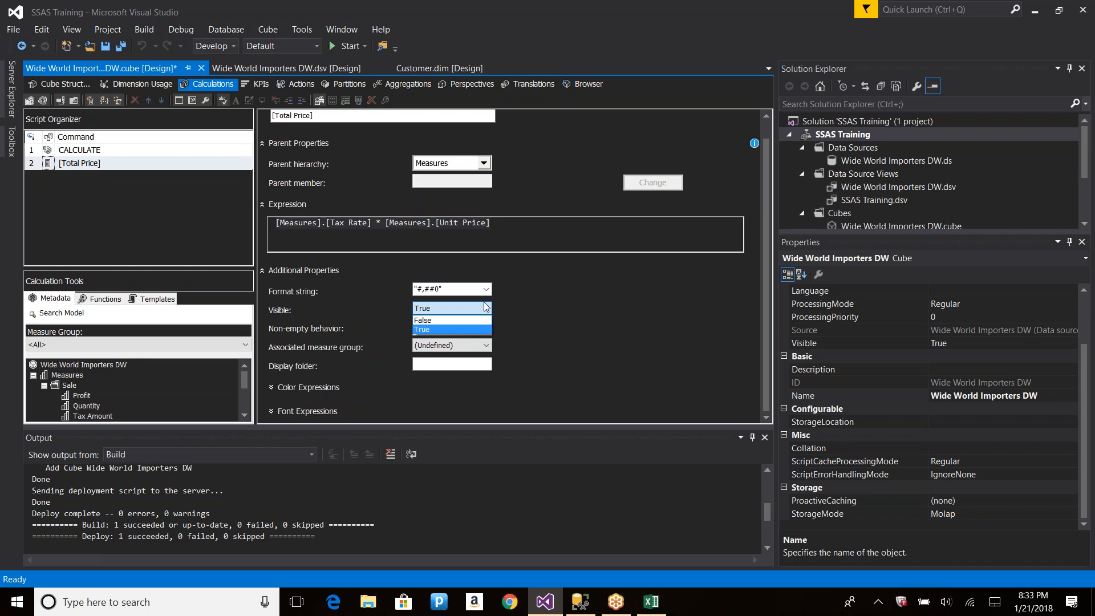
left_click(450, 329)
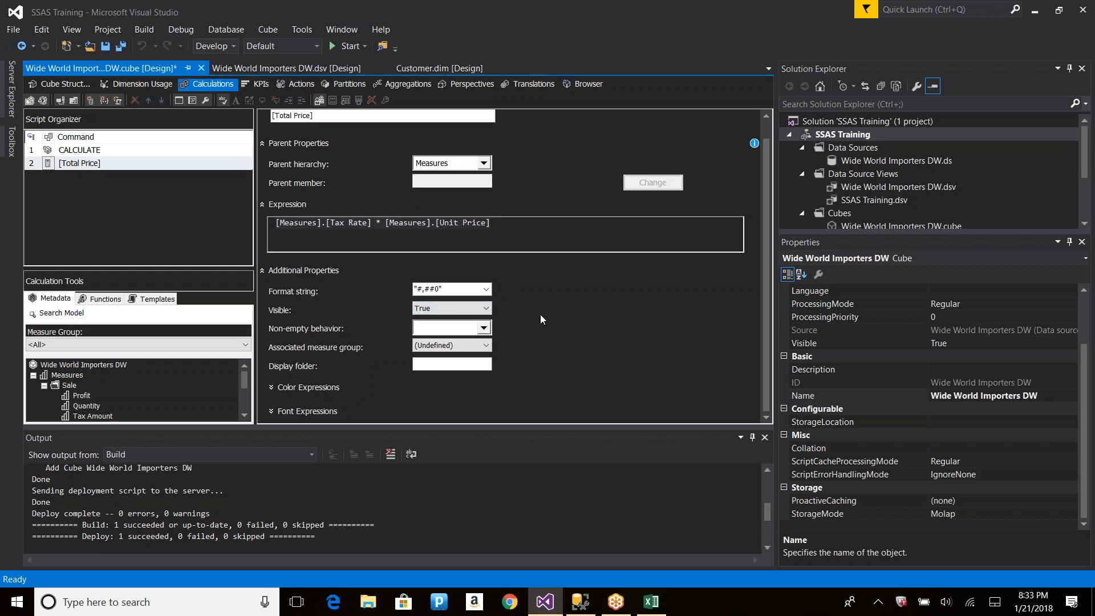
left_click(484, 329)
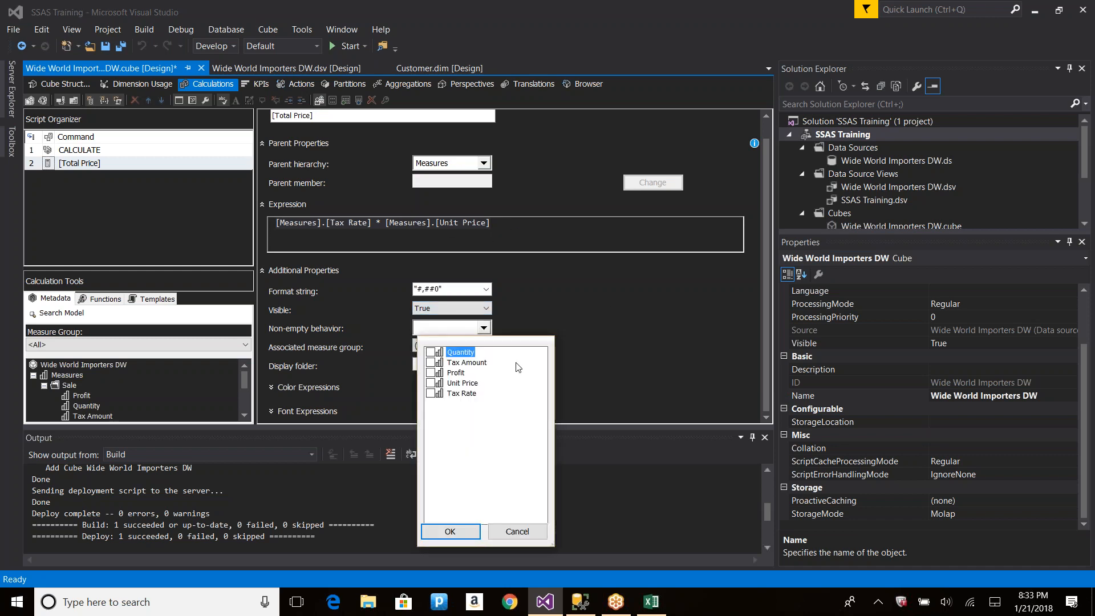
left_click(516, 530)
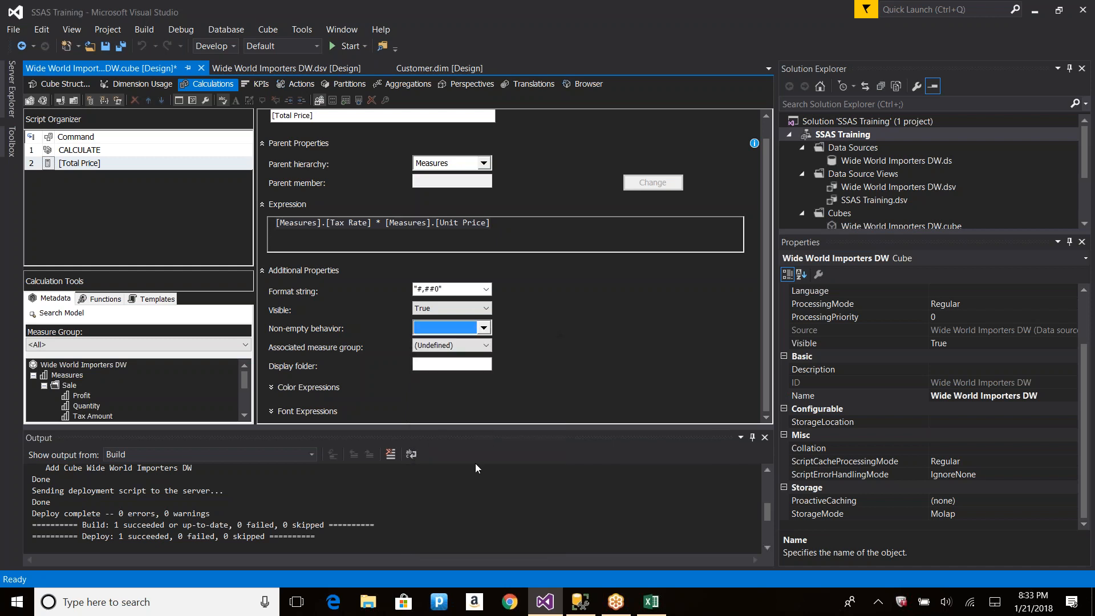
Rewrite the Total Price expression as [Measures].[Unit Price]/[Measures].[Tax Rate] and review the Non-empty behavior measures without selecting any.
left_click(382, 222)
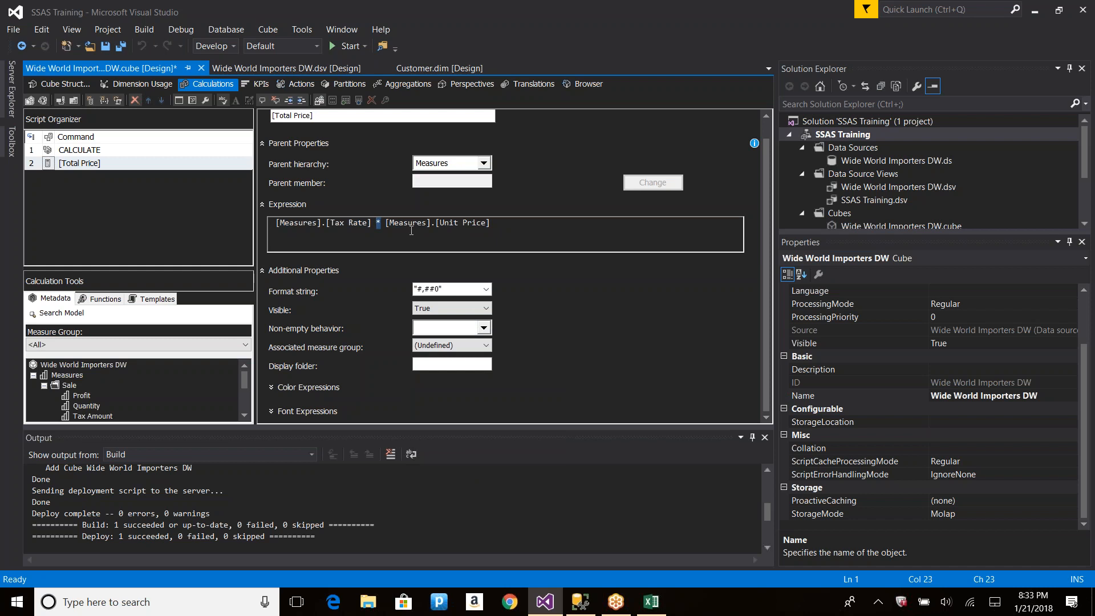
key("Delete")
key("shift+Home")
key("ctrl+c")
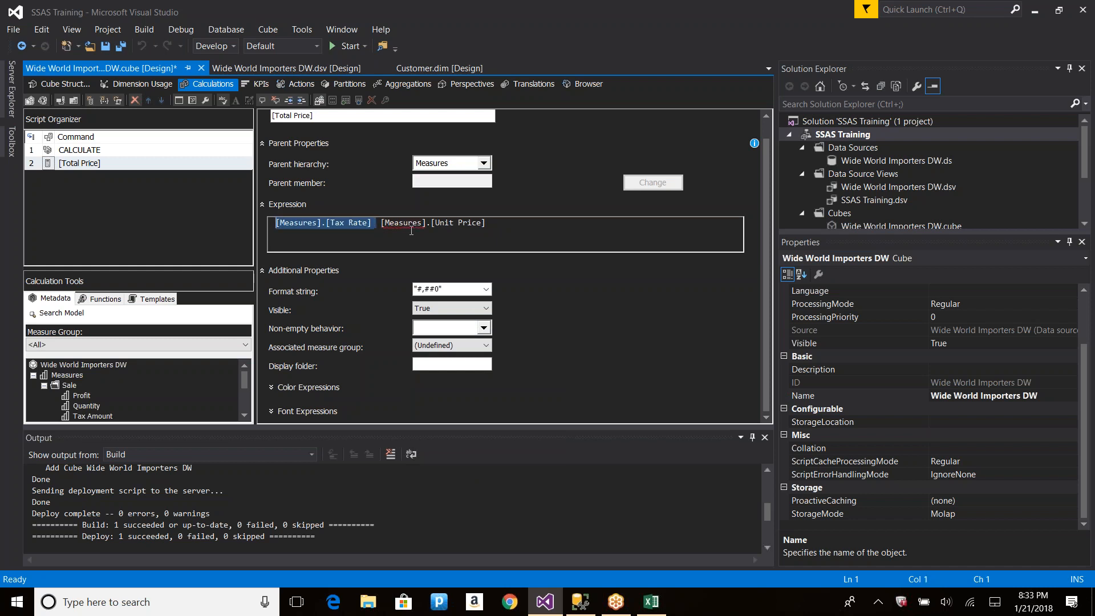
key("Delete")
key("Delete")
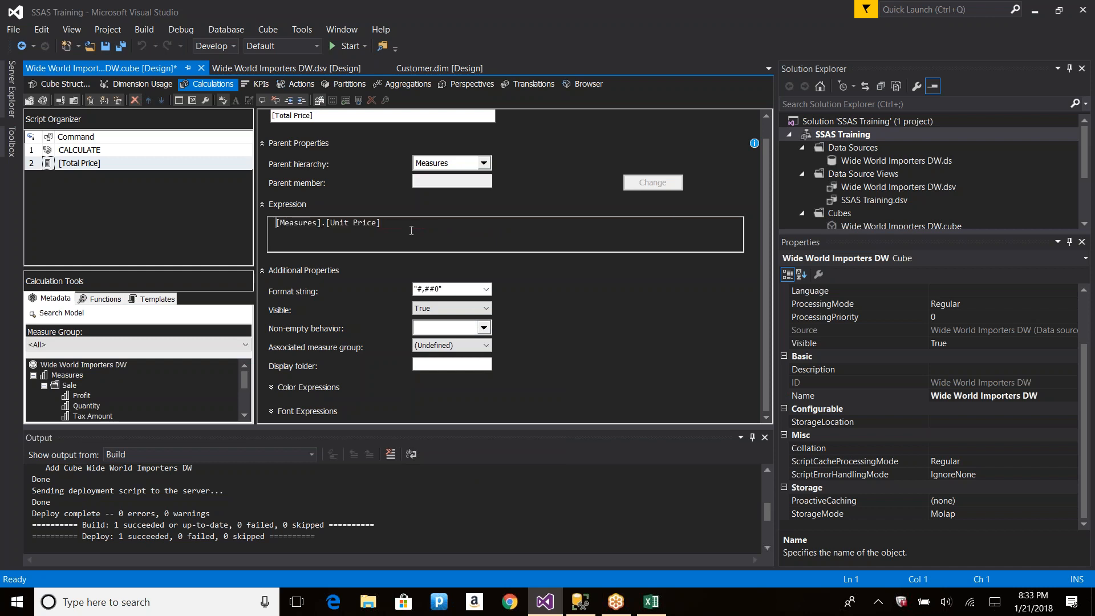
key("End")
type("/")
key("ctrl+v")
left_click(385, 223, "shift")
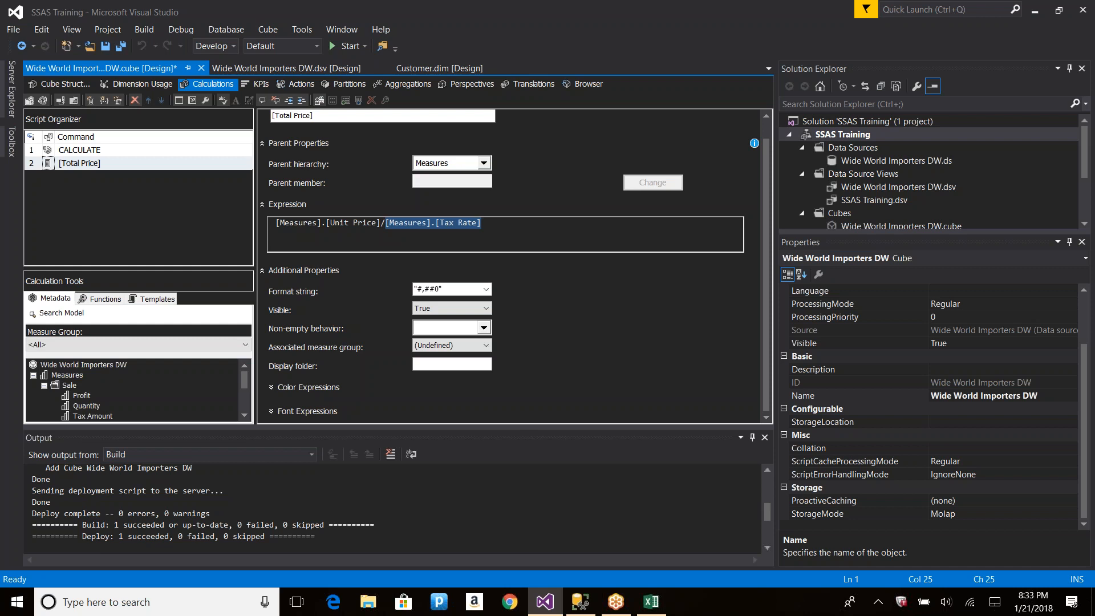
left_click(483, 328)
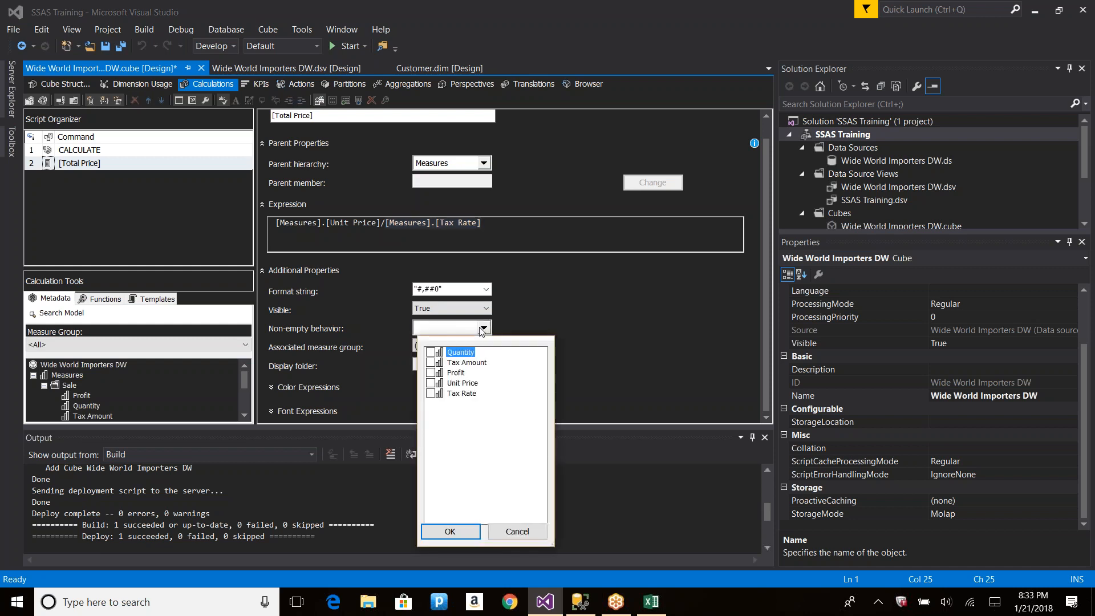
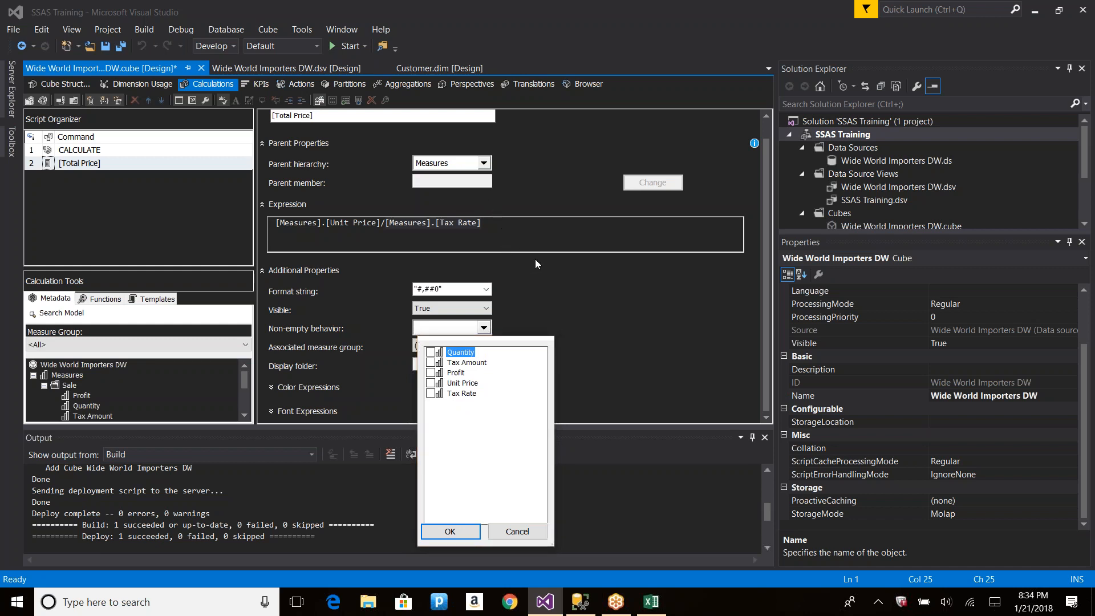
left_click(517, 530)
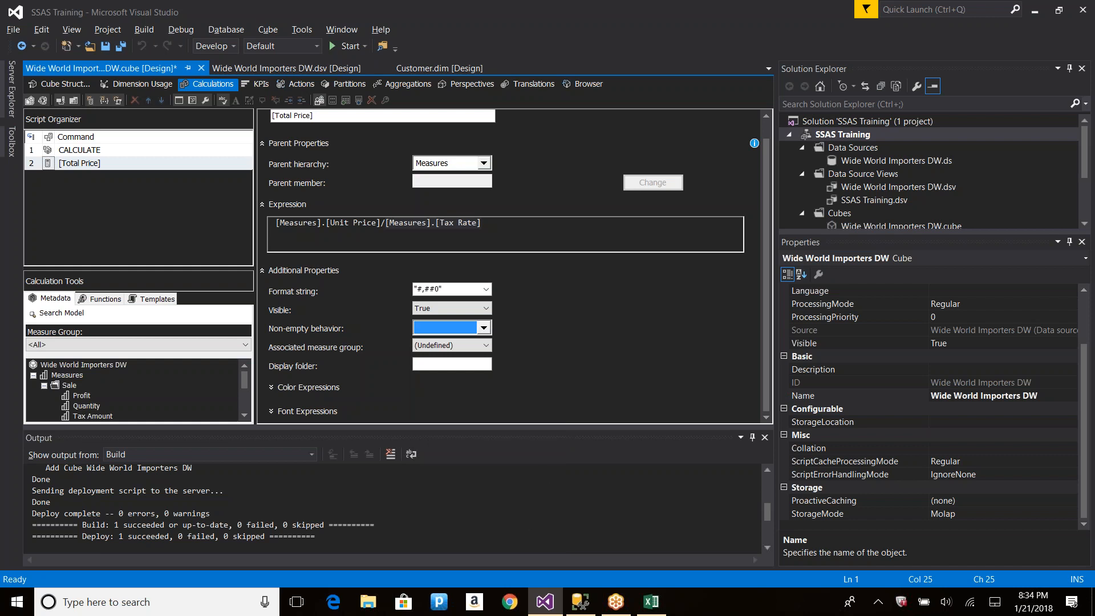
Switch to Excel and add the Bill To Customer field to the PivotTable rows.
key("alt+Tab")
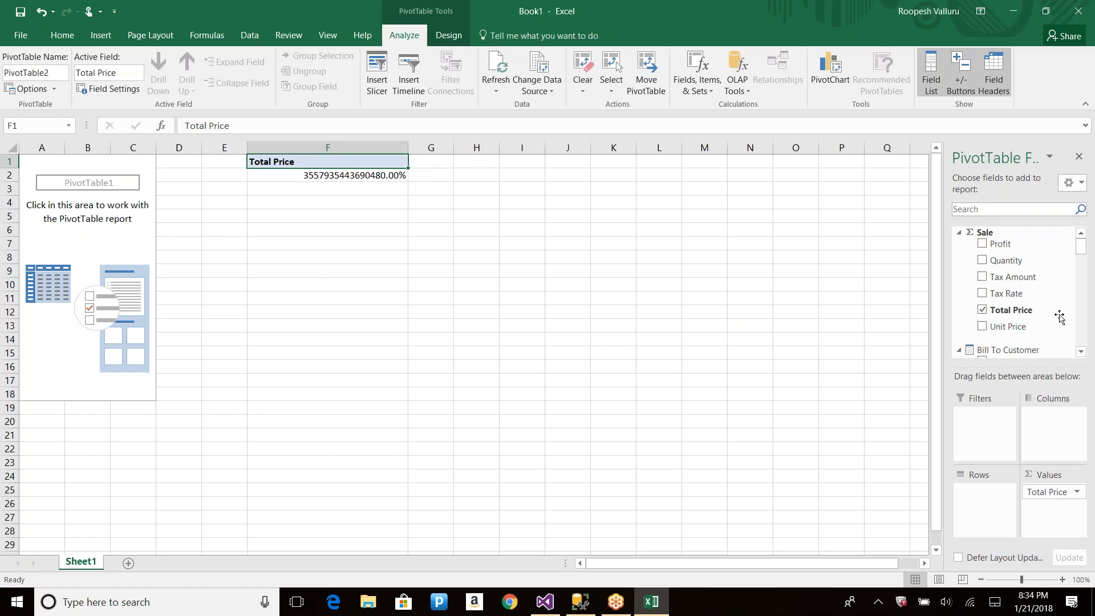
left_click_drag(1081, 247, 1081, 260)
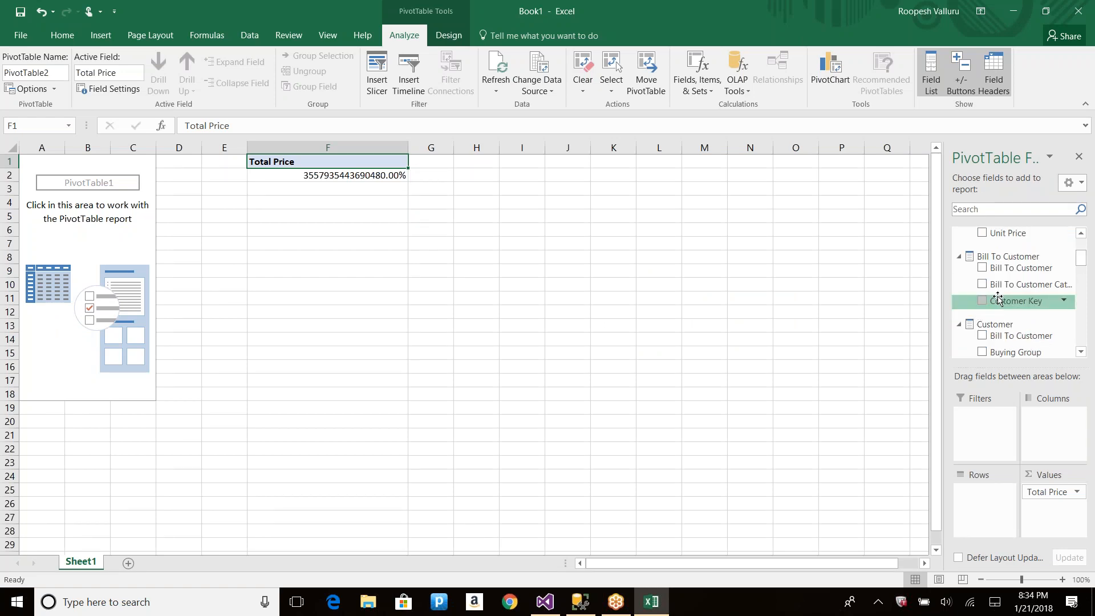
left_click(982, 267)
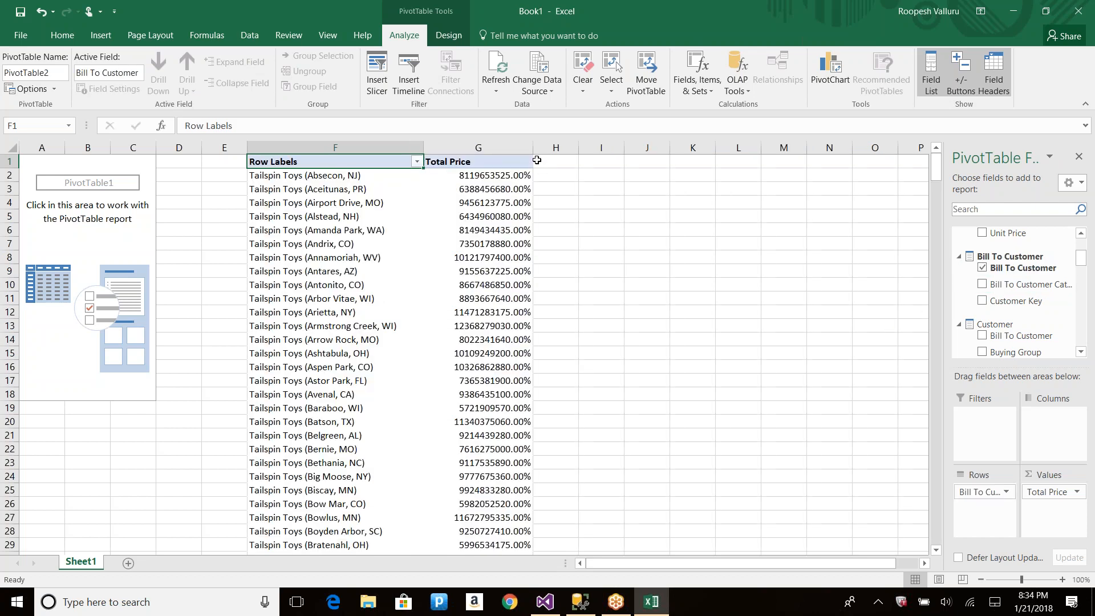
Examine the Total Price values per bill-to customer in the PivotTable alongside the Unit Price/Tax Rate expression in Visual Studio.
left_click(497, 230)
scroll(496, 238, "down", 5)
scroll(497, 238, "down", 20)
scroll(504, 277, "up", 20)
left_click(334, 230)
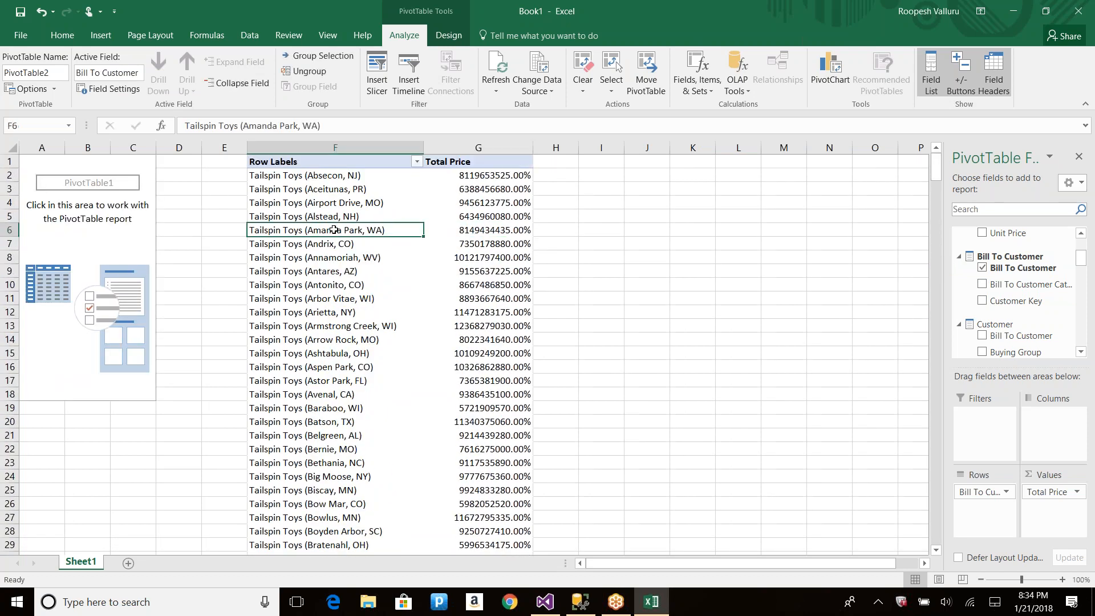
key("alt+Tab")
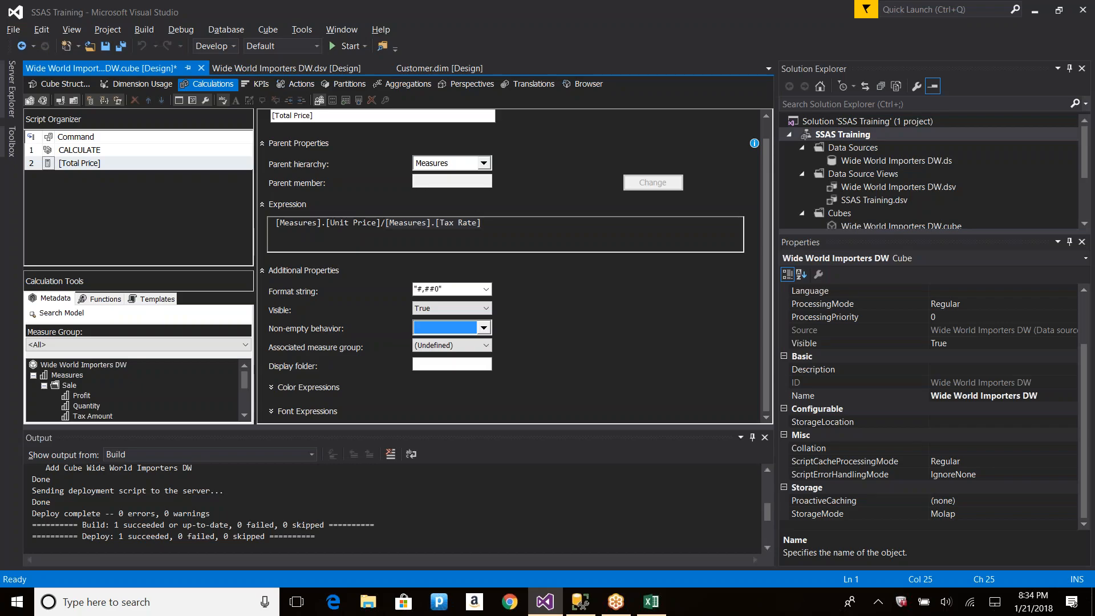
key("alt+Tab")
mouse_move(481, 231)
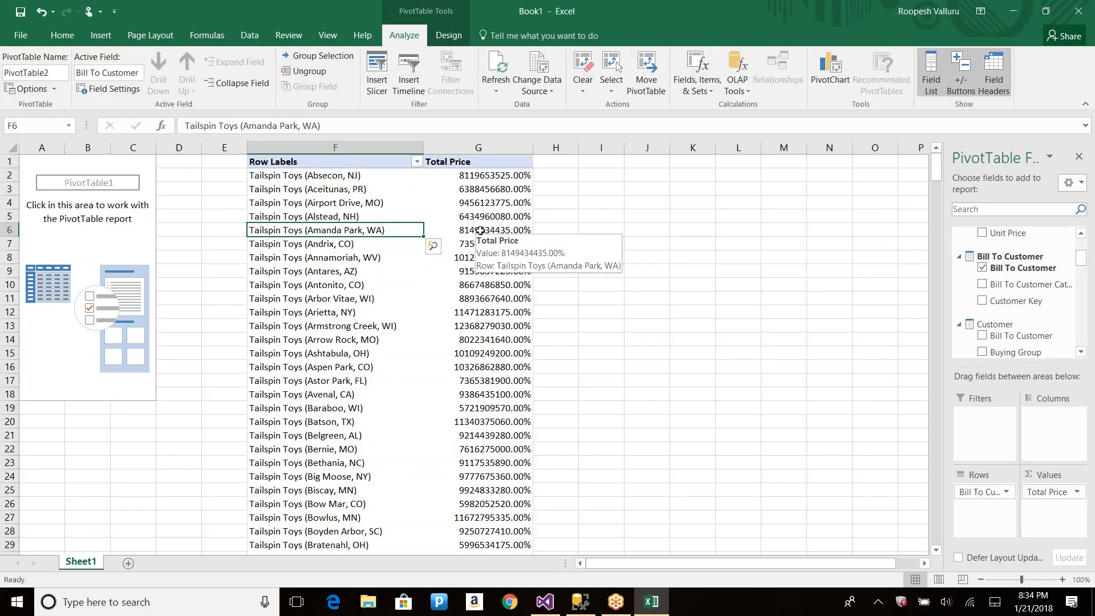
key("alt+Tab")
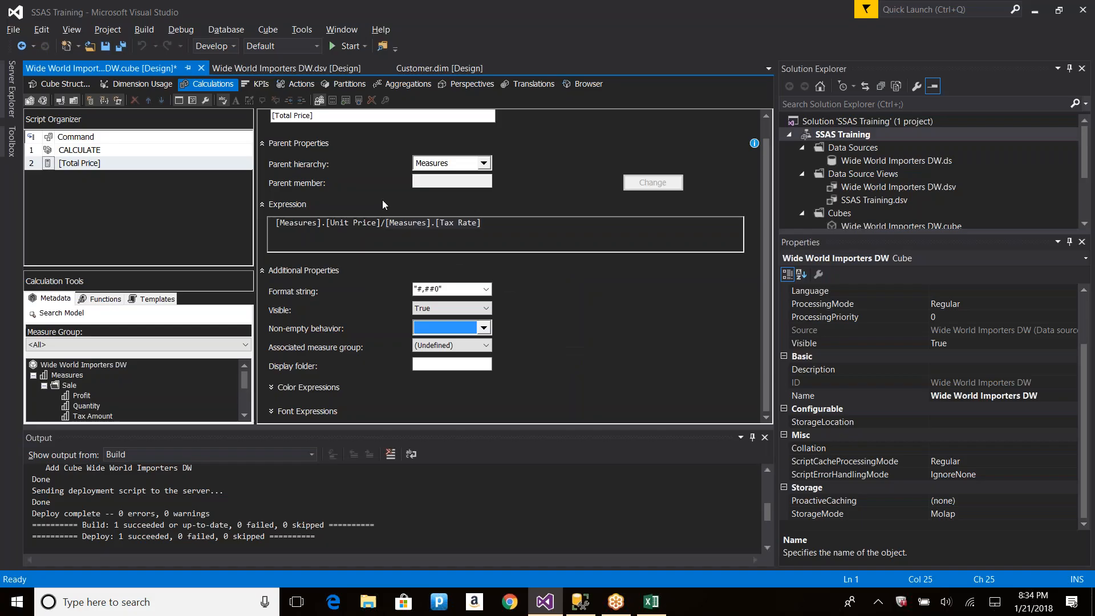
key("alt+Tab")
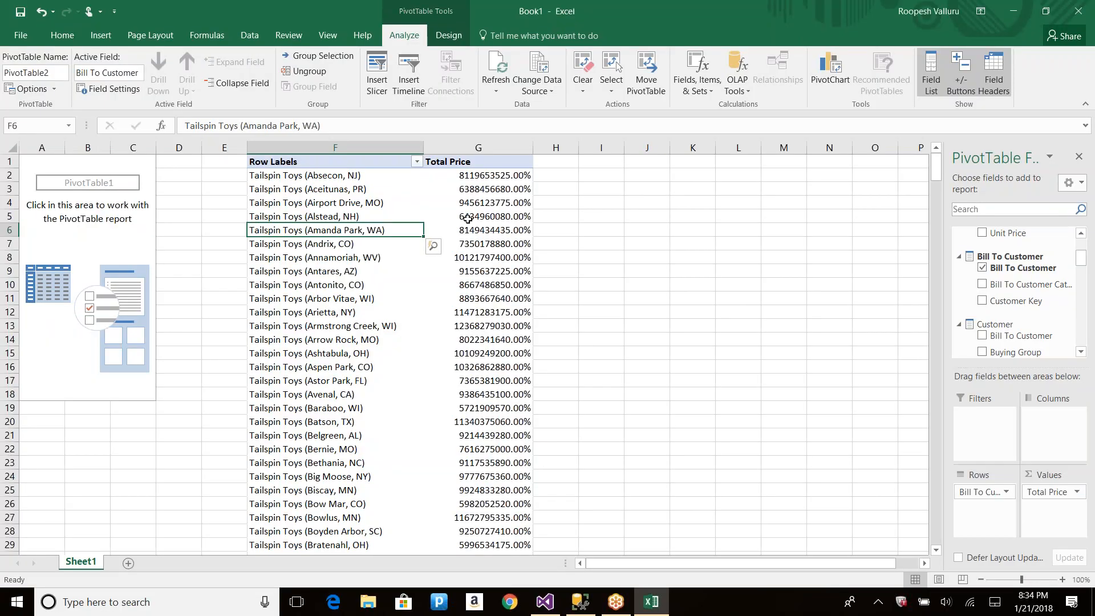
left_click(484, 228)
mouse_move(484, 227)
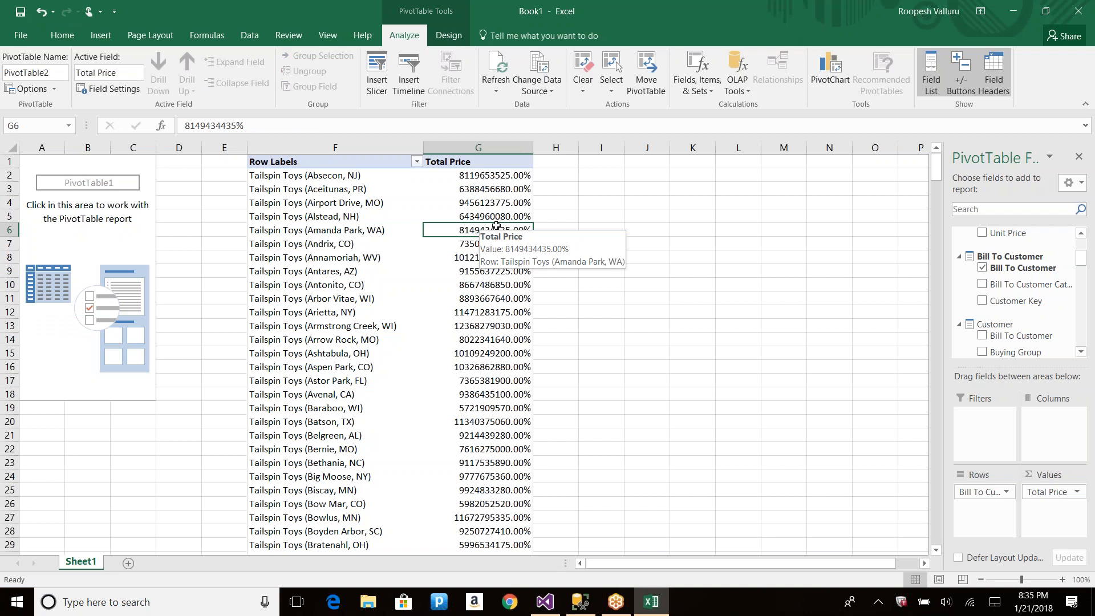
Switch to Visual Studio and set Total Price's Non-empty behavior to the Tax Rate measure.
key("alt+Tab")
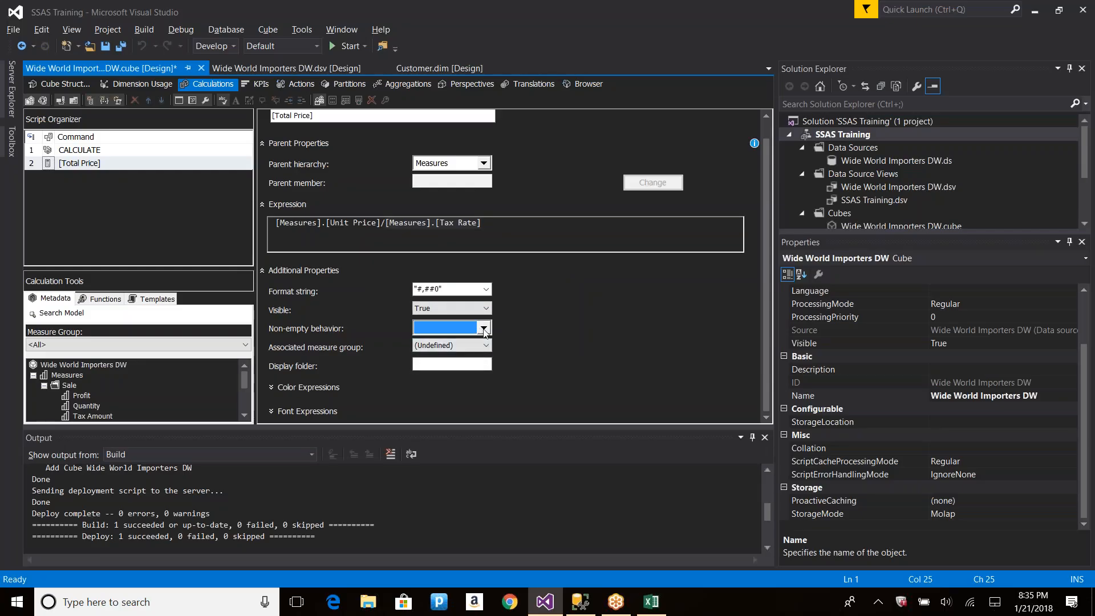
left_click(483, 328)
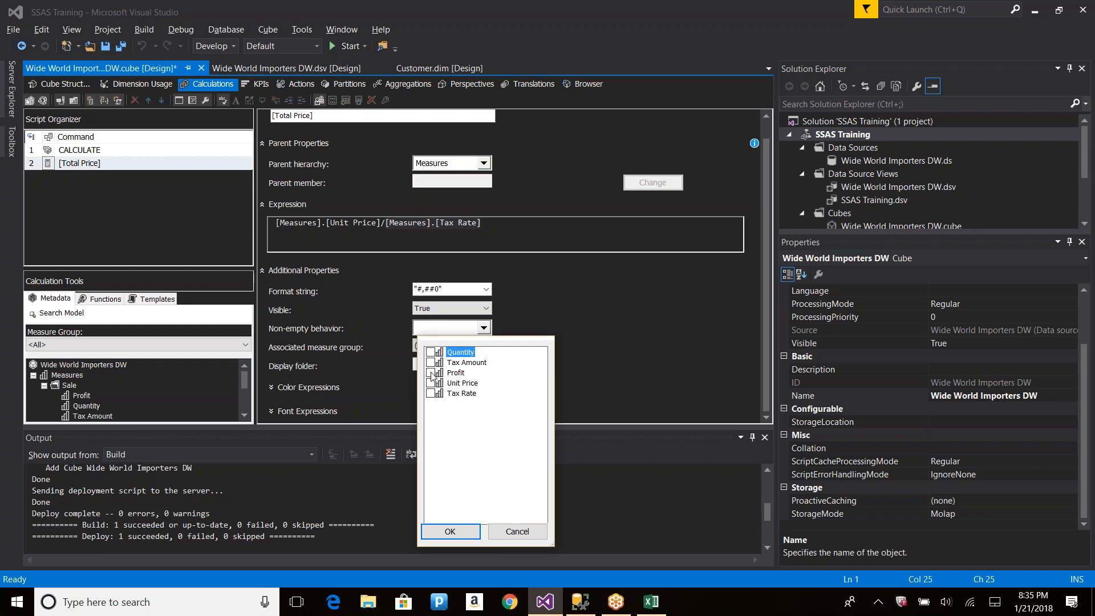
left_click(431, 393)
left_click(465, 531)
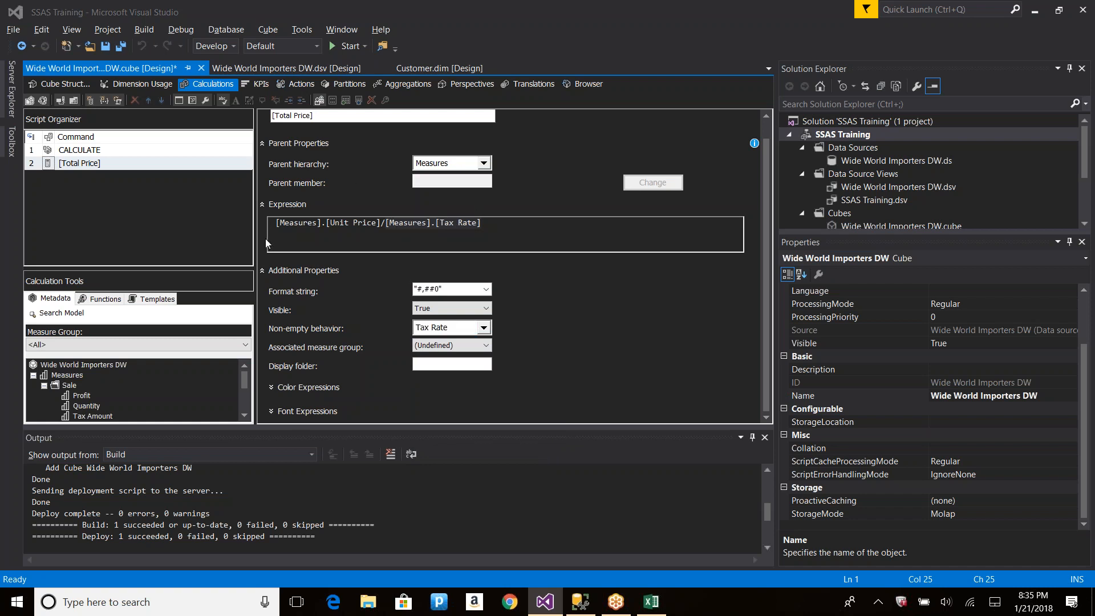
Return to the Excel PivotTable and inspect individual bill-to customer rows and their Total Price values.
key("alt+Tab")
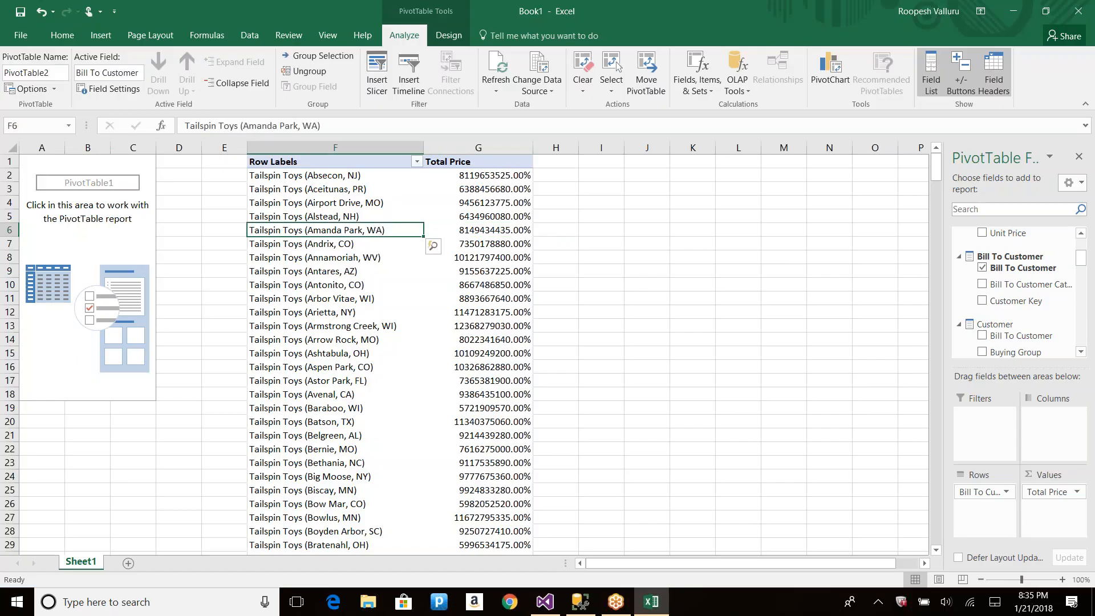
left_click(491, 231)
left_click(377, 340)
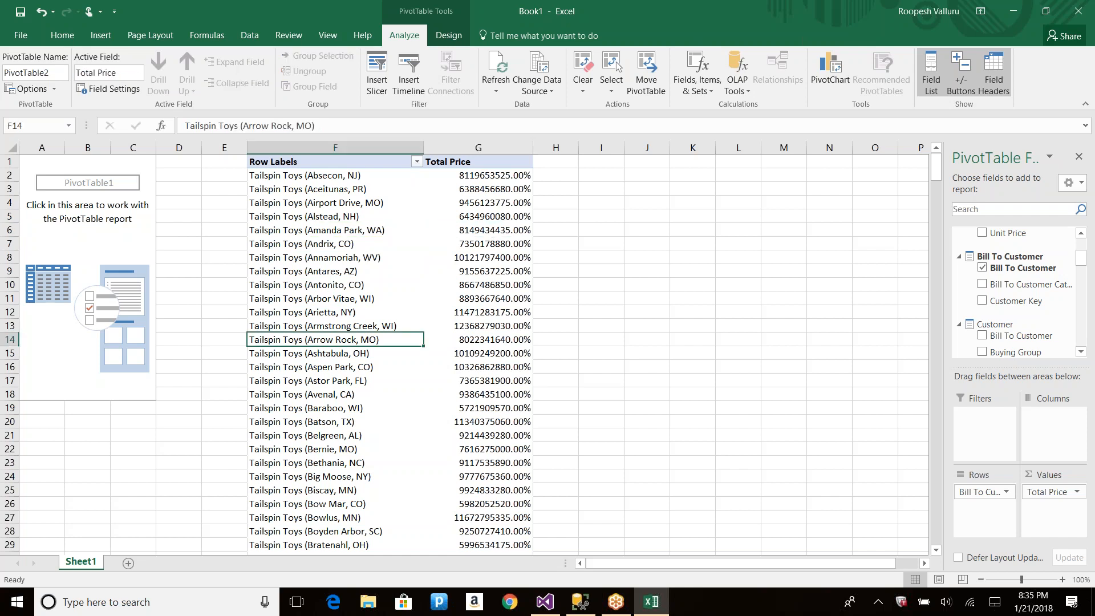
Examine the Total Price value for Tailspin Toys (Arrow Rock, MO) and the PivotTable's Sale fields alongside the associated measure group setting in Visual Studio.
left_click(505, 339)
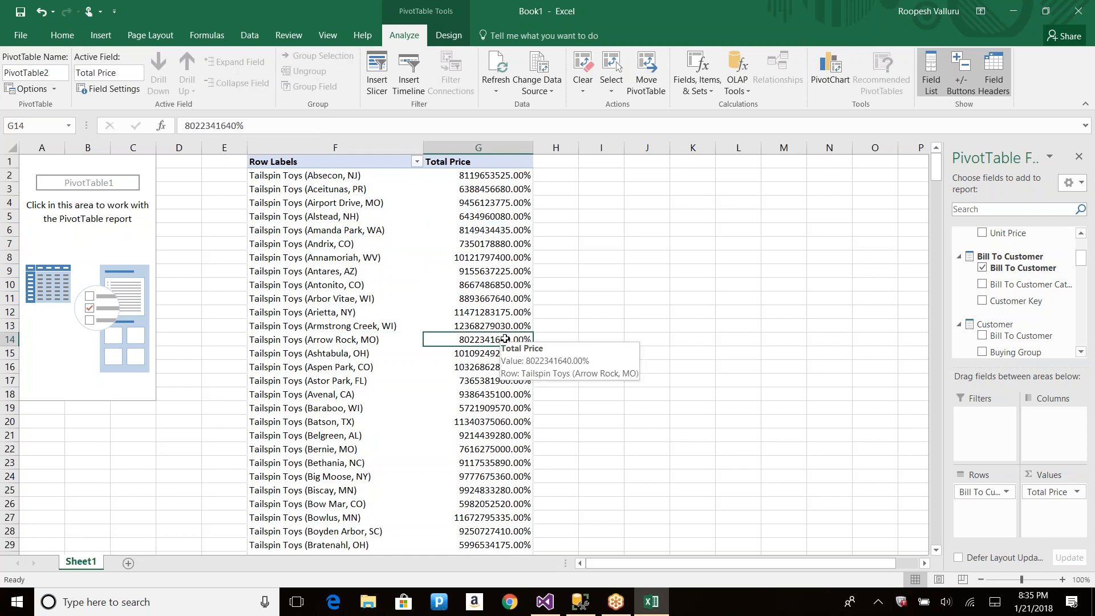
key("alt+Tab")
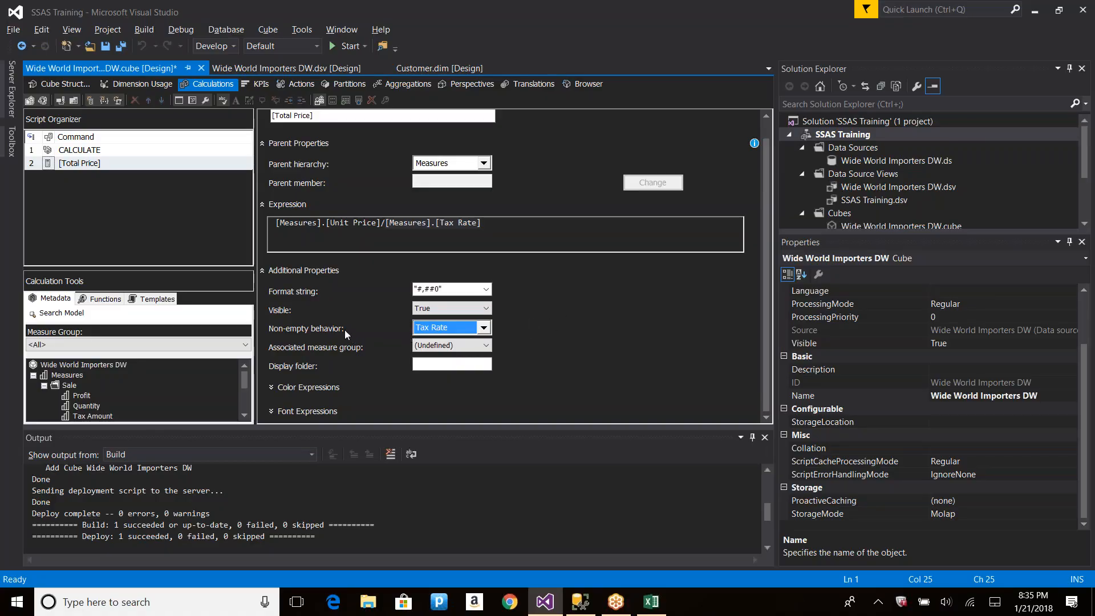
left_click(484, 348)
key("alt+Tab")
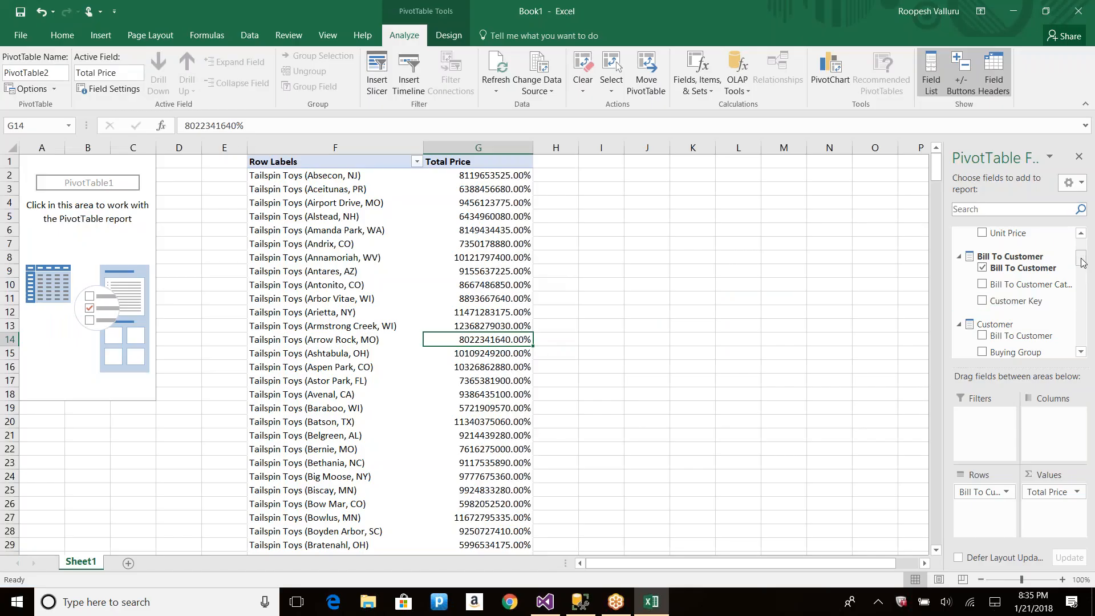
left_click_drag(1083, 260, 1086, 247)
key("alt+Tab")
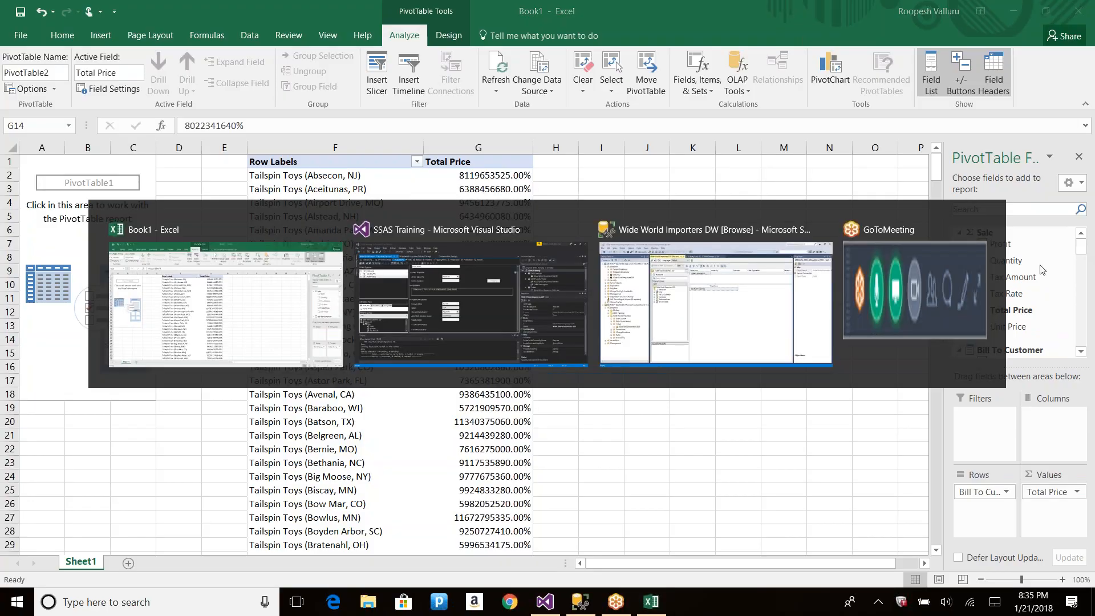
Locate Total Price among the measures in Visual Studio's cube browser and inspect the Sale measure group in the cube structure.
left_click(567, 86)
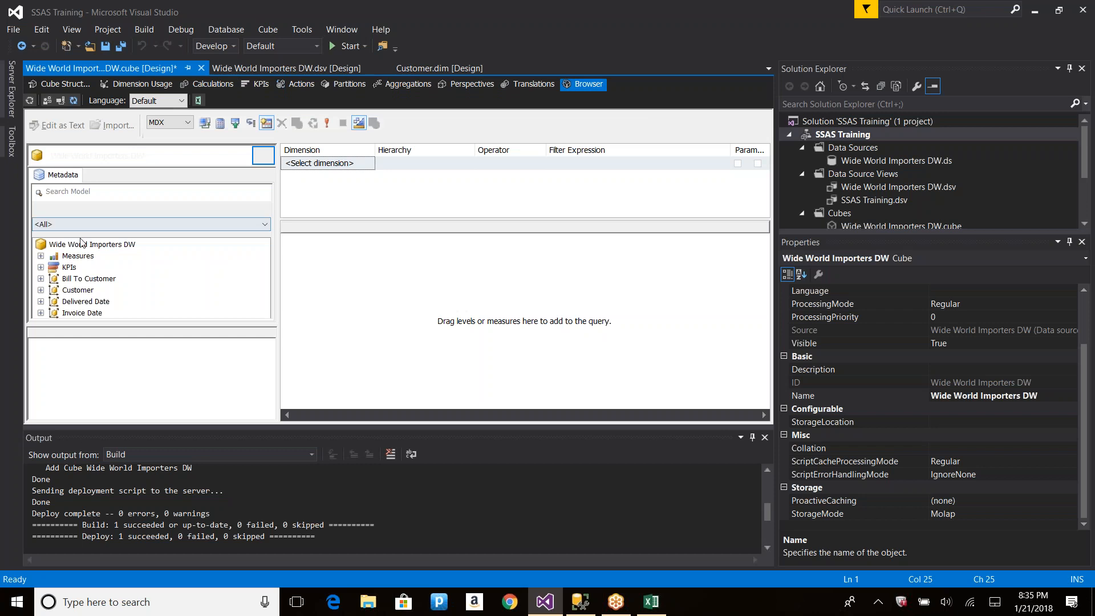
left_click(40, 256)
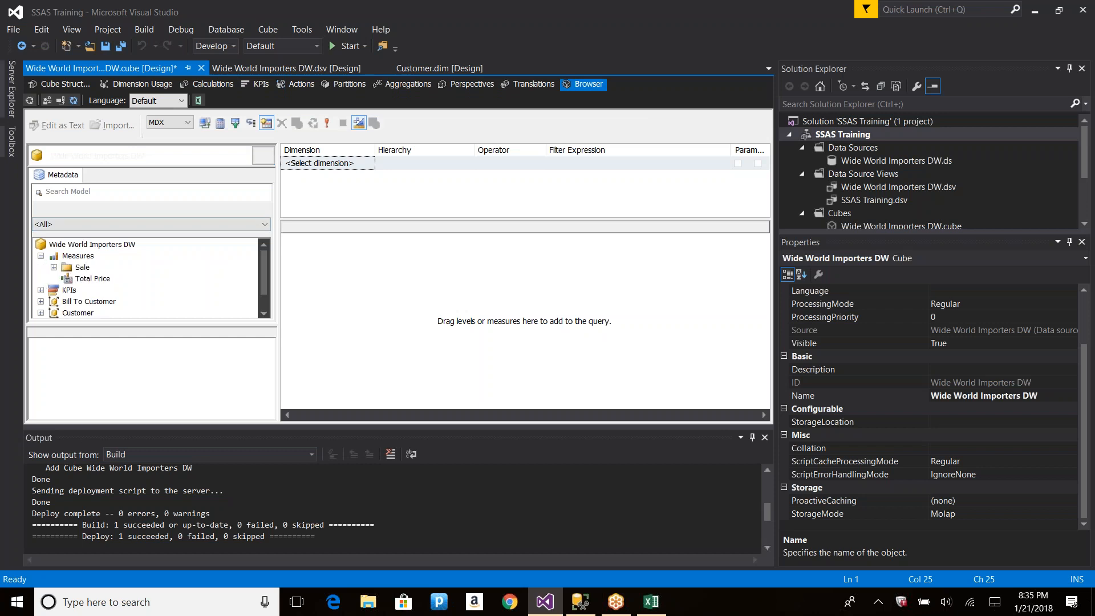
left_click(77, 279)
left_click(765, 438)
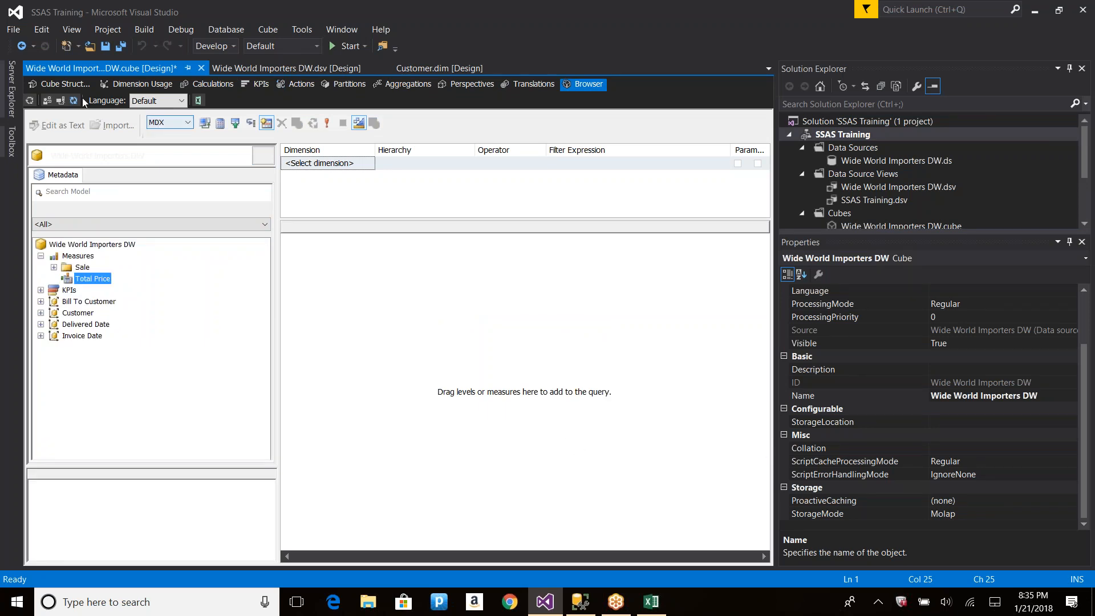
left_click(69, 84)
left_click(31, 142)
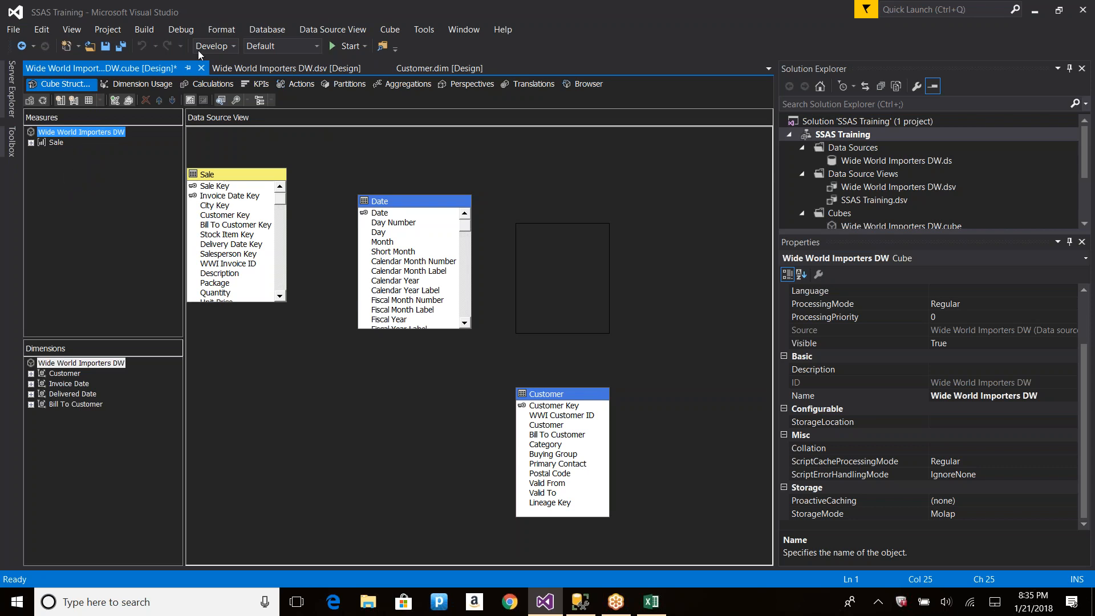
Set Total Price's associated measure group to Sale and check the measure's placement in the cube browser.
left_click(228, 85)
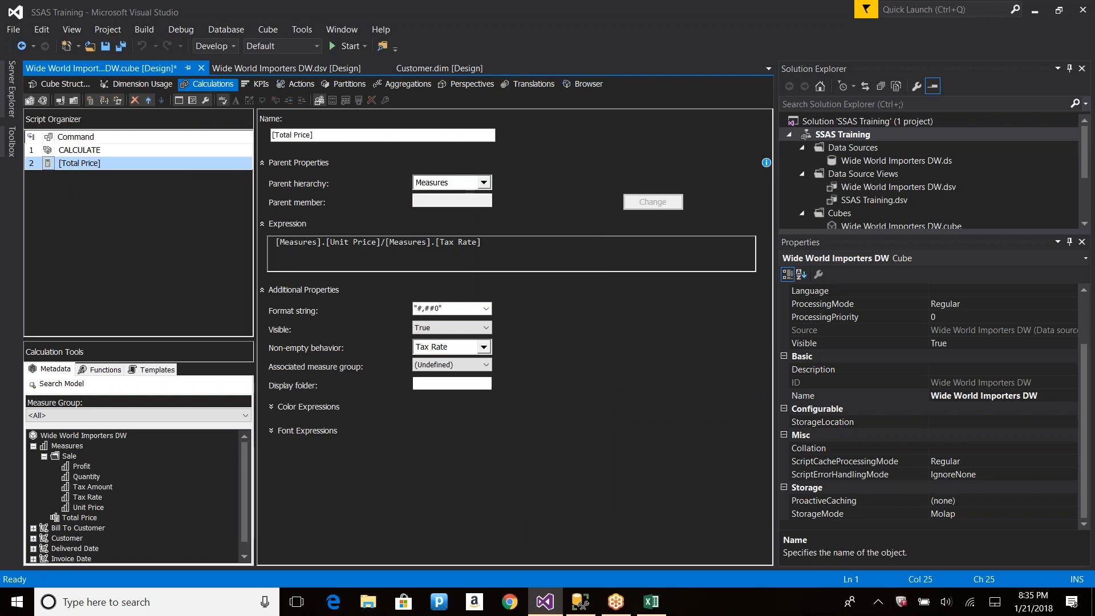
left_click(484, 365)
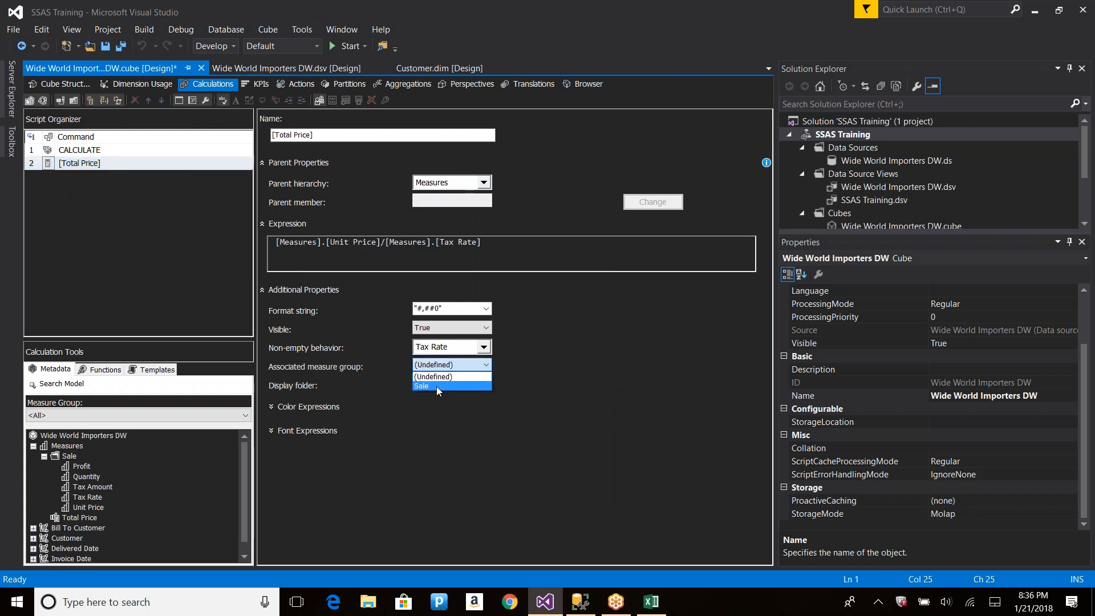
left_click(437, 385)
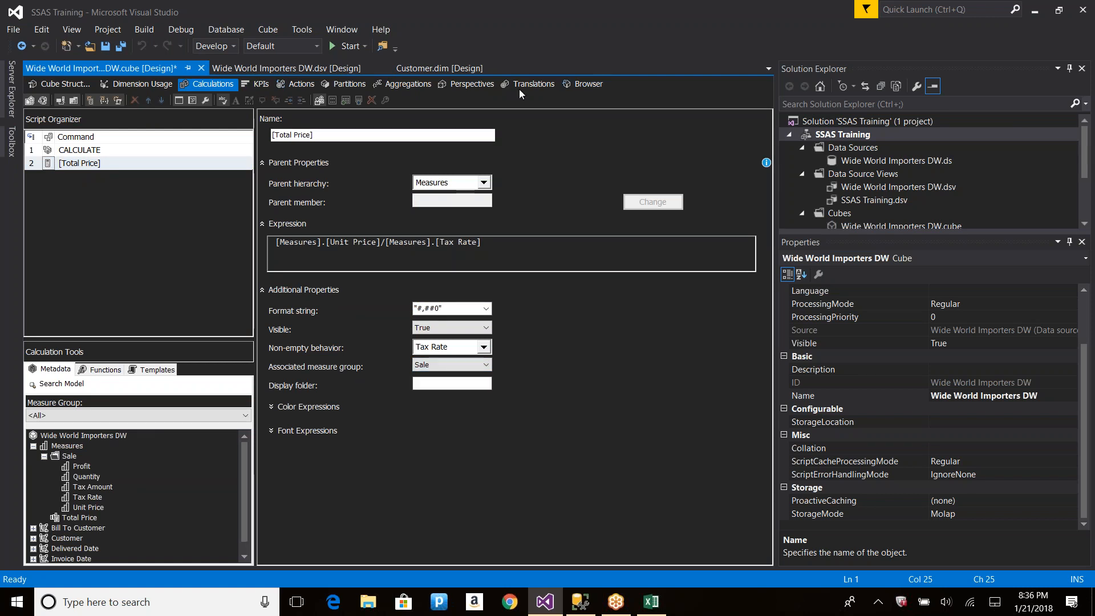
left_click(584, 84)
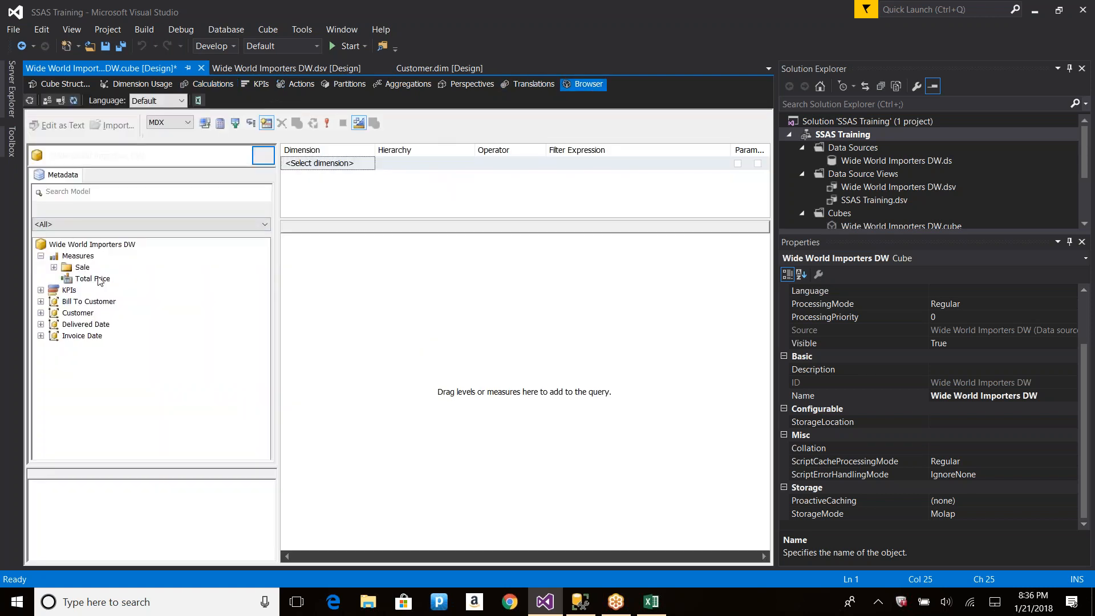
left_click(62, 84)
Set Total Price's display folder to Calculations and deploy the SSAS Training project.
left_click(209, 84)
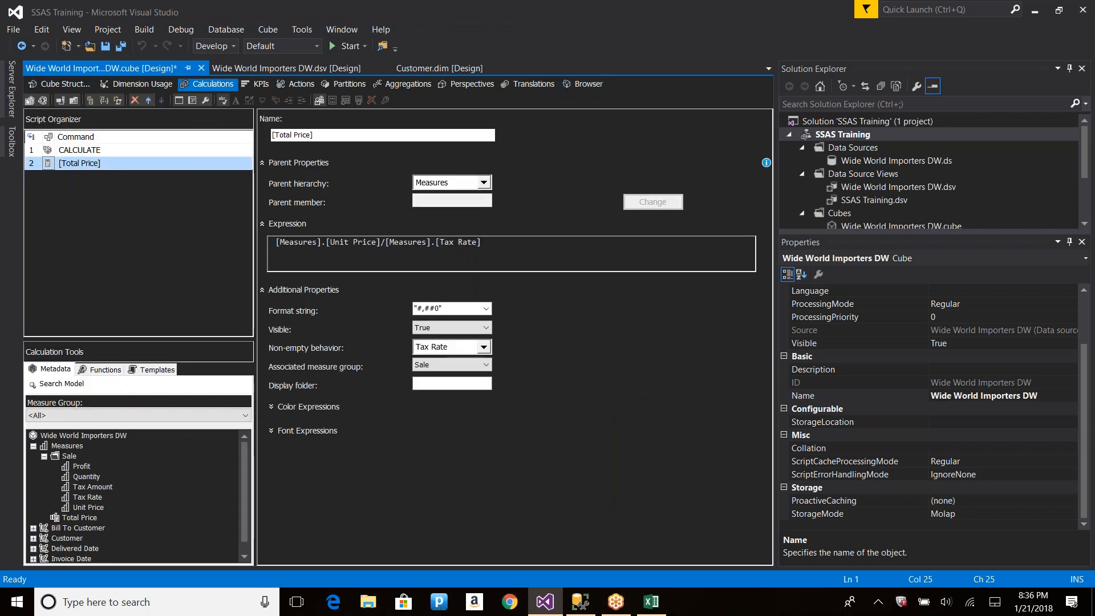
left_click(432, 385)
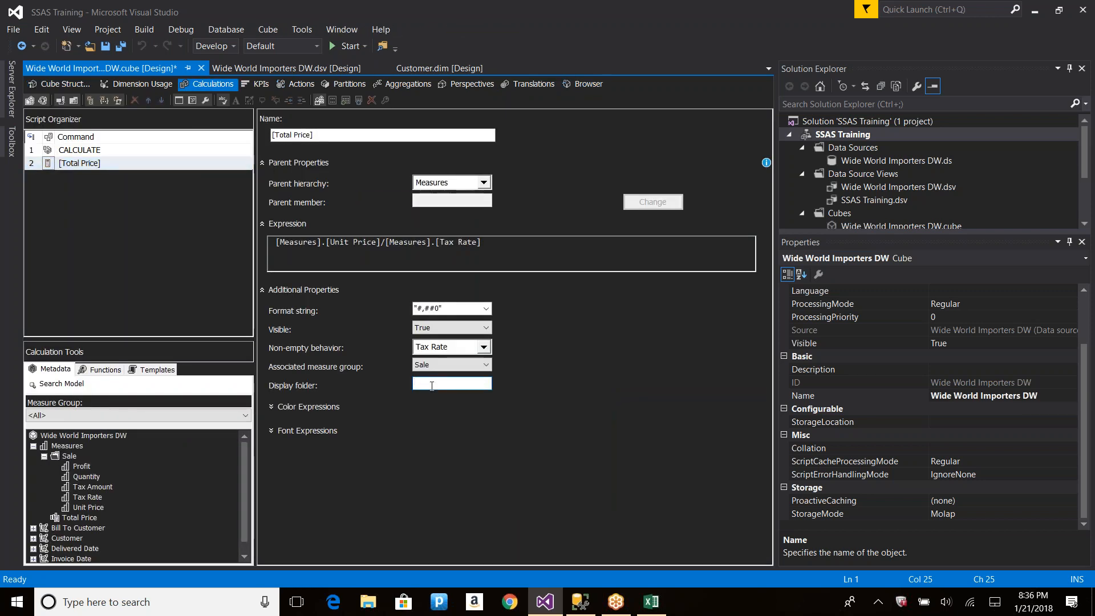
type("Calculations")
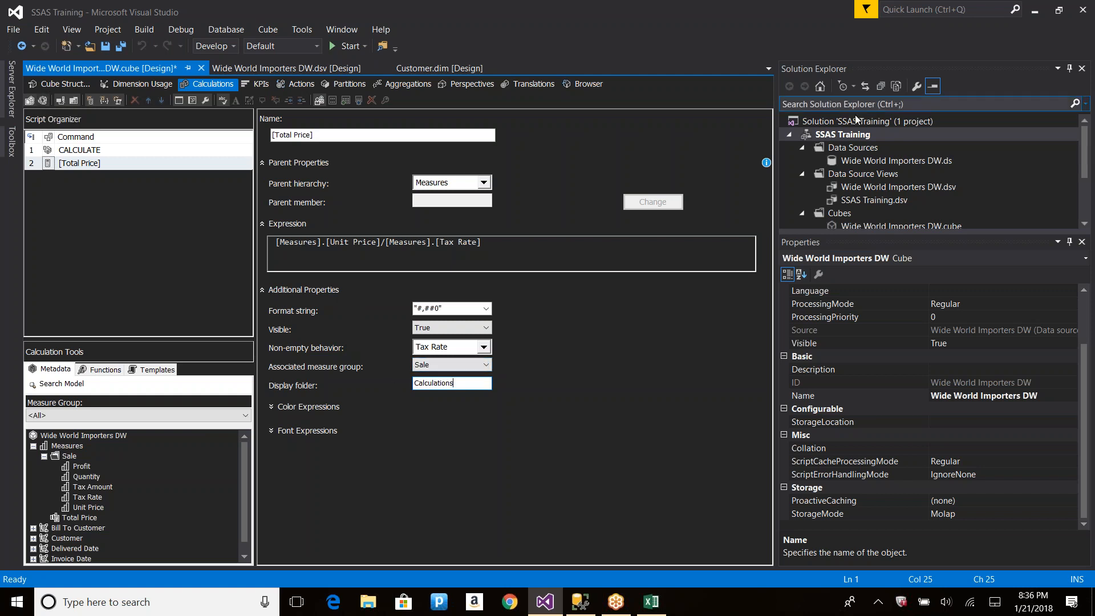
right_click(836, 137)
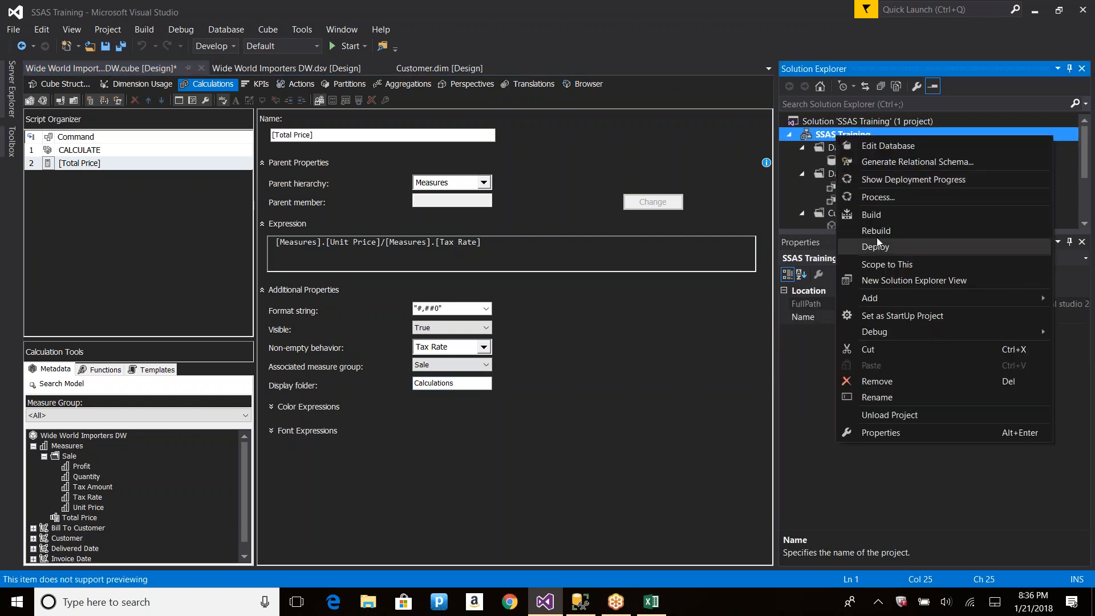
left_click(898, 246)
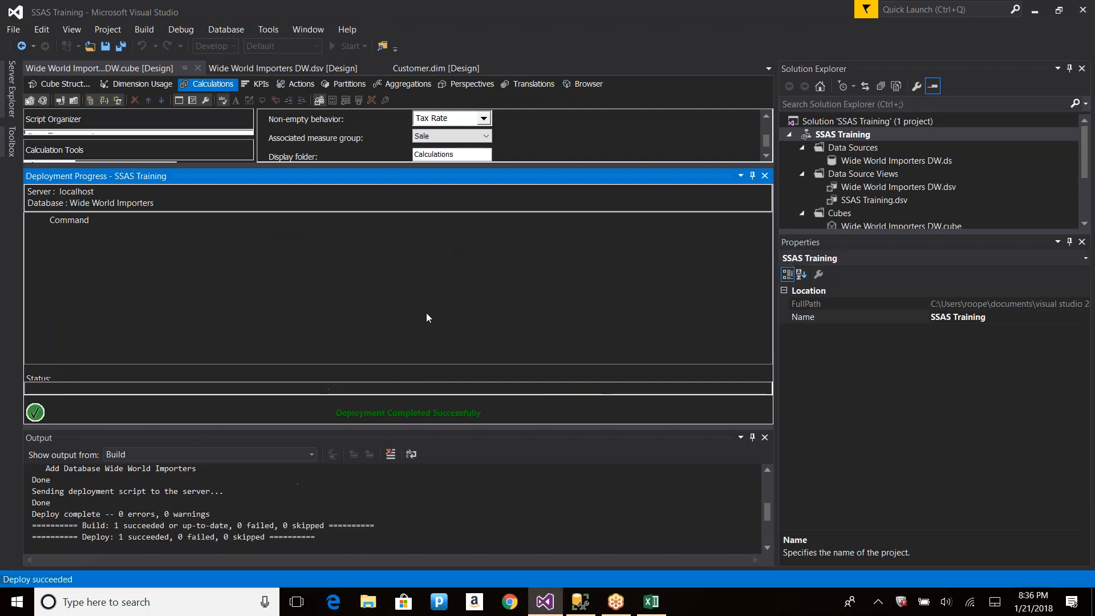
Browse the deployed cube's Sale measures and select Total Price inside the Calculations folder.
left_click(590, 84)
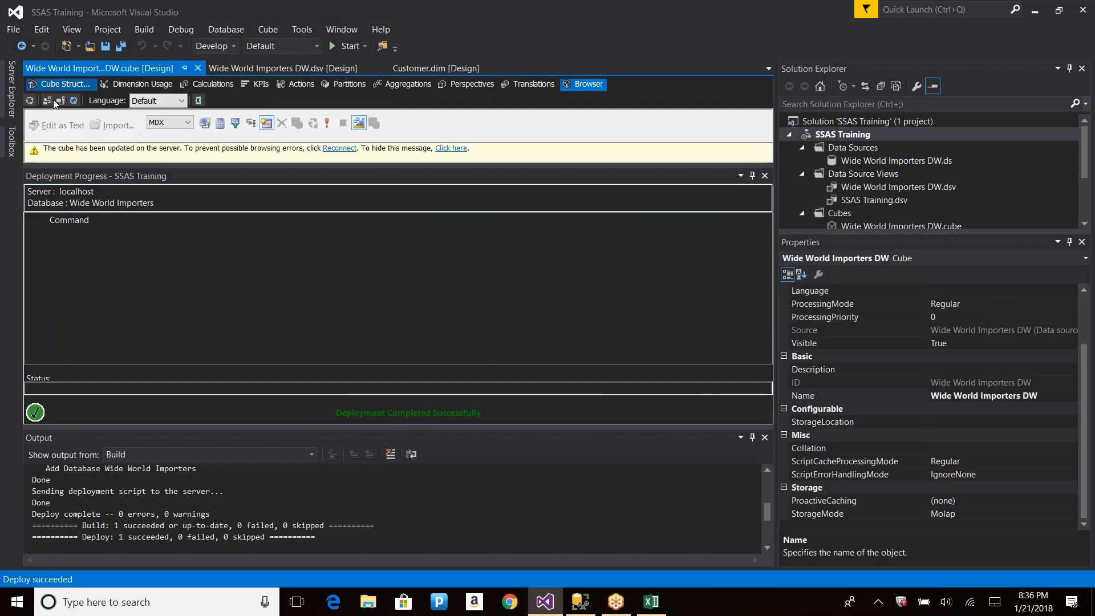
left_click(765, 176)
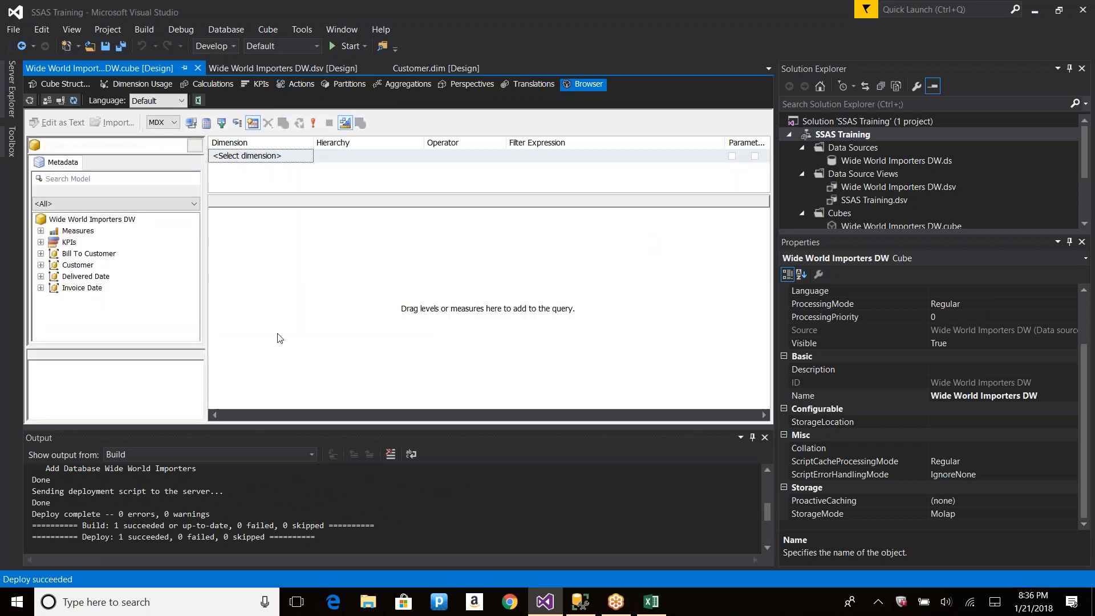
left_click(41, 231)
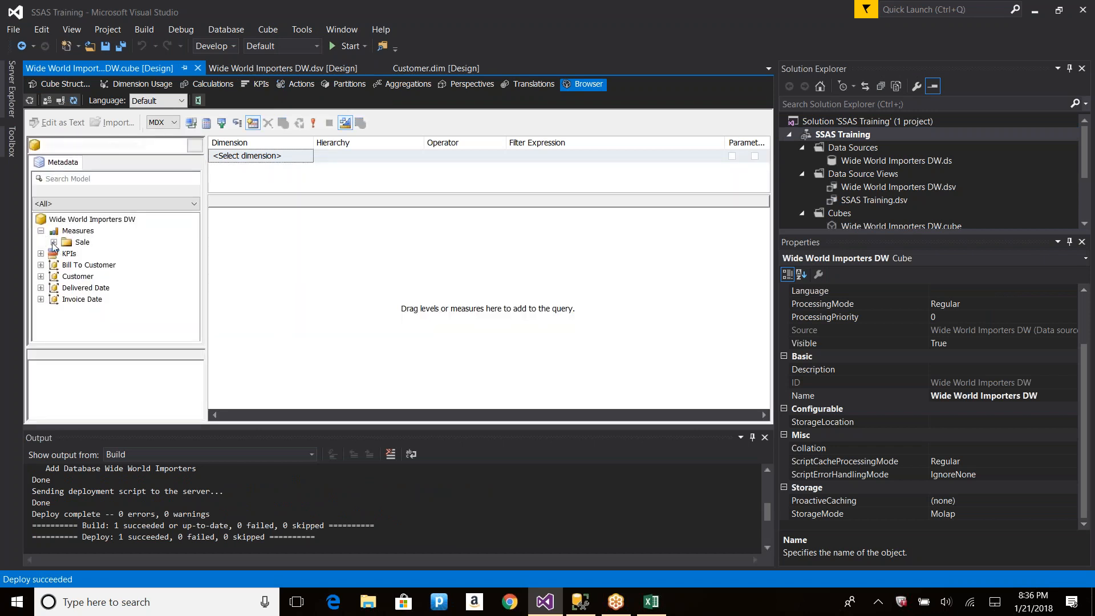
left_click(54, 243)
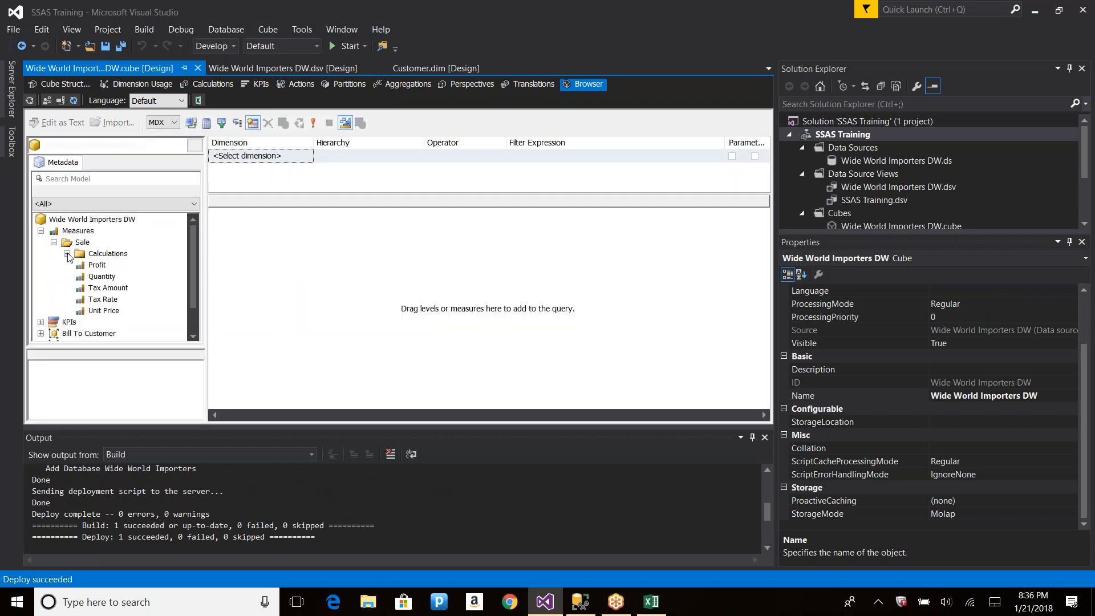
left_click(67, 253)
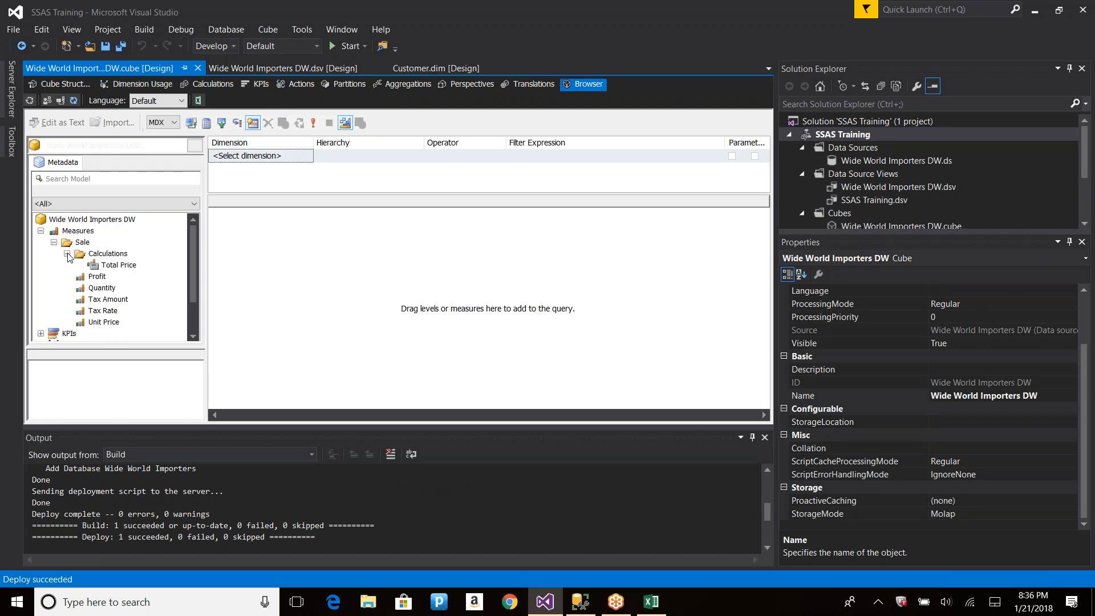
left_click(128, 265)
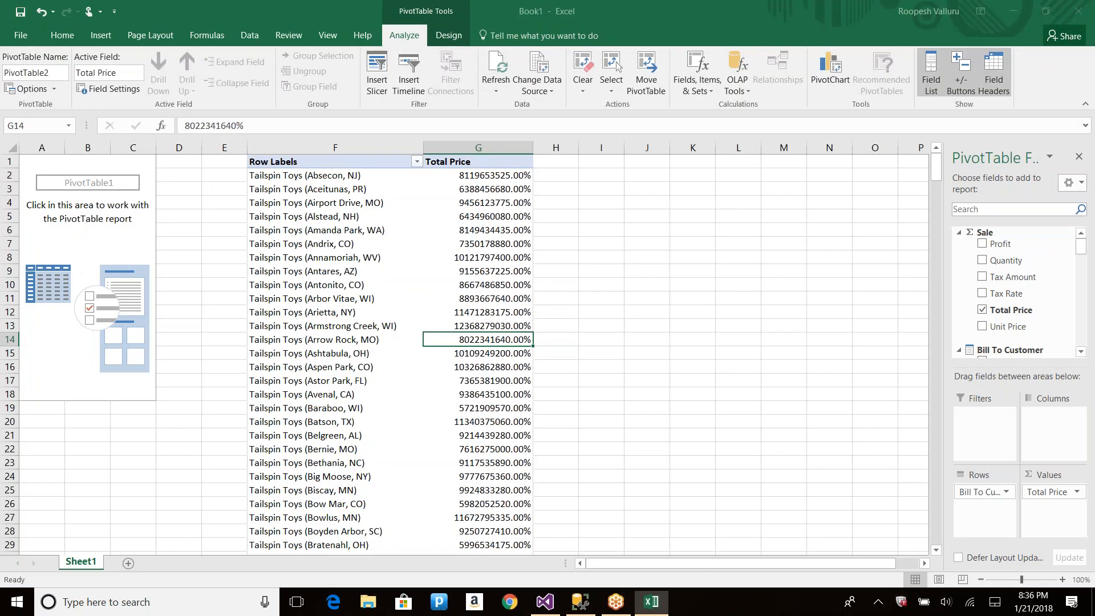
Switch to Excel, refresh the PivotTable, and examine the Total Price values and the Calculations folder under Sale.
left_click(376, 203)
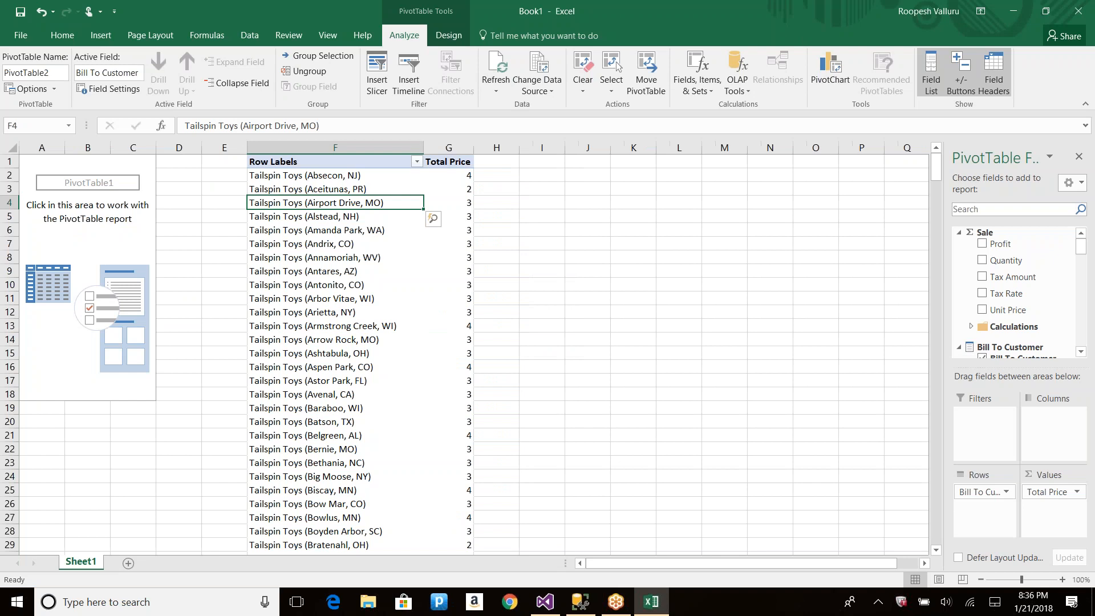
left_click(463, 174)
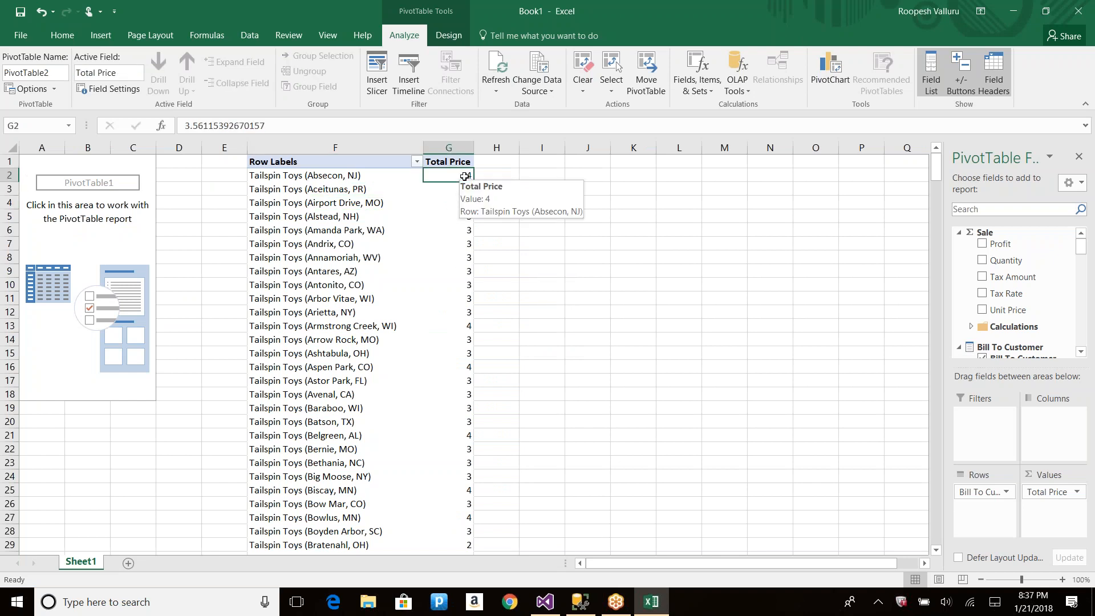
scroll(454, 288, "down", 20)
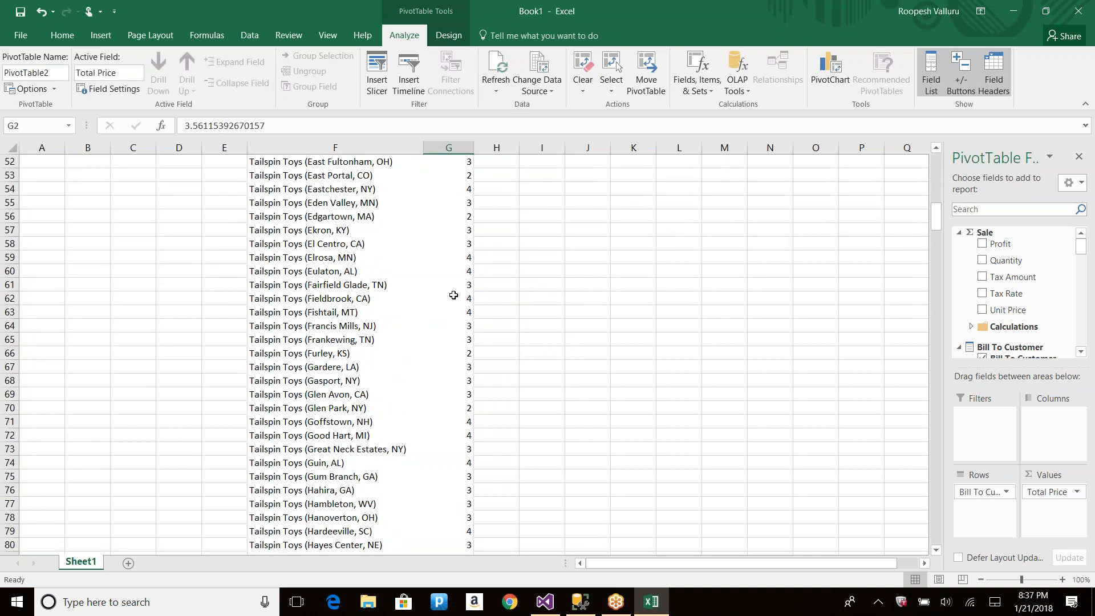
scroll(470, 284, "down", 20)
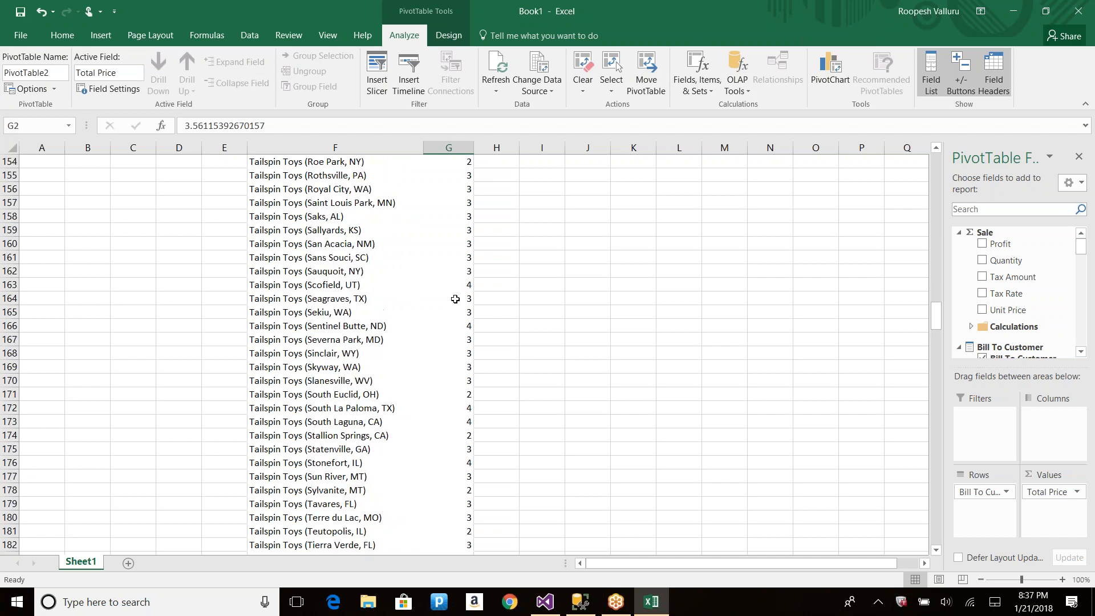
scroll(454, 299, "down", 5)
left_click_drag(936, 351, 928, 178)
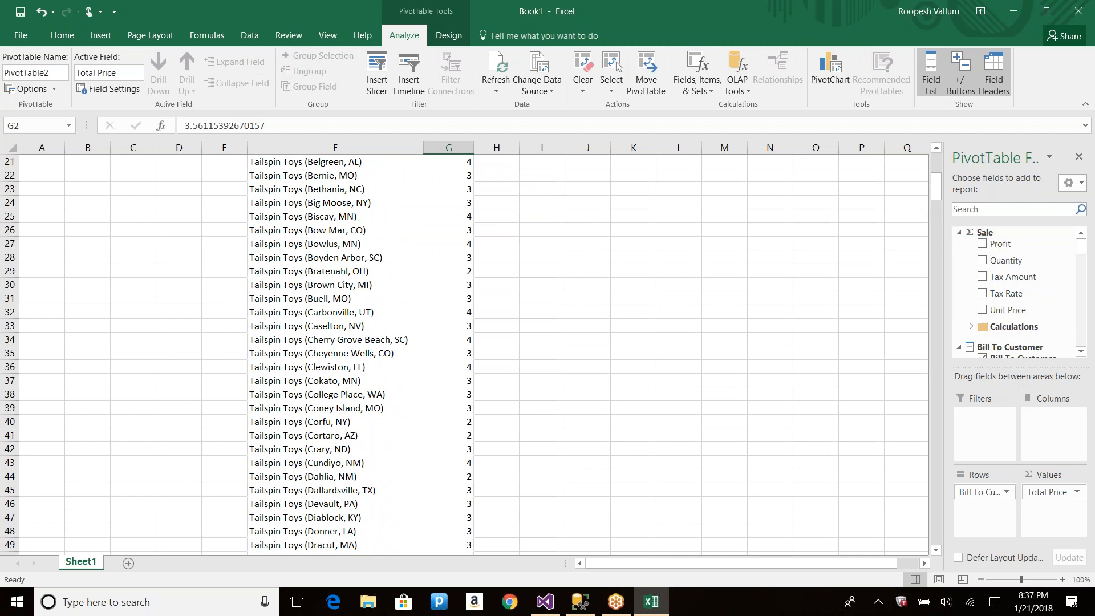
left_click(972, 330)
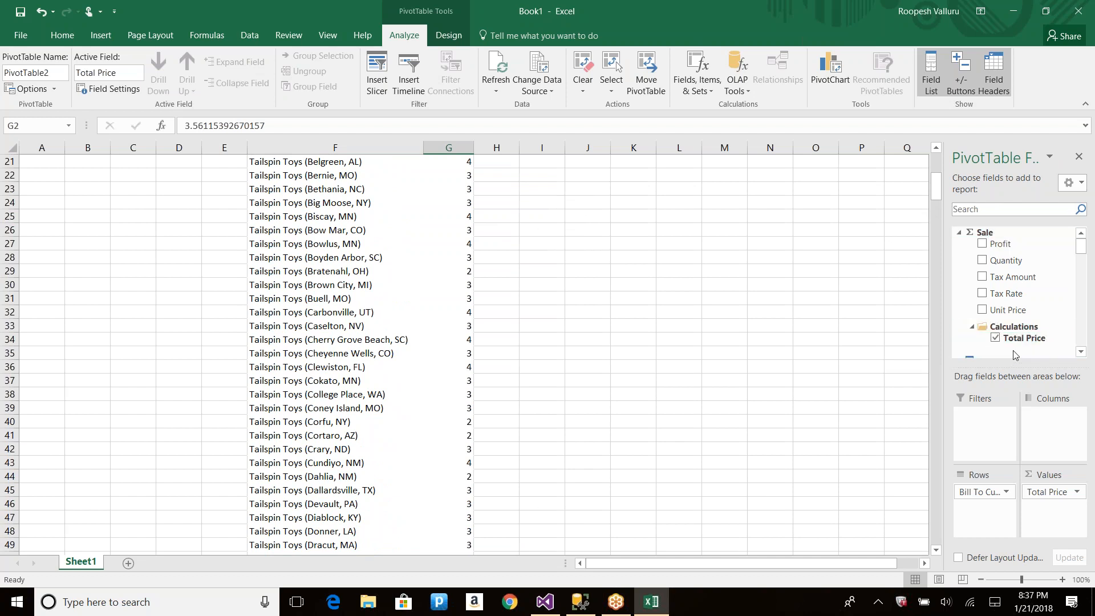
Return to Total Price's calculation in Visual Studio, expand its color and font expressions, and open the fore color expression for editing.
key("alt+Tab")
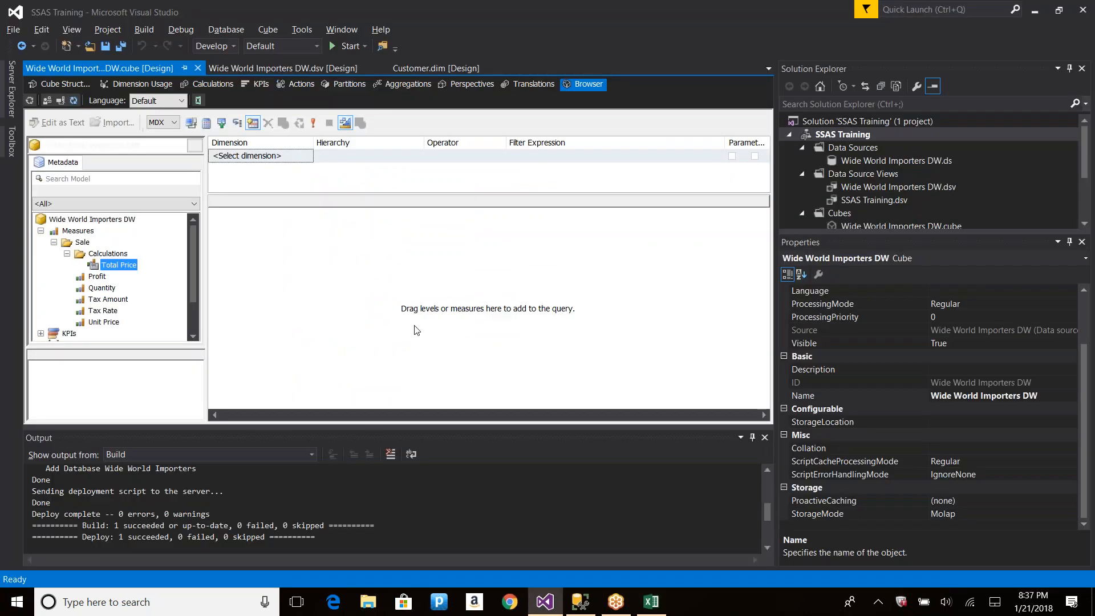
left_click(212, 84)
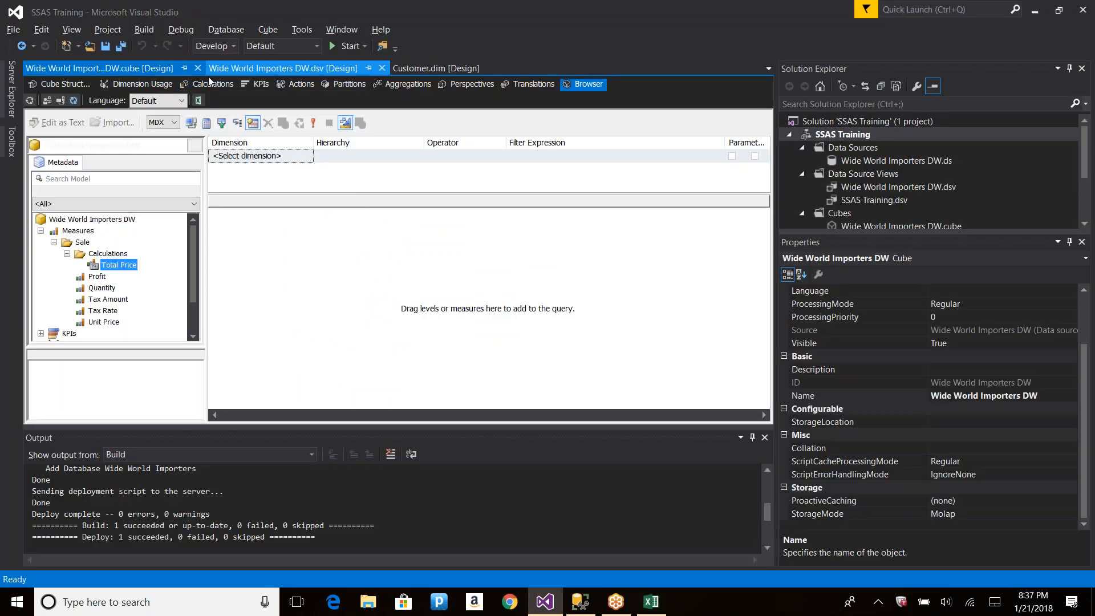
left_click(764, 437)
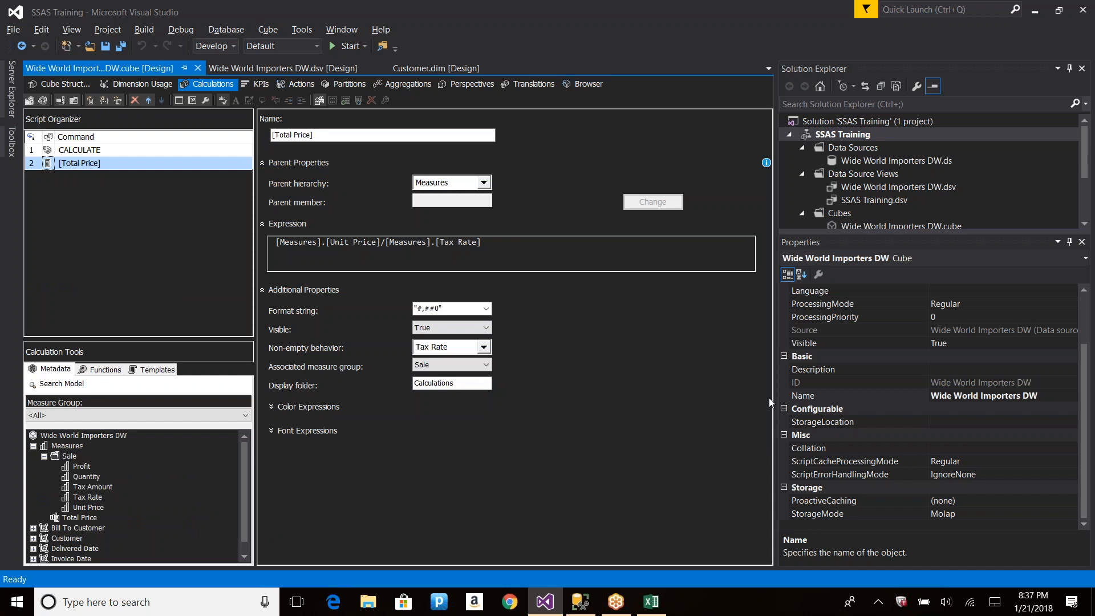
left_click(276, 410)
left_click(275, 410)
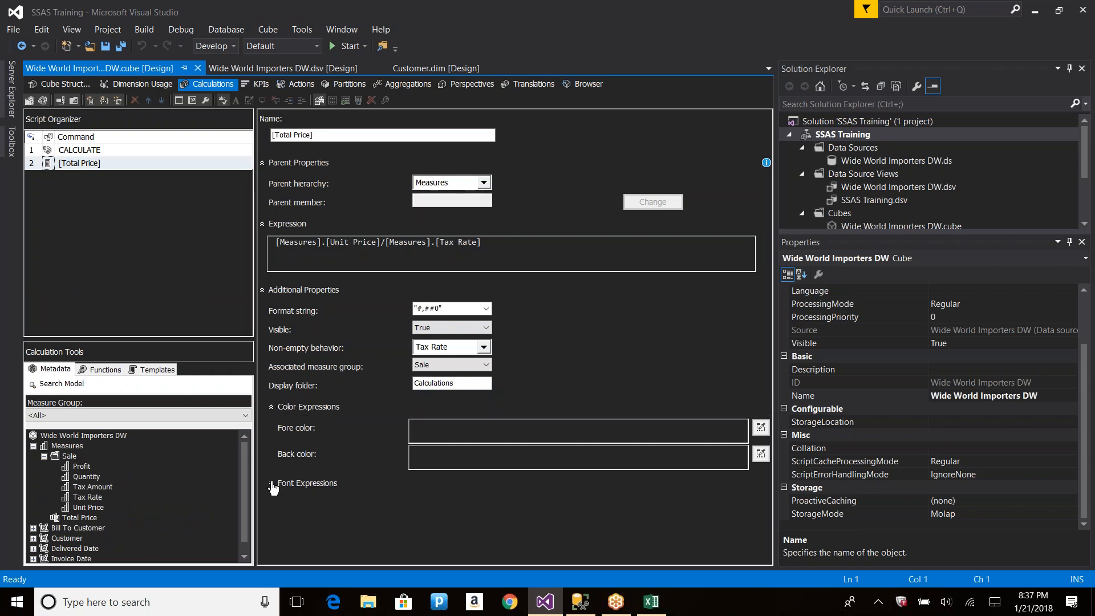
left_click(275, 485)
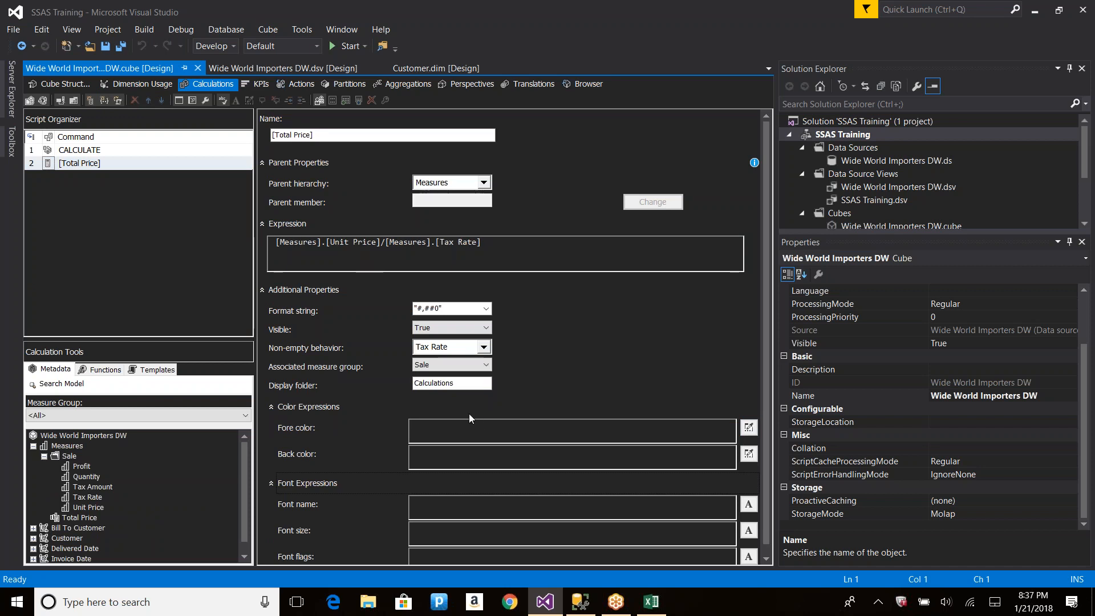
left_click(456, 431)
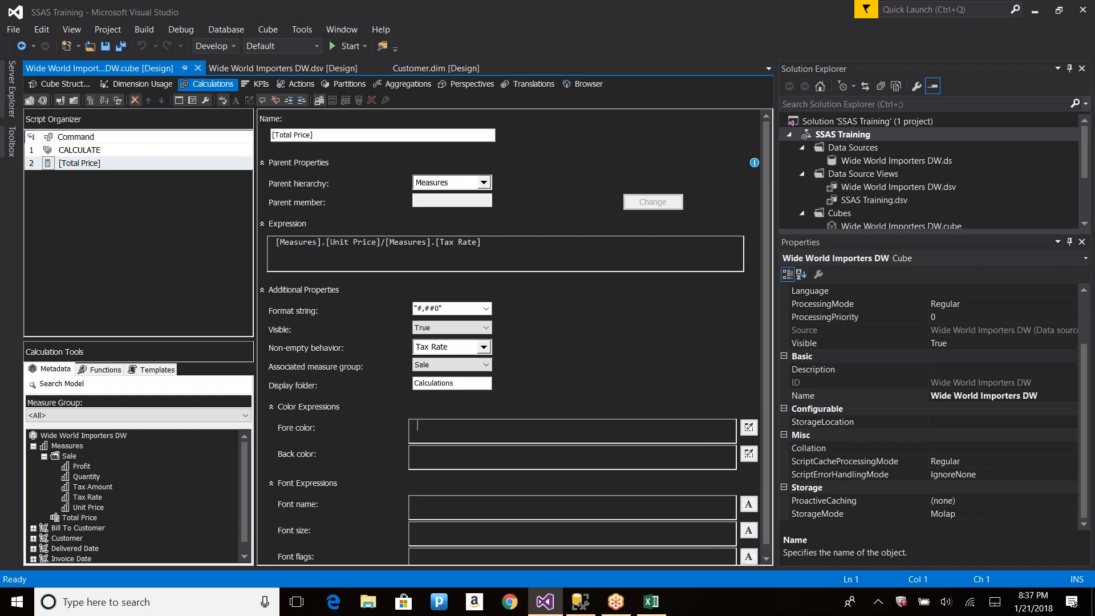
Set Total Price's fore color to white (16777215) and back color to black (0), and save the cube.
scroll(596, 425, "down", 1)
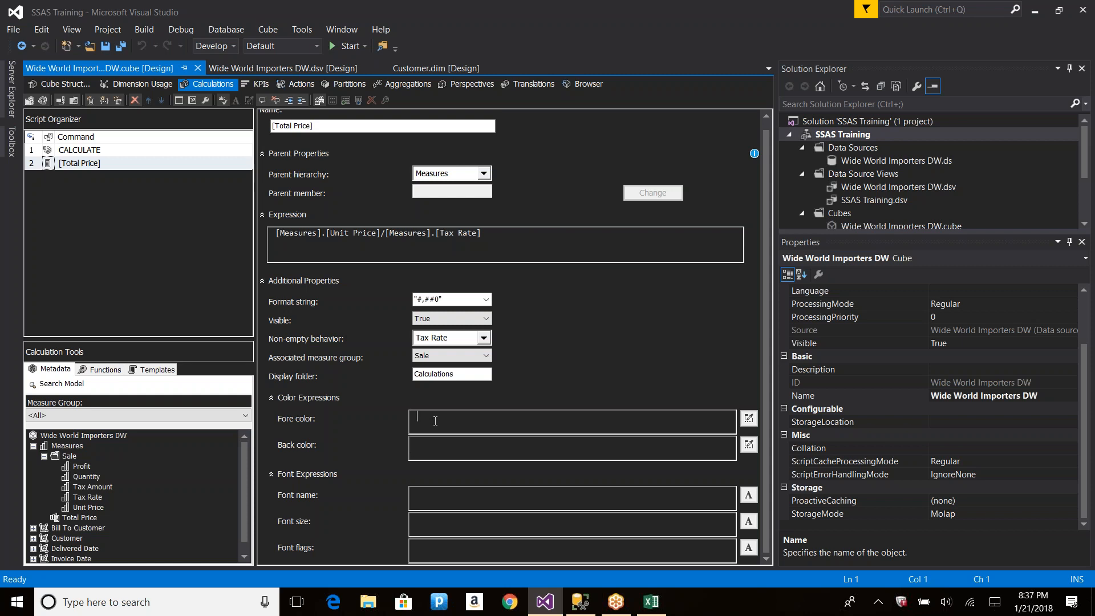
left_click(748, 418)
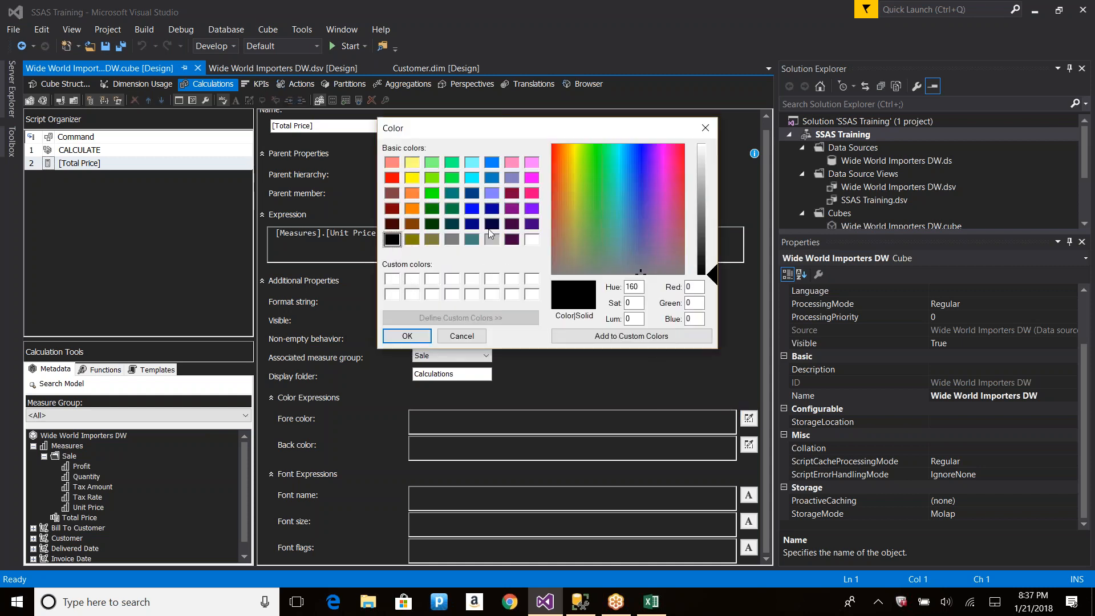
left_click(531, 239)
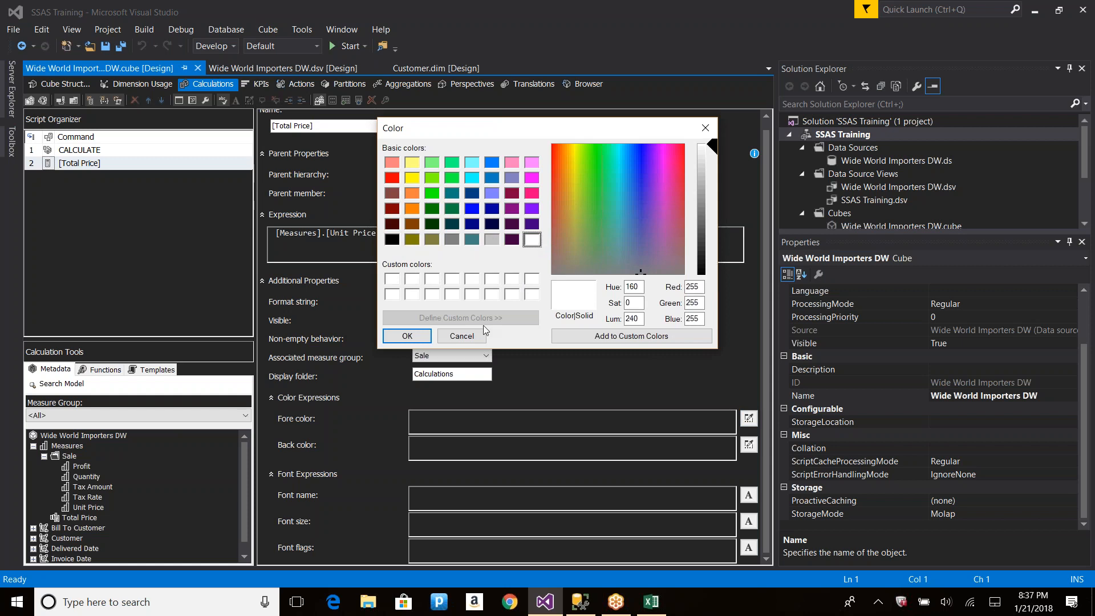
left_click(406, 336)
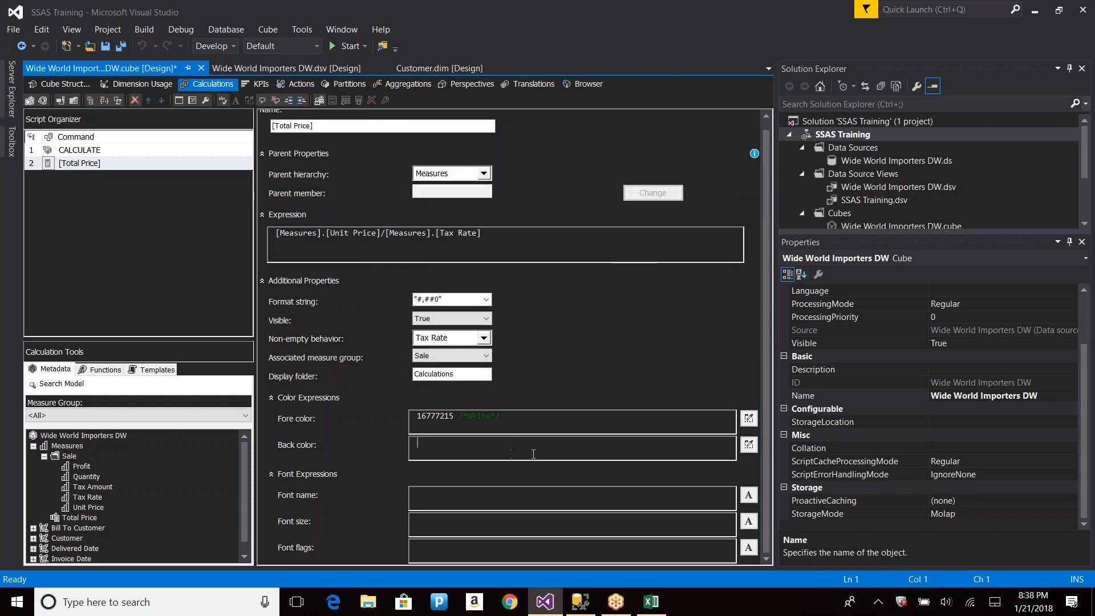
left_click(749, 444)
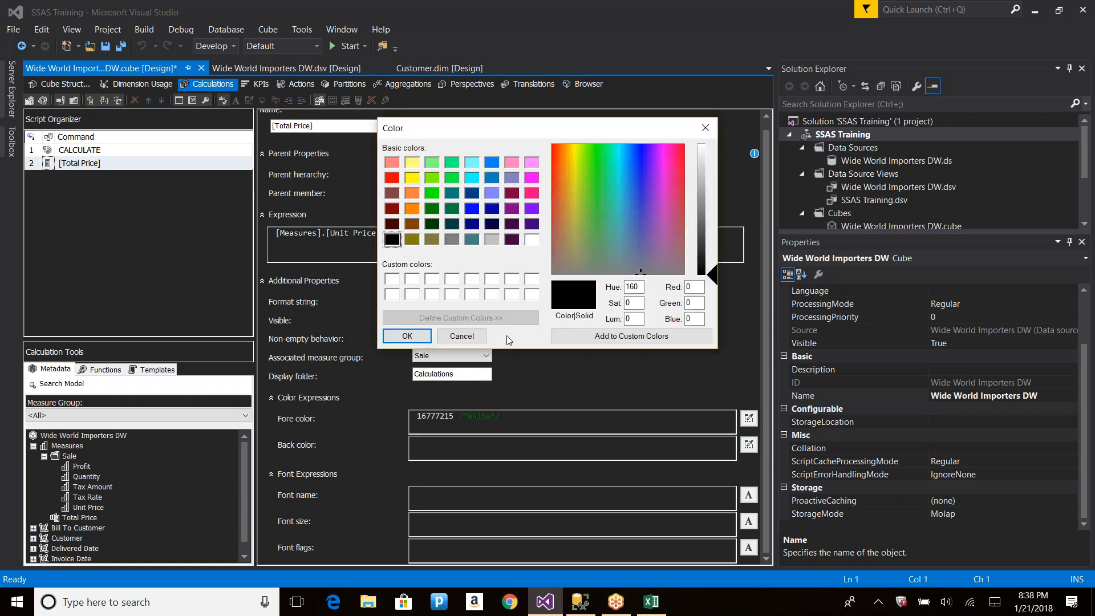
left_click(407, 336)
key("ctrl+s")
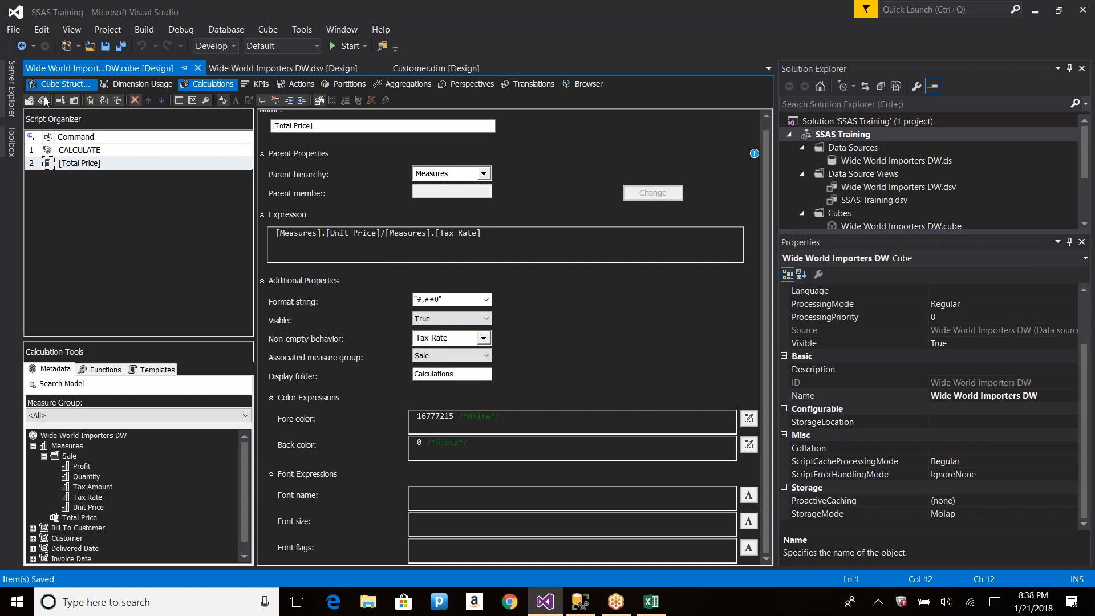
Deploy the SSAS Training project, then switch to Excel and refresh the PivotTable to view the Total Price colors.
right_click(853, 138)
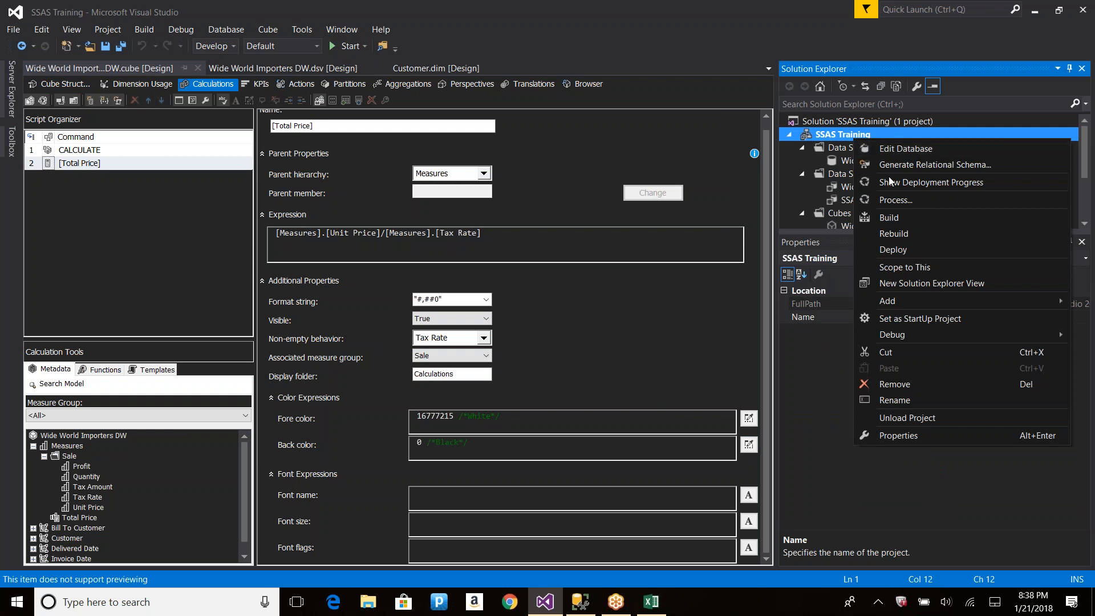
left_click(892, 250)
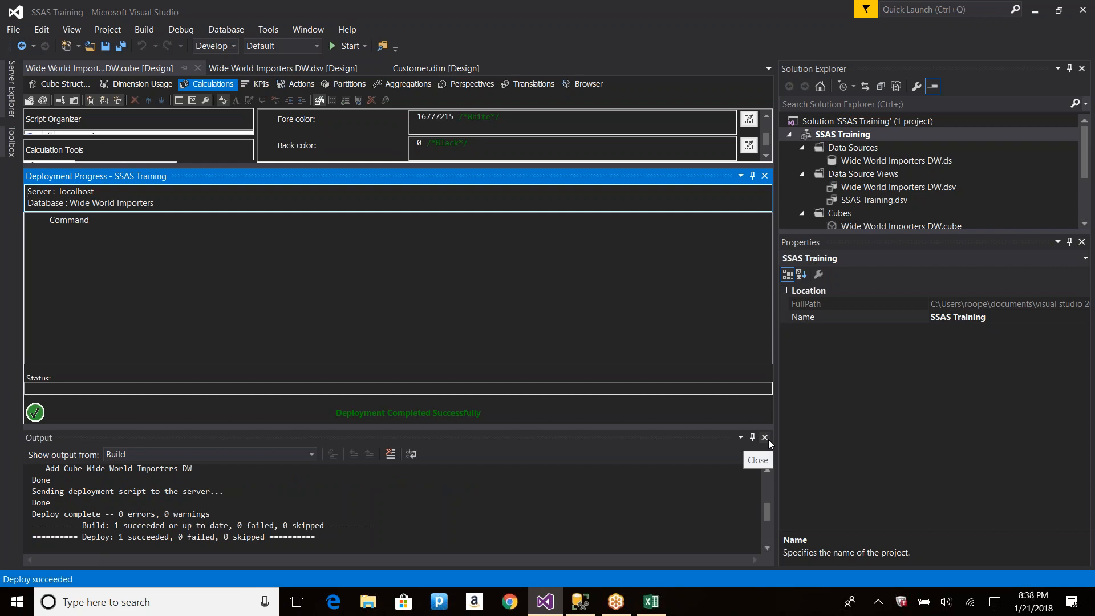
key("alt+Tab")
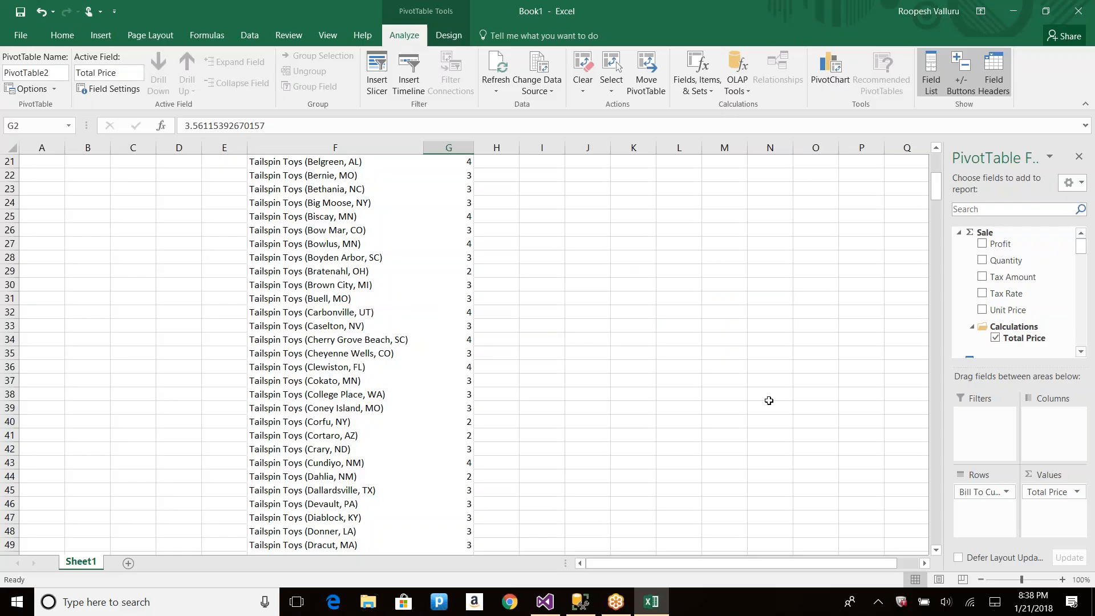
left_click(501, 67)
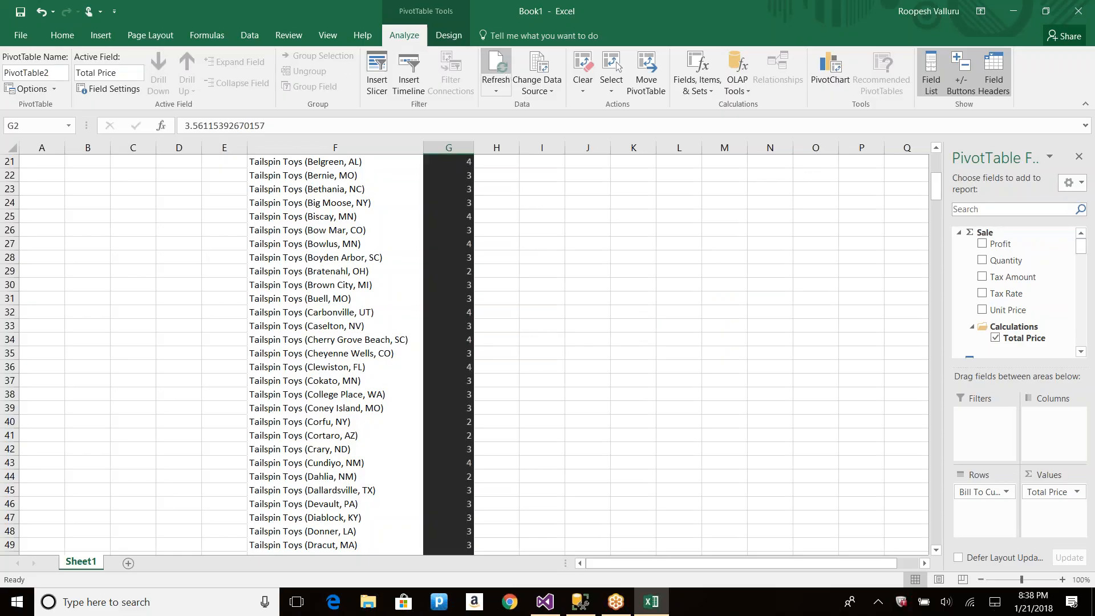
scroll(464, 297, "up", 7)
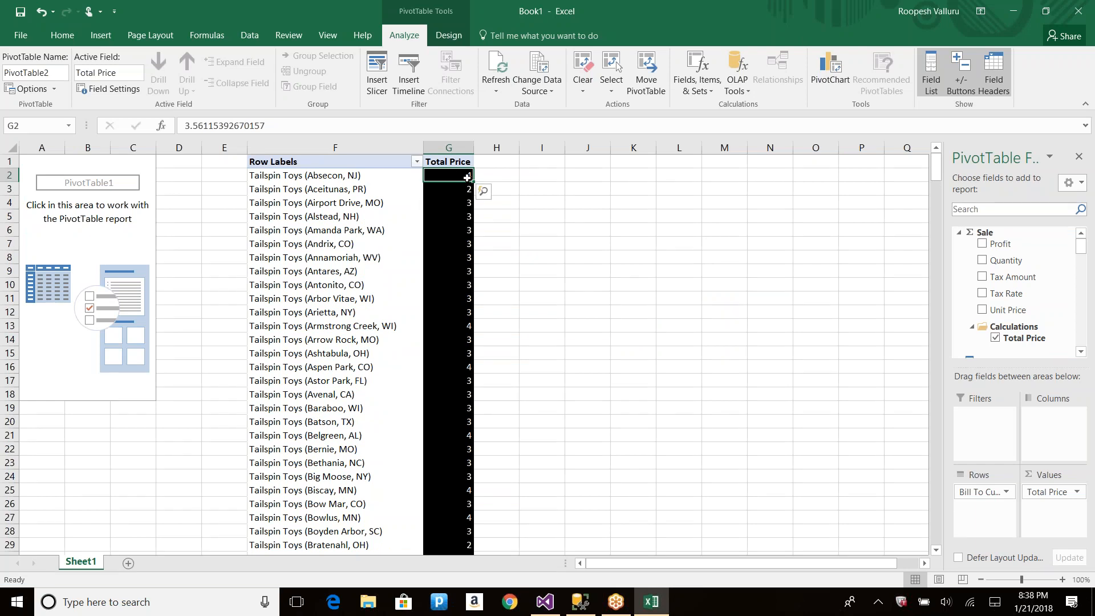
Return to Visual Studio, close the output and deployment progress views, and look at the back color choices without picking one.
left_click(545, 602)
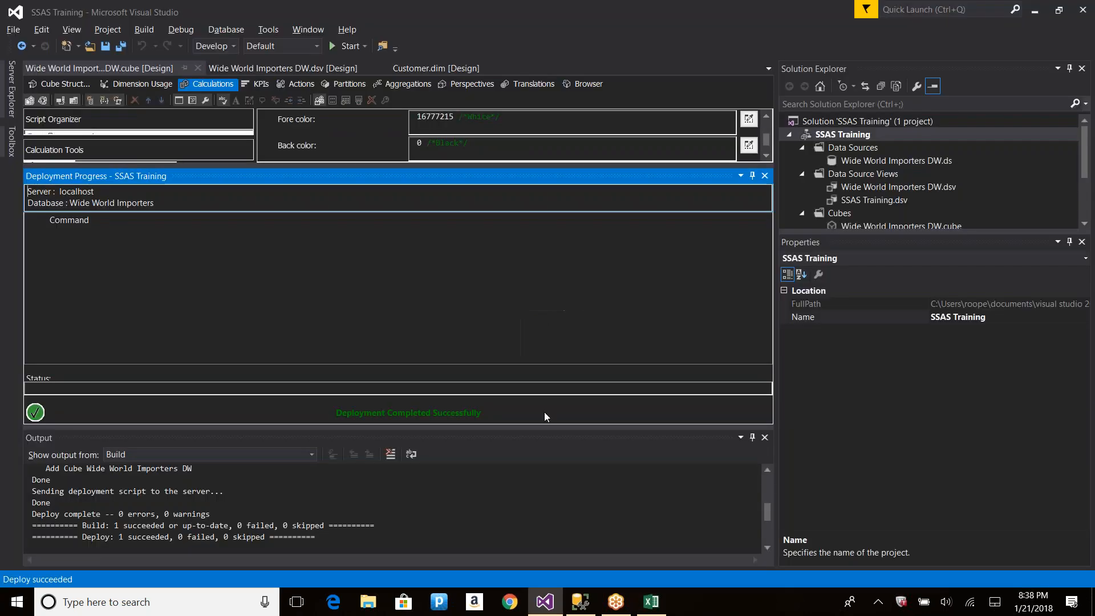
left_click(765, 437)
left_click(765, 318)
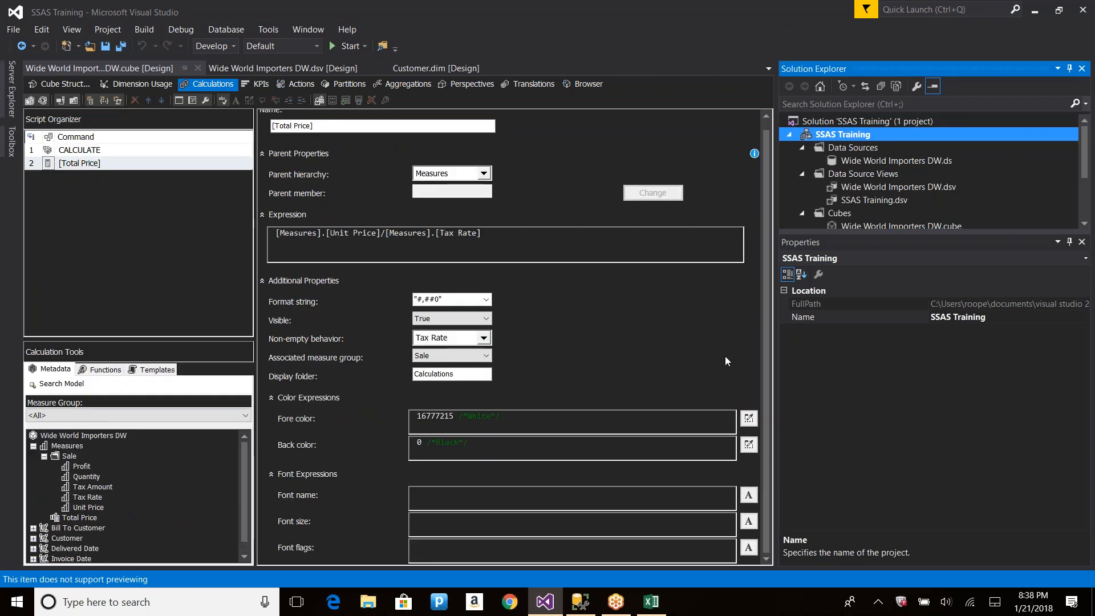
left_click(749, 445)
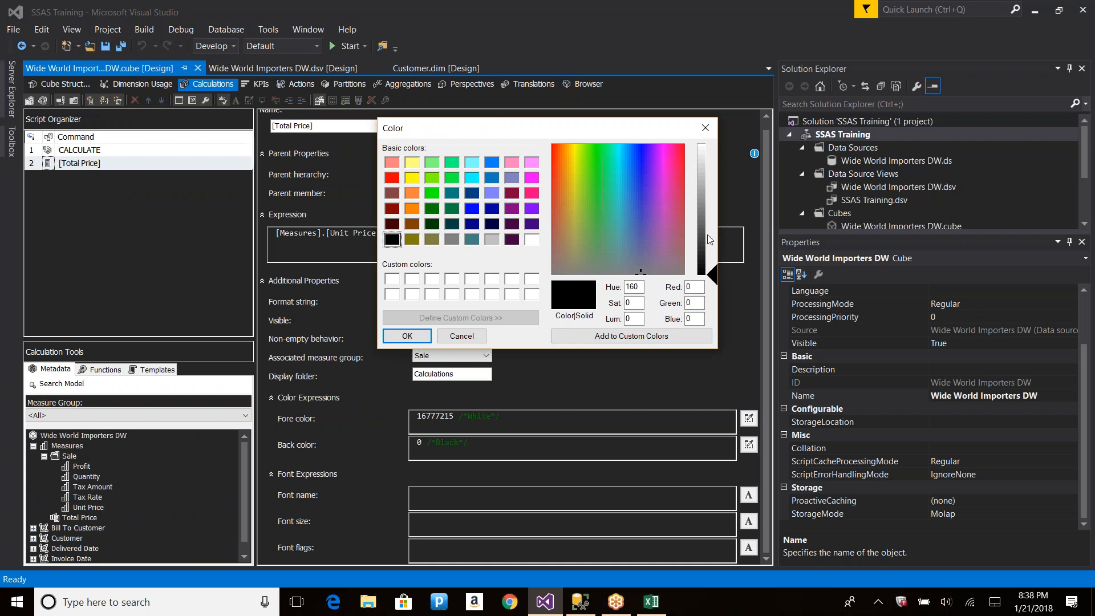
left_click(706, 129)
Start a conditional fore color expression for Total Price with CASE WHEN [Total Price] > 4, checking the PivotTable values in Excel for the threshold.
left_click(506, 420)
key("Home")
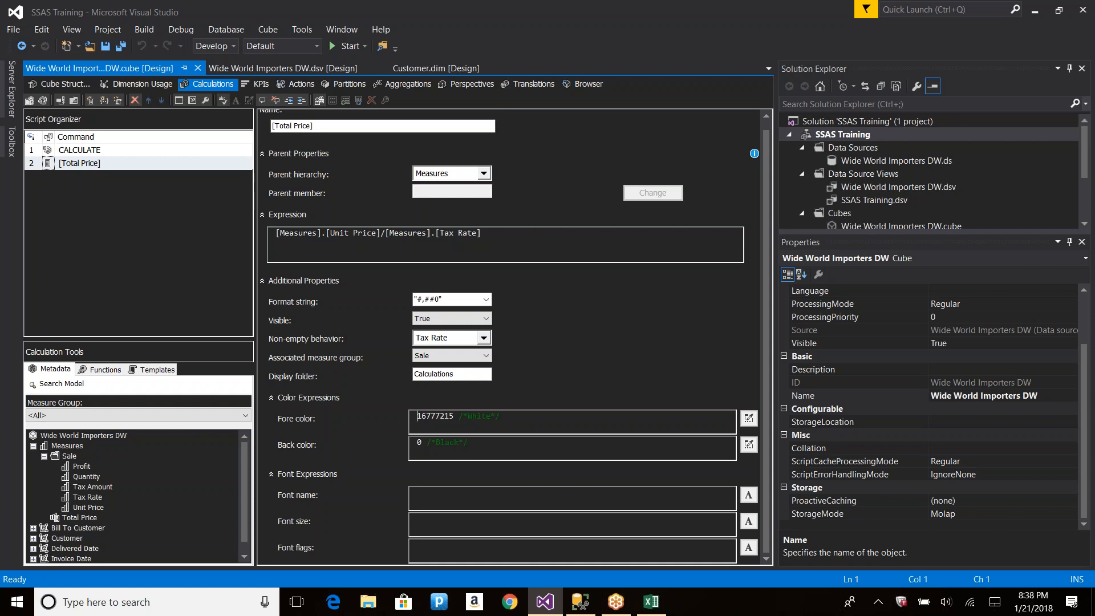
left_click_drag(315, 126, 242, 124)
key("ctrl+c")
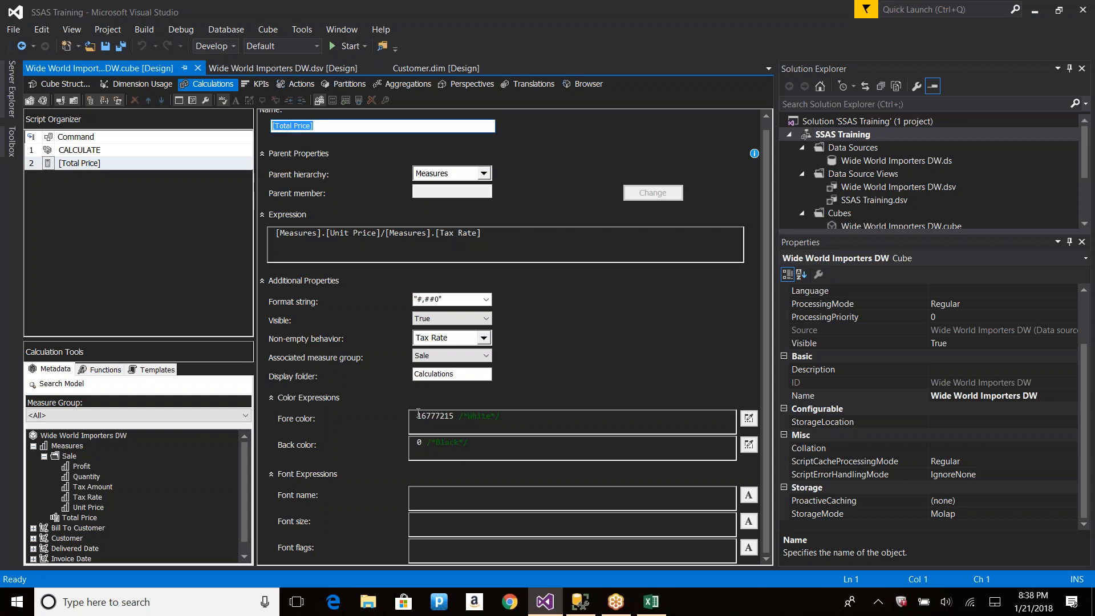
left_click(418, 413)
type("CASE WHEN")
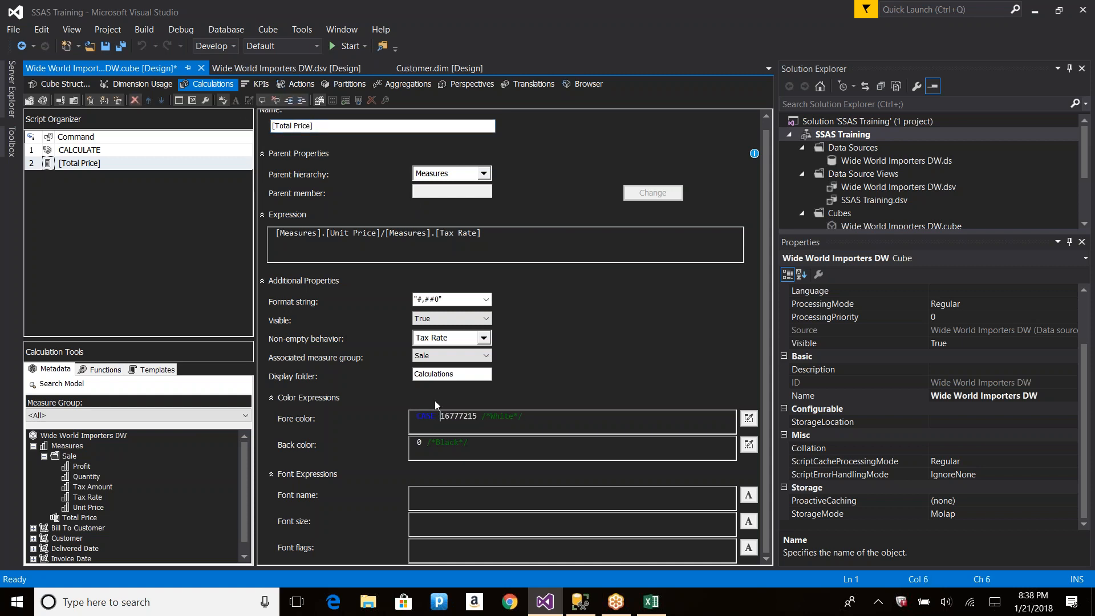
key("ctrl+v")
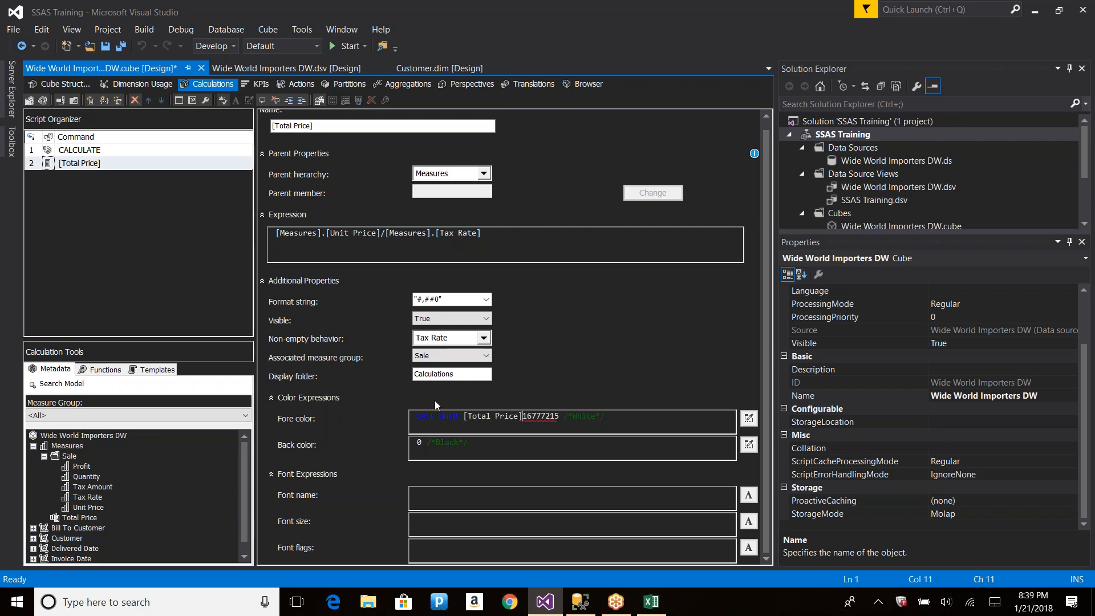
key("alt+Tab")
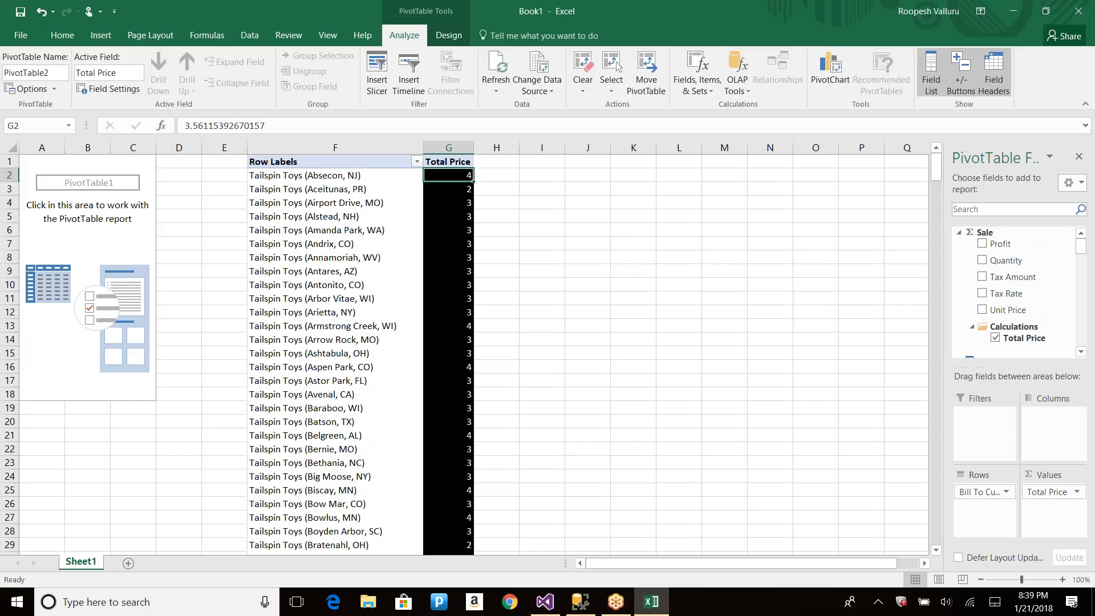
key("alt+Tab")
type("> 4")
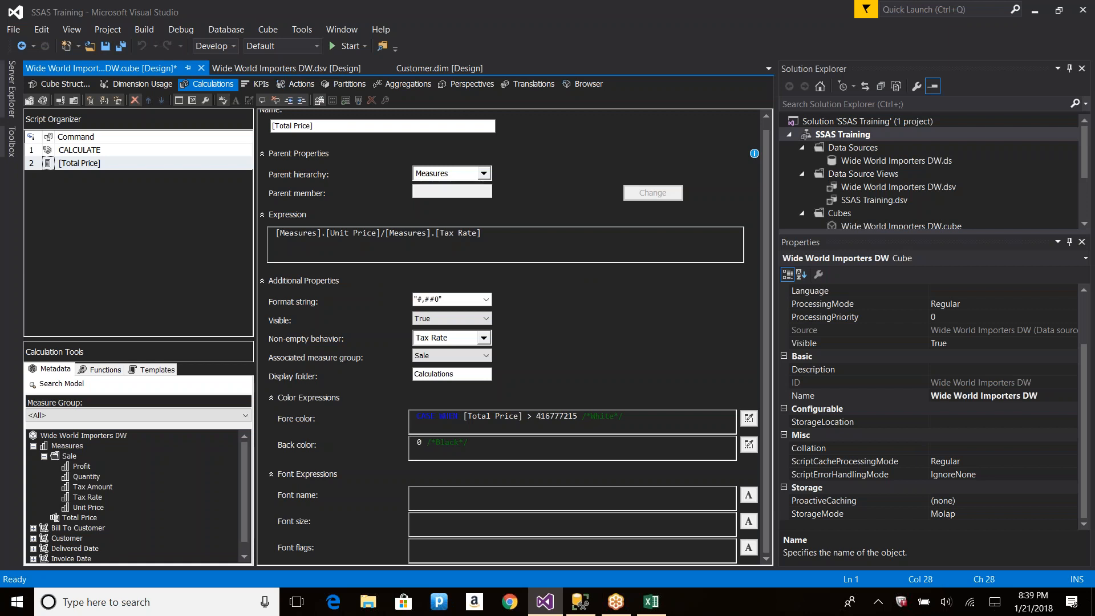
Complete the fore color expression with THEN "White" ELSE "Yellow" END in place of the numeric color code, and save the cube.
type(" THEN ")
type("'")
key("ctrl+shift+Right")
key("ctrl+shift+Right")
key("Delete")
key("ctrl+Right")
key("shift+Right")
key("shift+Right")
key("Delete")
type("' ELSE")
type("  '")
type("\"YELLOW")
key("BackSpace")
key("BackSpace")
key("BackSpace")
key("BackSpace")
key("BackSpace")
key("BackSpace")
type("ellow")
key("End")
type("E")
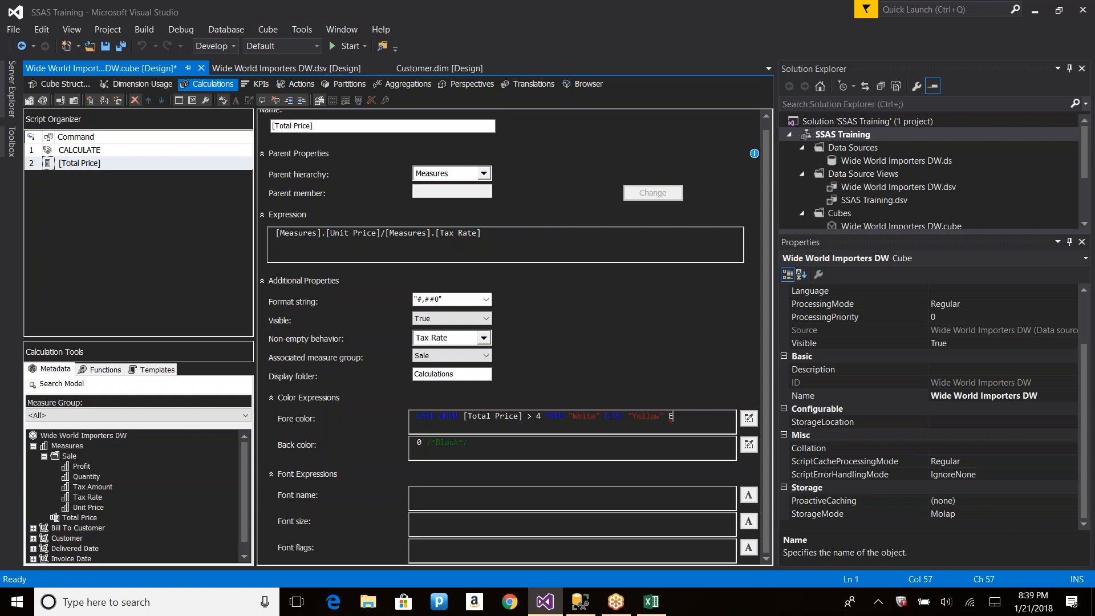
key("ctrl+s")
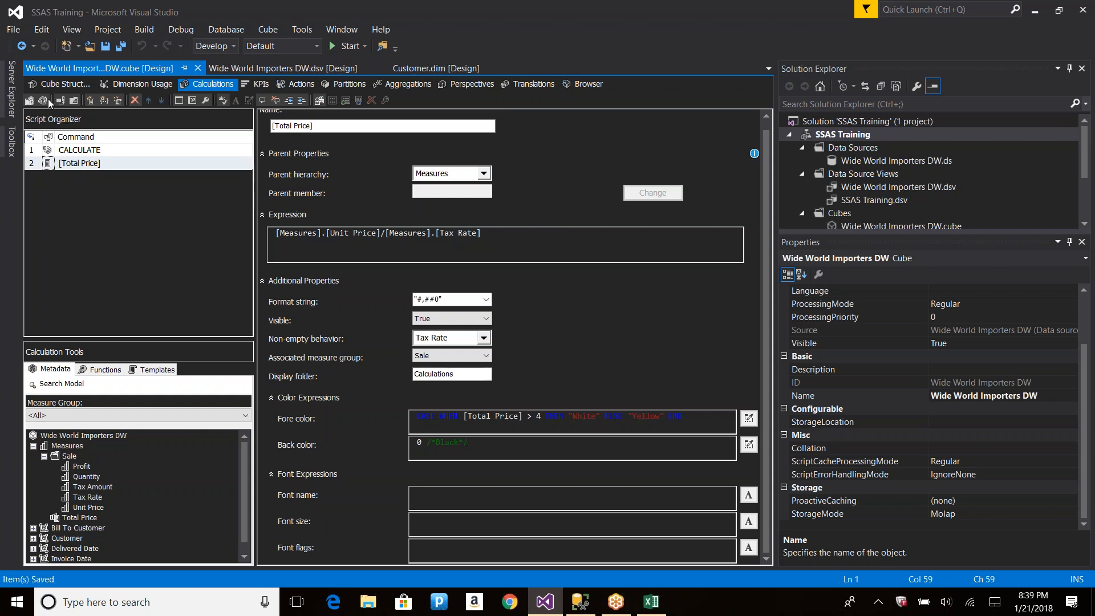
Deploy the SSAS Training project with the conditional fore color and refresh the PivotTable in Excel.
right_click(865, 136)
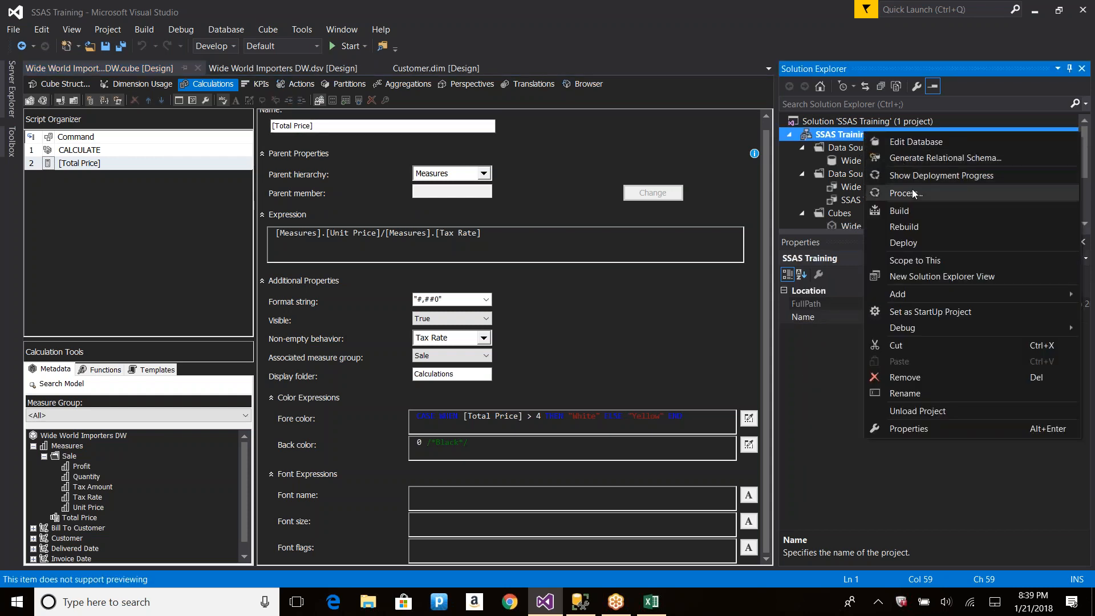
left_click(900, 243)
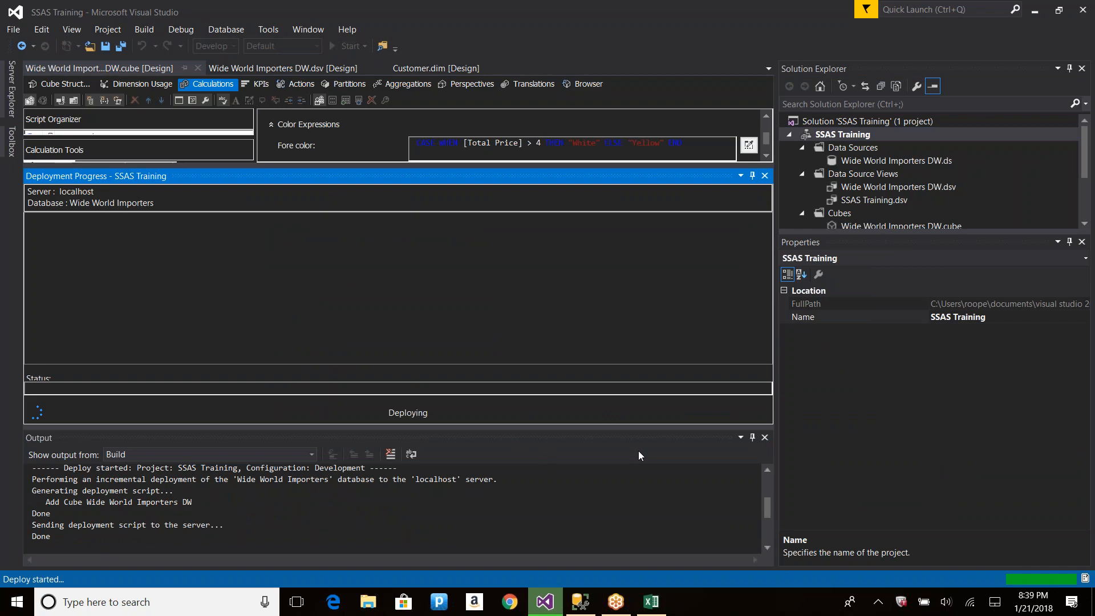
key("alt+Tab")
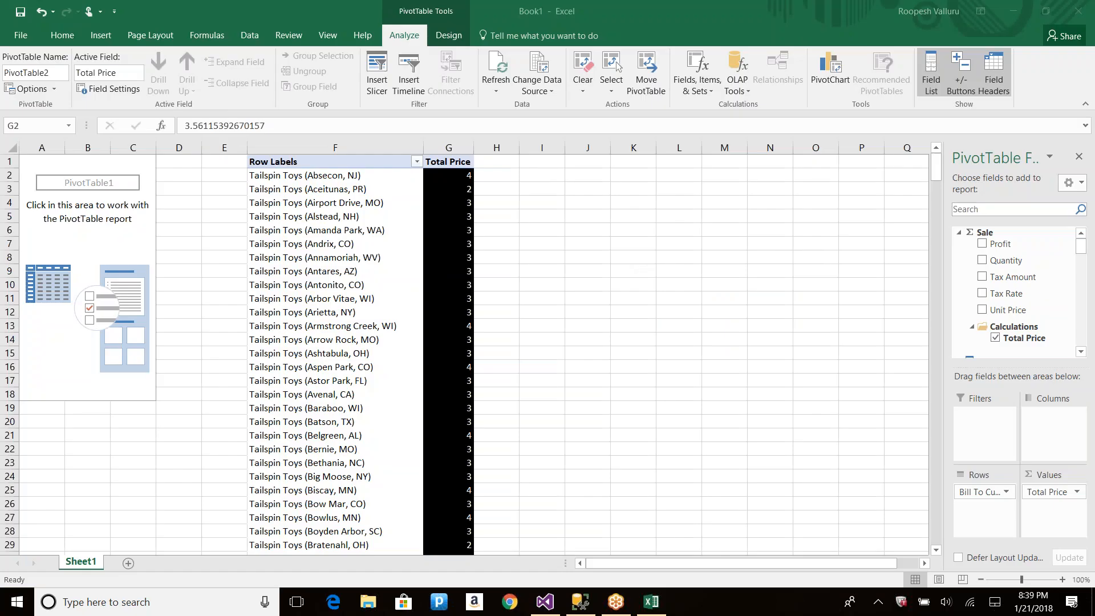
left_click(501, 63)
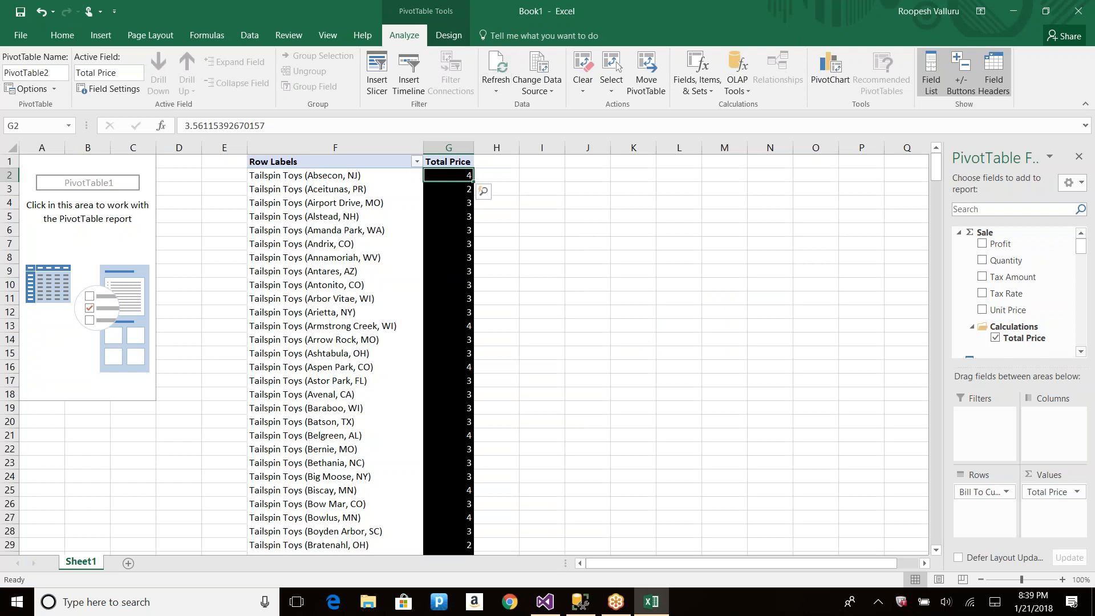
Refresh the PivotTable again from cell G3 and inspect the first two Total Price cells.
left_click(463, 194)
left_click(496, 64)
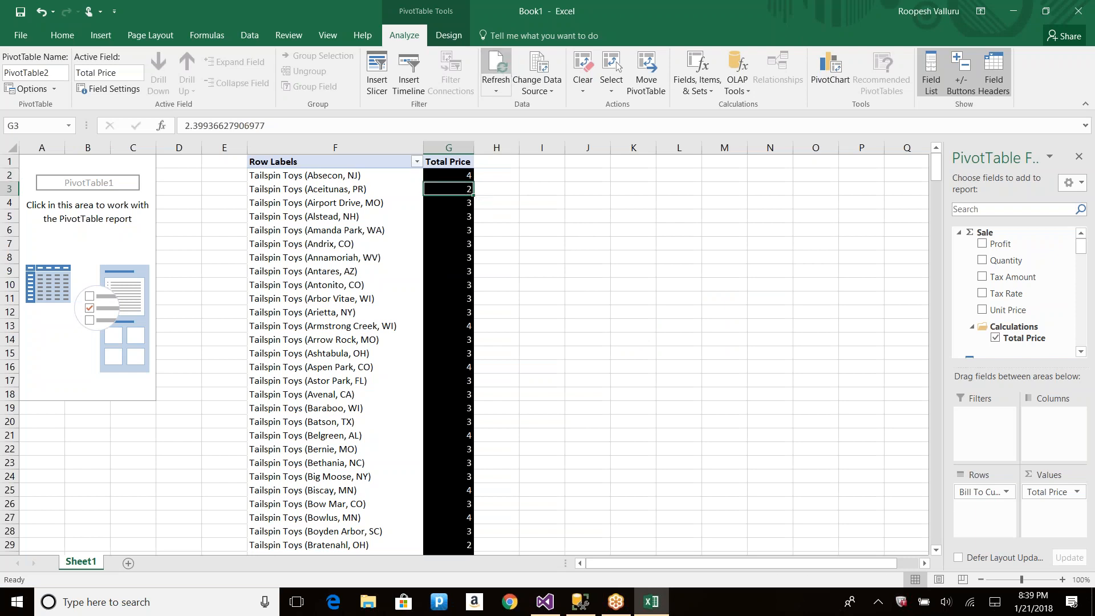
left_click(465, 176)
left_click(465, 189)
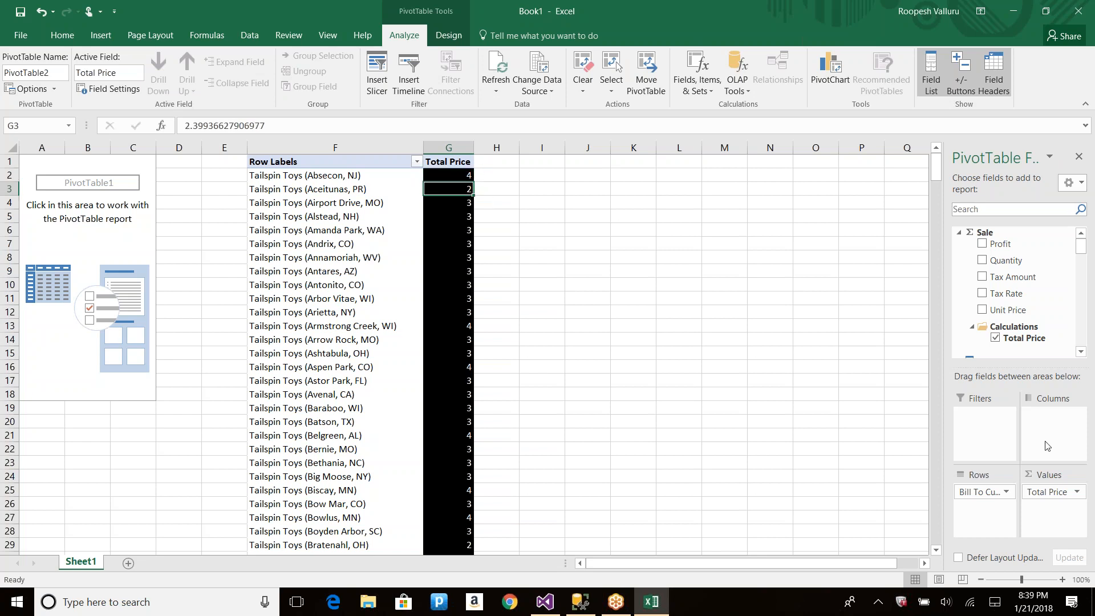
Try to move Bill To Customer out of the PivotTable's rows and into its columns, and check the Total Price cells.
scroll(1015, 308, "down", 1)
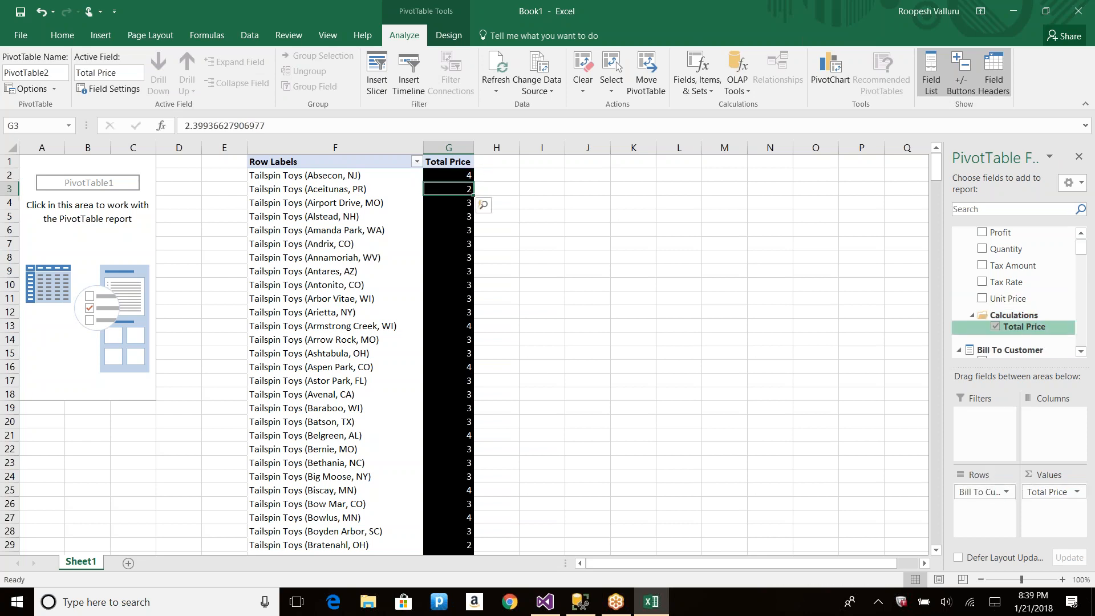
left_click_drag(977, 492, 1029, 304)
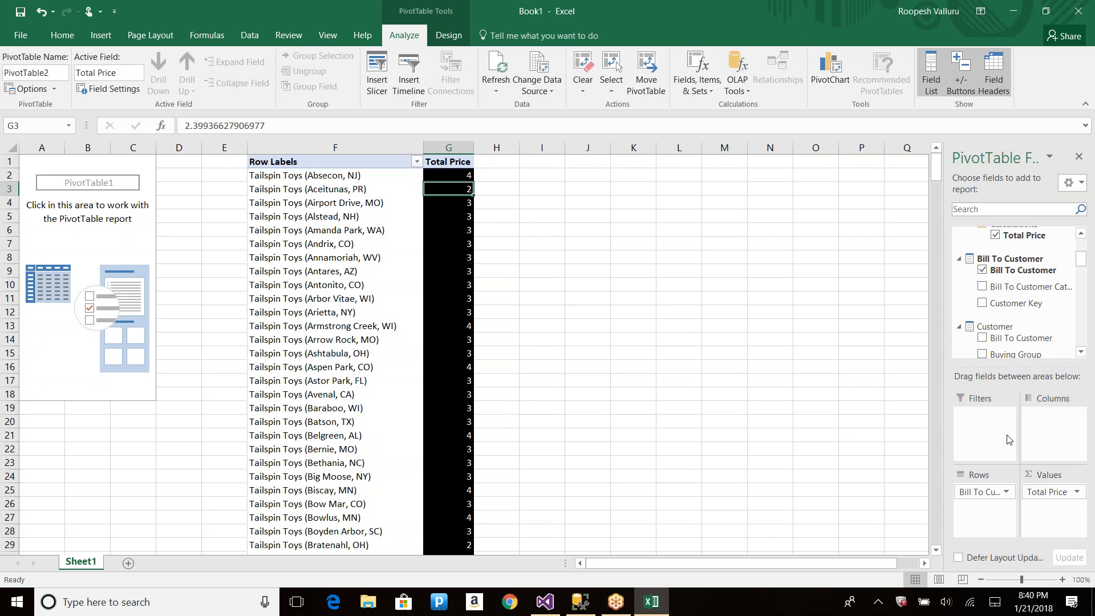
left_click_drag(982, 492, 1043, 428)
left_click(455, 282)
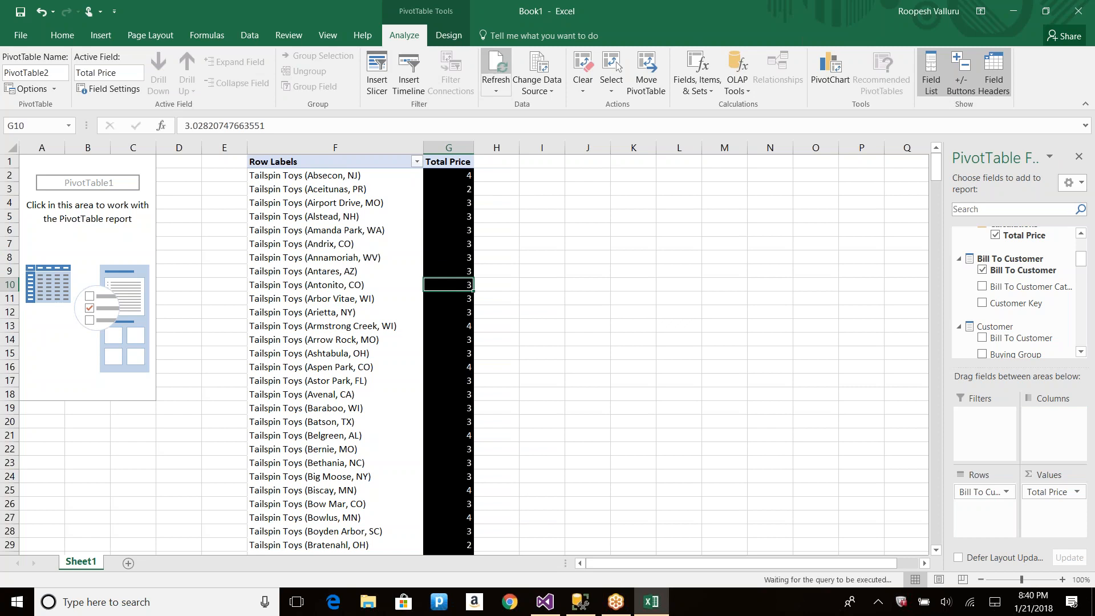
left_click(447, 187)
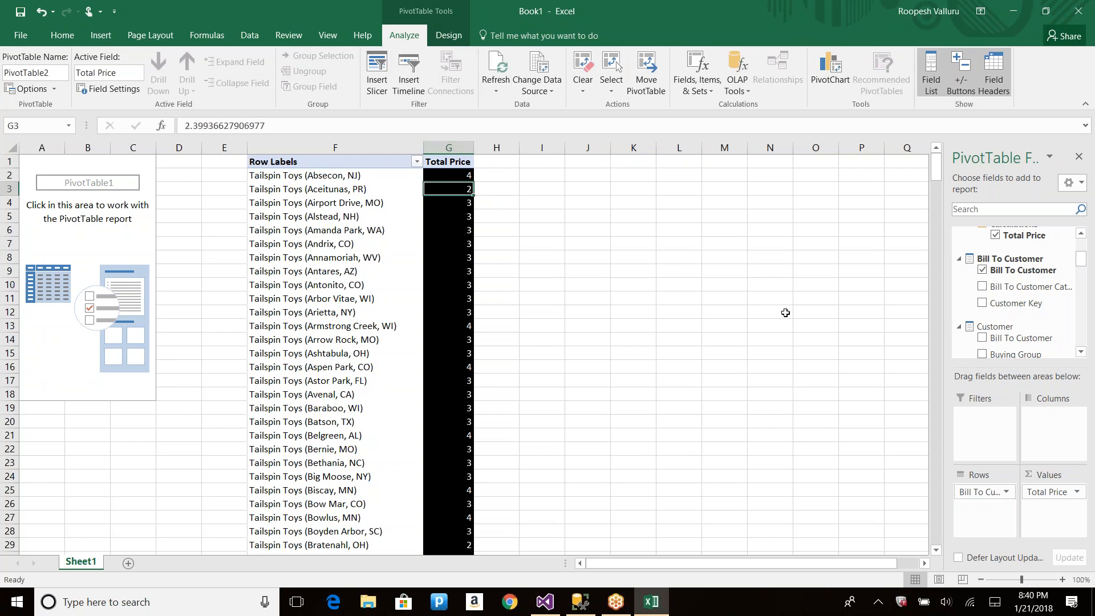
Try to remove Bill To Customer from the PivotTable's rows with layout updates deferred, and turn the deferral off again.
left_click_drag(989, 495, 985, 490)
left_click(959, 558)
left_click_drag(980, 491, 1012, 336)
scroll(1055, 490, "down", 1)
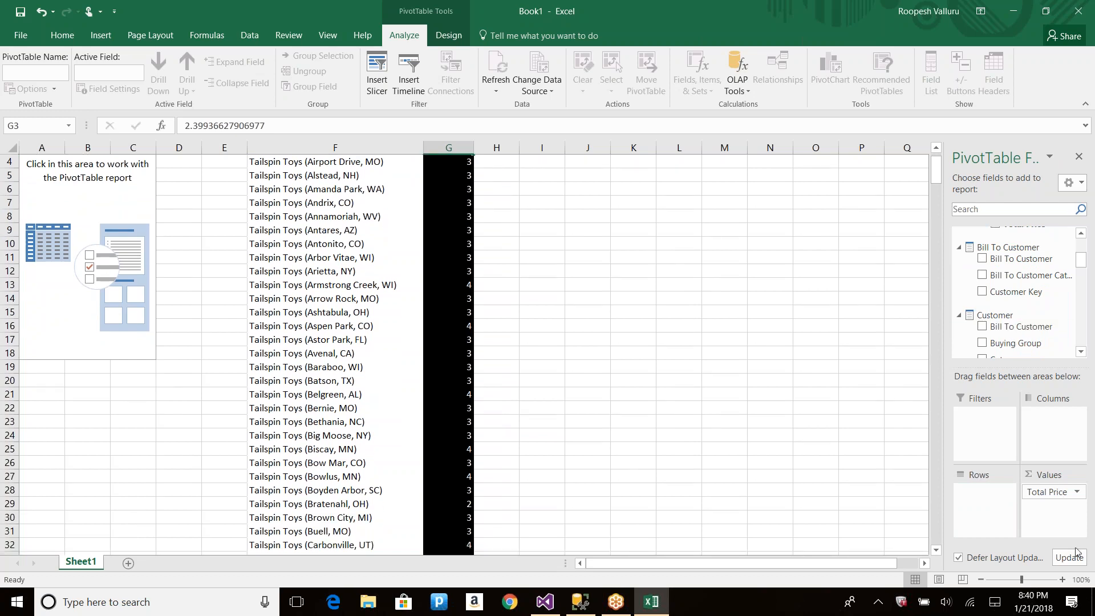
scroll(430, 307, "up", 1)
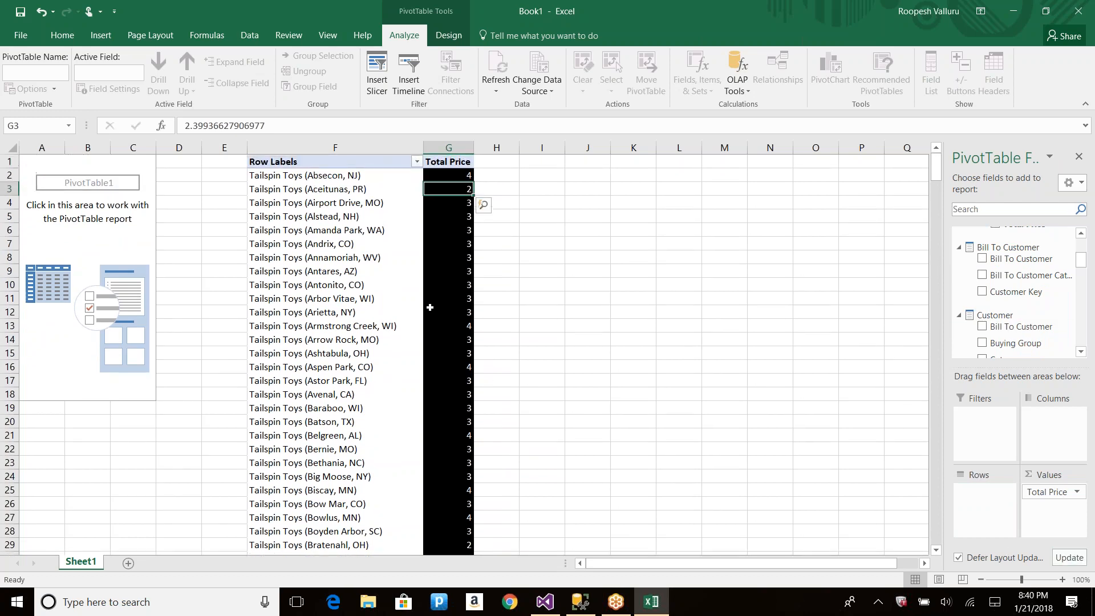
left_click(995, 561)
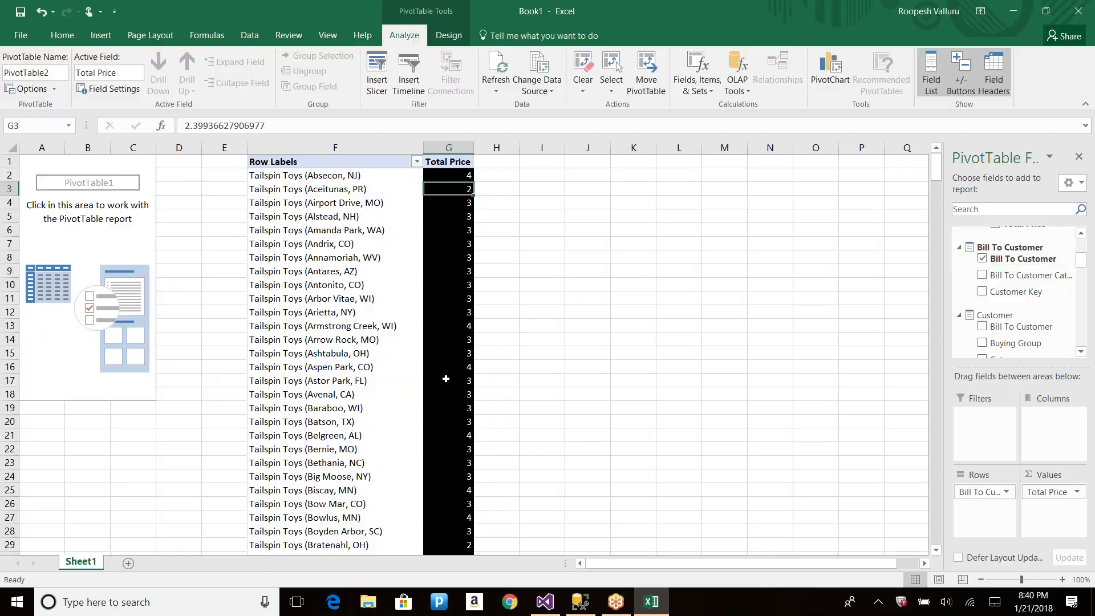
Switch to Visual Studio and process the Wide World Importers DW cube, closing the processing windows when it finishes.
key("alt+Tab")
left_click(44, 101)
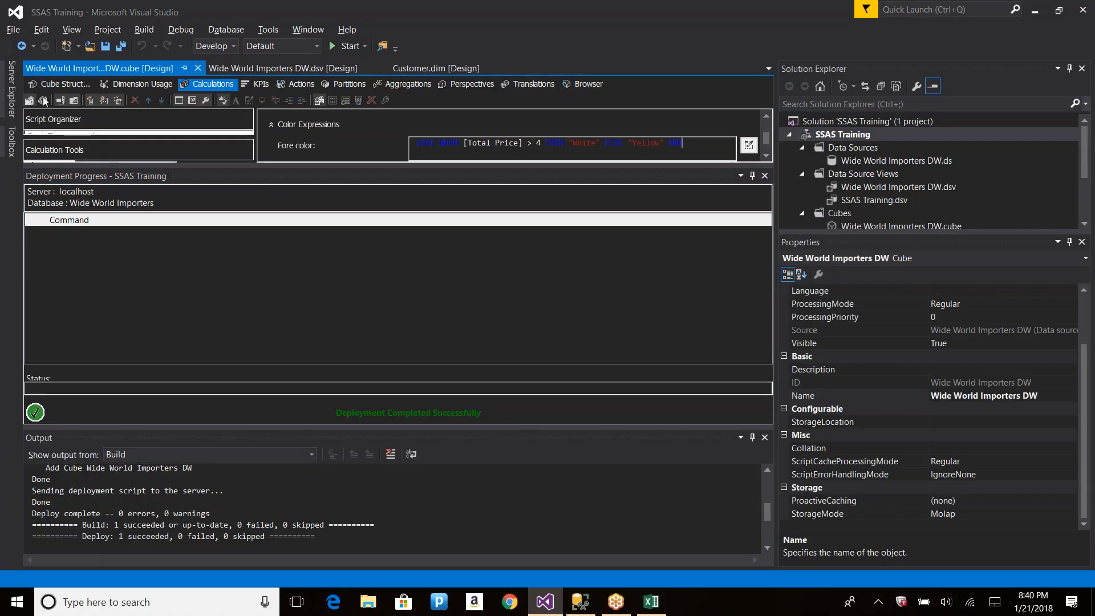
key("Return")
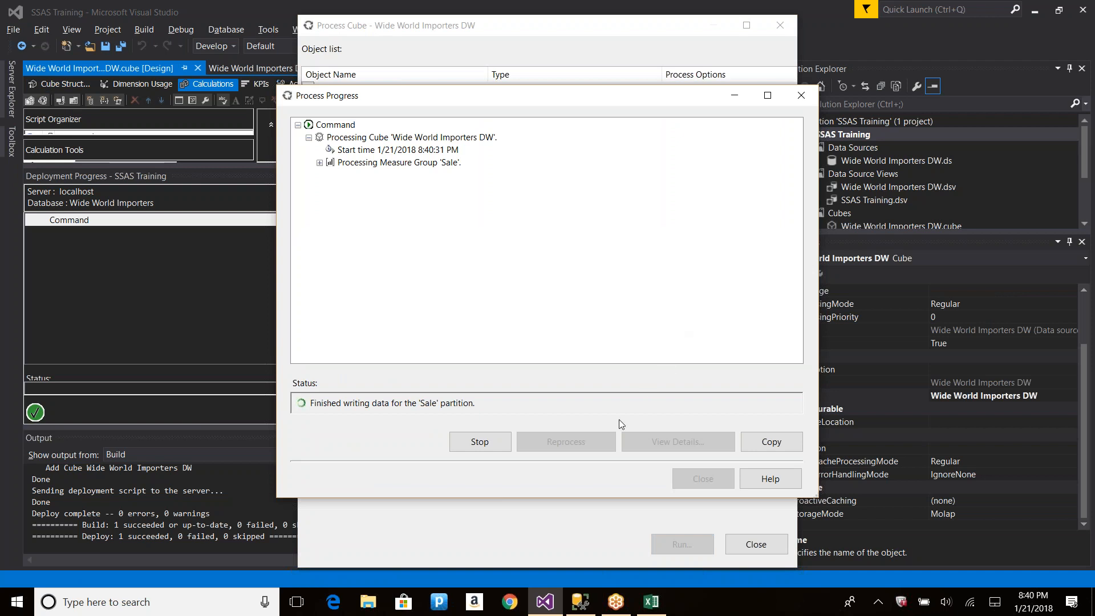
left_click(703, 478)
left_click(754, 543)
Return to Excel, refresh all connections, continuing past the failed connection, and refresh the PivotTable again from cell G5.
left_click(650, 602)
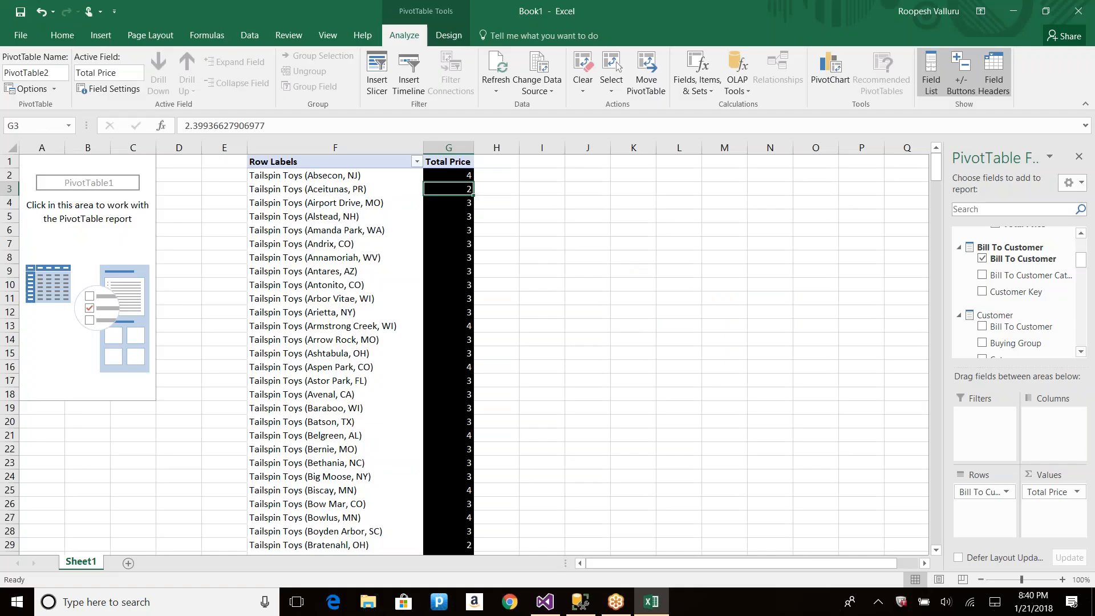
left_click(496, 85)
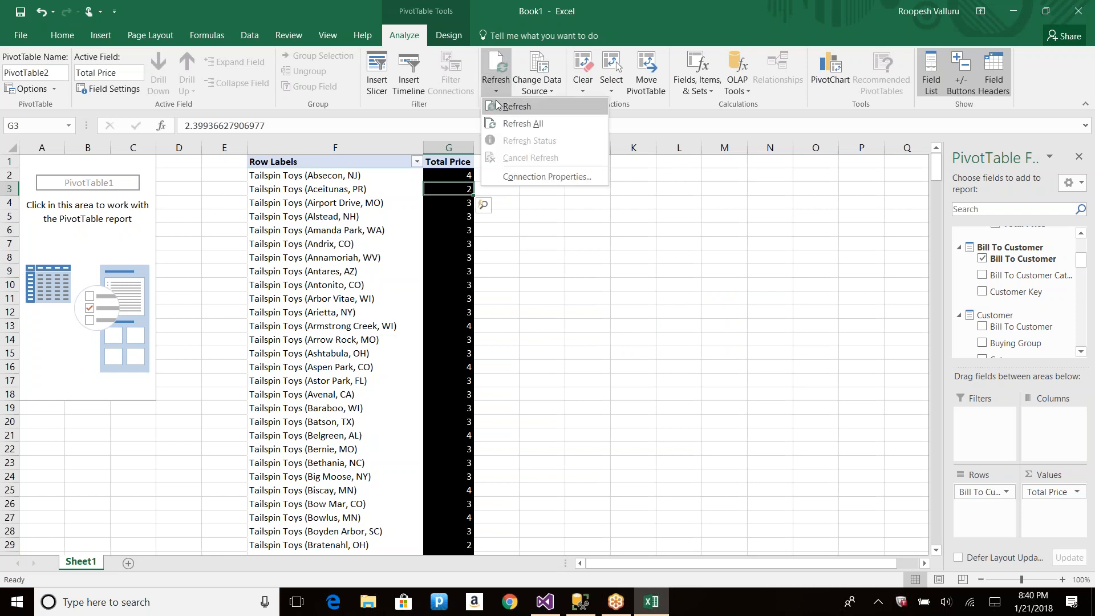
left_click(515, 125)
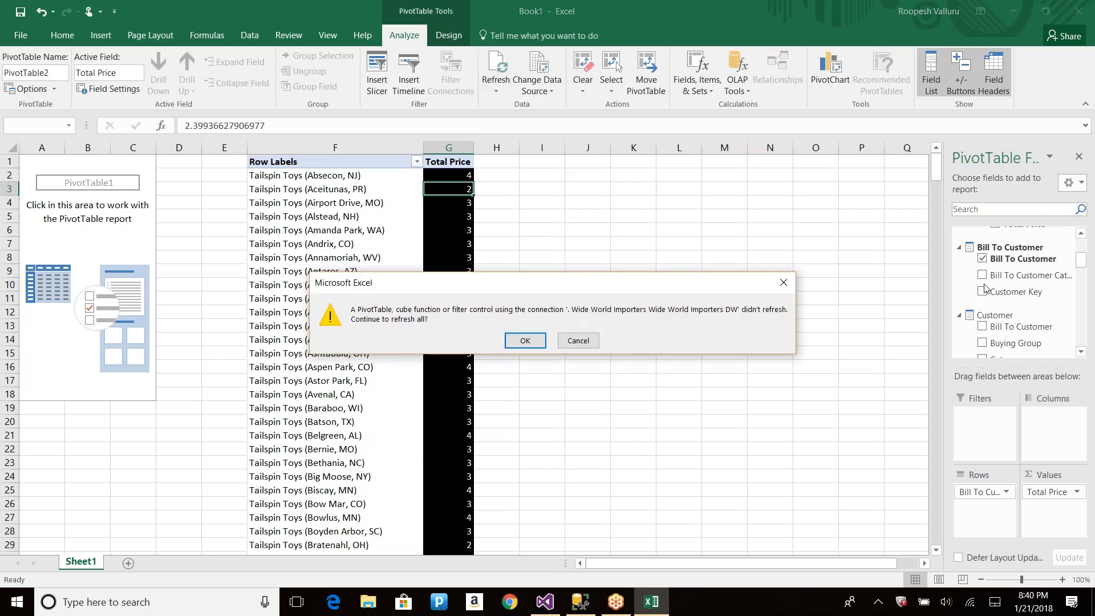
left_click(525, 340)
left_click(448, 216)
left_click(499, 92)
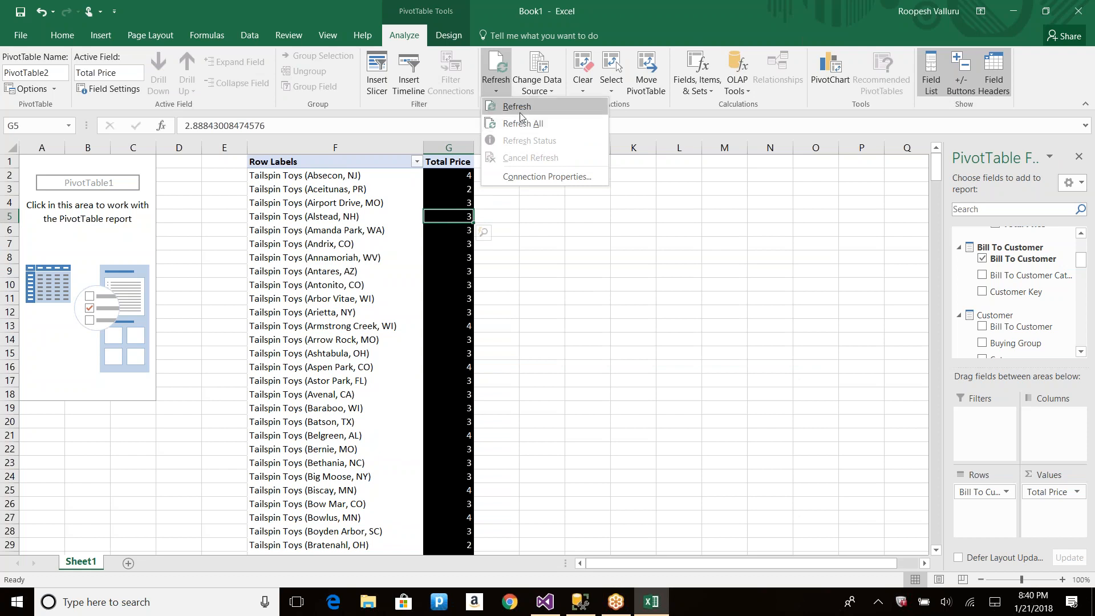
left_click(518, 109)
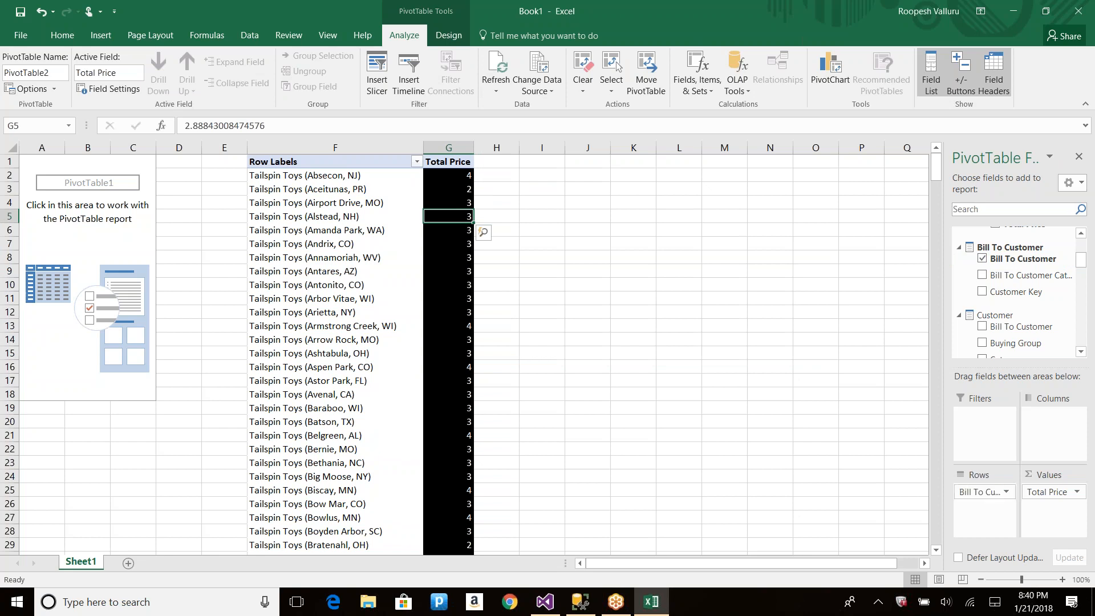
Add a new worksheet and start an Analysis Services connection to the server "." with Windows Authentication.
left_click(129, 562)
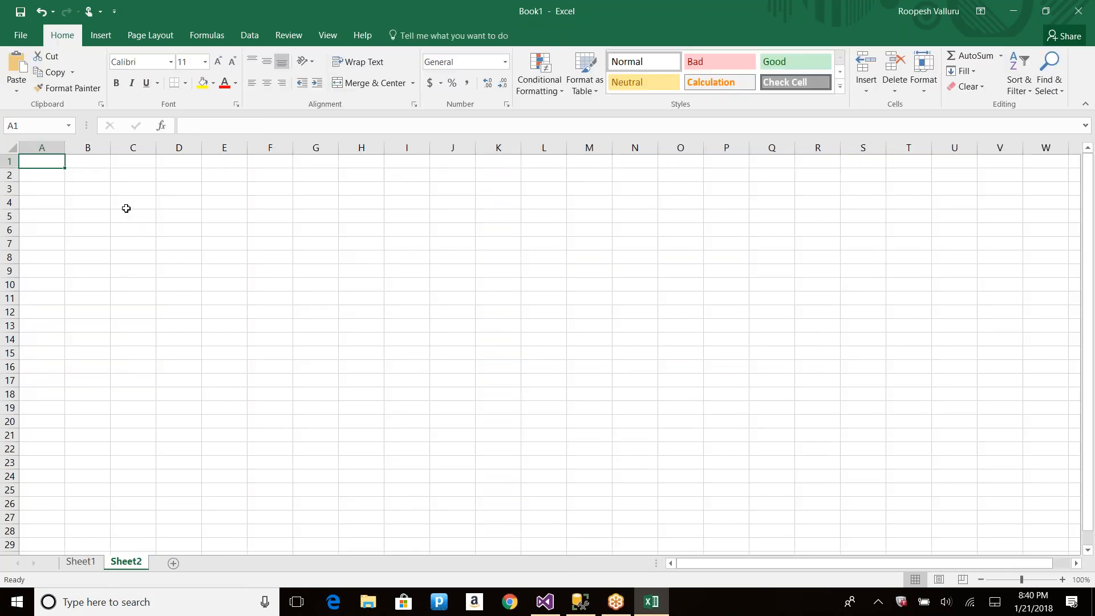
left_click(249, 35)
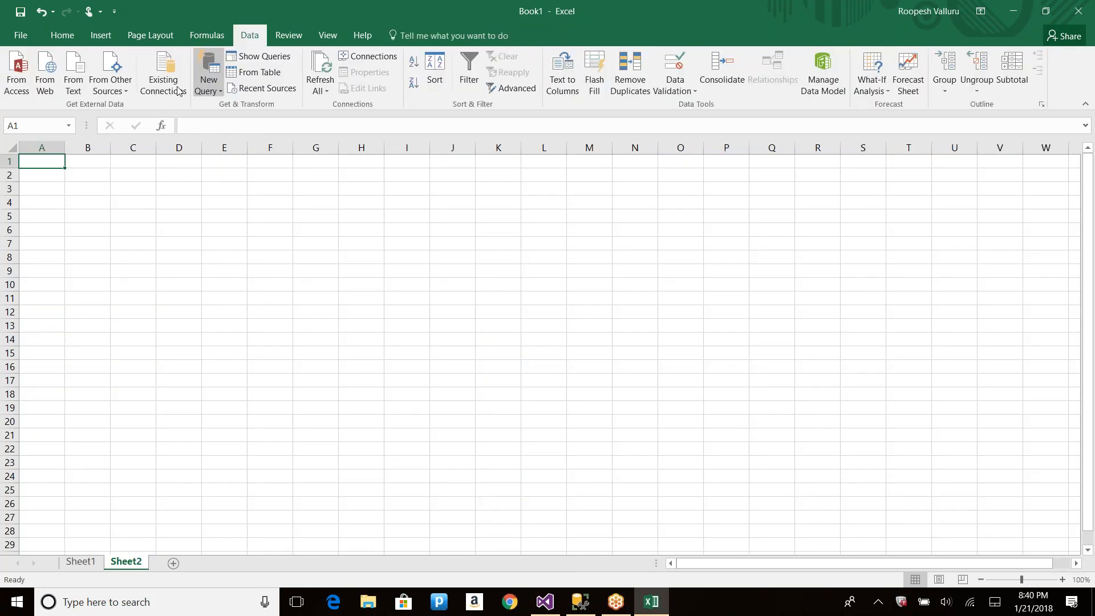
left_click(122, 91)
left_click(171, 145)
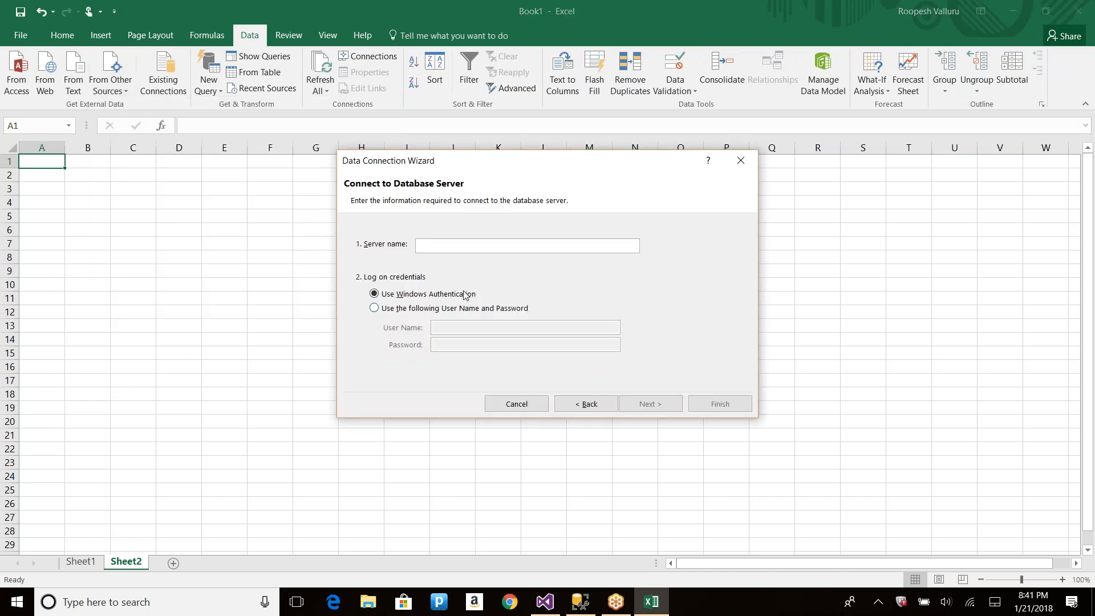
type(".")
left_click(645, 403)
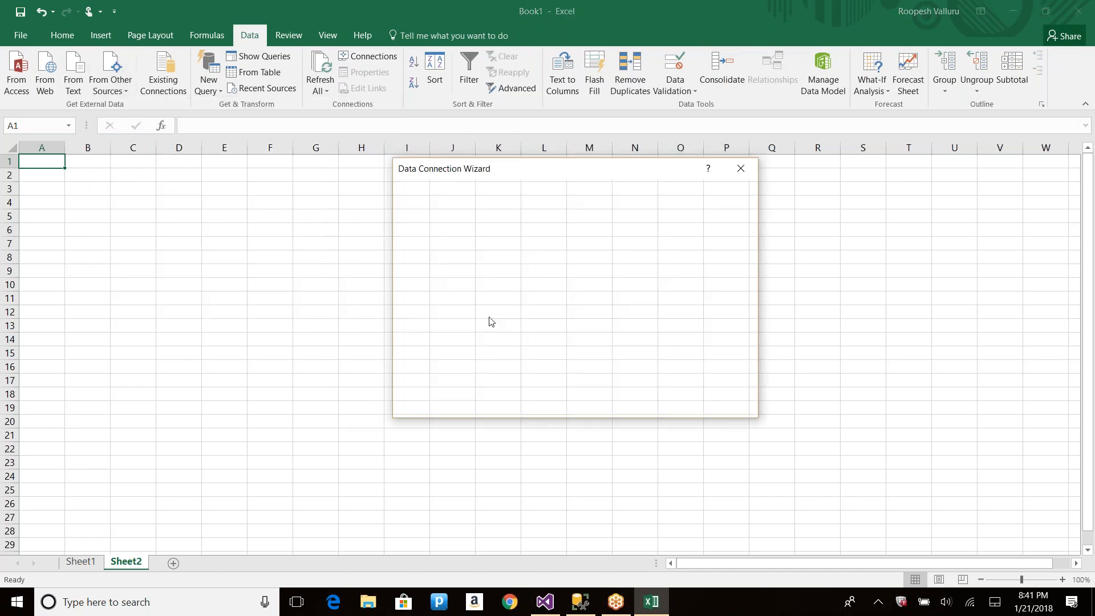
Connect to the Wide World Importers DW cube in the Wide World Importers database, replace the existing connection file, and insert a PivotTable at A1.
left_click(564, 248)
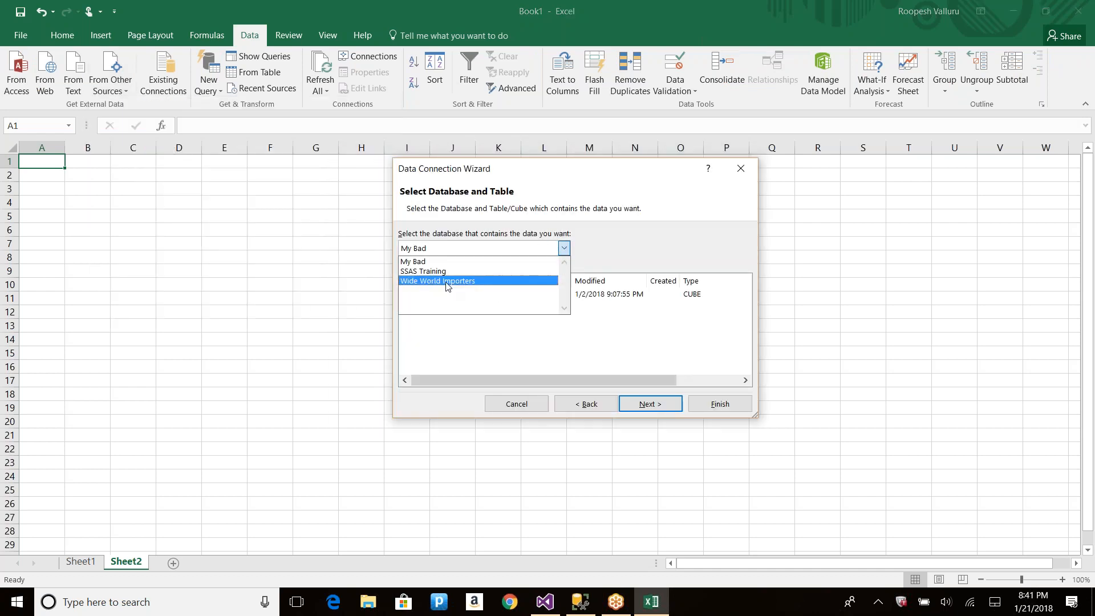
left_click(451, 281)
left_click(643, 403)
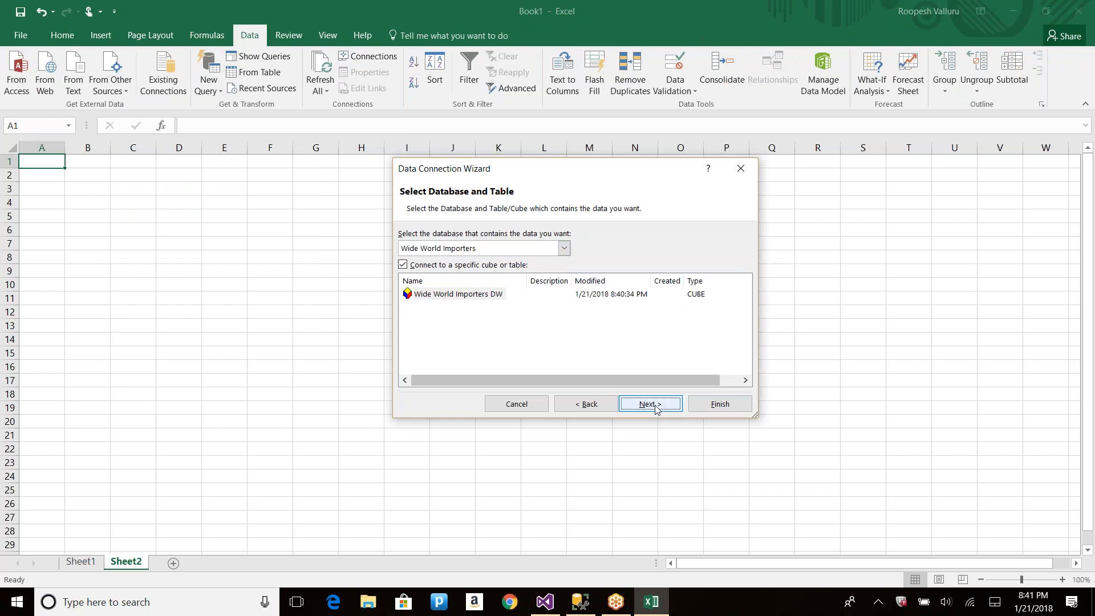
left_click(697, 404)
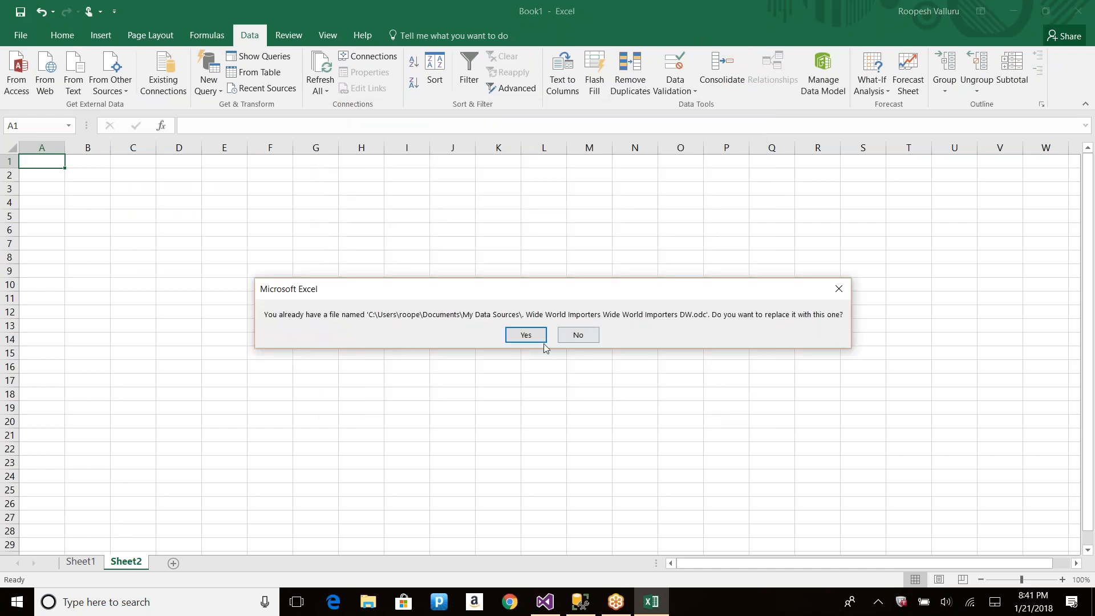
left_click(531, 337)
left_click(547, 369)
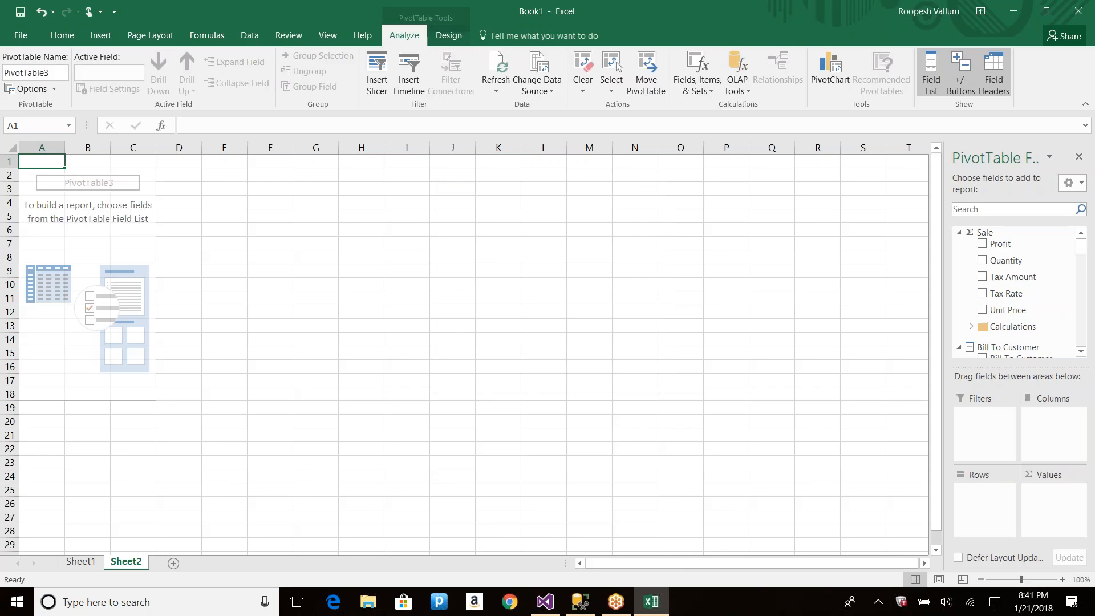
Expand the Calculations folder under Sale in the new PivotTable's fields and switch back to Visual Studio to check Total Price's color expressions.
left_click(971, 326)
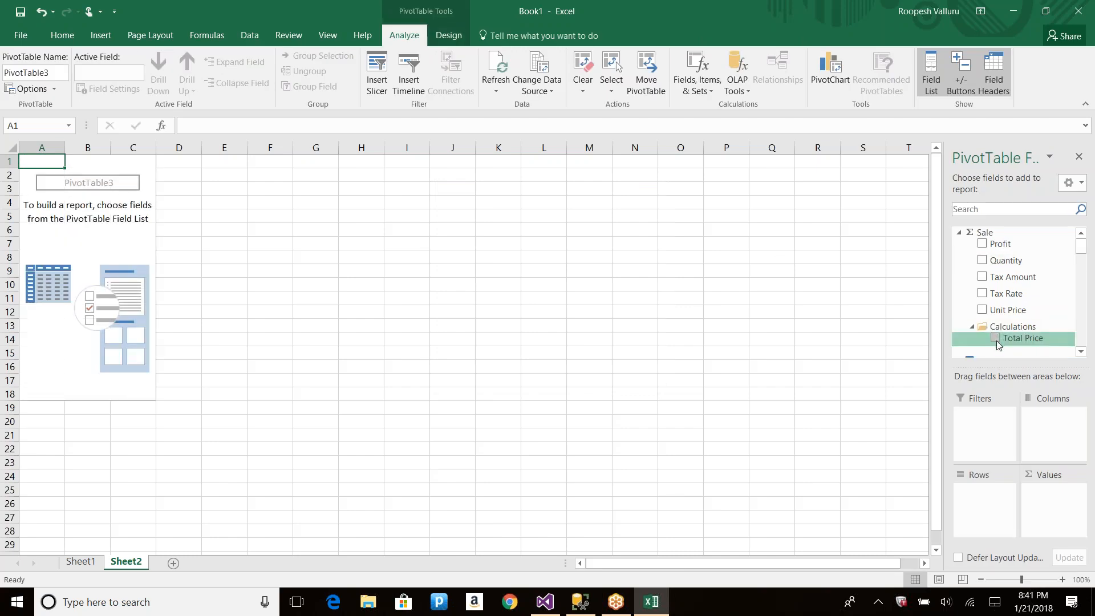
left_click(545, 602)
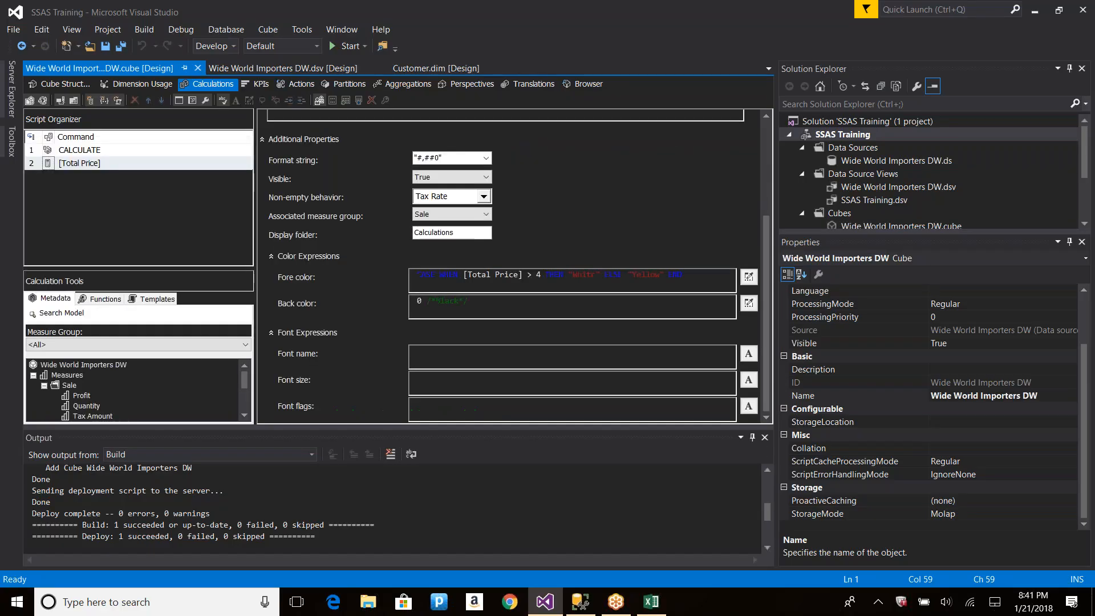
left_click(501, 276)
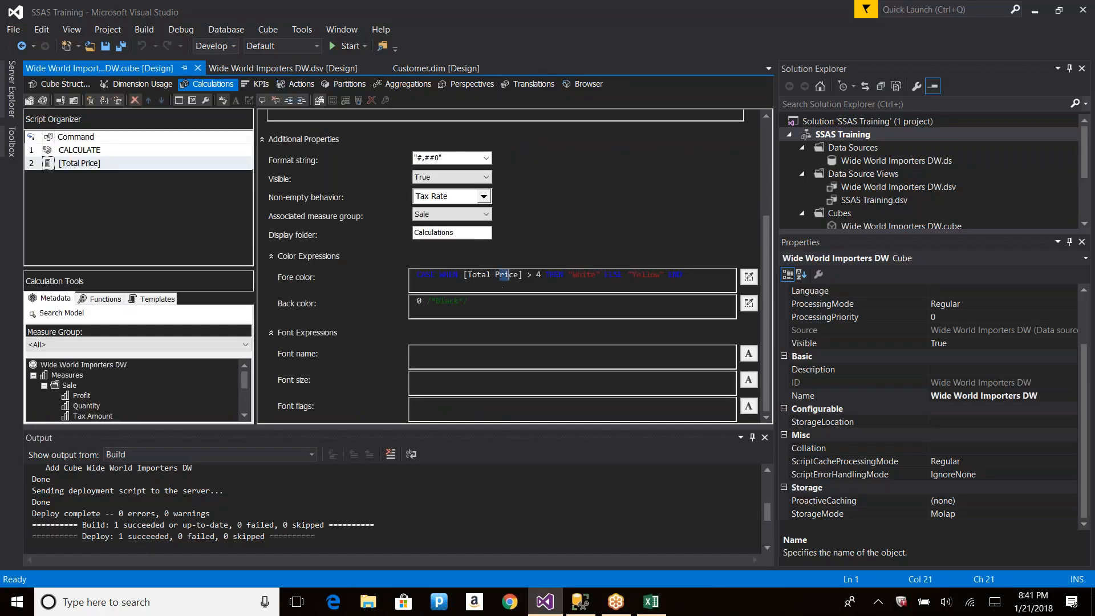
left_click(749, 278)
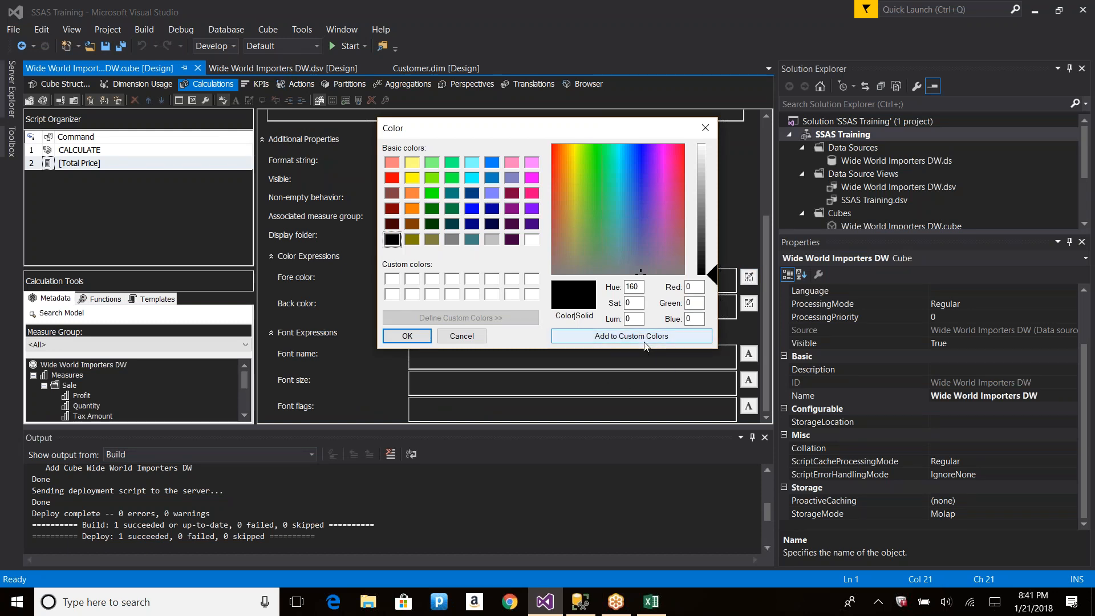
left_click(622, 344)
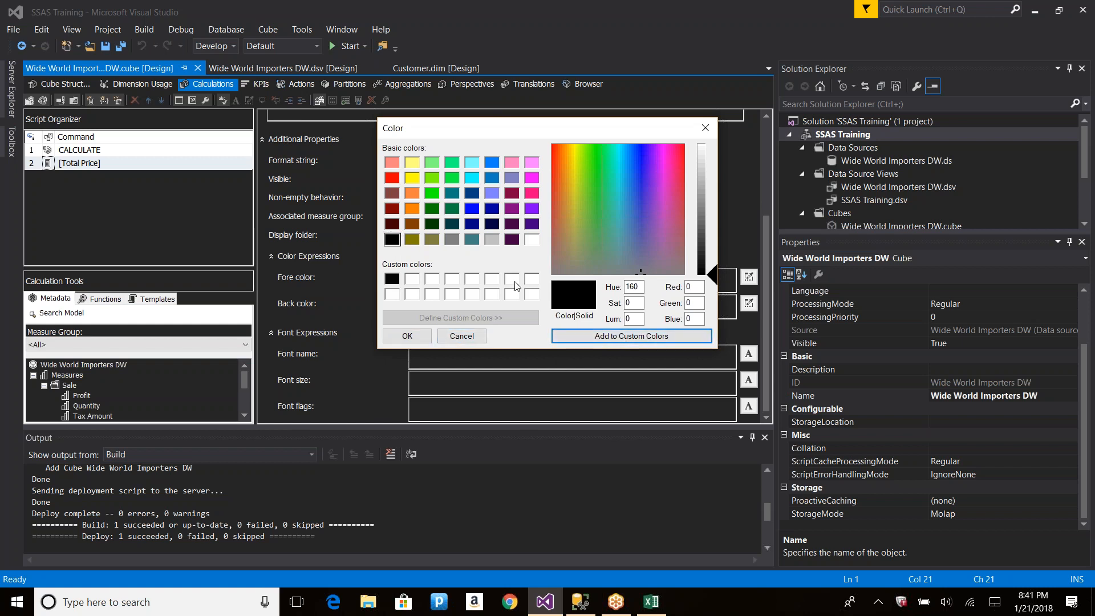
left_click(705, 128)
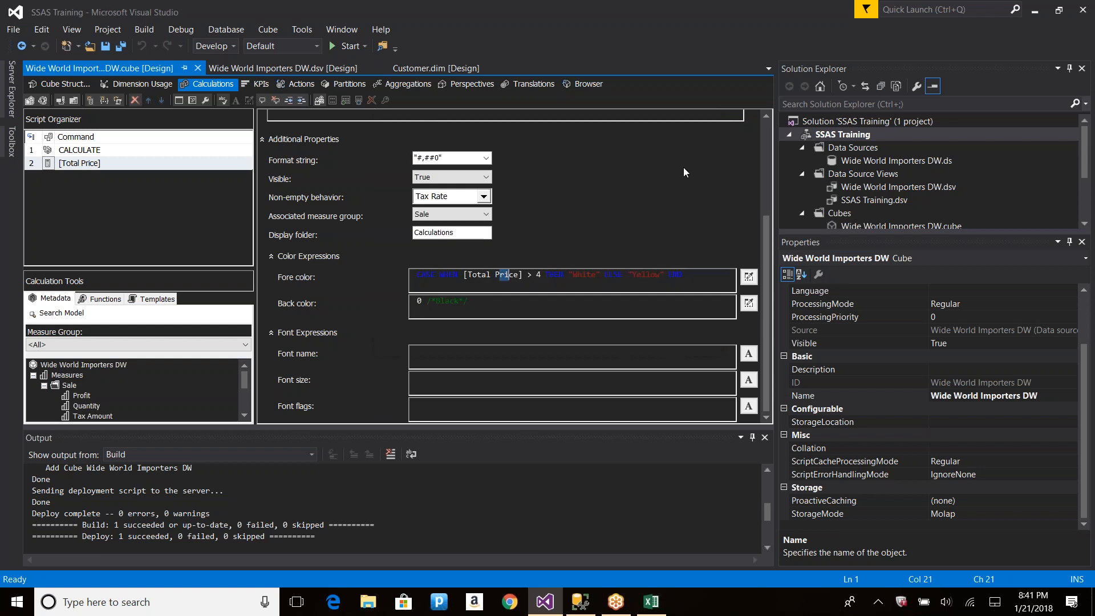
Highlight the [Total Price] reference in the Fore color expression of the Total Price calculation.
left_click(524, 276)
key("shift+Left")
key("shift+Left")
key("shift+Left")
key("shift+Left")
key("shift+Left")
key("shift+Left")
key("shift+Left")
key("shift+Left")
key("shift+Left")
key("shift+Left")
key("shift+Left")
key("shift+Left")
key("shift+Left")
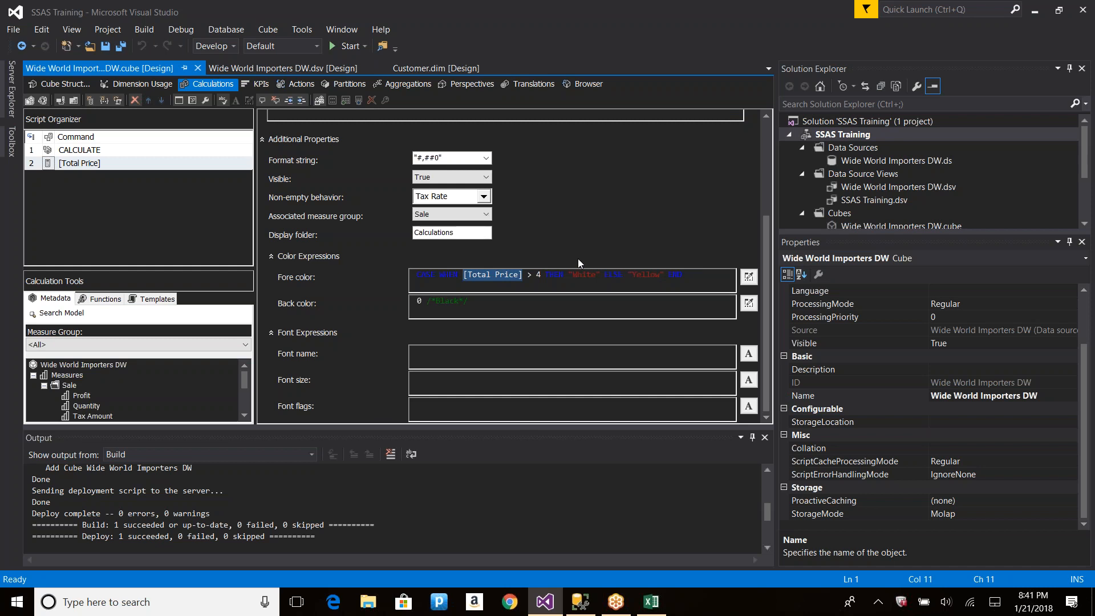
Replace the double quotes around White and Yellow in the Fore color expression with single quotes and save the cube.
key("Right")
key("Right")
key("Right")
key("Right")
key("Right")
key("Right")
key("Right")
key("Right")
key("Right")
key("Right")
key("Right")
key("Right")
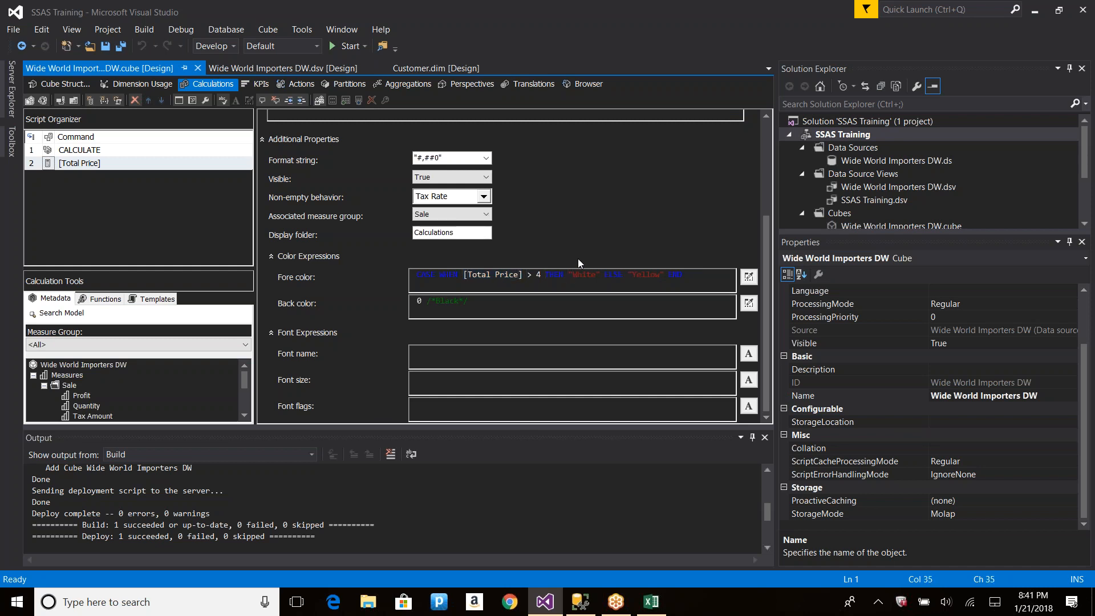
key("shift+Left")
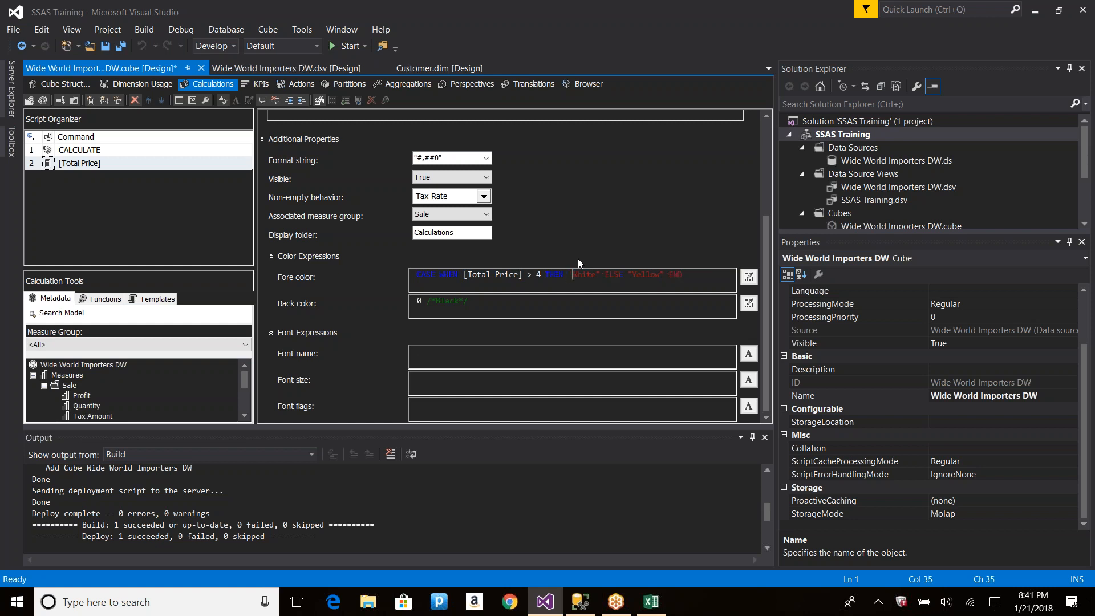
key("Right")
key("Right")
key("Right")
key("Right")
key("Right")
key("Right")
key("Right")
key("Right")
key("shift+Left")
type("'")
key("Right")
key("Right")
key("Right")
key("Right")
key("Right")
key("Right")
key("Delete")
type("'")
key("ctrl+s")
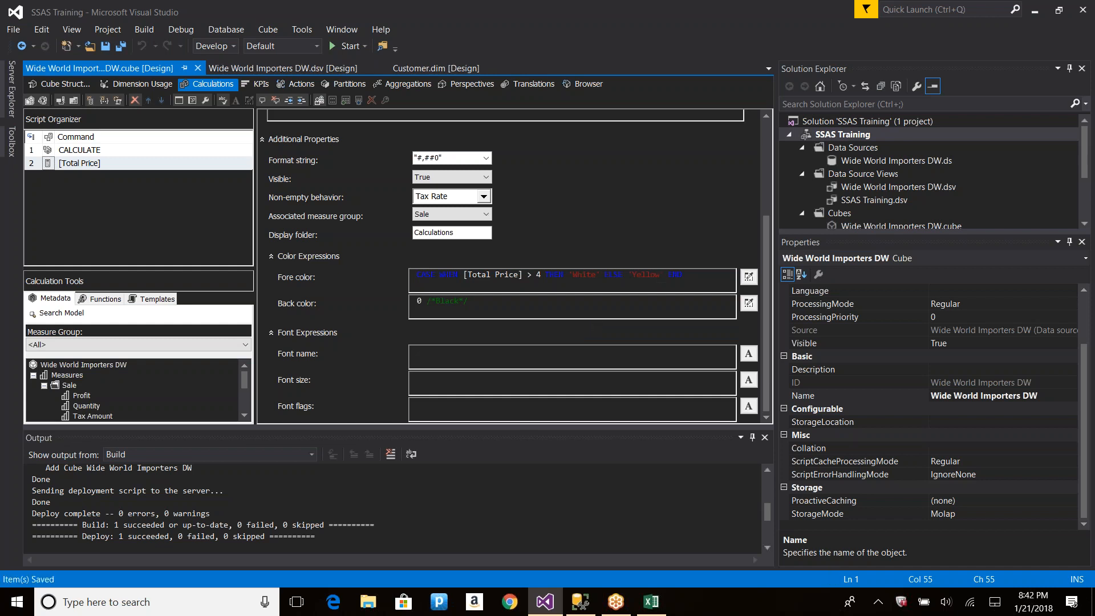
Pick white as the Fore color, copy its code 16777215 and remove the inserted code from the end of the expression.
left_click(597, 276)
left_click(749, 278)
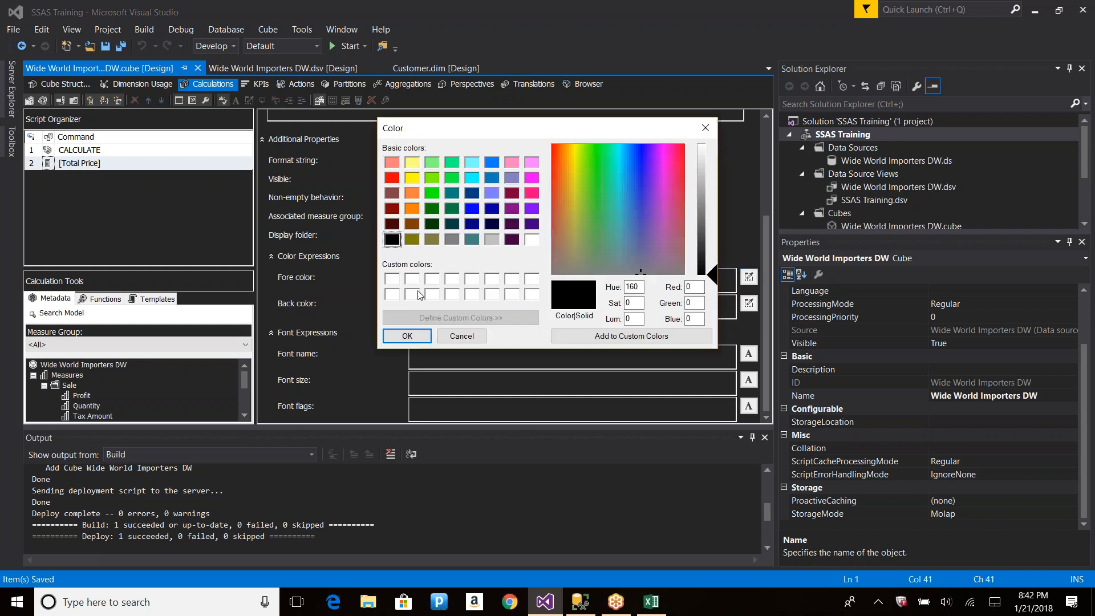
left_click(531, 239)
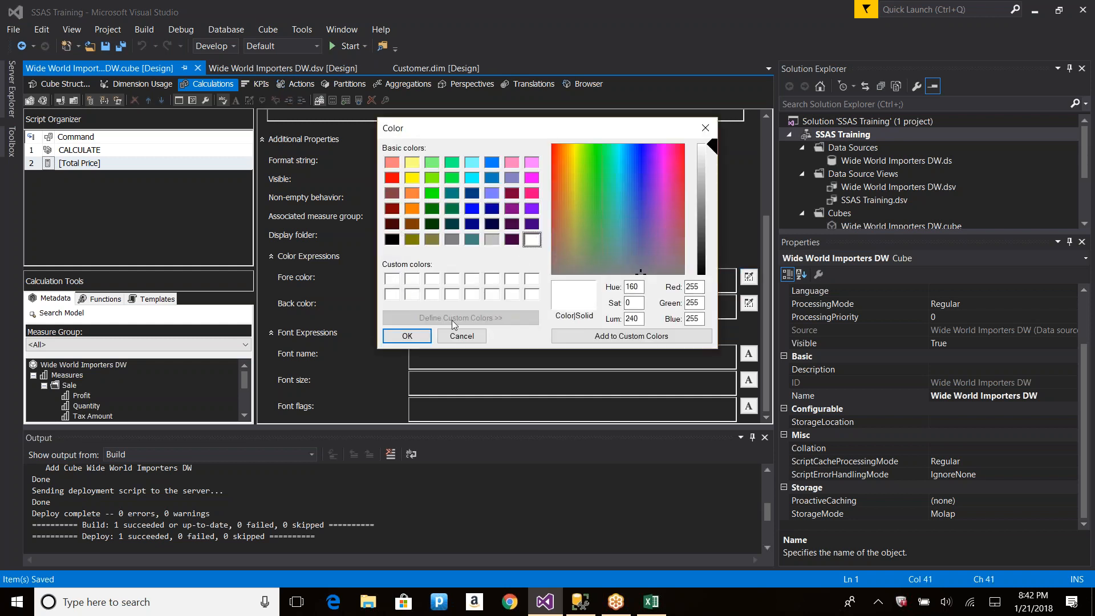
left_click(407, 336)
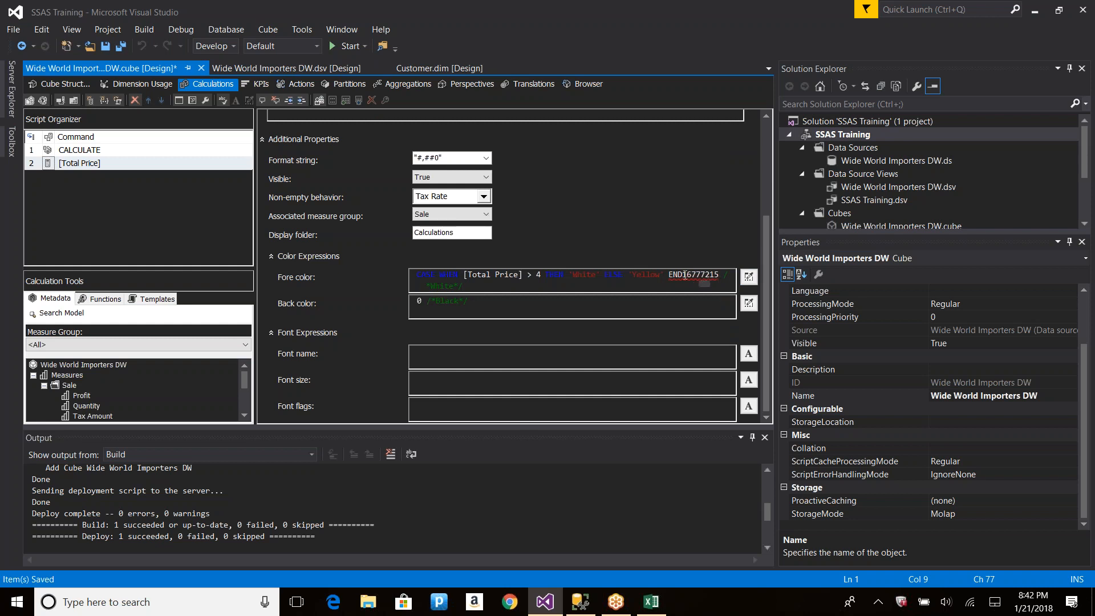
left_click_drag(685, 275, 719, 274)
key("ctrl+c")
key("BackSpace")
key("shift+End")
Replace 'White' after THEN in the Fore color expression with the copied code 16777215.
left_click(628, 275)
key("shift+Left")
key("shift+Left")
key("shift+Left")
key("shift+Left")
key("shift+Left")
key("shift+Left")
key("shift+Left")
key("shift+Left")
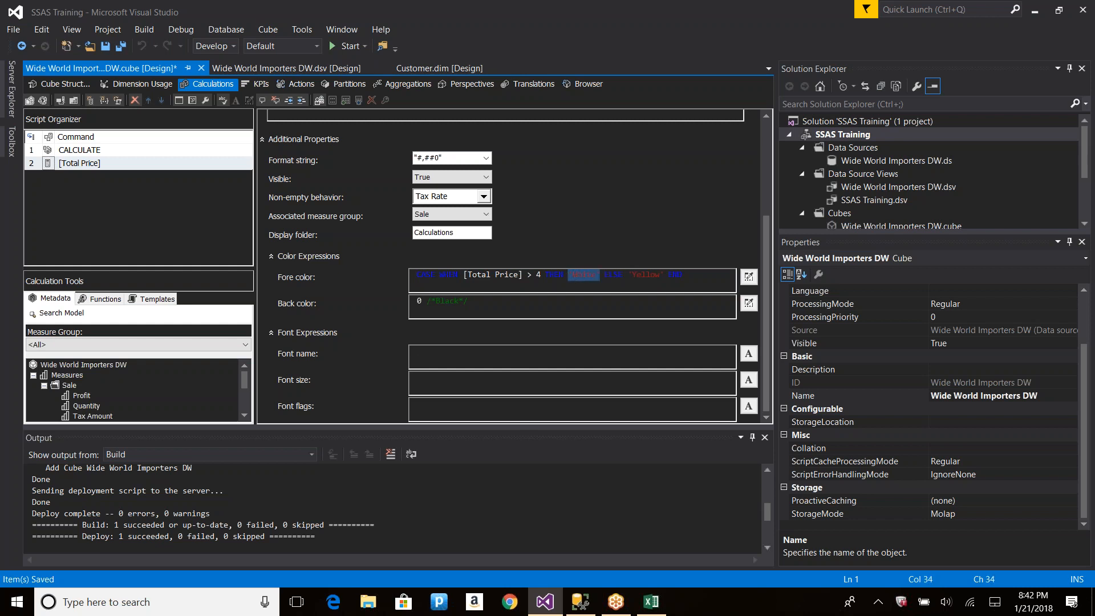
key("ctrl+v")
Delete 'Yellow' from the Fore color expression and insert the code 65535 by picking yellow from the basic colors.
left_click(674, 274)
key("shift+Left")
key("shift+Left")
key("shift+Left")
key("shift+Left")
key("shift+Left")
key("shift+Left")
key("shift+Left")
key("shift+Left")
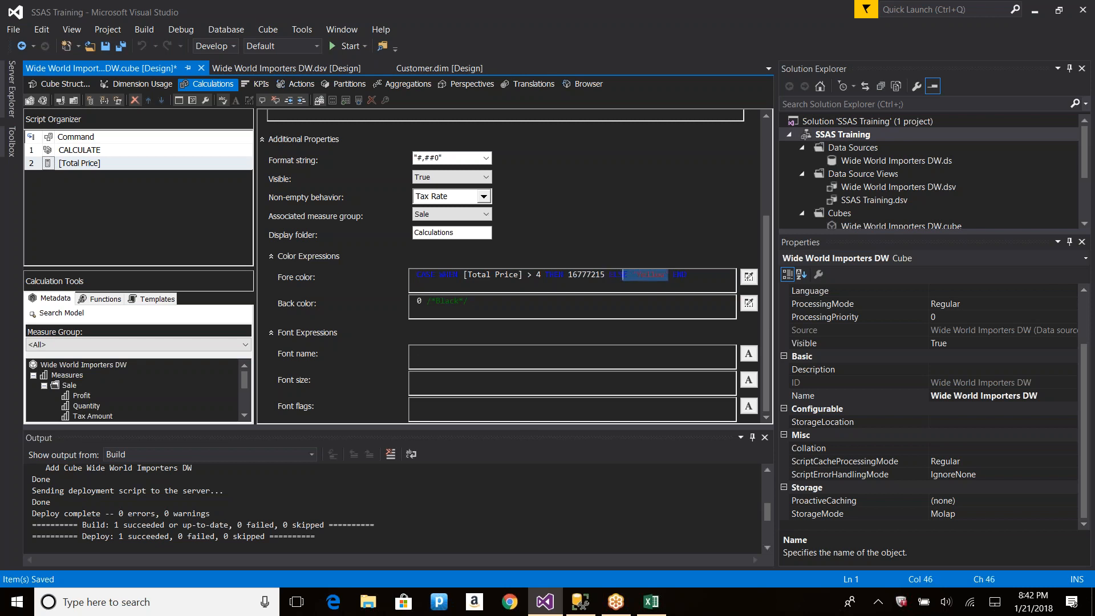
key("Delete")
left_click(748, 277)
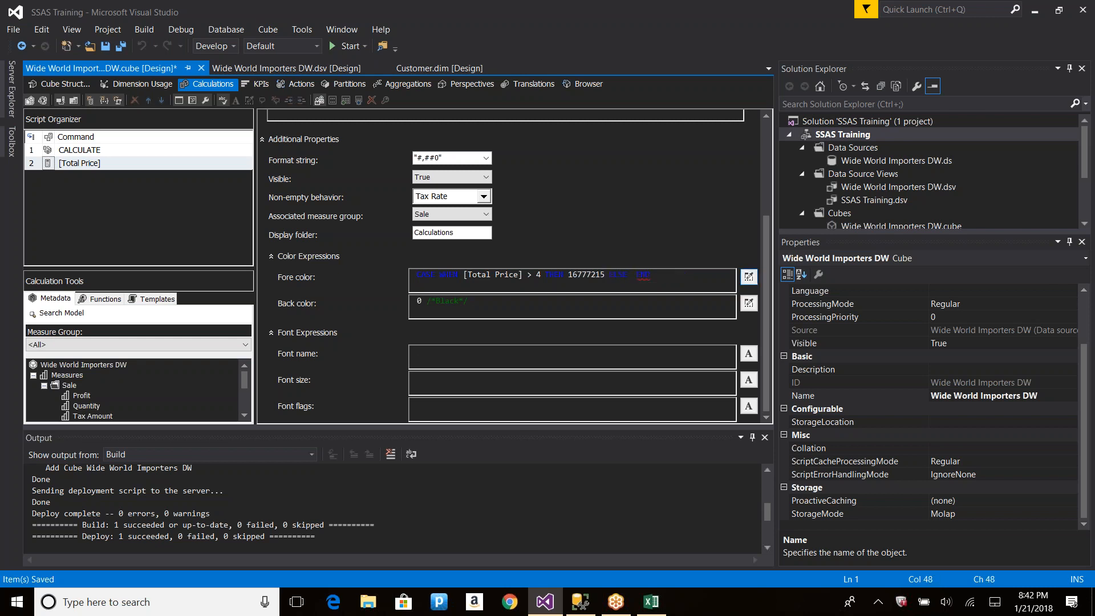
left_click(410, 180)
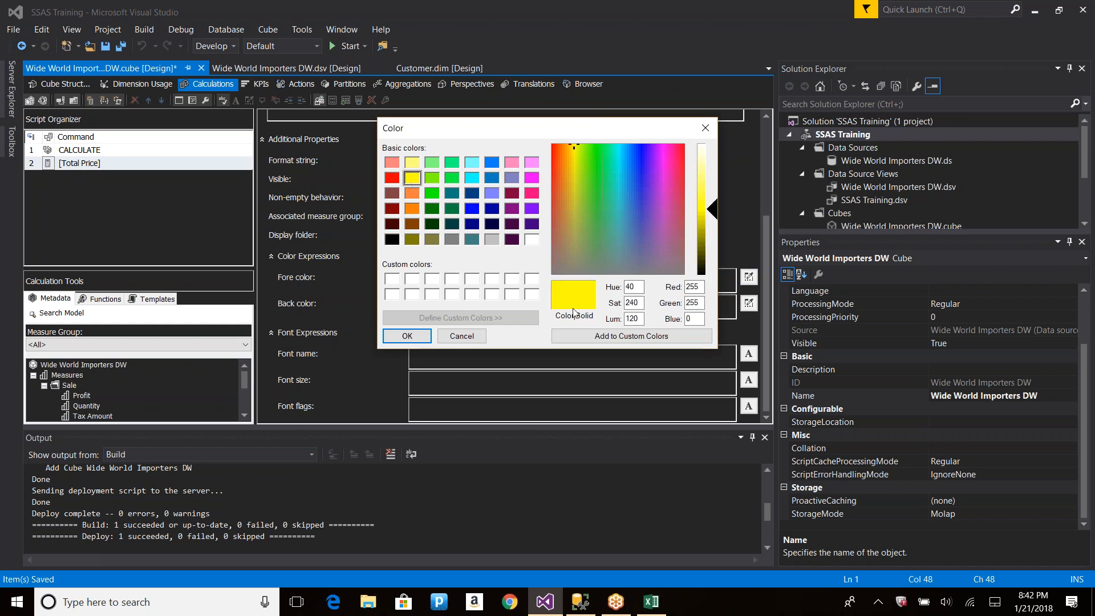
left_click(407, 336)
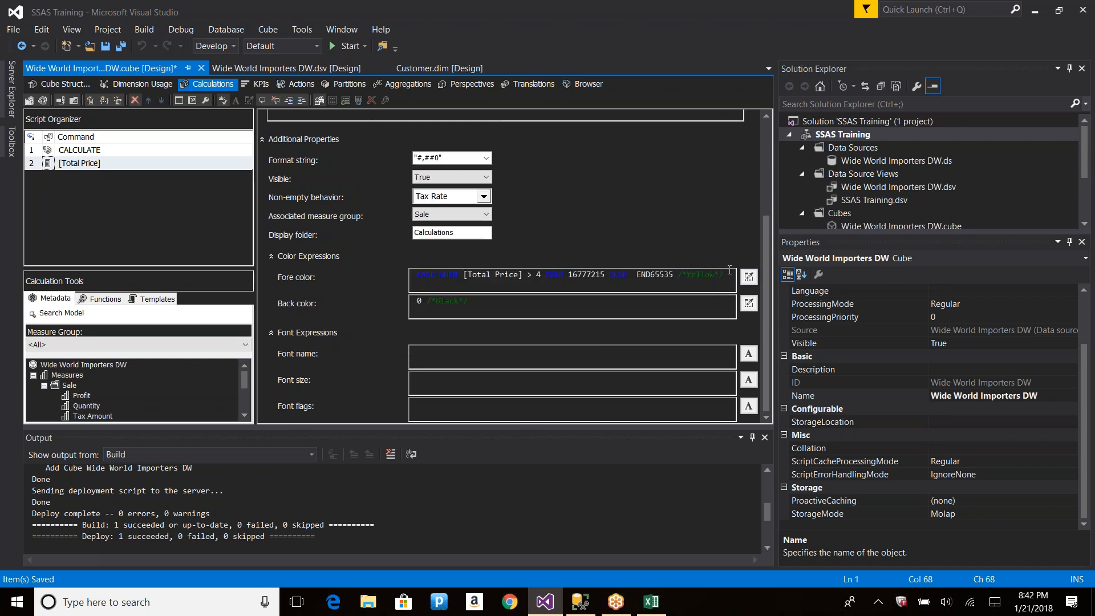
Remove the /*Yellow*/ comment from the Fore color expression, finish it with END and save the cube.
key("BackSpace")
key("BackSpace")
key("BackSpace")
key("BackSpace")
key("BackSpace")
key("BackSpace")
key("BackSpace")
key("BackSpace")
key("BackSpace")
key("BackSpace")
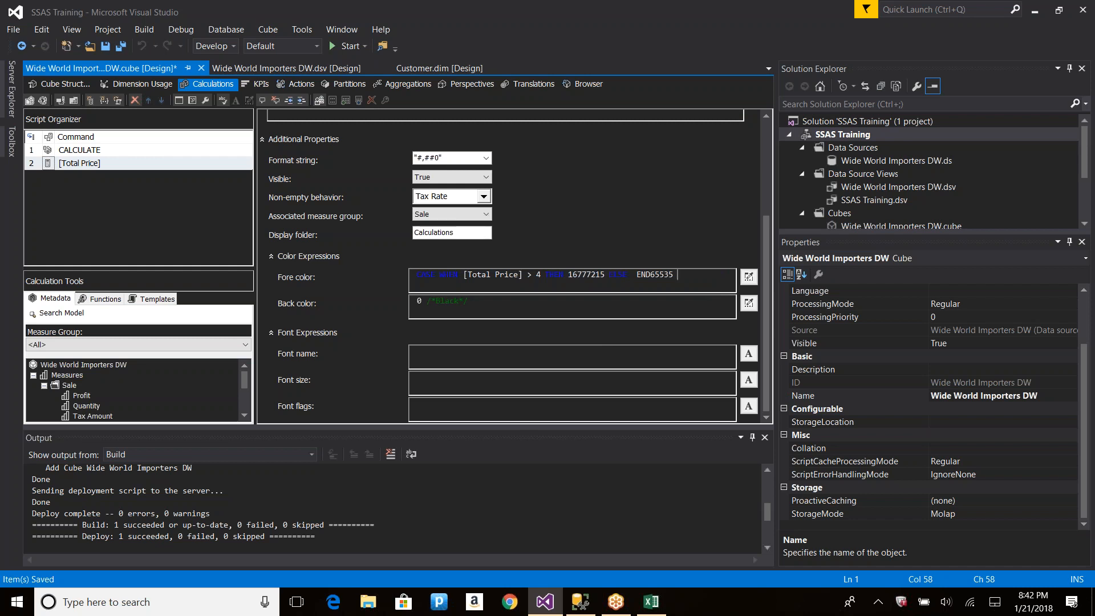
type("END")
key("ctrl+s")
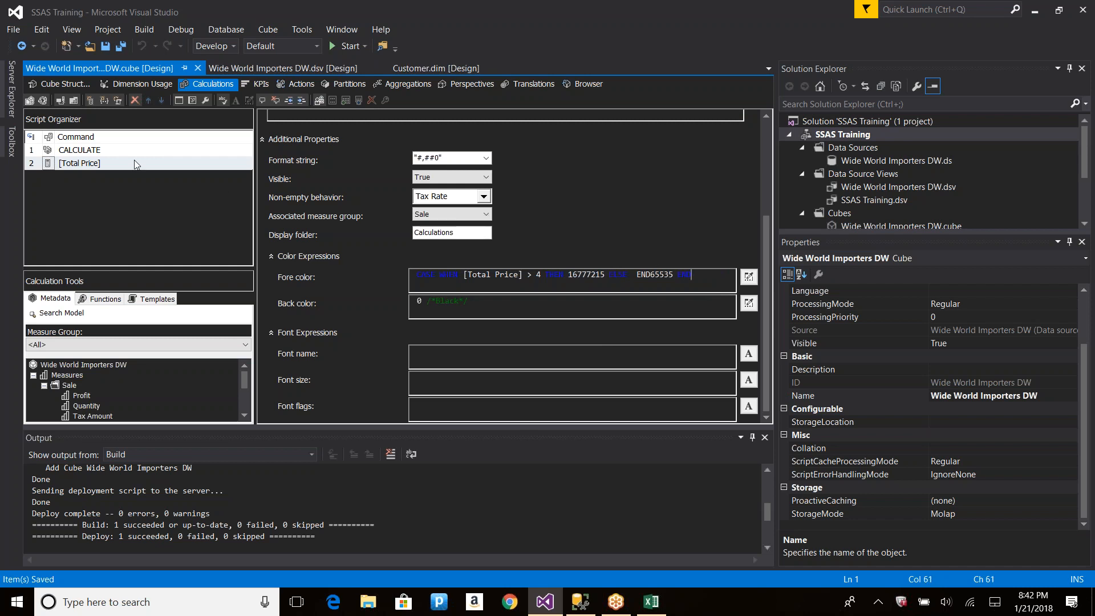
Deploy the SSAS Training project to the server.
right_click(847, 135)
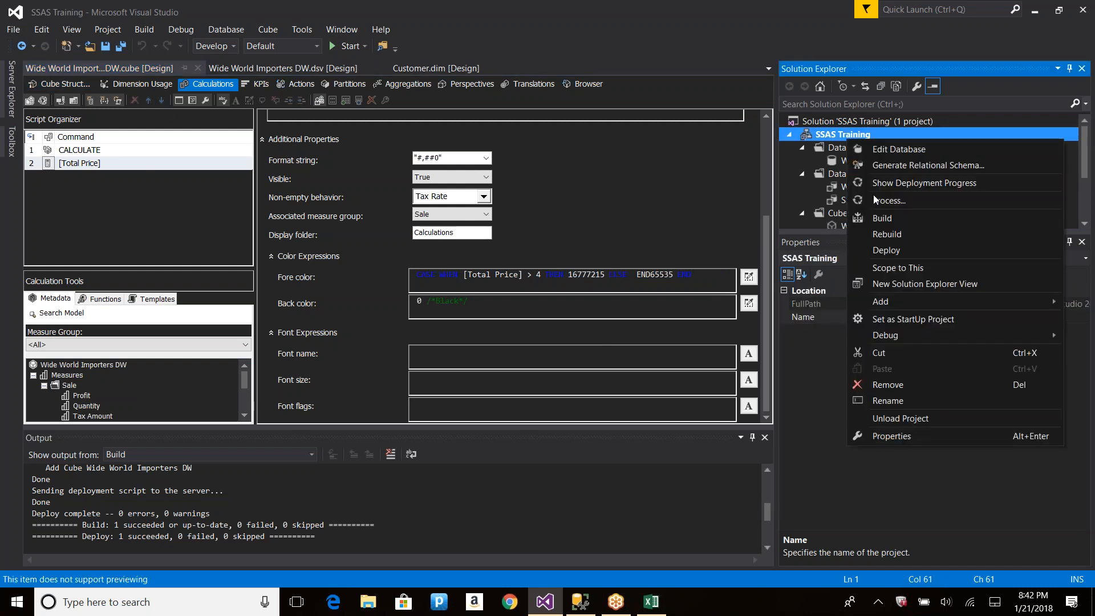
left_click(887, 251)
key("Return")
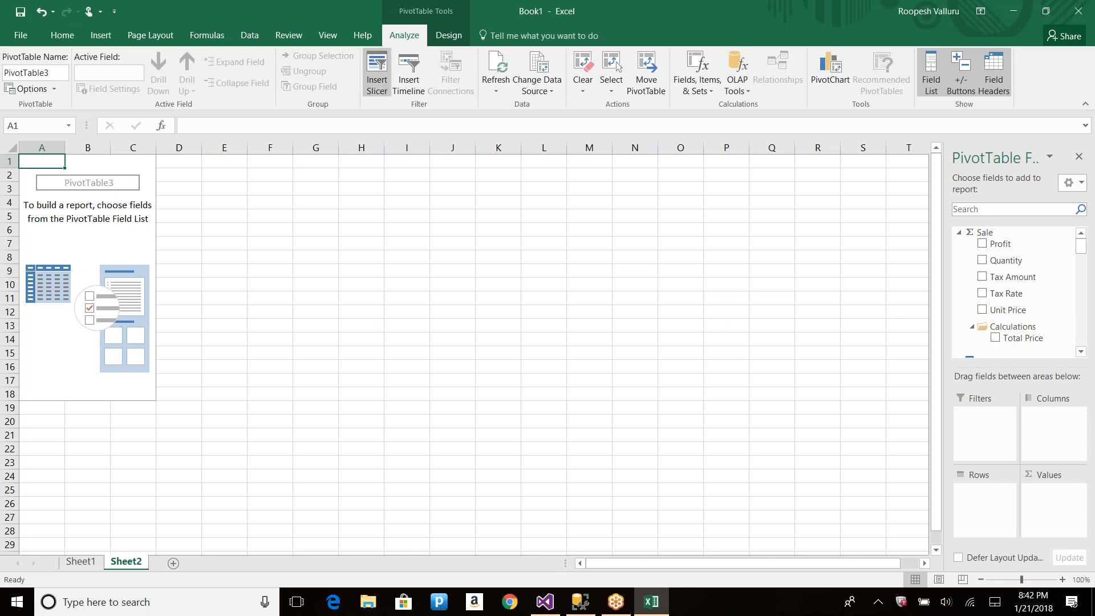
In Excel, add the Total Price calculation as PivotTable values and Bill To Customer as rows.
left_click(995, 337)
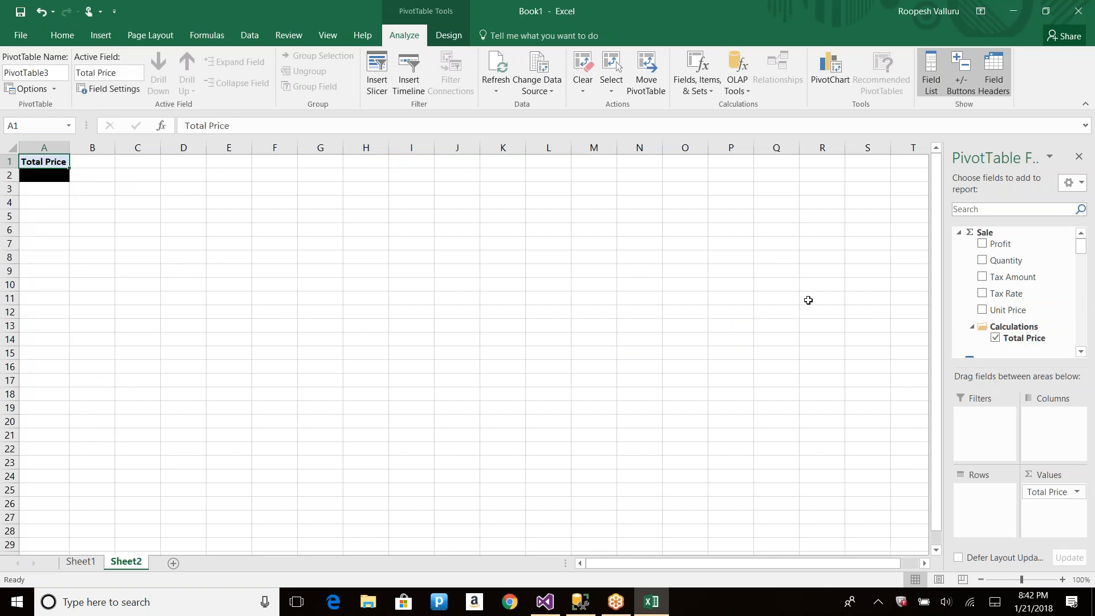
left_click(958, 232)
left_click(982, 264)
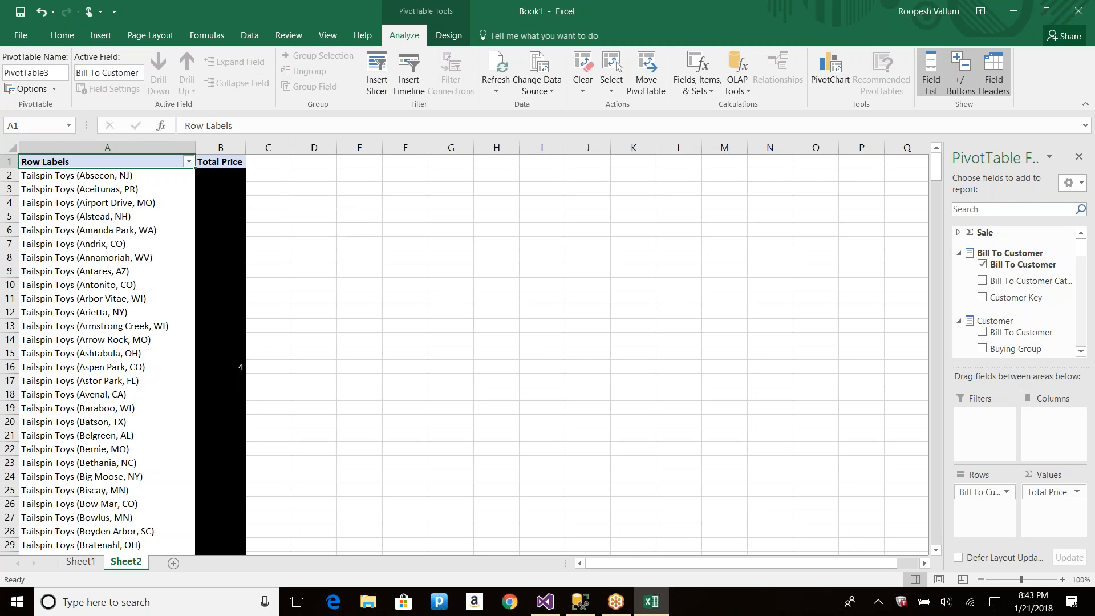
Compare the Fore color condition in Visual Studio with the Total Price cells for Aspen Park and Antares in Excel.
key("alt+Tab")
left_click(764, 175)
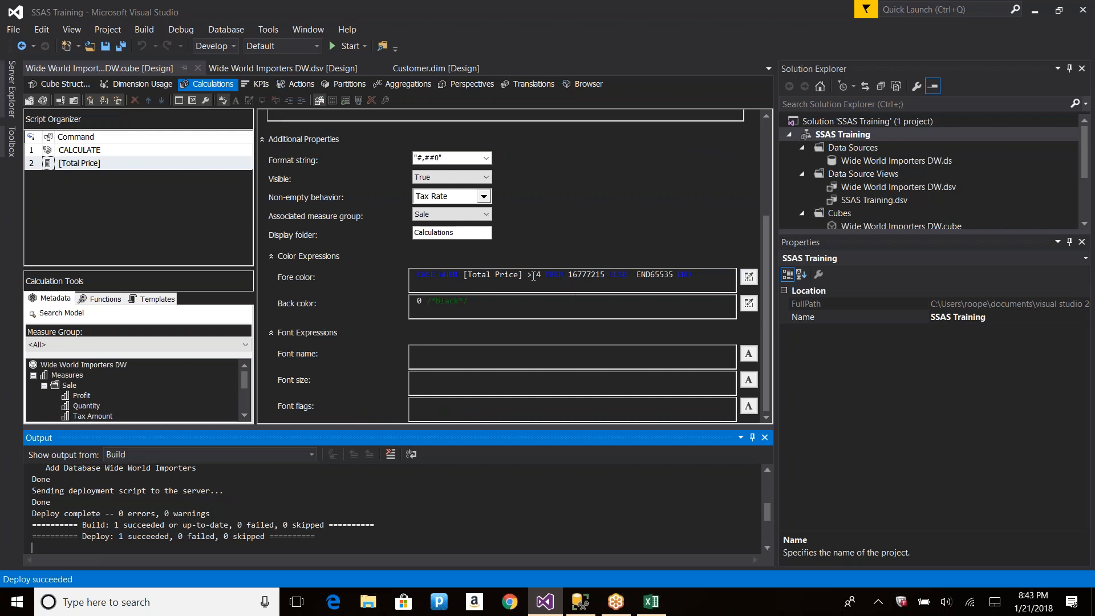
key("alt+Tab")
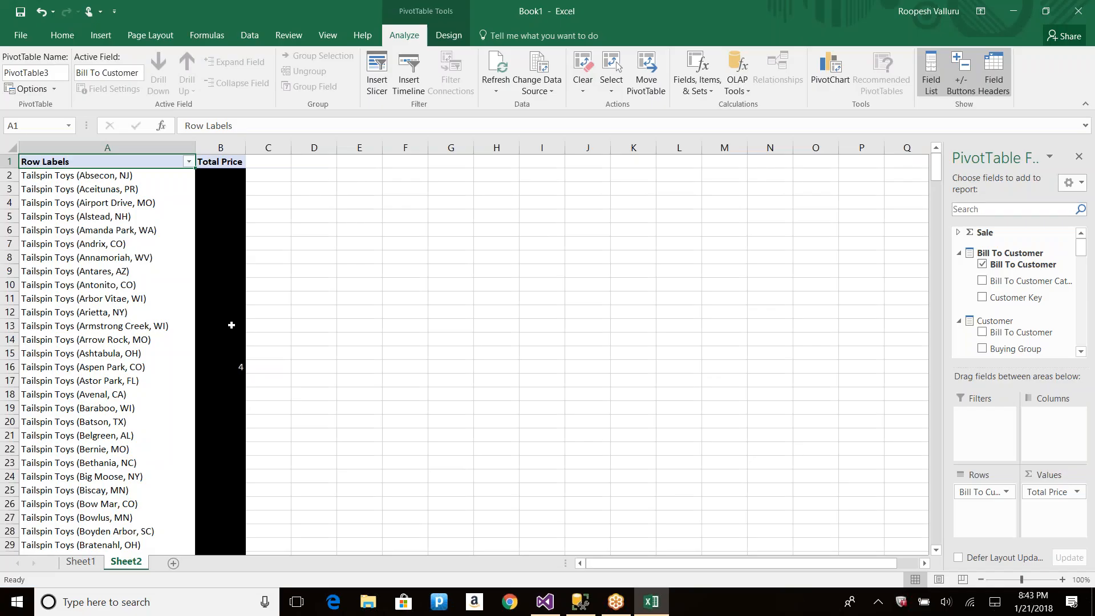
left_click(227, 368)
left_click(220, 271)
mouse_move(234, 268)
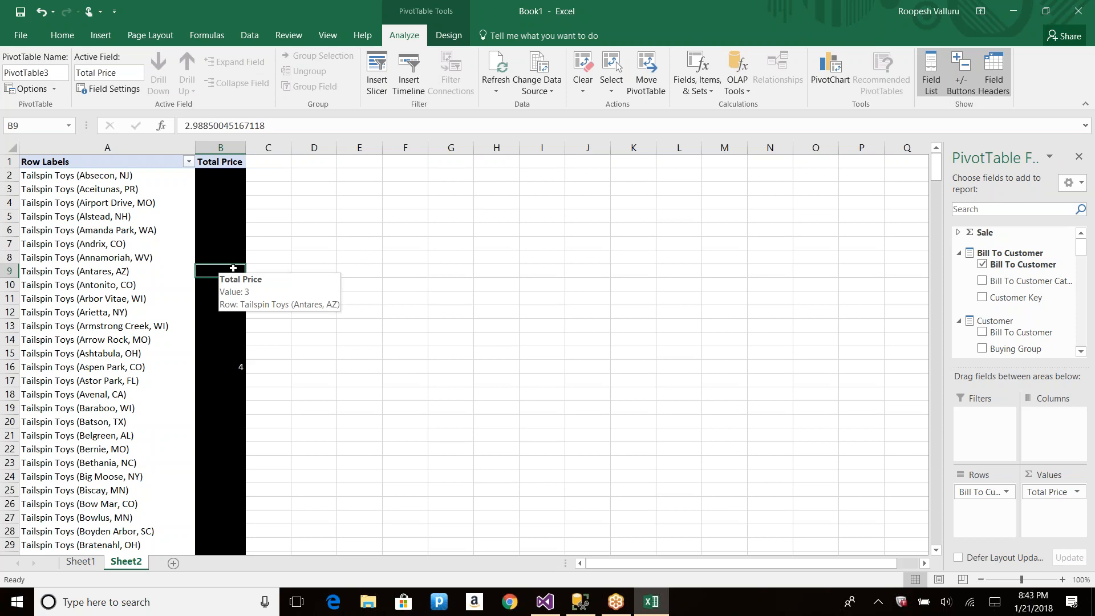
Back in Visual Studio, move the whole Fore color expression into Back color, replacing 0 /*Black*/.
key("alt+Tab")
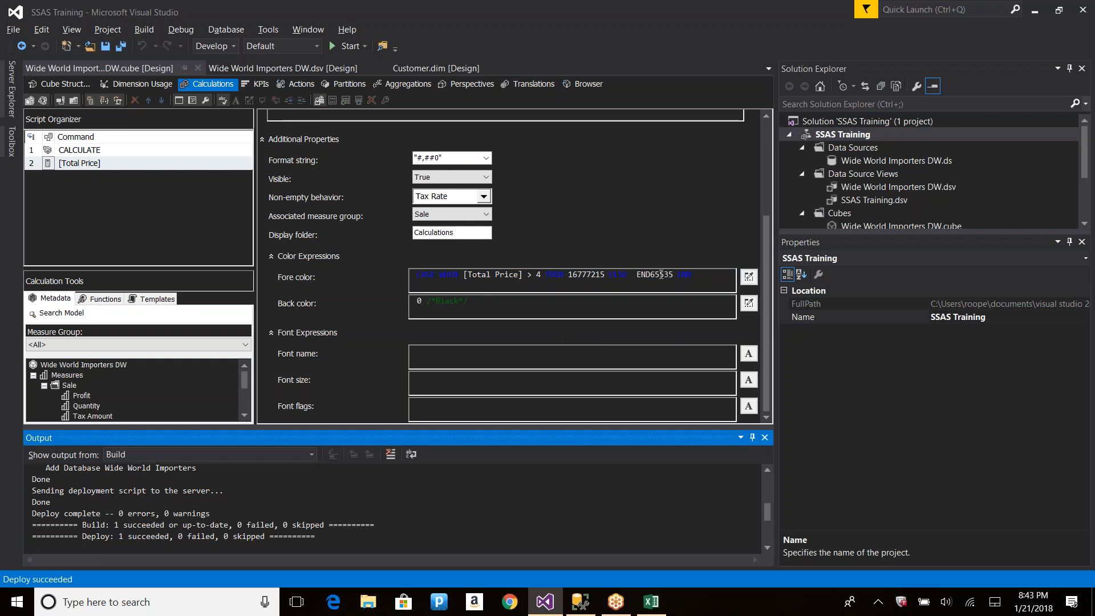
left_click_drag(708, 274, 347, 276)
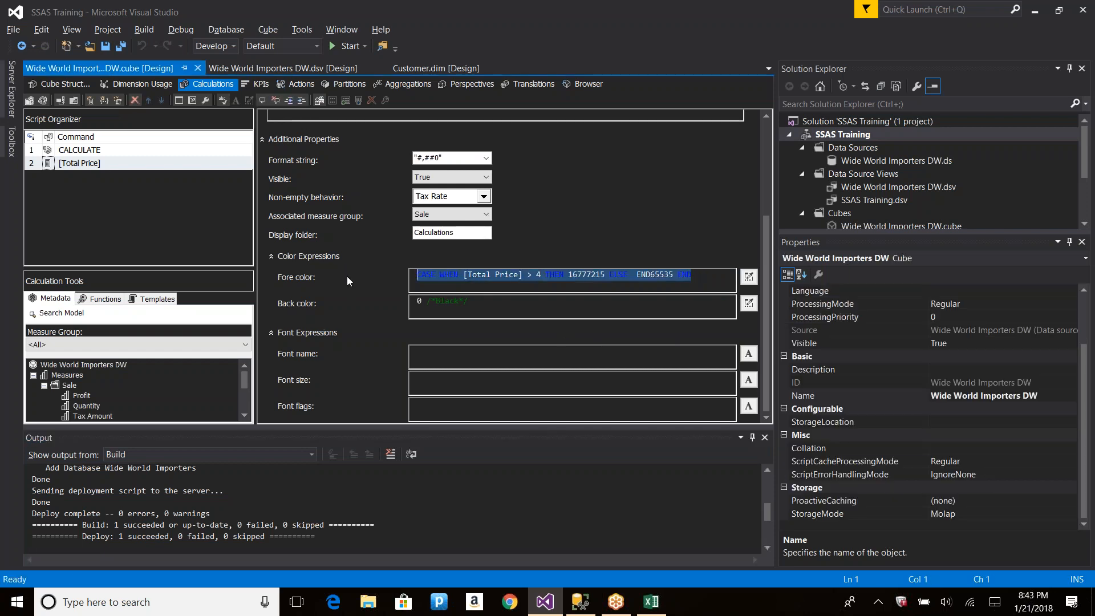
key("ctrl+x")
left_click(510, 301)
key("ctrl+v")
left_click(479, 297)
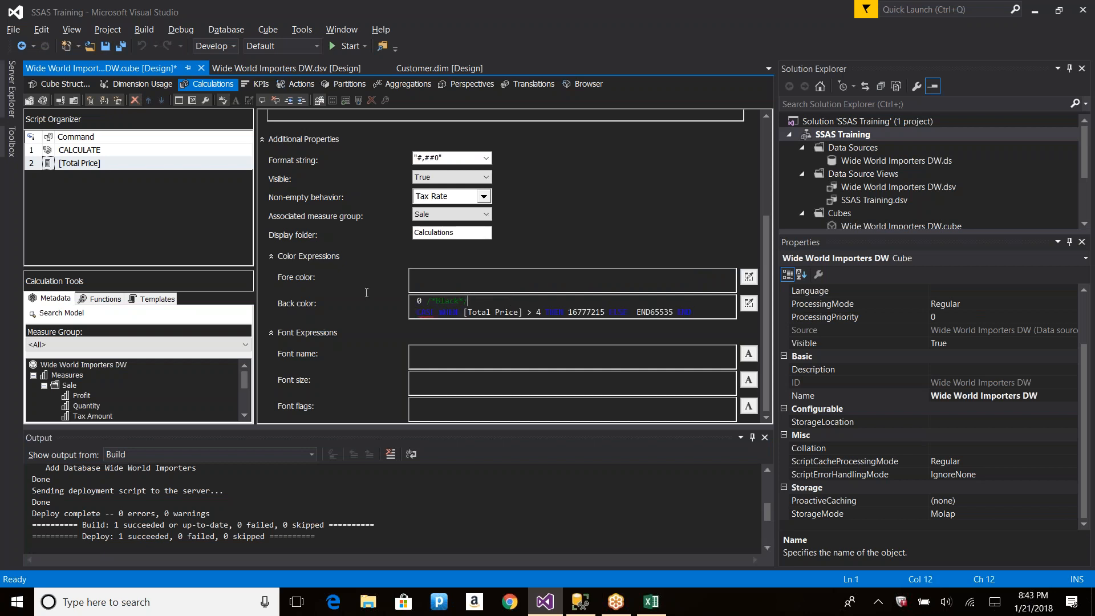
key("shift+Home")
key("BackSpace")
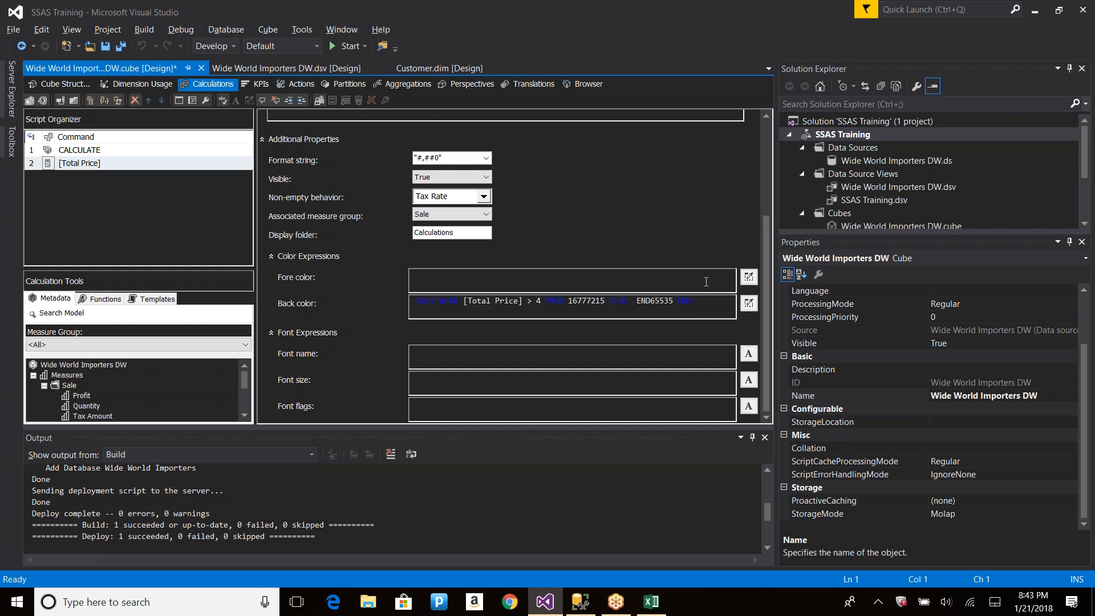
Delete 16777215 after THEN in the Back color expression and insert a white code using the first custom color.
double_click(588, 303)
key("Delete")
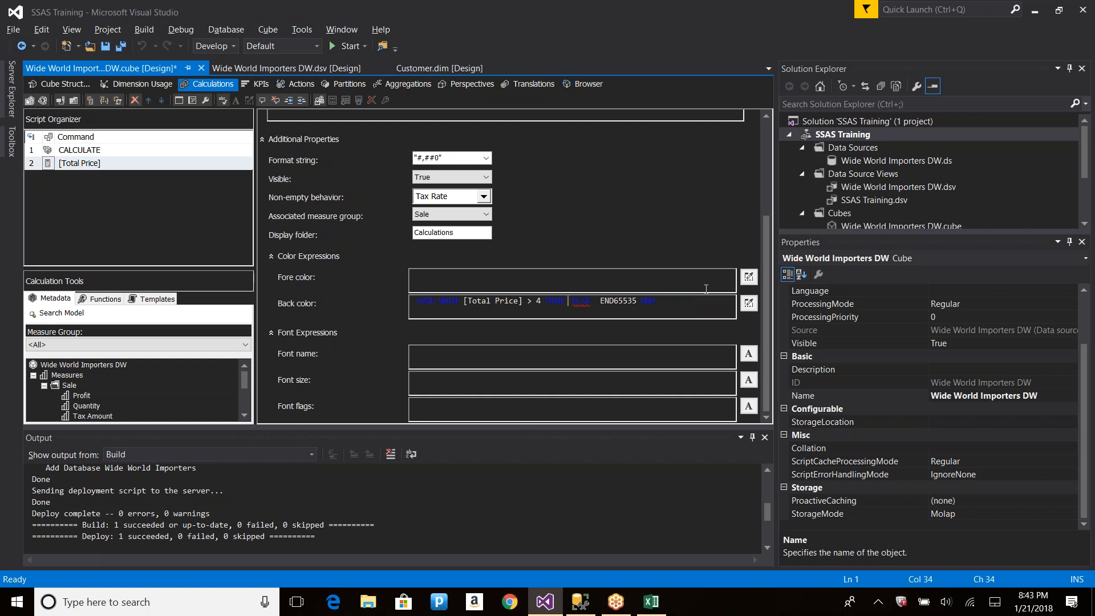
left_click(749, 305)
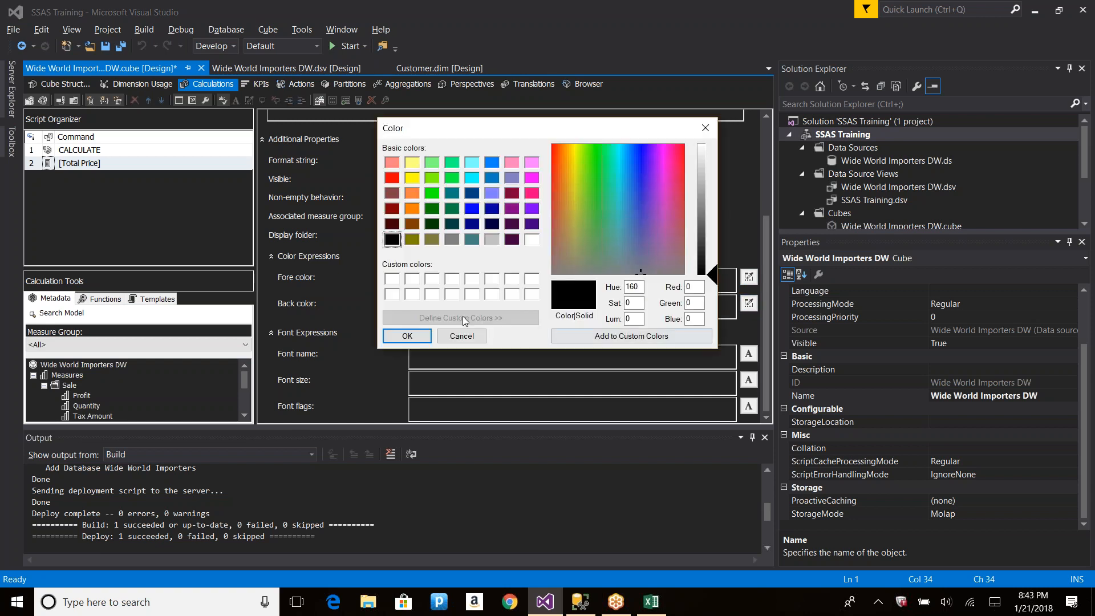
left_click(395, 280)
left_click(407, 336)
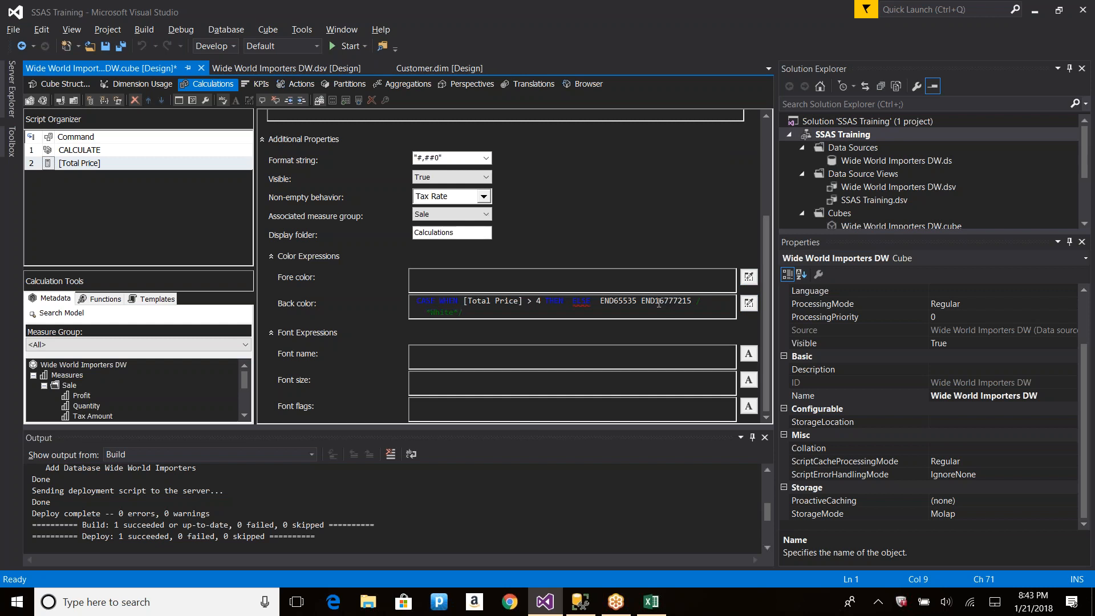
Move the inserted code 16777215 from the end of the Back color expression to the position after THEN.
left_click_drag(654, 302, 697, 302)
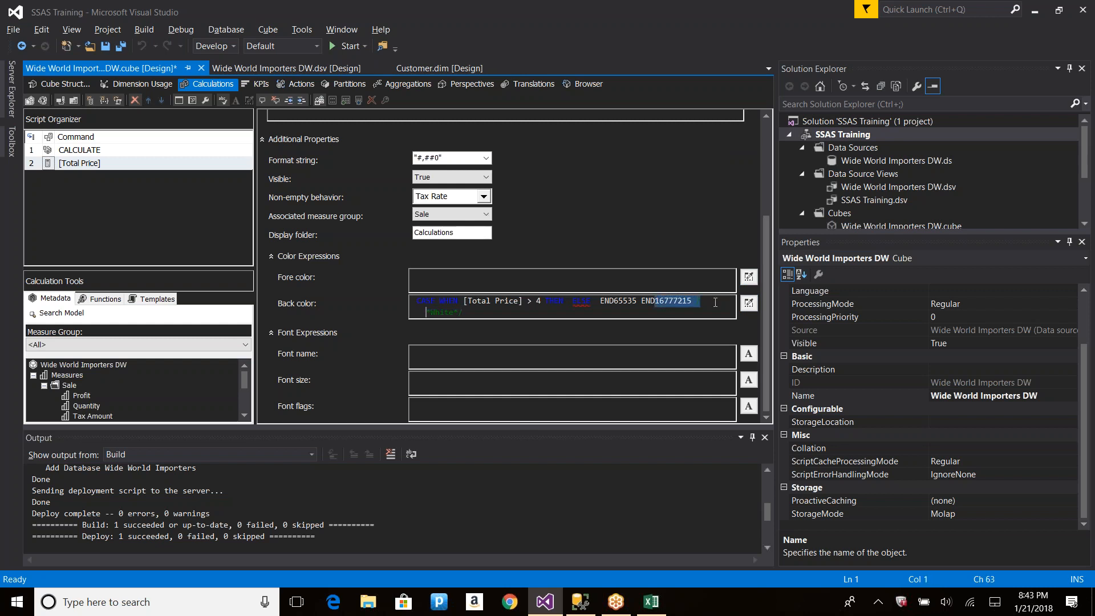
key("Delete")
key("ctrl+Left")
key("ctrl+Left")
key("ctrl+Left")
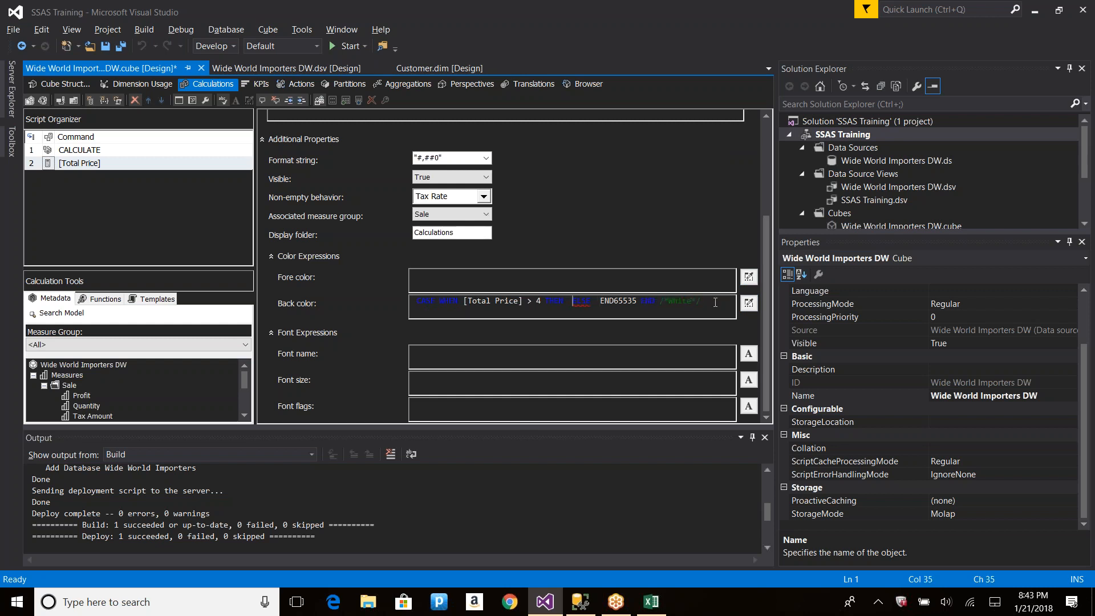
key("ctrl+v")
key("End")
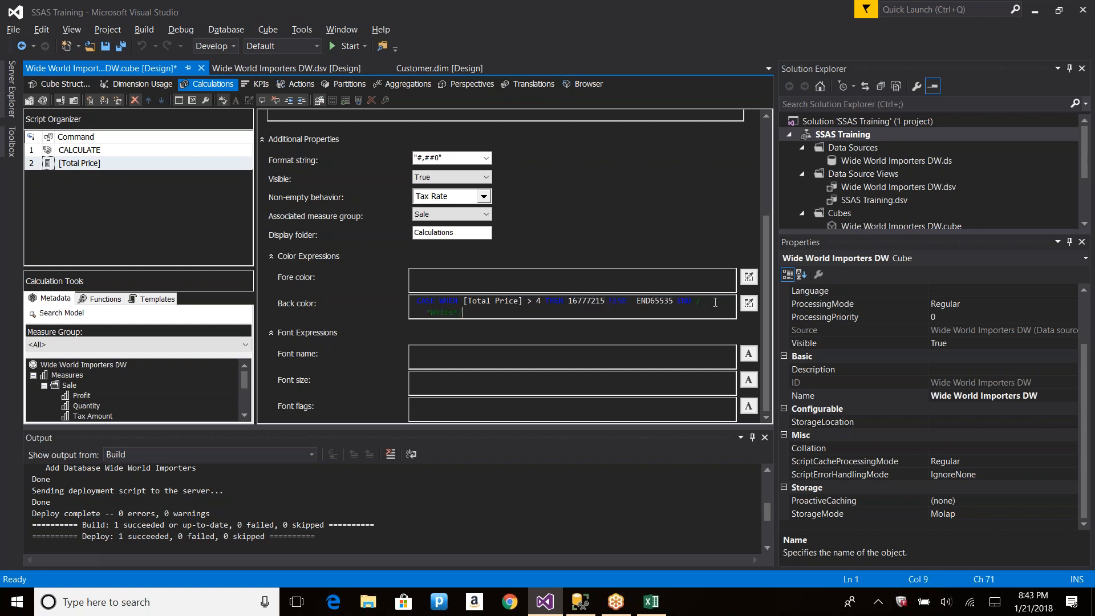
Remove the trailing white comment from the Back color expression, set Fore color to black, and save the cube.
key("shift+Home")
key("BackSpace")
left_click(749, 278)
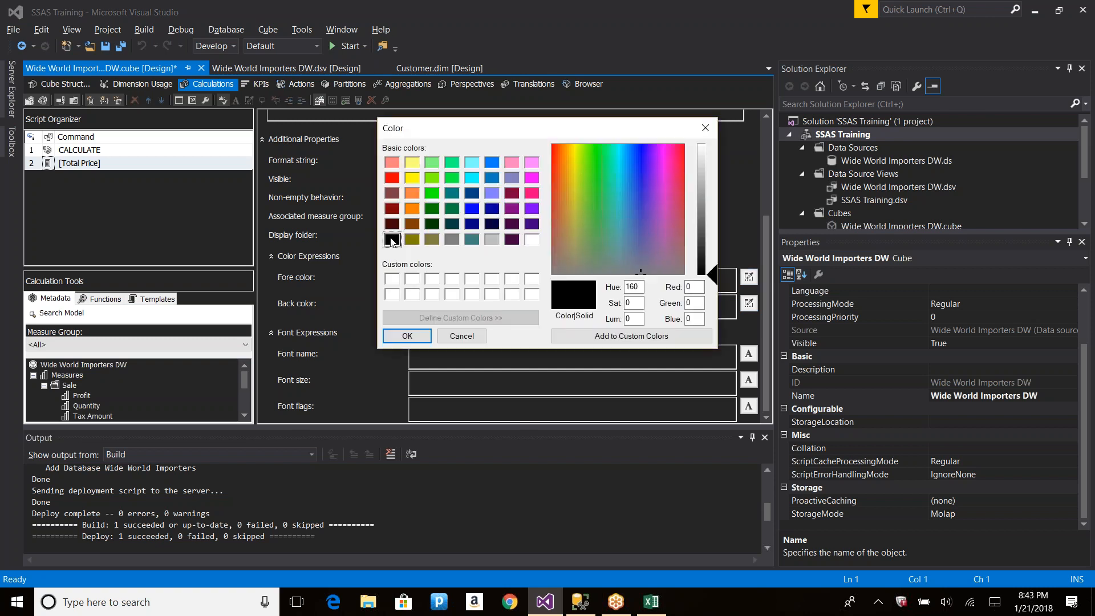
left_click(405, 335)
key("ctrl+s")
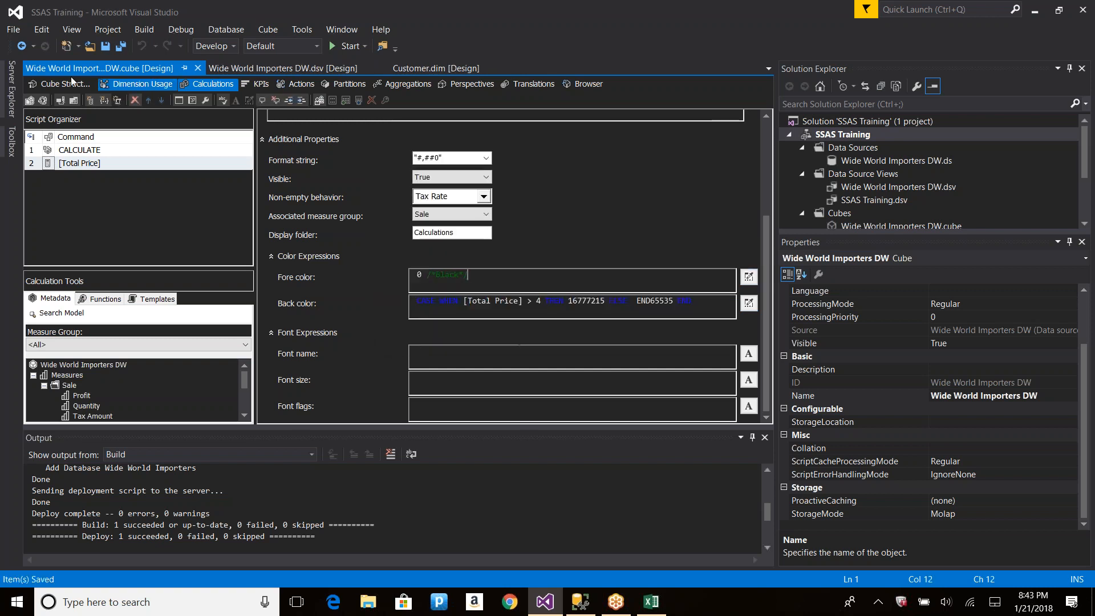
Deploy the SSAS Training project and refresh the Total Price PivotTable in Excel.
right_click(830, 134)
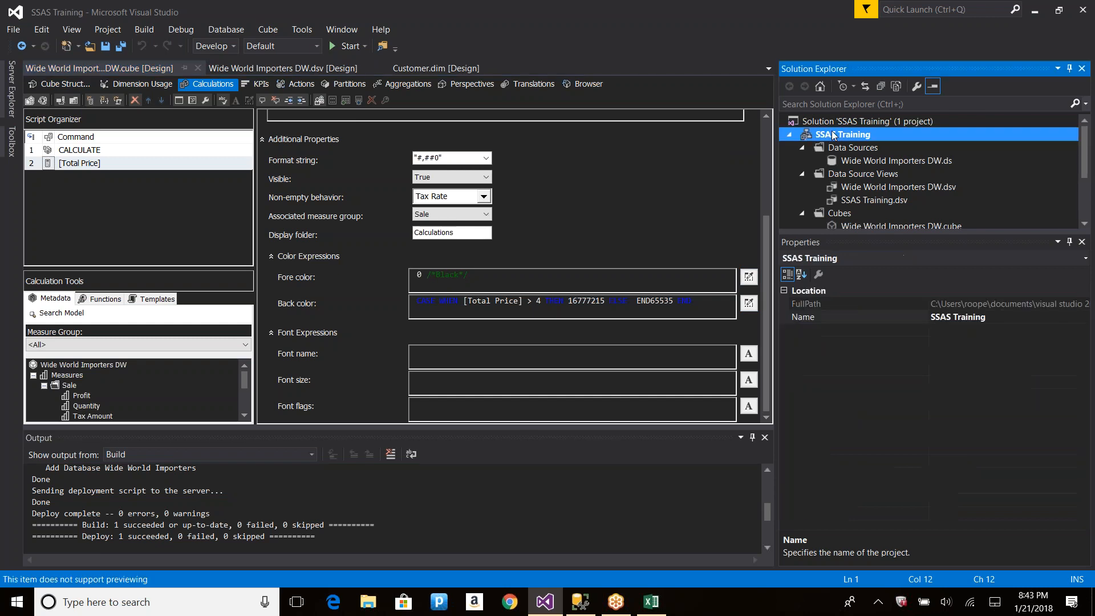
left_click(876, 243)
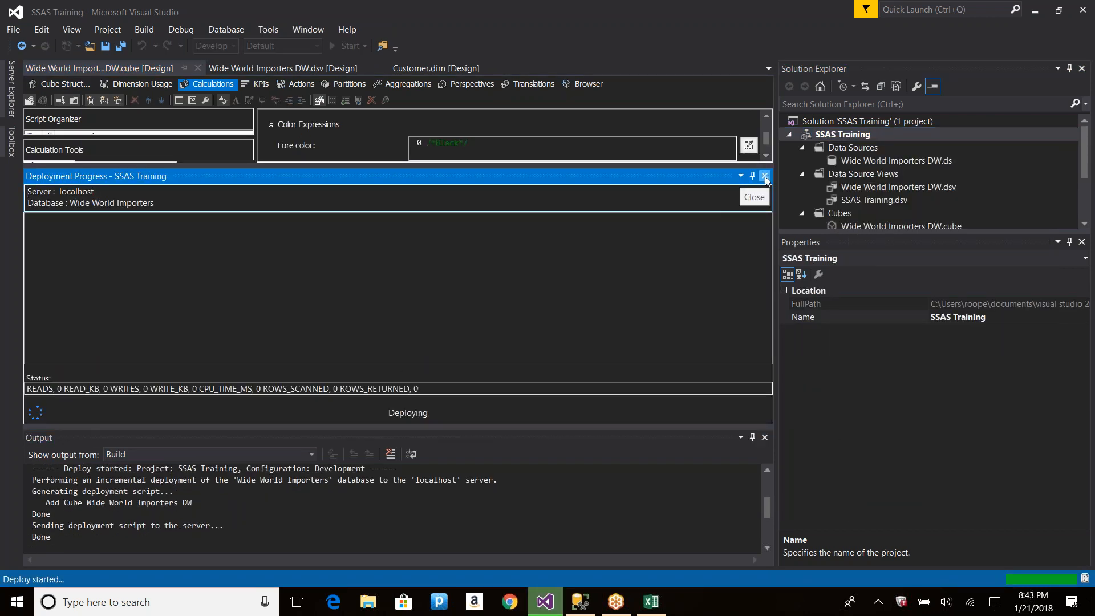
key("alt+Tab")
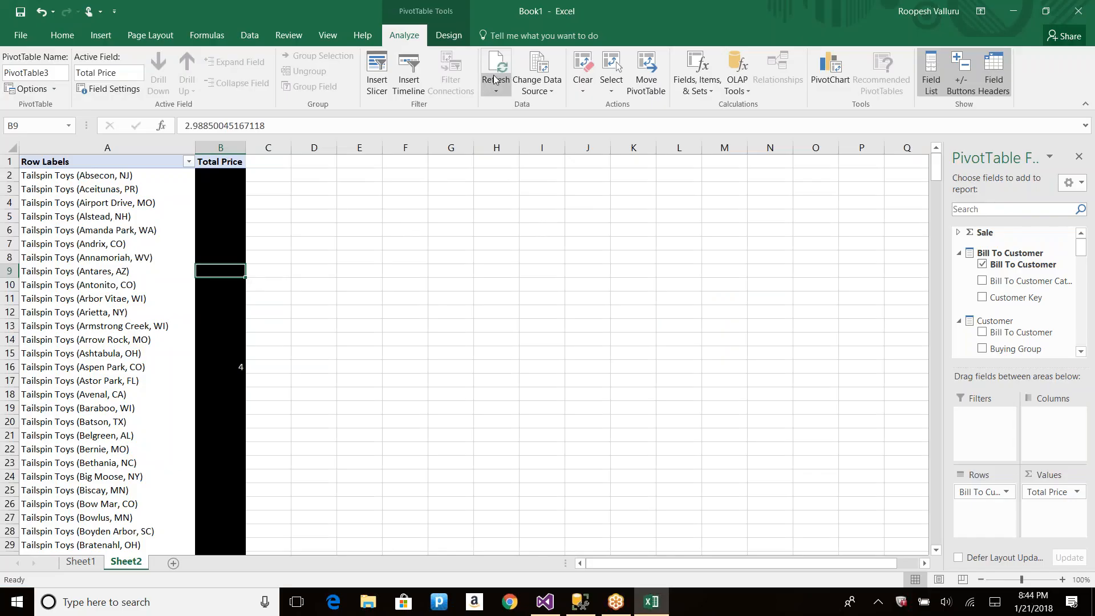
left_click(499, 71)
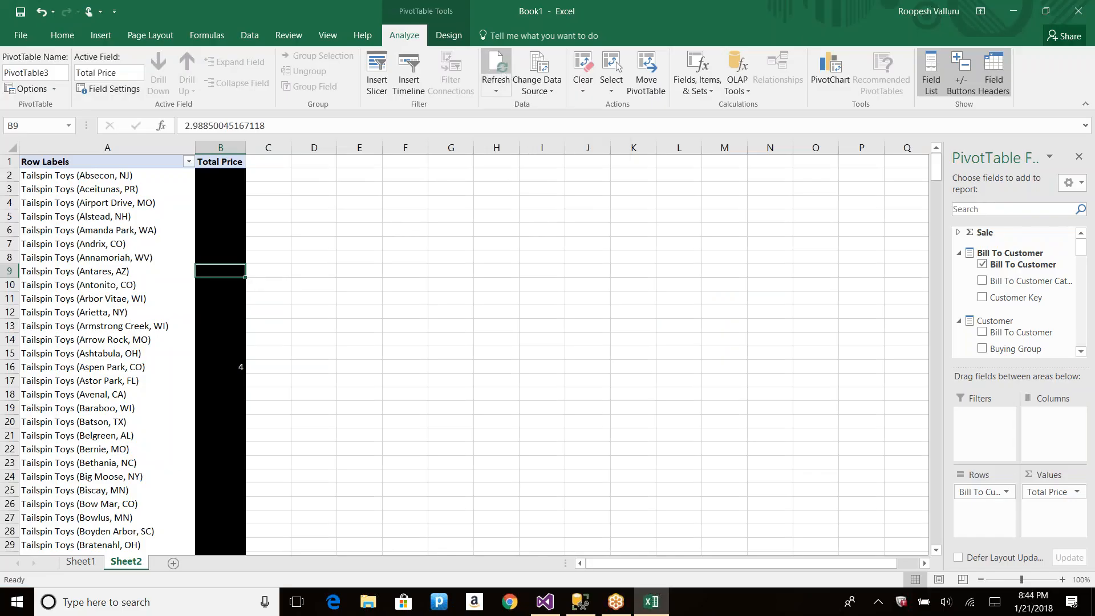
Check the Total Price cell colors down the refreshed PivotTable, including the Absecon and Alstead rows.
left_click(221, 190)
scroll(227, 225, "down", 5)
scroll(227, 224, "up", 5)
left_click(231, 177)
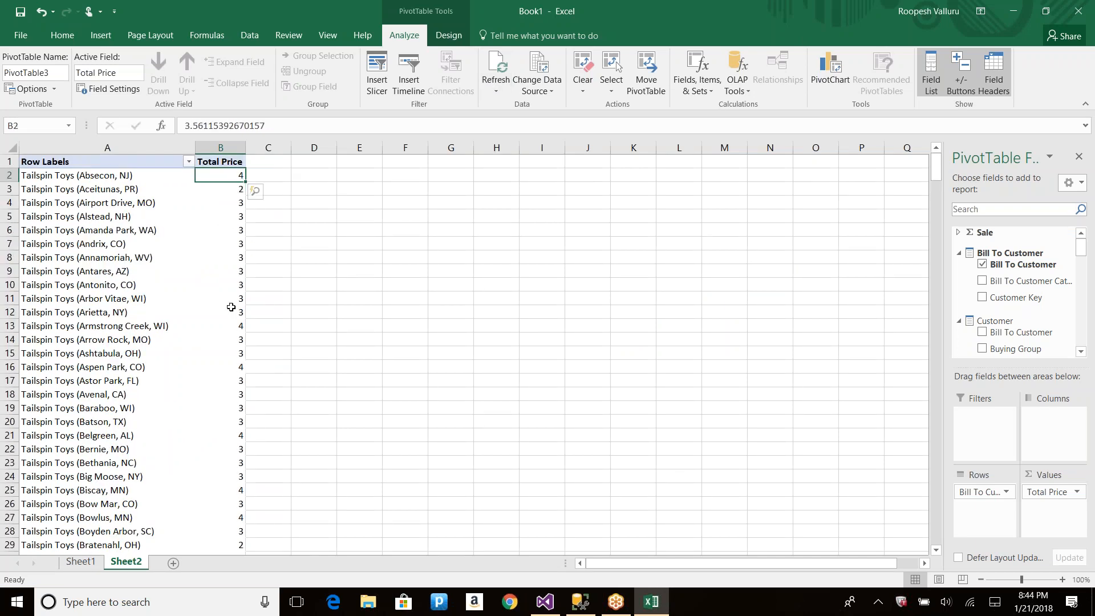
key("alt")
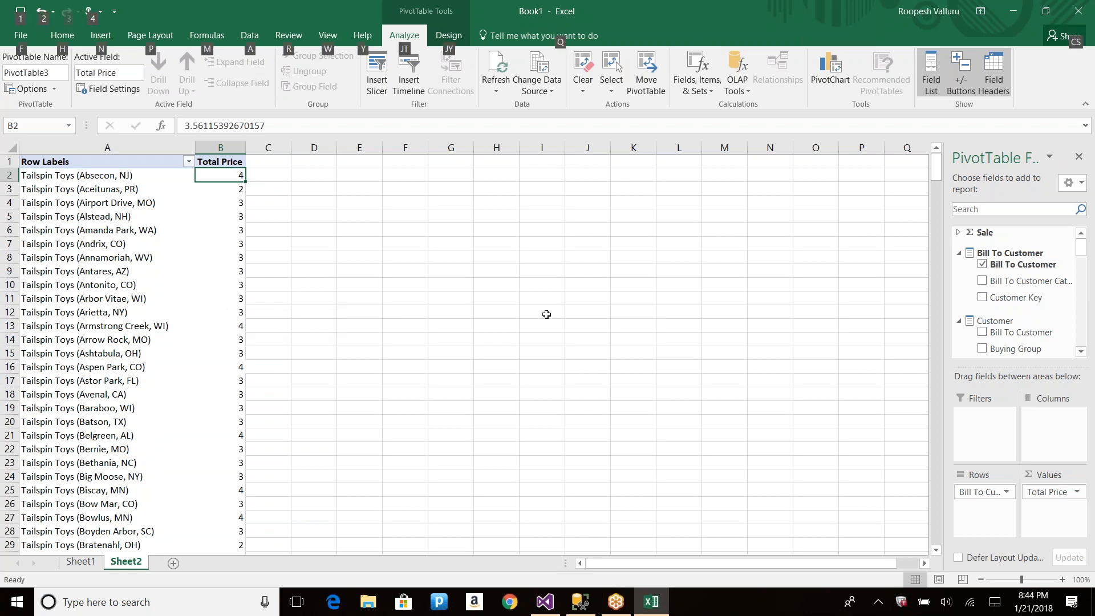
left_click(231, 216)
scroll(244, 263, "down", 13)
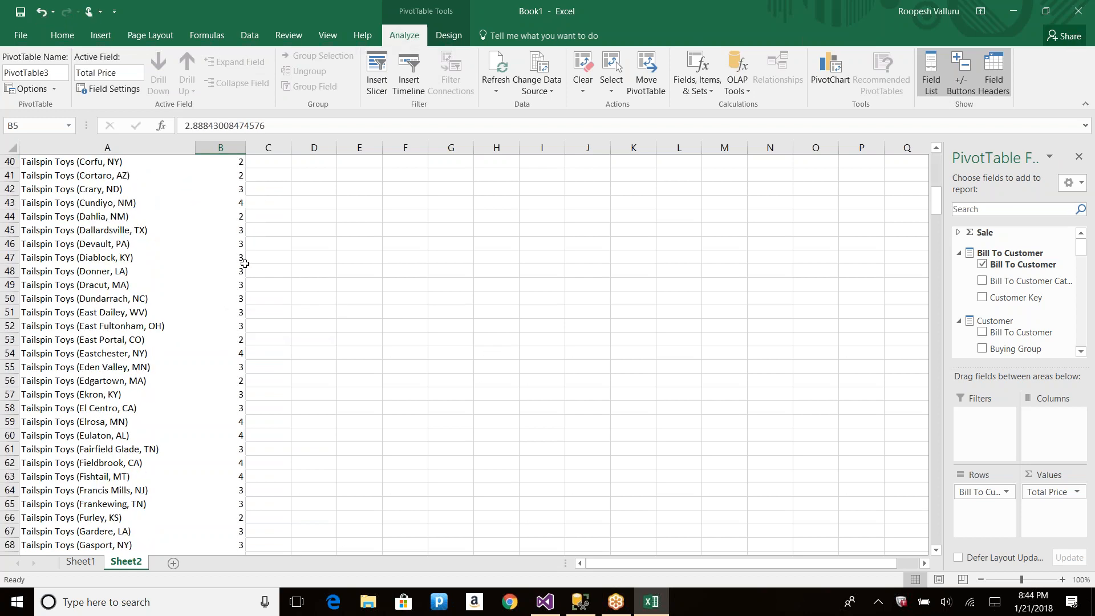
scroll(244, 263, "down", 5)
key("alt+Tab")
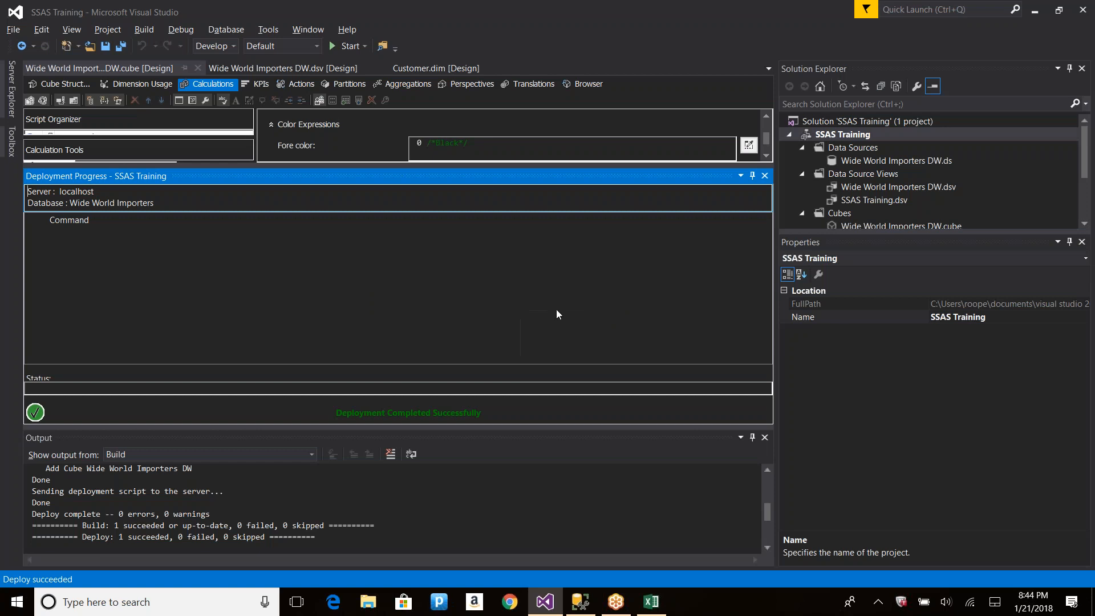
left_click(765, 176)
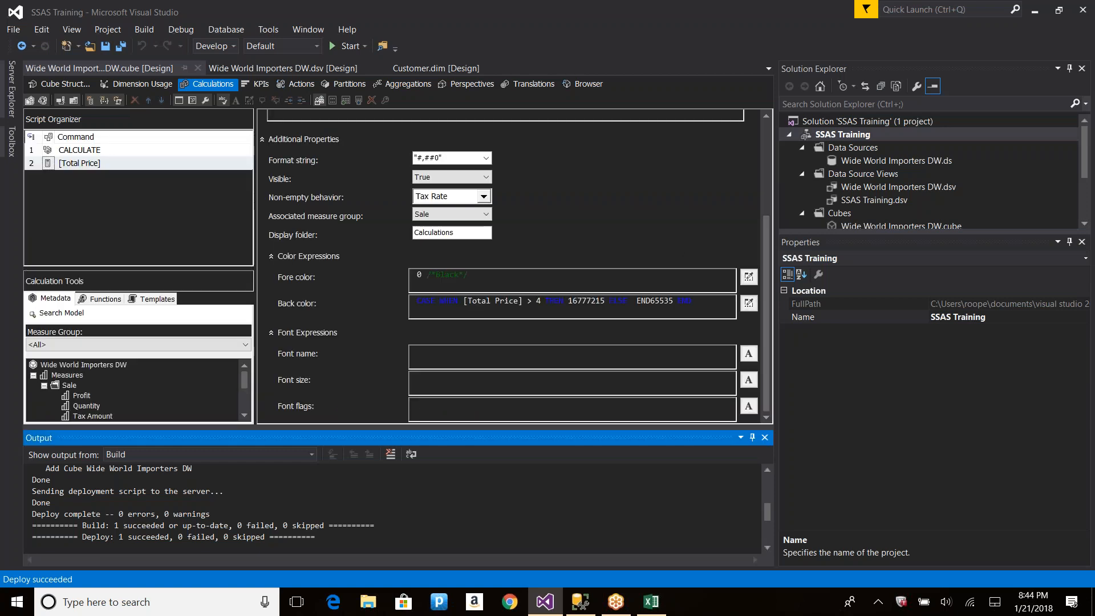
key("alt+Tab")
left_click(229, 285)
scroll(230, 285, "down", 4)
scroll(229, 285, "up", 4)
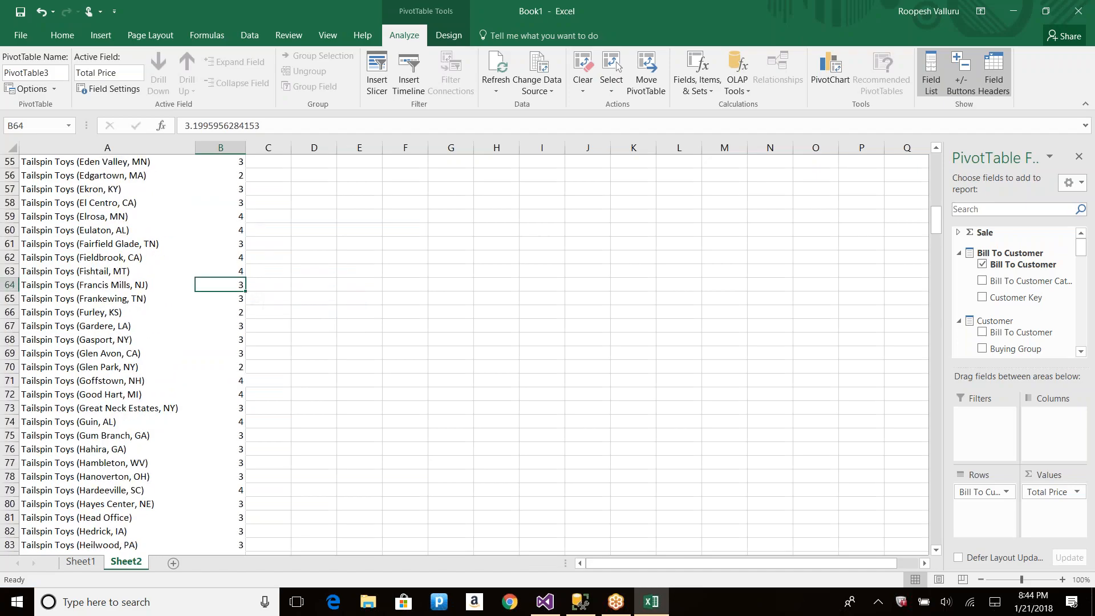
Back in Visual Studio, delete END65535 END after ELSE in the Back color expression.
key("alt+Tab")
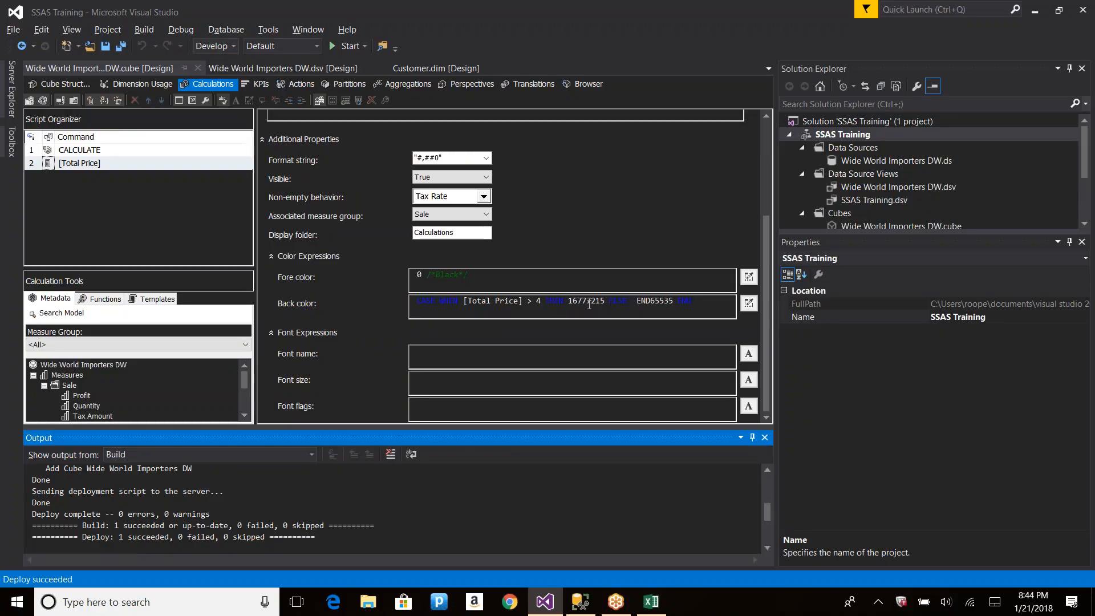
left_click(589, 305)
double_click(589, 305)
left_click(654, 300)
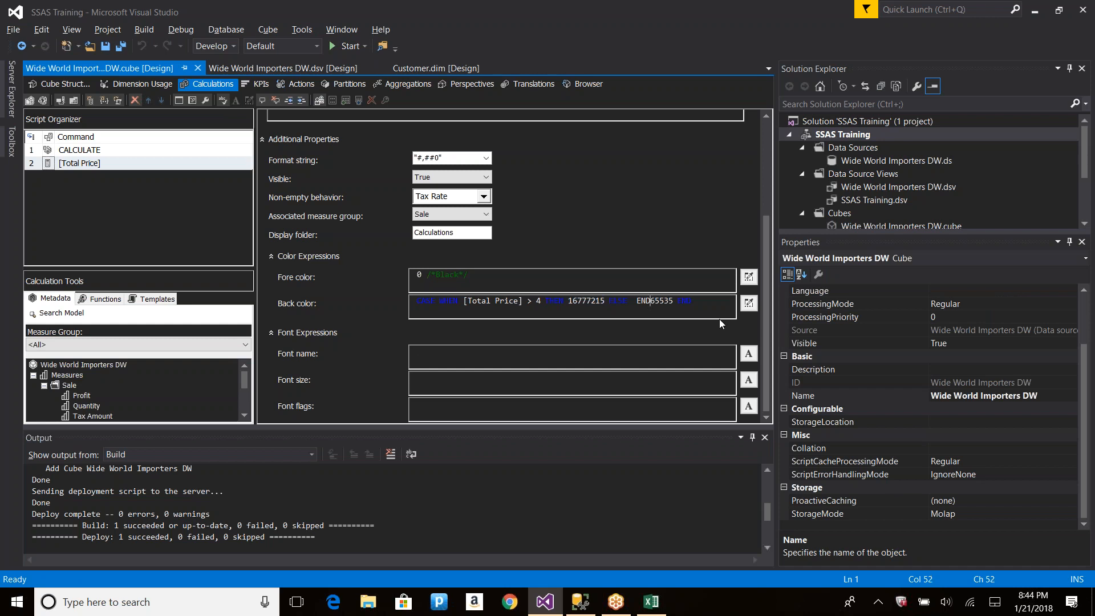
key("Right")
key("Right")
key("Right")
key("Right")
key("ctrl+shift+Left")
key("ctrl+shift+Left")
key("ctrl+shift+Right")
key("Delete")
key("Delete")
key("Delete")
key("Delete")
key("Delete")
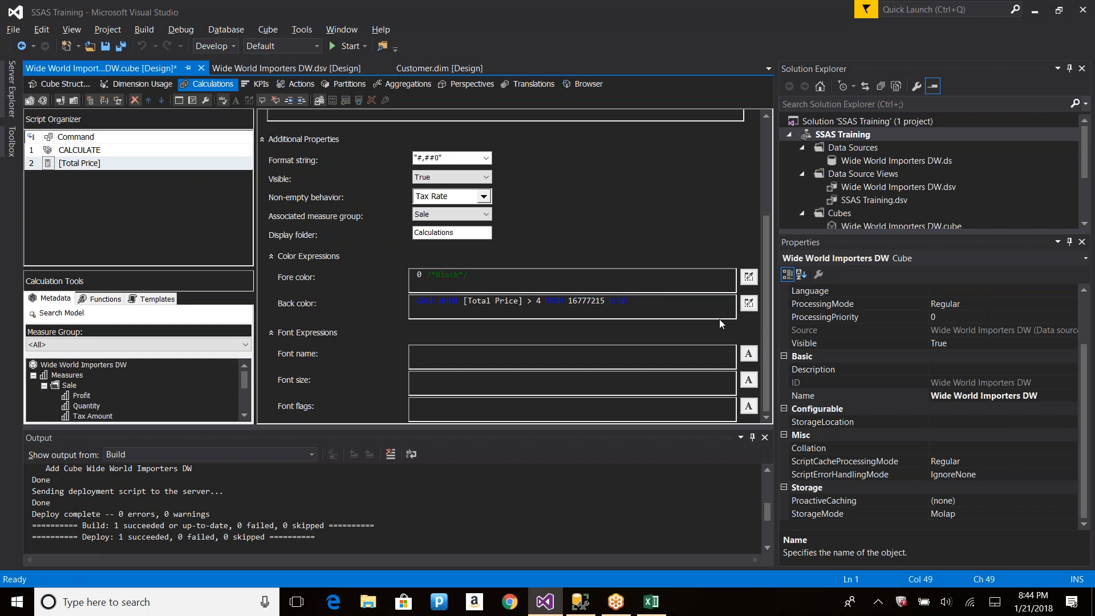
Insert the basic yellow color code 65535 after ELSE in the Back color expression.
left_click(749, 303)
left_click(418, 181)
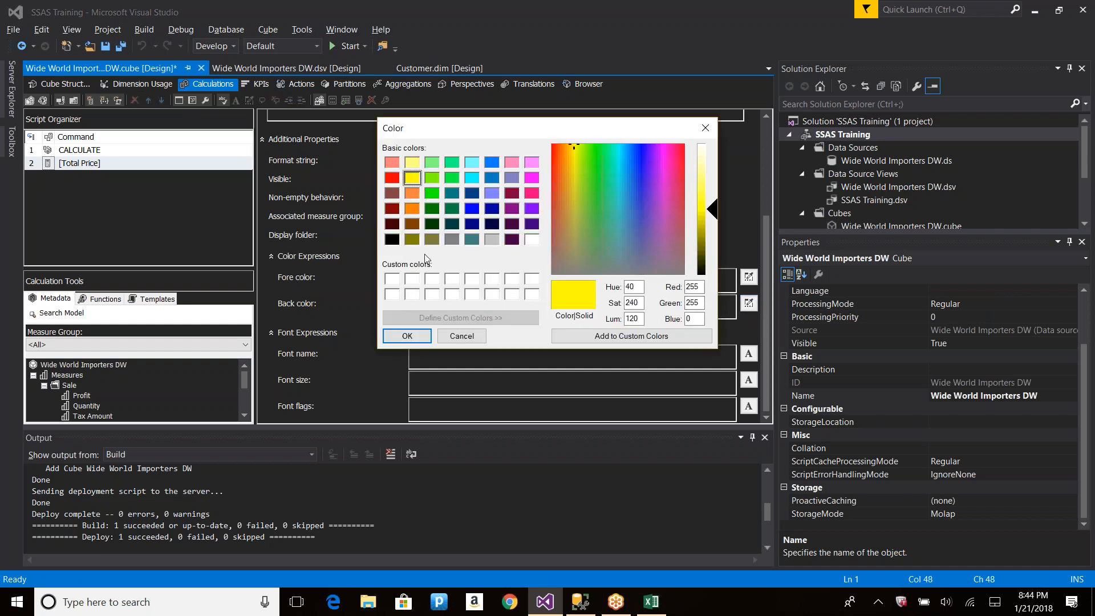
left_click(407, 336)
Replace the yellow comment at the end of the Back color expression with END and save the cube.
key("BackSpace")
key("BackSpace")
key("BackSpace")
key("BackSpace")
key("BackSpace")
key("BackSpace")
key("BackSpace")
key("BackSpace")
key("BackSpace")
key("BackSpace")
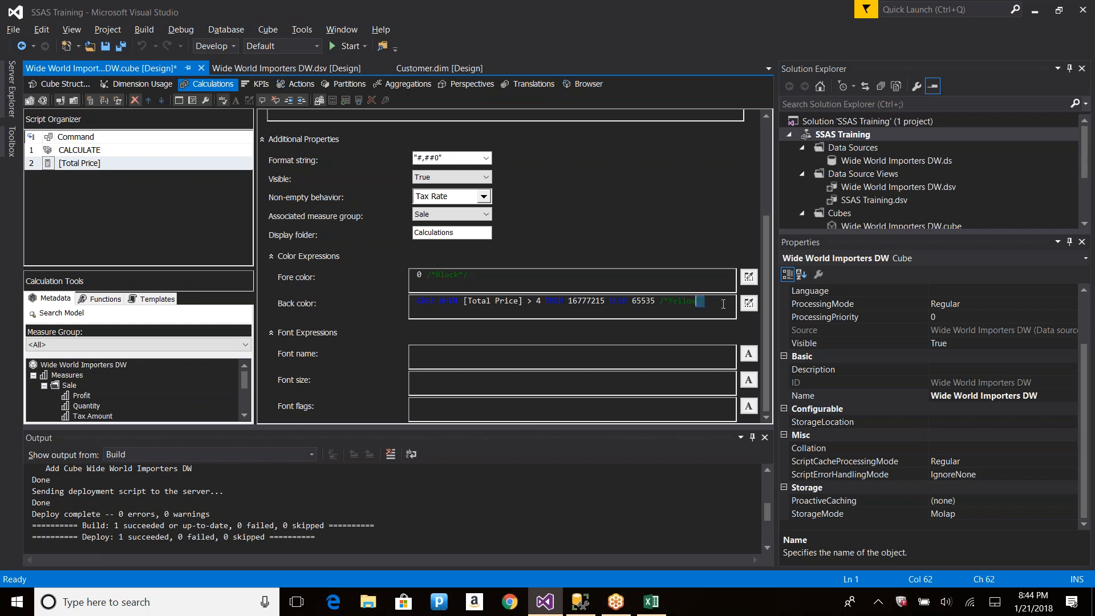
type("E")
type("MD")
key("ctrl+s")
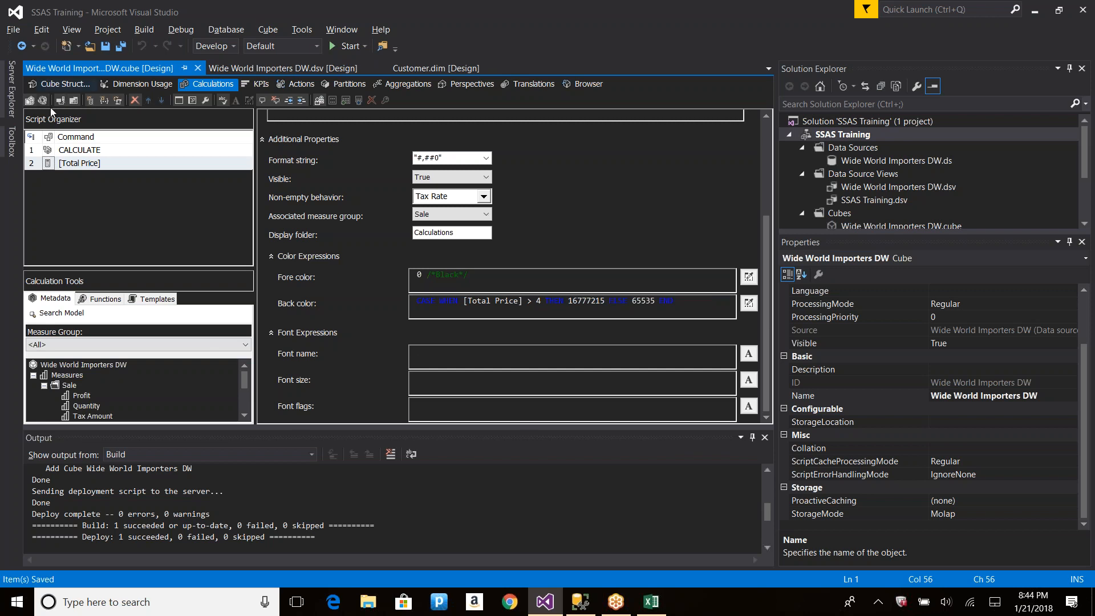
Deploy the SSAS Training project with the corrected Back color expression and refresh the PivotTable in Excel.
right_click(847, 135)
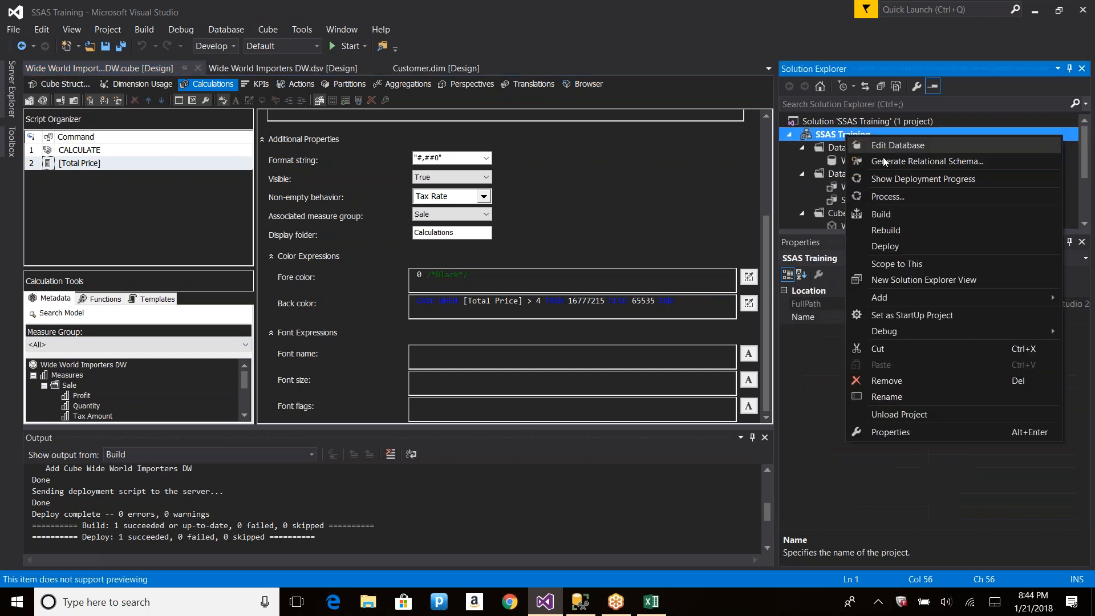
left_click(888, 250)
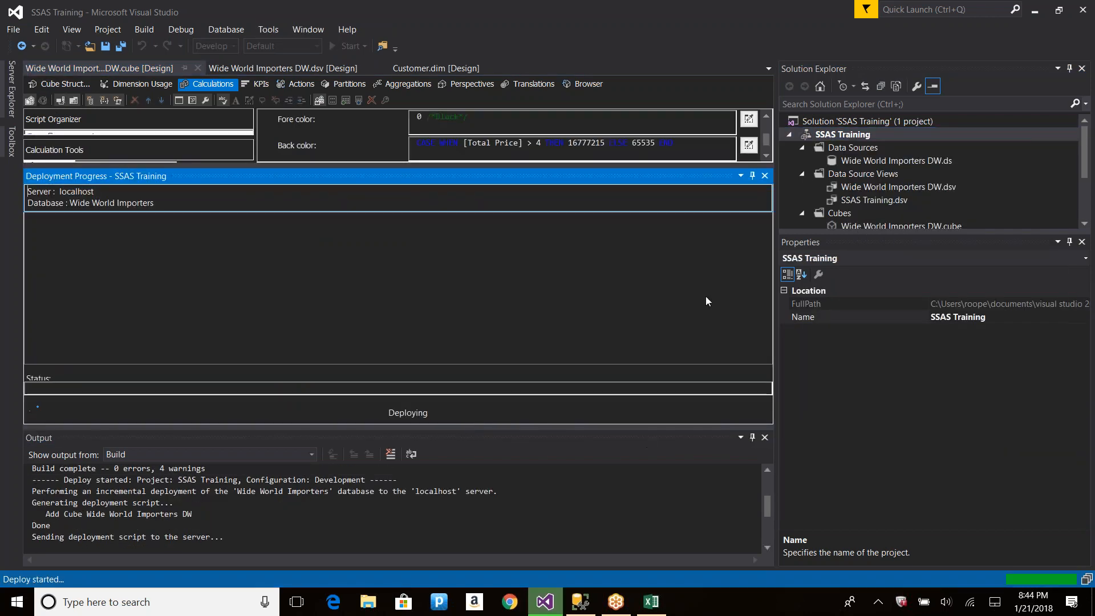
left_click(765, 176)
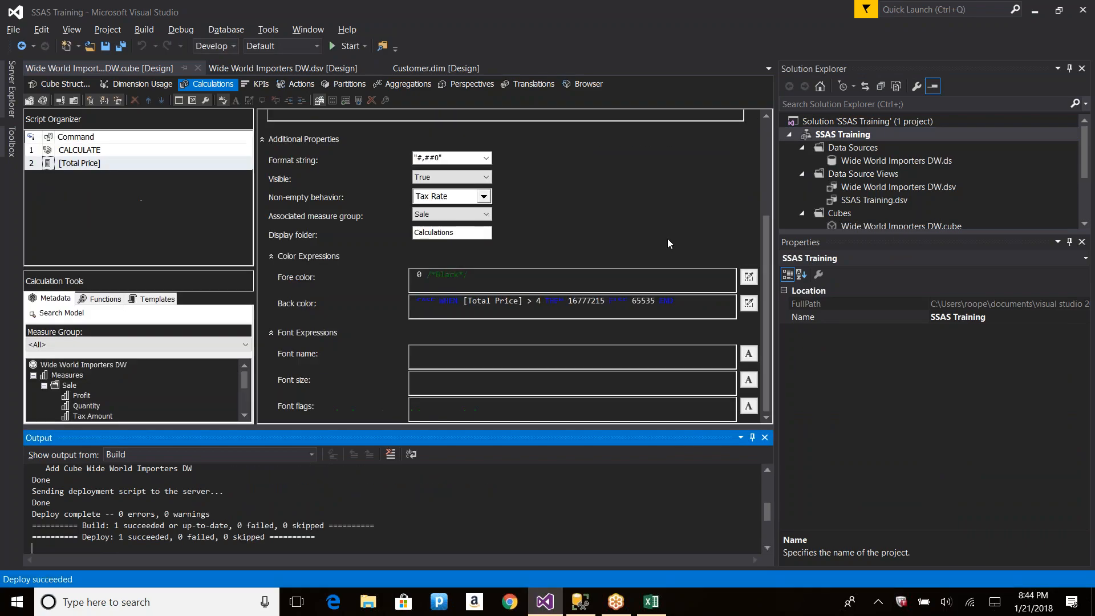
key("alt+Tab")
left_click(493, 64)
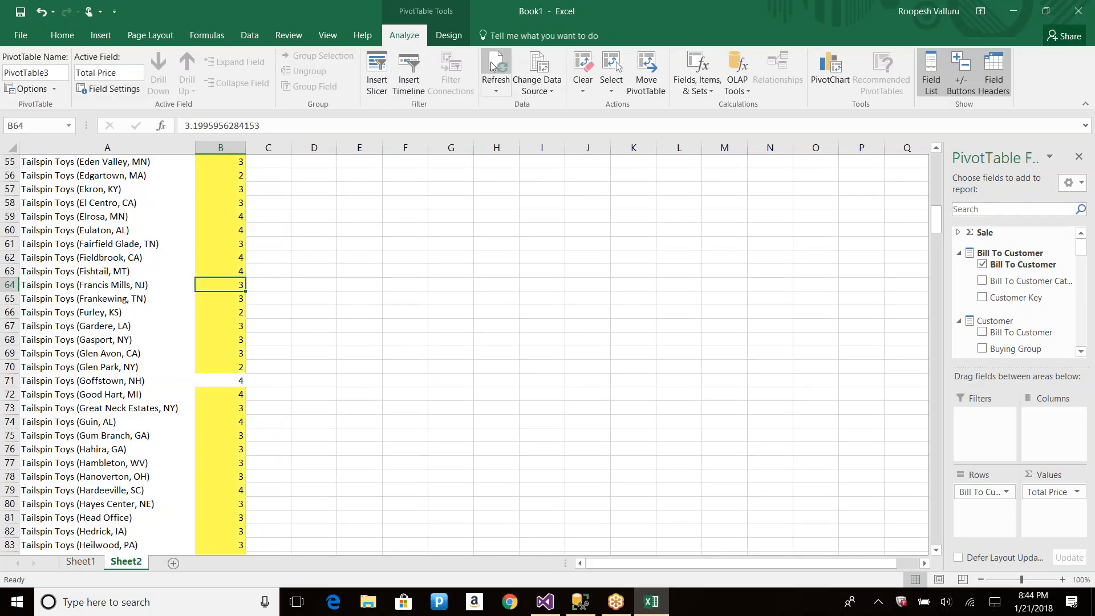
Examine the Total Price background colors up to the first row and compare the exact values for Armstrong Creek and Aspen Park.
scroll(245, 411, "up", 2)
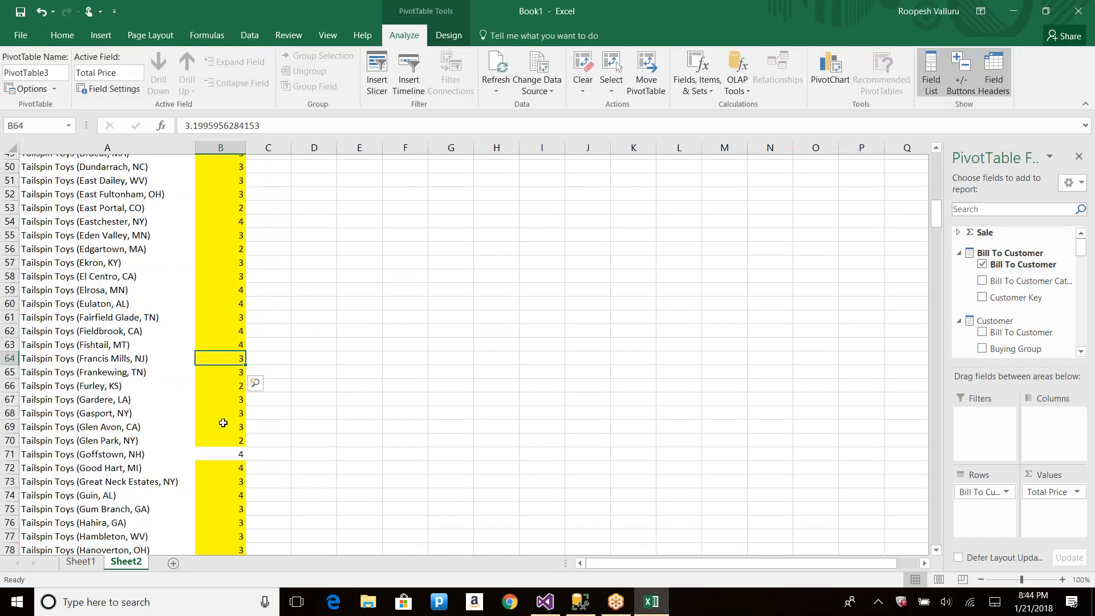
scroll(253, 474, "up", 7)
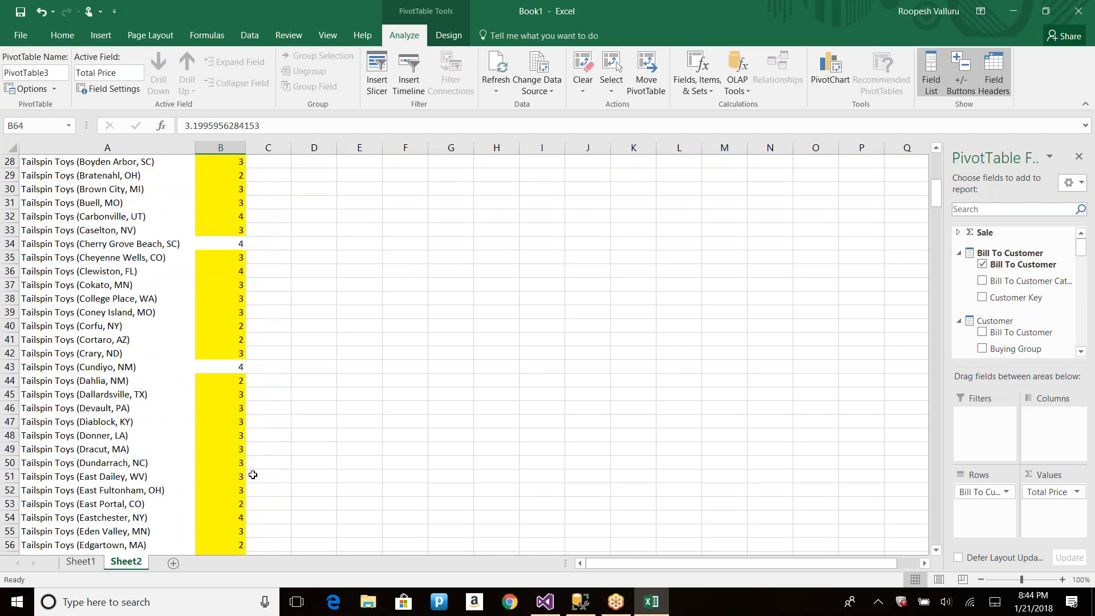
scroll(253, 475, "up", 3)
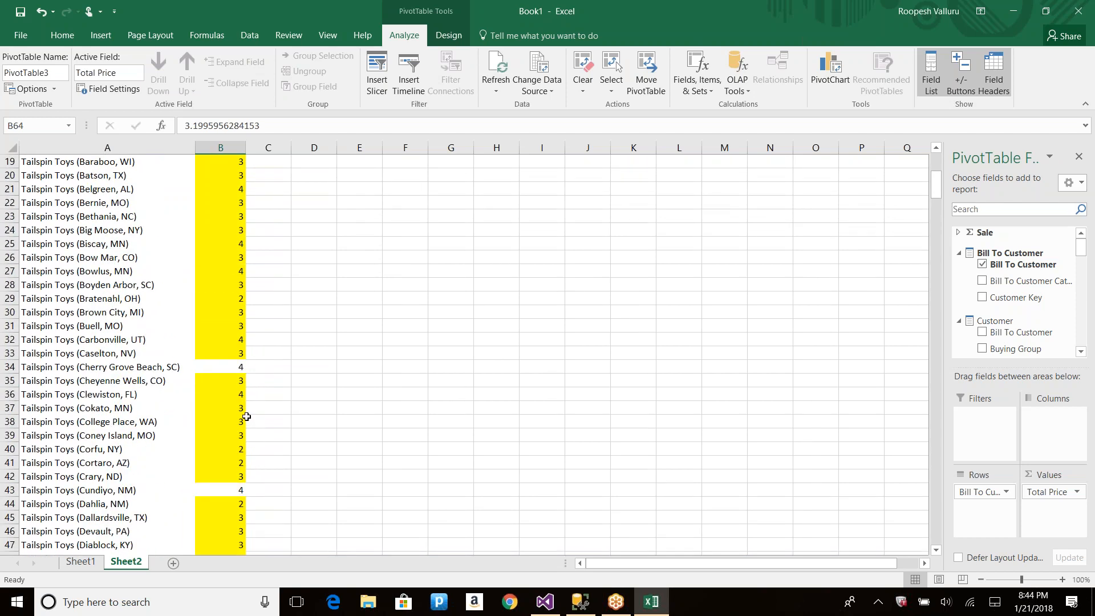
scroll(246, 282, "up", 4)
scroll(246, 286, "up", 2)
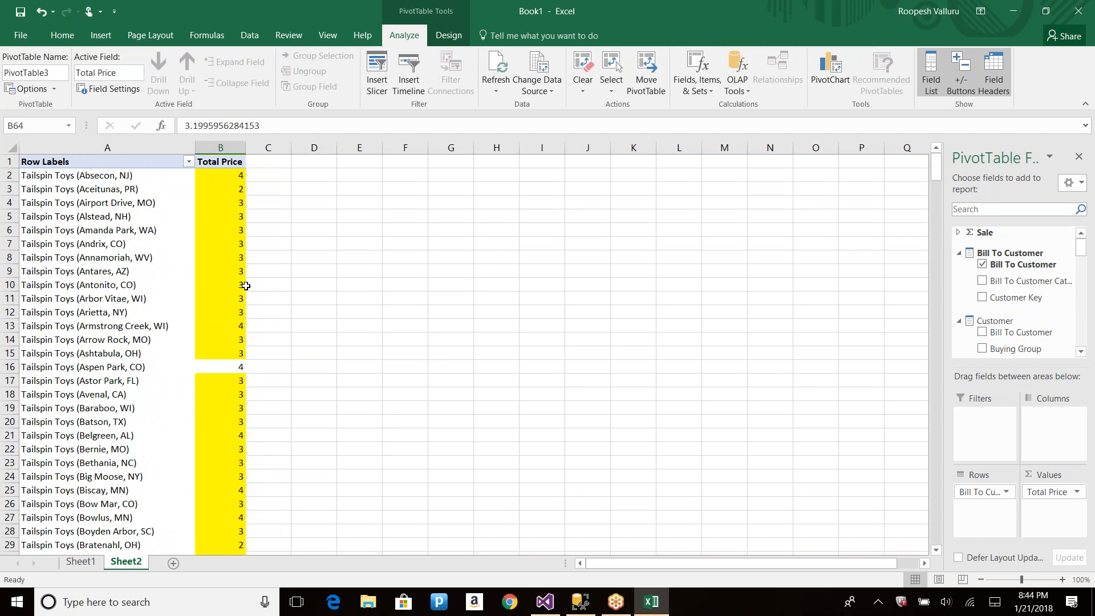
left_click(235, 325)
left_click(235, 367)
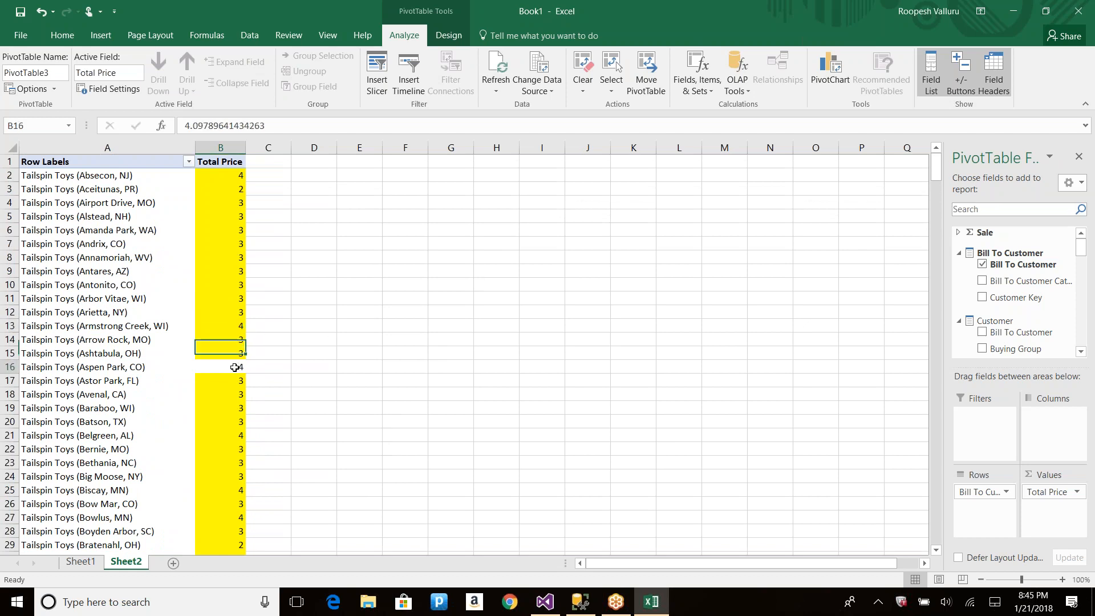
mouse_move(240, 368)
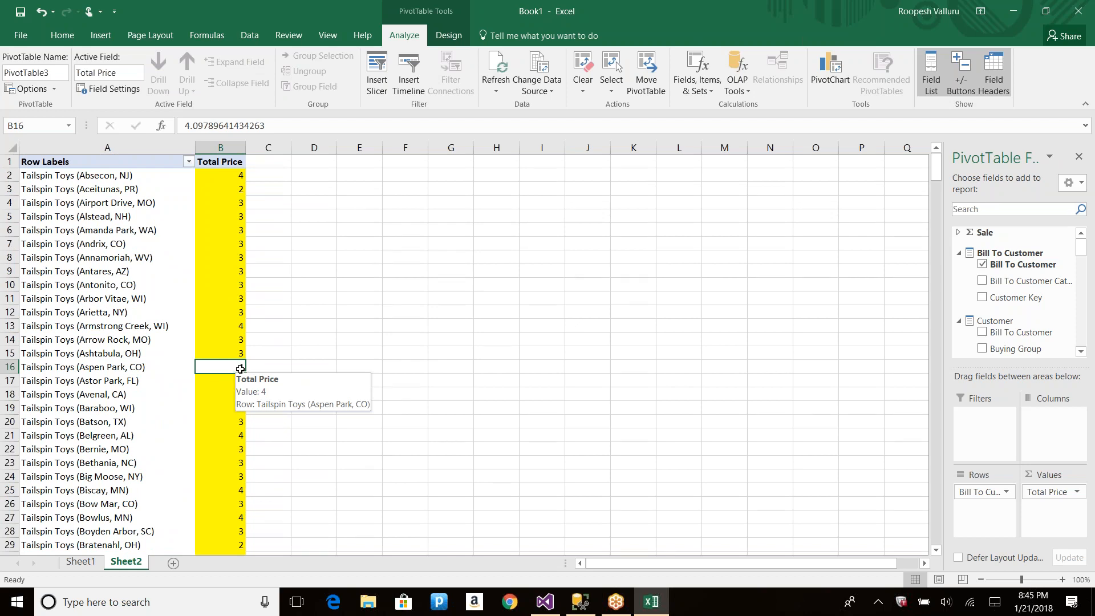
left_click(235, 325)
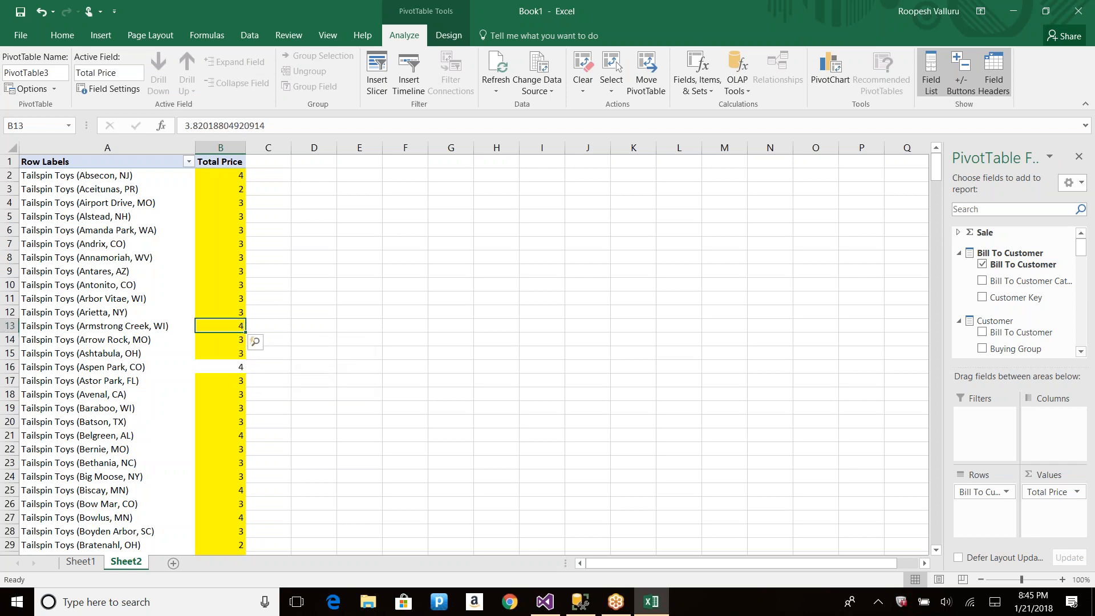
mouse_move(240, 326)
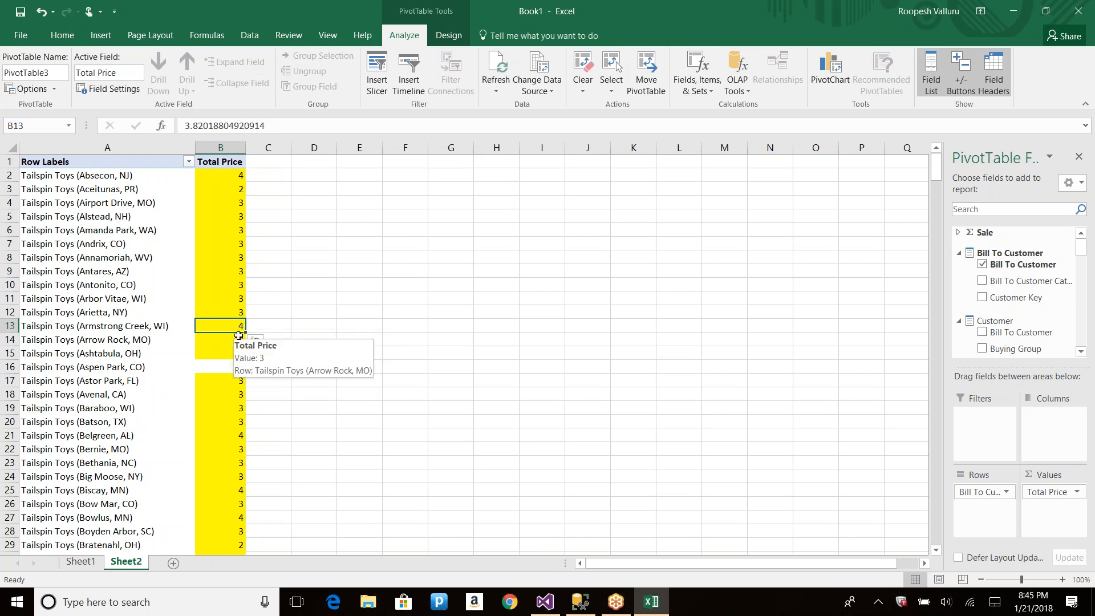
In Visual Studio, change the Back color condition to [Total Price] >= 4 and save the cube.
key("alt+Tab")
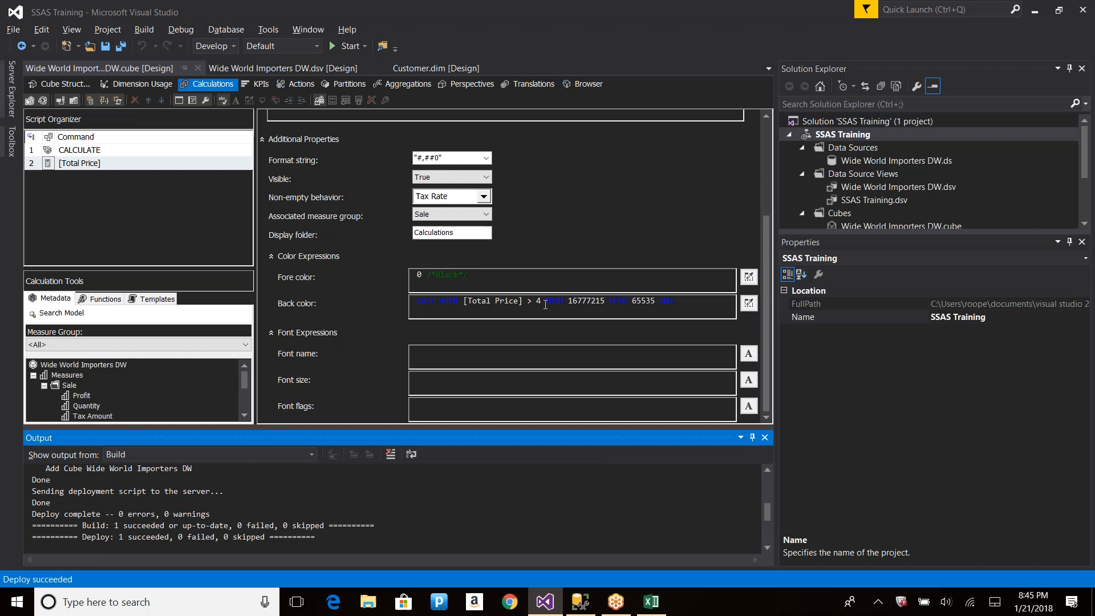
left_click(534, 302)
type("=")
key("ctrl+s")
Deploy the SSAS Training project with the >= 4 condition and refresh the PivotTable in Excel.
left_click(850, 138)
right_click(850, 138)
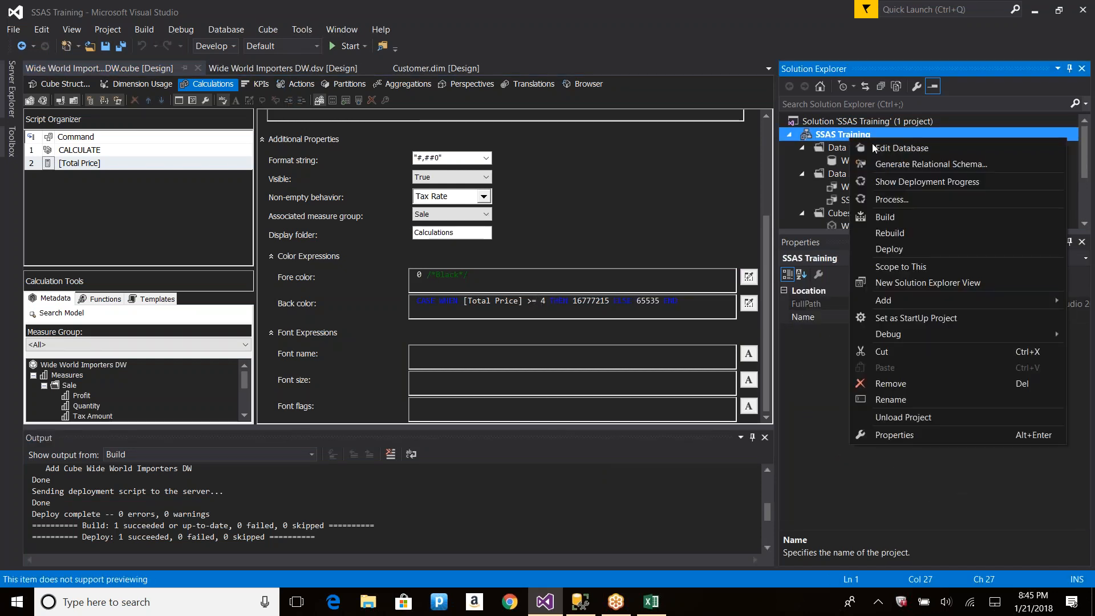
left_click(892, 249)
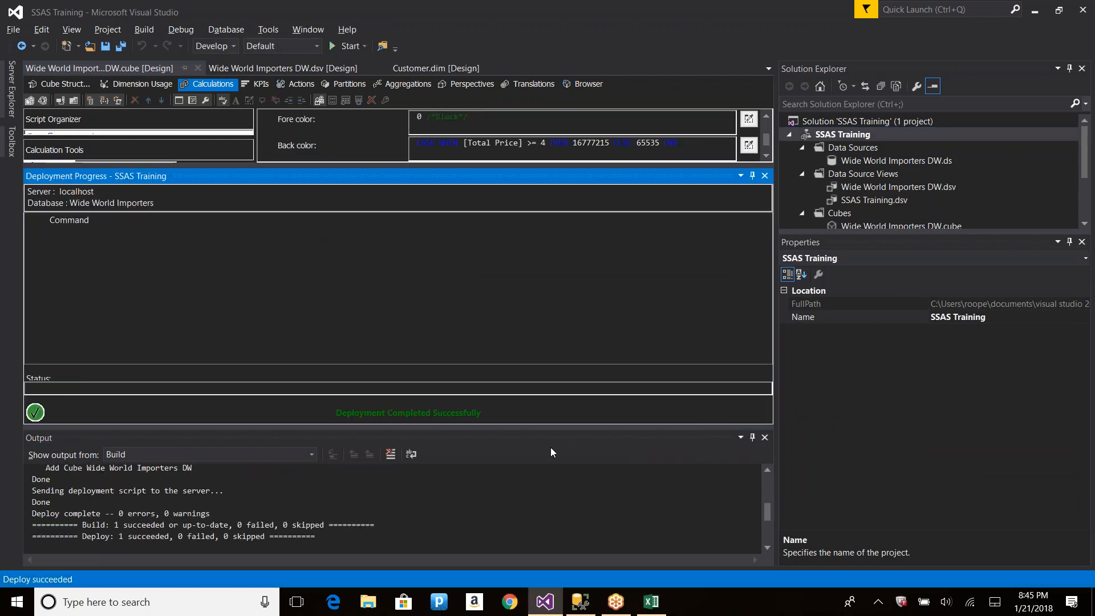
key("alt+Tab")
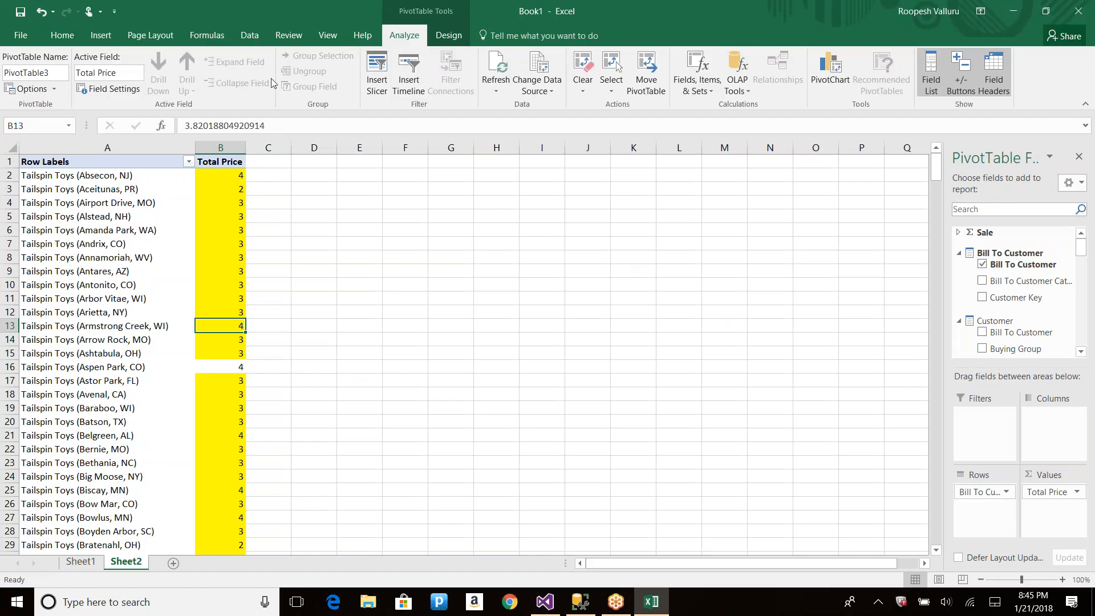
left_click(495, 64)
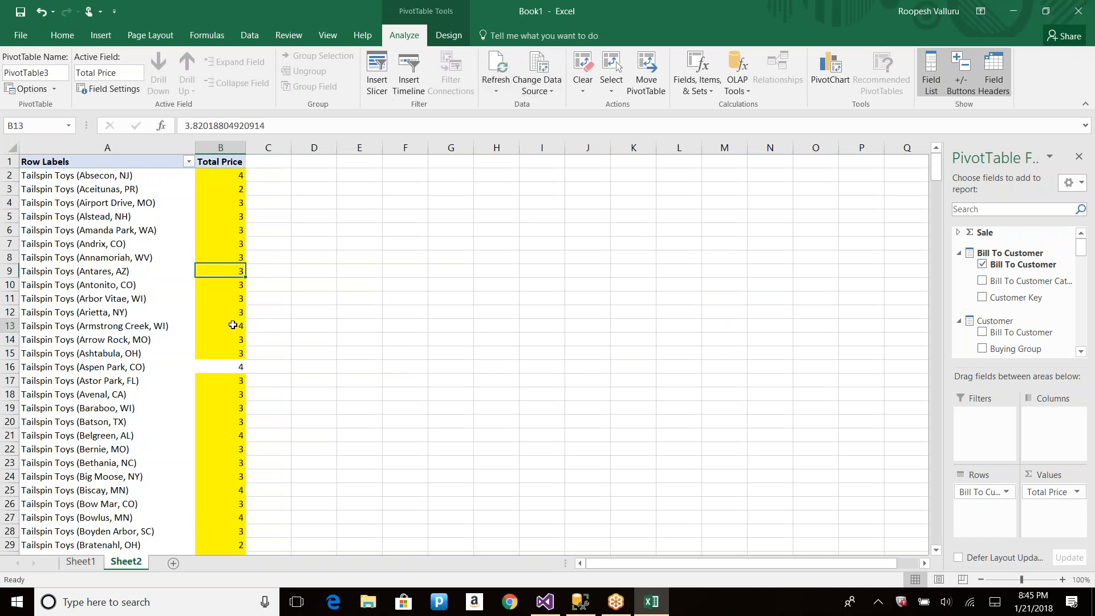
Refresh the Total Price PivotTable once more in Excel.
key("alt+Tab")
key("alt+Tab")
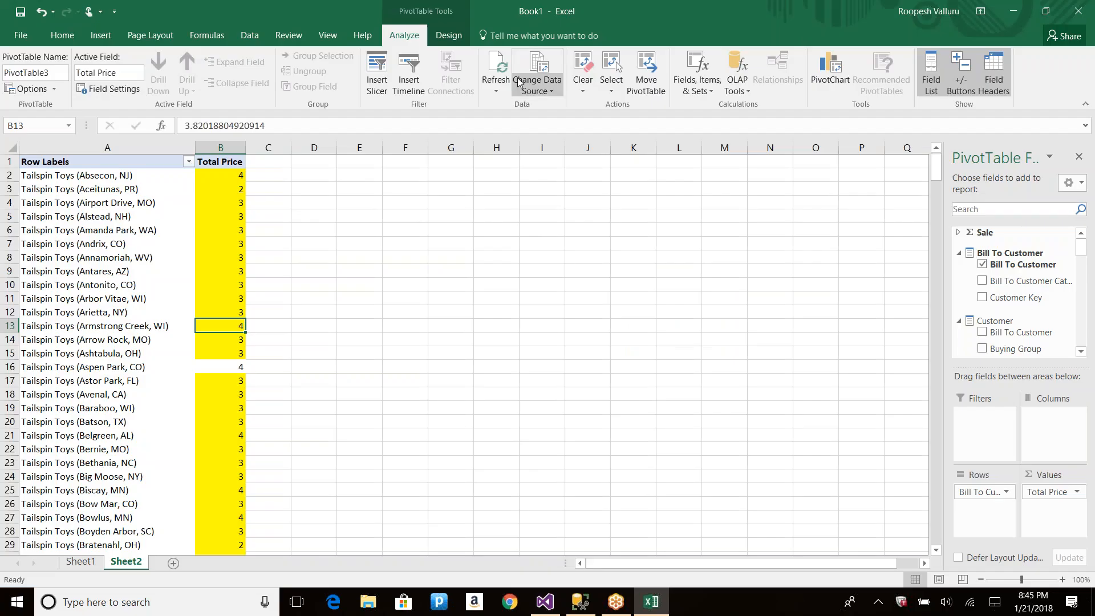
left_click(496, 94)
left_click(527, 120)
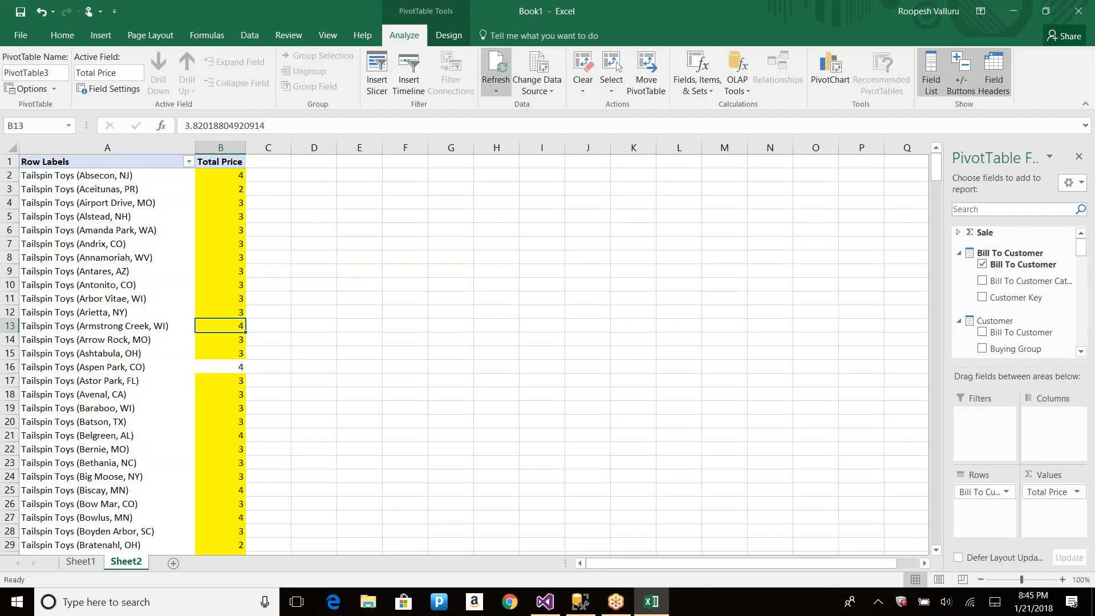
In Visual Studio, set the Total Price format string to "#,##0.000" and save the cube.
key("alt+Tab")
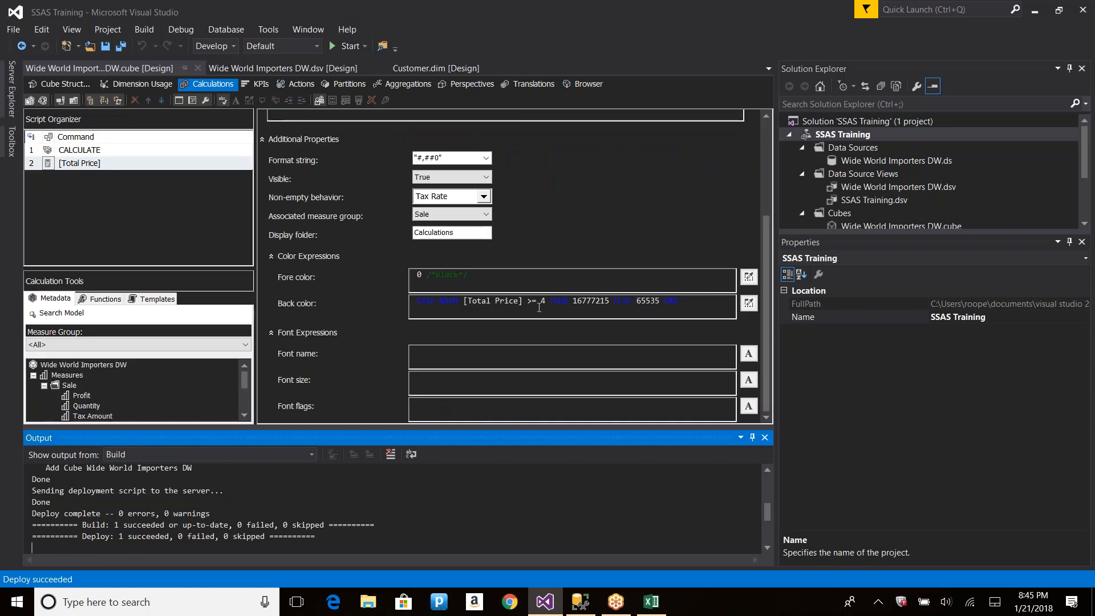
double_click(590, 301)
key("alt+Tab")
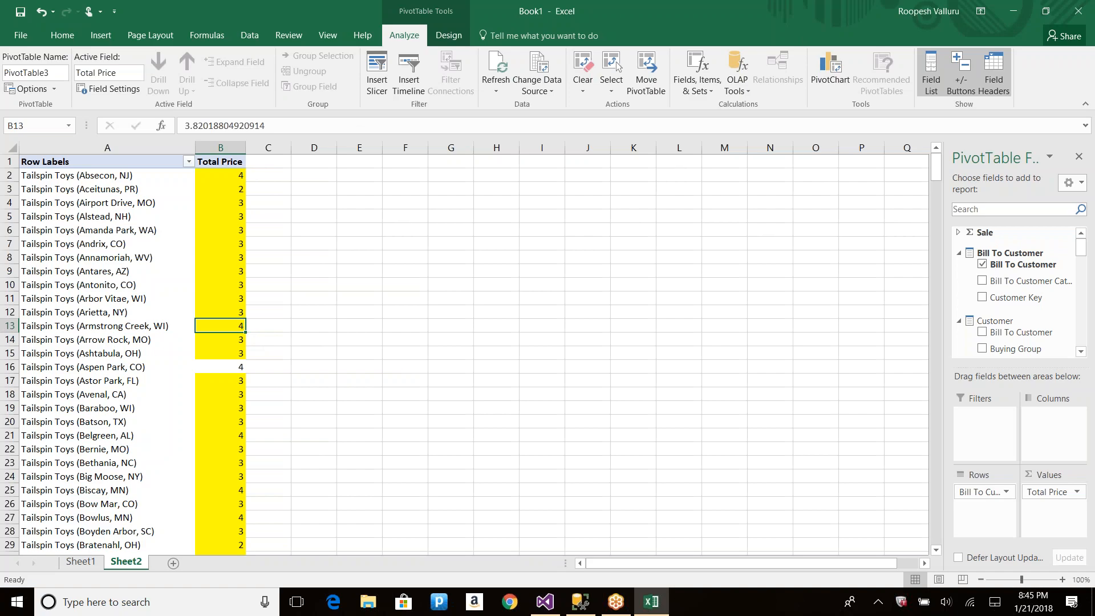
key("alt+Tab")
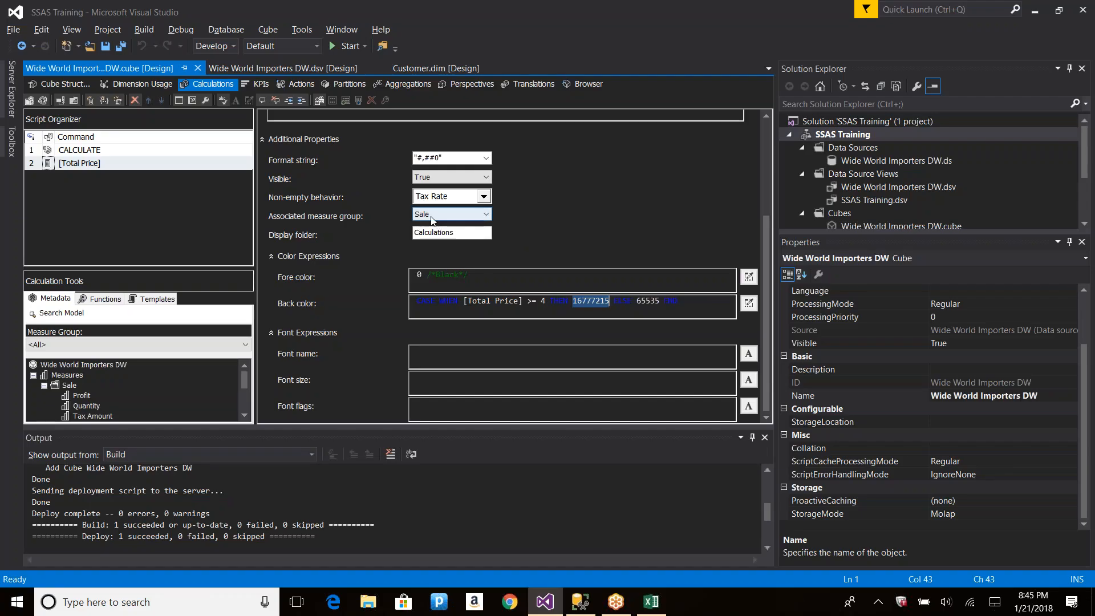
left_click(440, 157)
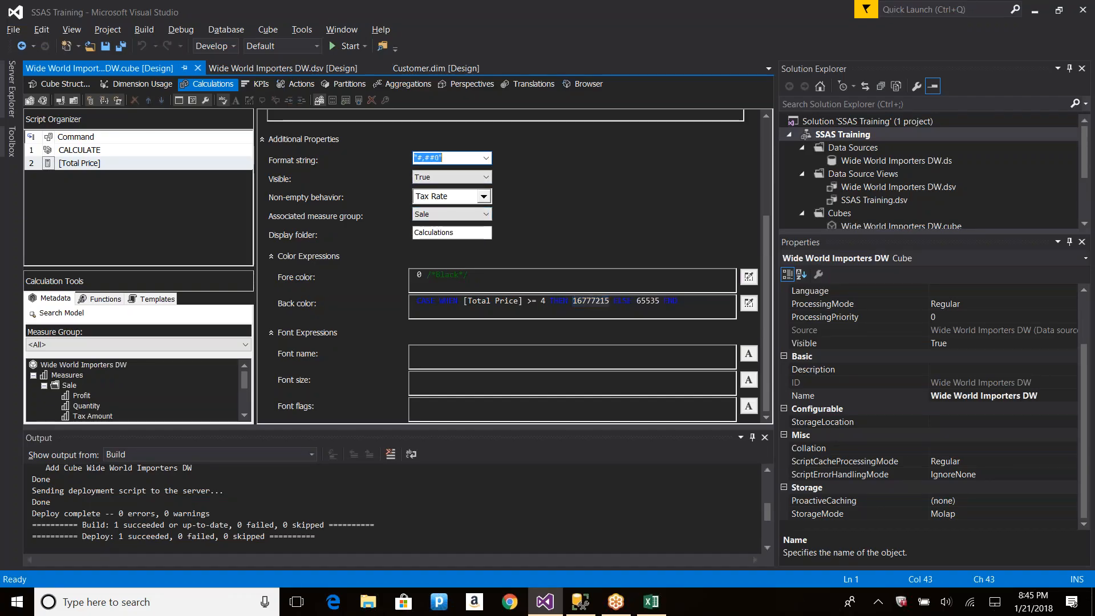
left_click(439, 157)
type(".")
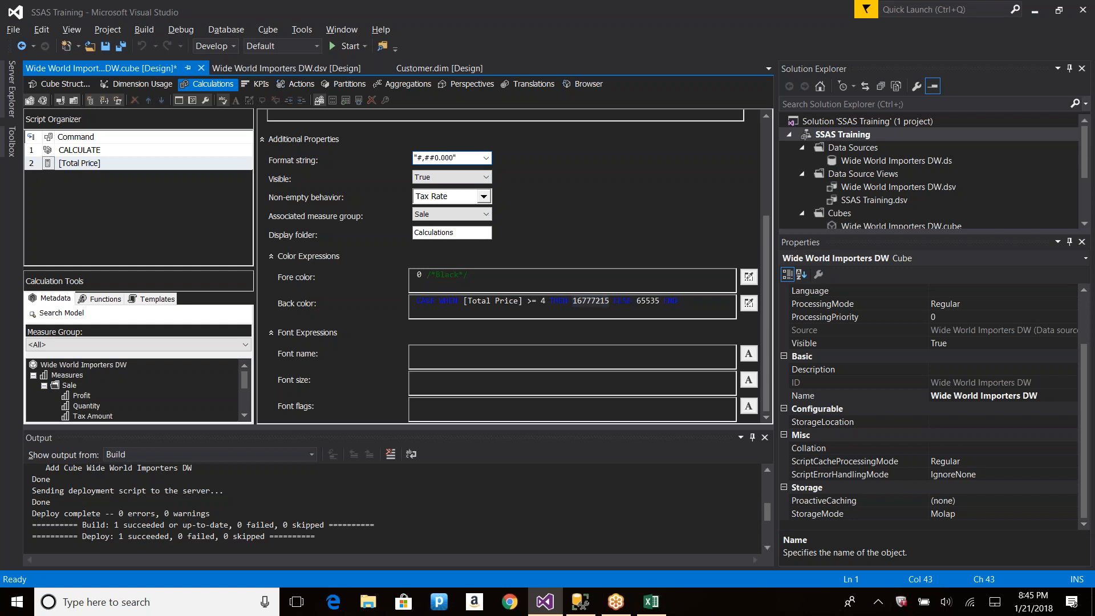
Deploy the SSAS Training project with the three-decimal format and refresh the PivotTable in Excel.
key("alt+Tab")
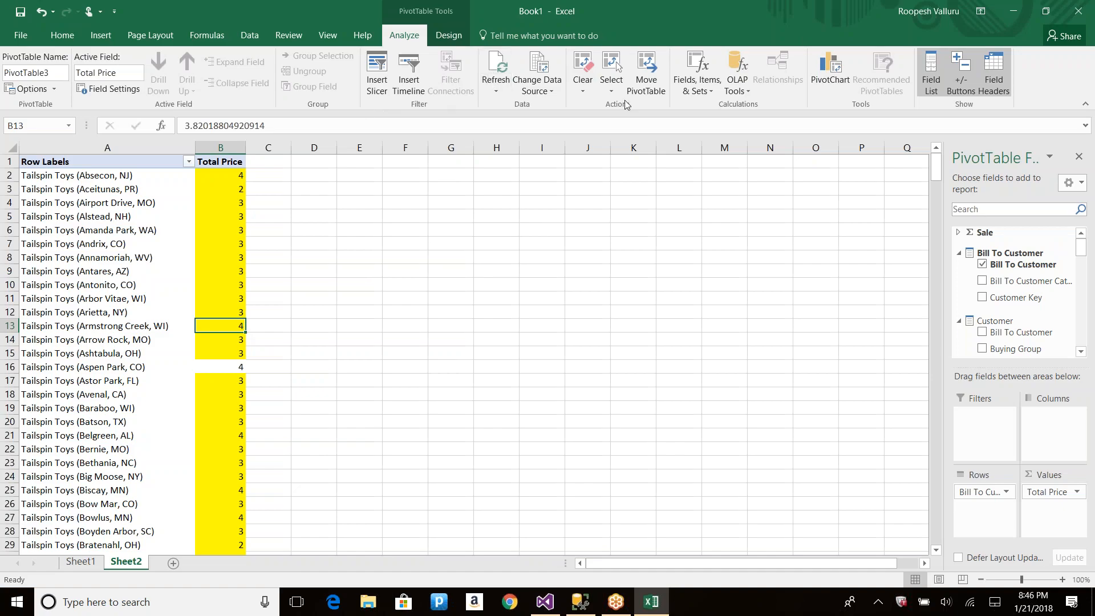
key("alt+Tab")
right_click(849, 136)
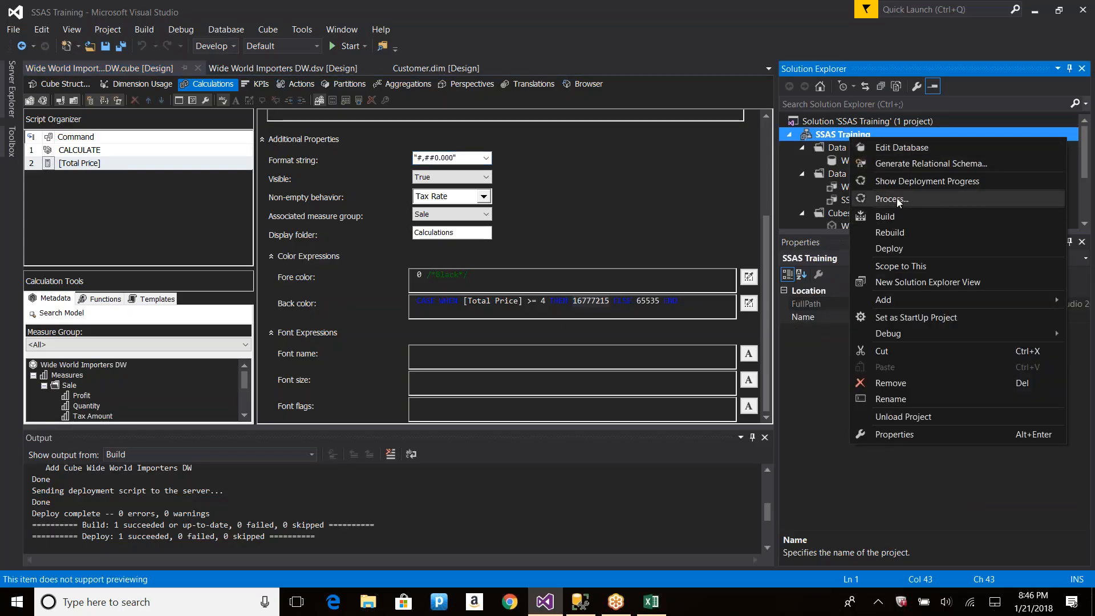
left_click(892, 249)
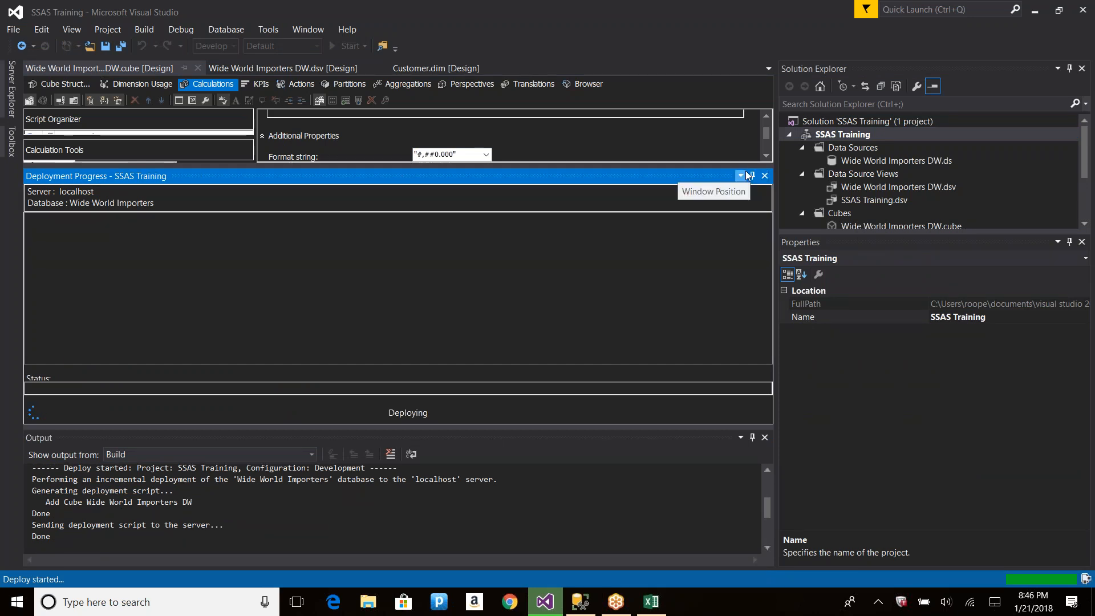
key("alt+Tab")
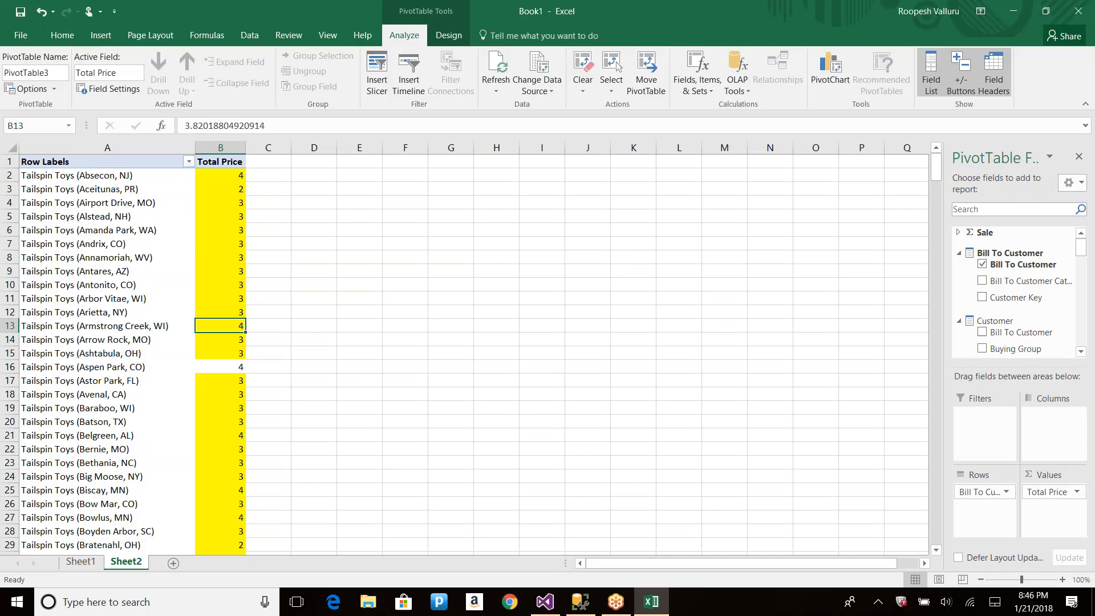
left_click(495, 66)
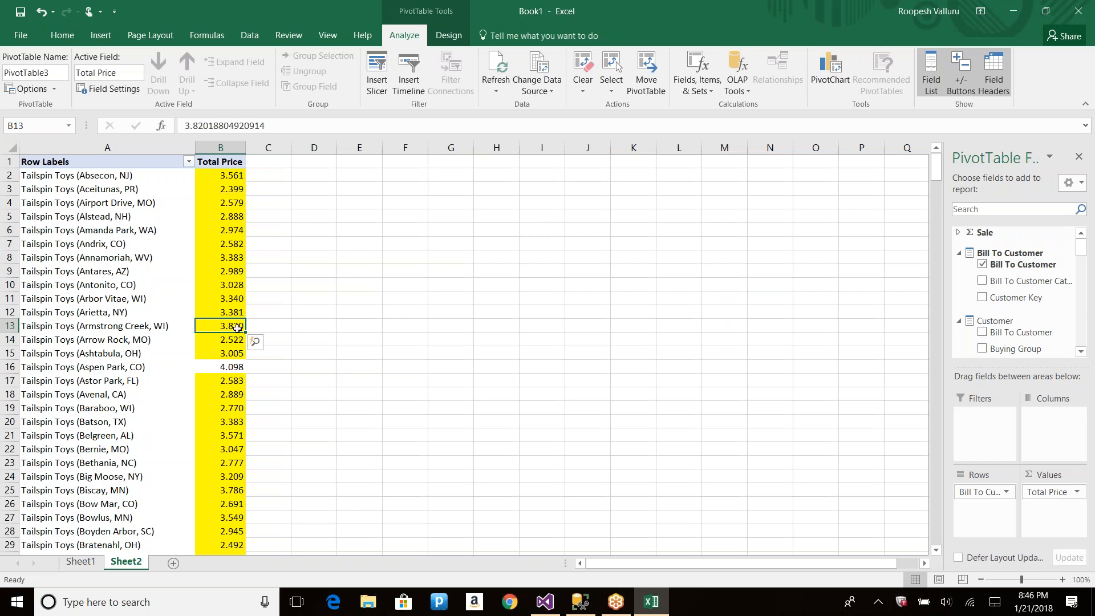
Compare the Total Price decimals and background colors of the Aspen Park and Belgreen rows.
mouse_move(225, 372)
left_click(235, 437)
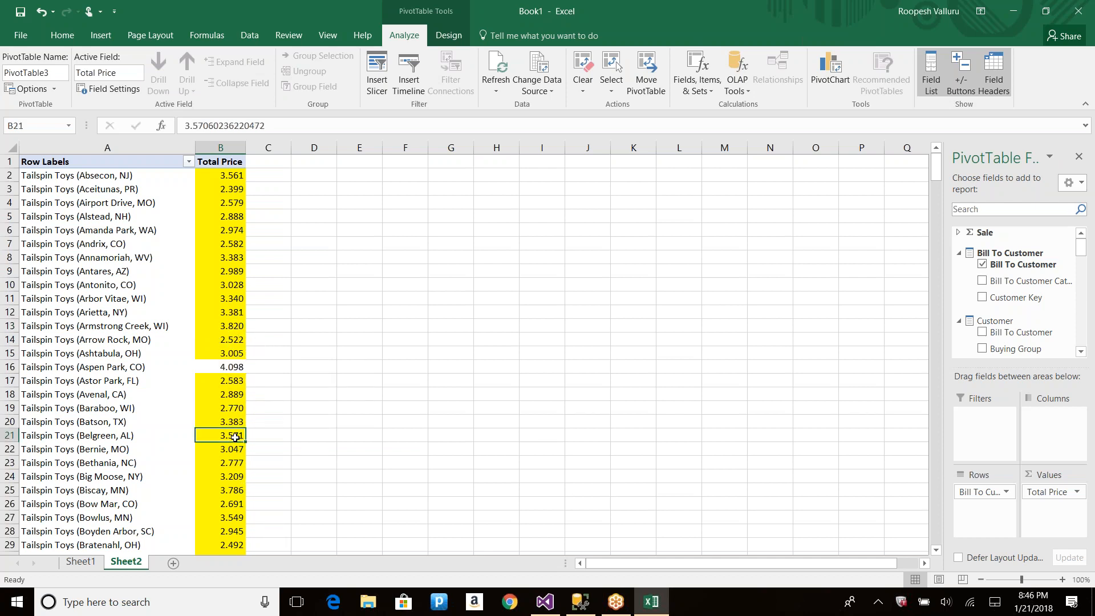
left_click(654, 16)
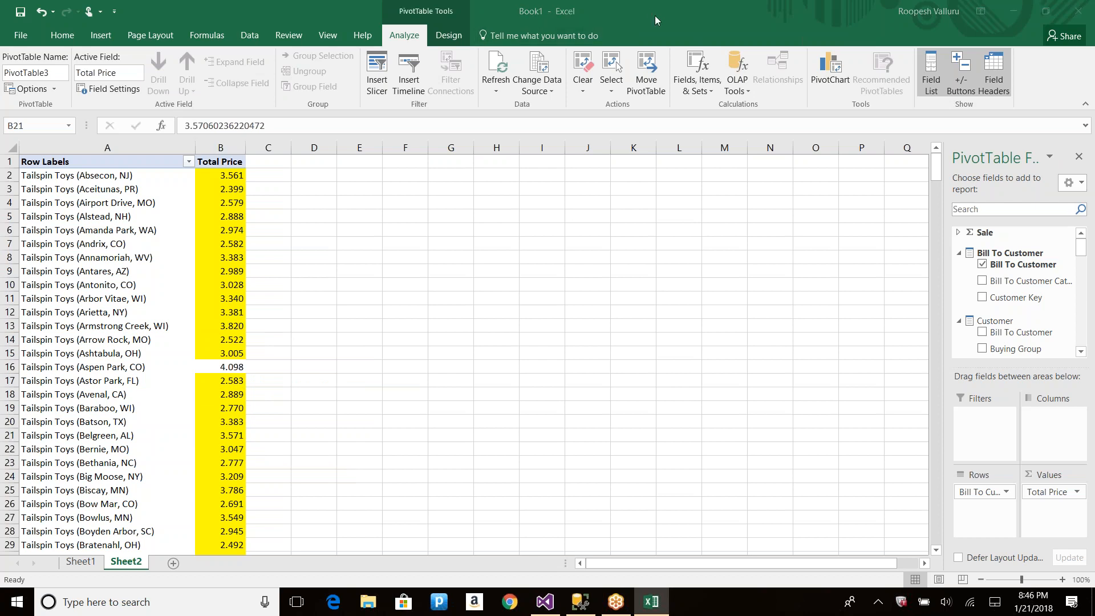
mouse_move(245, 367)
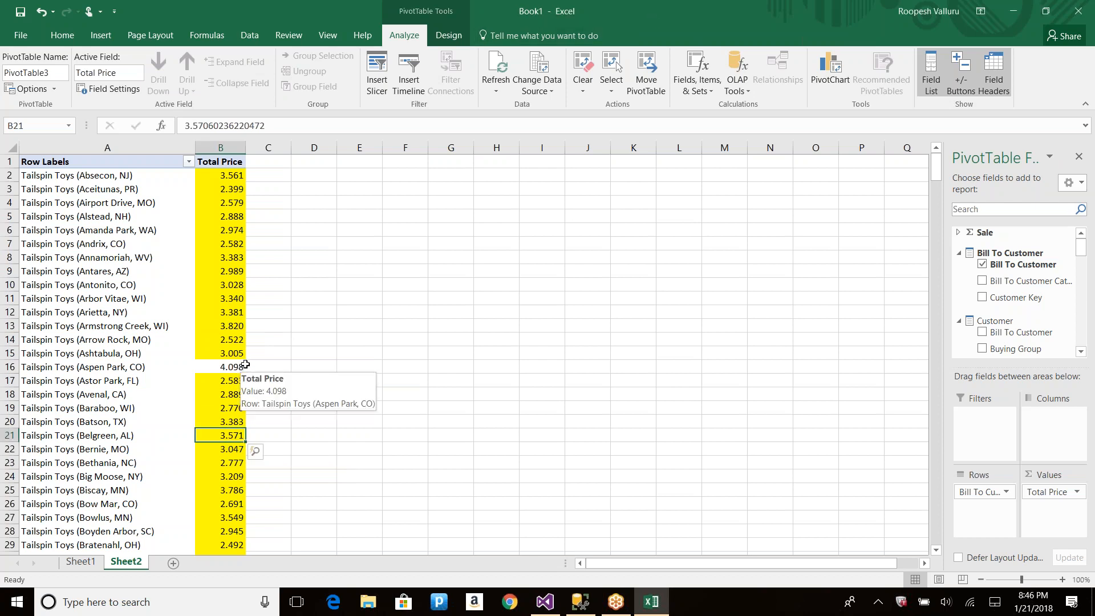
Close the deployment progress in Visual Studio and review the Total Price calculation's properties up to its name.
key("alt+Tab")
left_click(765, 177)
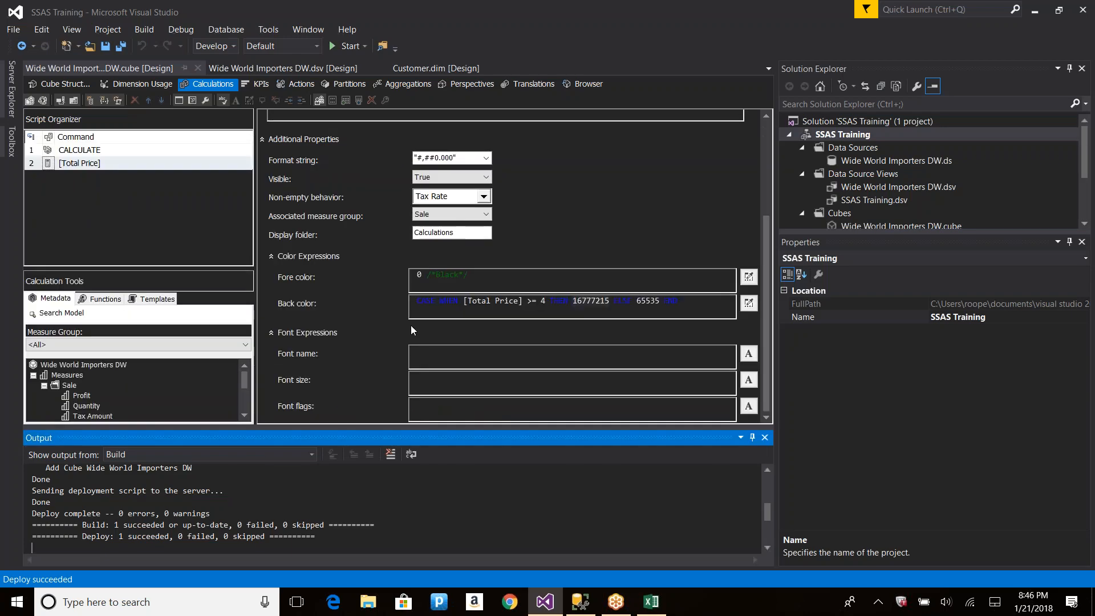
left_click(562, 186)
scroll(554, 211, "up", 3)
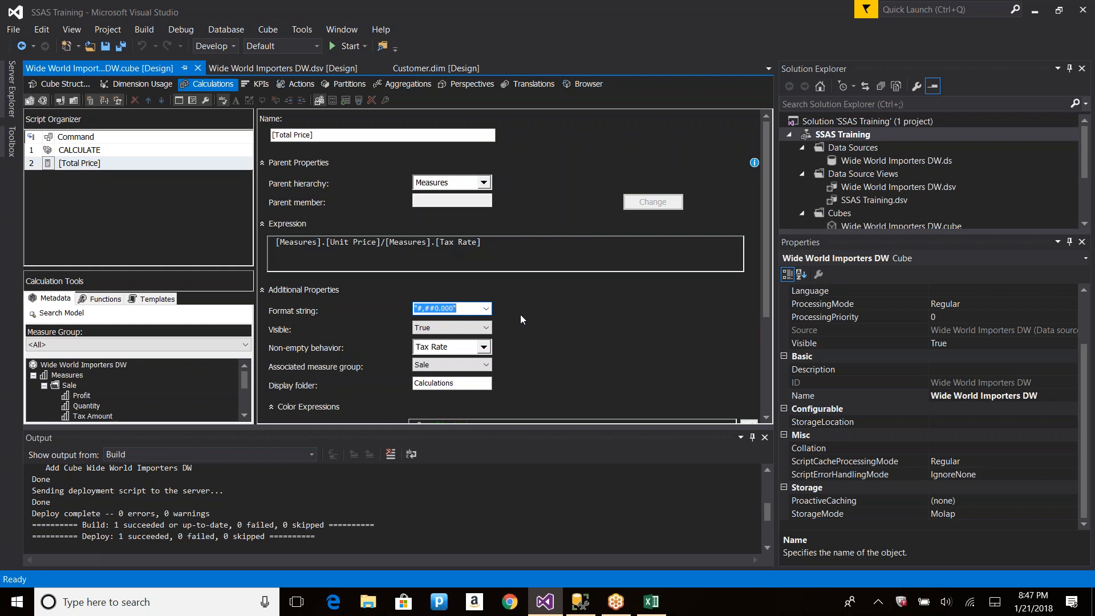
Look at the Sale table's NamedCalc column in the Wide World Importers DW data source view, and return to the cube's calculations.
left_click(867, 191)
double_click(867, 191)
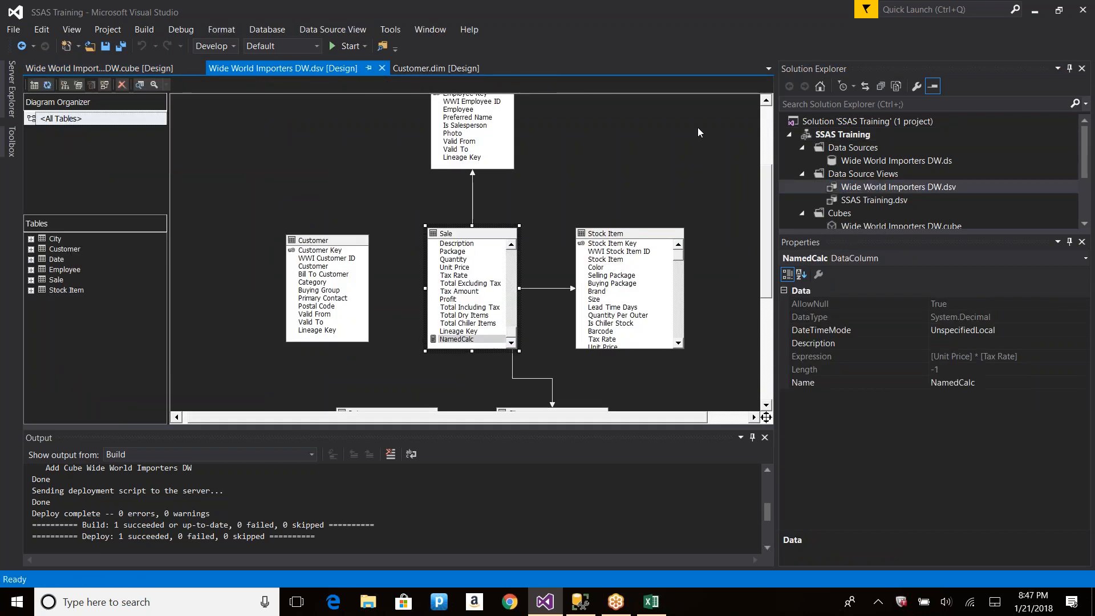
left_click(859, 224)
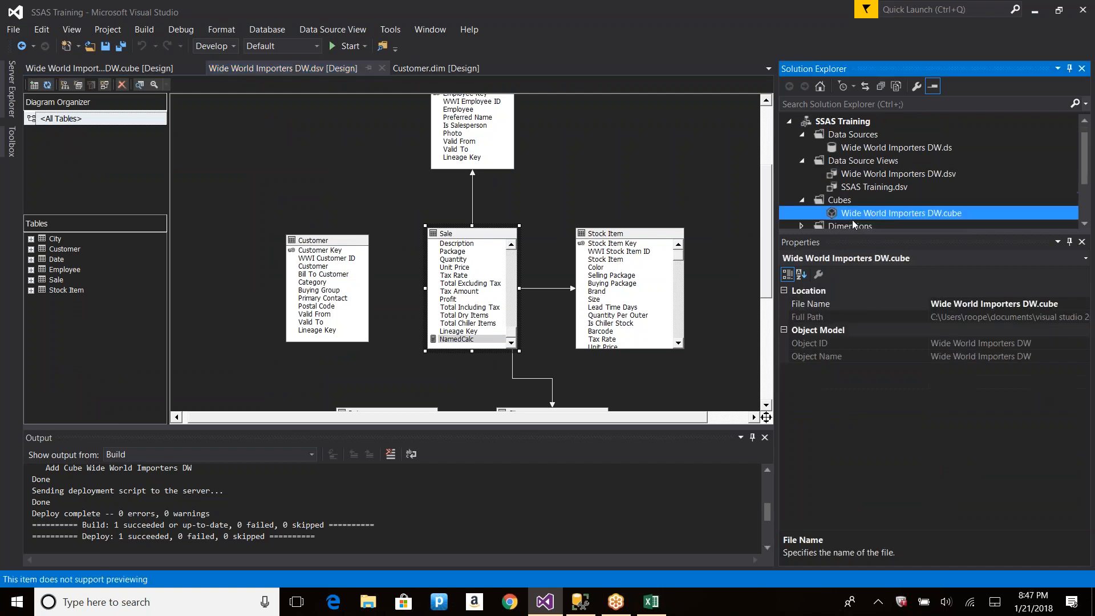
double_click(862, 213)
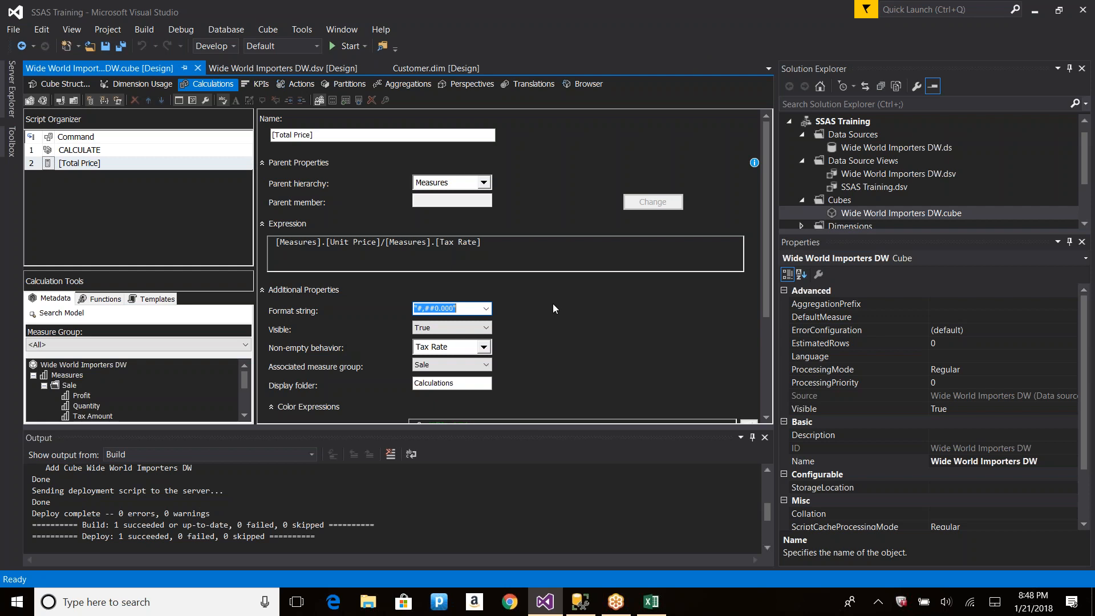
Review the Total Price member's name and the Unit Price and Tax Rate measures in its expression.
left_click_drag(315, 135, 255, 119)
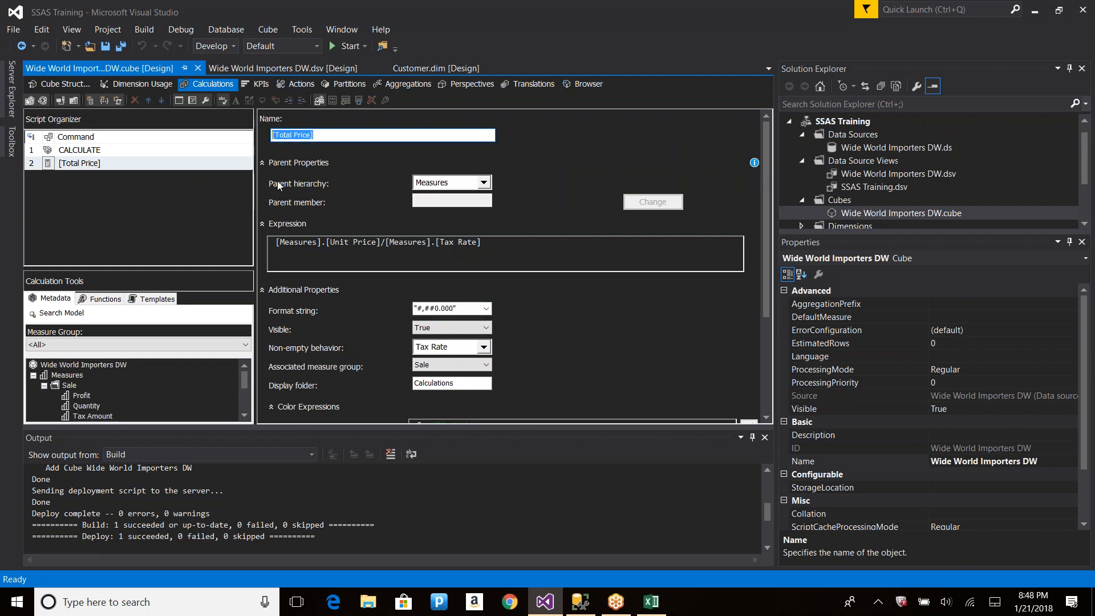
left_click_drag(383, 243, 289, 242)
left_click_drag(488, 243, 386, 248)
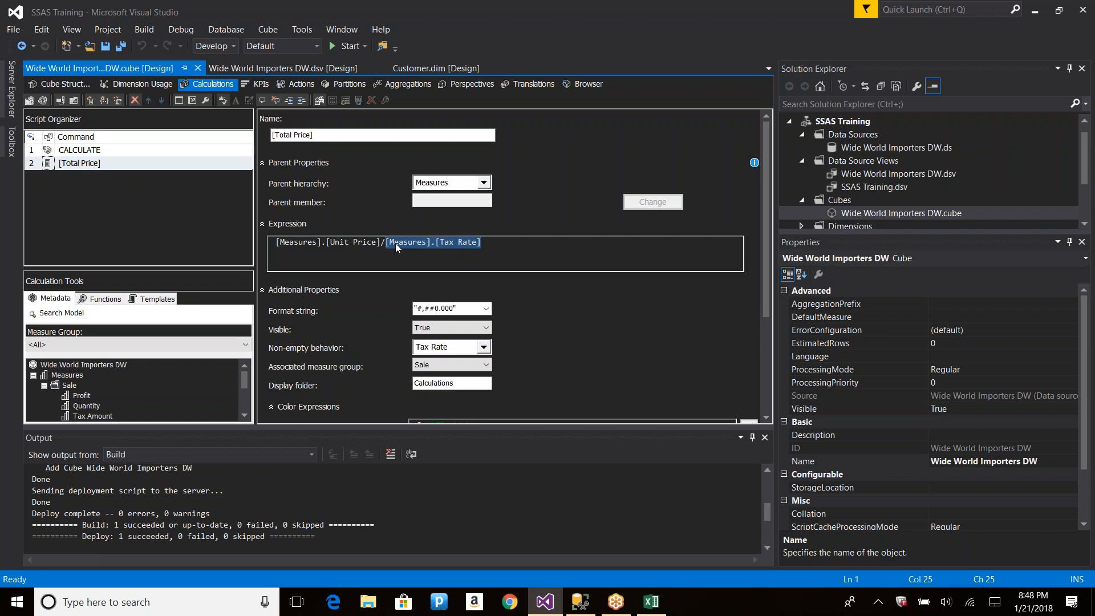
In Excel, remove Bill To Customer from the PivotTable rows and check the exact overall Total Price value.
key("alt+Tab")
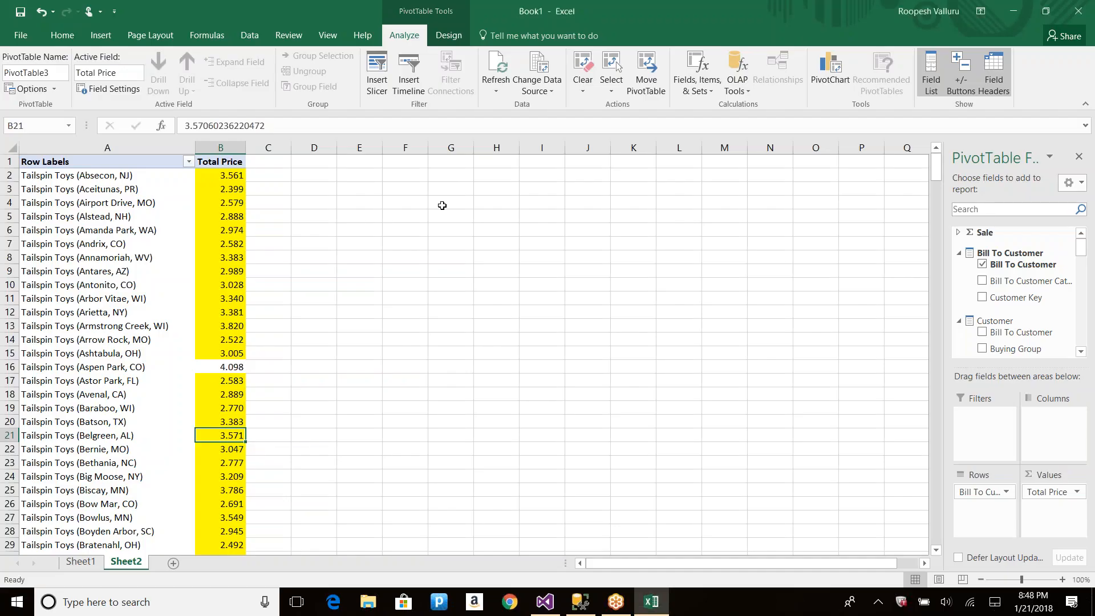
left_click(1076, 42)
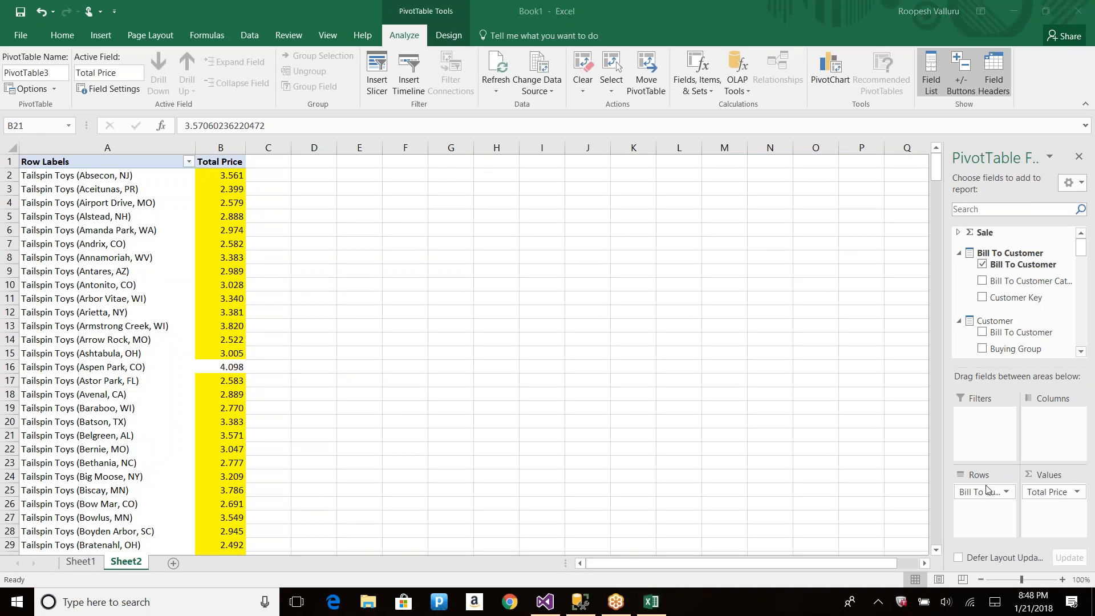
left_click(985, 268)
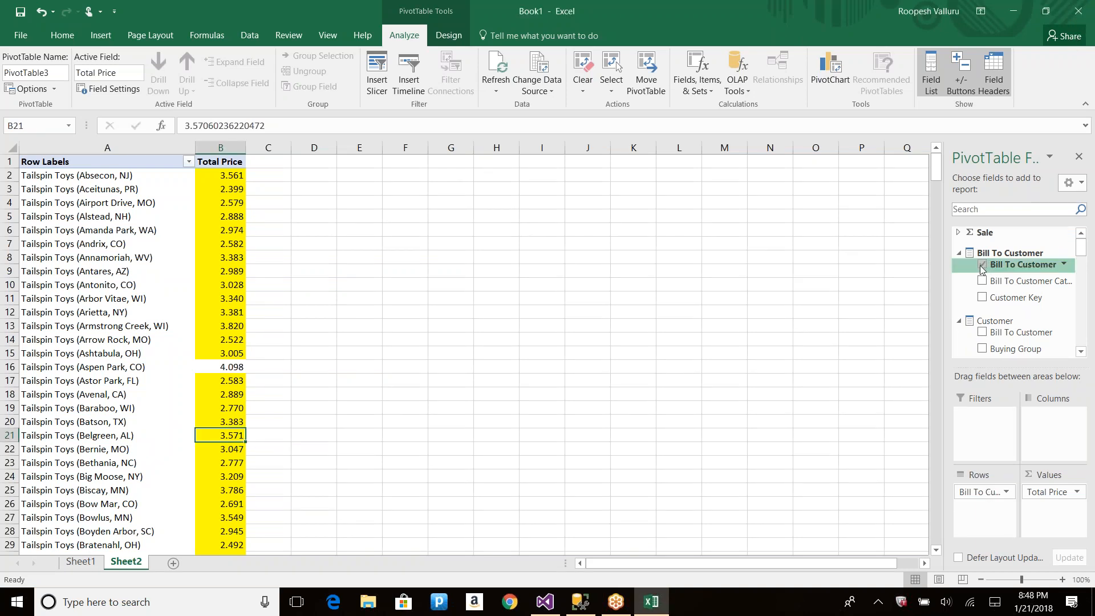
left_click(982, 265)
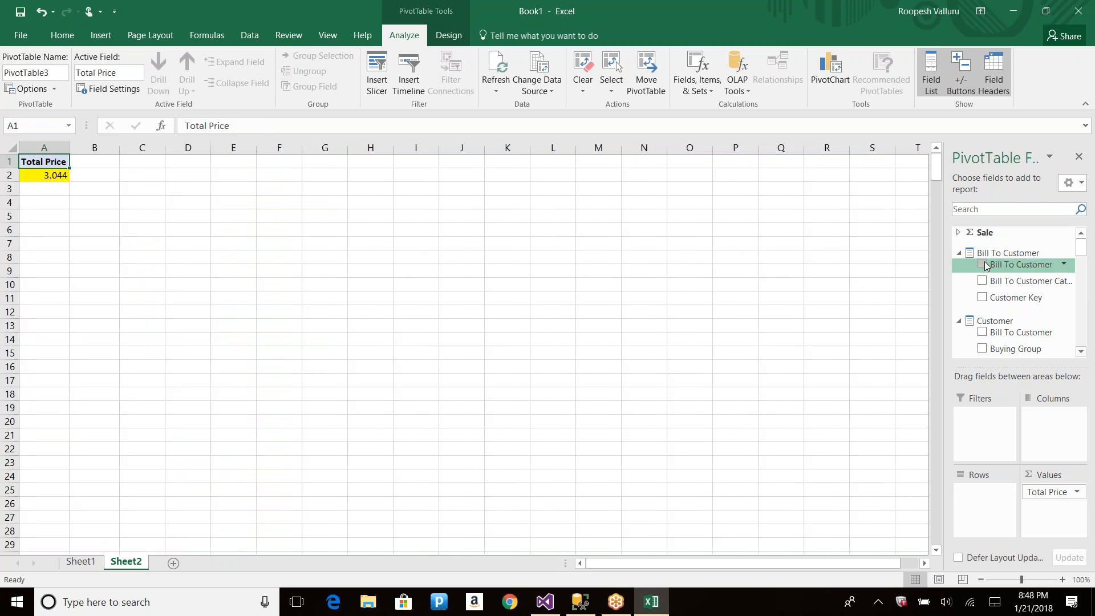
left_click(41, 176)
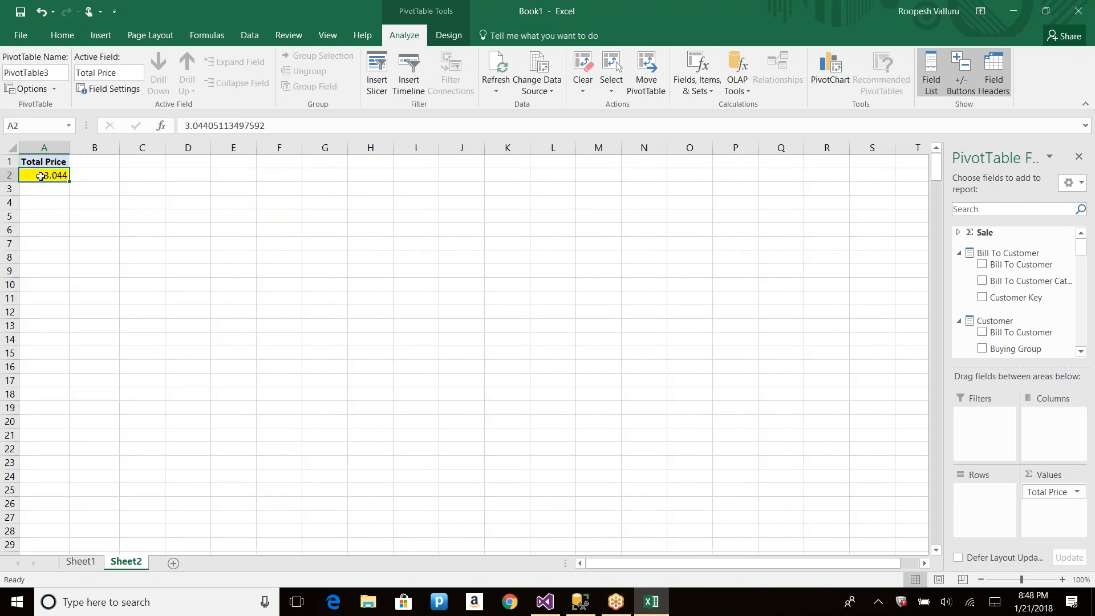
Compare the overall Total Price in Excel with the member's division expression in Visual Studio.
key("alt+Tab")
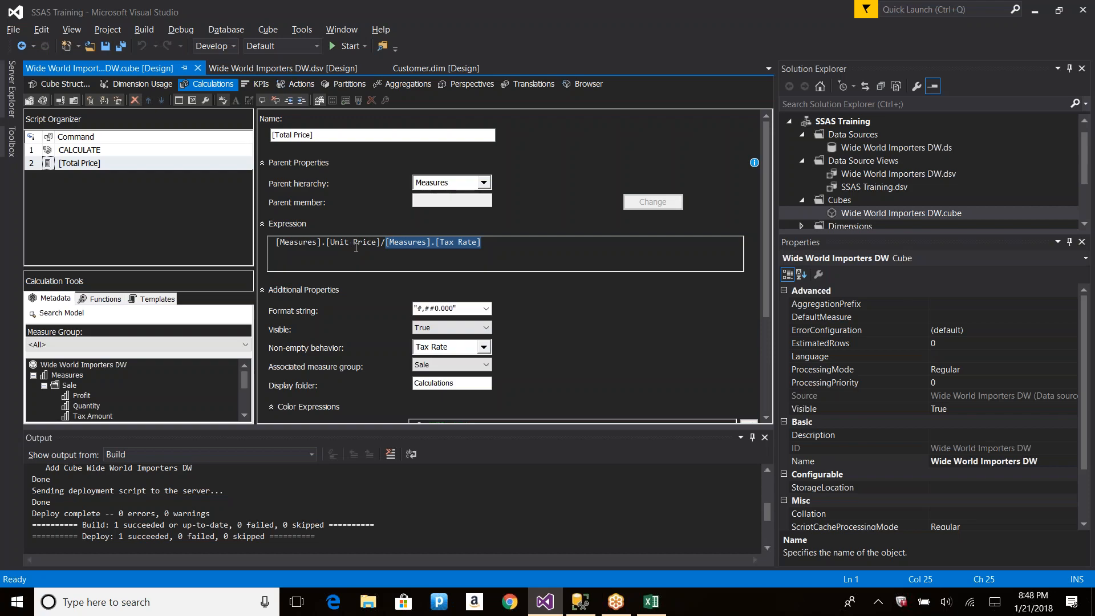
key("alt+Tab")
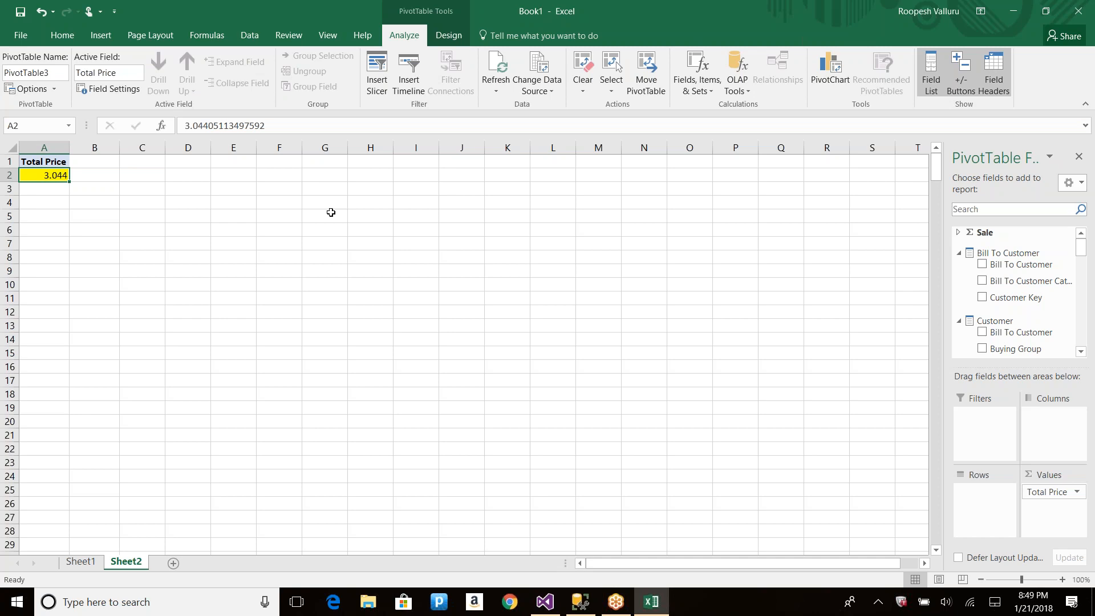
key("alt+Tab")
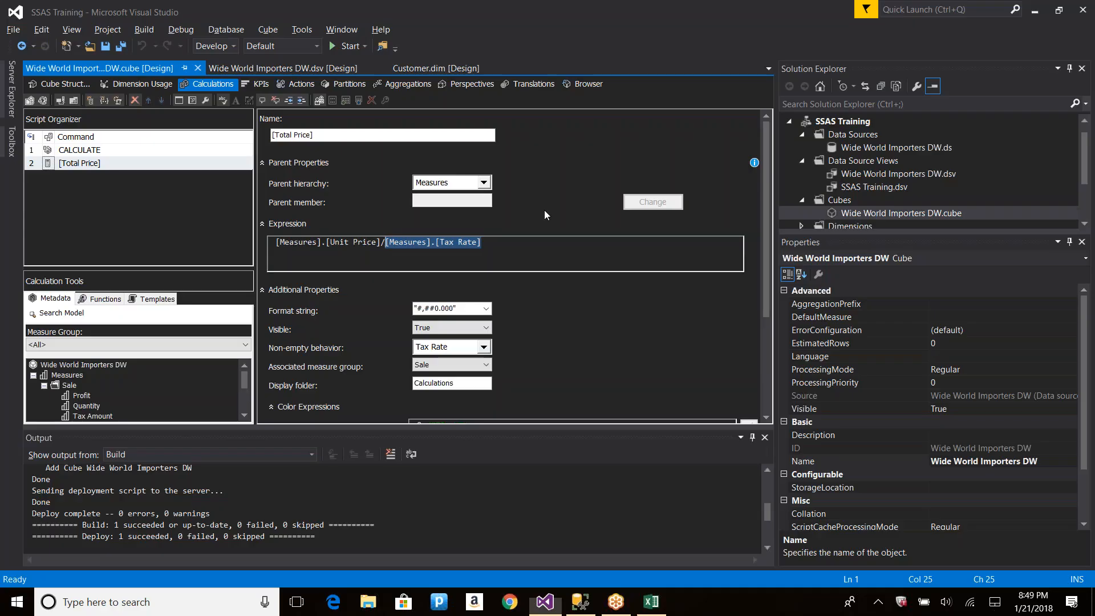
In SQL Server Management Studio, change the first query's NewColumn calculation to [Unit Price]/[Tax Rate] and run that query alone.
key("alt+Tab")
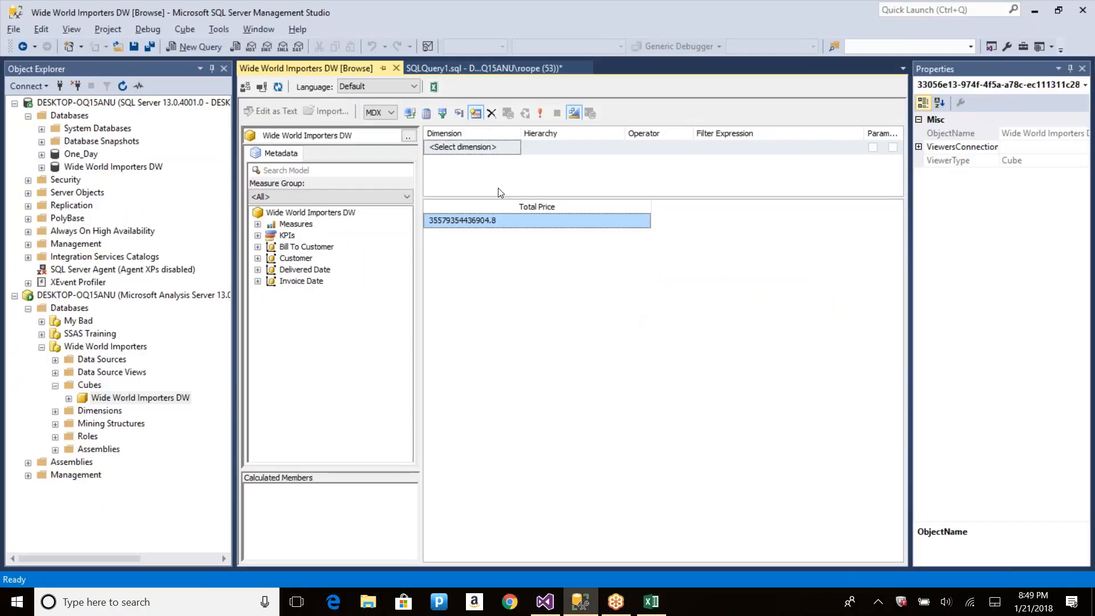
left_click(472, 69)
left_click(368, 99)
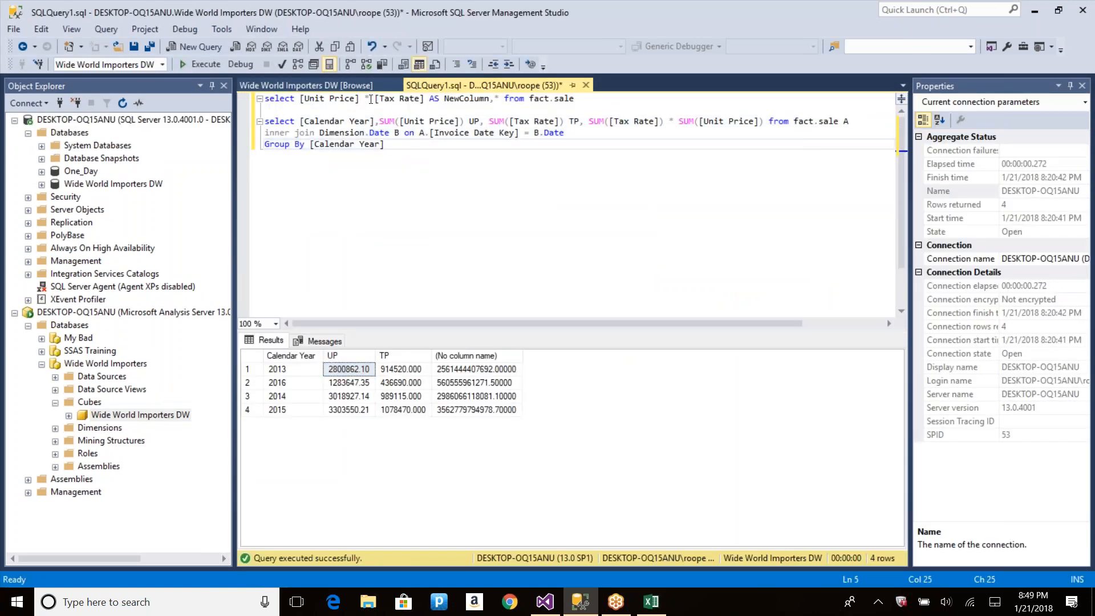
key("BackSpace")
key("BackSpace")
type("/")
key("Delete")
key("End")
key("shift+Home")
key("F5")
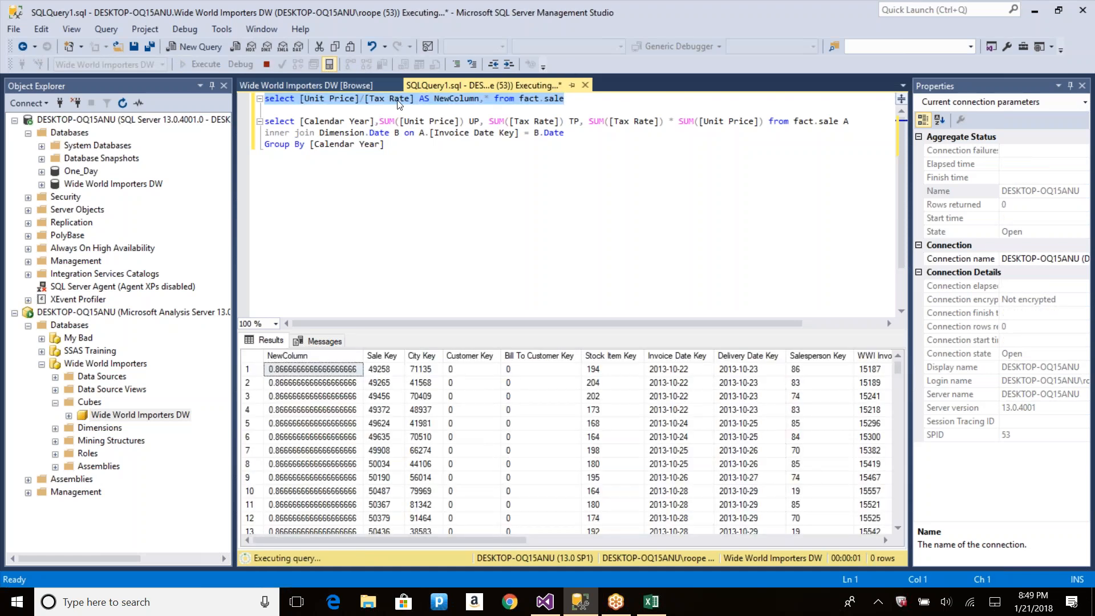
Remove the all-columns part (,*) from the first query's select list, leaving only the NewColumn calculation.
left_click(488, 99)
key("BackSpace")
key("BackSpace")
key("BackSpace")
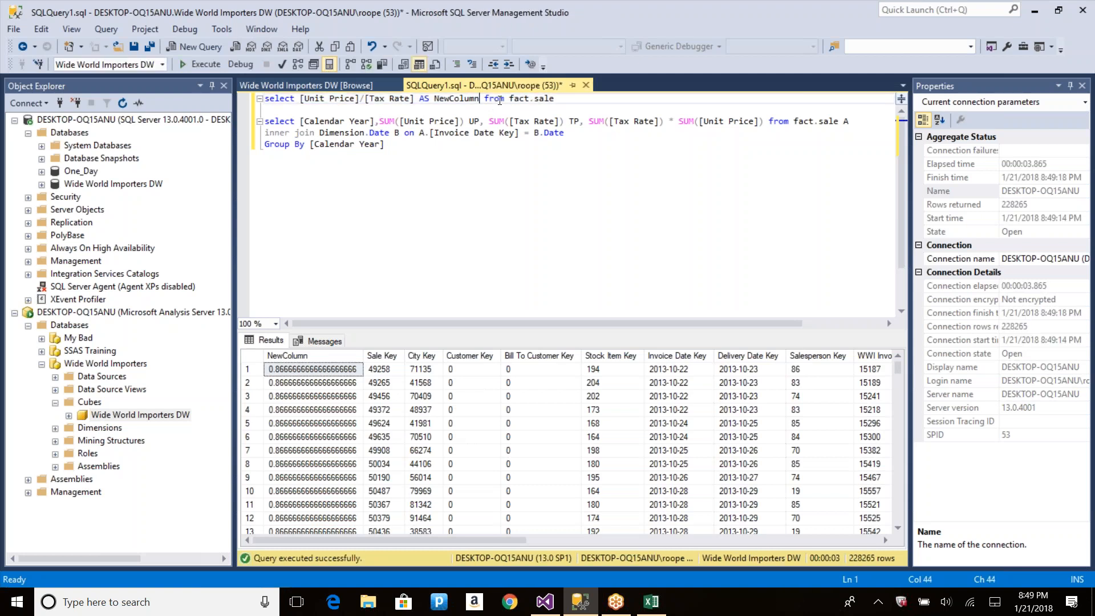
Wrap the first query's calculation as SUM([Unit Price]/[Tax Rate]) and run that query alone.
key("ctrl+shift+Left")
key("ctrl+shift+Left")
key("Left")
type(")")
key("ctrl+Left")
key("ctrl+Left")
key("ctrl+Left")
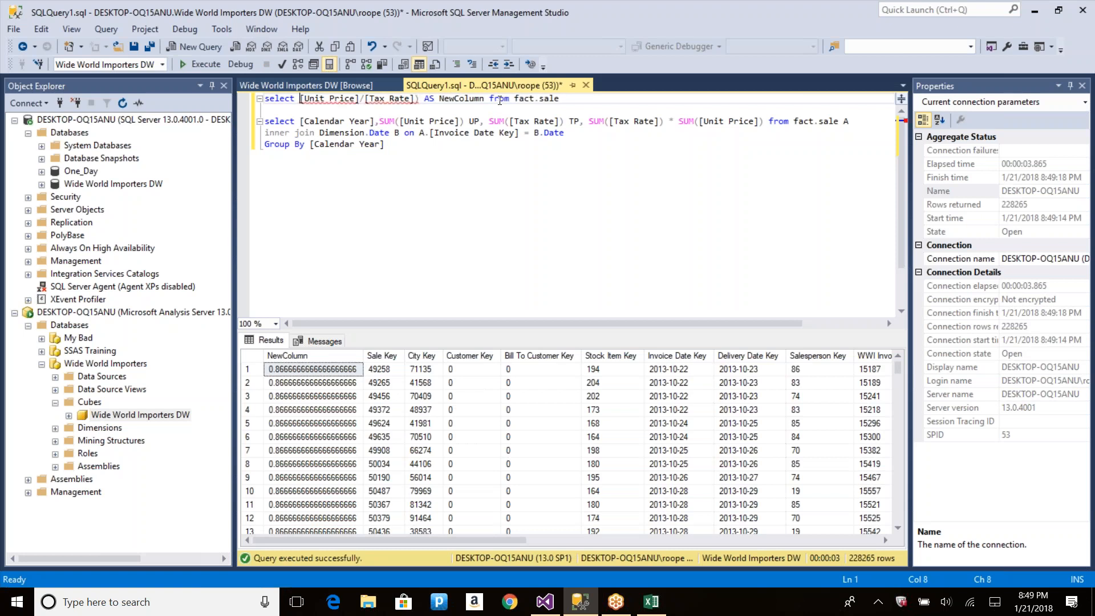
type("SUM(")
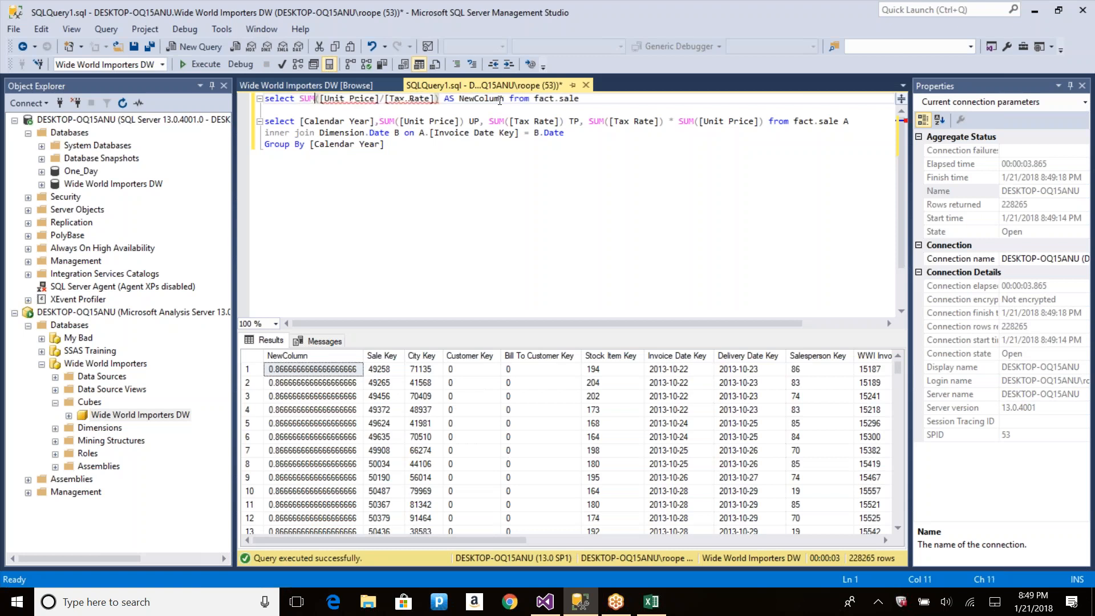
key("End")
key("shift+Home")
key("F5")
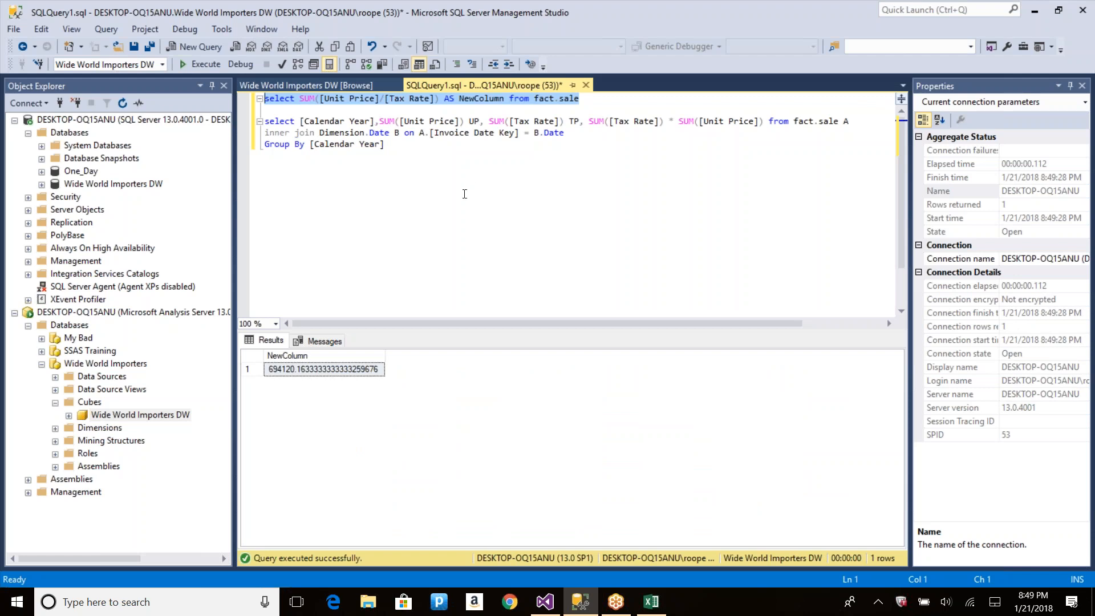
Cut the SUM([Tax Rate]) factor and its multiplication sign out of the second query's last column.
left_click(534, 180)
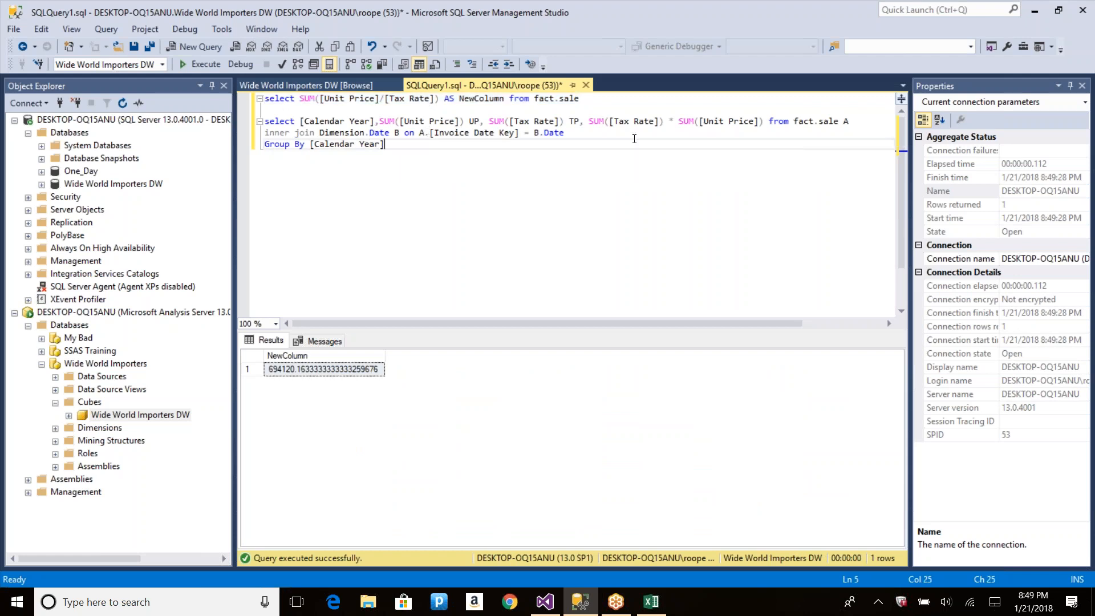
left_click(674, 121)
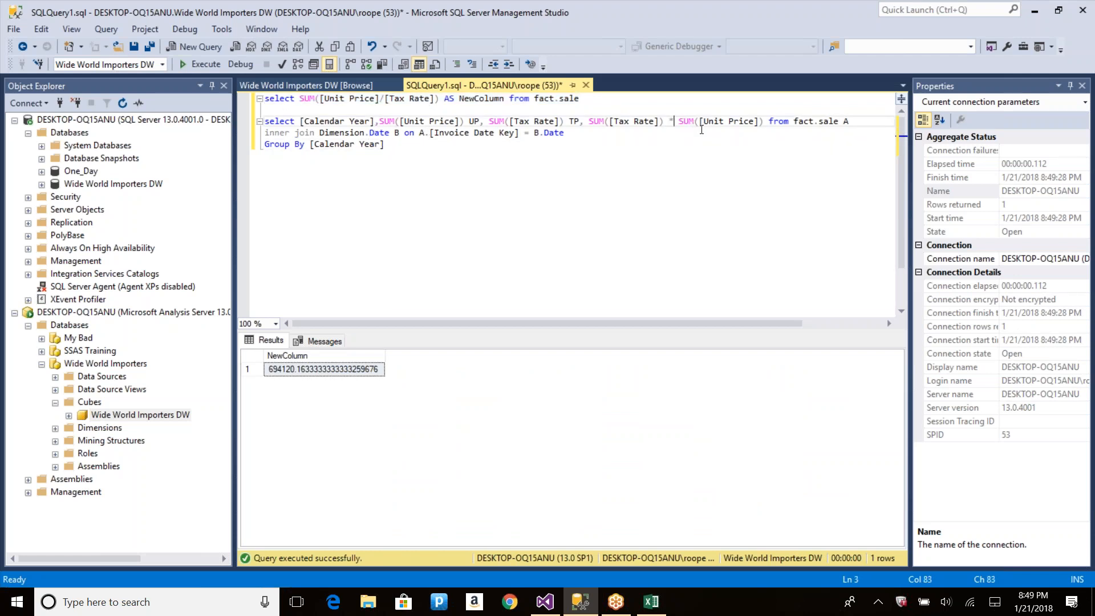
key("BackSpace")
key("BackSpace")
key("shift+Left")
key("shift+Left")
key("shift+Left")
key("shift+Left")
key("shift+Left")
key("shift+Left")
key("shift+Left")
key("shift+Left")
key("shift+Left")
key("shift+Left")
key("shift+Left")
key("shift+Left")
key("shift+Left")
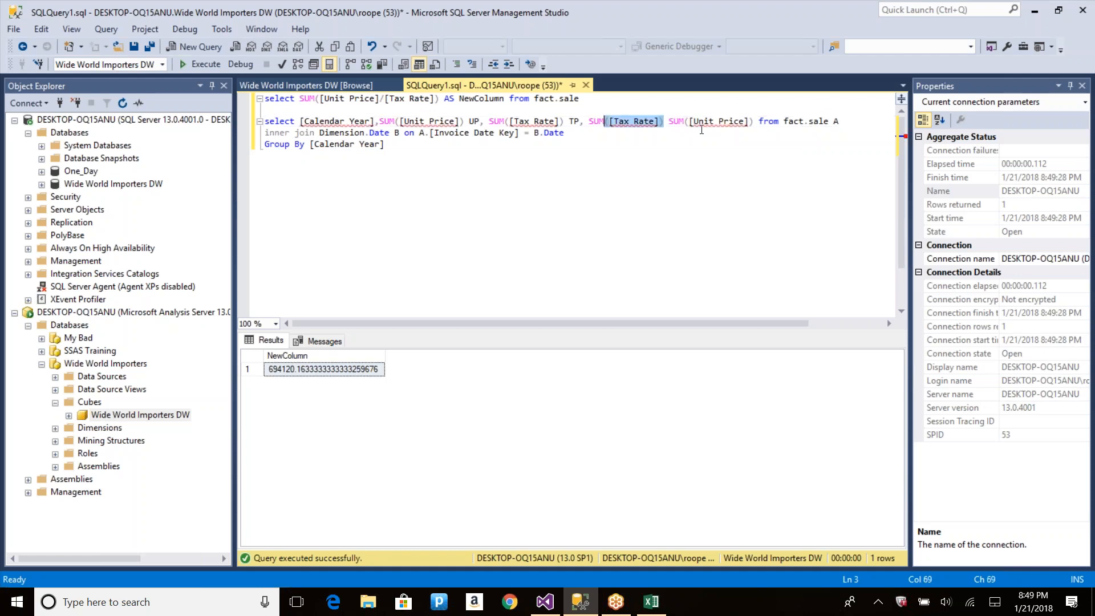
key("shift+Left")
key("shift+Left")
key("ctrl+c")
key("Delete")
Complete the second query's last column as SUM([Unit Price])/SUM([Tax Rate]) and run that query alone.
key("Right")
key("Right")
key("Right")
key("Right")
key("Right")
key("Right")
key("Right")
key("Right")
key("Right")
key("Right")
key("Right")
key("Right")
key("Right")
key("Right")
key("Right")
key("Right")
key("Right")
key("Right")
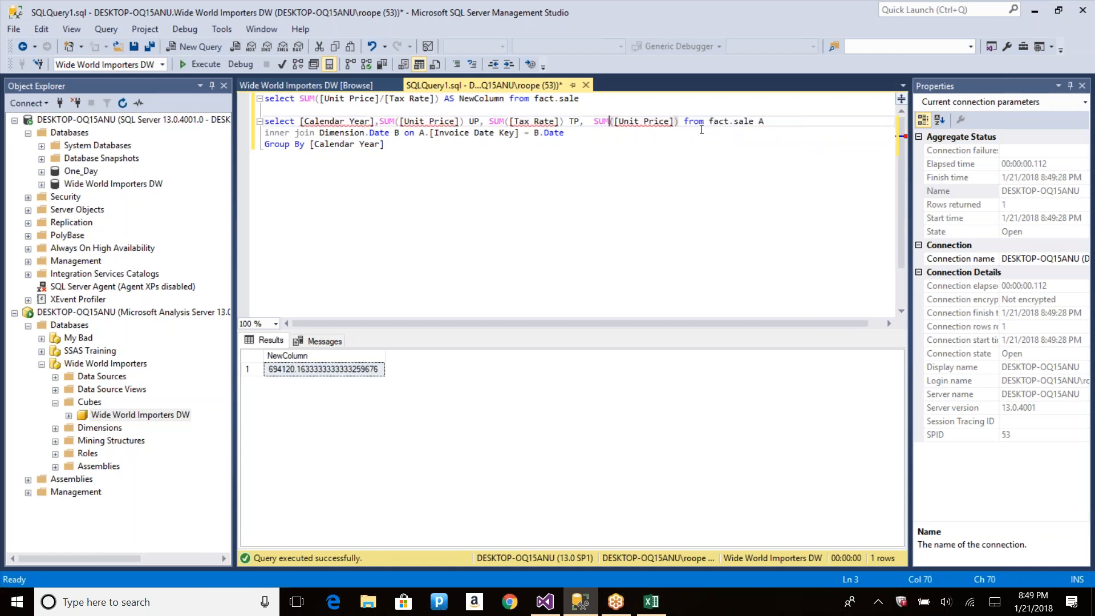
type("/")
key("ctrl+v")
key("ctrl+End")
key("shift+Up")
key("shift+Up")
key("shift+Up")
key("F5")
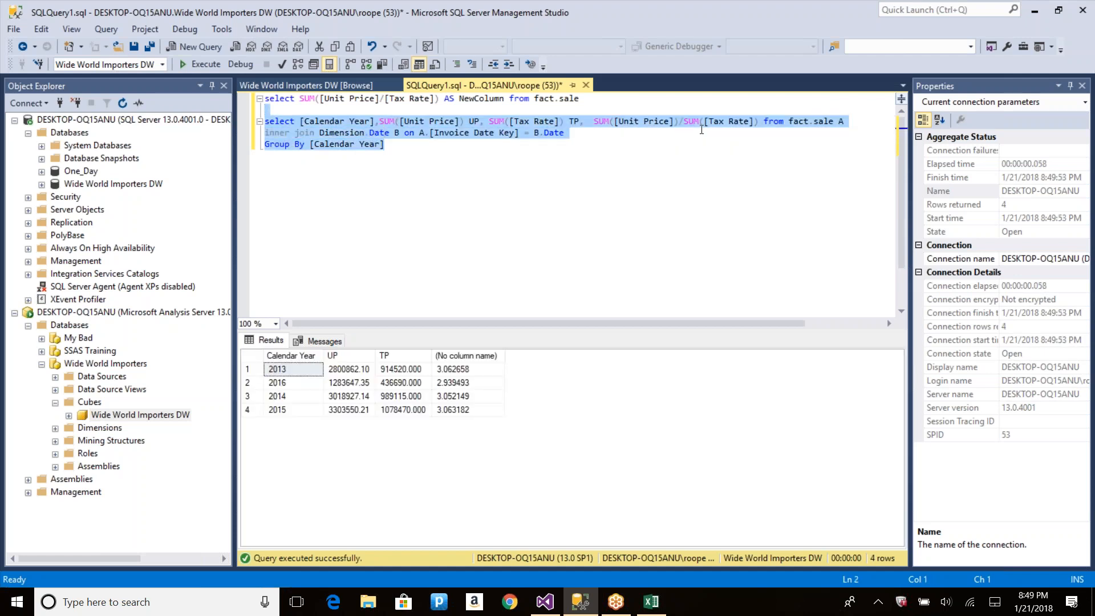
Check the division result for each calendar year in the query results.
left_click(456, 369)
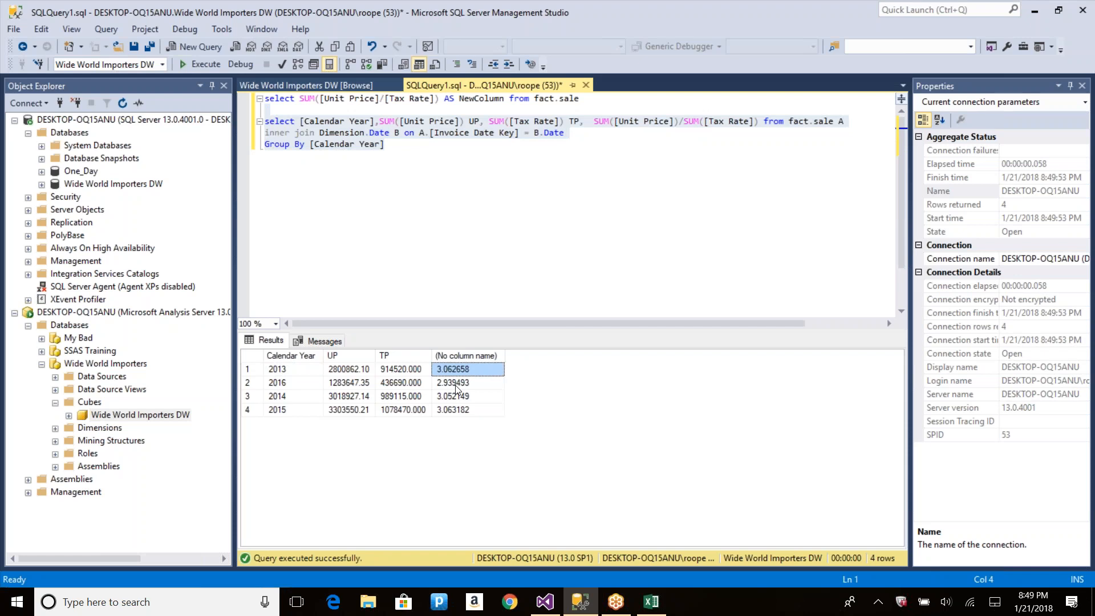
left_click(457, 383)
left_click(457, 396)
left_click(463, 409)
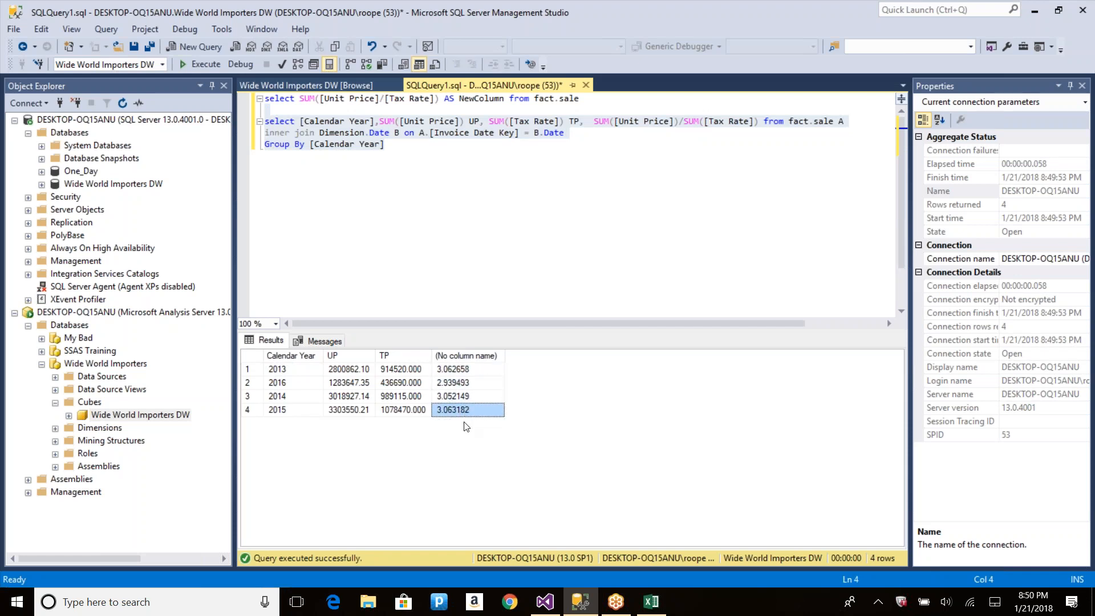
Change the second query's Group By column to [Calendar Month Label] and copy that column name.
left_click(372, 143)
double_click(372, 143)
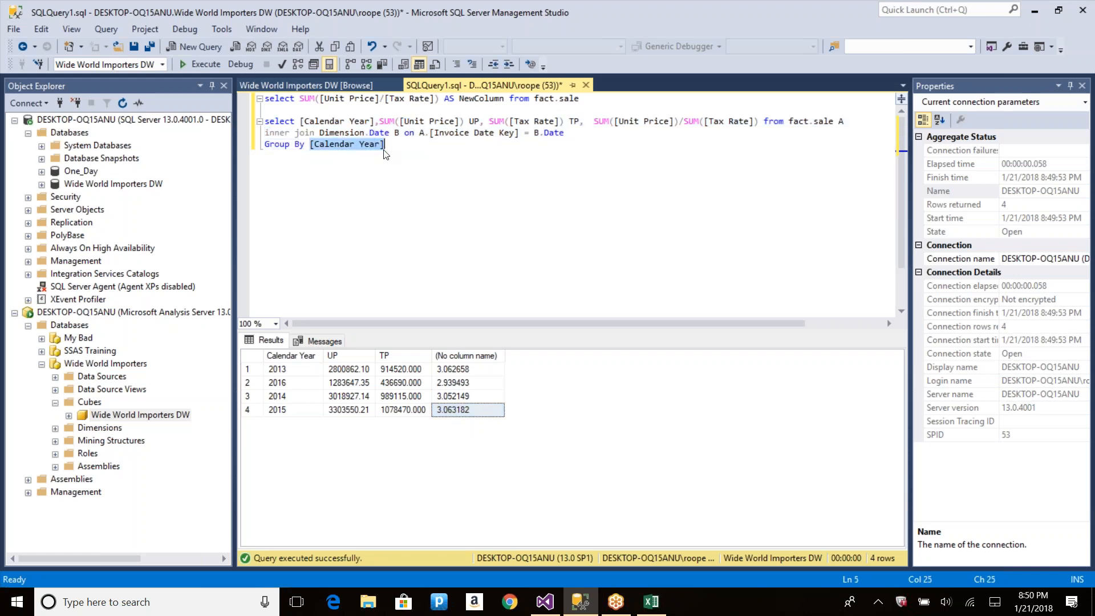
type("cale")
key("Down")
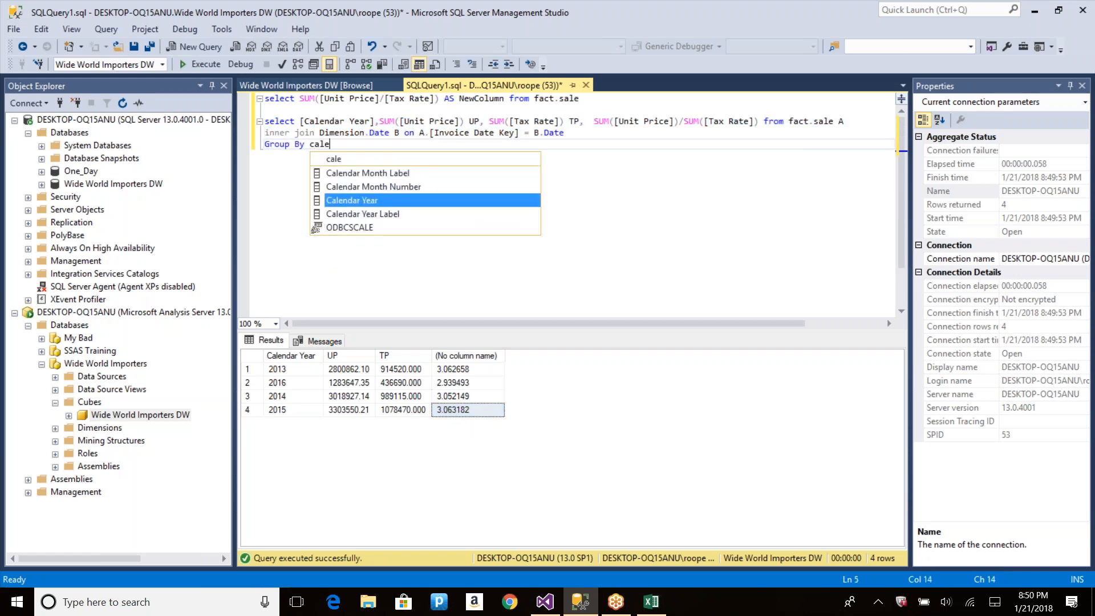
key("Up")
key("Escape")
key("Return")
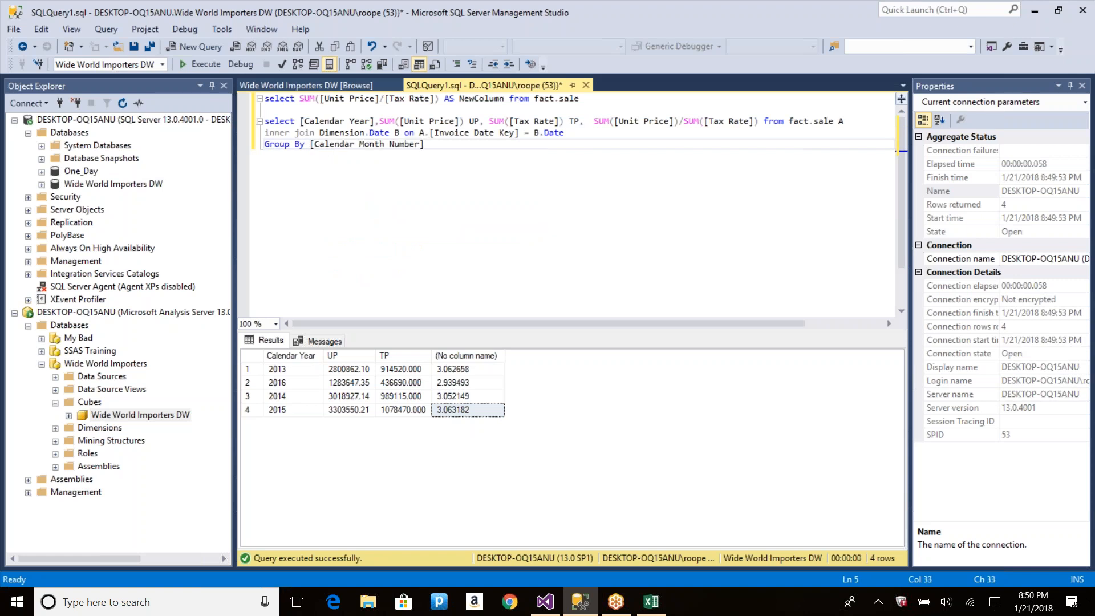
key("BackSpace")
key("BackSpace")
key("BackSpace")
key("BackSpace")
key("BackSpace")
key("BackSpace")
key("BackSpace")
key("Down")
key("Return")
key("ctrl+shift+Left")
key("ctrl+c")
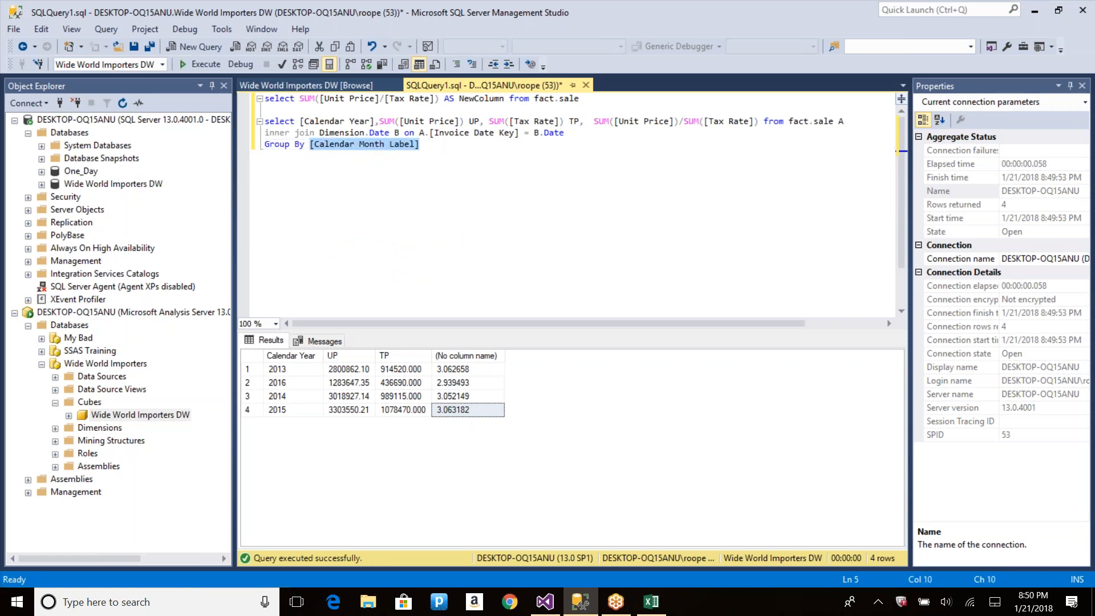
Replace [Calendar Year] with [Calendar Month Label] in the second query's select list, run that query alone and check the first month's division value.
double_click(360, 123)
key("ctrl+v")
key("Home")
key("ctrl+shift+End")
key("F5")
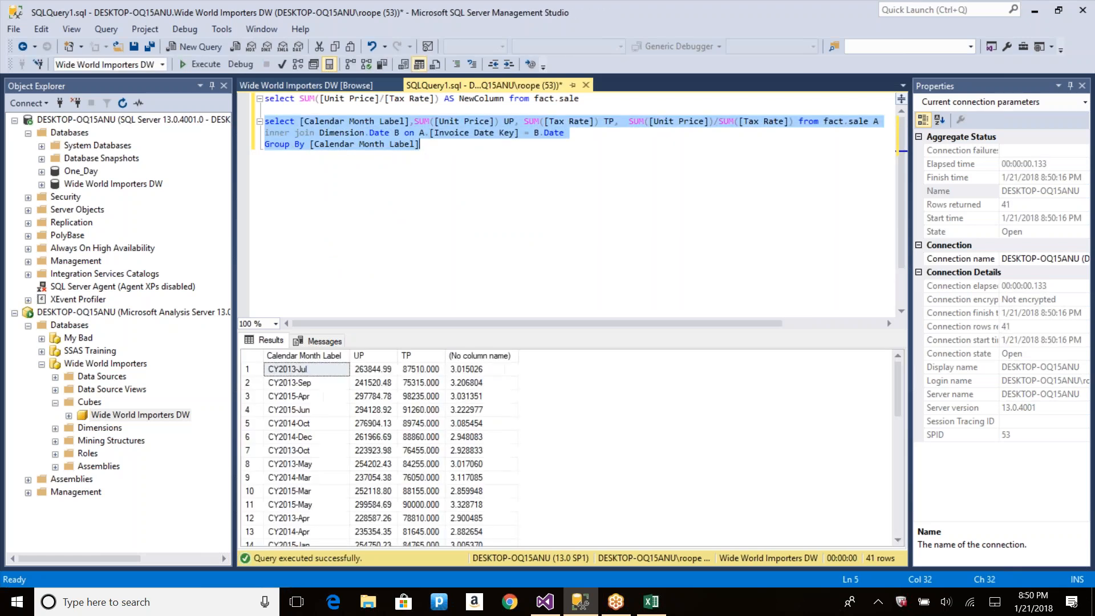
left_click(474, 369)
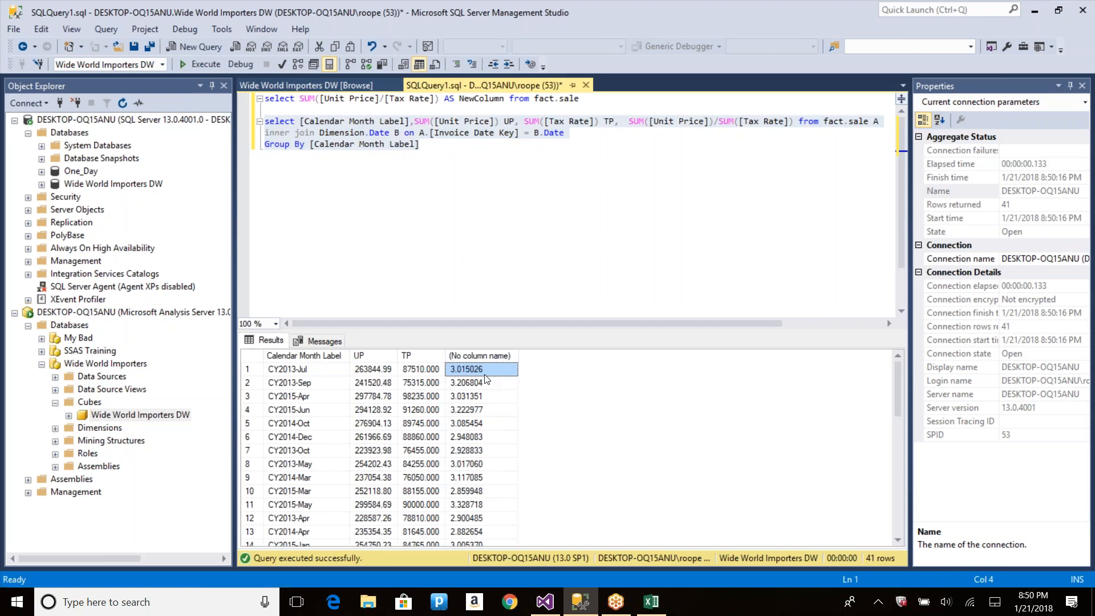
Switch to Visual Studio and review the Total Price member's Back color and Fore color expressions.
key("alt+Tab")
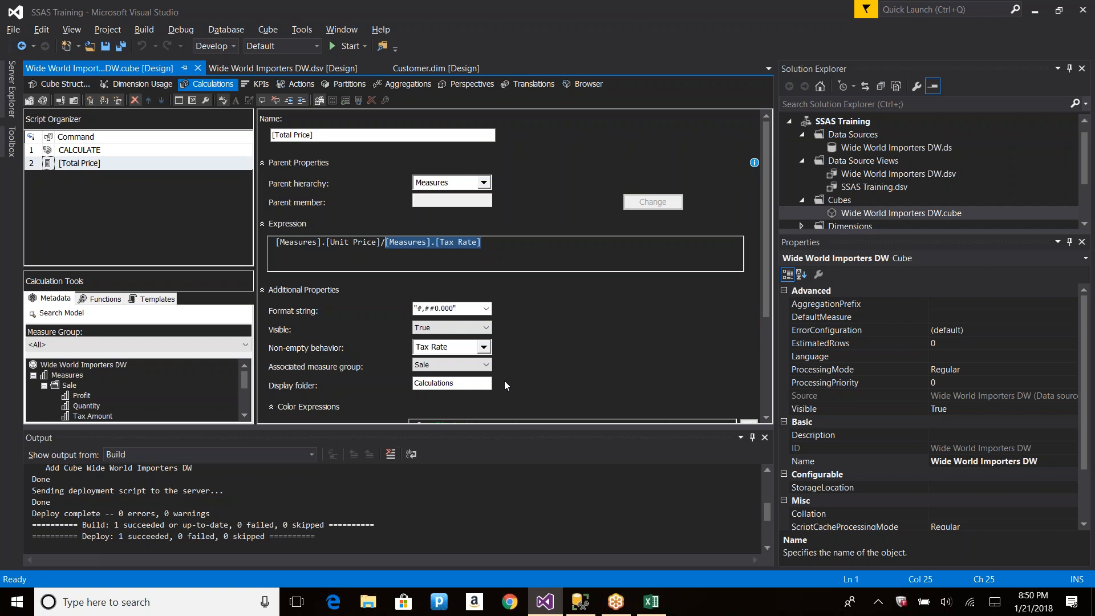
left_click(640, 22)
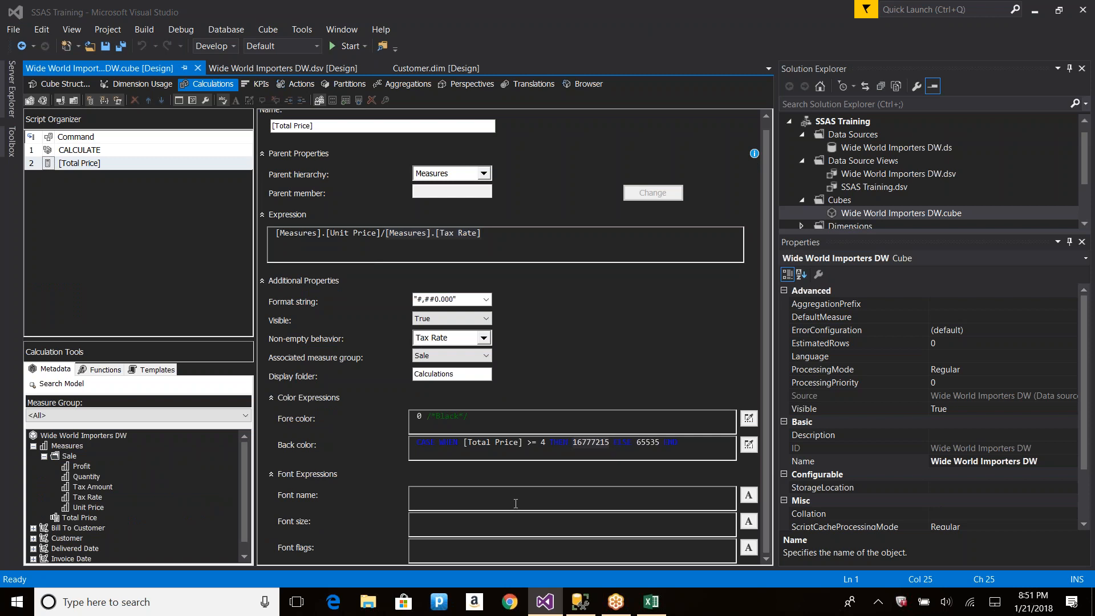
left_click_drag(681, 443, 399, 442)
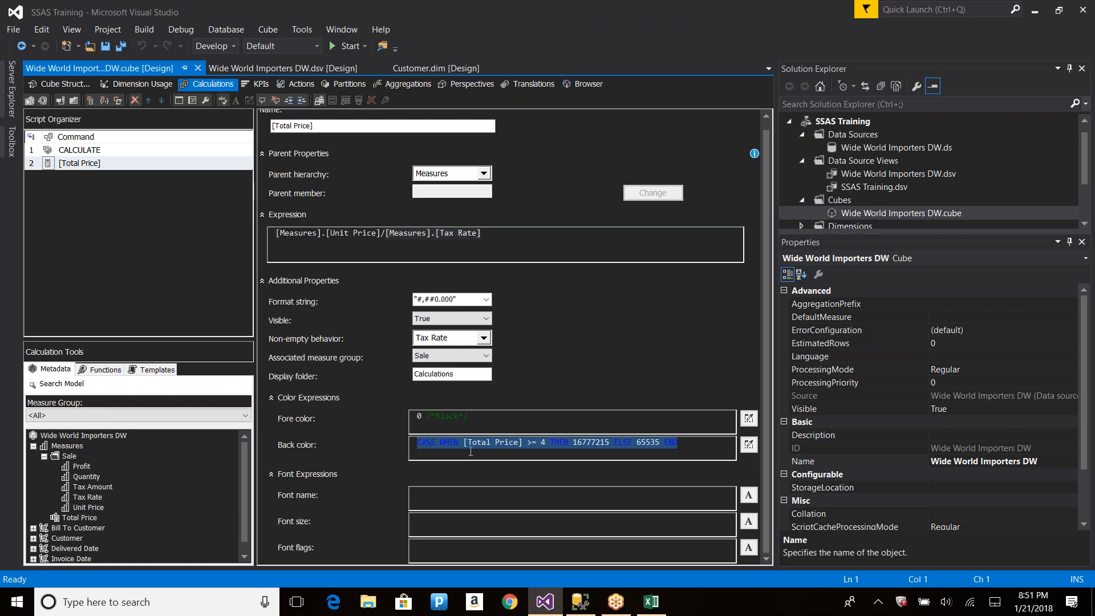
left_click_drag(469, 416, 376, 416)
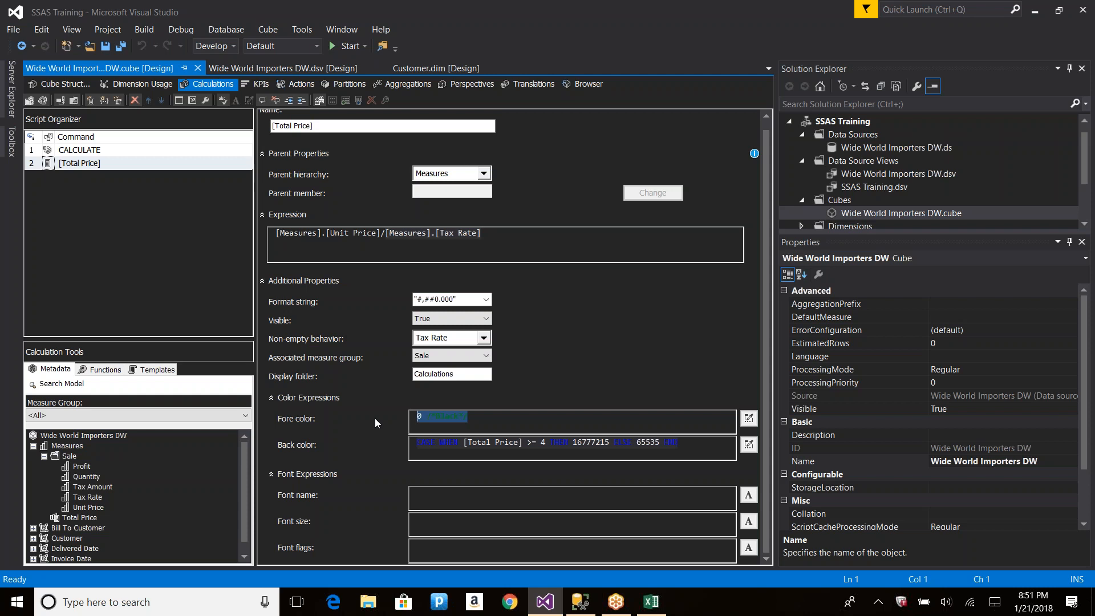
left_click(748, 495)
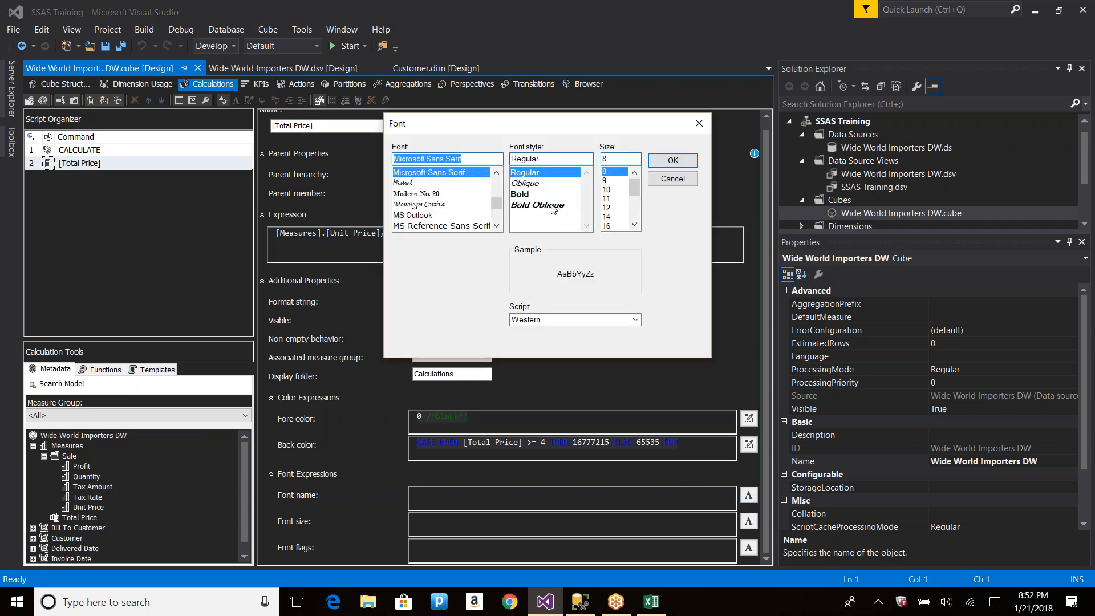
left_click(521, 194)
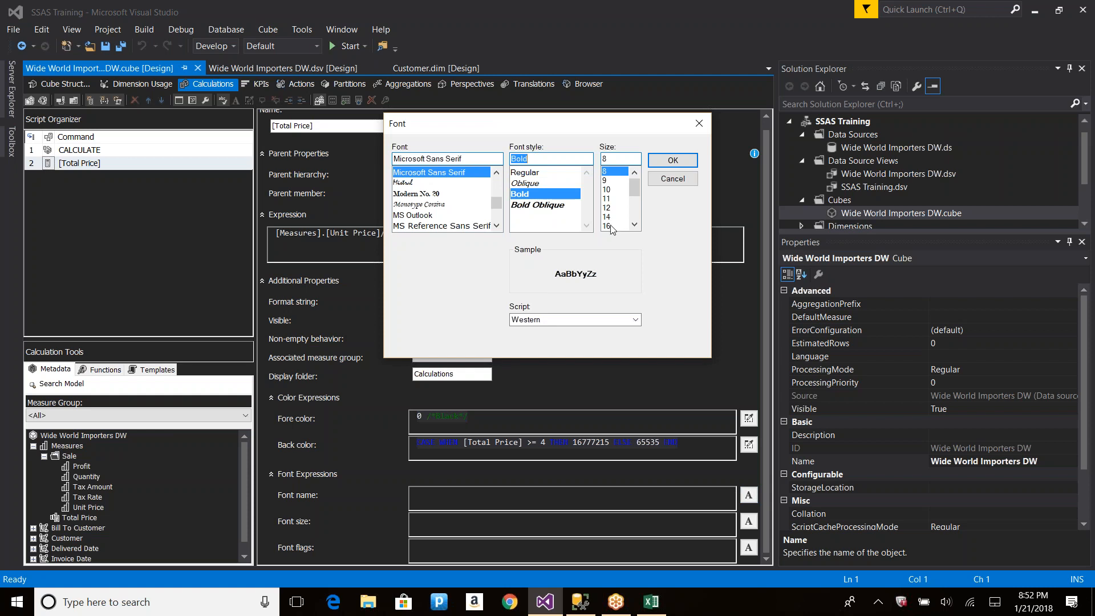
left_click(609, 226)
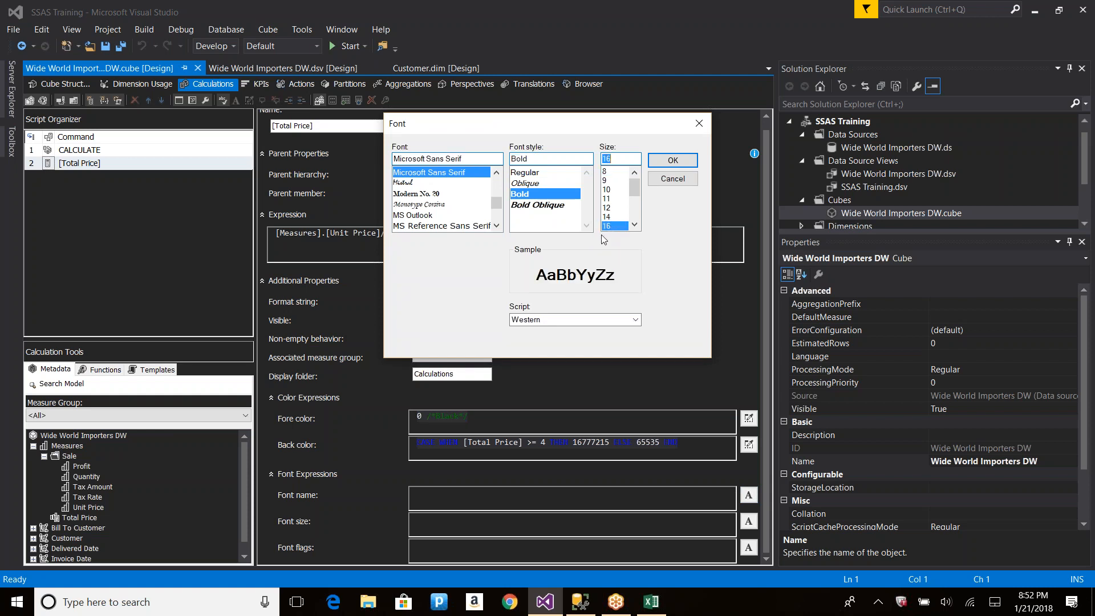
left_click(698, 124)
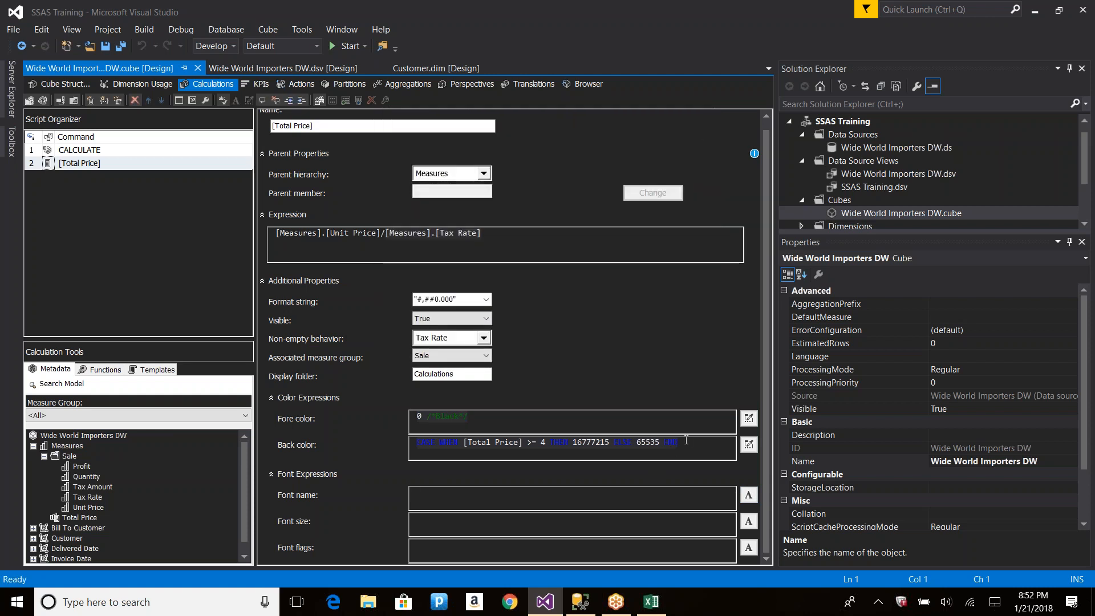
Copy the Back color CASE expression into the Font name expression and delete its THEN value 16777215.
left_click_drag(670, 446, 399, 443)
key("ctrl+c")
left_click(429, 502)
key("ctrl+v")
double_click(594, 494)
key("Delete")
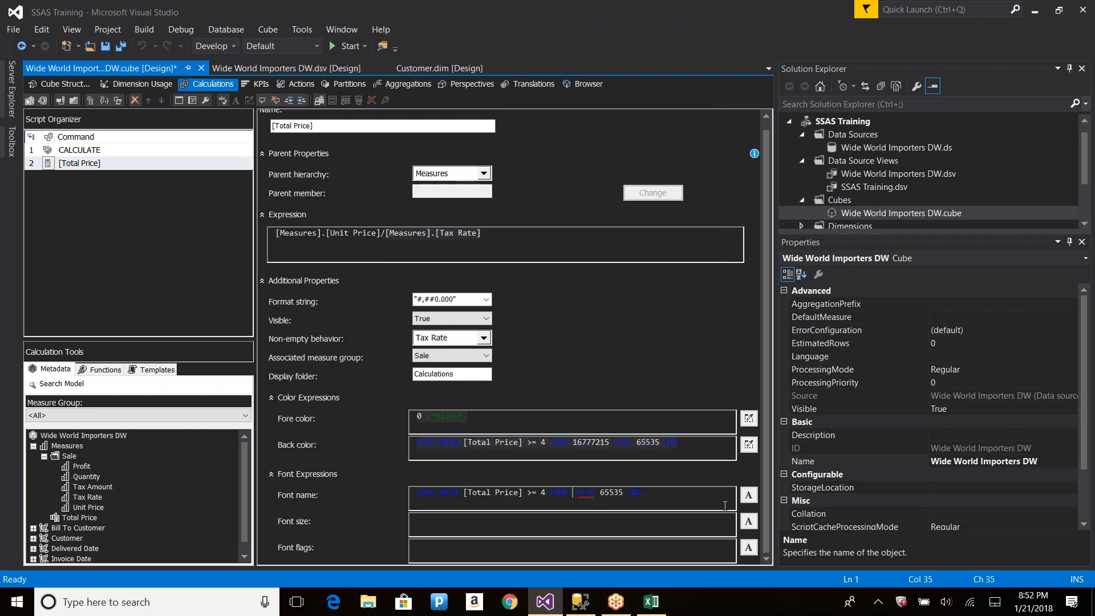
Insert the Mistral font into the Font name expression, picking Bold Oblique style and size 26.
left_click(748, 495)
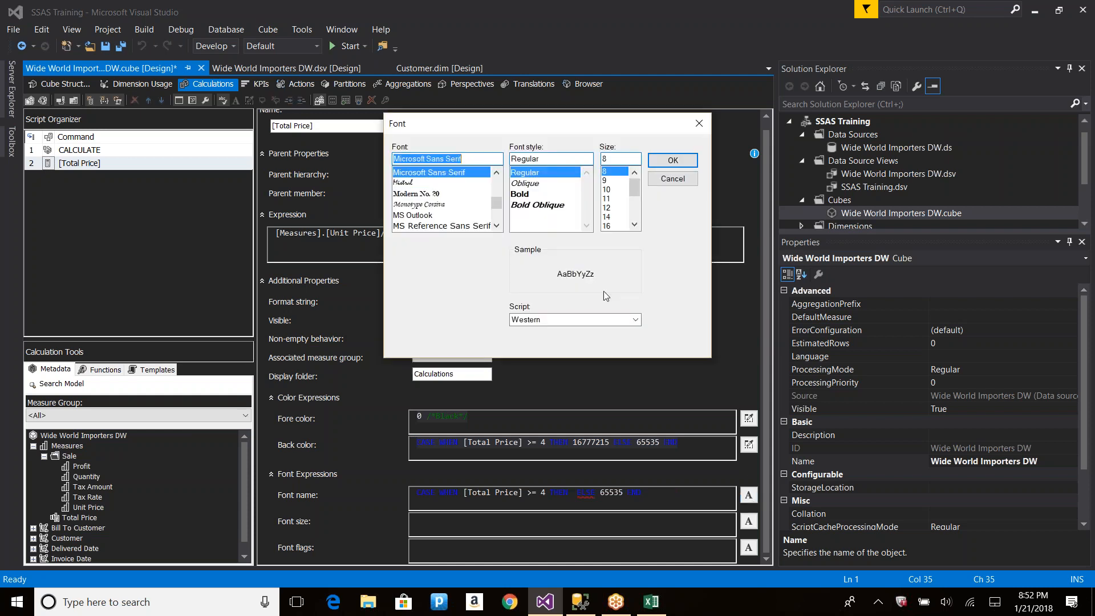
left_click(410, 182)
left_click(542, 205)
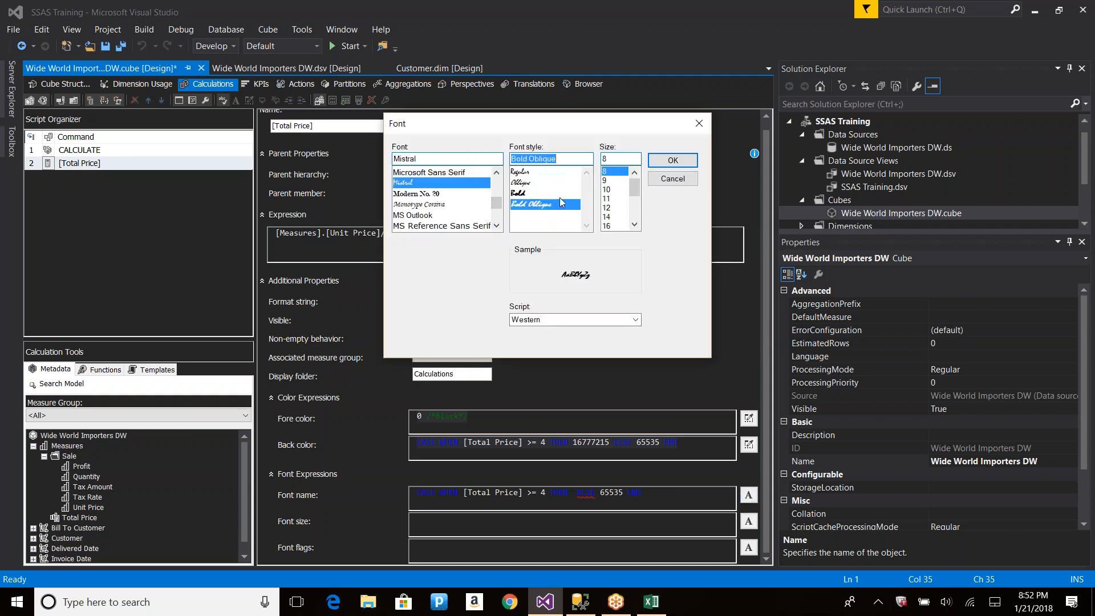
scroll(639, 207, "down", 3)
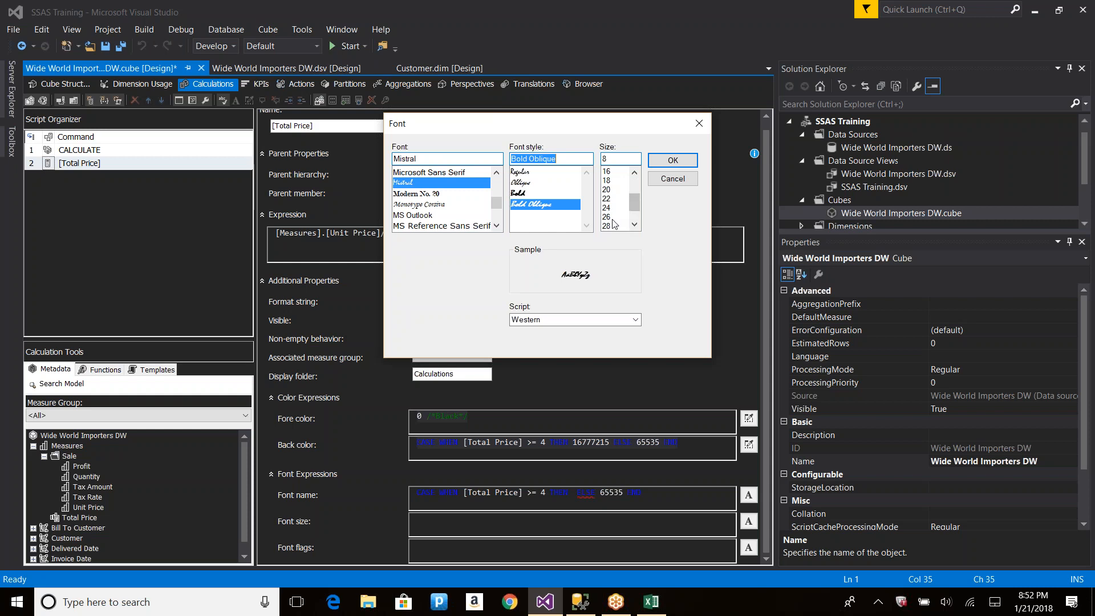
left_click(607, 217)
left_click(677, 161)
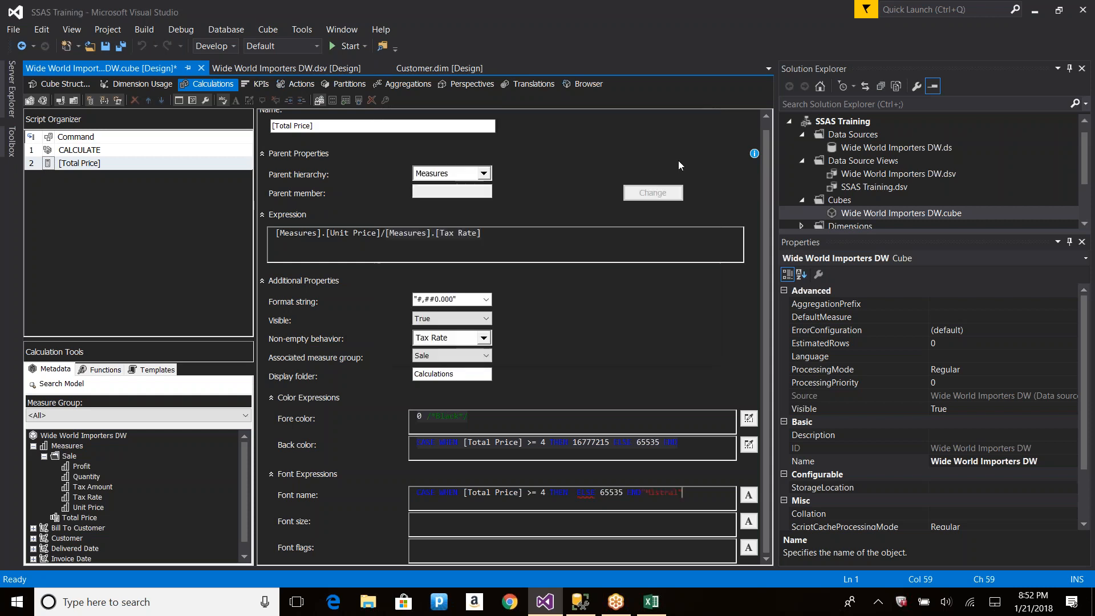
Move "Mistral" from the end of the Font name expression to its THEN value.
key("ctrl+shift+Left")
key("shift+Left")
key("Delete")
left_click(576, 494)
type("'Mistral'")
Delete the ELSE value 65535 from the Font name expression and insert the MS Outlook font with Bold style and size 48.
double_click(658, 492)
key("Delete")
left_click(749, 494)
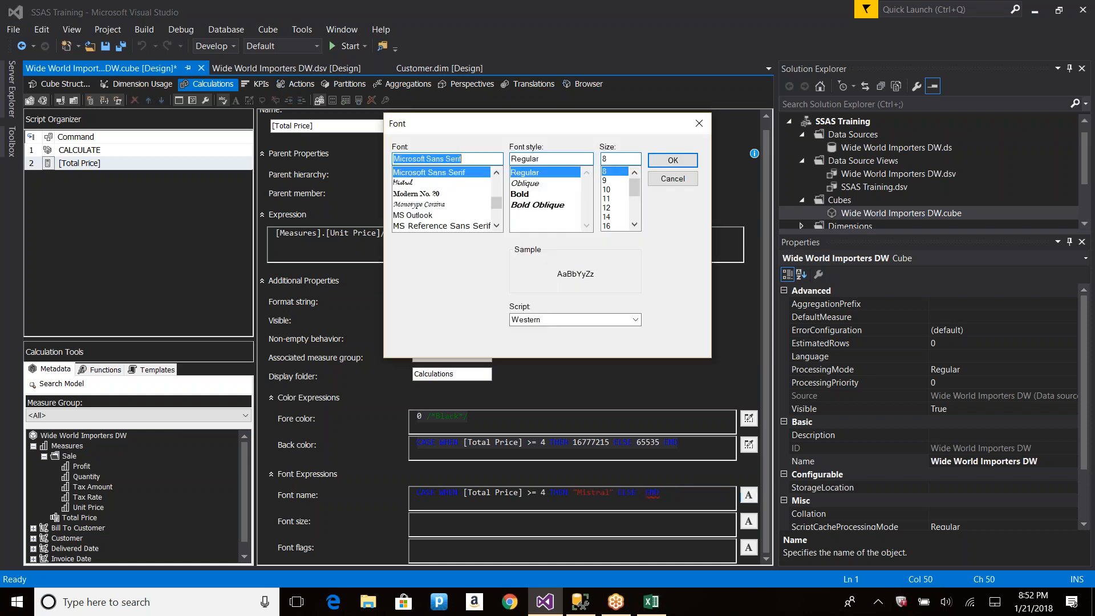
left_click(421, 217)
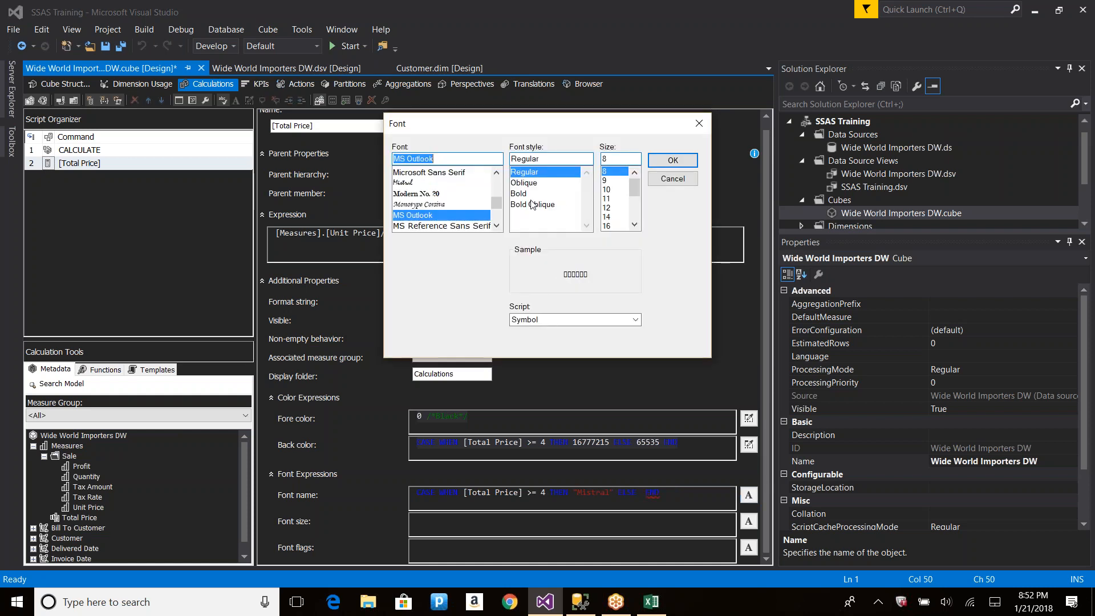
left_click(520, 194)
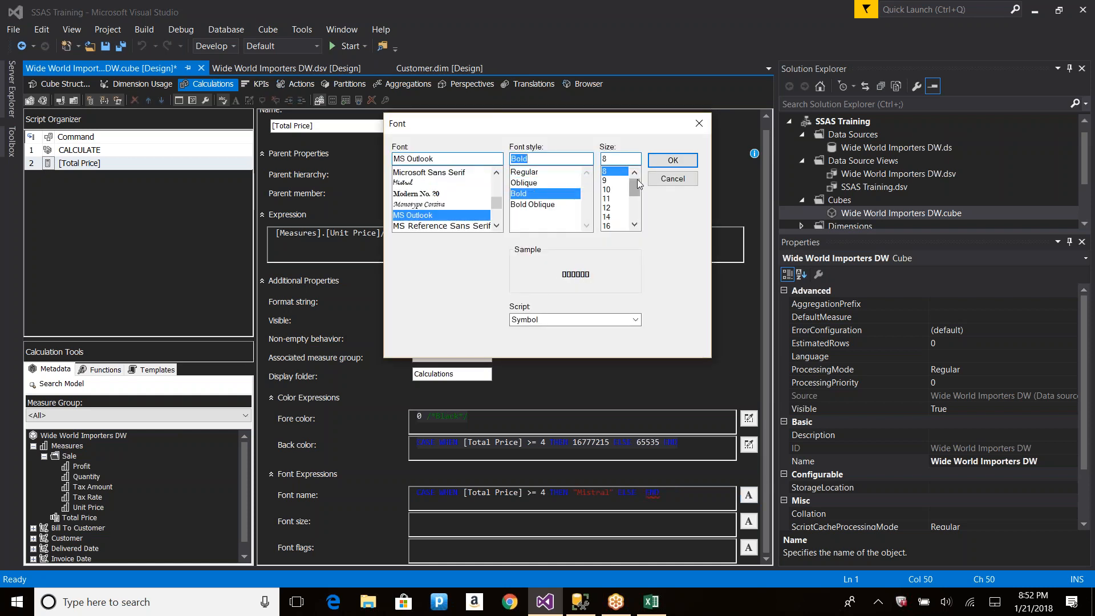
left_click_drag(635, 186, 630, 218)
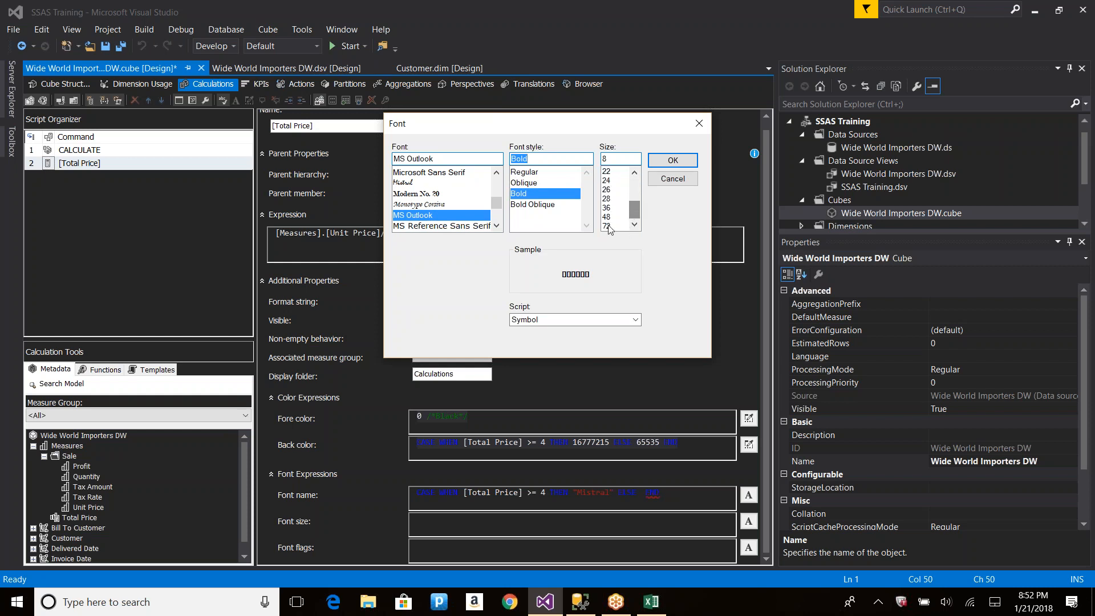
left_click(606, 217)
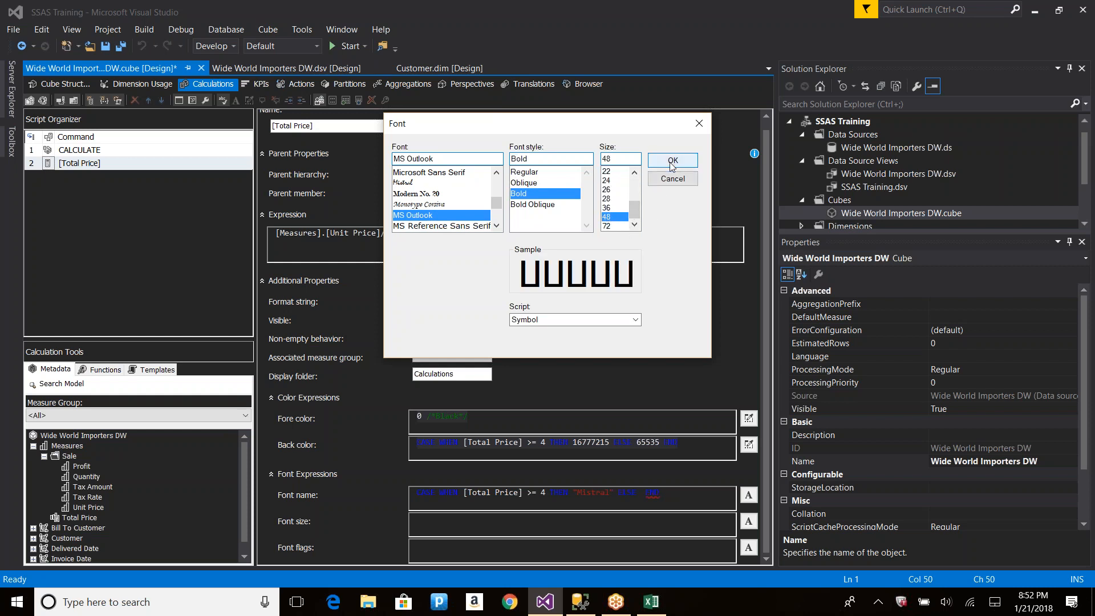
left_click(673, 161)
Move "MS Outlook" in front of END as the ELSE value of the Font name expression.
key("shift+Left")
key("ctrl+x")
key("Left")
key("Left")
key("Left")
key("Left")
key("ctrl+v")
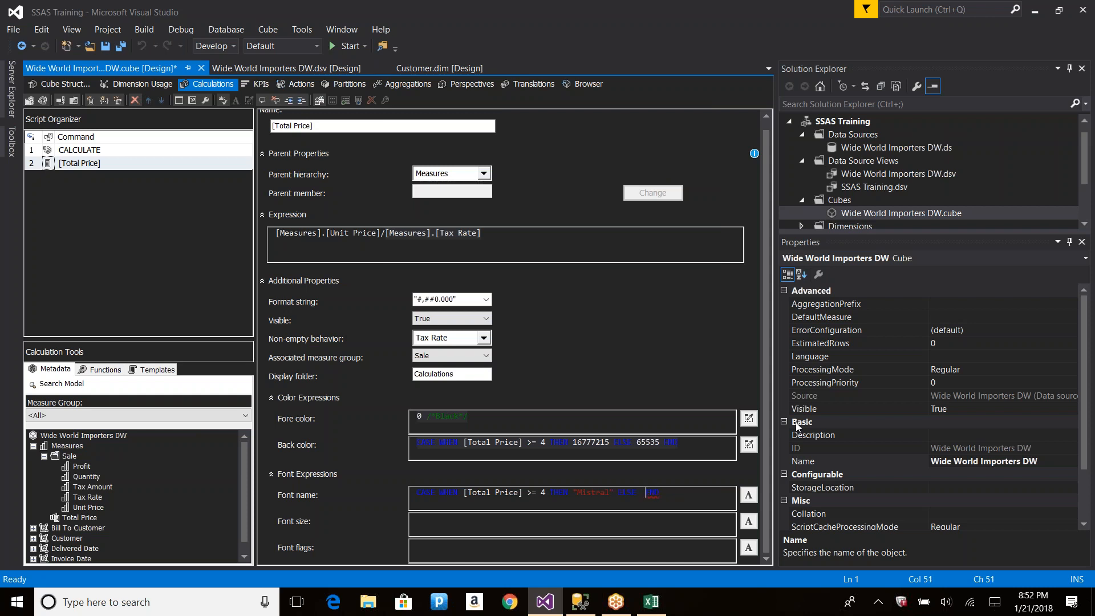
Save the cube and deploy the SSAS Training project.
key("ctrl+s")
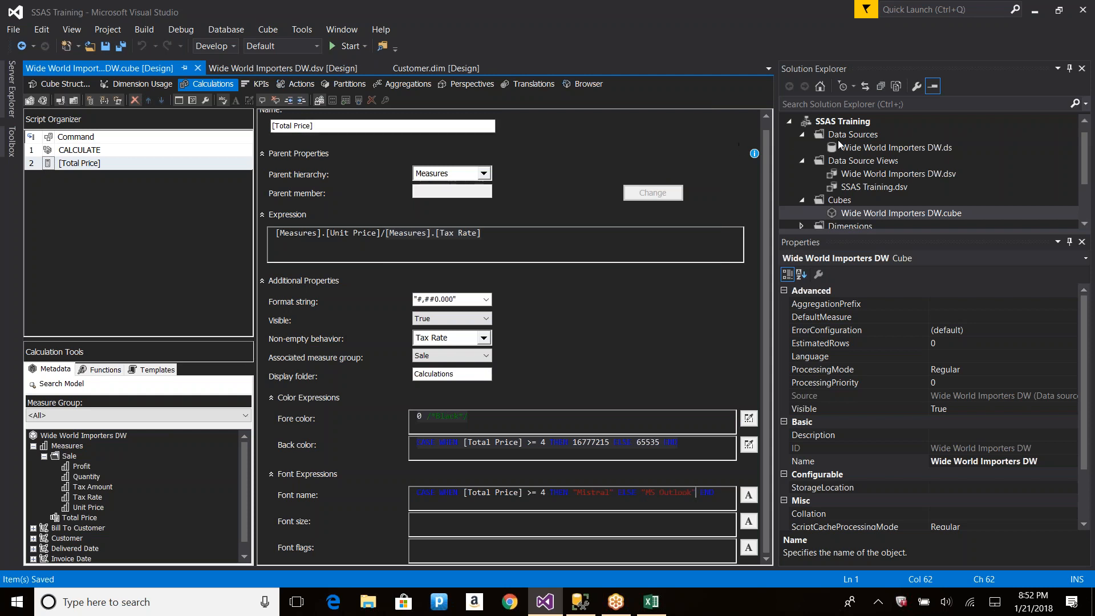
right_click(843, 121)
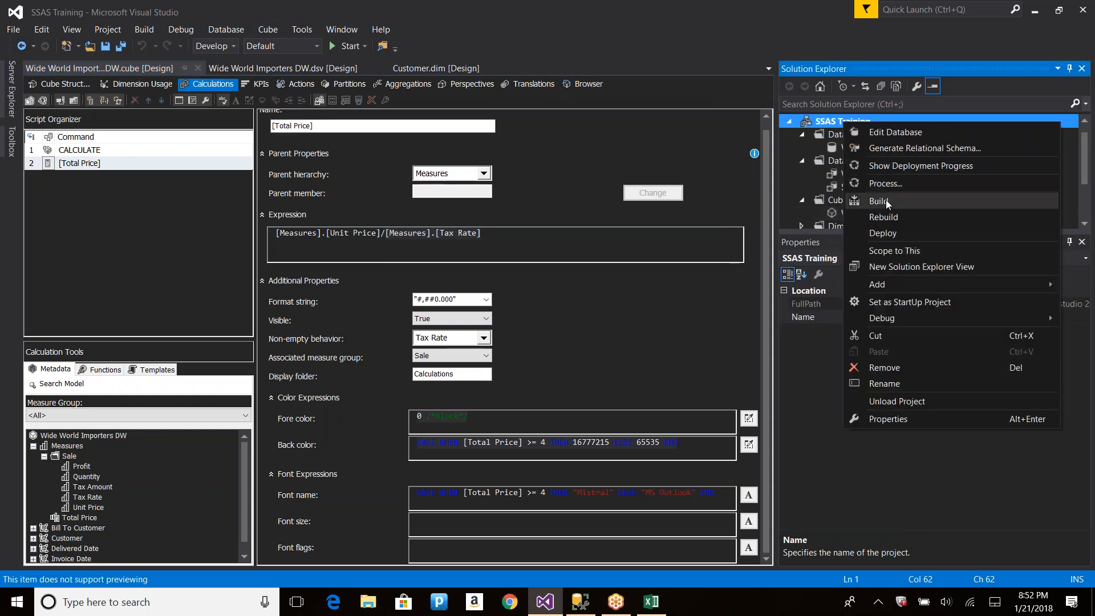
left_click(881, 233)
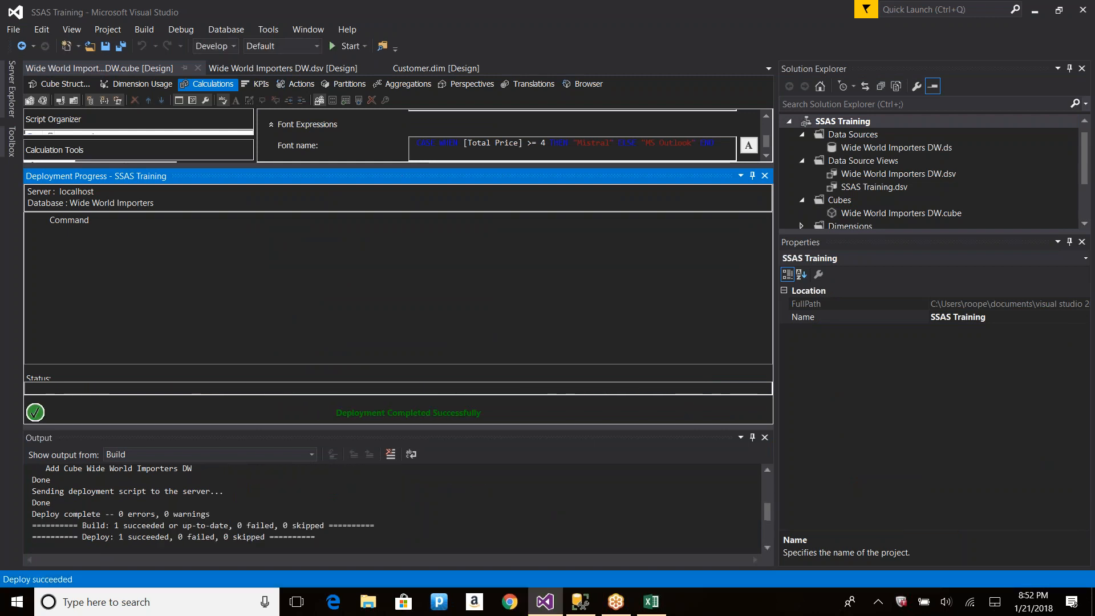
Switch to Excel, refresh the Sheet2 PivotTable and add Bill To Customer as its row field.
key("alt+Tab")
key("alt+Tab")
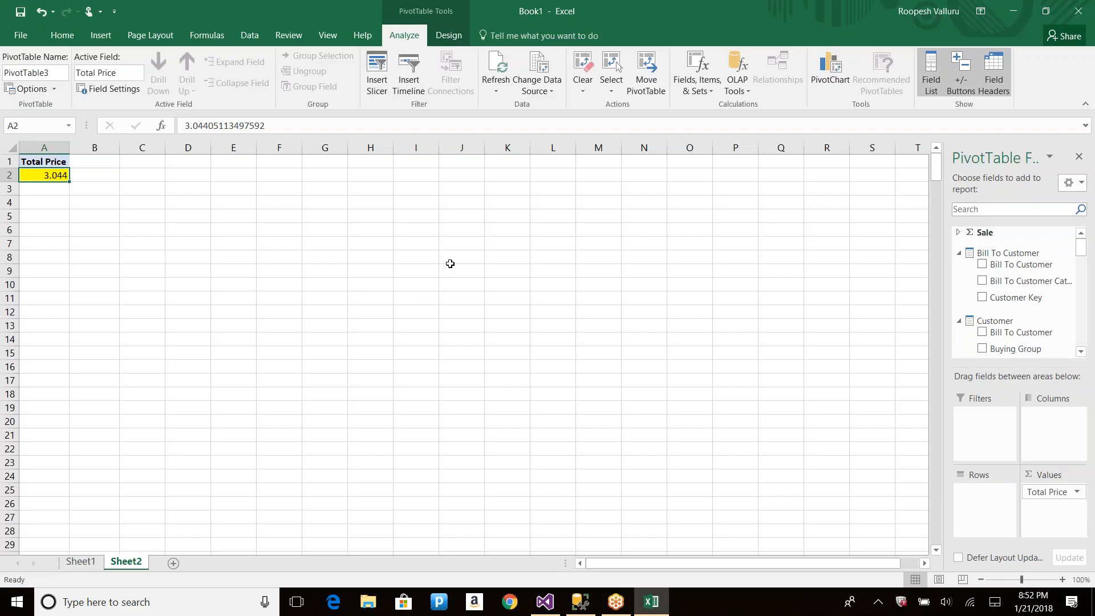
left_click(495, 64)
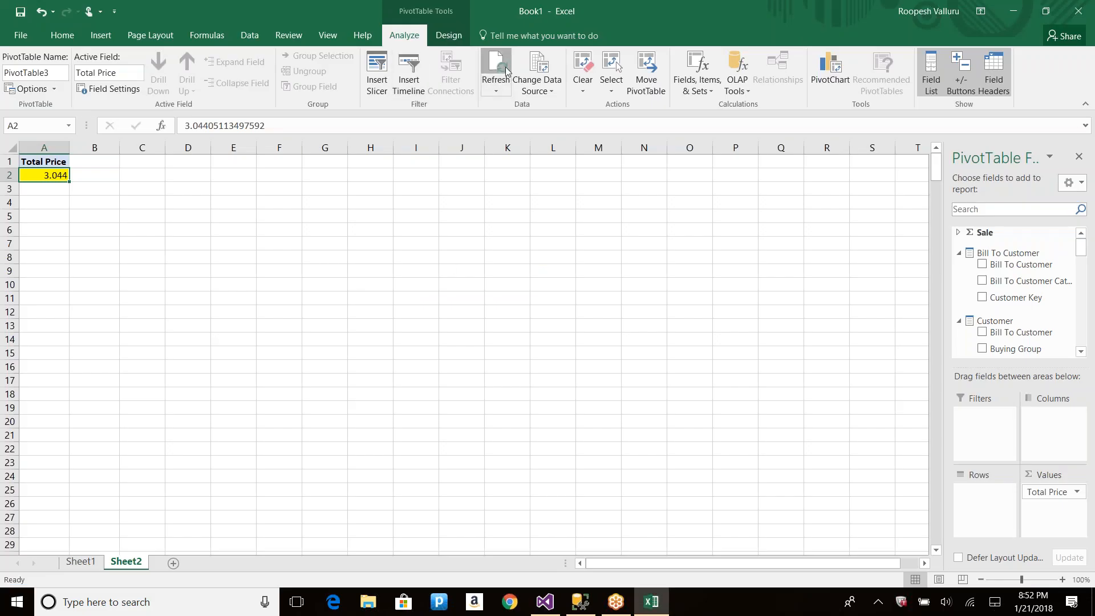
left_click(495, 64)
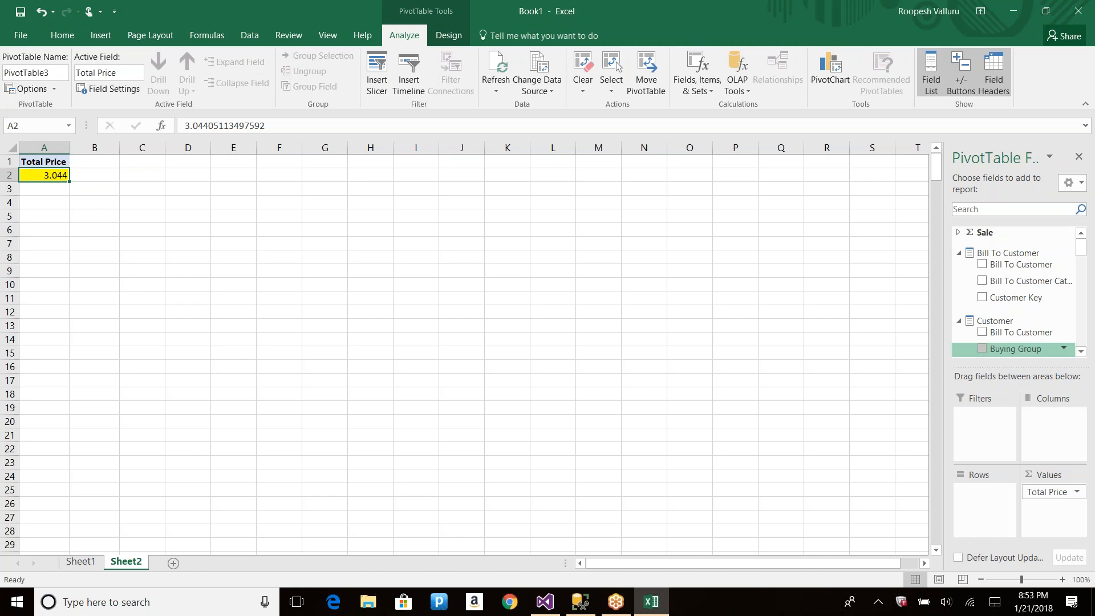
left_click(982, 264)
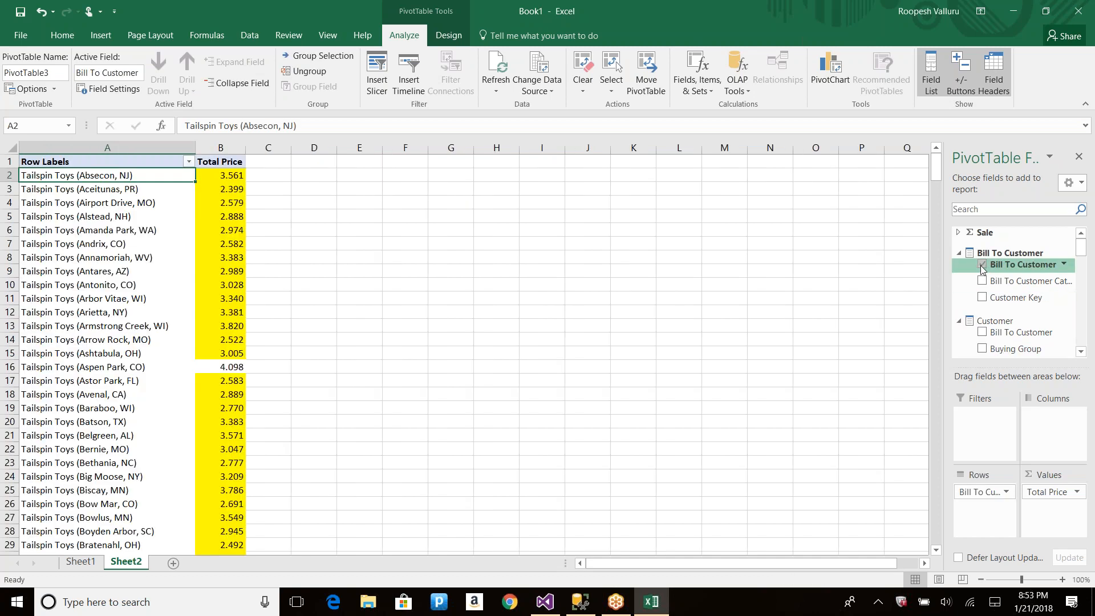
left_click(228, 243)
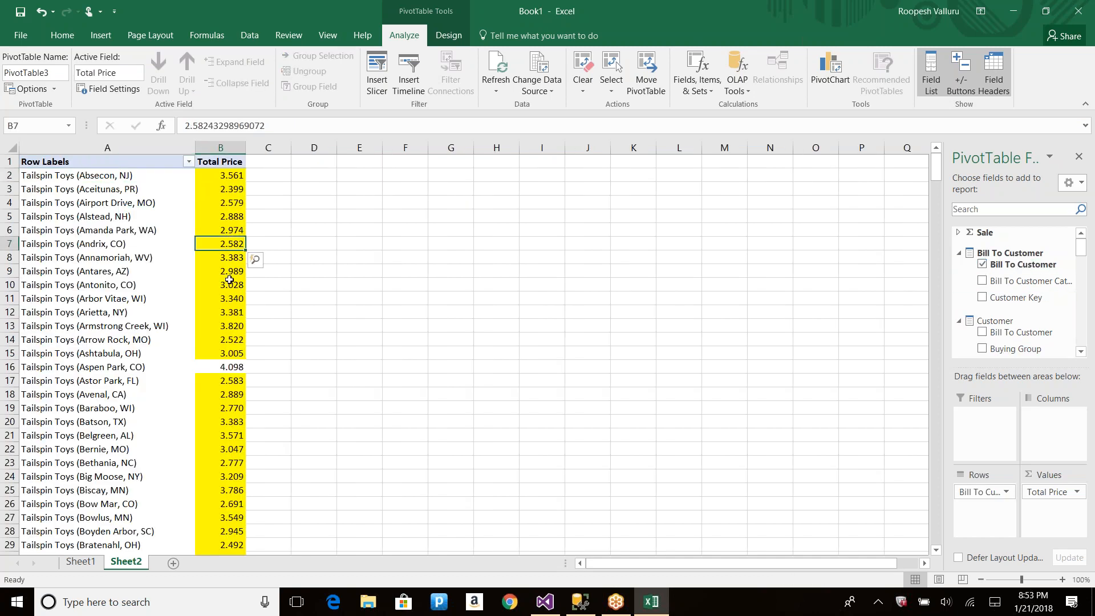
Switch to Visual Studio, close the deployment progress and review the Total Price member's Font name expression.
key("alt+Tab")
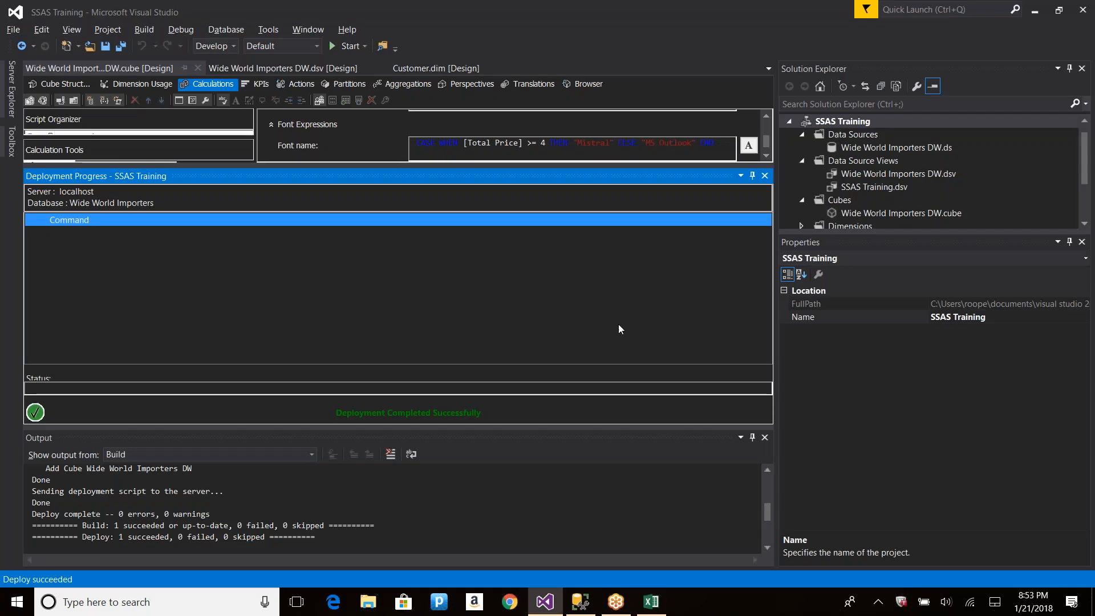
left_click(764, 175)
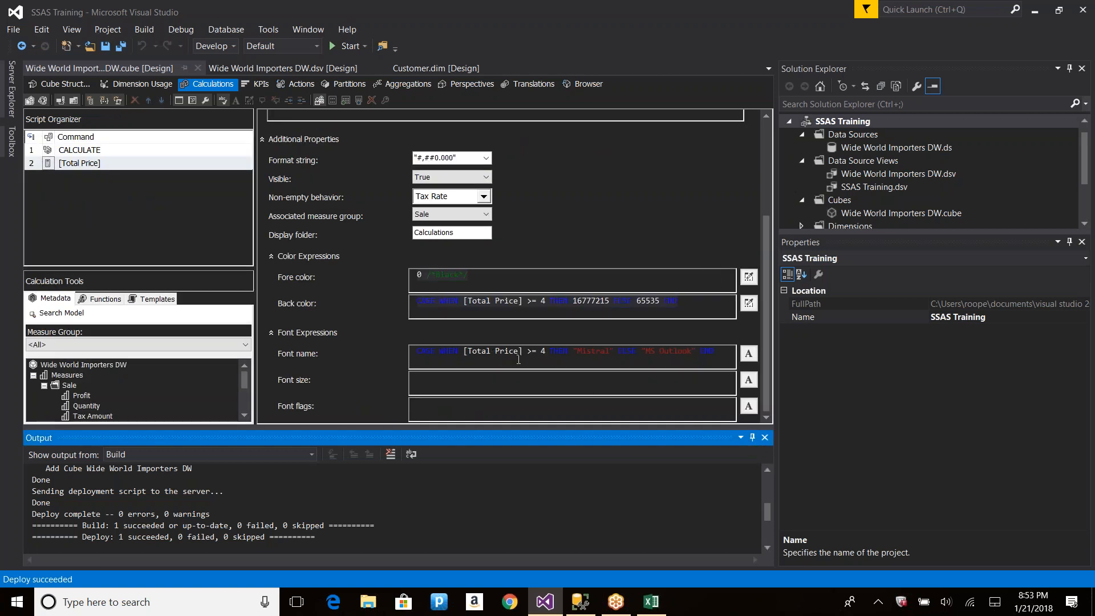
left_click(542, 353)
left_click(565, 353)
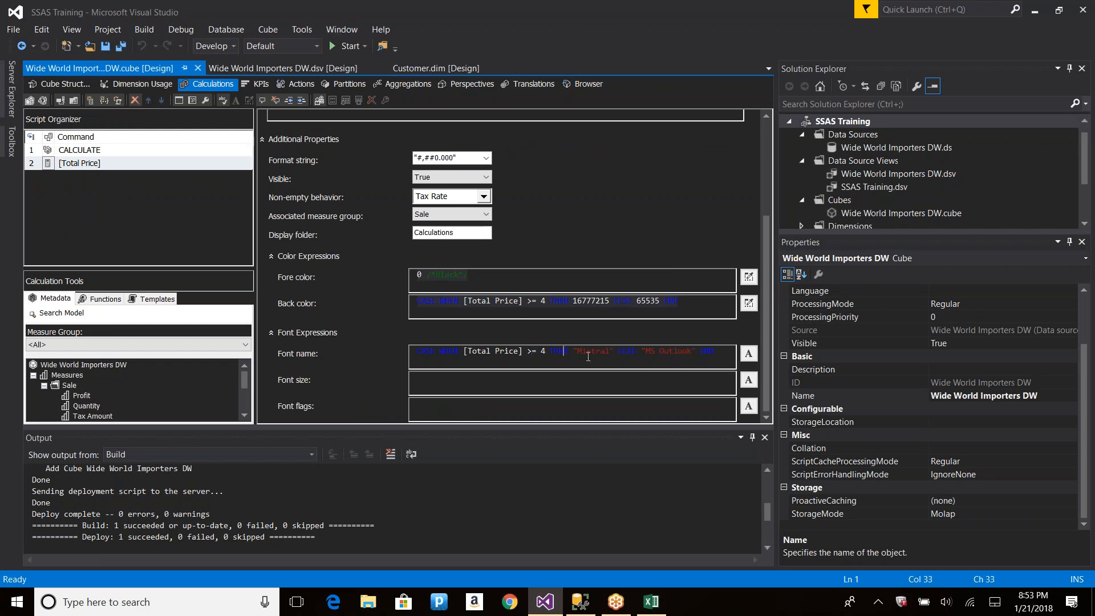
Switch to Excel and check the font name and size of several Total Price cells in the PivotTable.
key("alt+Tab")
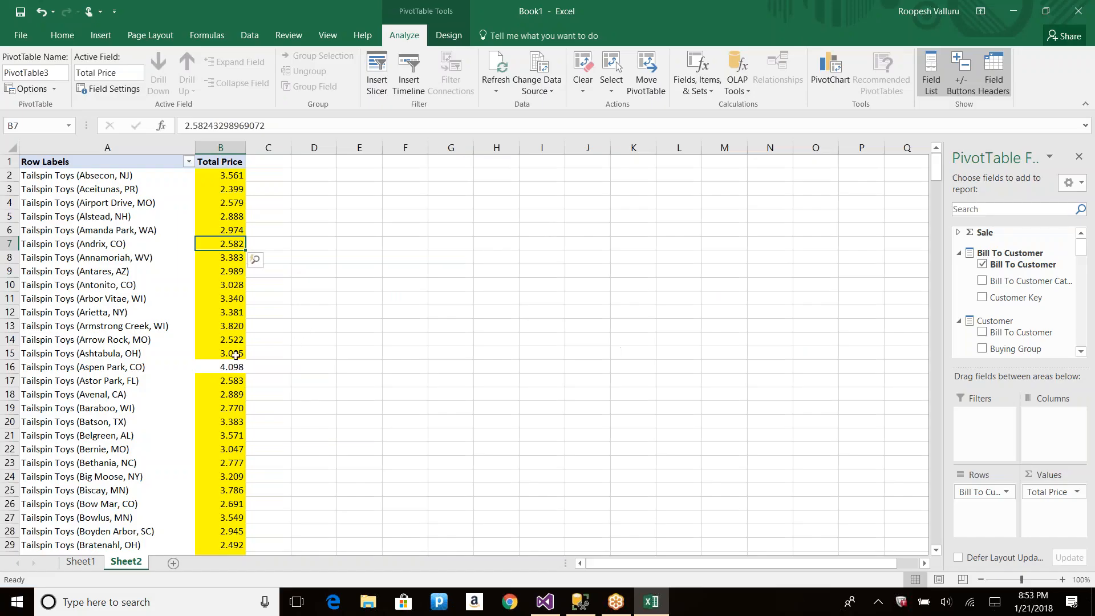
left_click(238, 407)
left_click(236, 311)
left_click(230, 258)
left_click(224, 220)
left_click(228, 257)
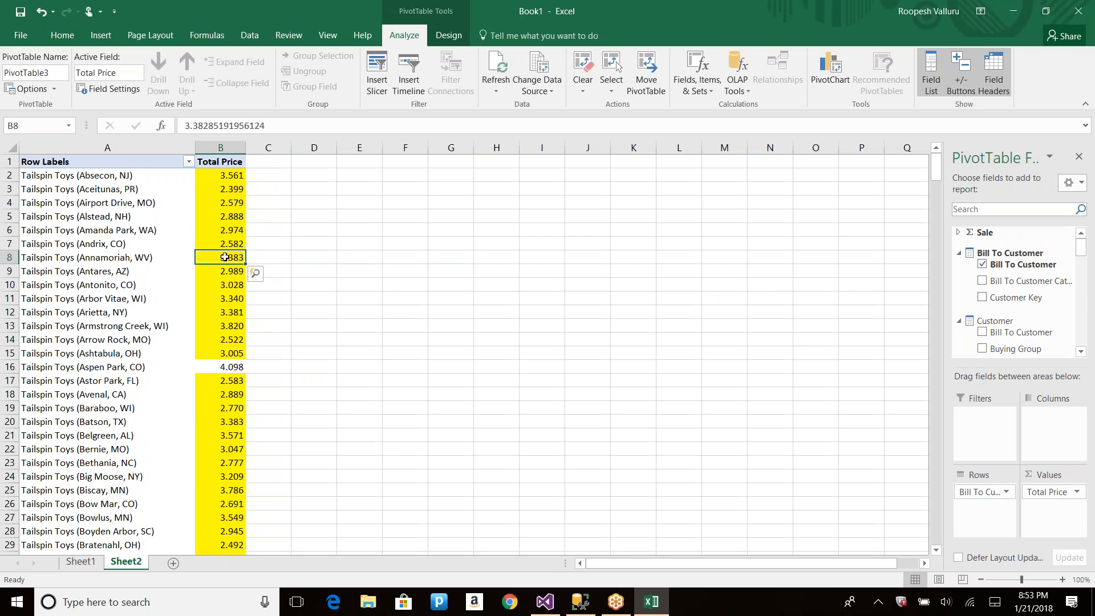
left_click(69, 34)
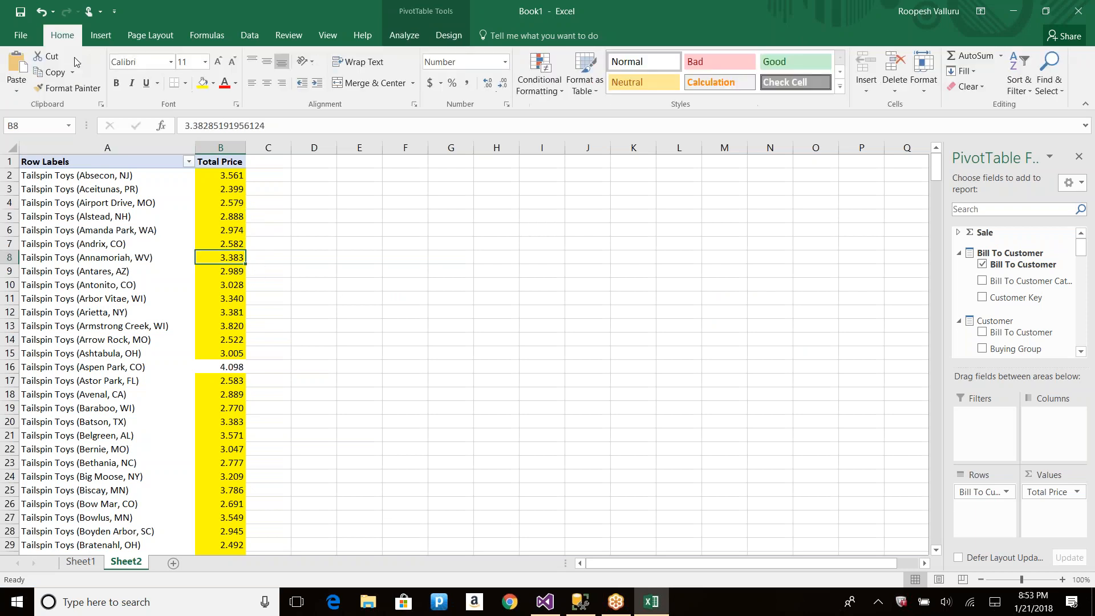
left_click_drag(230, 203, 268, 442)
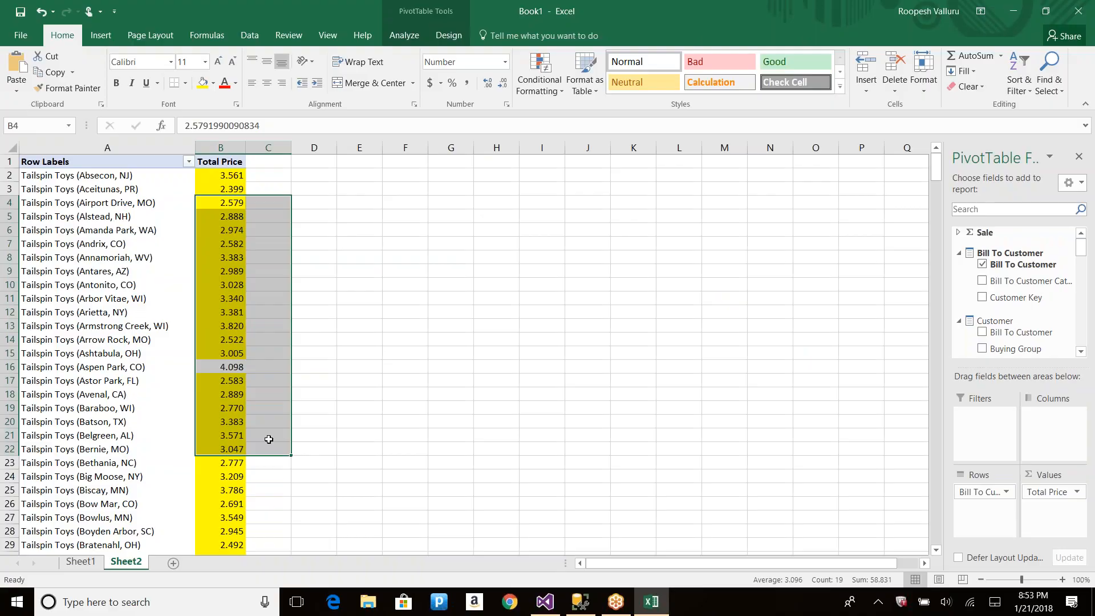
Switch to Visual Studio and reduce the Font name expression to only "Mistral", removing the CASE condition and ELSE part.
key("alt+Tab")
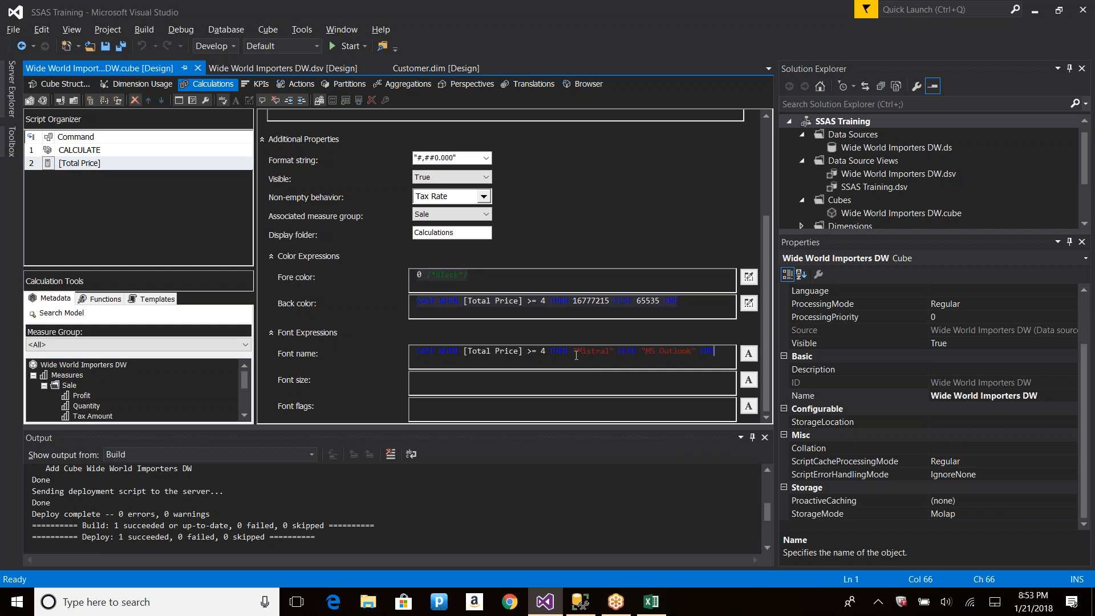
left_click_drag(572, 351, 373, 343)
key("Delete")
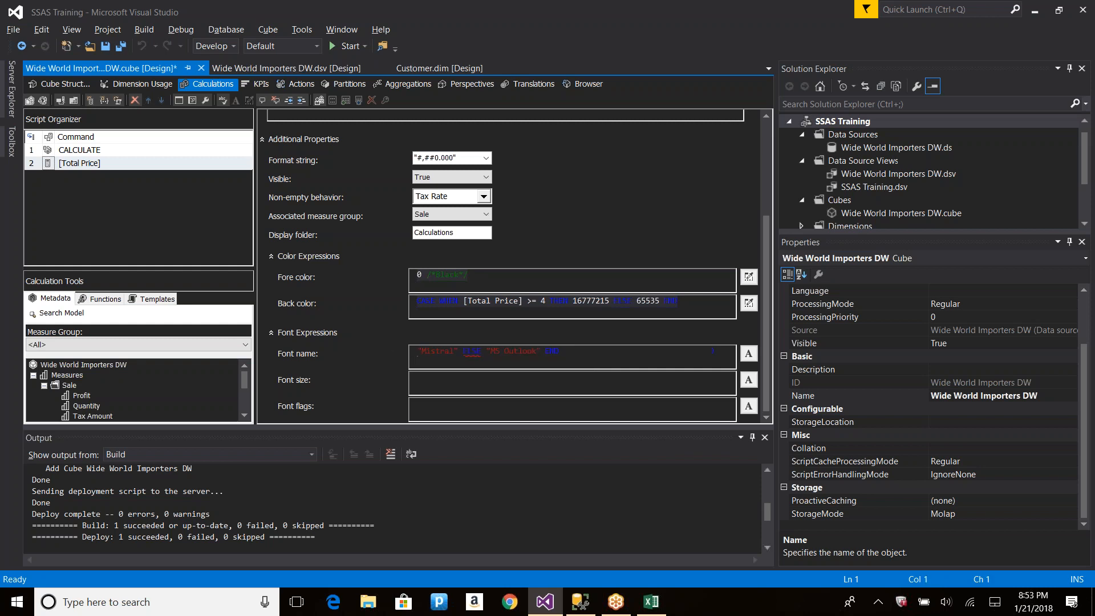
key("Right")
key("shift+End")
key("Delete")
Save the cube with the simplified font expression and redeploy the SSAS Training project.
key("ctrl+s")
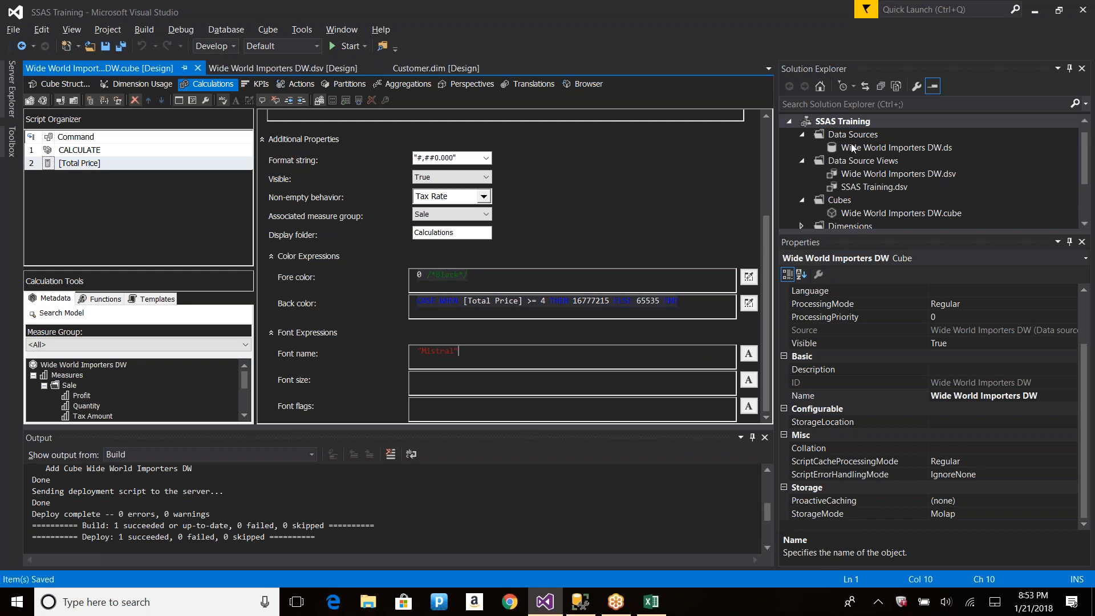
right_click(856, 123)
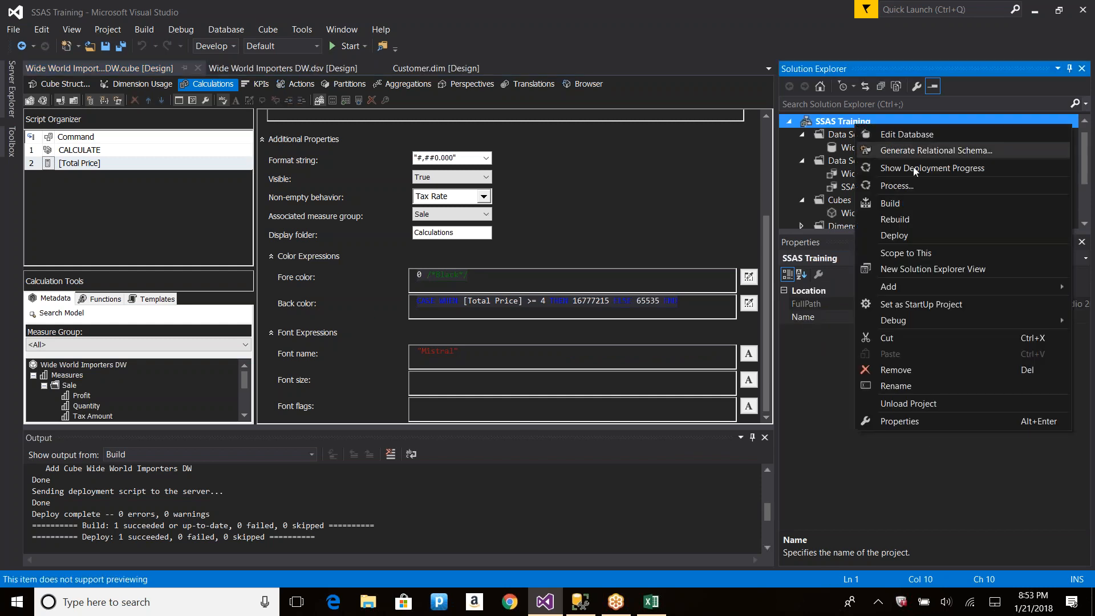
left_click(895, 236)
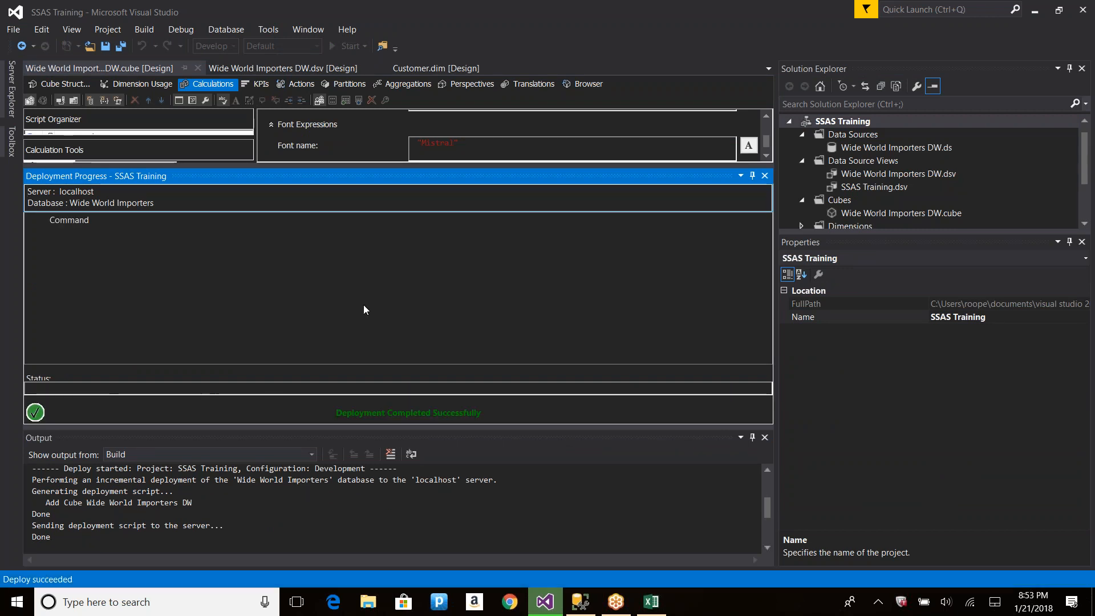
Switch to Excel and refresh the Sheet2 PivotTable from the redeployed cube.
key("alt+Tab")
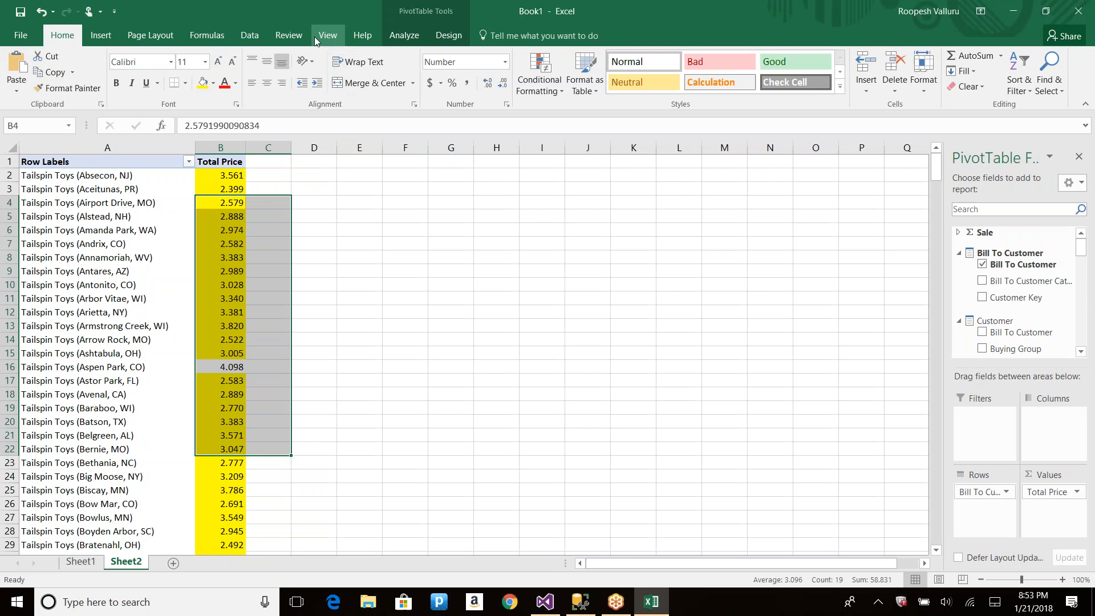
left_click(249, 35)
left_click(329, 72)
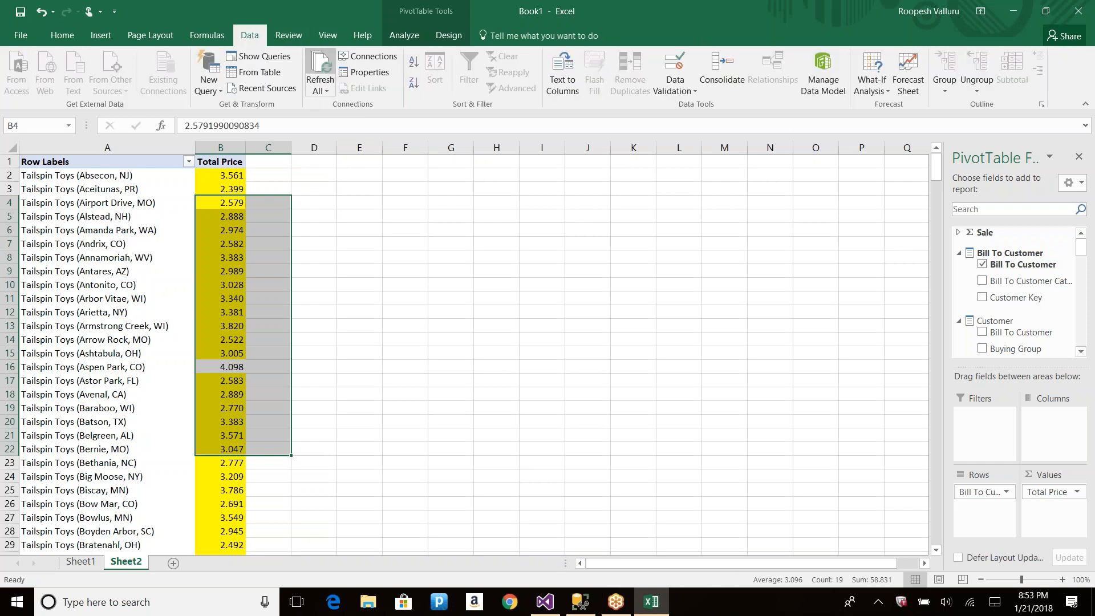
left_click(326, 93)
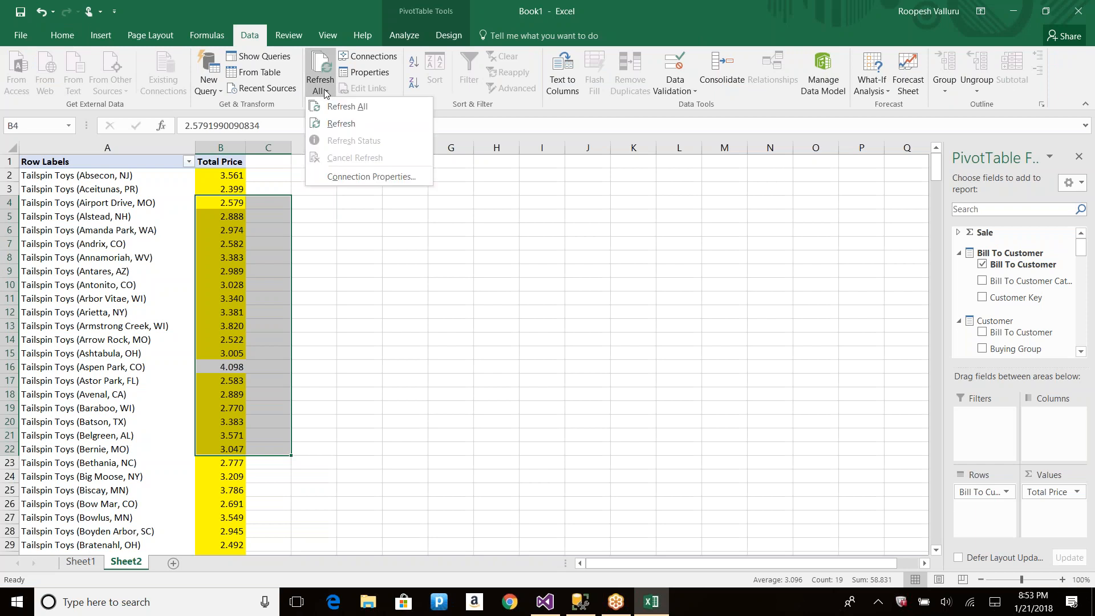
left_click(338, 123)
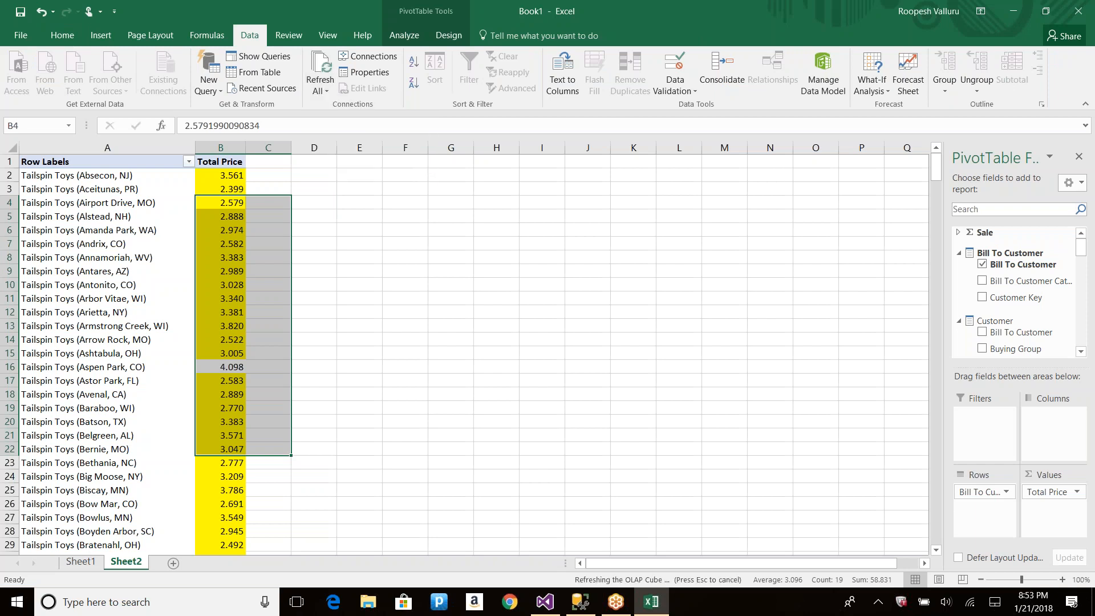
key("Down")
key("Down")
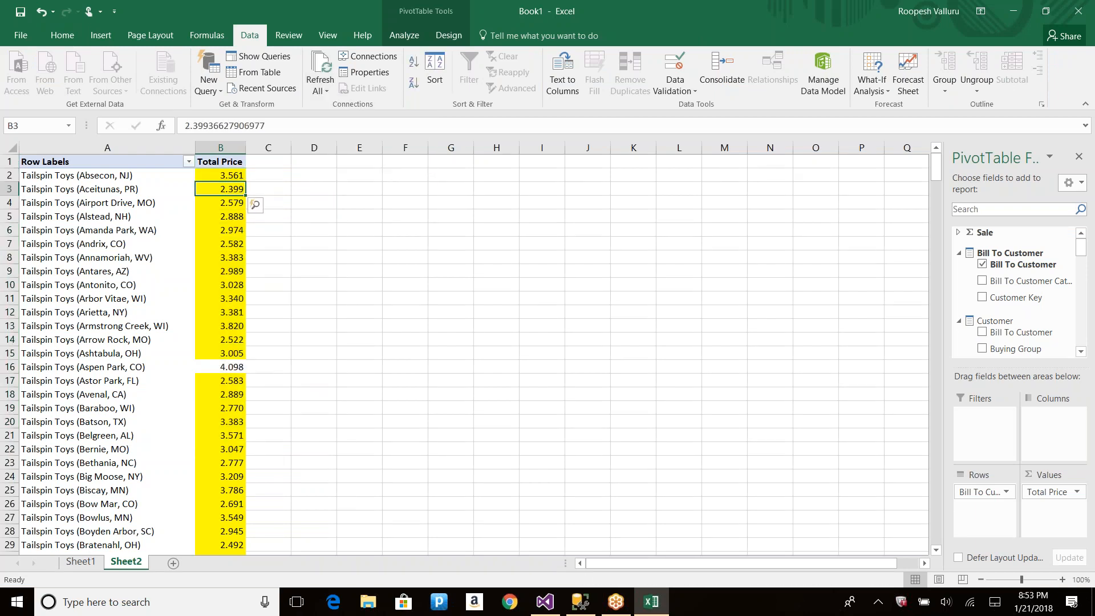
Compare the Total Price font formatting on Sheet1 and Sheet2, and switch back to Visual Studio.
left_click(447, 180)
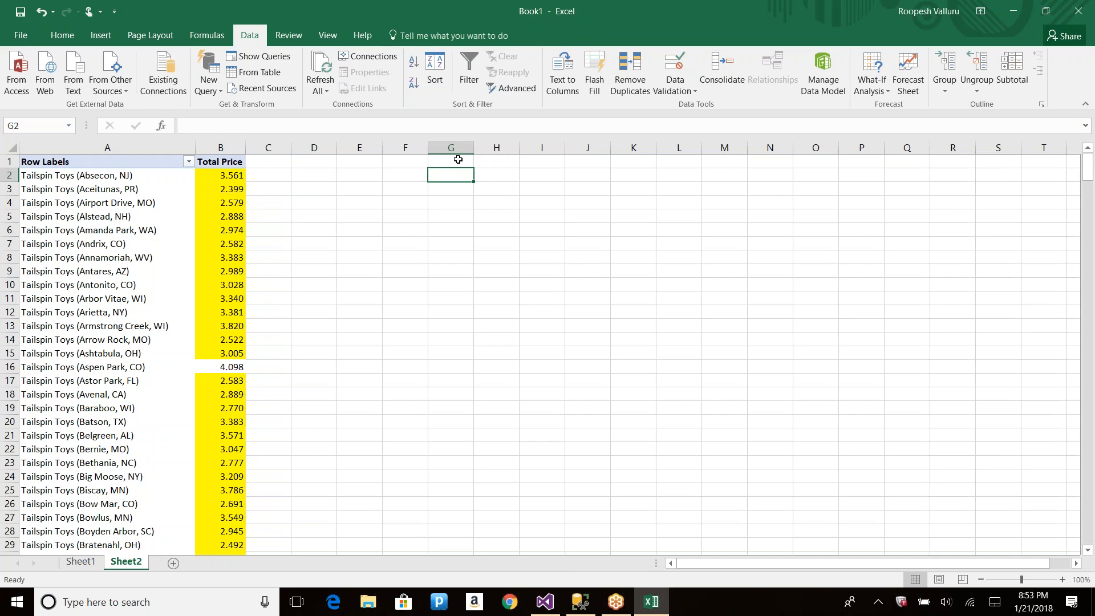
left_click(81, 567)
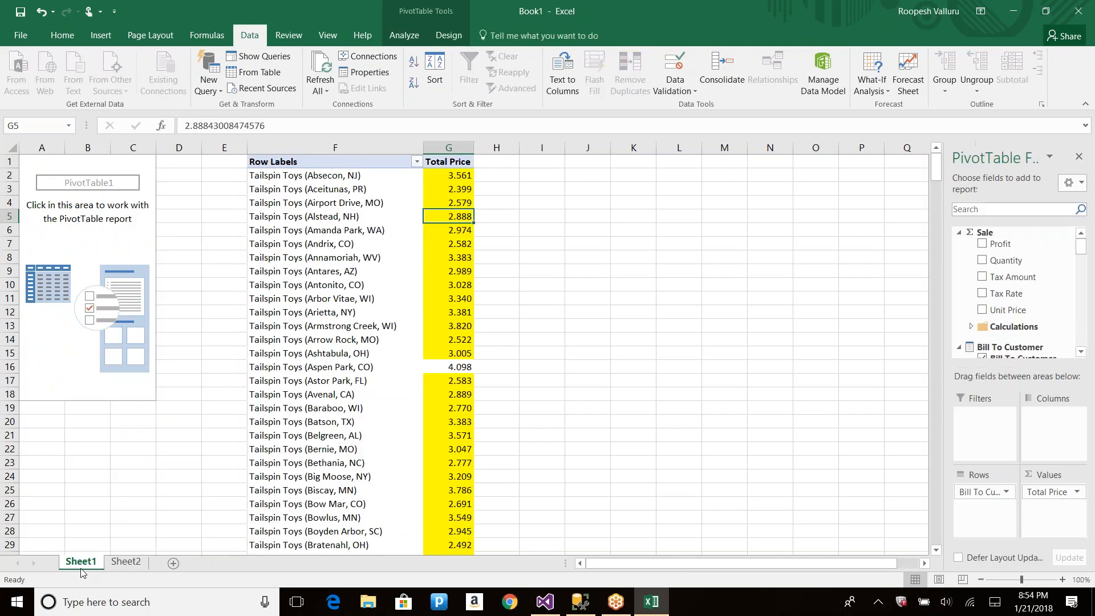
left_click(126, 561)
left_click(221, 244)
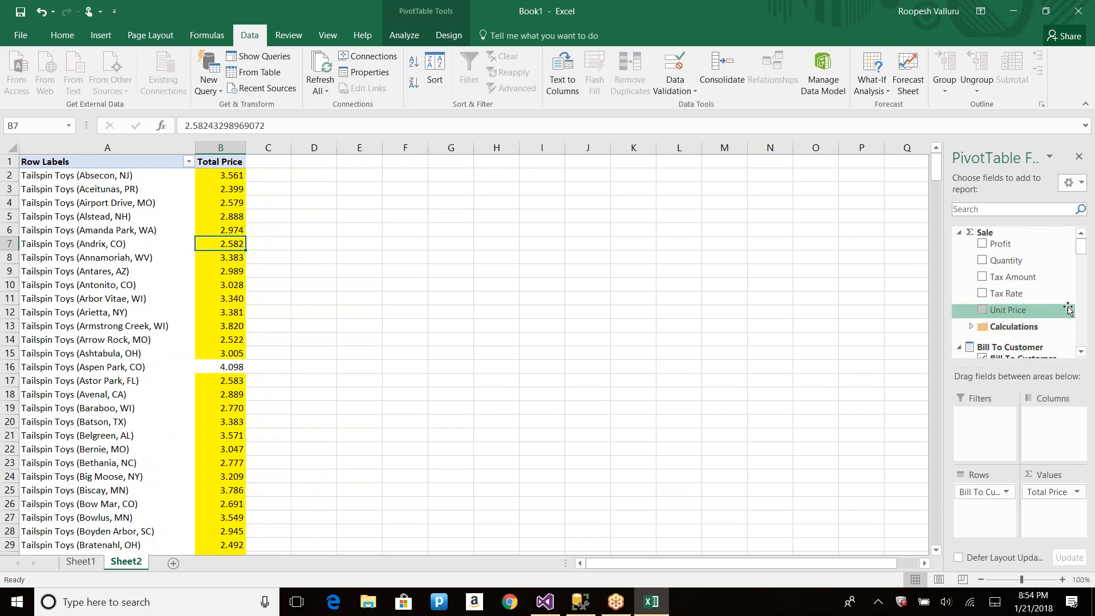
key("alt+Tab")
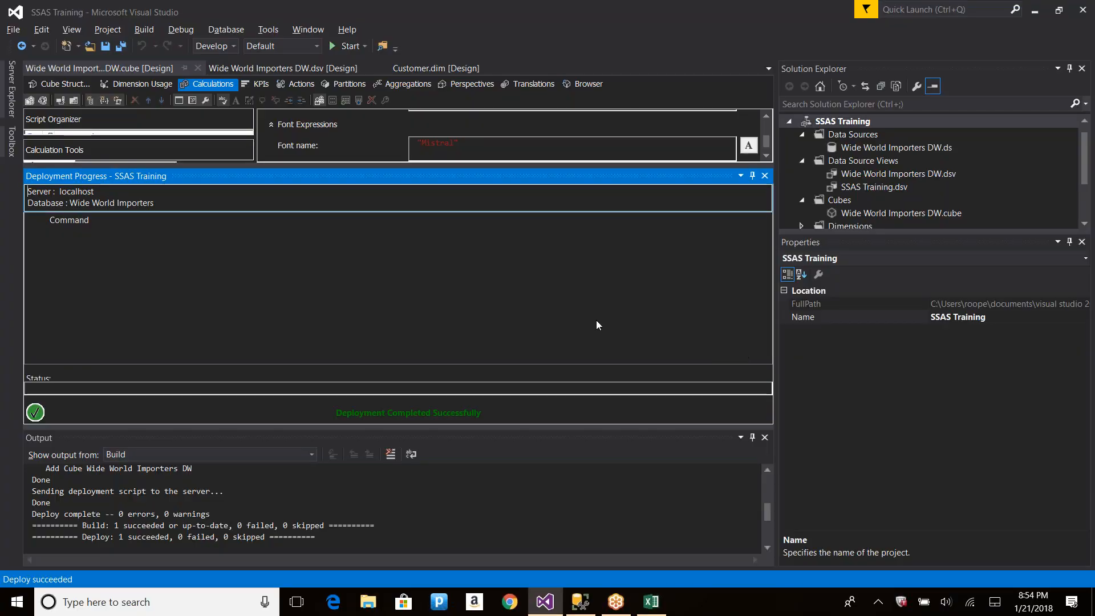
Set the Total Price member's Font size expression to 48 using the font chooser.
left_click(766, 438)
left_click(765, 318)
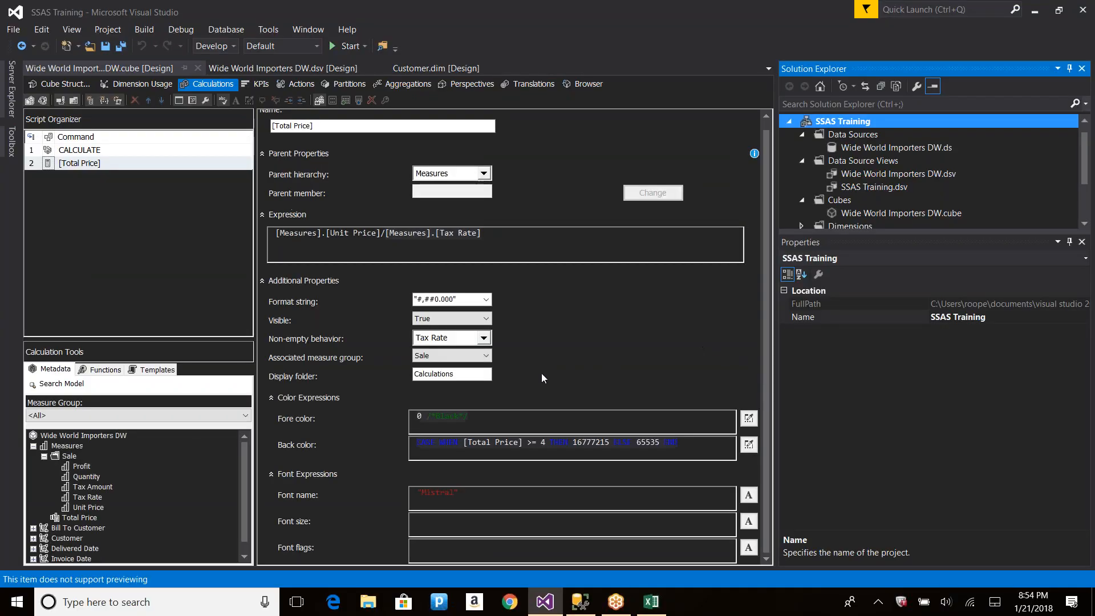
left_click(749, 521)
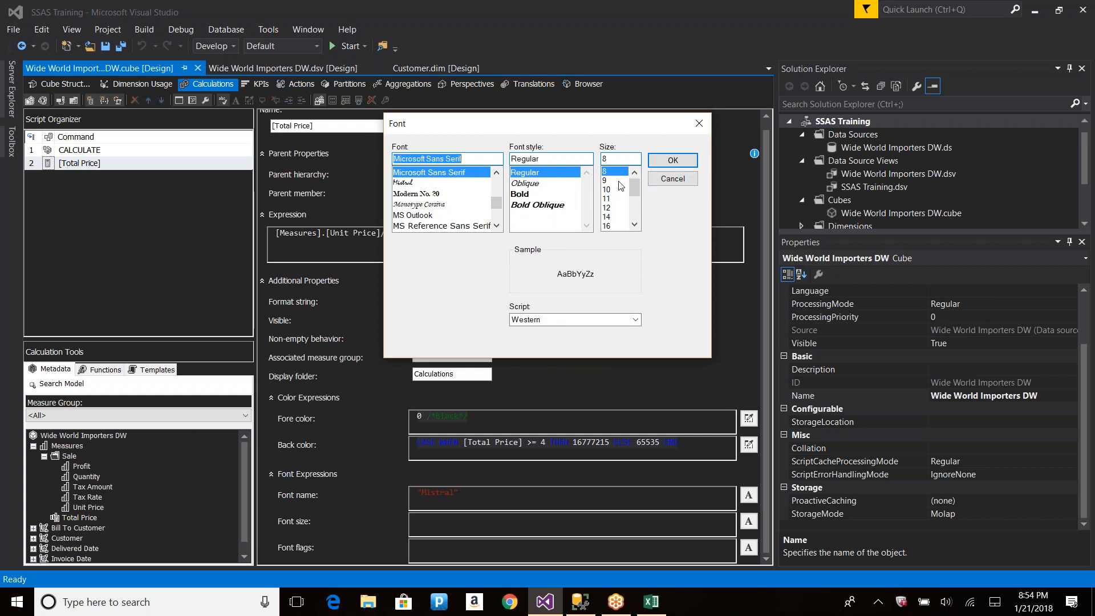
left_click(522, 194)
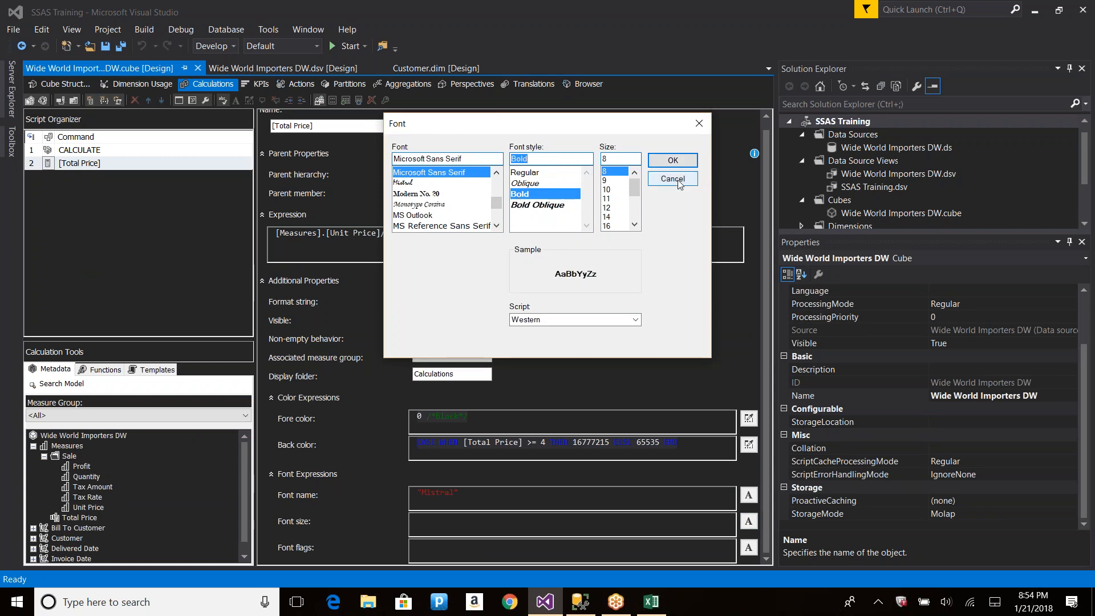
left_click(606, 190)
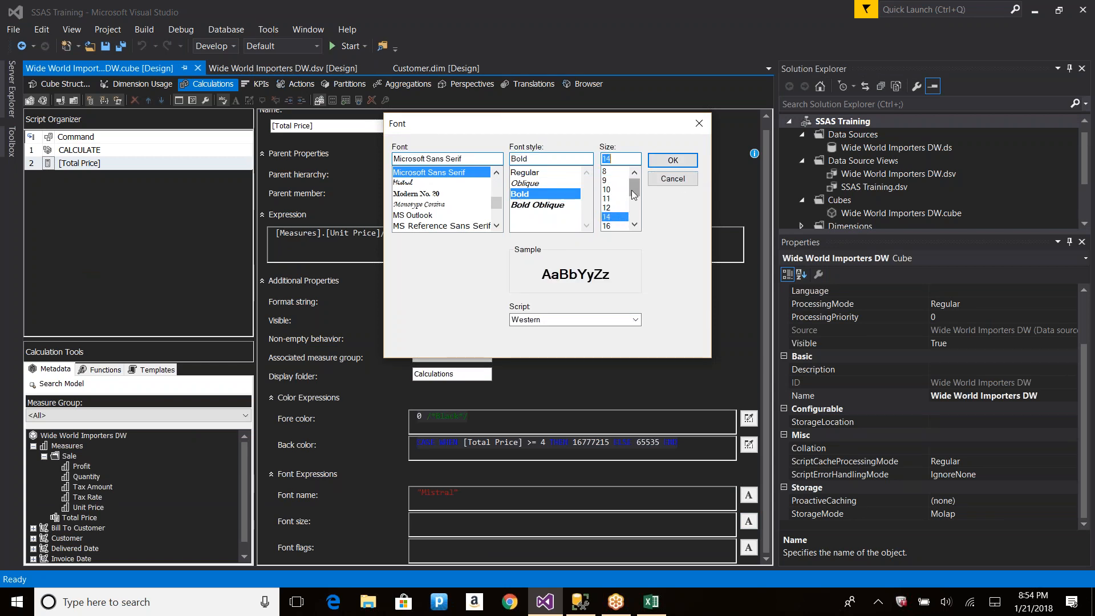
scroll(631, 194, "down", 3)
left_click(606, 217)
left_click(673, 161)
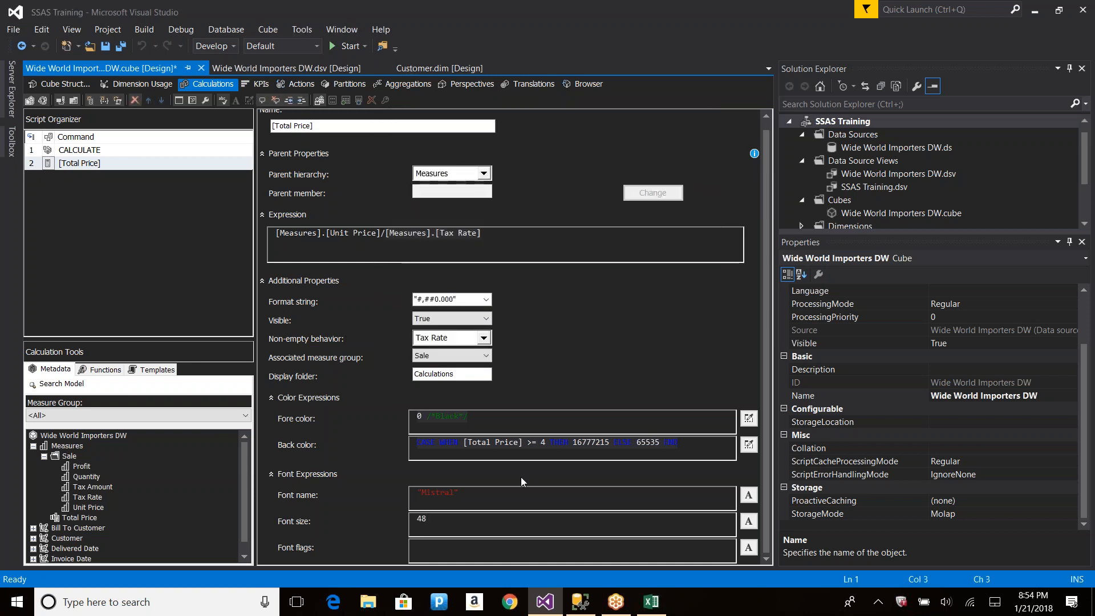
Save the cube with the new font size and redeploy the SSAS Training project.
key("ctrl+s")
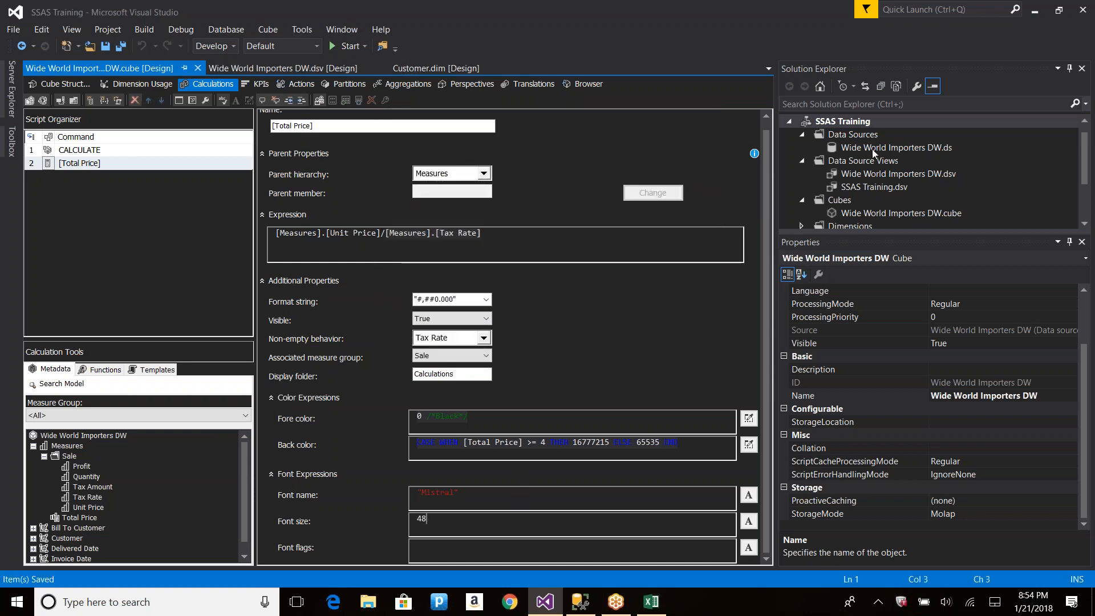
right_click(854, 122)
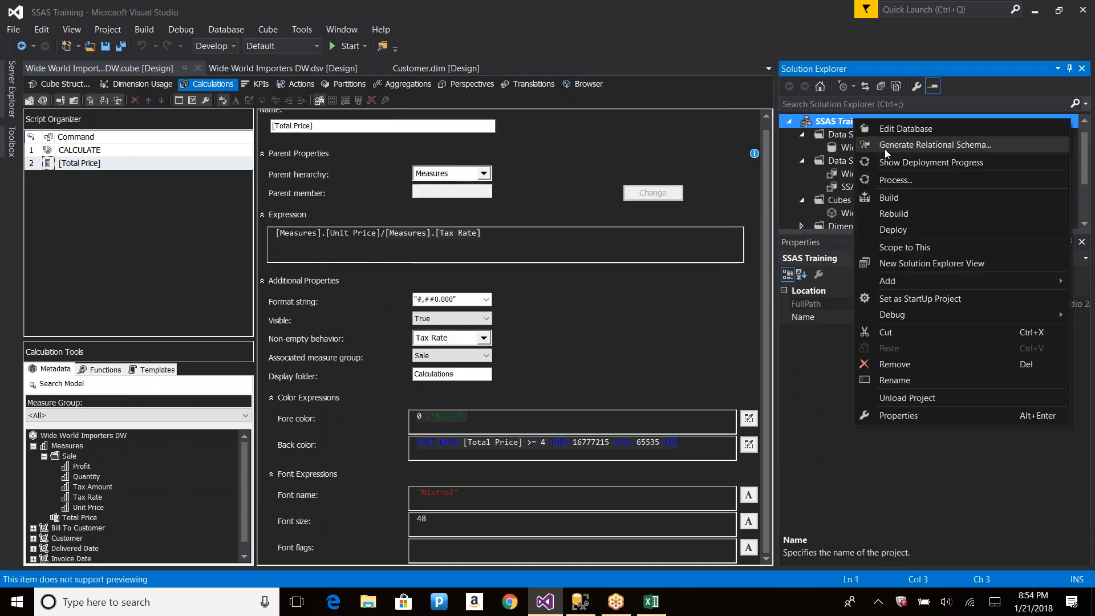
left_click(898, 229)
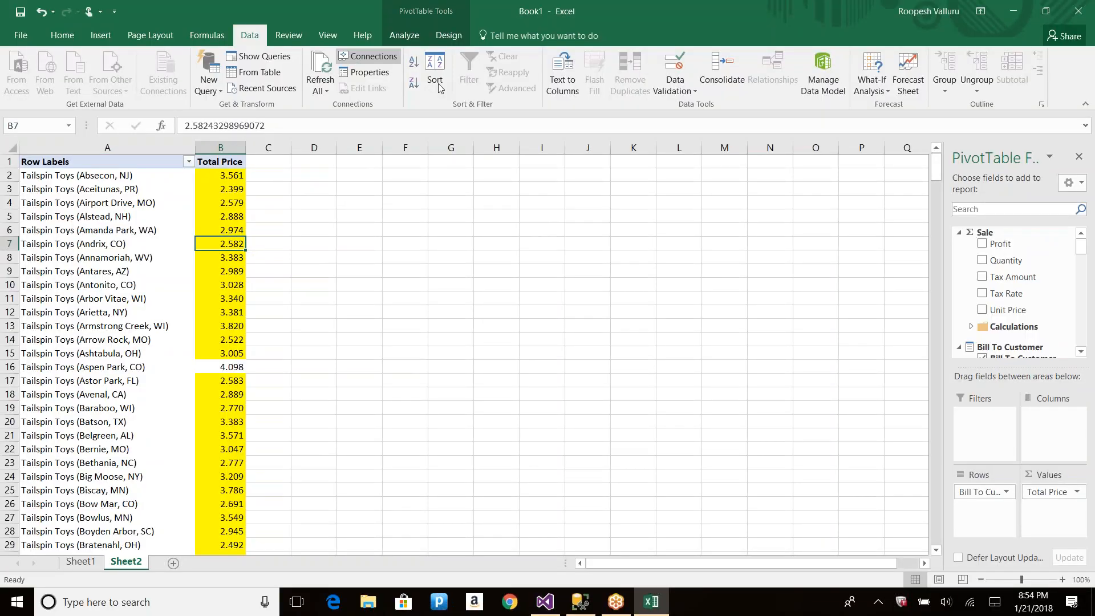
Switch to Excel, refresh the Sheet2 PivotTable to check the Total Price font size, and return to Visual Studio.
left_click(317, 64)
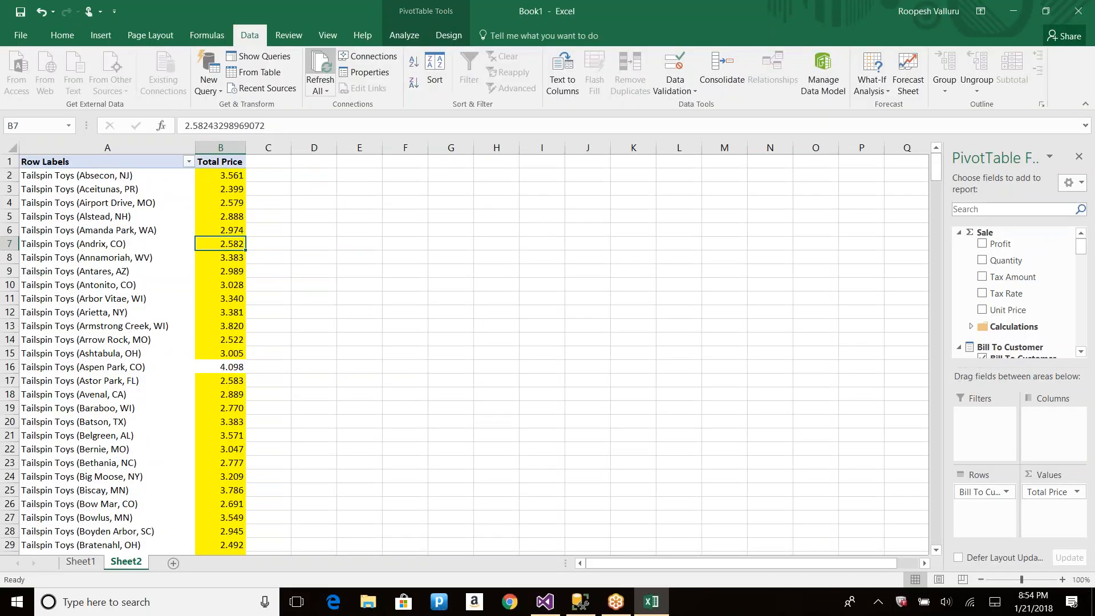
left_click(221, 189)
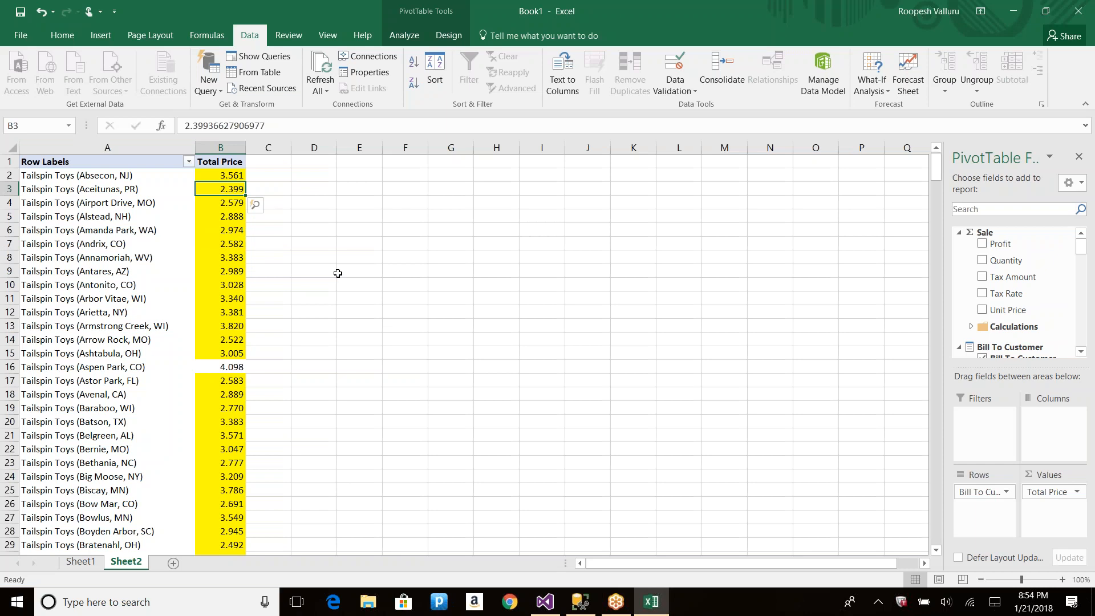
key("alt+Tab")
Insert Mistral into the Font name expression from the font chooser and delete the duplicated font name.
left_click(764, 439)
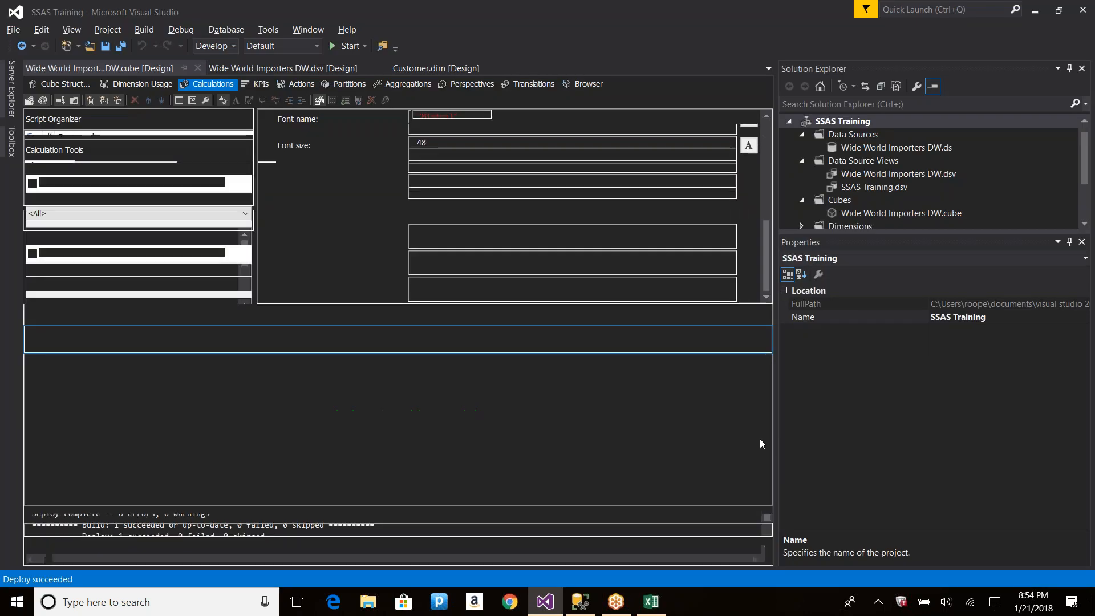
left_click(764, 317)
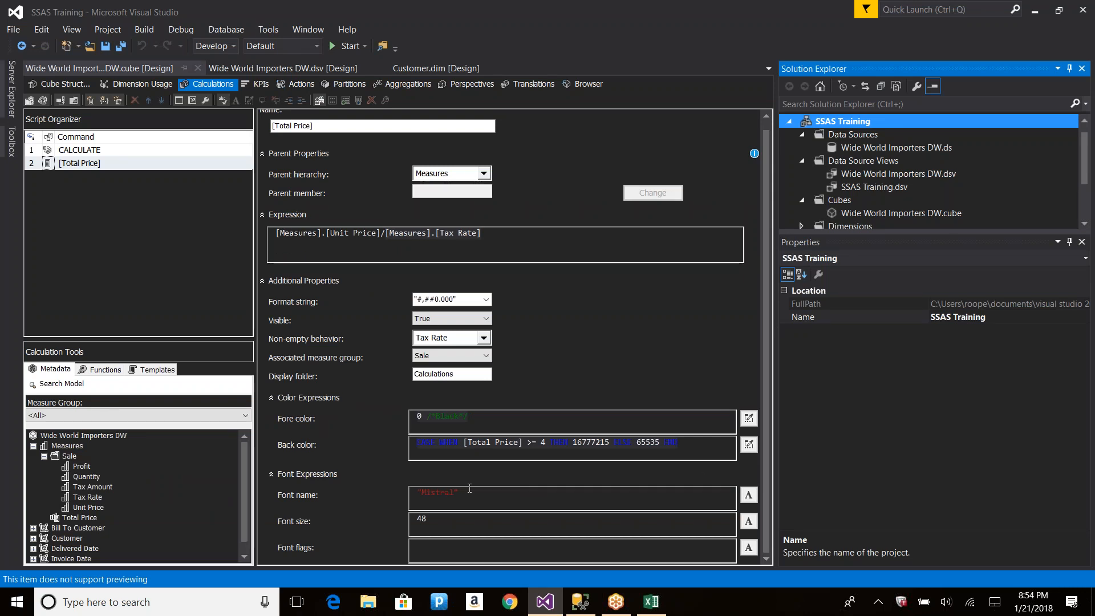
left_click(749, 495)
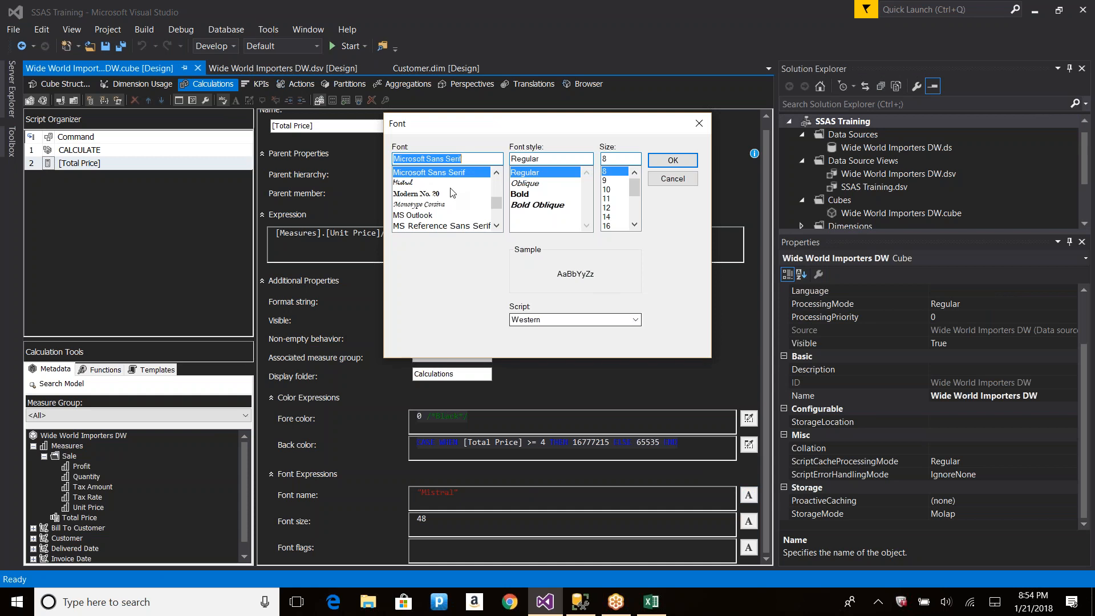
left_click(398, 183)
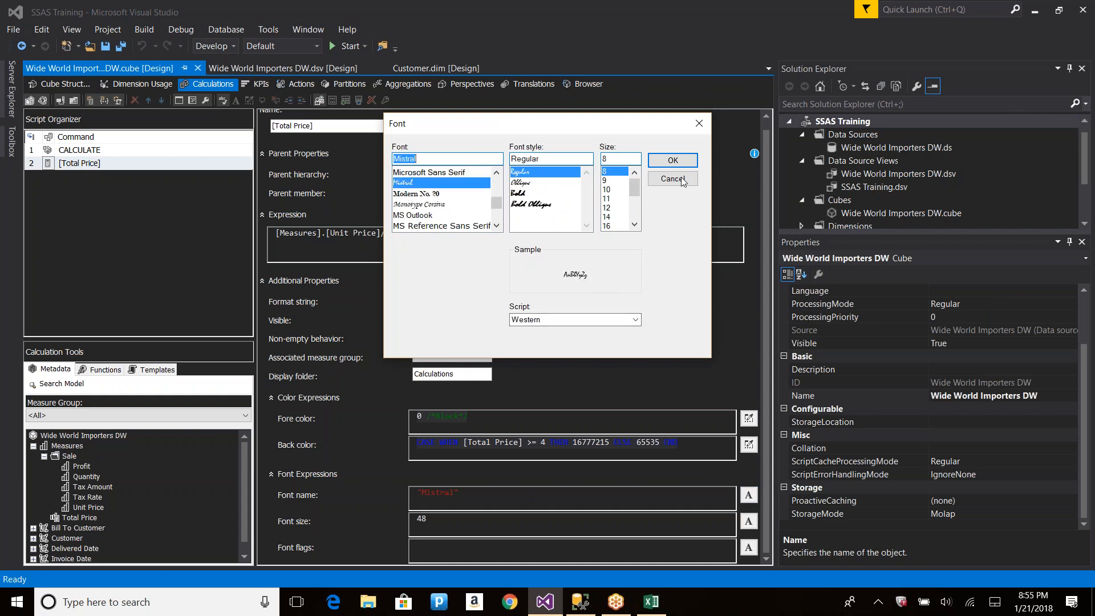
left_click(672, 160)
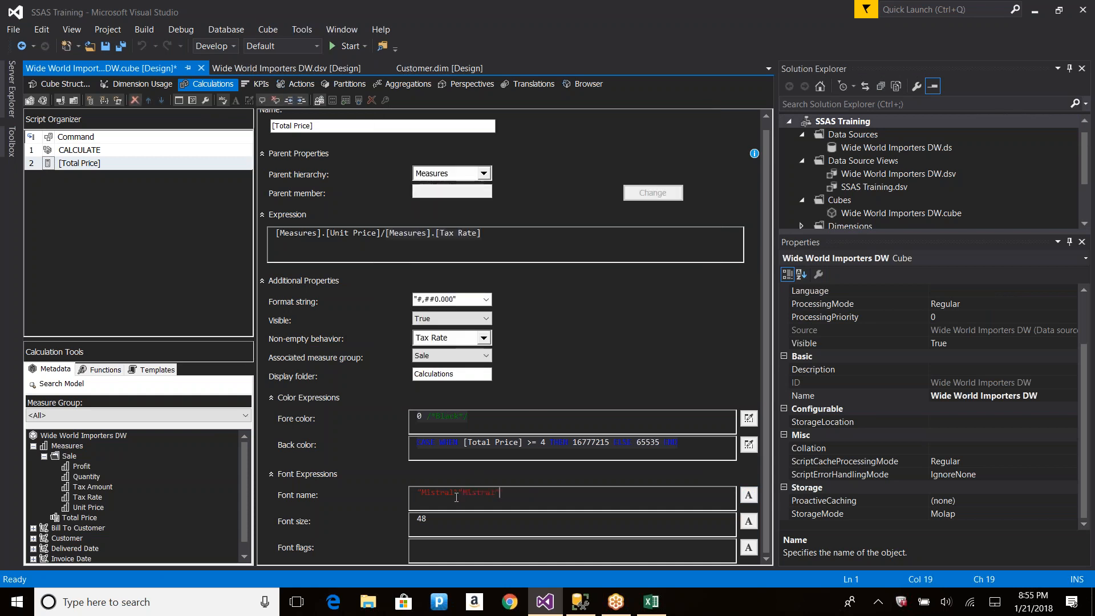
left_click_drag(460, 492, 426, 493)
key("BackSpace")
key("BackSpace")
key("BackSpace")
Collapse the Color Expressions section and clear the Font name expression of the Total Price member.
left_click(297, 475)
left_click(271, 407)
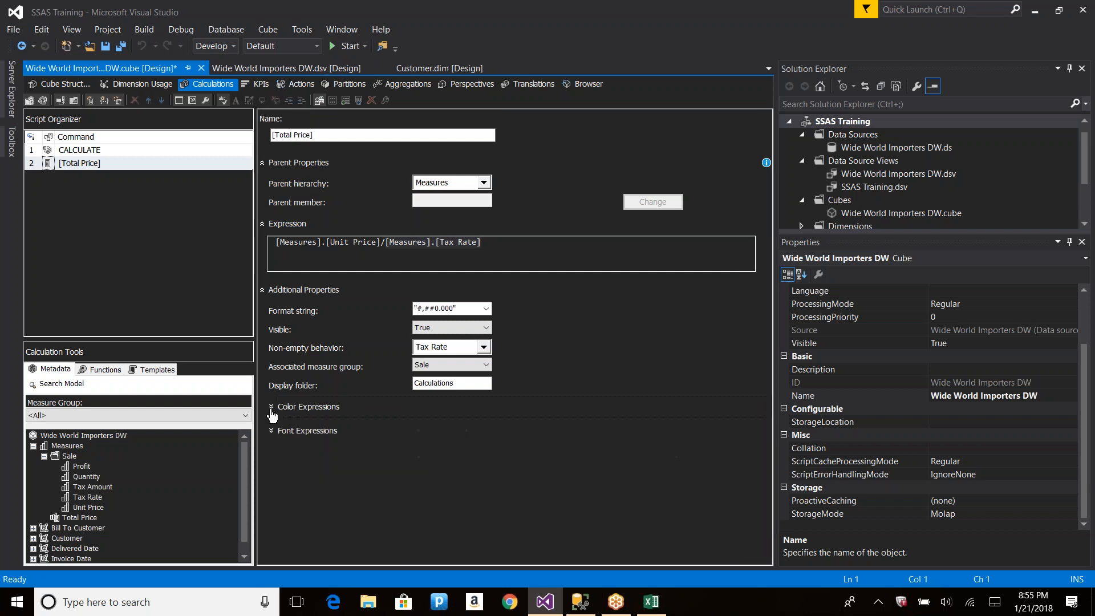
left_click(272, 431)
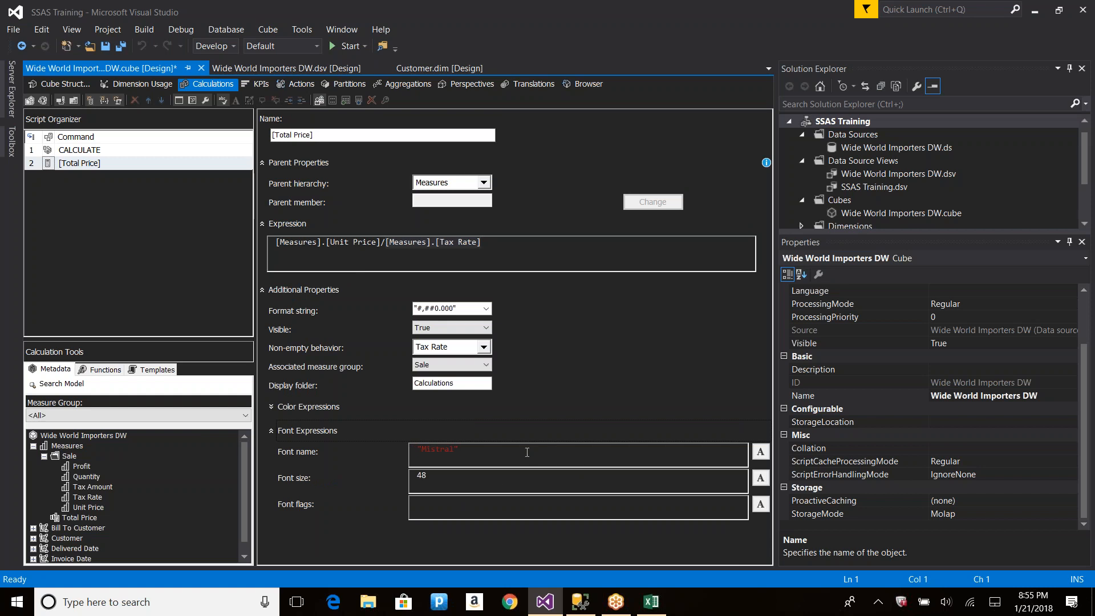
key("ctrl+a")
key("Delete")
Save the cube without a font name and redeploy the SSAS Training project.
key("ctrl+s")
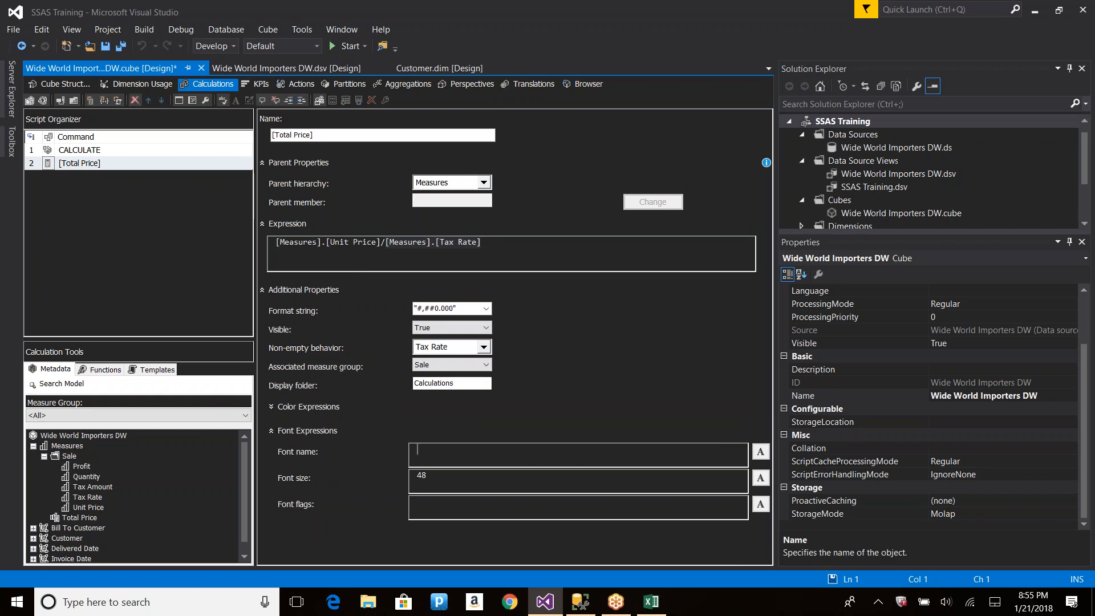
right_click(846, 122)
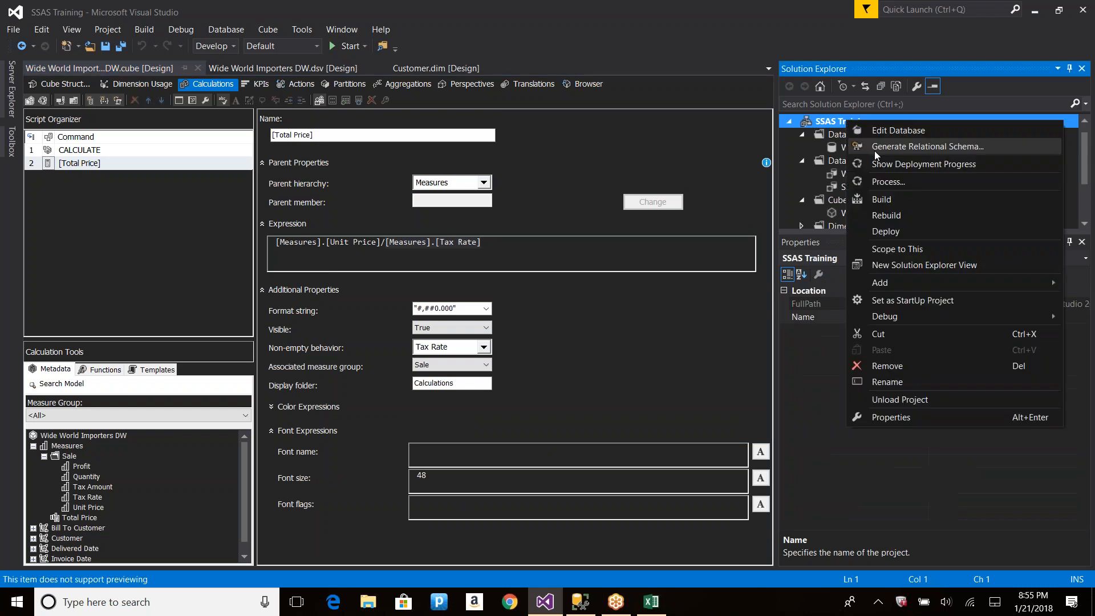
left_click(885, 231)
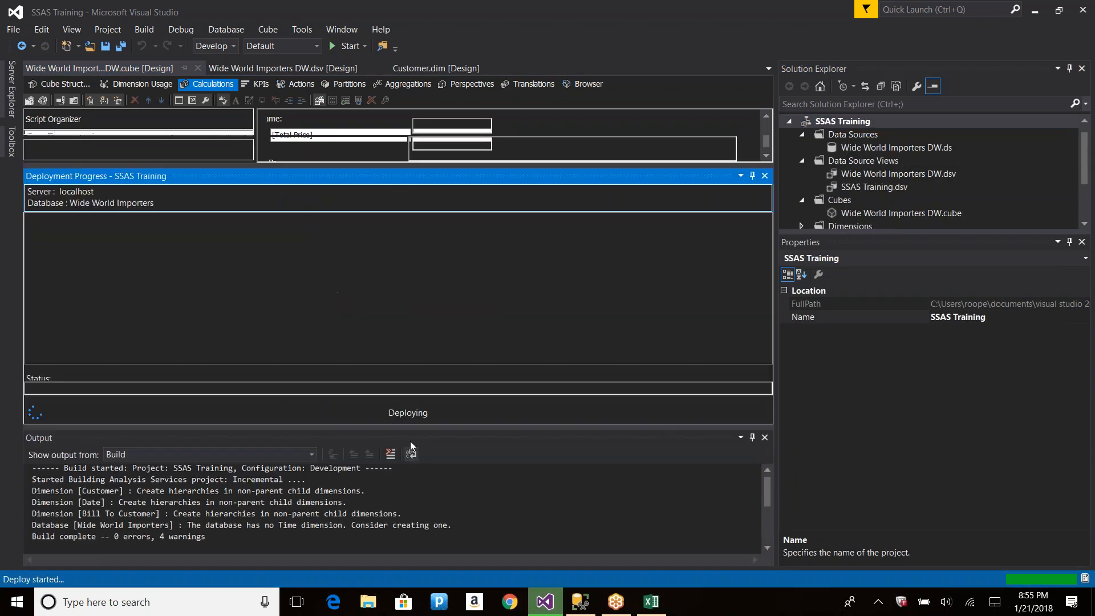
left_click(764, 437)
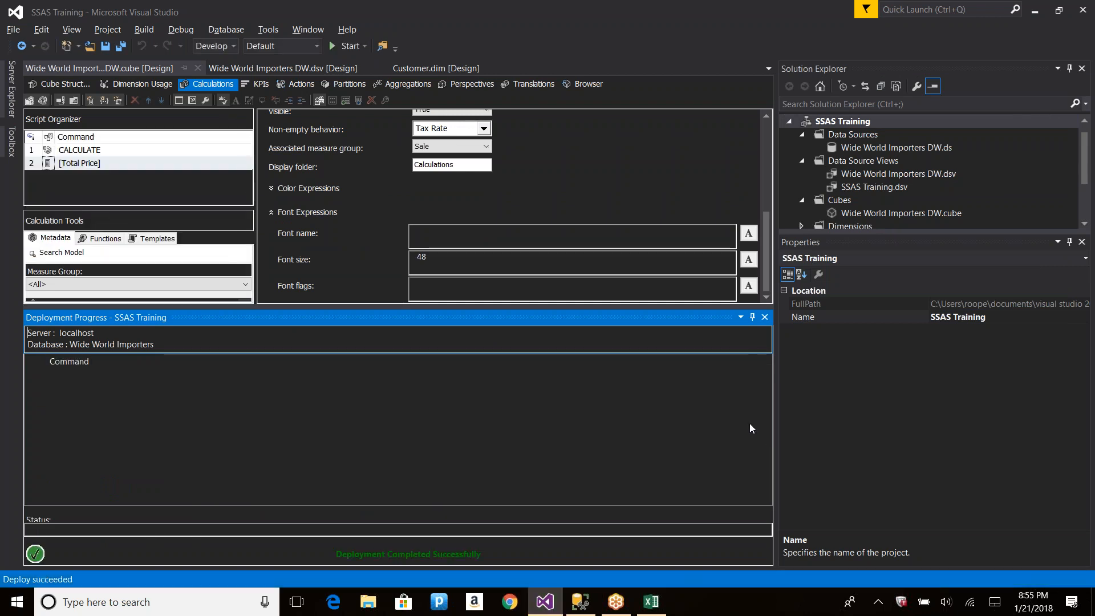
Switch to Excel, refresh the Sheet2 PivotTable and check the Total Price values in column B.
key("alt+Tab")
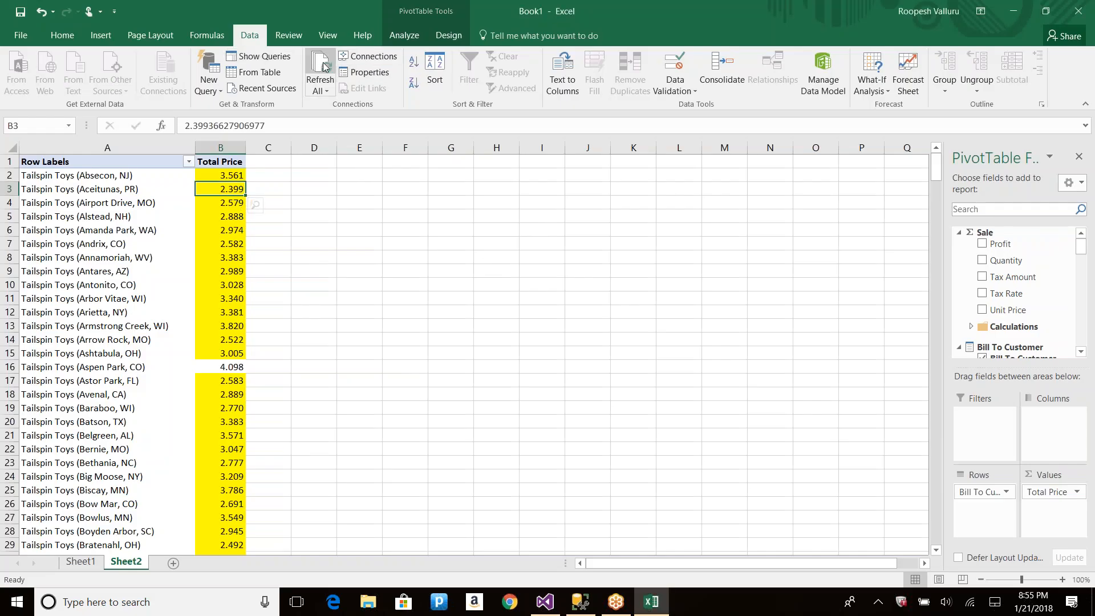
left_click(320, 63)
left_click(225, 176)
left_click(230, 205)
From cell H1 on Sheet2, start an Analysis Services connection to the local server "." with Windows Authentication.
left_click(496, 162)
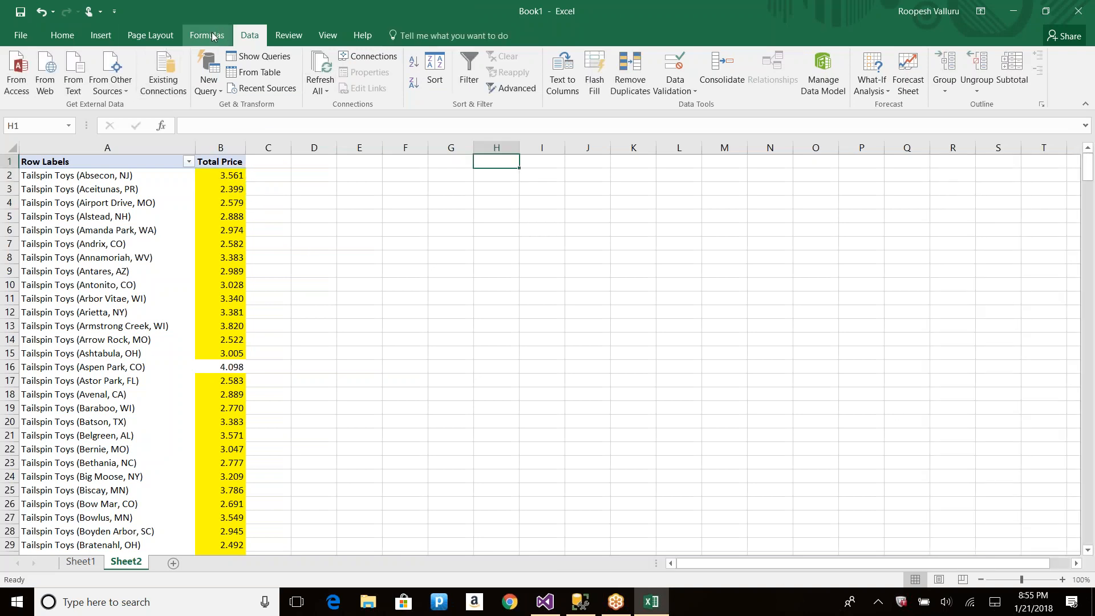
left_click(110, 71)
left_click(141, 153)
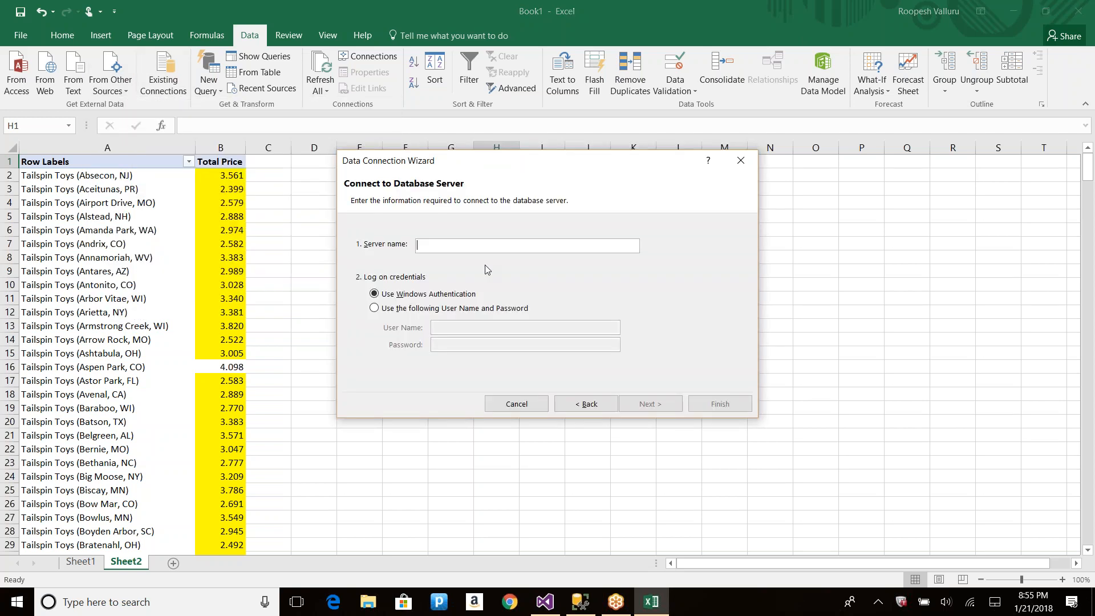
left_click(650, 404)
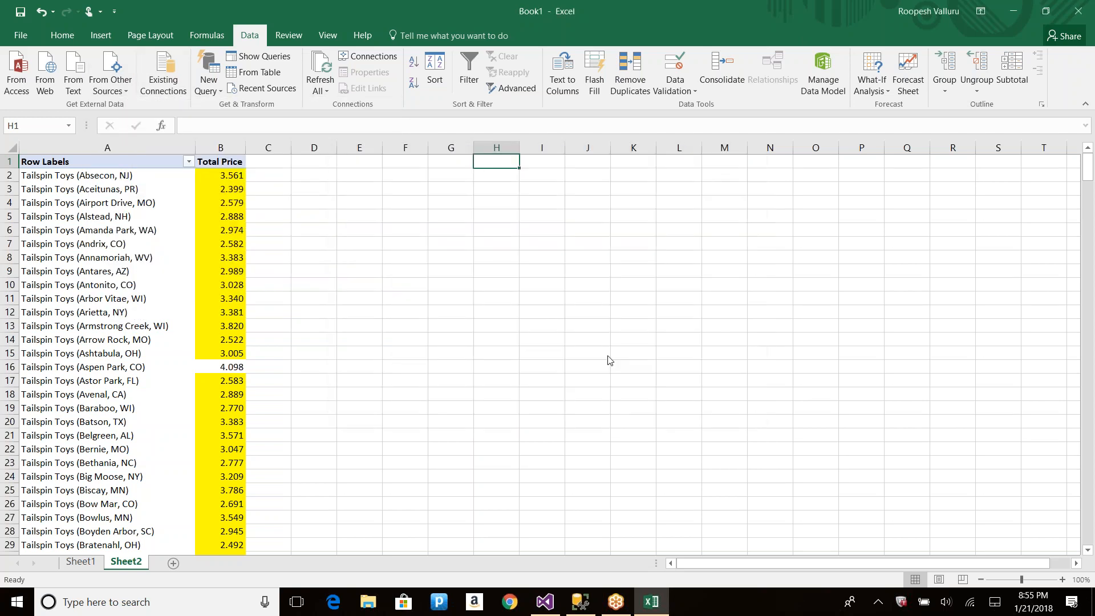
Choose the Wide World Importers database, replace the existing connection file, and insert a PivotTable at H1.
left_click(564, 248)
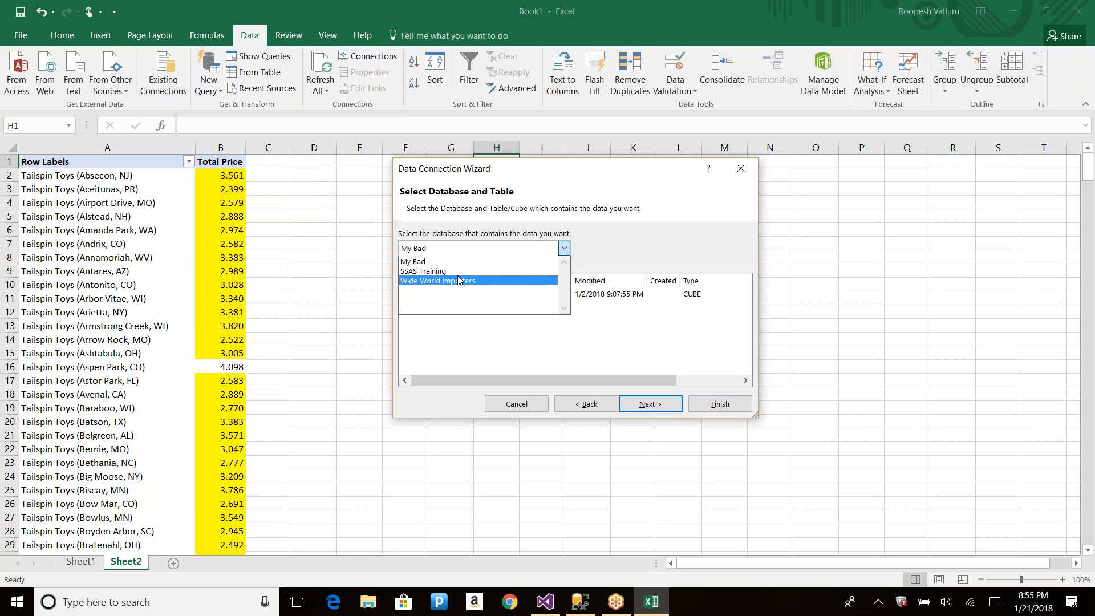
left_click(465, 280)
left_click(650, 404)
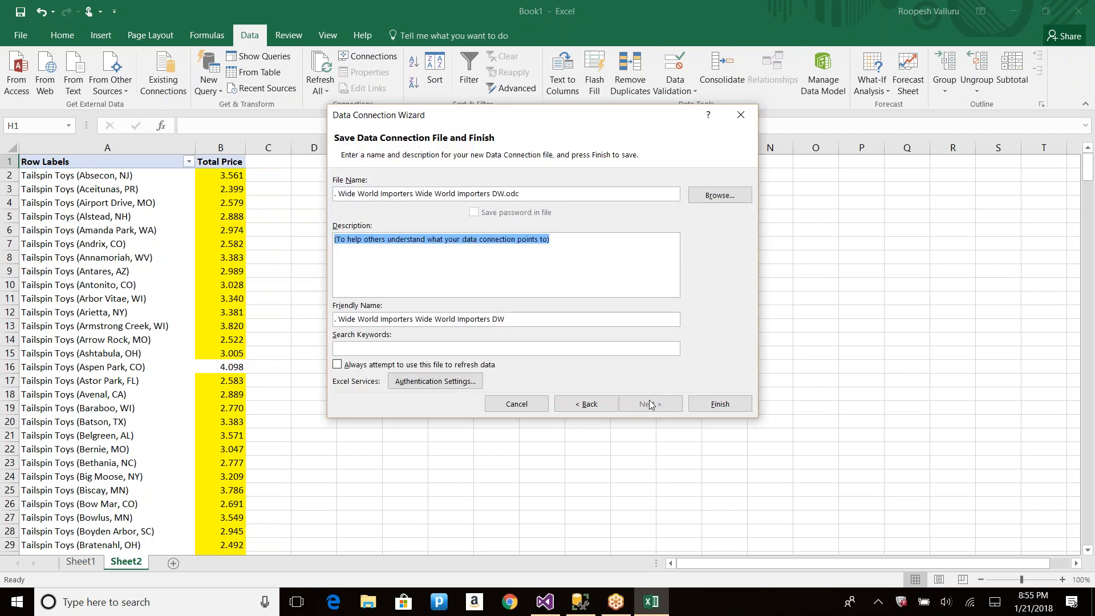
left_click(711, 404)
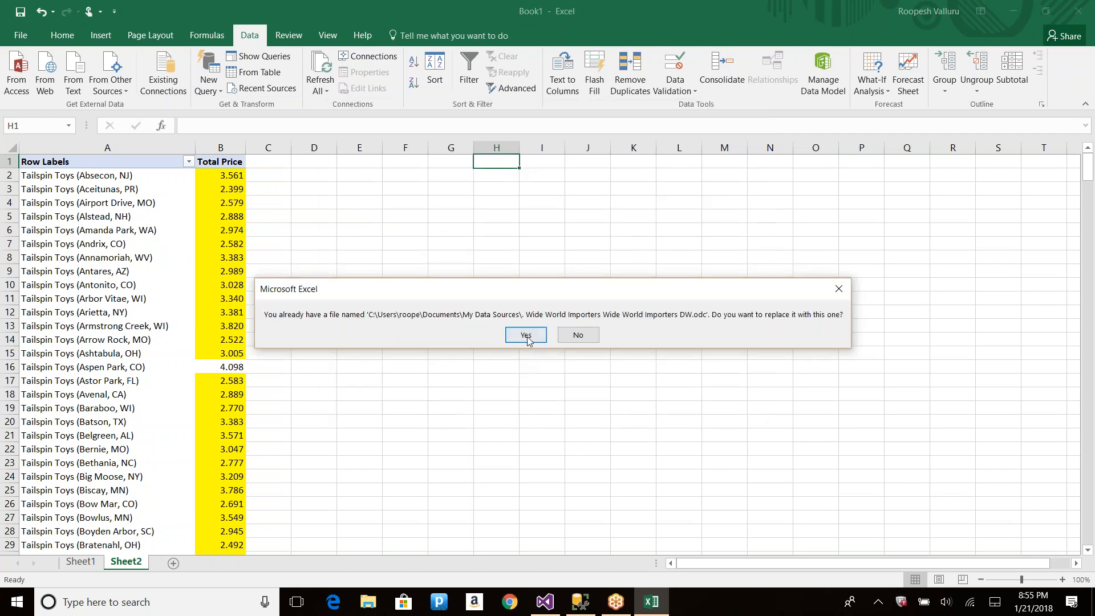
left_click(528, 335)
left_click(532, 367)
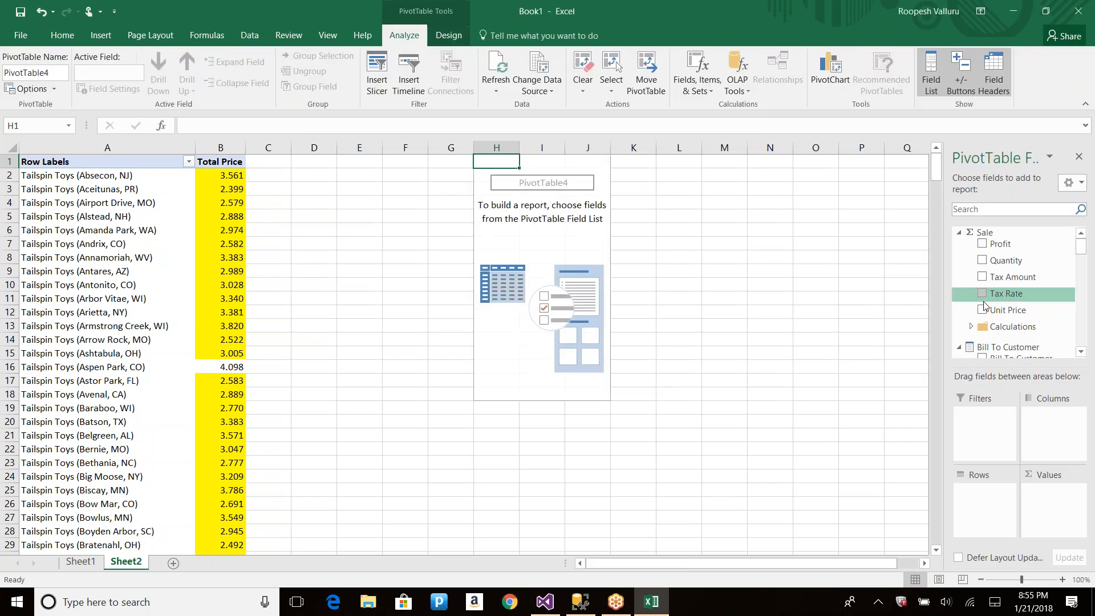
Add the Total Price calculation to the new PivotTable and check the formatting of its value in H2.
left_click(994, 338)
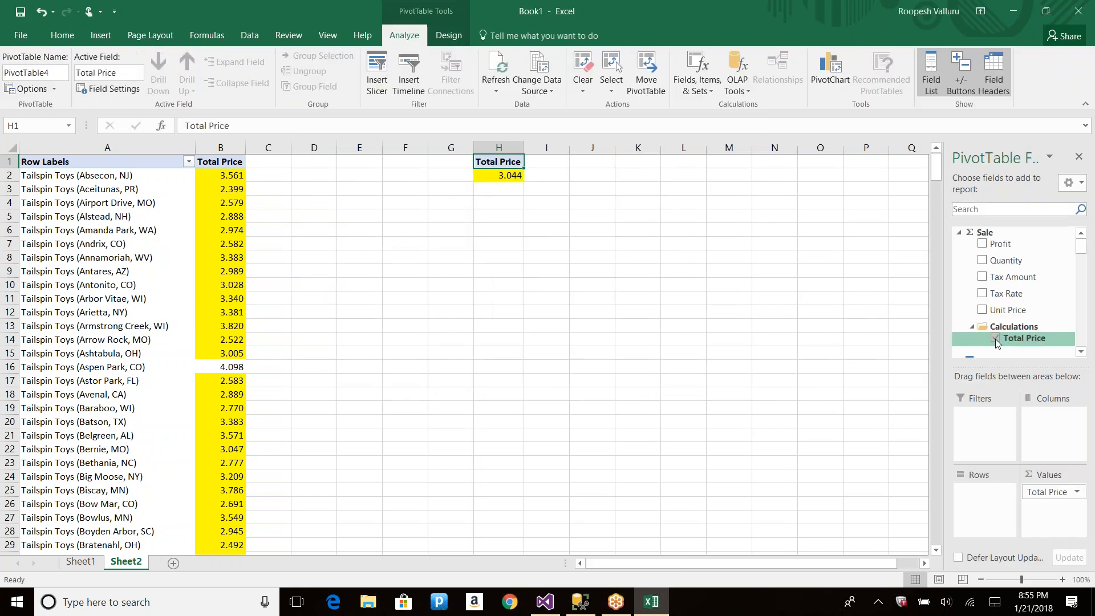
left_click(993, 340)
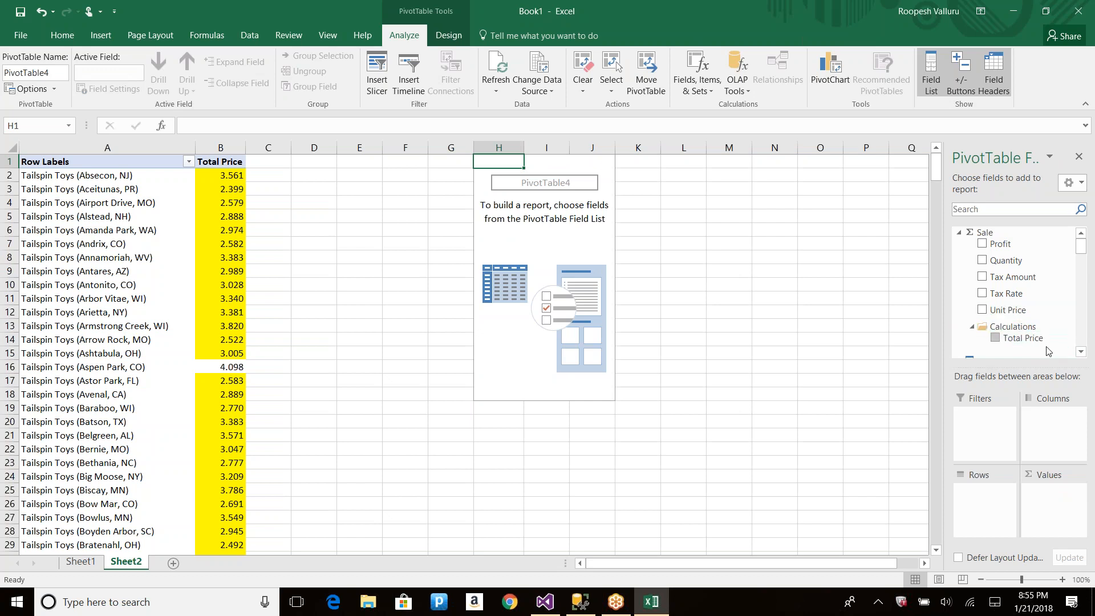
left_click_drag(945, 335, 956, 337)
left_click(1008, 338)
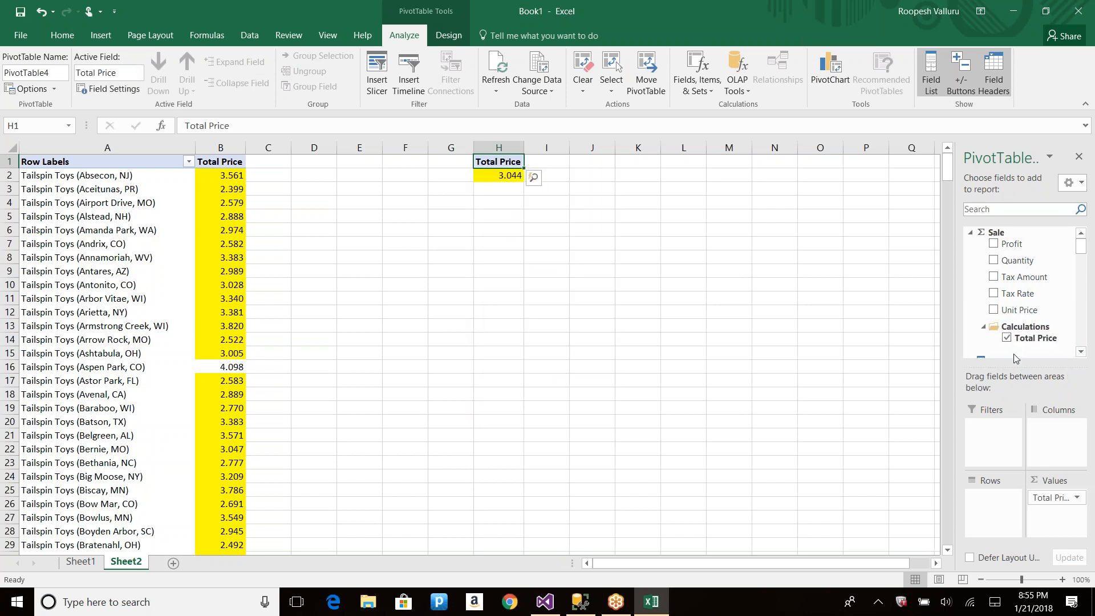
left_click(502, 176)
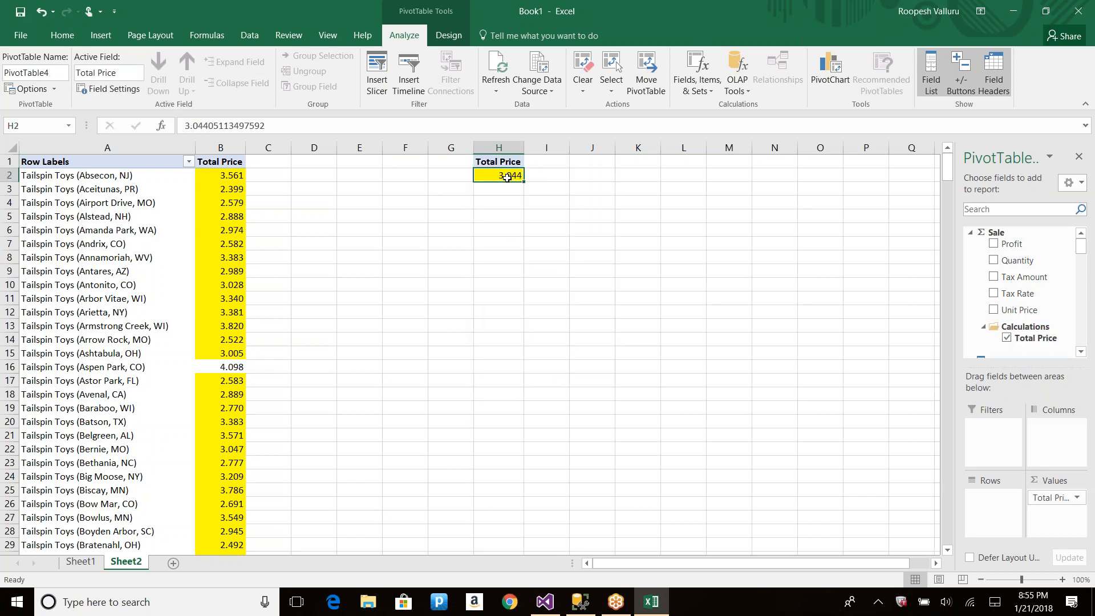
Switch to Visual Studio, hide the deployment progress and view the fonts offered for Total Price's font name.
key("alt+Tab")
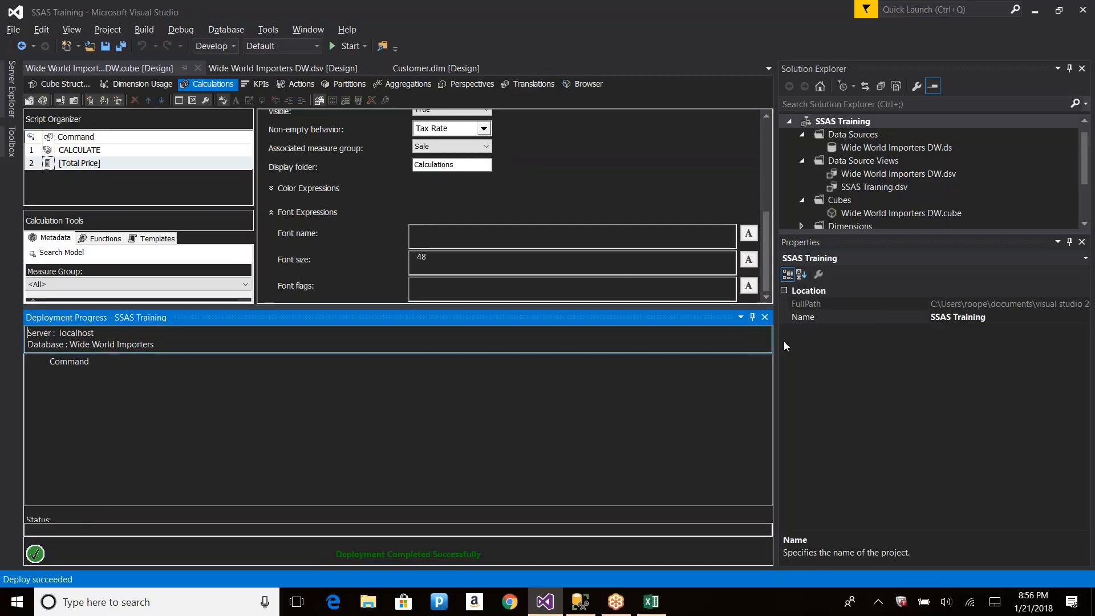
left_click(765, 317)
left_click(481, 475)
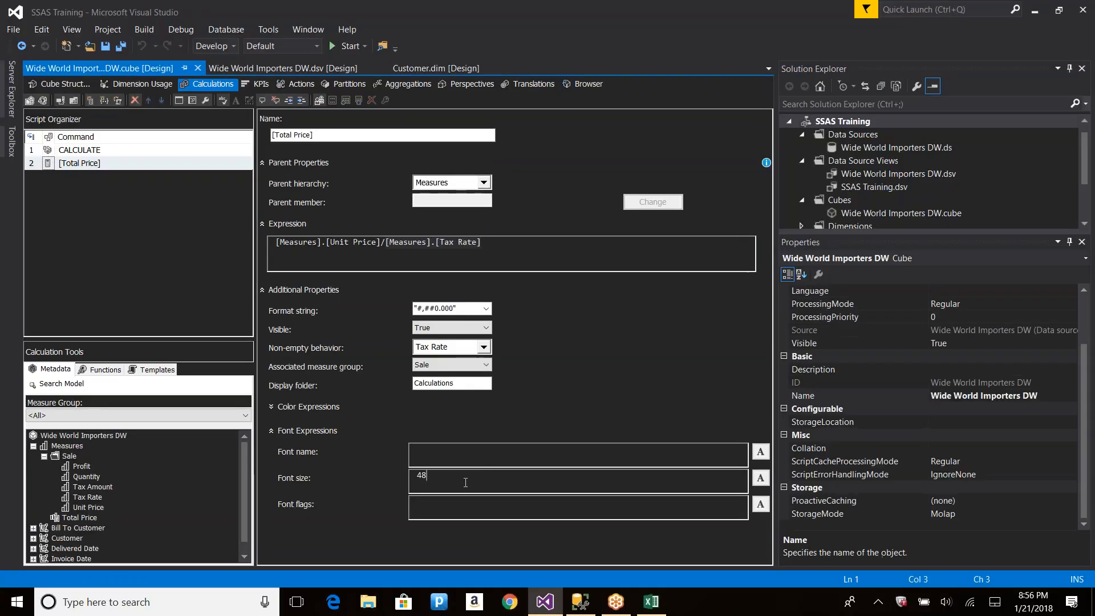
left_click(760, 452)
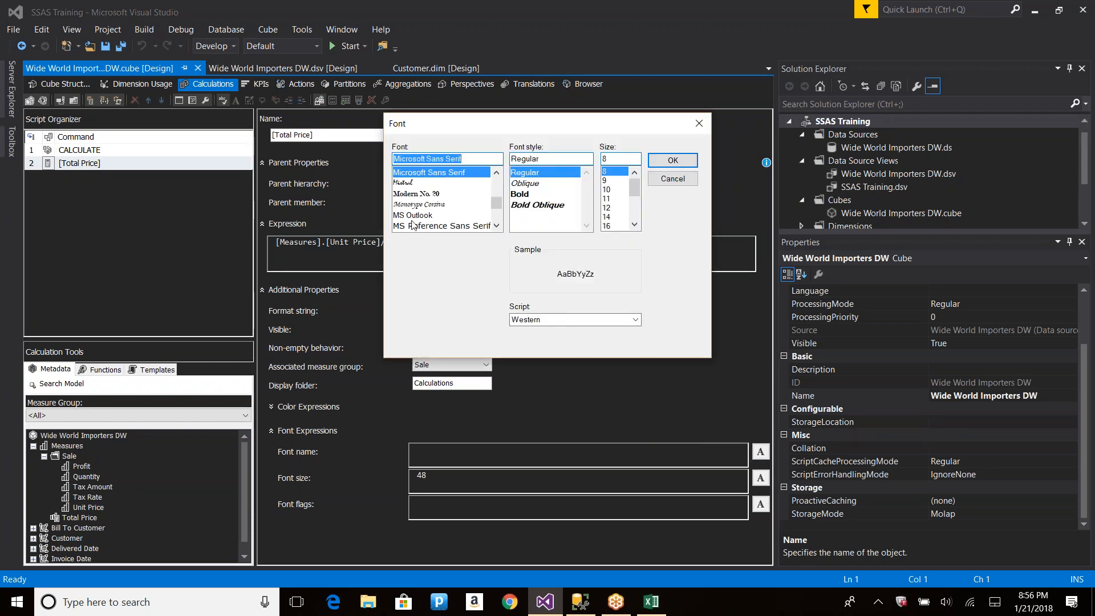
left_click(692, 160)
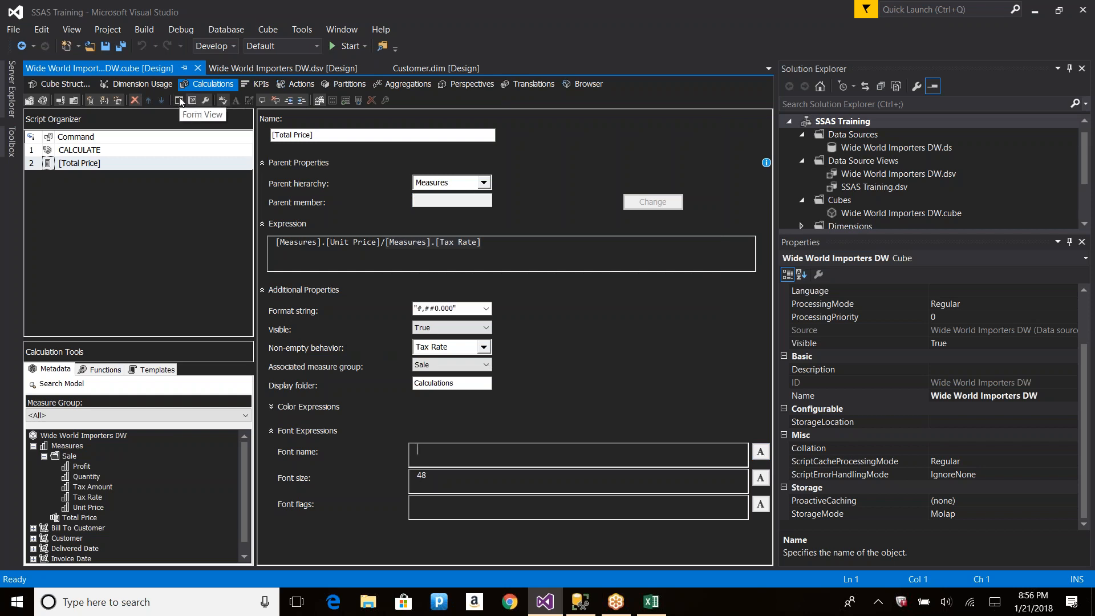
Create a new named set in the cube's calculations and name it Super Customers.
left_click(104, 100)
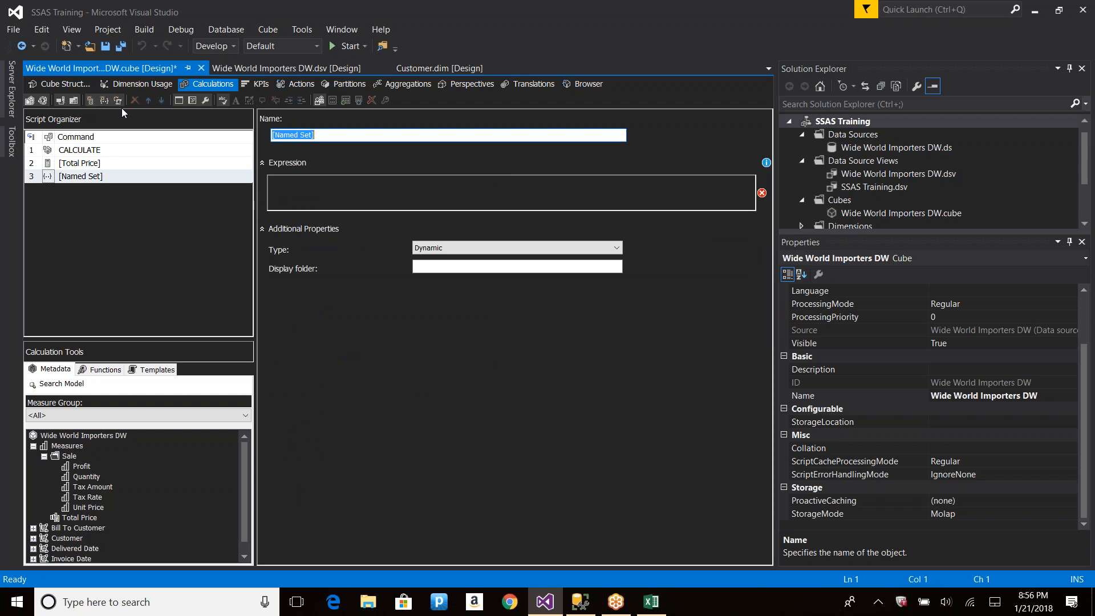
left_click(321, 133)
key("ctrl+a")
type("Super Customers")
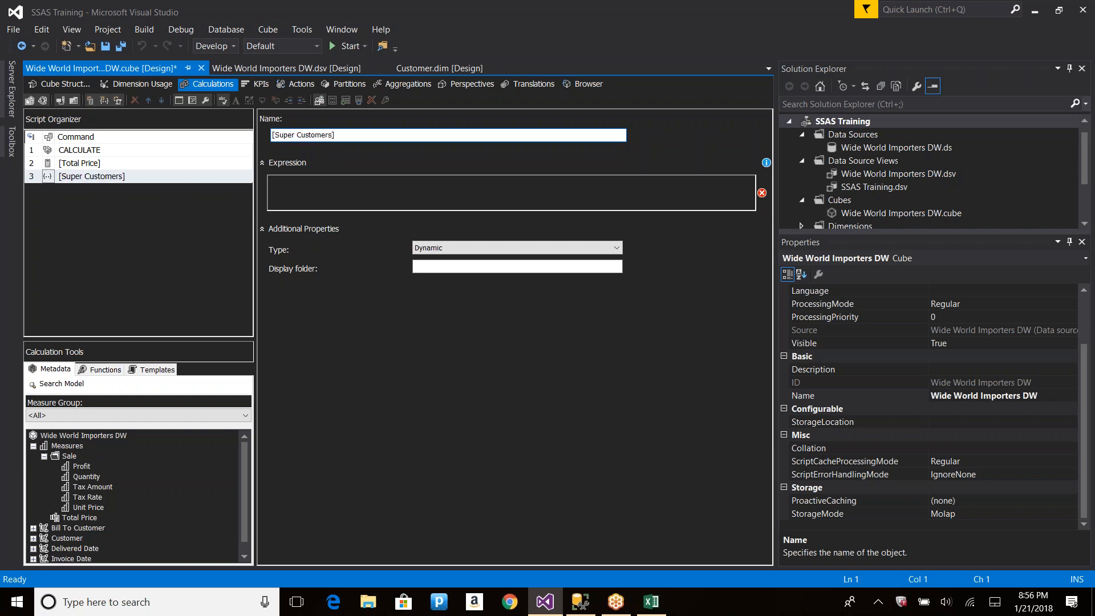
Reconnect the cube metadata and insert the Customer level of the Customer hierarchy into the set's expression.
left_click(45, 456)
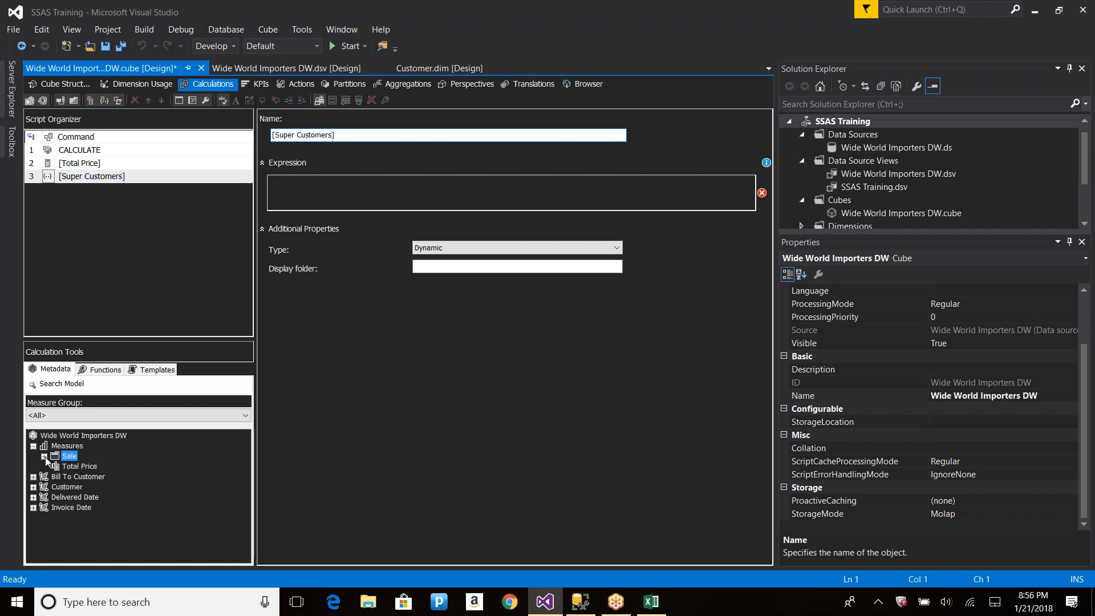
left_click(33, 486)
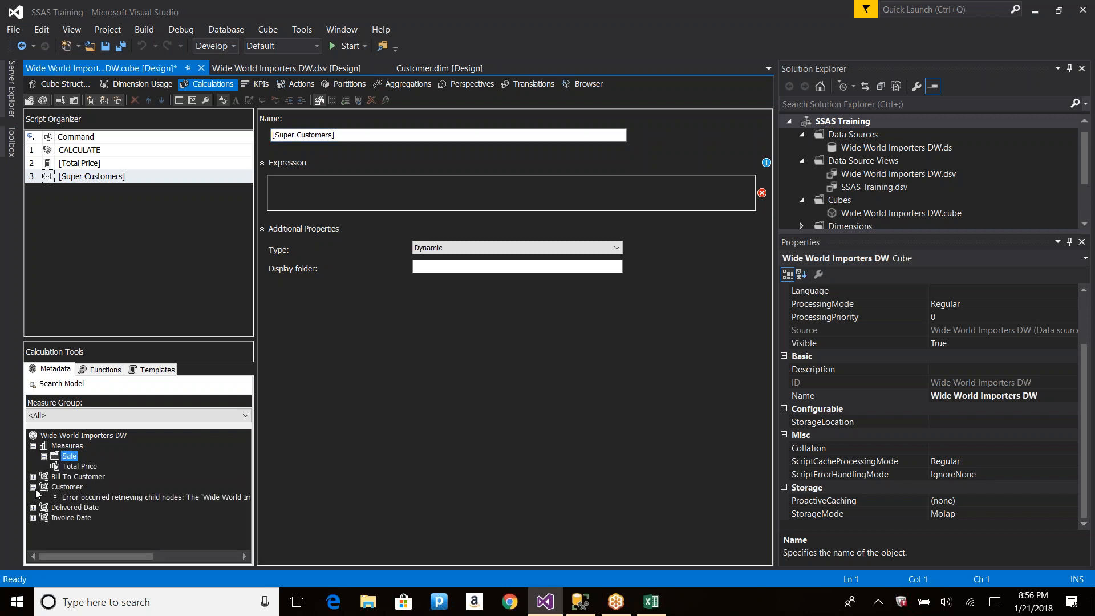
left_click(60, 100)
left_click(44, 517)
left_click_drag(80, 538, 346, 192)
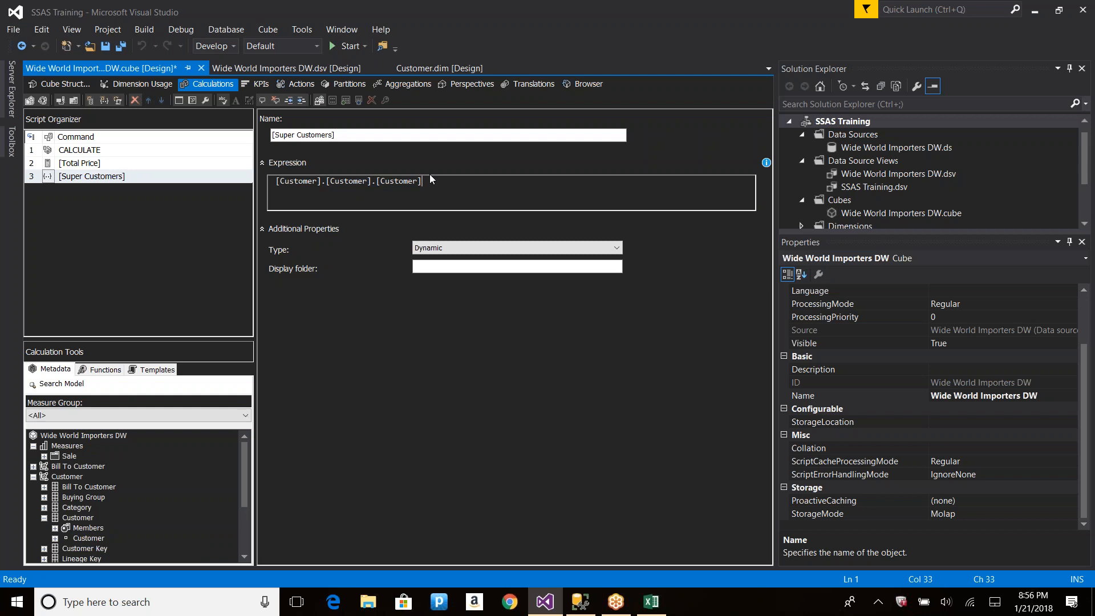
Add the member Tailspin Toys (Absecon, NJ) to the expression and remove the [Customer].[Customer].[Customer] reference before it.
left_click(56, 538)
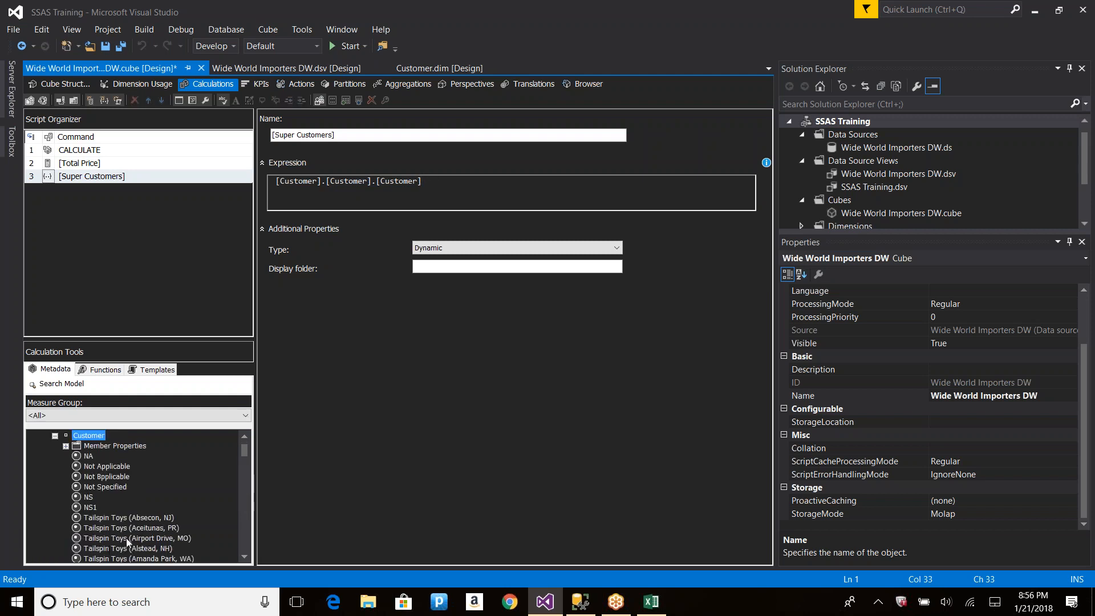
left_click_drag(138, 522, 424, 178)
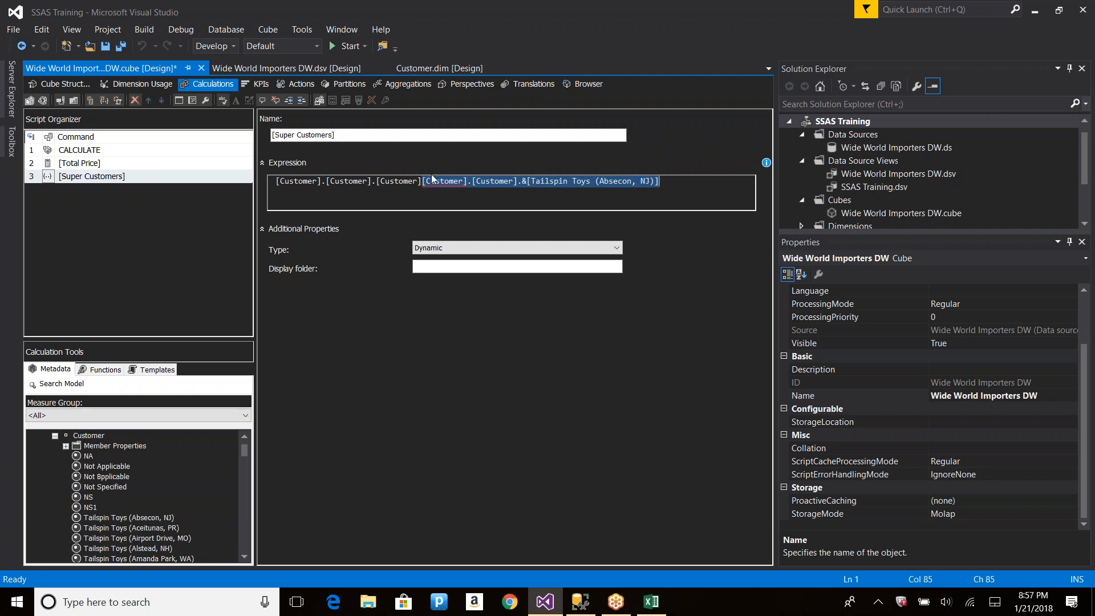
key("Right")
key("Home")
key("ctrl+shift+Right")
key("ctrl+shift+Right")
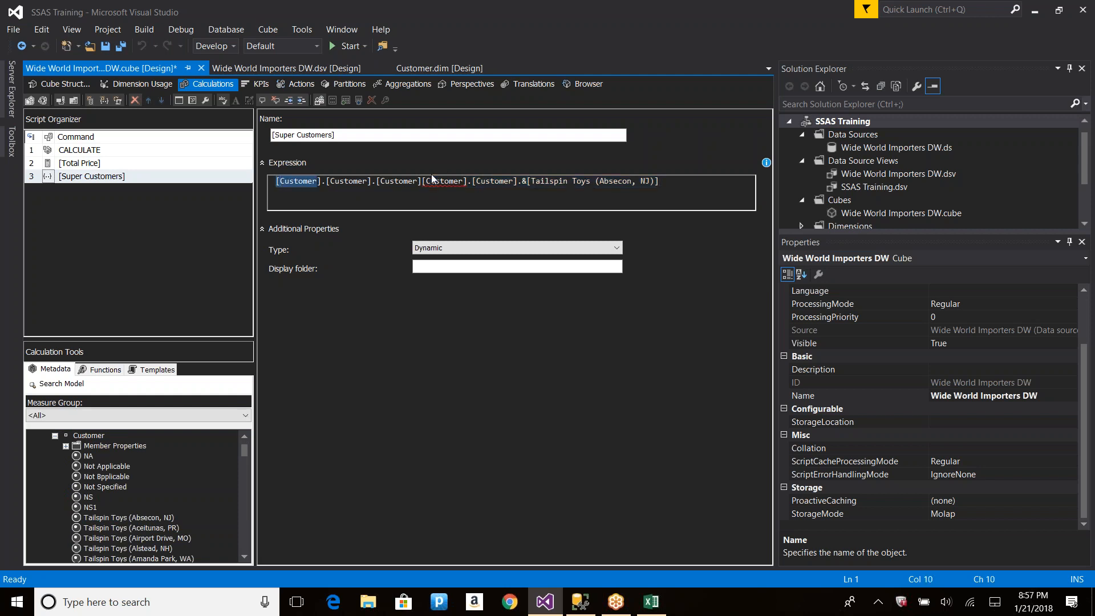
key("ctrl+shift+Right")
key("ctrl+shift+Right")
key("ctrl+shift+Right")
key("shift+Right")
key("Delete")
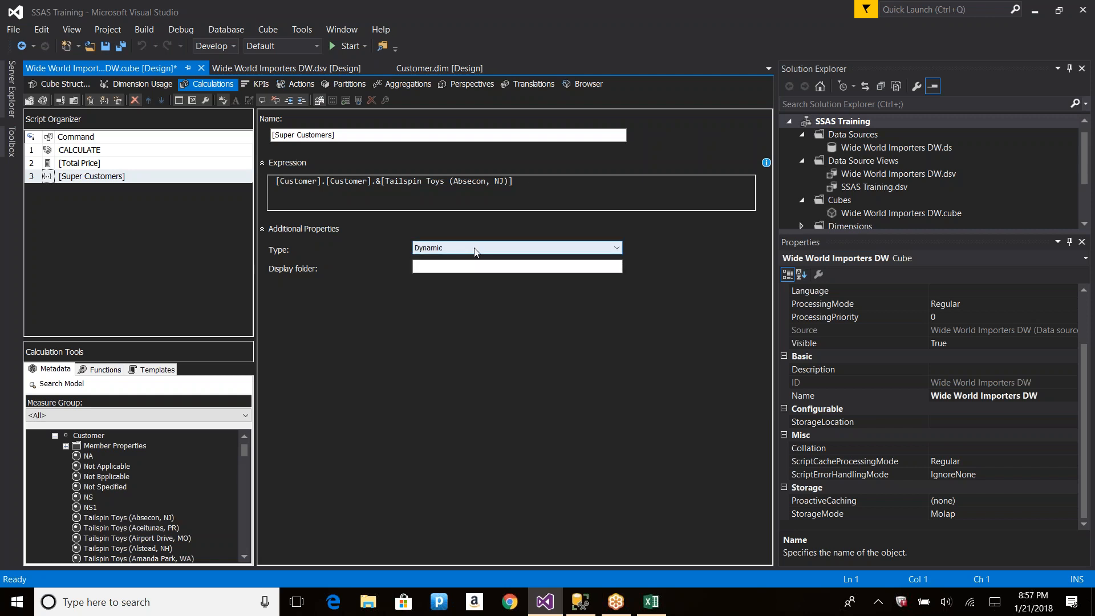
Set the Super Customers type to Static and its display folder to Names Sets, and save the cube.
left_click(460, 245)
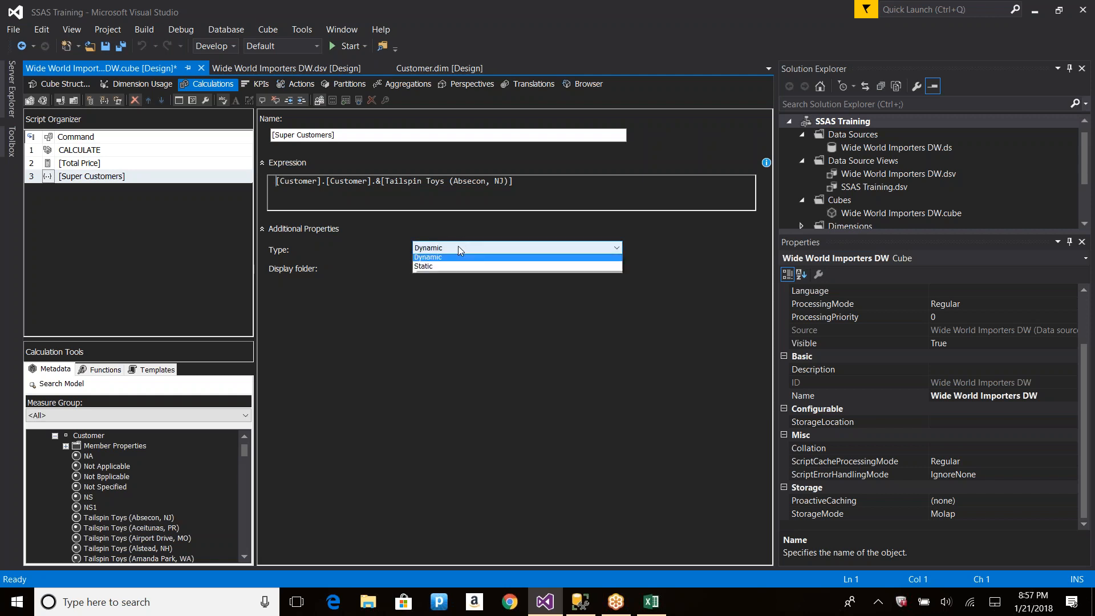
left_click(437, 269)
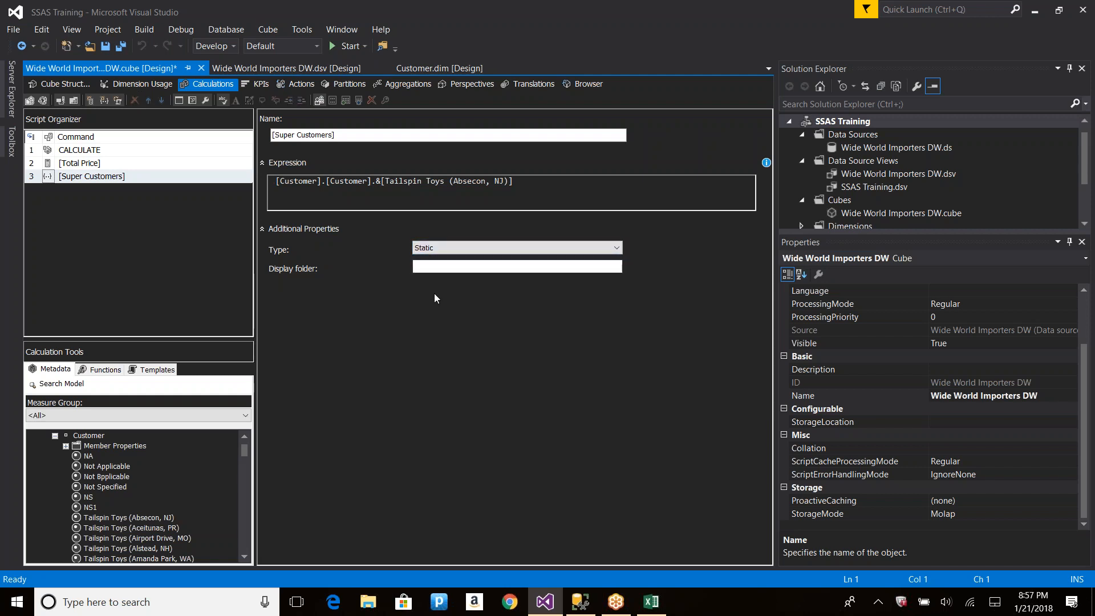
left_click(441, 266)
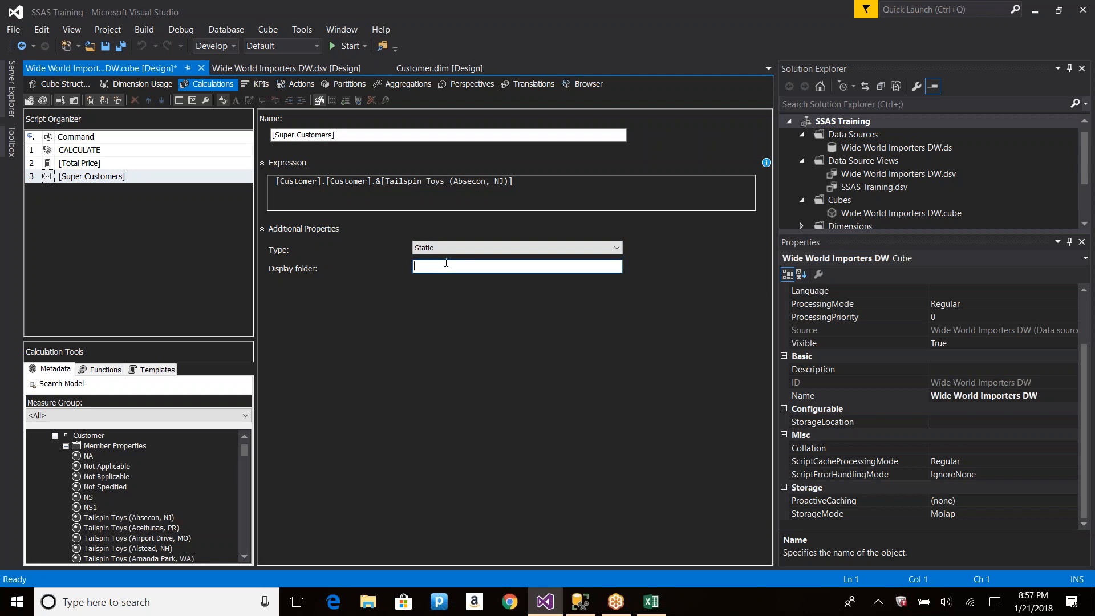
type("Names Sets")
key("ctrl+s")
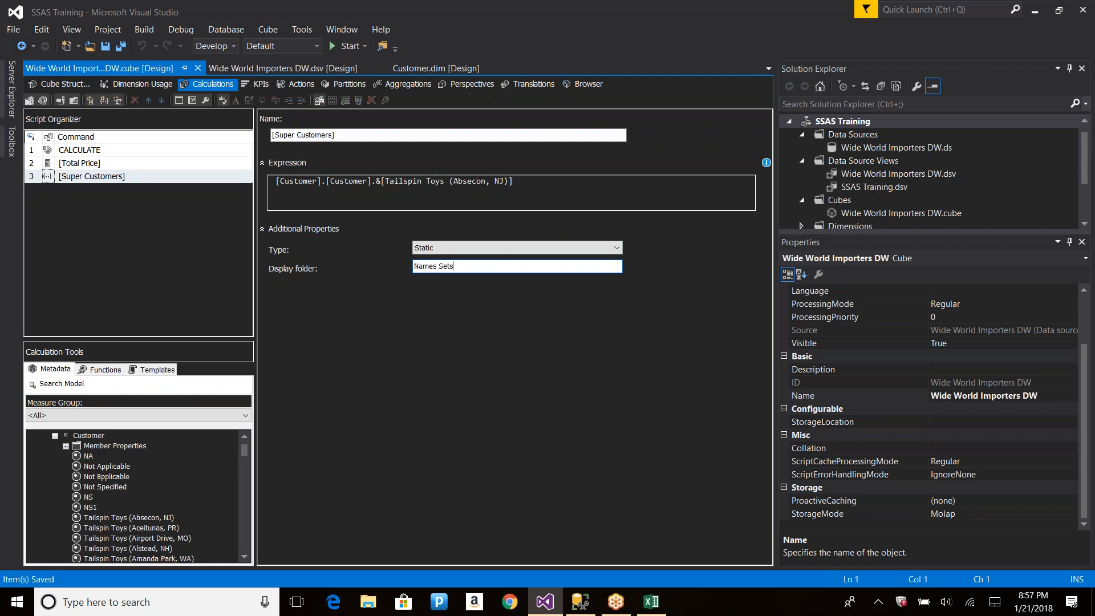
Deploy the changes and run a Process Full on the Wide World Importers DW cube.
left_click(44, 100)
left_click(616, 325)
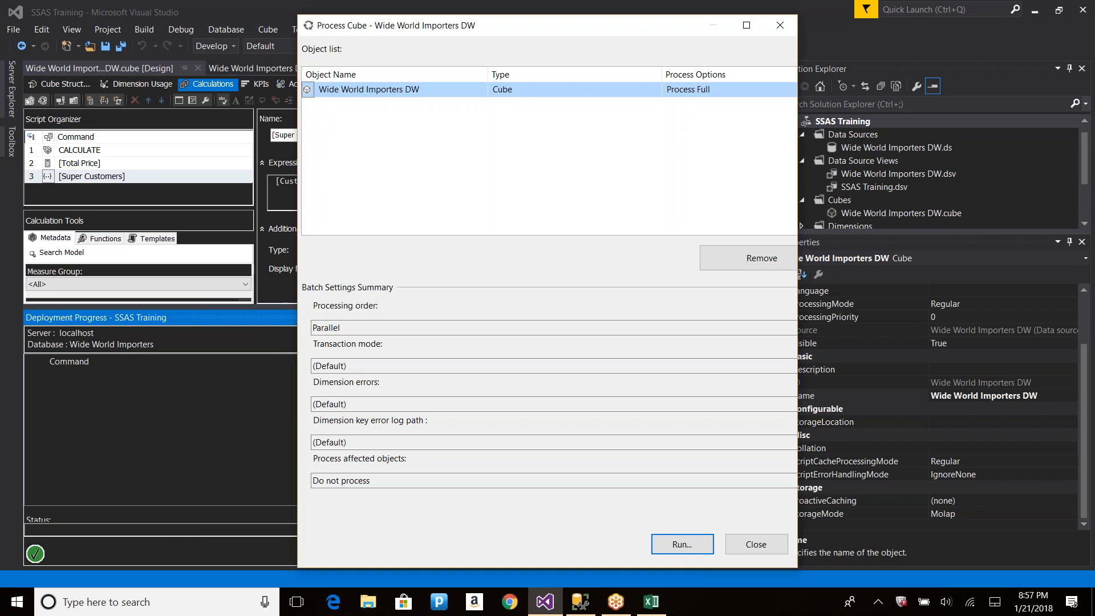
key("Return")
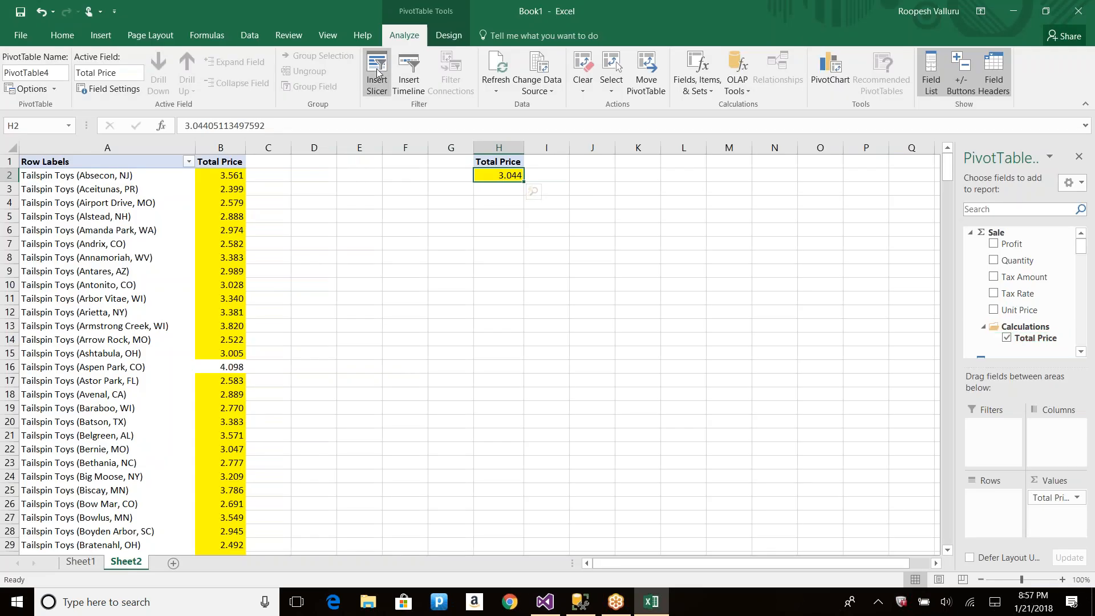
Switch to Excel, refresh the PivotTable at H1 and look through its fields for the Names Sets folder.
left_click(495, 70)
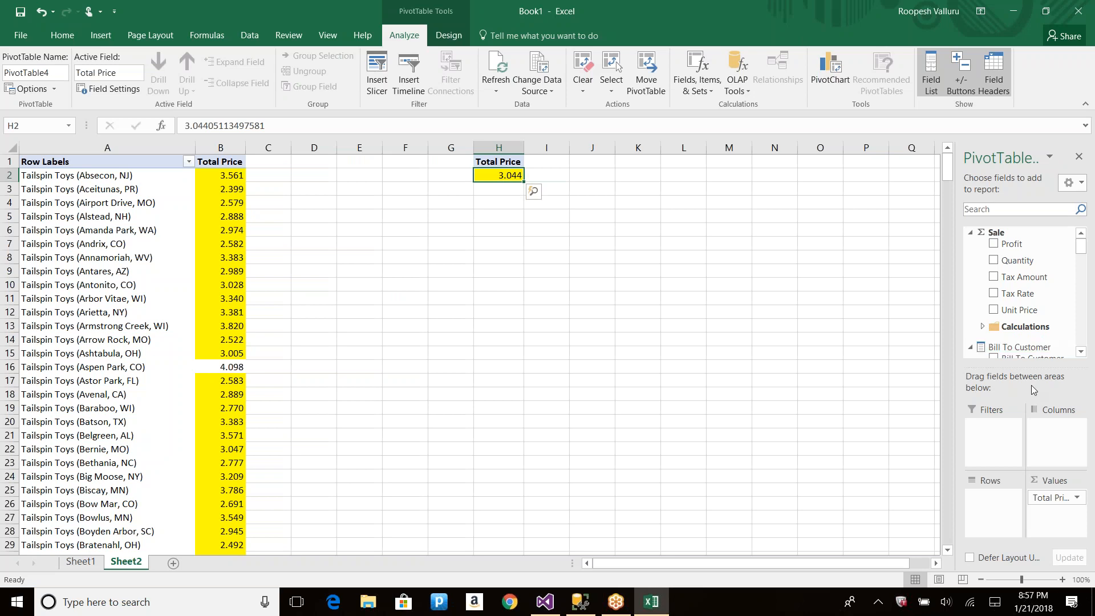
left_click(983, 327)
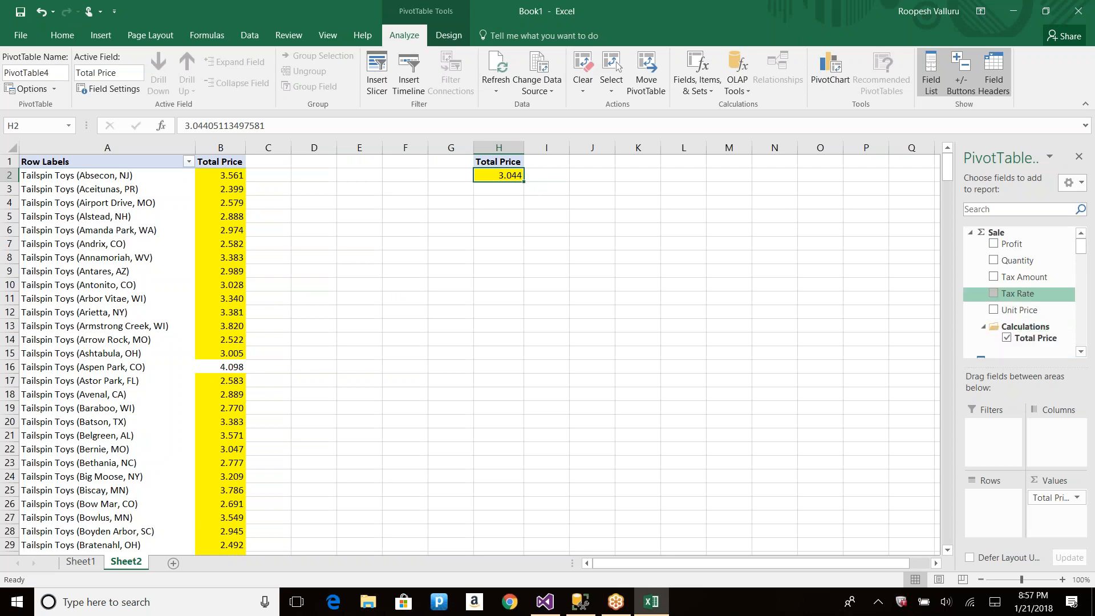
left_click(1082, 277)
left_click(1086, 278)
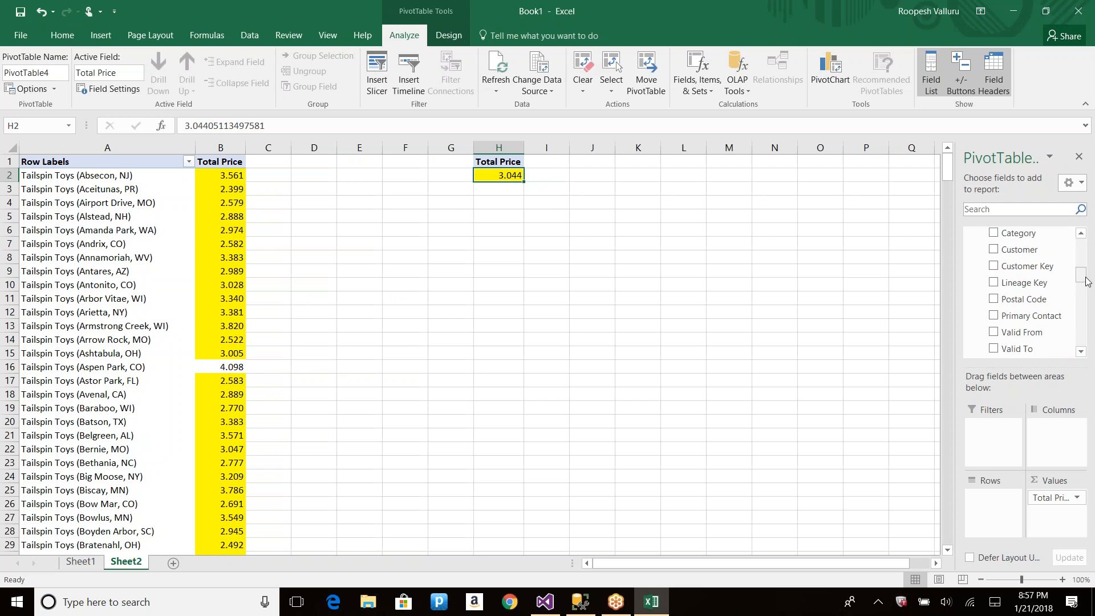
left_click(1081, 294)
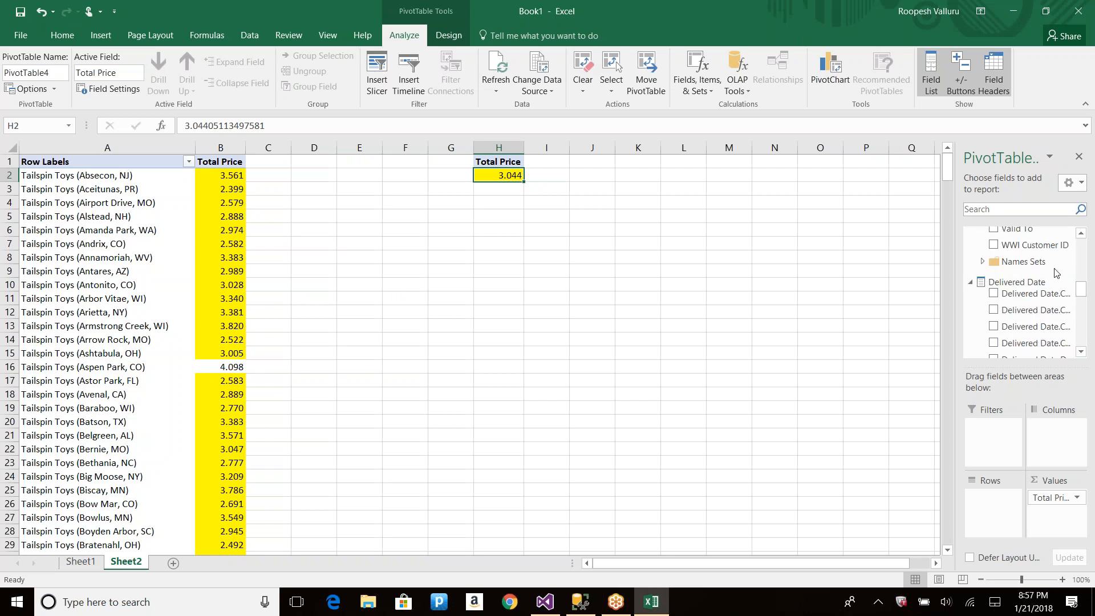
Add the Super Customers set from the Customer dimension's Names Sets folder to the PivotTable rows.
scroll(1043, 279, "up", 4)
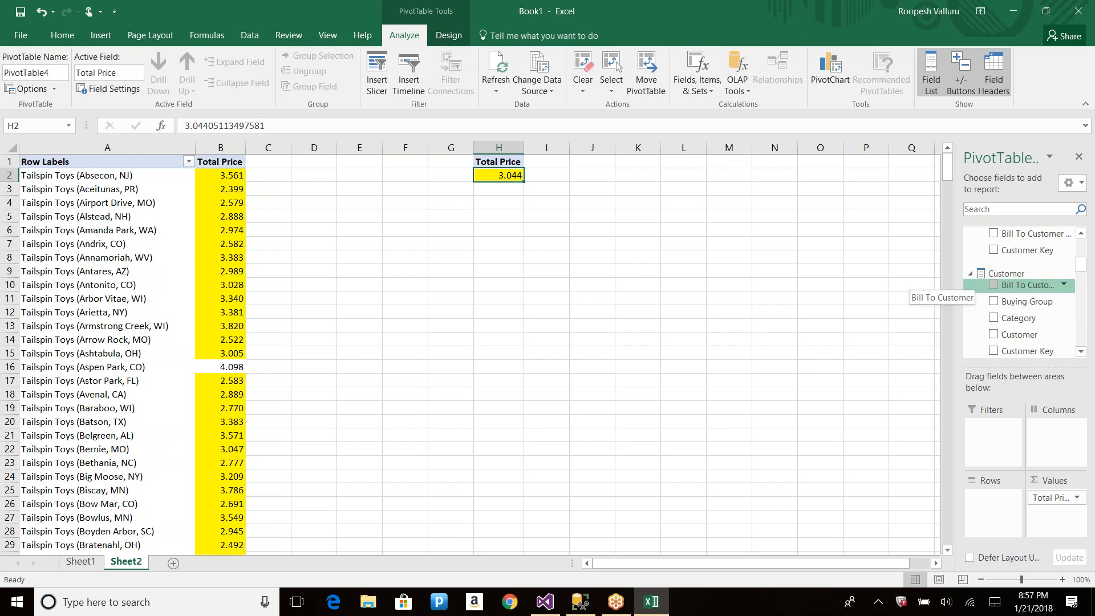
scroll(1010, 294, "down", 4)
scroll(1010, 295, "up", 3)
scroll(1012, 301, "down", 6)
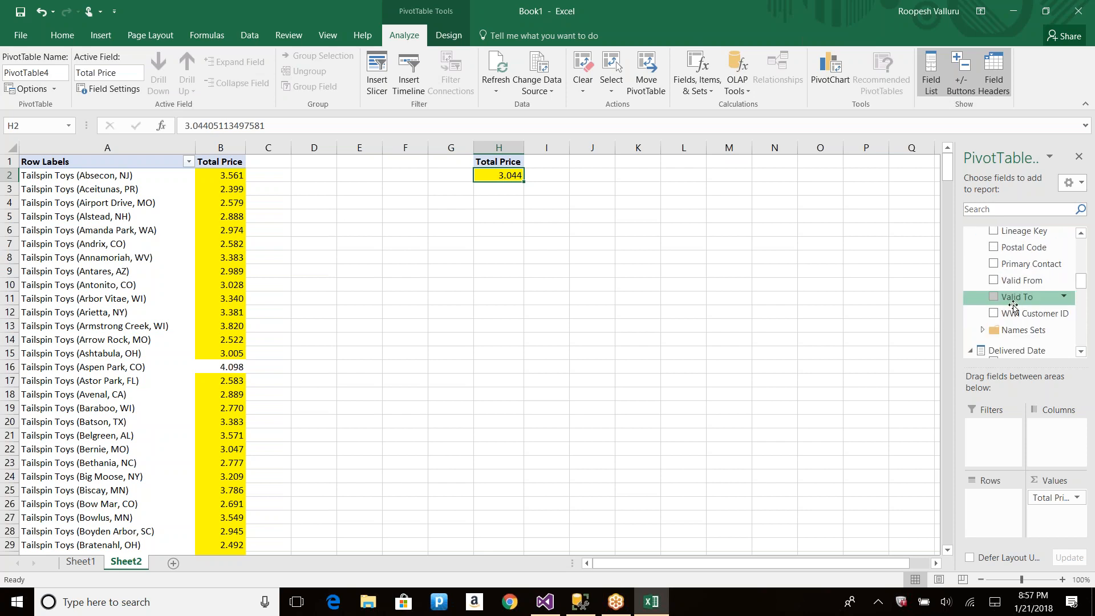
left_click(982, 331)
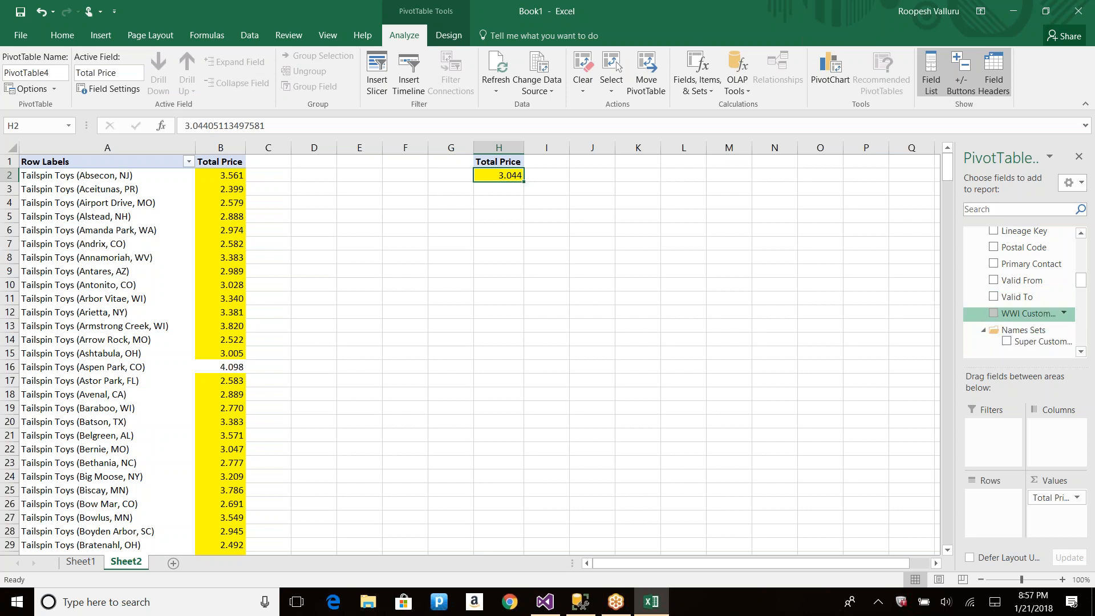
left_click(1009, 341)
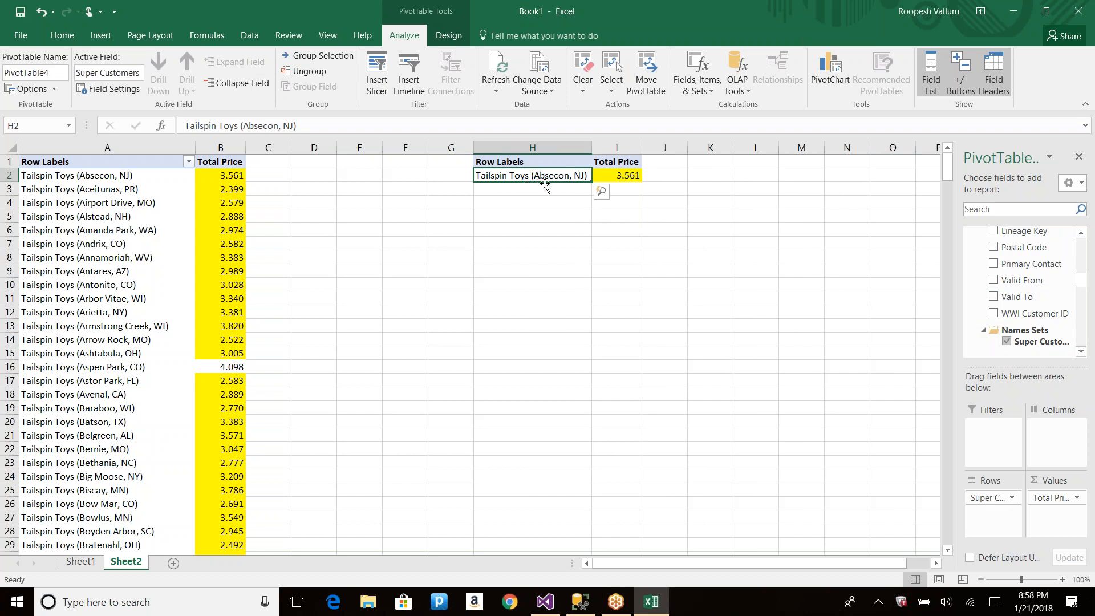
Switch to Visual Studio, close the cube processing dialogs and enlarge the metadata area to browse more Customer members.
key("alt+Tab")
left_click(705, 479)
left_click(754, 543)
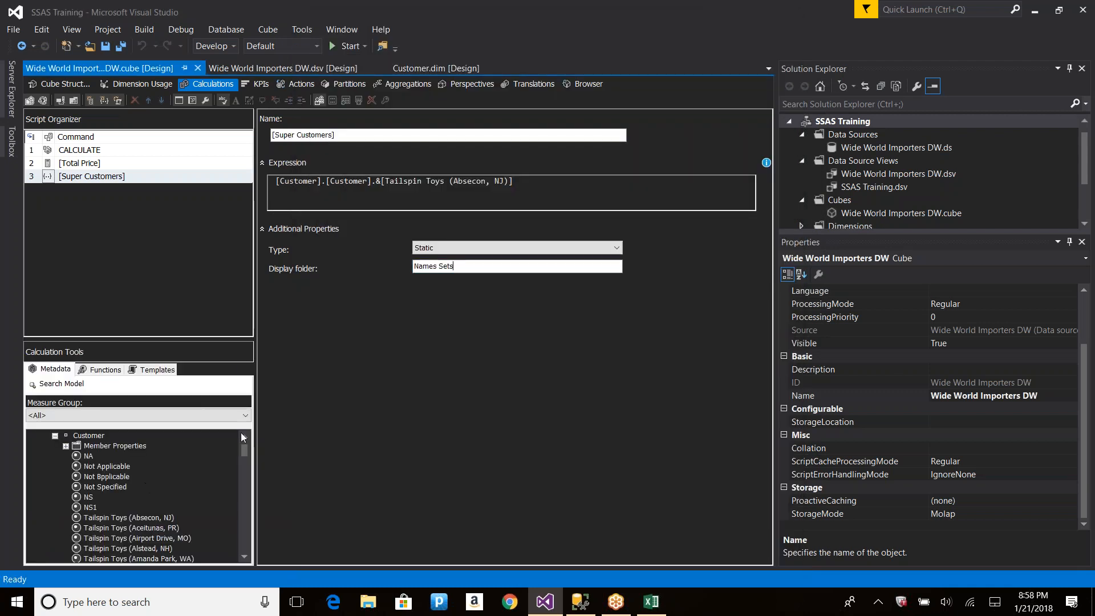
left_click_drag(196, 342, 188, 166)
left_click(89, 277)
scroll(140, 468, "down", 20)
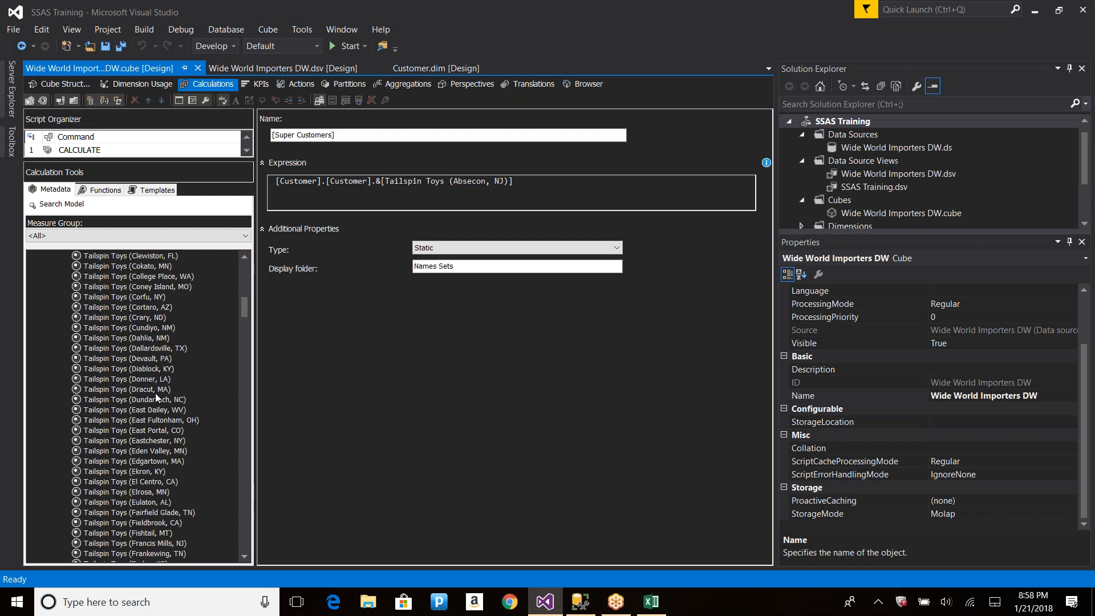
Append Tailspin Toys (Donner, LA) and Tailspin Toys (Eulaton, AL) to the Super Customers expression, separating the members with commas.
left_click_drag(139, 379, 548, 181)
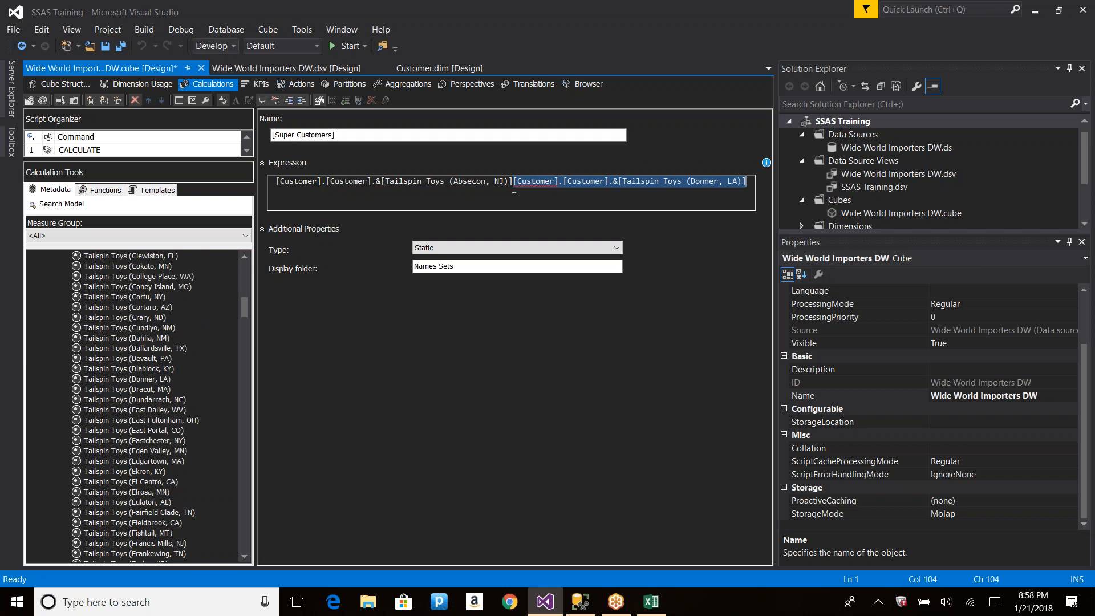
type(",")
key("End")
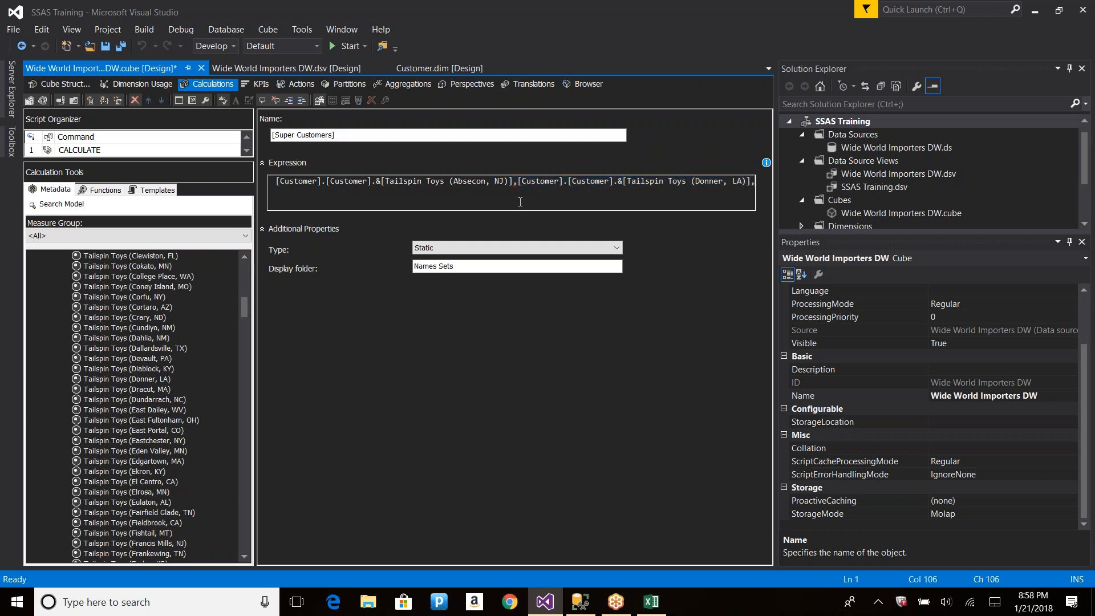
left_click(132, 503)
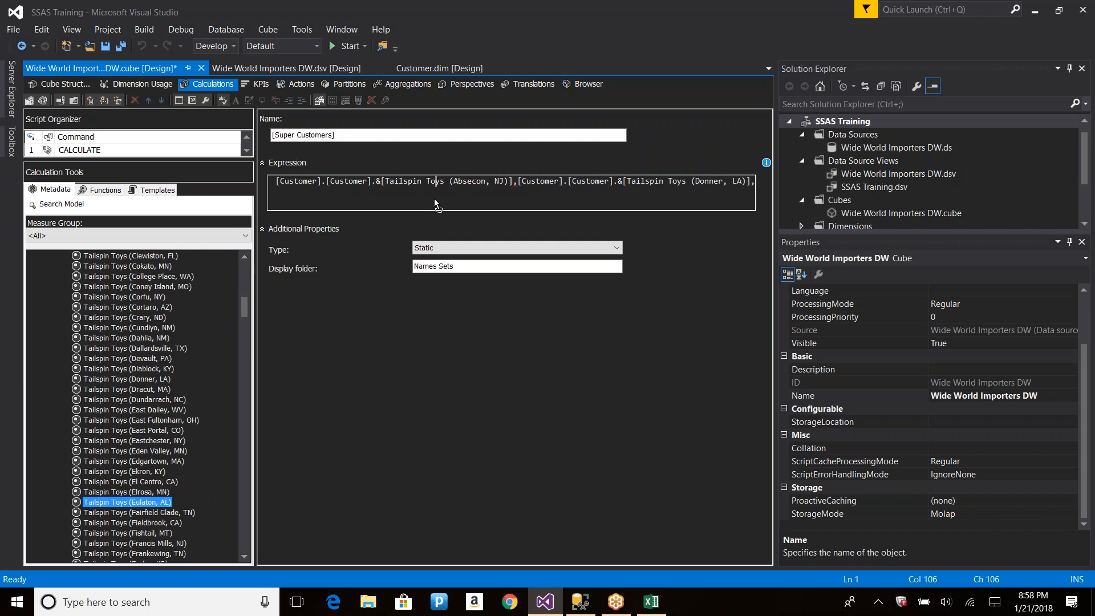
left_click_drag(751, 183, 734, 190)
key("Delete")
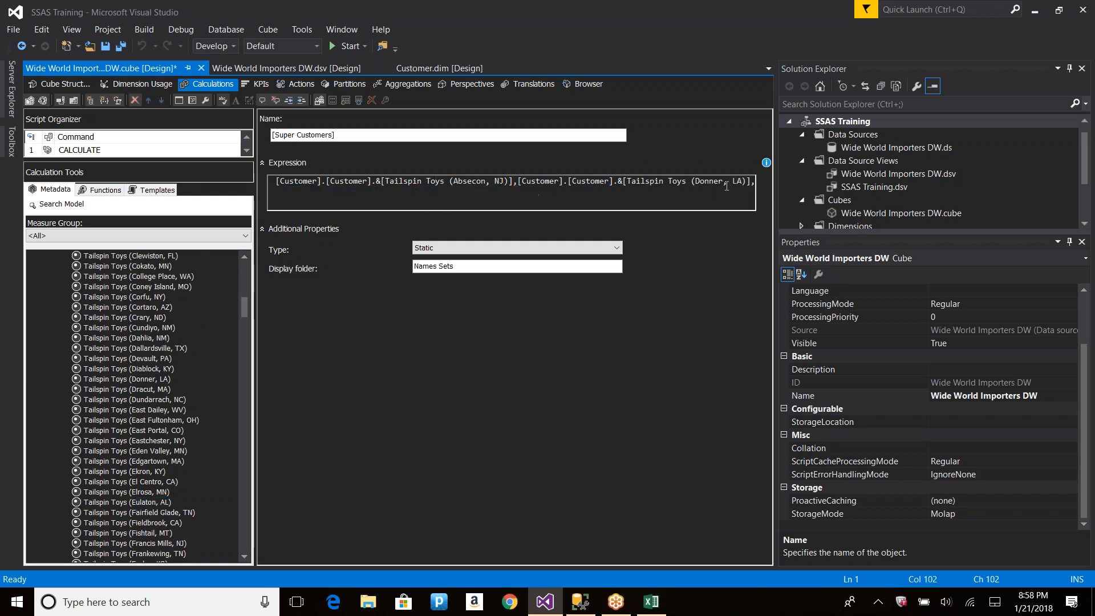
key("ctrl+z")
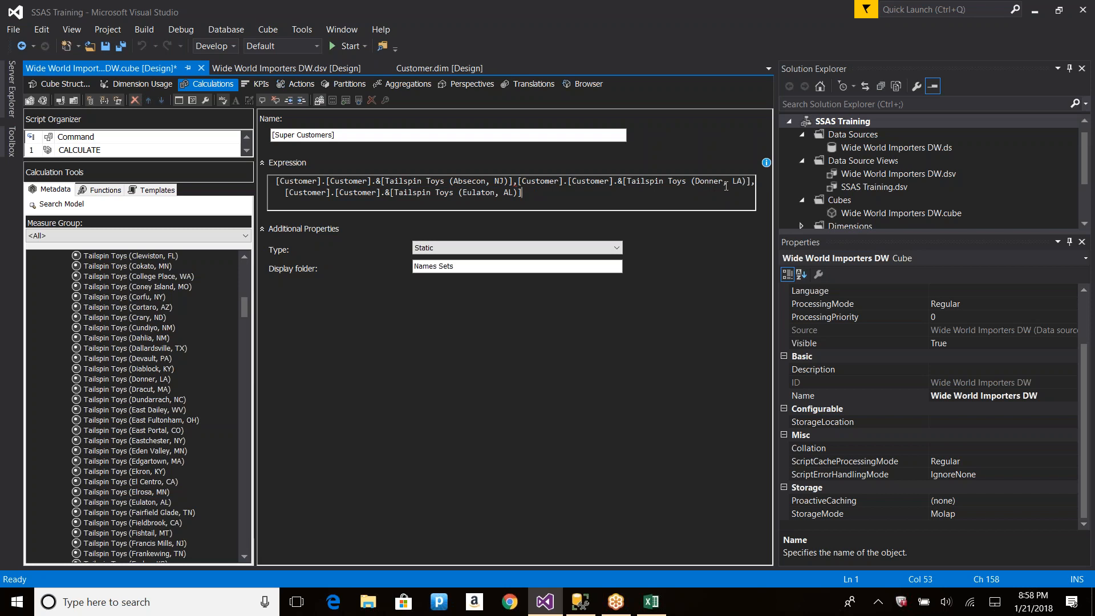
Enclose the whole Super Customers member list in curly braces.
type("}")
key("ctrl+Home")
type("{")
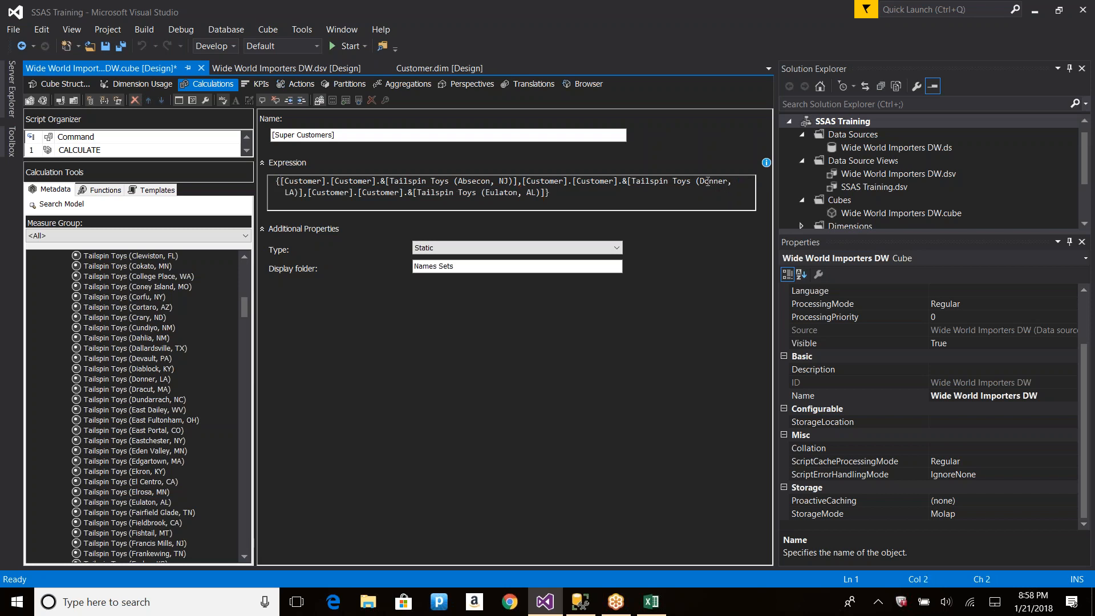
Save and deploy the SSAS Training project over the existing database, and refresh the Super Customers PivotTable in Excel.
key("ctrl+s")
right_click(852, 119)
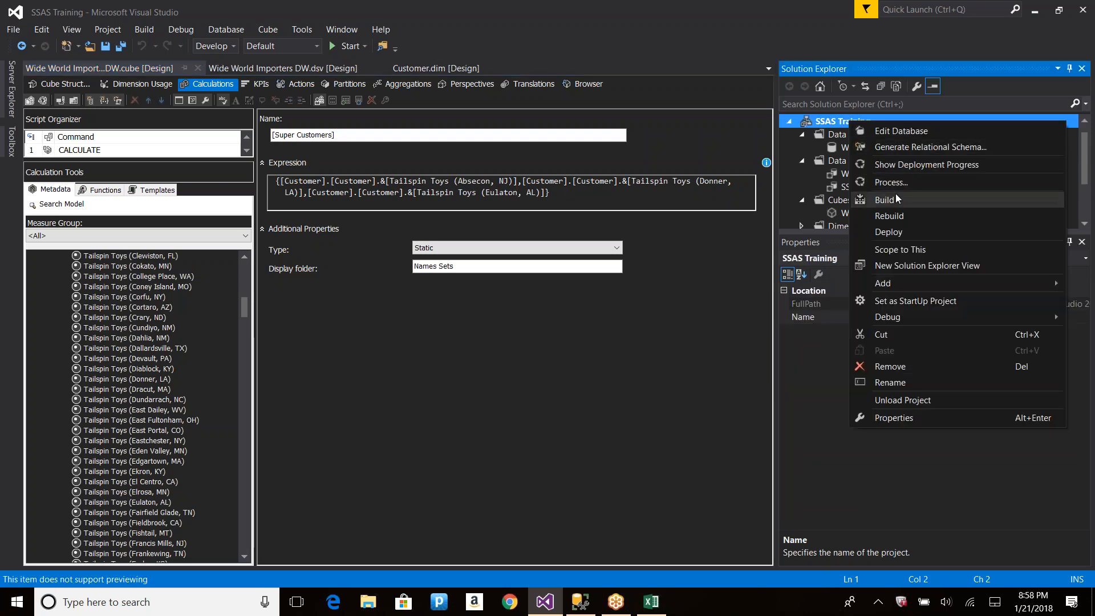
left_click(888, 227)
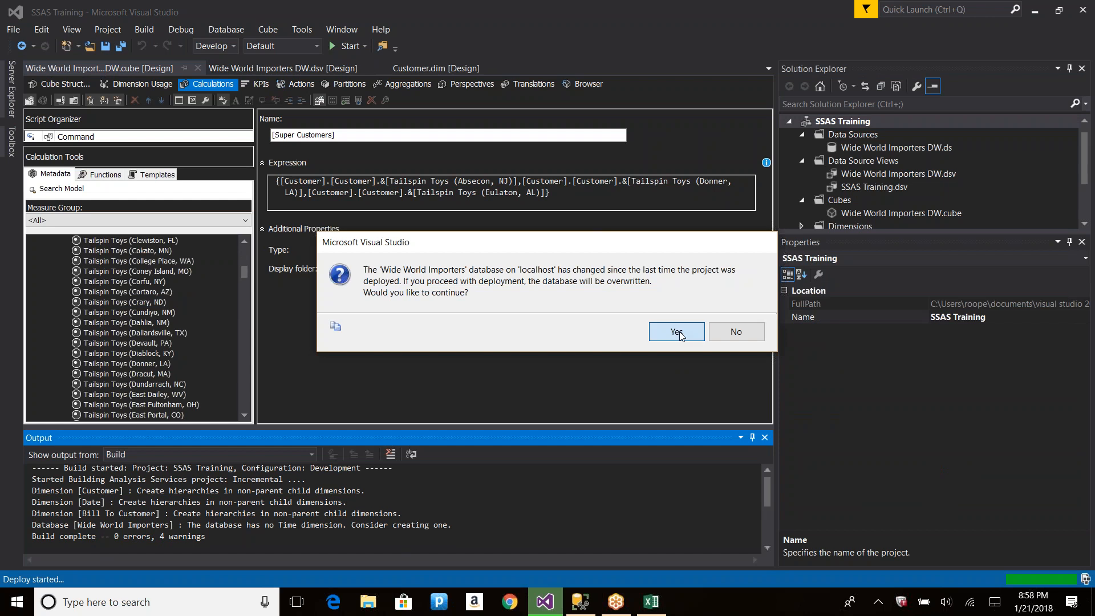
left_click(676, 337)
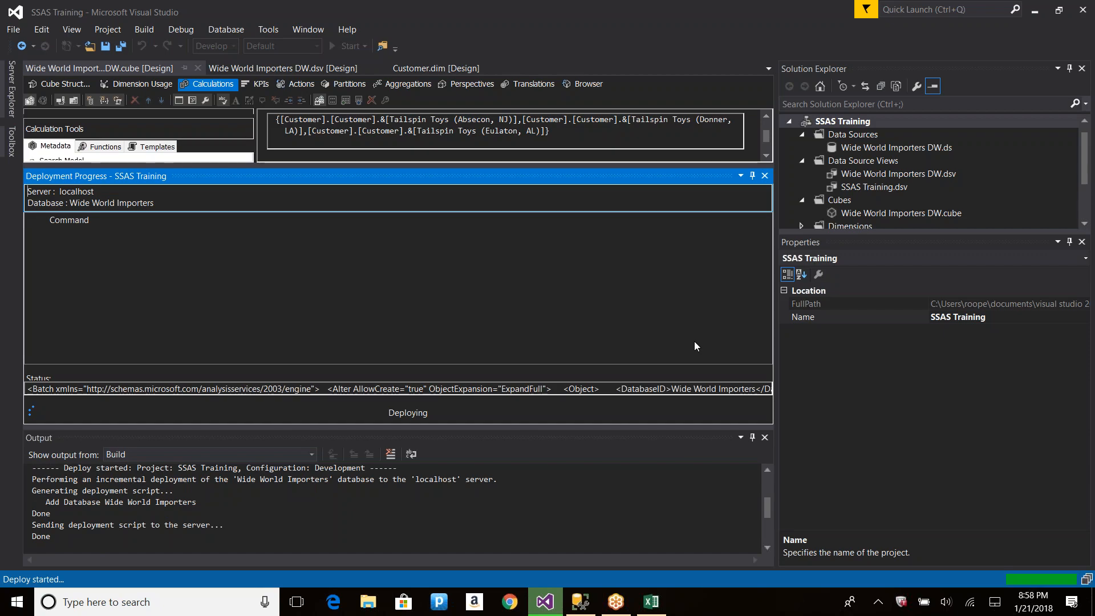
key("alt+Tab")
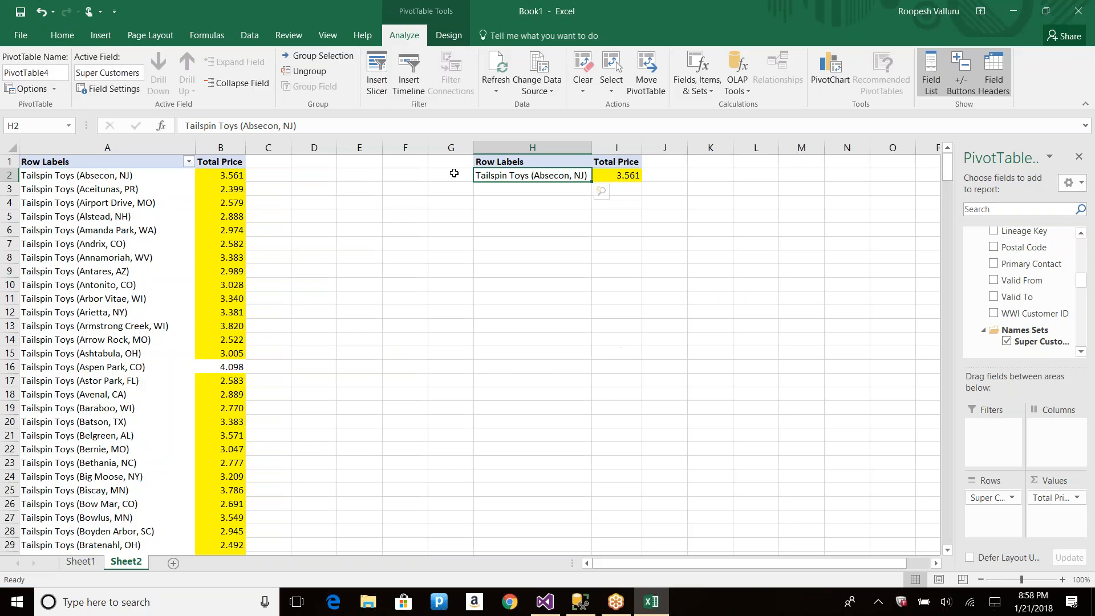
left_click(497, 67)
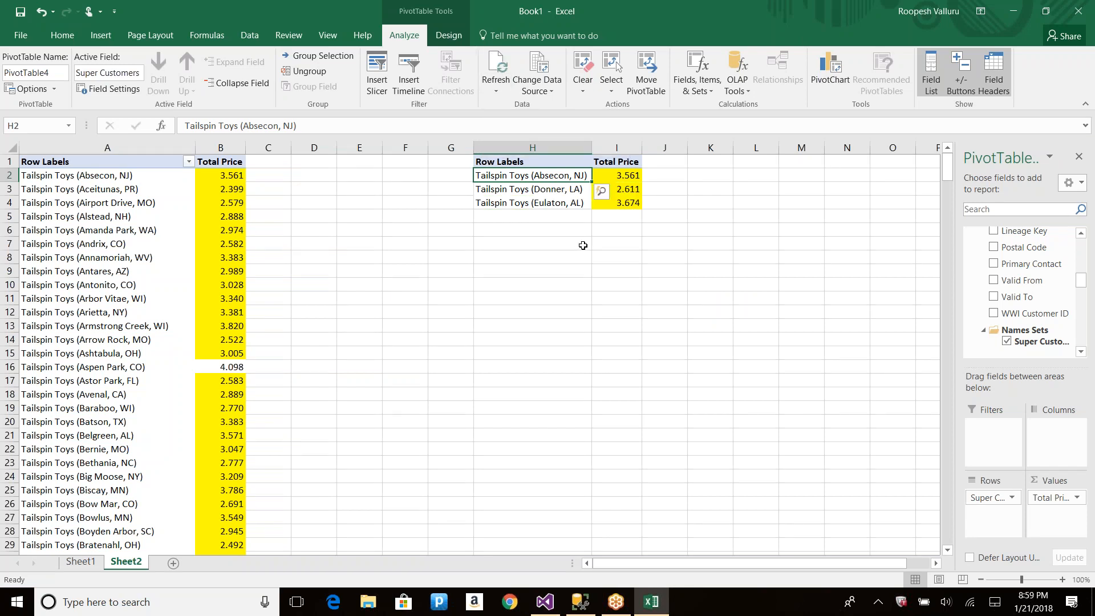
Switch to Visual Studio, close the deployment progress and replace the whole Super Customers expression with an empty TOPCOUNT() function.
key("alt+Tab")
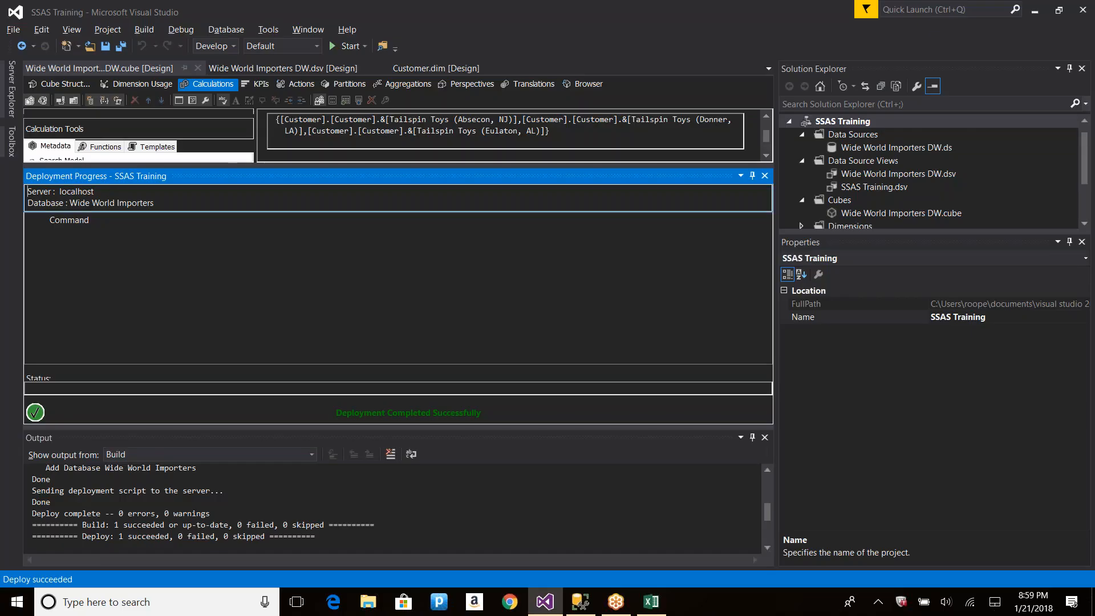
left_click(765, 175)
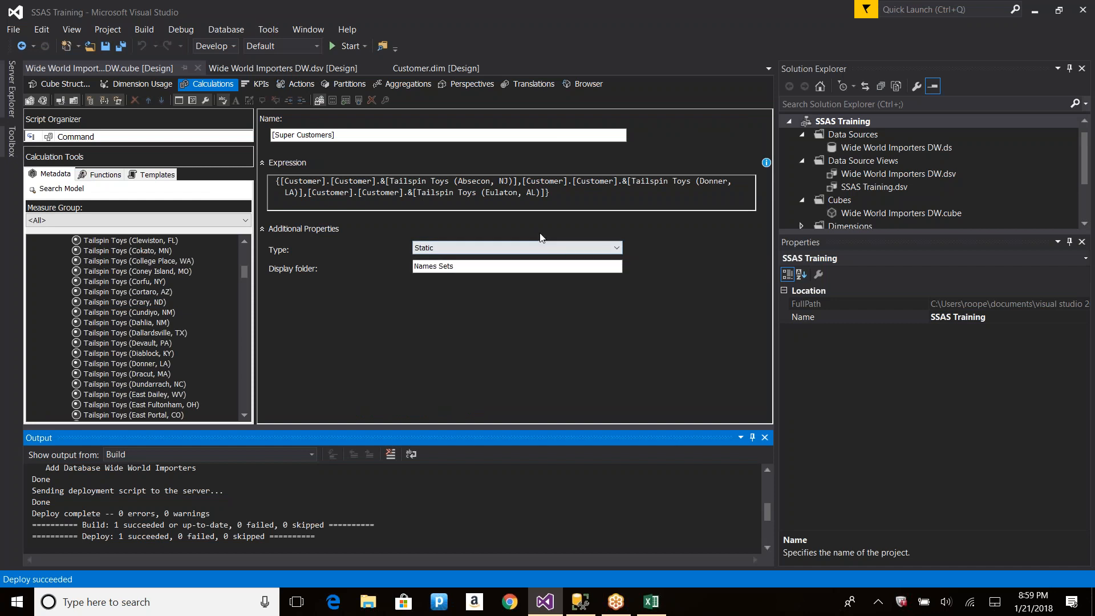
left_click(560, 194)
key("ctrl+a")
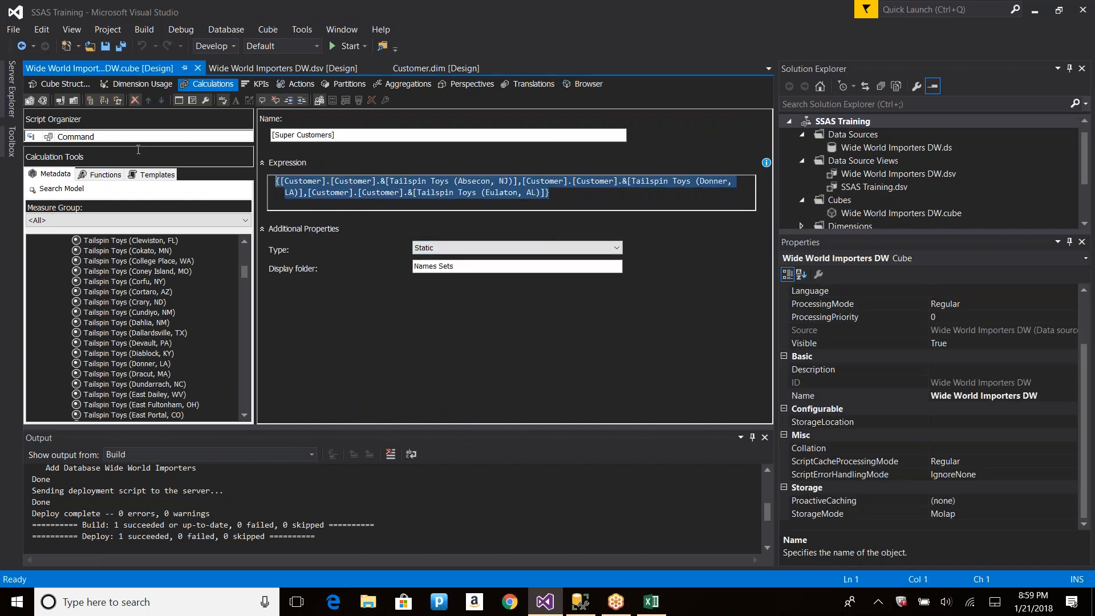
key("Delete")
type("TOPC")
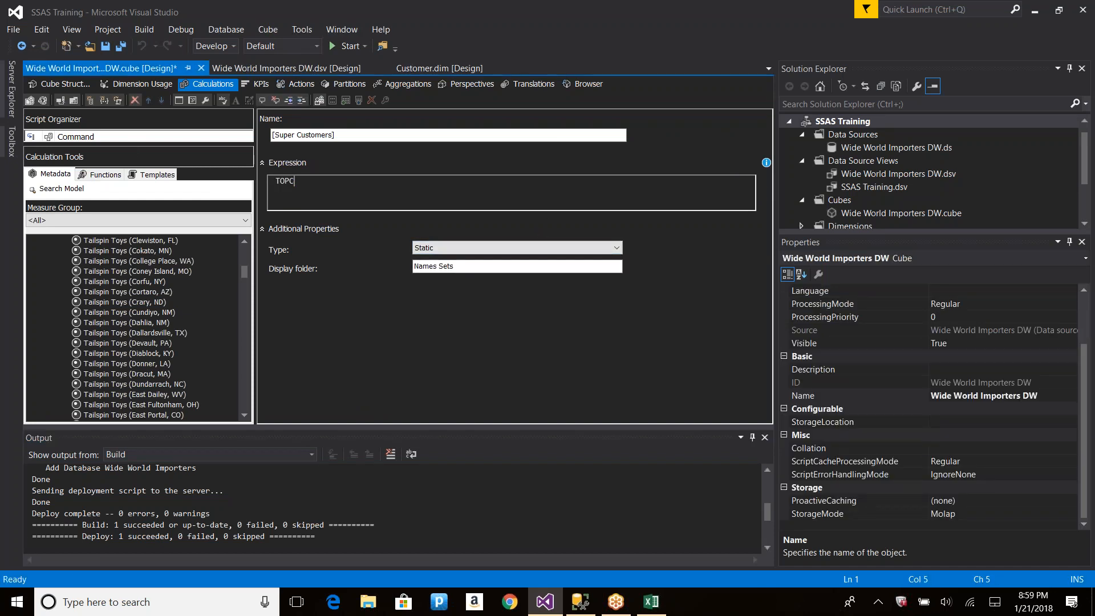
type("OUNT()")
Insert the Customer level of the Customer hierarchy as the TOPCOUNT set and enter 10 as the count.
left_click(120, 304)
scroll(111, 313, "up", 15)
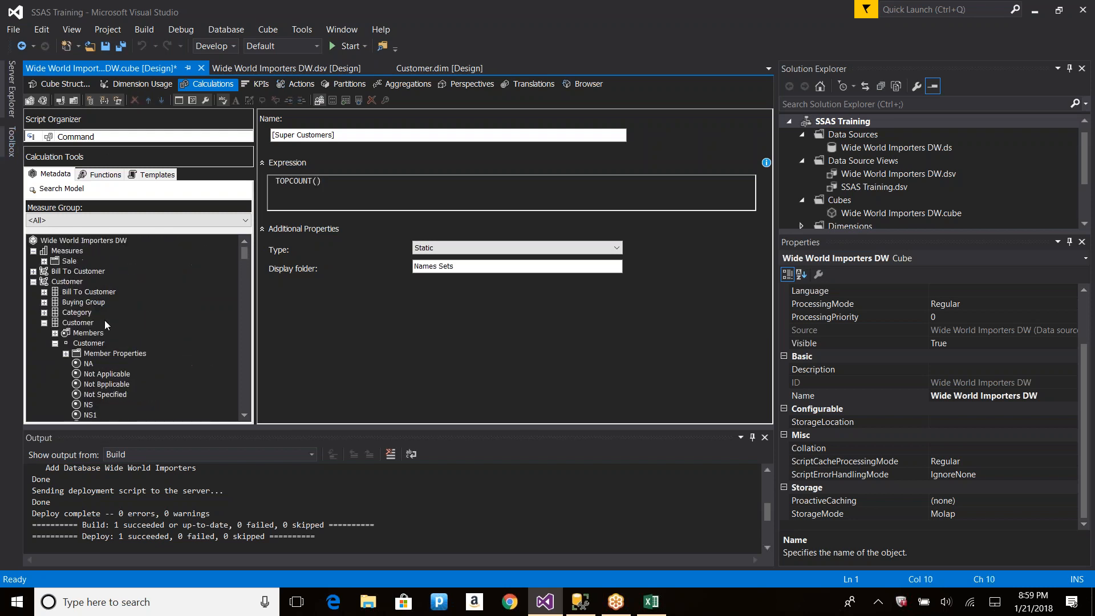
left_click_drag(89, 343, 317, 194)
key("Right")
type(",0")
type("0,")
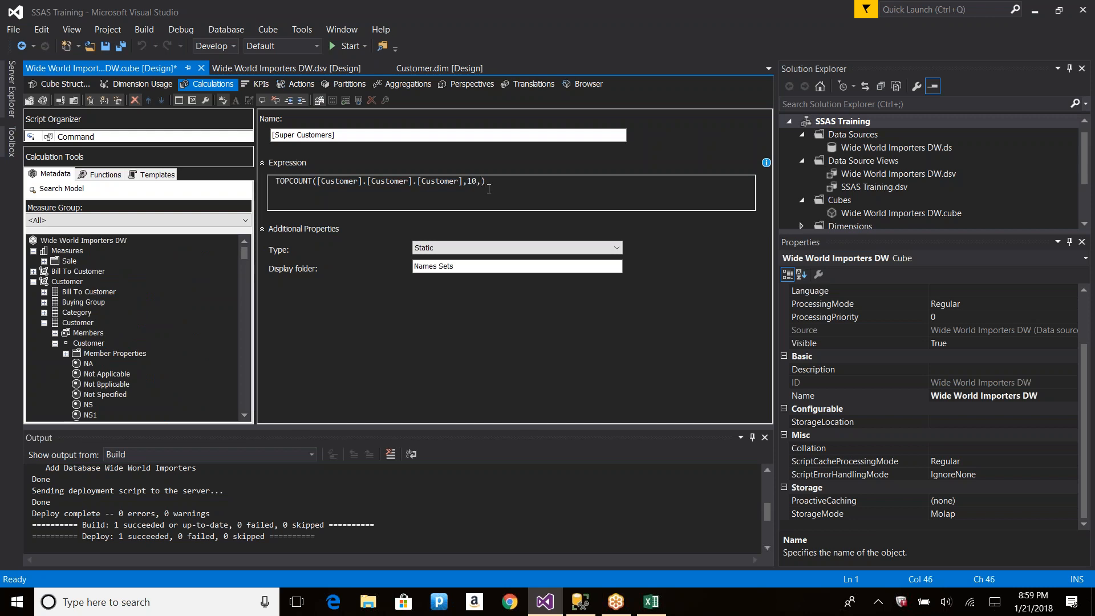
Add the Profit measure from the Sale group as the last TOPCOUNT argument and save the cube.
left_click(44, 261)
left_click_drag(82, 282, 490, 191)
left_click(548, 203)
double_click(300, 181)
double_click(440, 181)
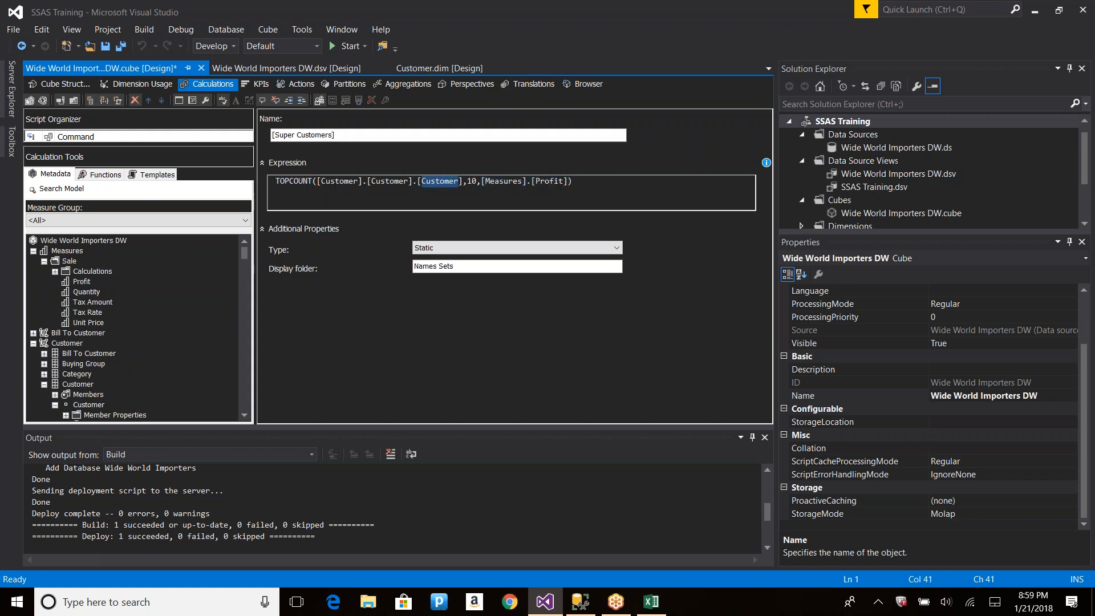
left_click(470, 181)
left_click(547, 181)
double_click(547, 181)
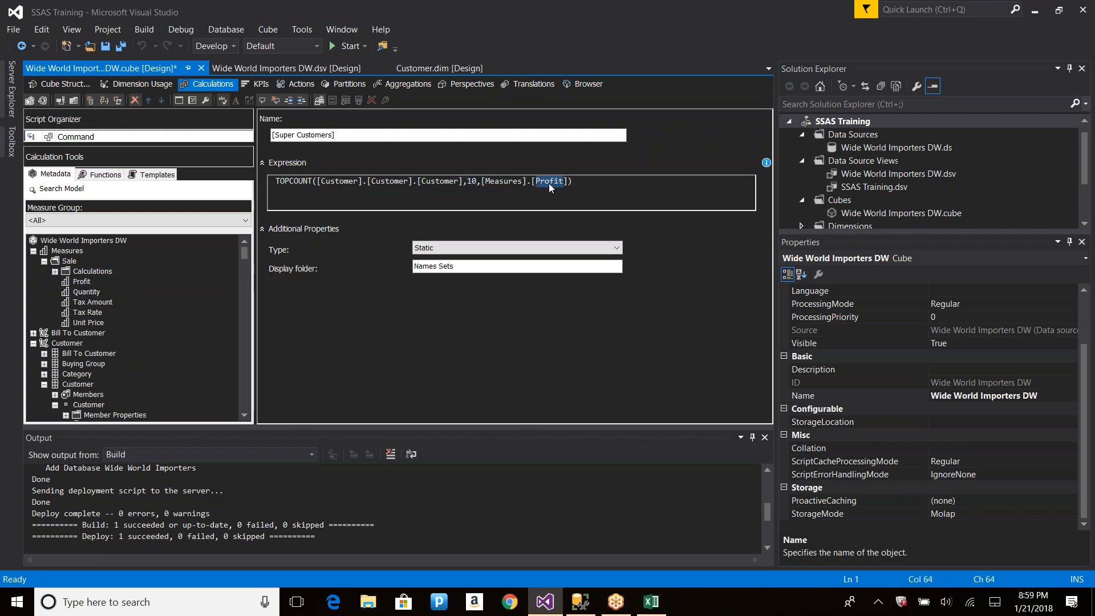
key("Tab")
key("ctrl+s")
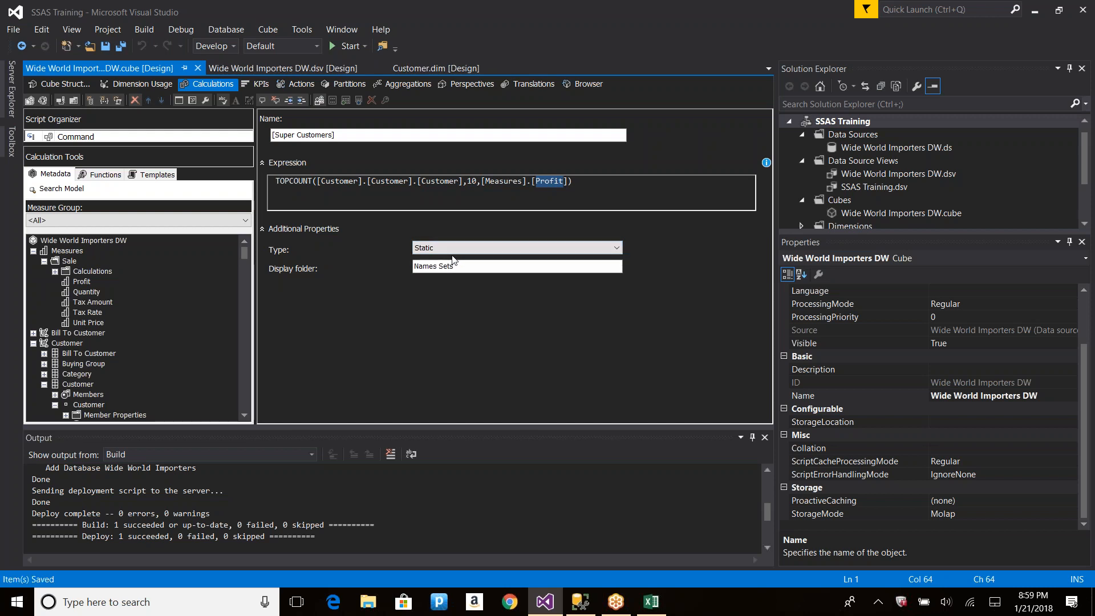
Deploy the changed cube by starting its processing, and close the Process Cube dialog without running it.
left_click(587, 183)
left_click(46, 101)
key("Return")
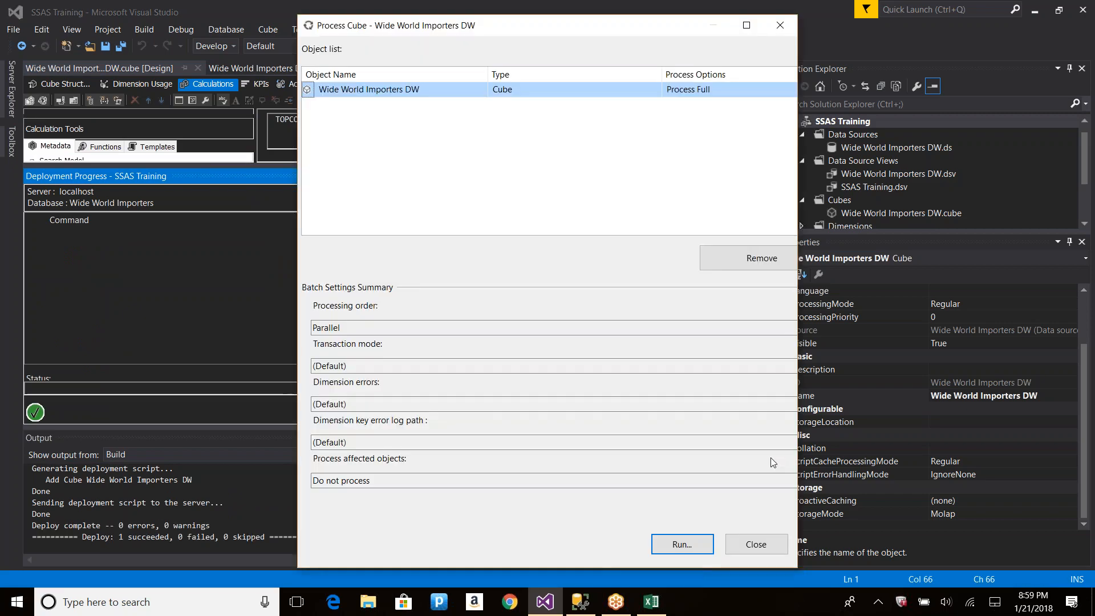
left_click(756, 543)
Switch to Excel, refresh the Super Customers PivotTable and select all its customer row labels.
key("alt+Tab")
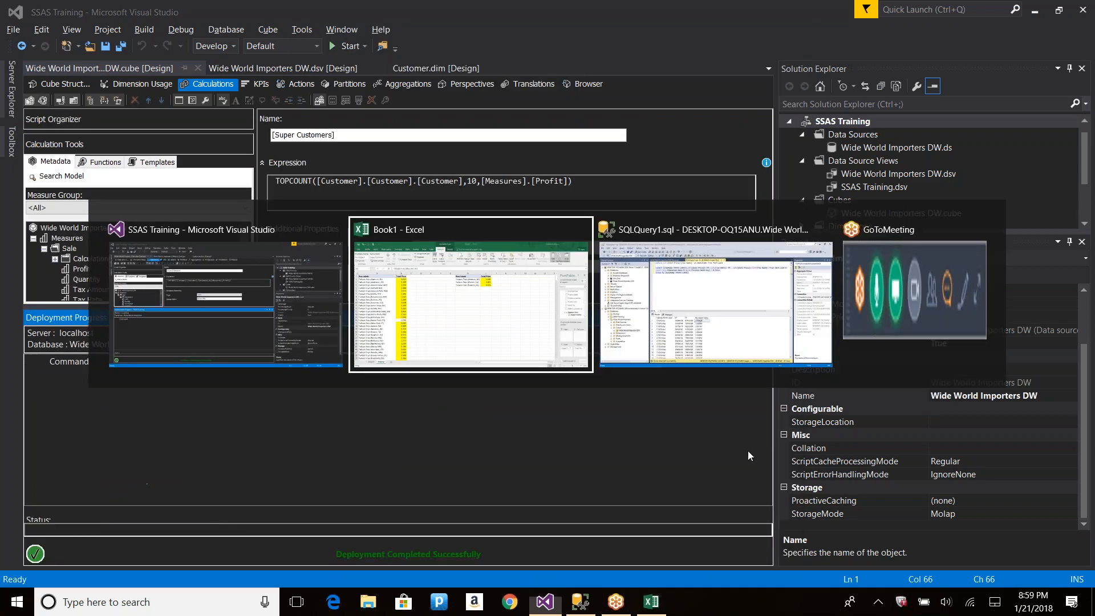
left_click(494, 73)
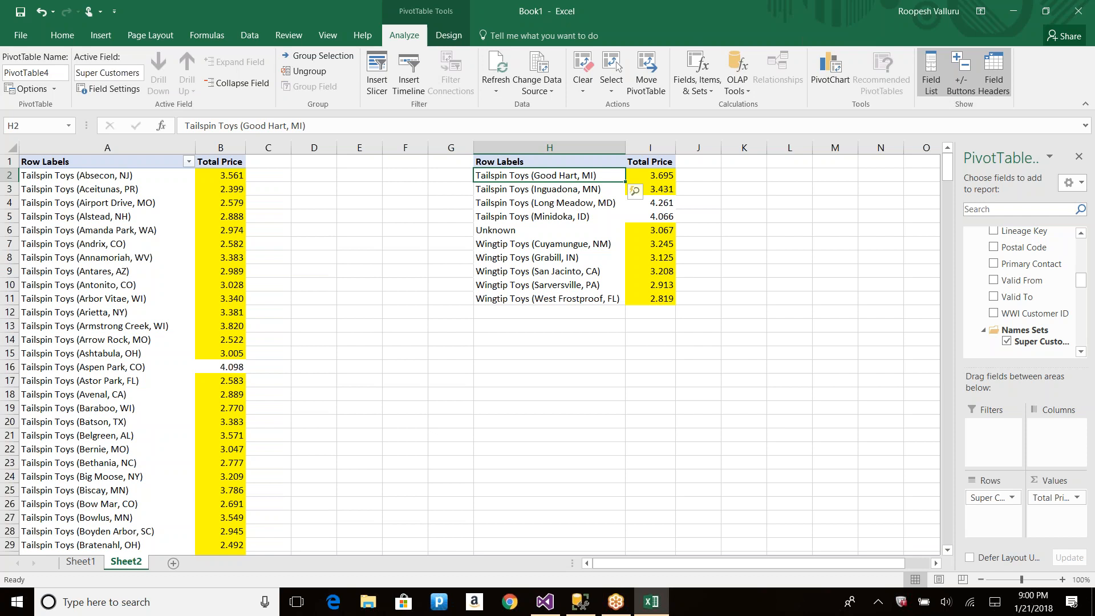
left_click(516, 299, "shift")
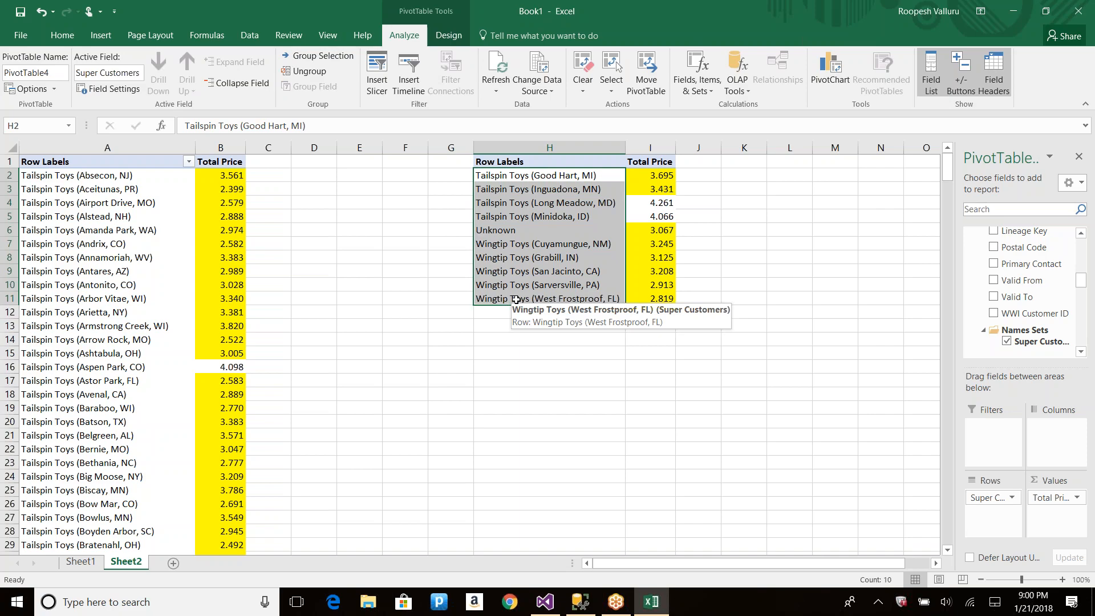
key("alt+Tab")
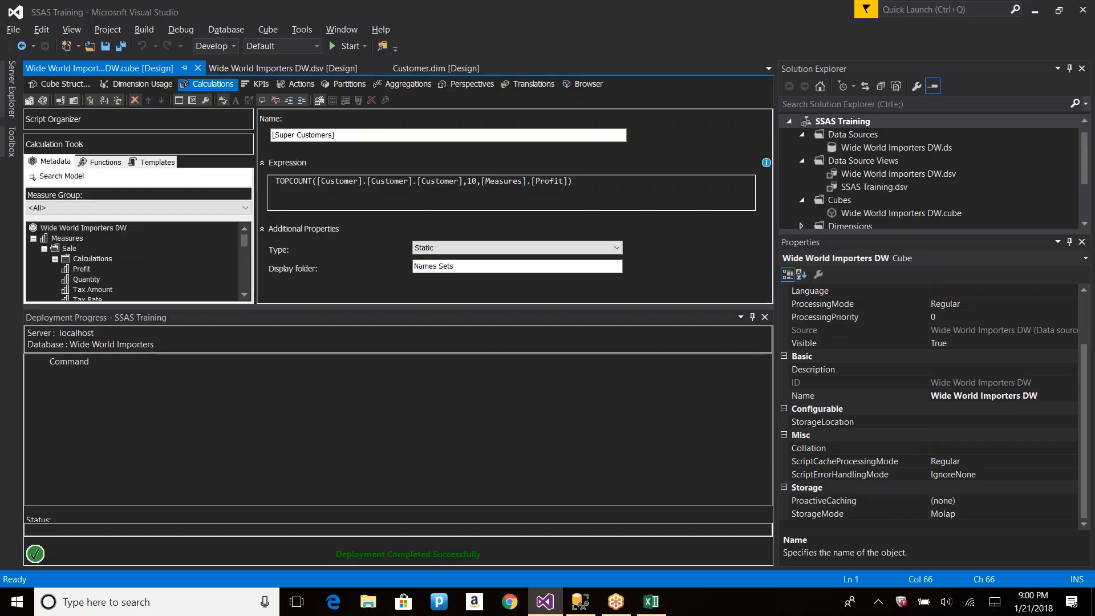
key("alt+Tab")
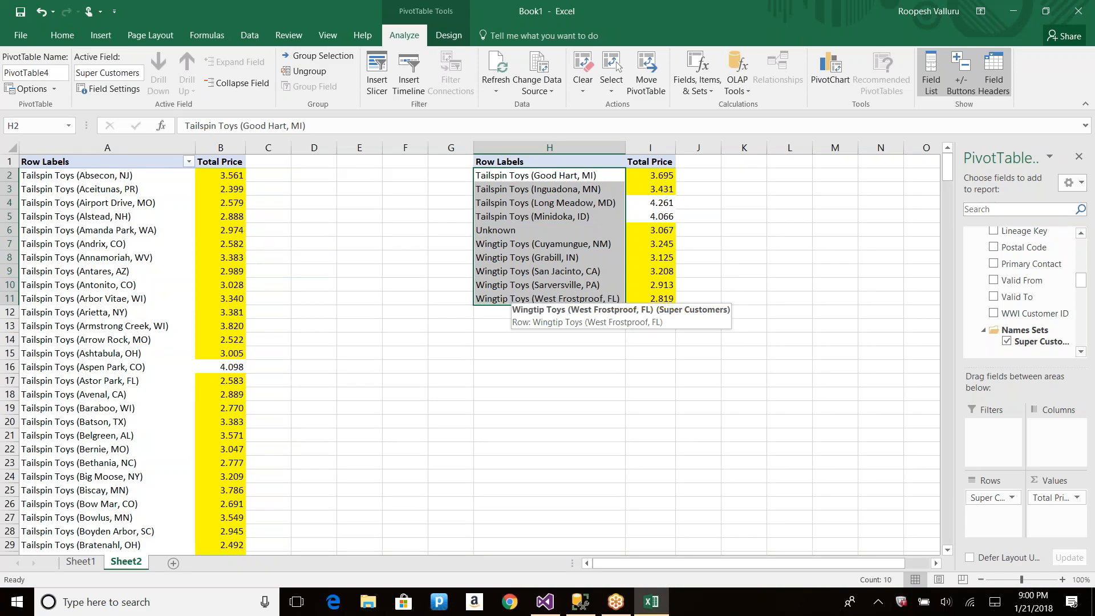
key("alt+Tab")
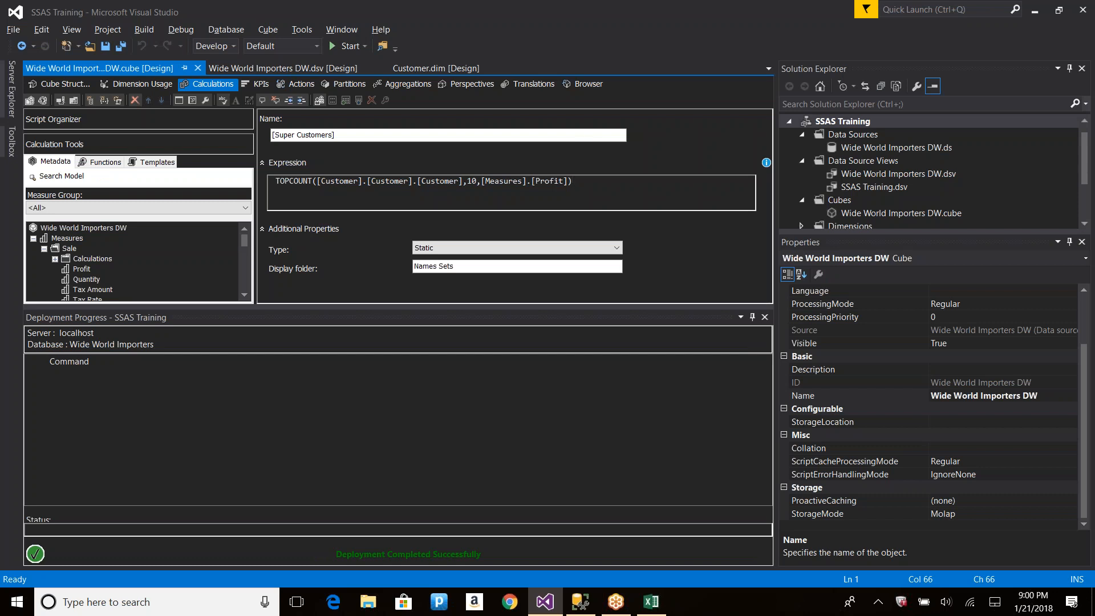
key("alt+Tab")
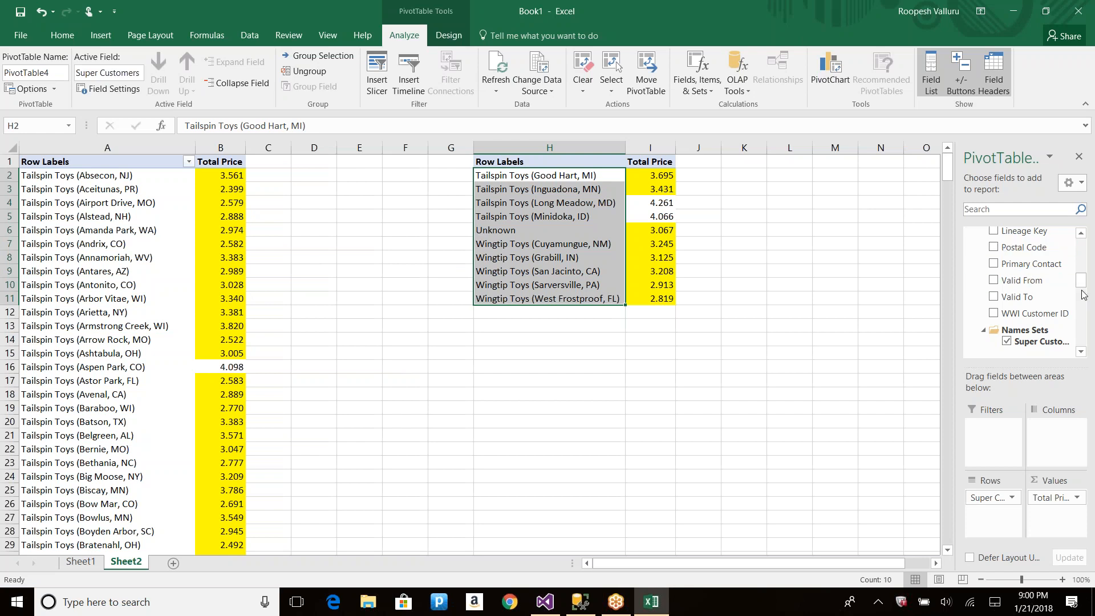
Add the Profit measure to the values of the Super Customers PivotTable.
left_click_drag(1080, 282, 1087, 246)
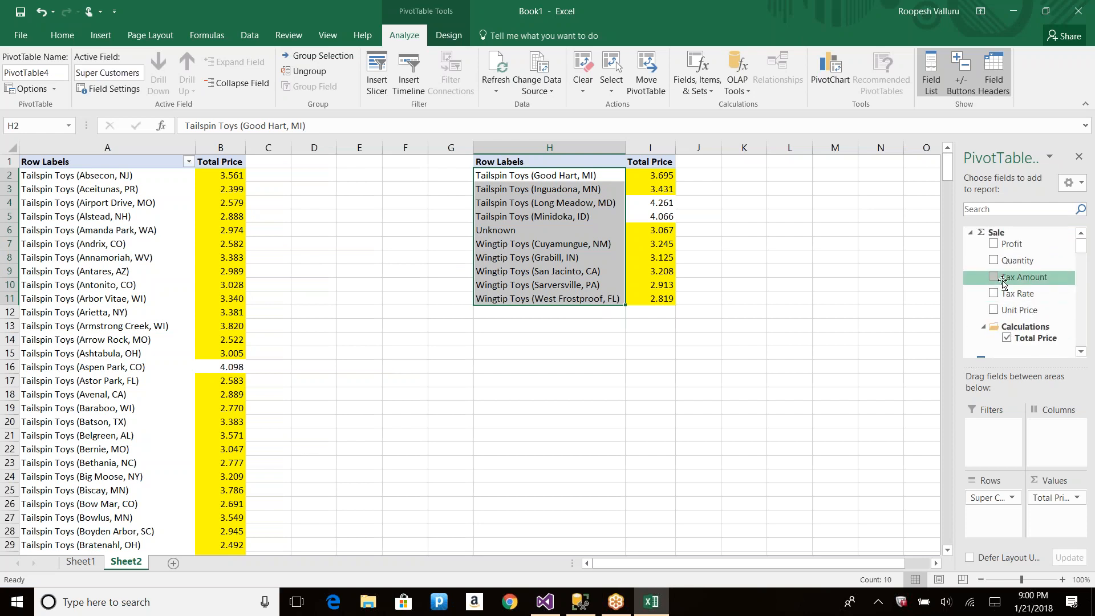
left_click(994, 244)
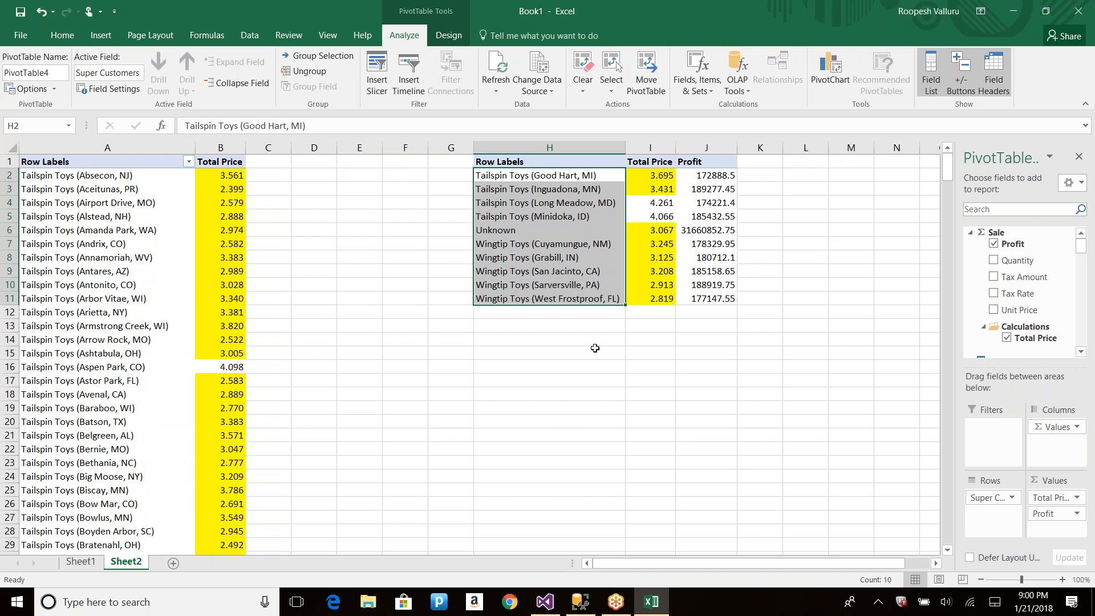
left_click(643, 16)
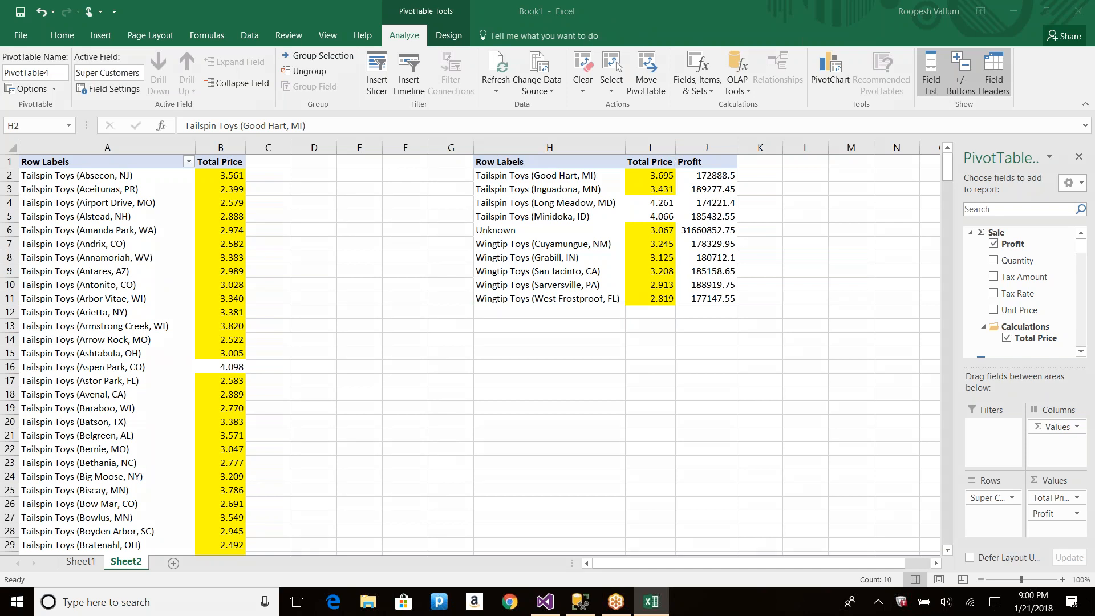
left_click(407, 360)
mouse_move(407, 361)
left_mouse_down()
mouse_move(630, 500)
mouse_move(401, 364)
mouse_move(489, 383)
left_mouse_up()
left_click_drag(427, 409, 496, 399)
left_click_drag(429, 426, 513, 425)
mouse_move(423, 469)
left_mouse_down()
mouse_move(529, 447)
mouse_move(519, 466)
left_mouse_up()
mouse_move(460, 298)
left_mouse_down()
mouse_move(483, 306)
mouse_move(500, 335)
mouse_move(532, 280)
mouse_move(539, 325)
mouse_move(566, 304)
left_mouse_up()
mouse_move(393, 362)
left_mouse_down()
mouse_move(353, 426)
mouse_move(431, 526)
left_mouse_up()
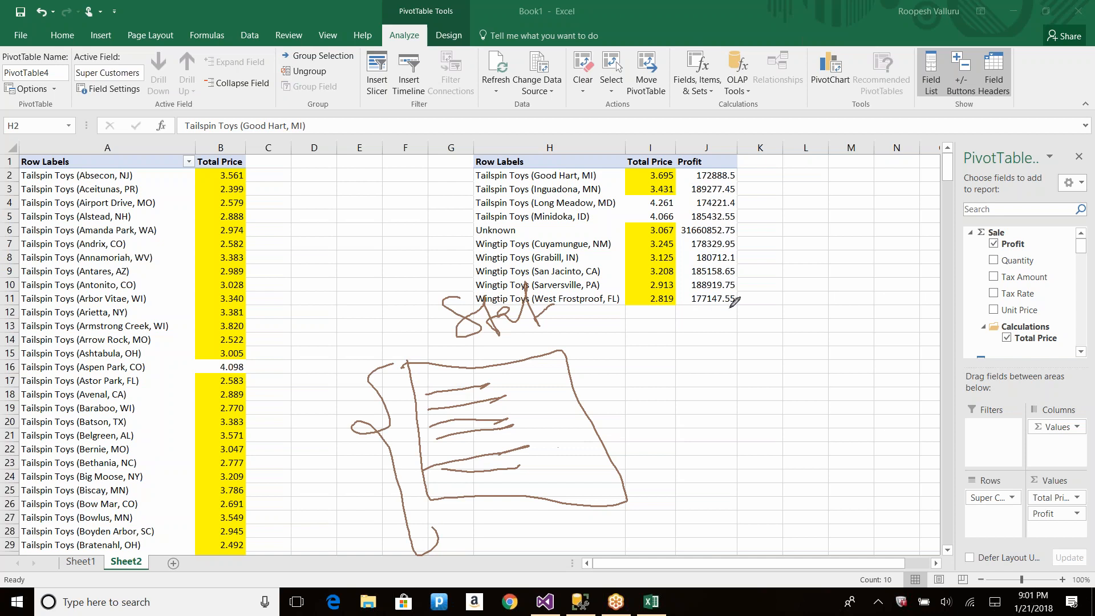
left_click_drag(810, 226, 853, 213)
mouse_move(798, 238)
left_mouse_down()
mouse_move(833, 243)
mouse_move(805, 215)
mouse_move(619, 392)
mouse_move(645, 399)
left_mouse_up()
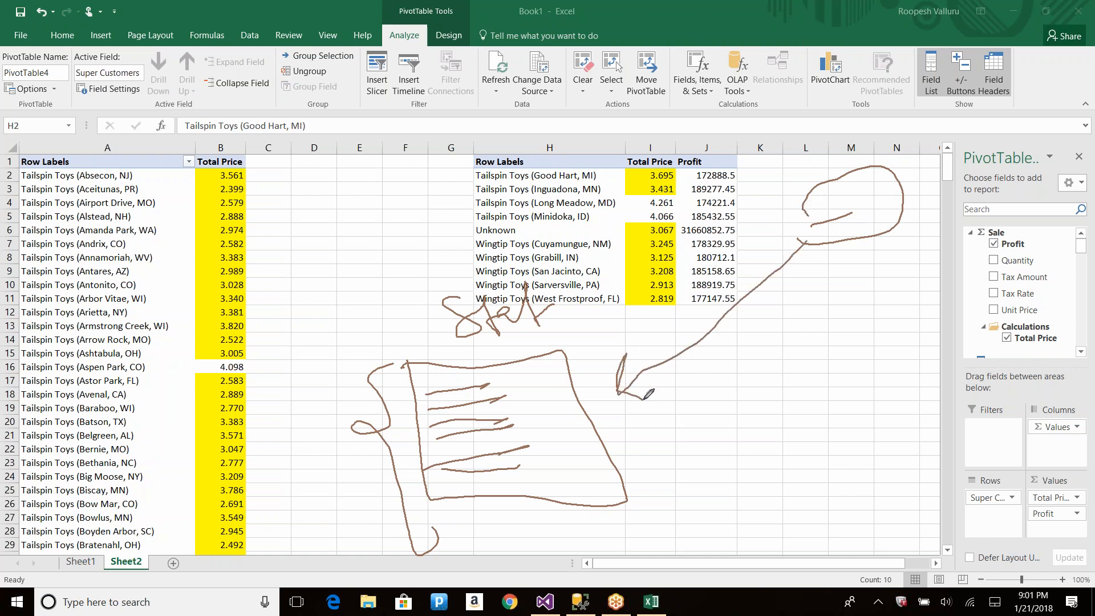
left_click_drag(466, 346, 554, 326)
key("alt+Tab")
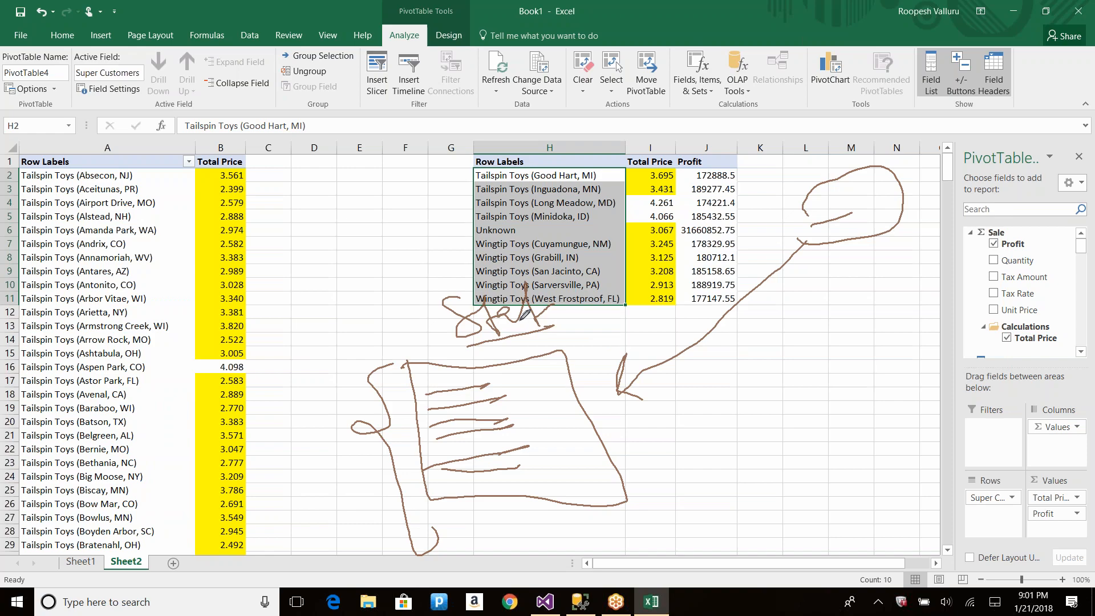
Switch to Visual Studio, clear the screen annotations and set the Super Customers named set's type to Dynamic.
key("alt+Tab")
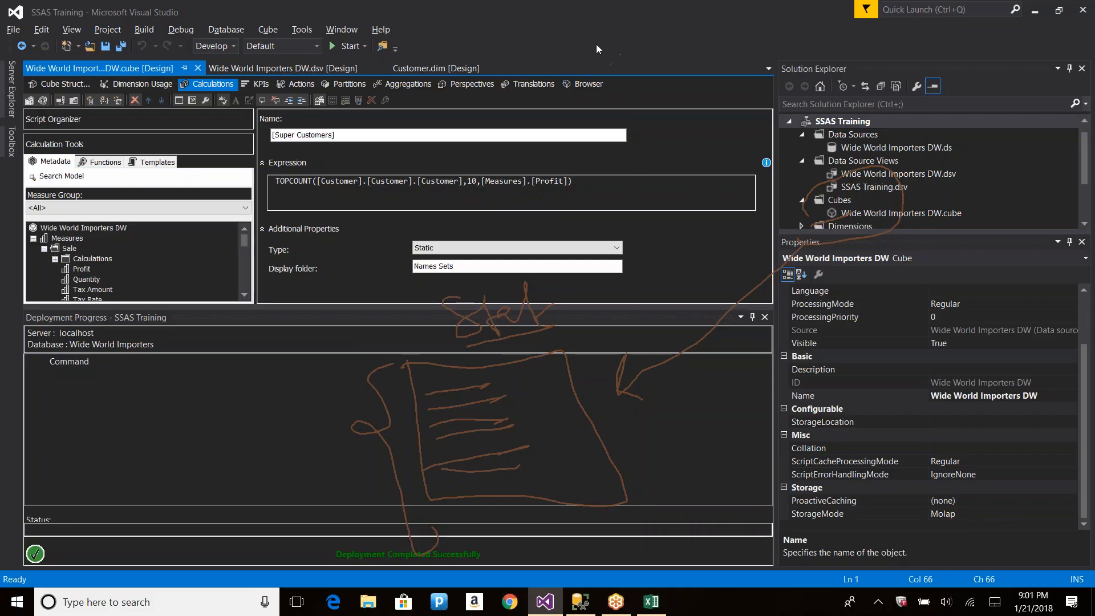
key("Escape")
left_click(473, 248)
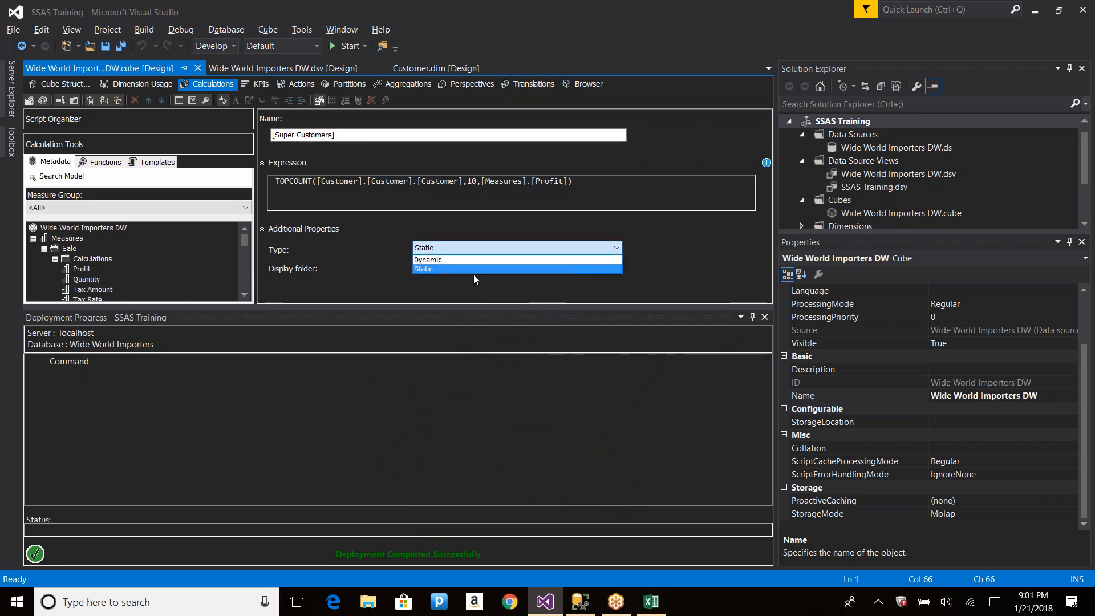
left_click(463, 260)
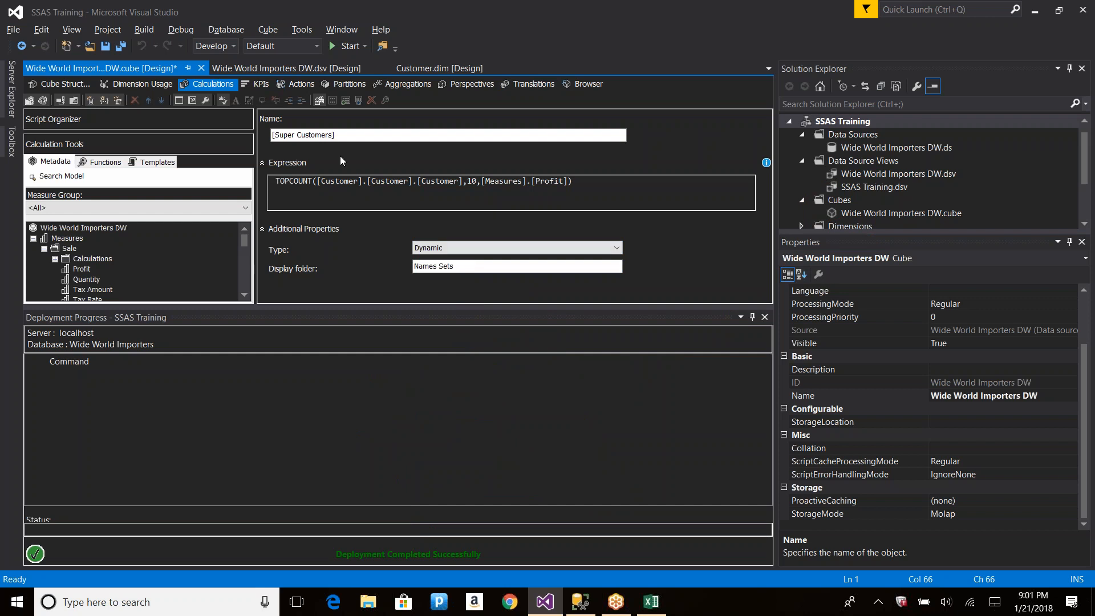
left_click_drag(335, 136, 220, 114)
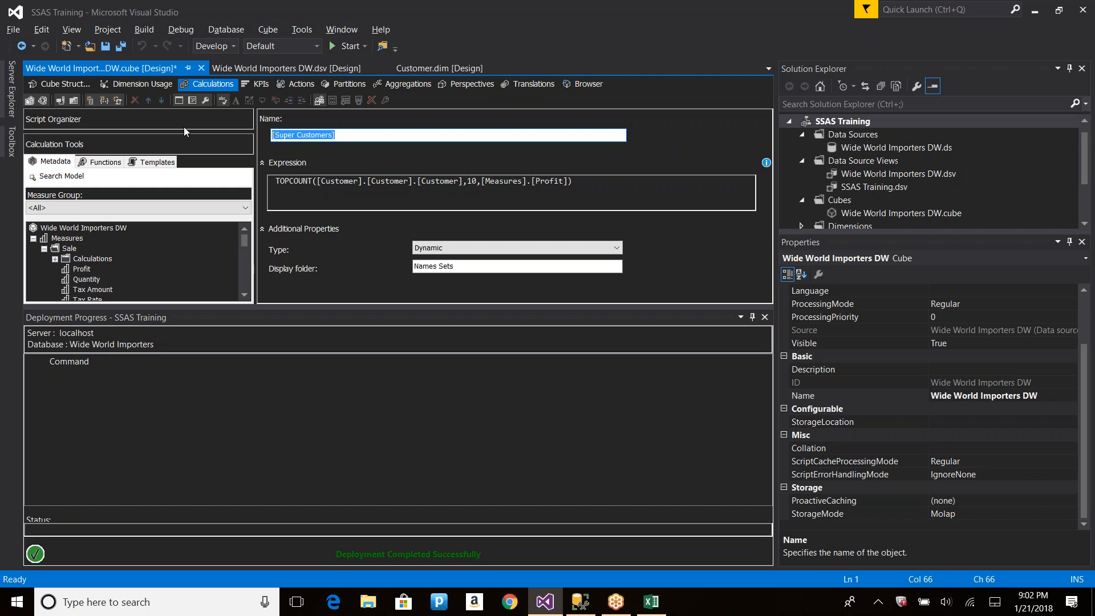
key("Tab")
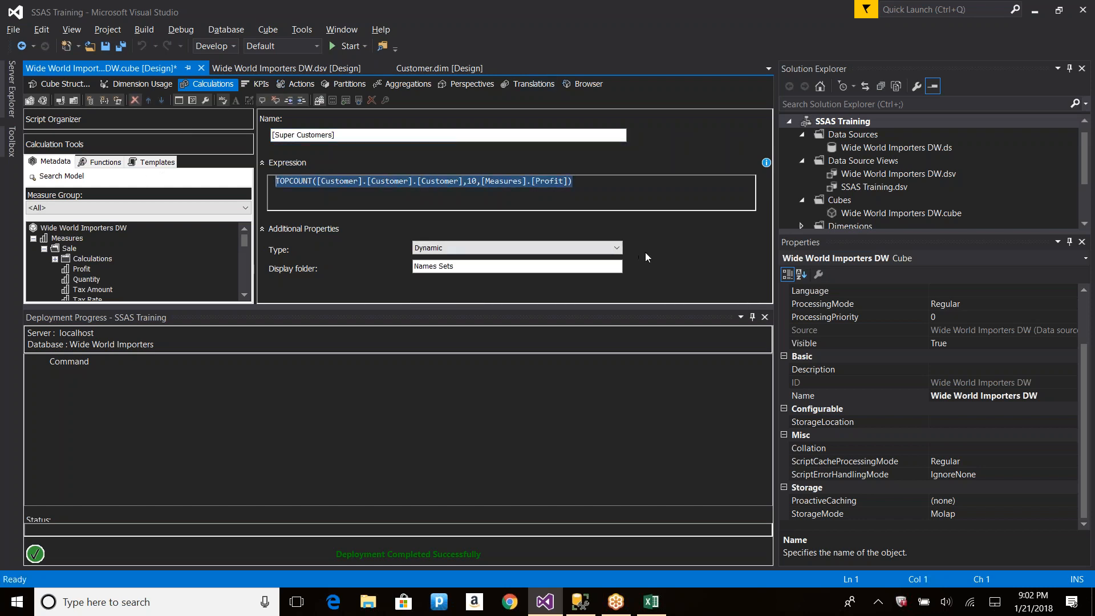
key("shift+Tab")
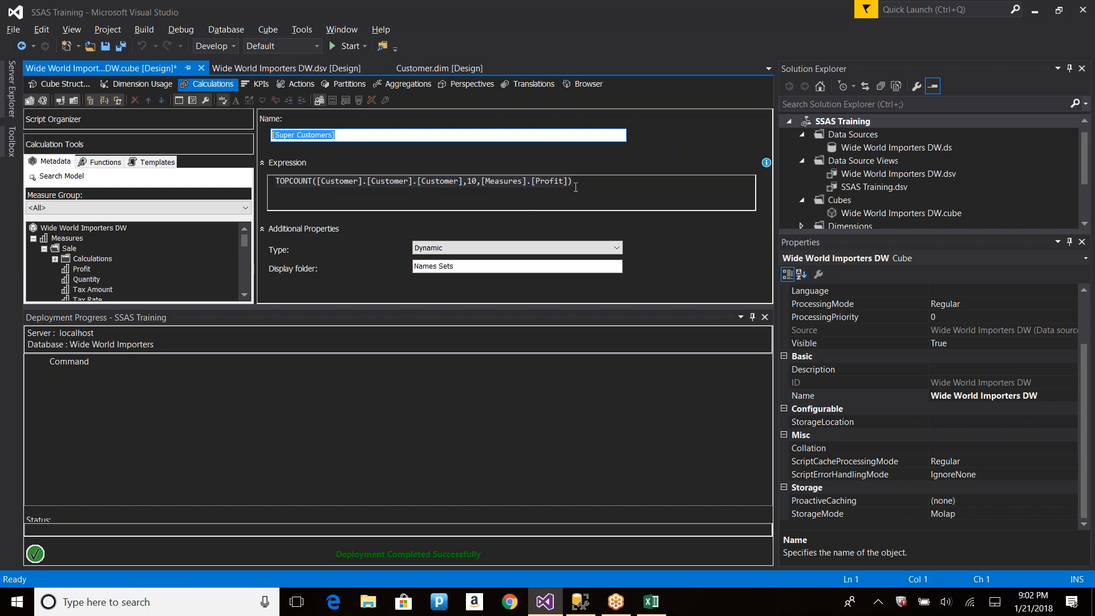
left_click_drag(573, 181, 268, 181)
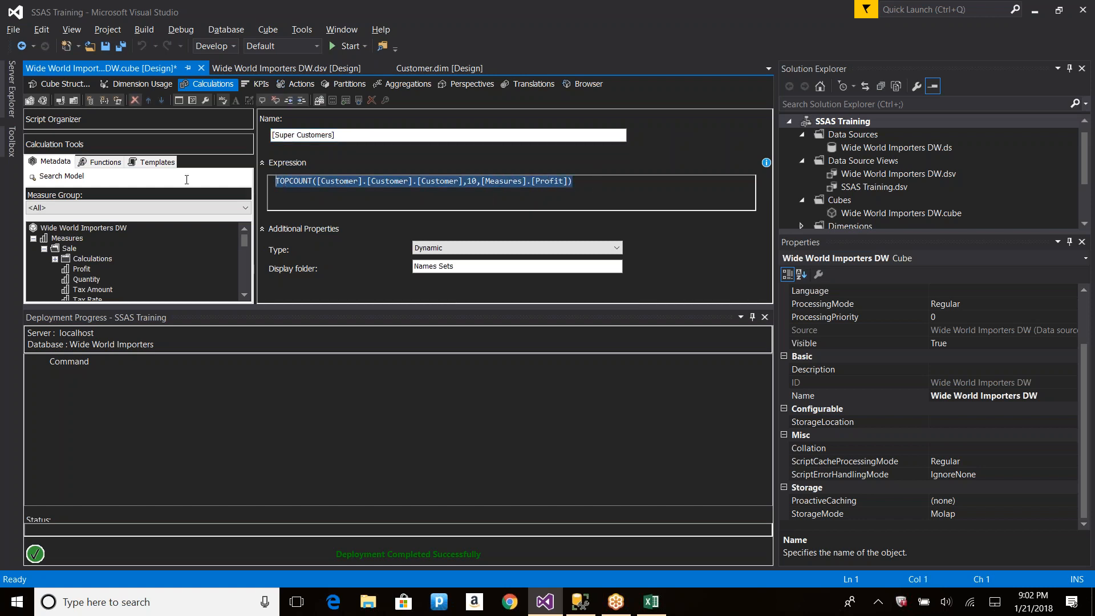
Expand the TOPCOUNT expression's set to a tuple of [Customer].[Customer].[Customer] and [Customer].[Buying Group].[Buying Group], and save the cube.
double_click(427, 180)
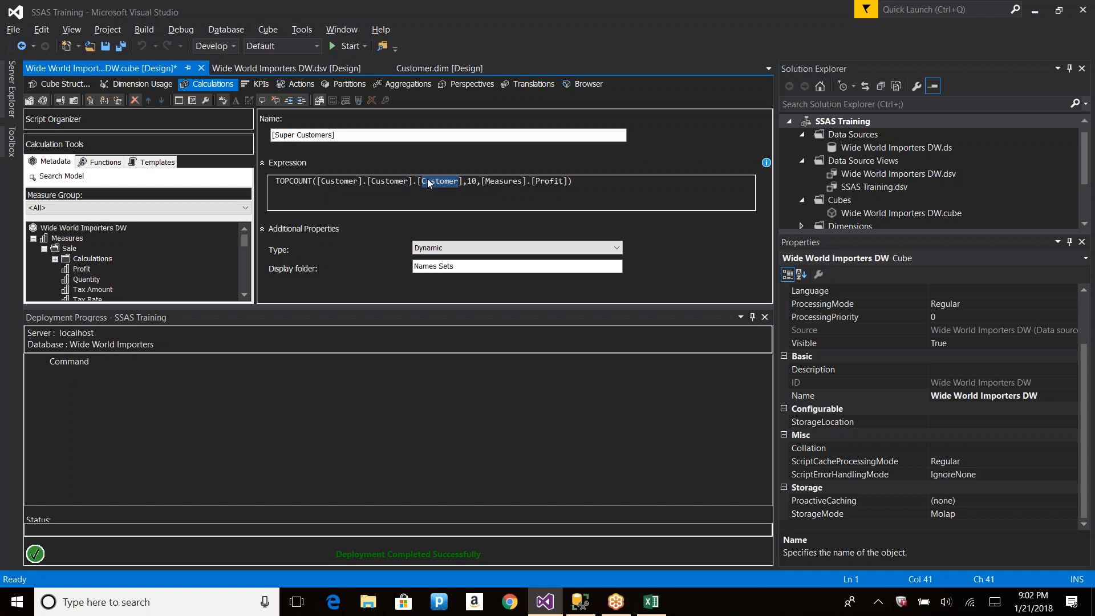
left_click(592, 185)
left_click(765, 316)
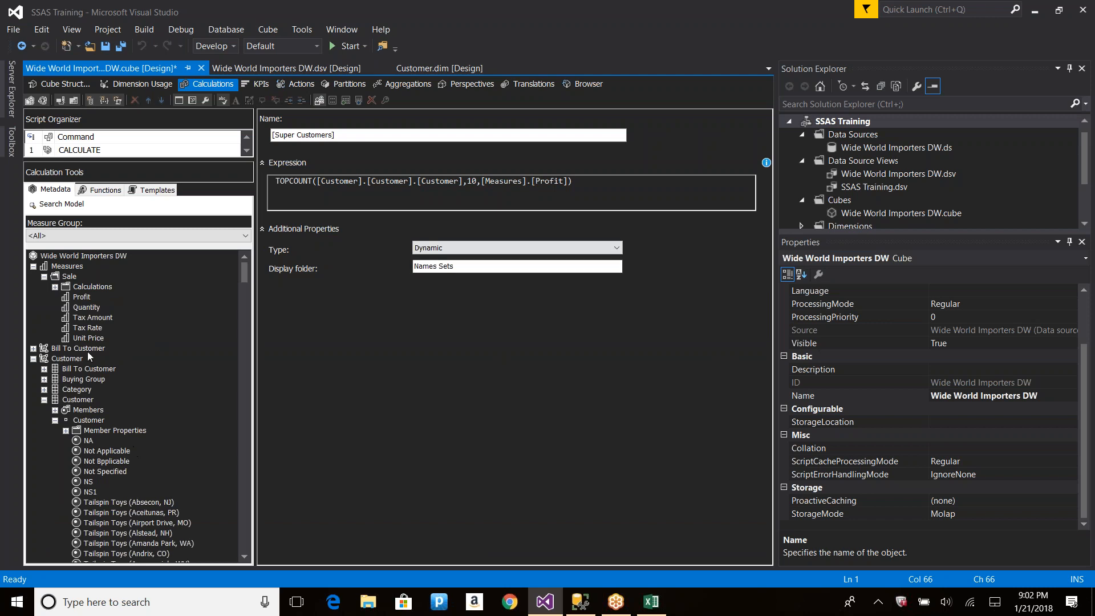
left_click(44, 379)
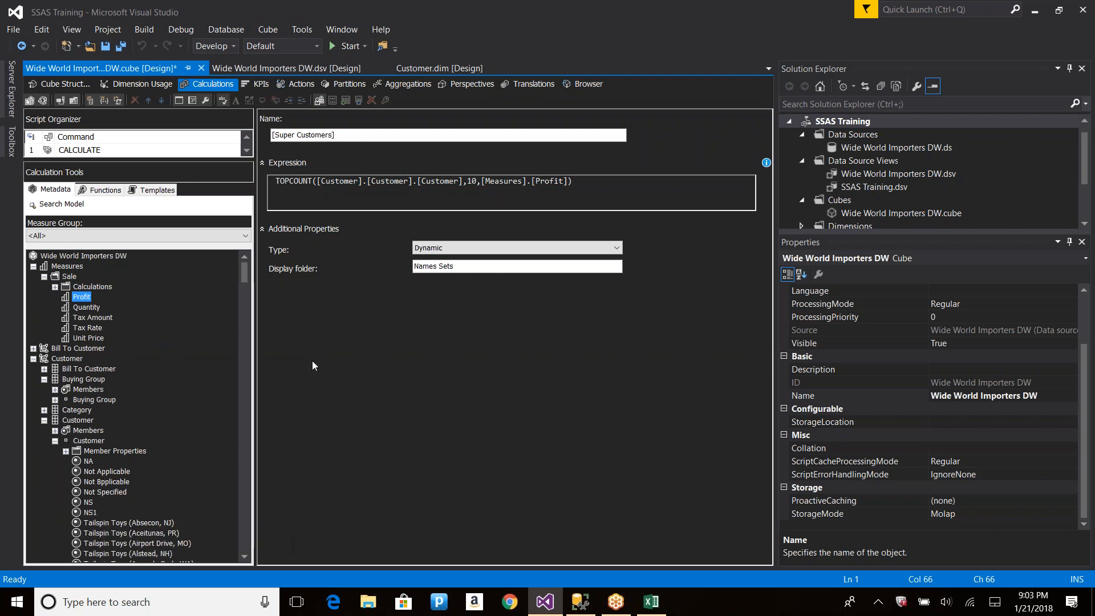
left_click(319, 181)
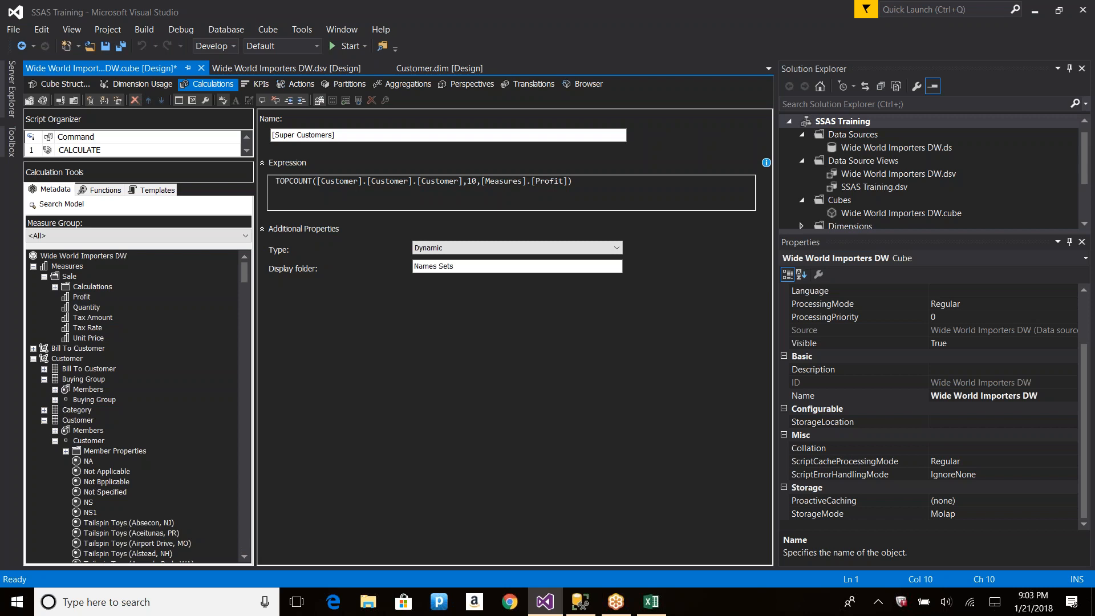
type("(")
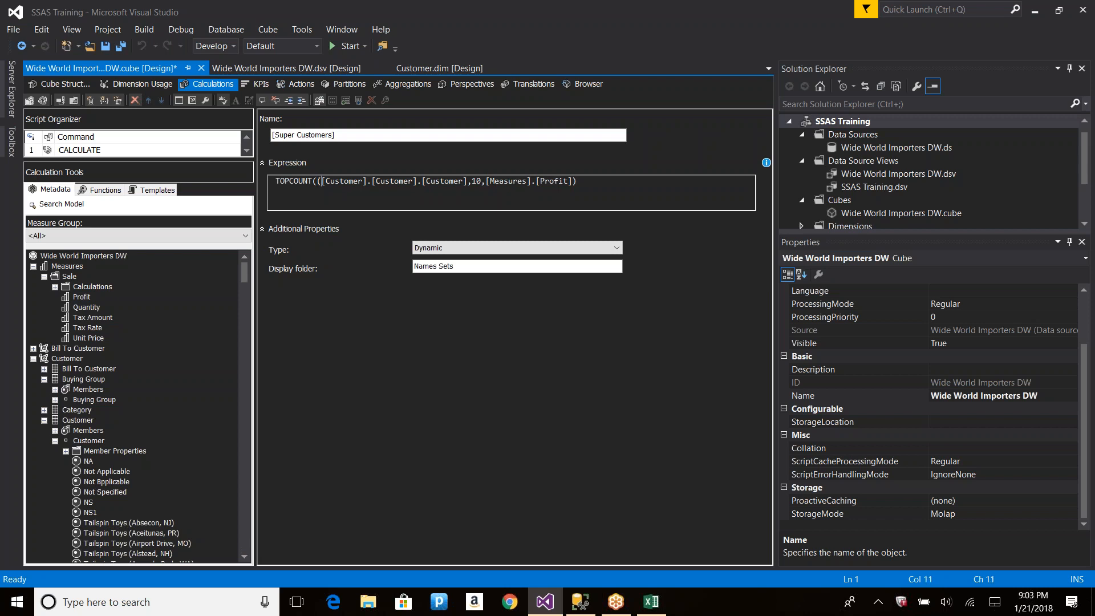
left_click(467, 180)
type(",)")
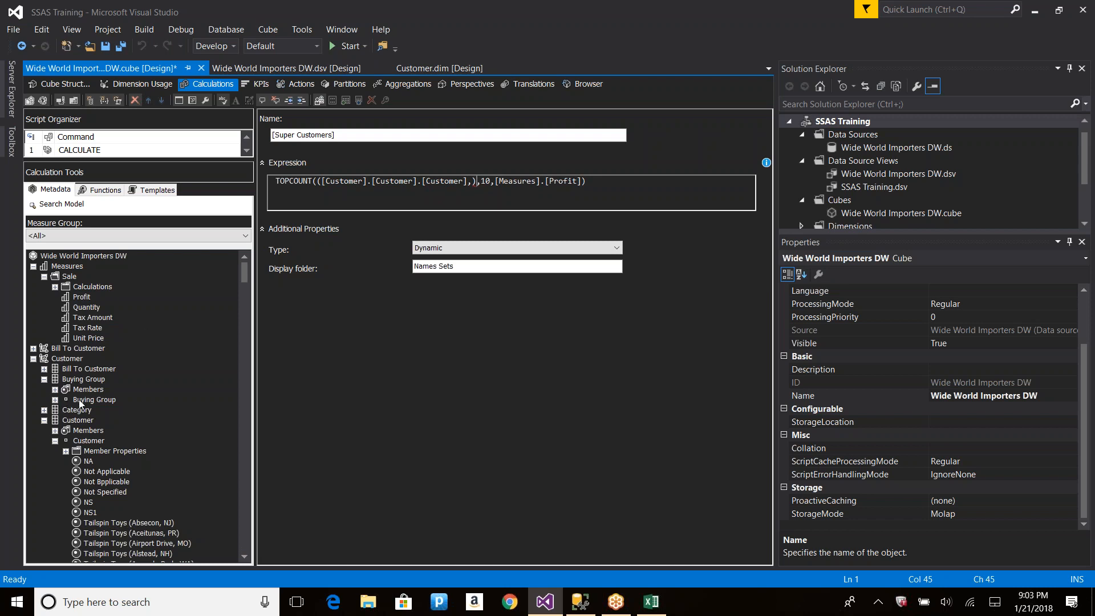
left_click(55, 400)
left_click(94, 401)
left_click_drag(95, 405, 482, 189)
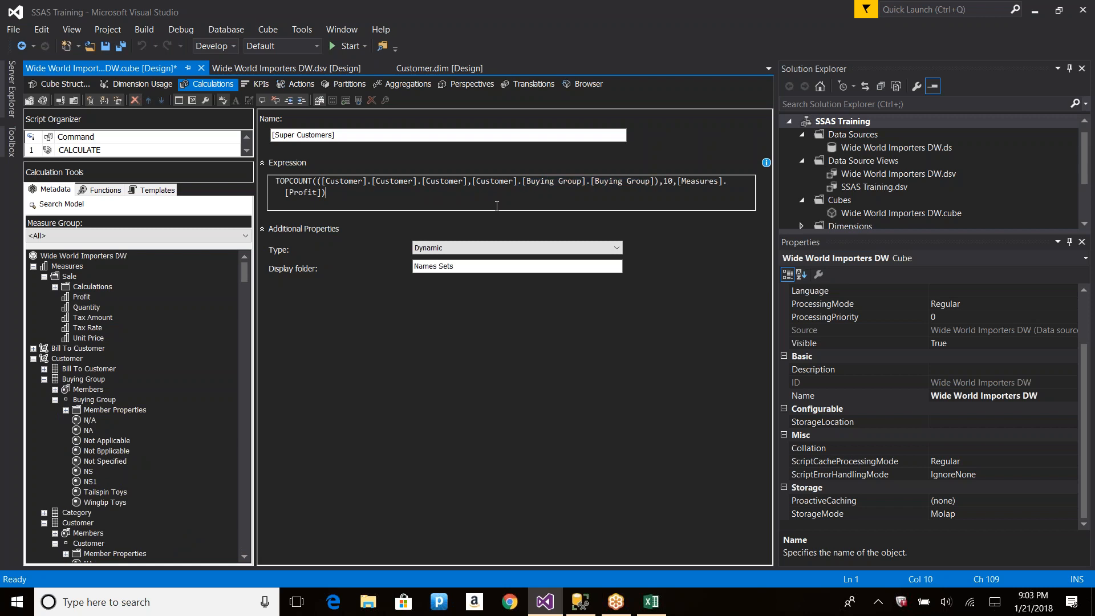
key("ctrl+s")
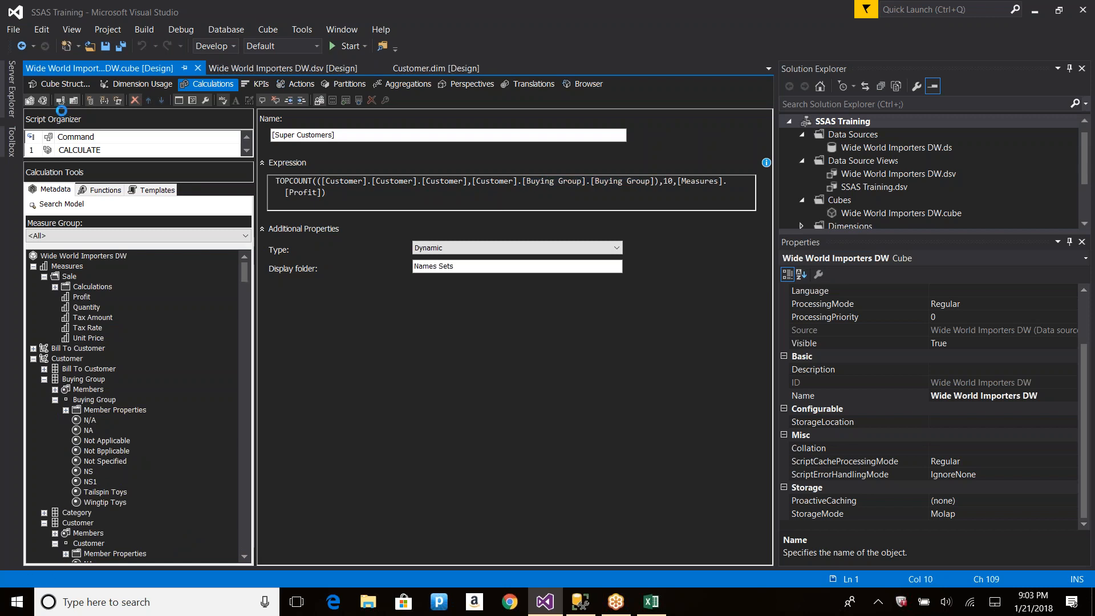
Build and deploy the project, run full processing of the Wide World Importers DW cube, and close the processing dialogs.
left_click(44, 100)
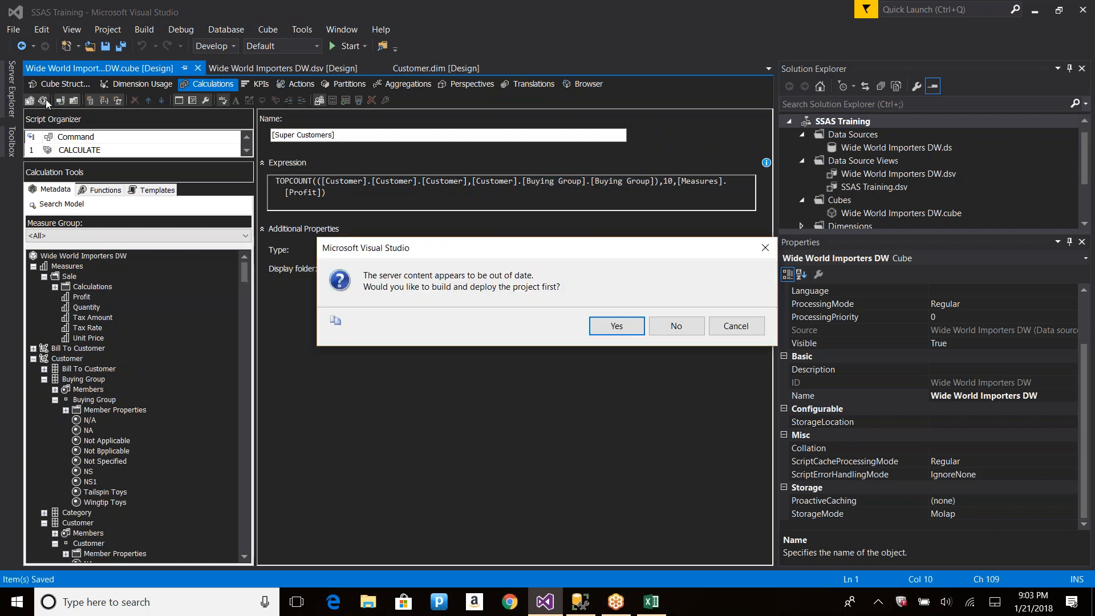
key("Return")
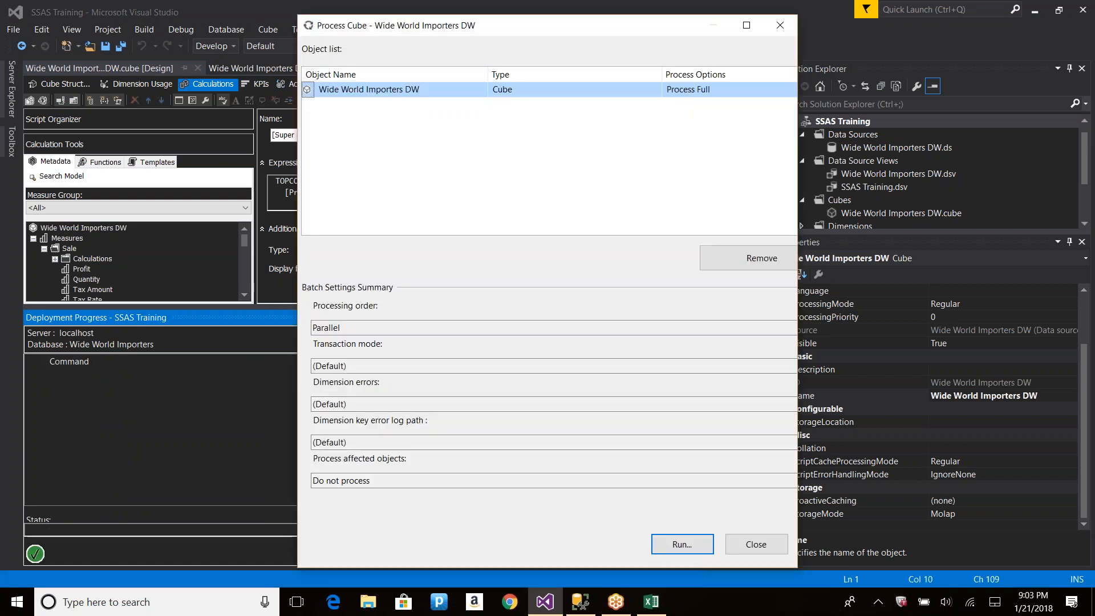
key("Return")
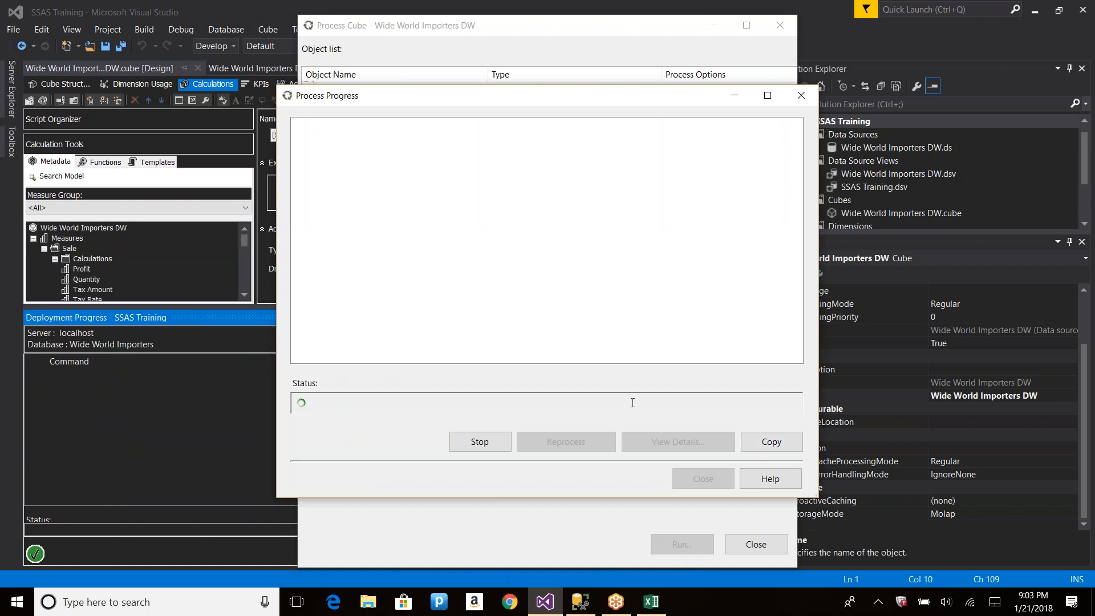
left_click(697, 481)
left_click(756, 543)
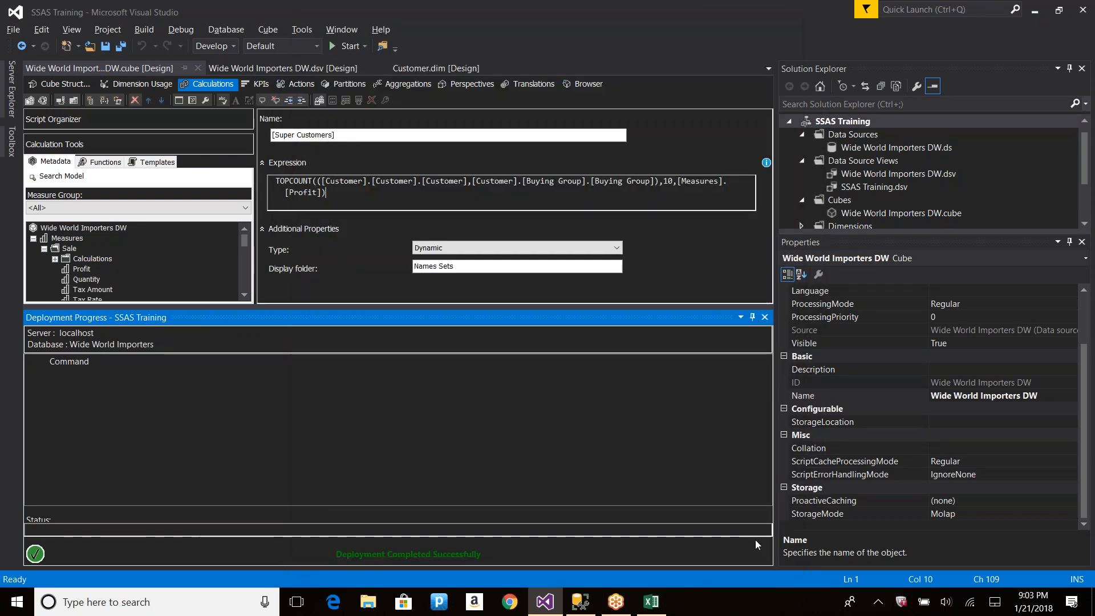
Switch to Excel, refresh the Super Customers PivotTable and select all its buying group row labels.
key("alt+Tab")
left_click(535, 236)
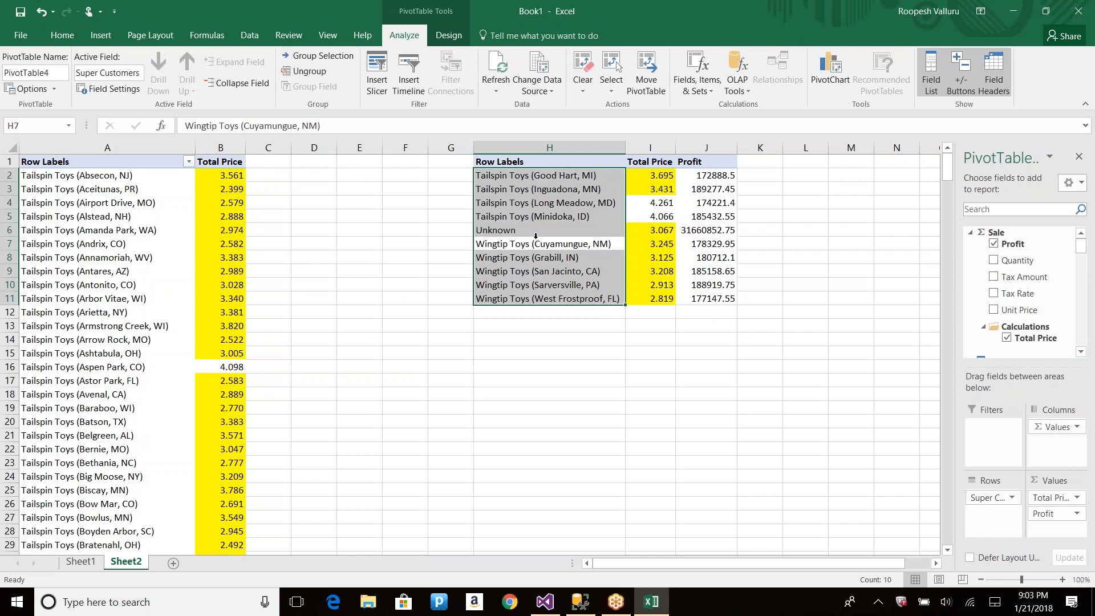
left_click(496, 63)
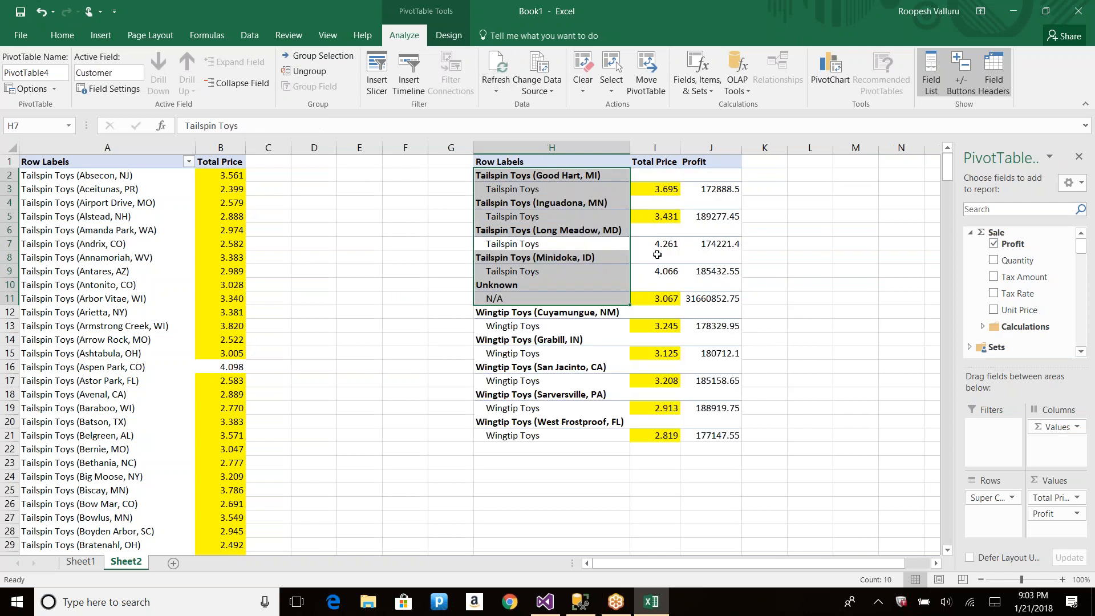
left_click(516, 188)
left_click(479, 176)
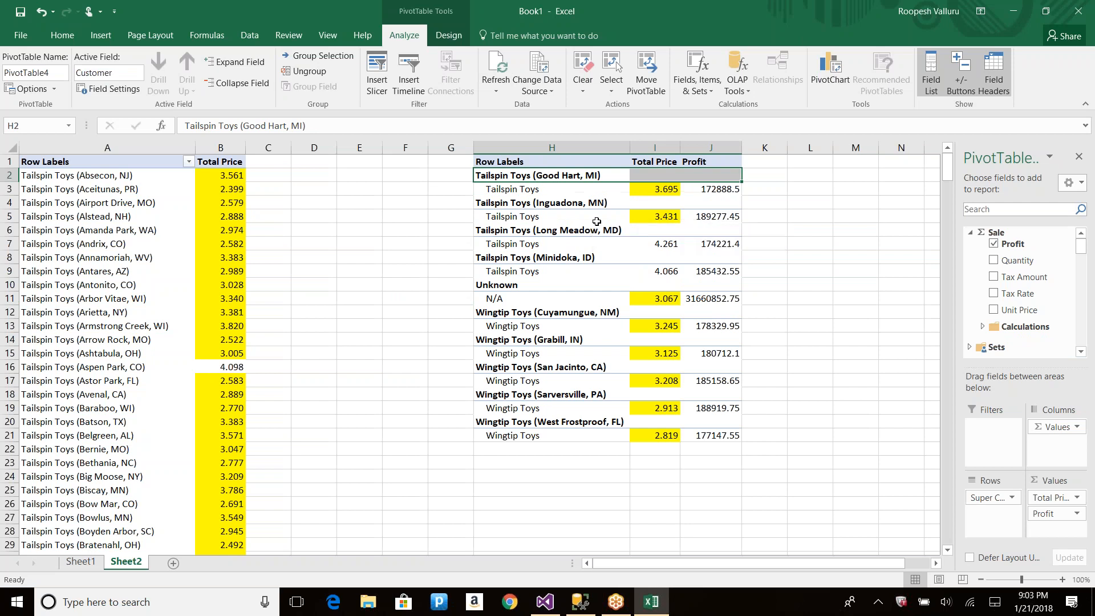
key("alt")
left_click(547, 187)
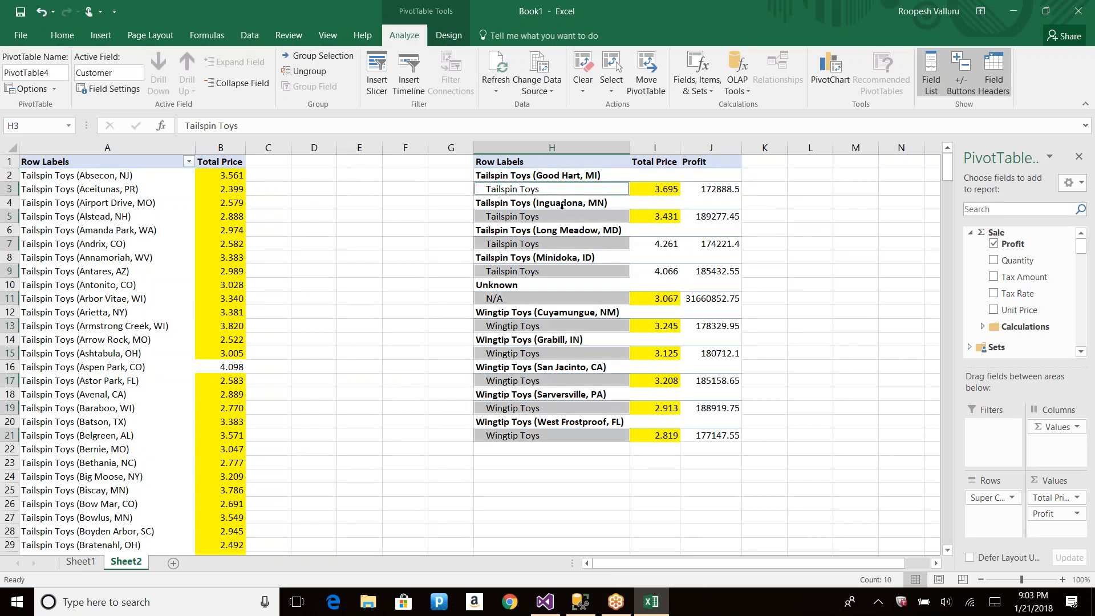
Compare the Customer and Buying Group tuple in Visual Studio's set expression with the PivotTable rows in Excel, ending in Visual Studio.
key("alt+Tab")
left_click_drag(323, 182, 656, 182)
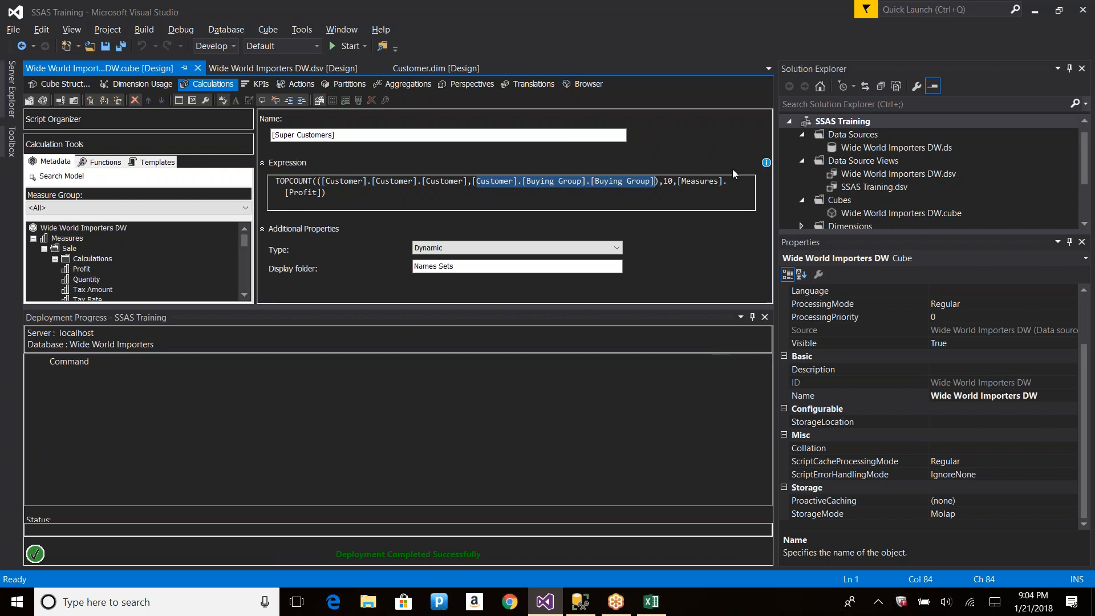
key("alt+Tab")
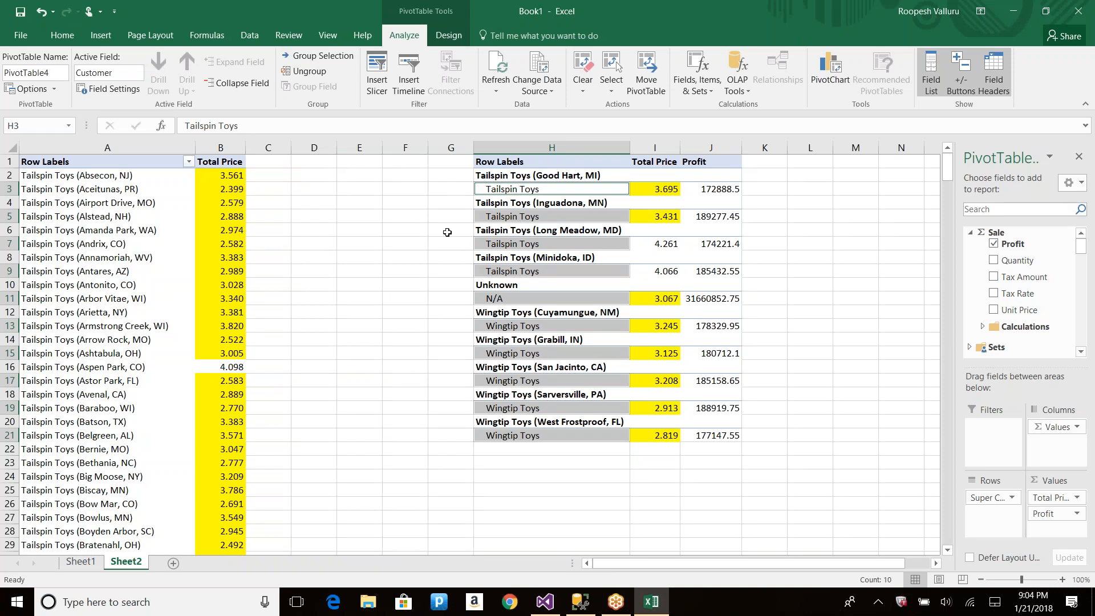
key("alt+Tab")
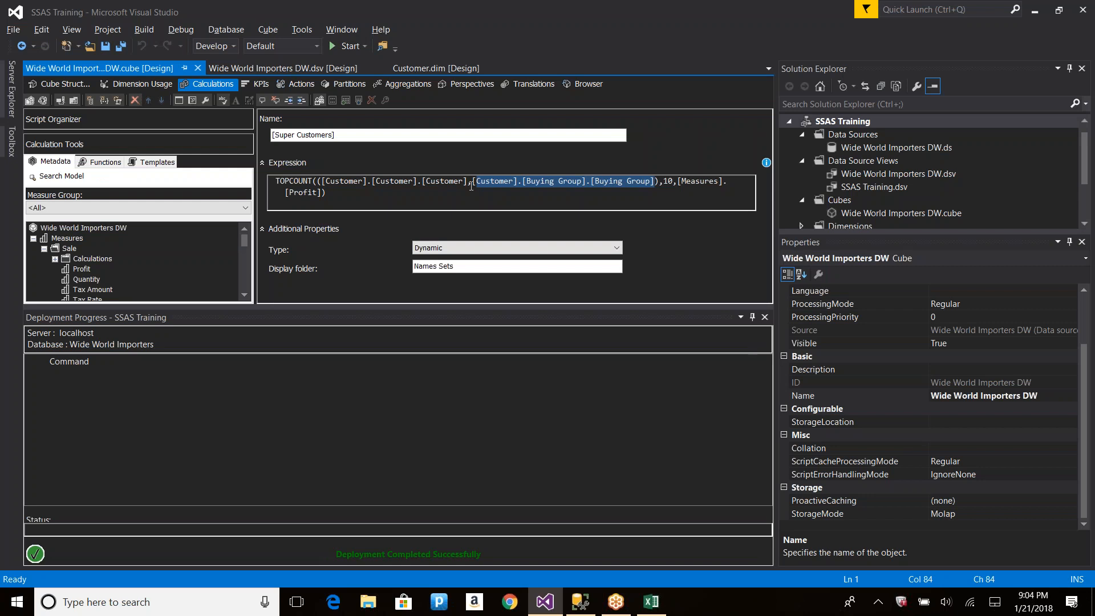
Clear the Super Customers expression and start a braced set with the member [Customer].[Buying Group].&[Not Applicable].
left_click(470, 184)
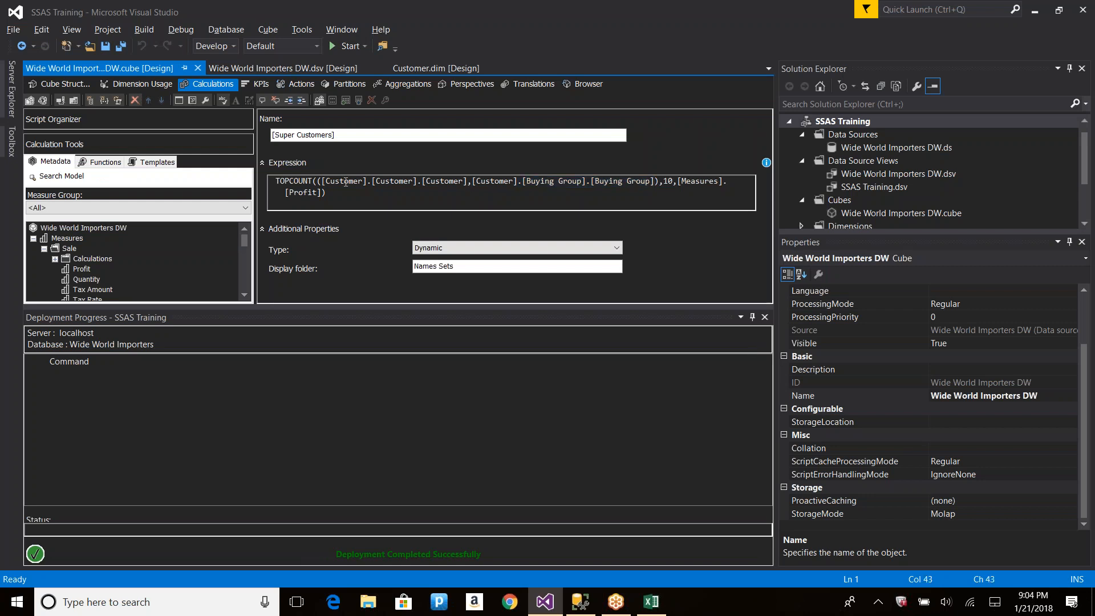
left_click(322, 181)
key("ctrl+a")
key("Delete")
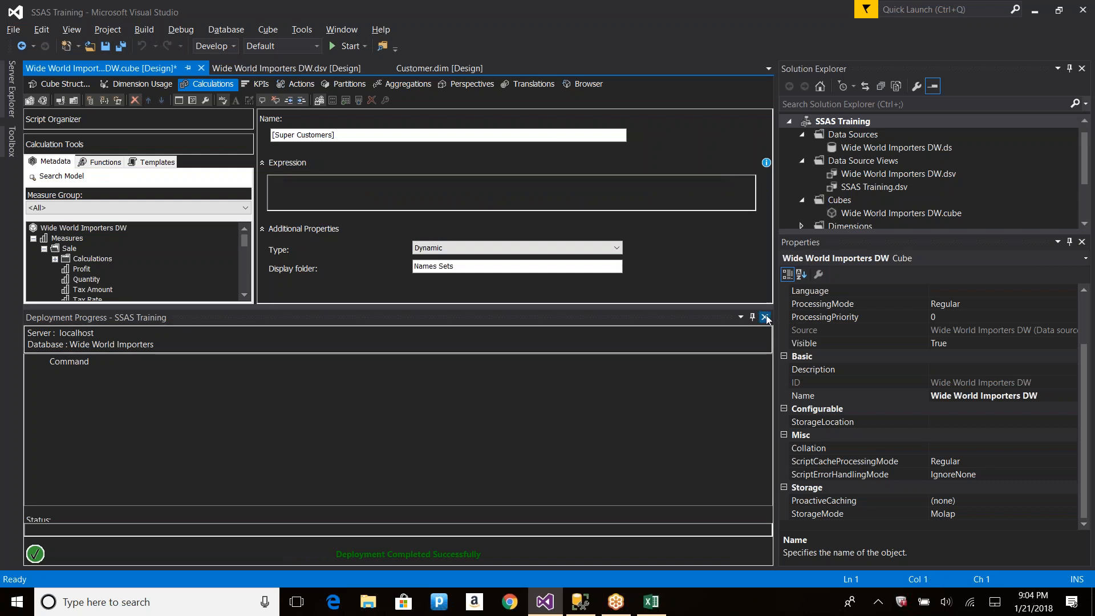
left_click(765, 317)
type("{")
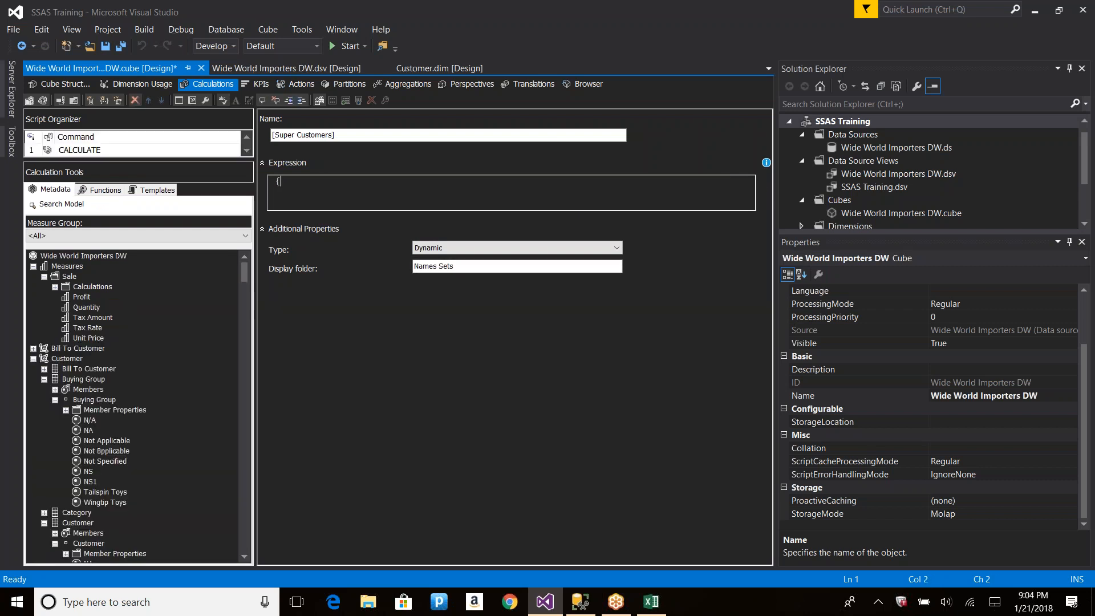
left_click(93, 441)
left_click_drag(94, 443, 280, 183)
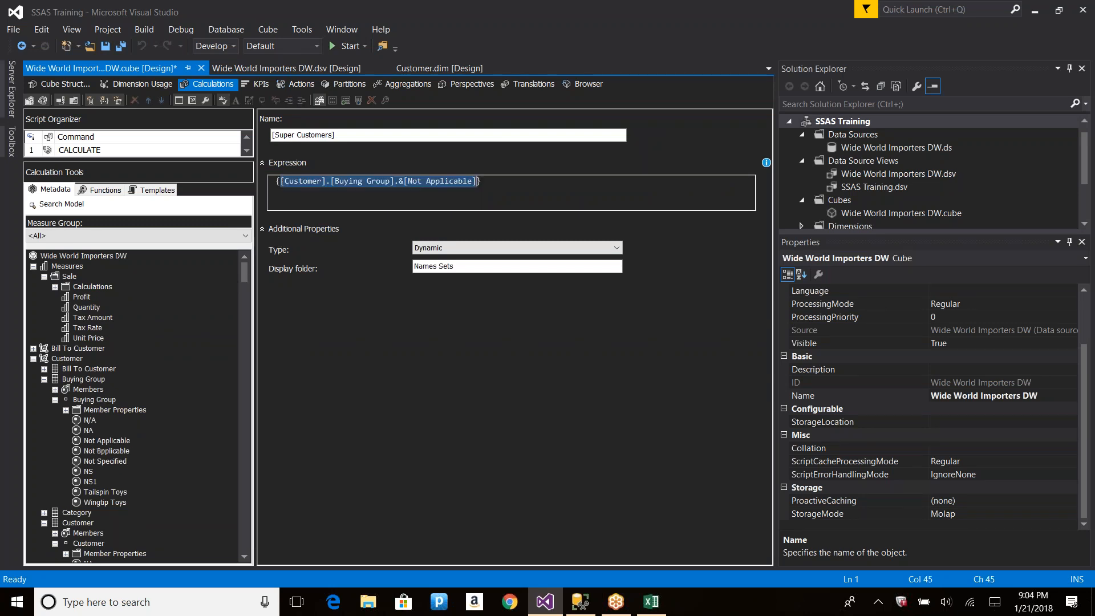
Add [Customer].[Customer].&[NS1] as the second member inside the set's braces and save the cube.
left_click(477, 185)
type(",")
left_click(97, 503)
scroll(90, 509, "down", 3)
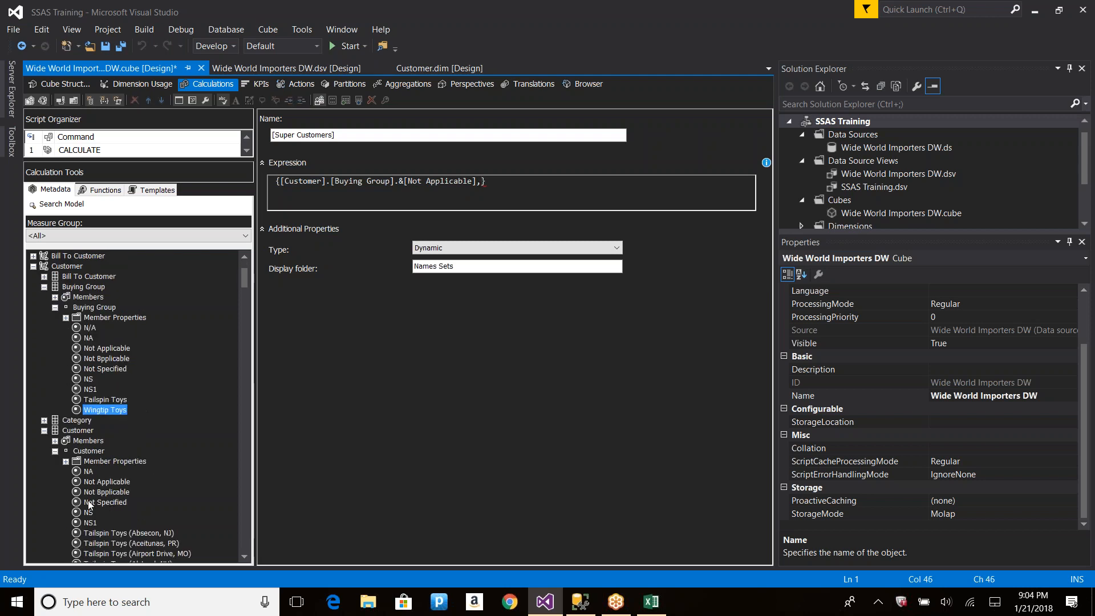
left_click_drag(90, 523, 484, 184)
left_click(485, 183)
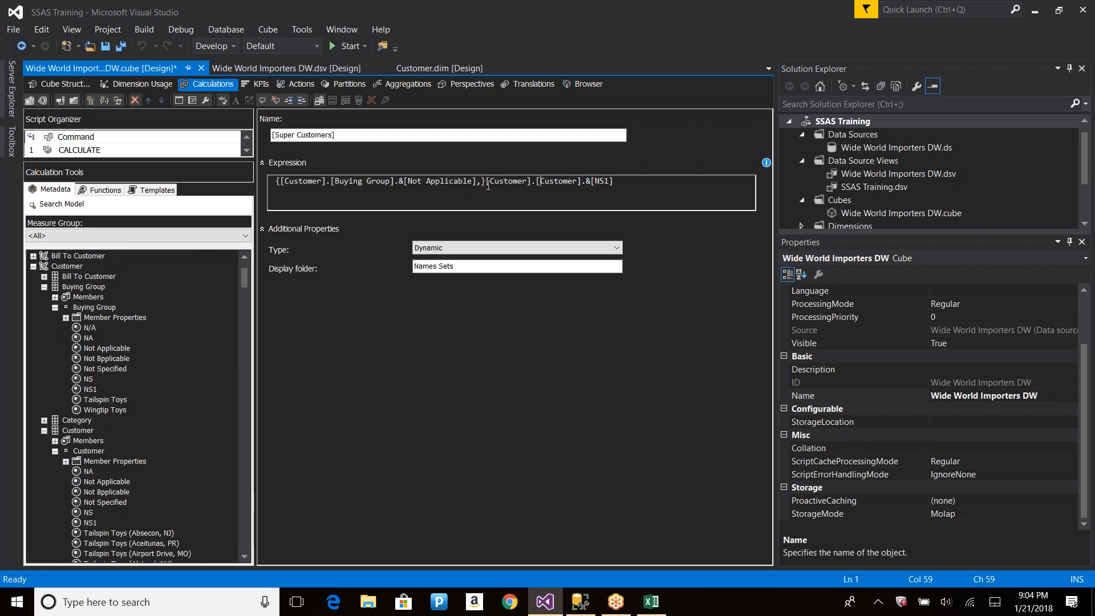
key("BackSpace")
key("End")
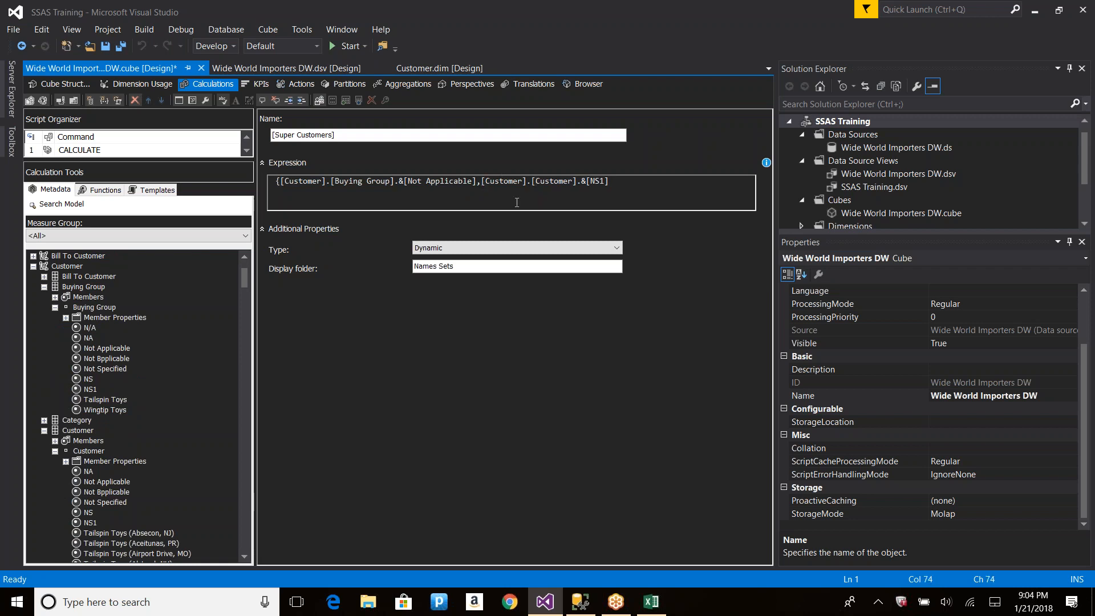
type("}")
key("ctrl+s")
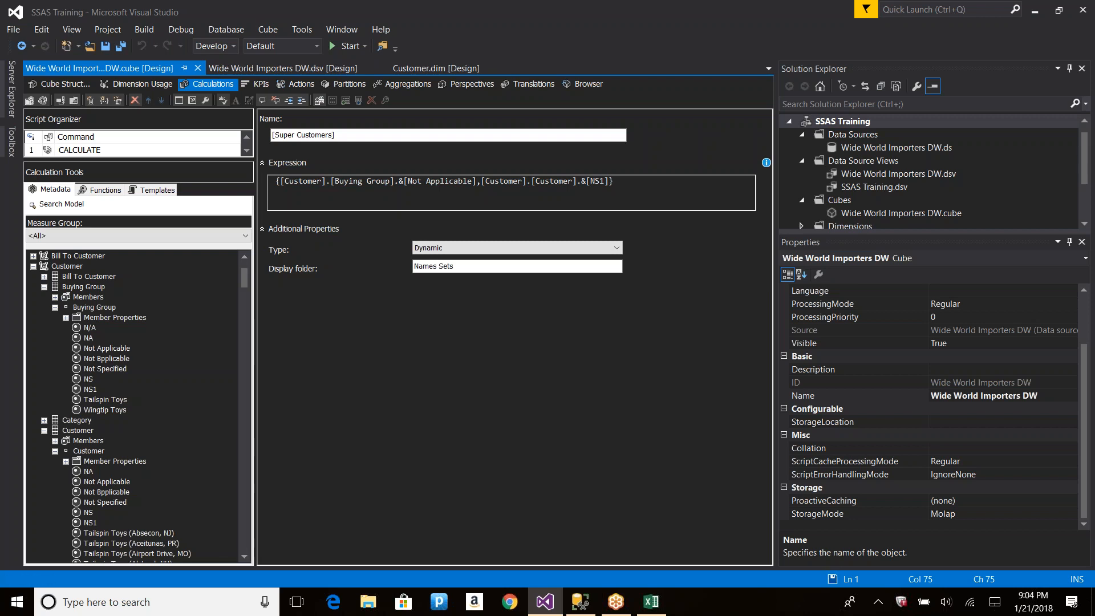
Deploy the changed project, overwriting the server database, and run full processing of the Wide World Importers DW cube.
left_click(42, 101)
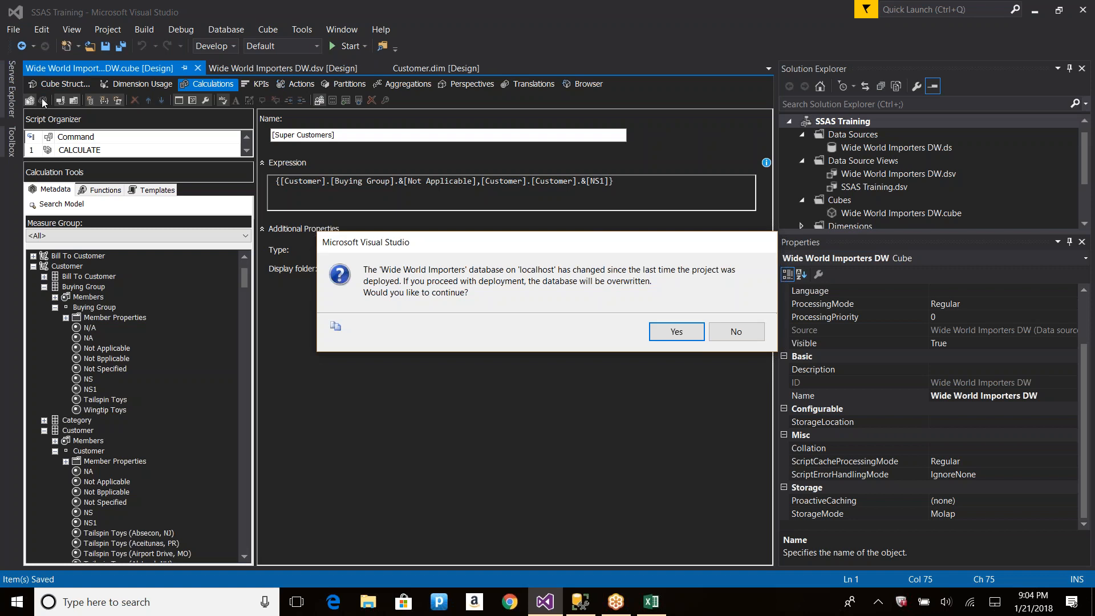
key("Return")
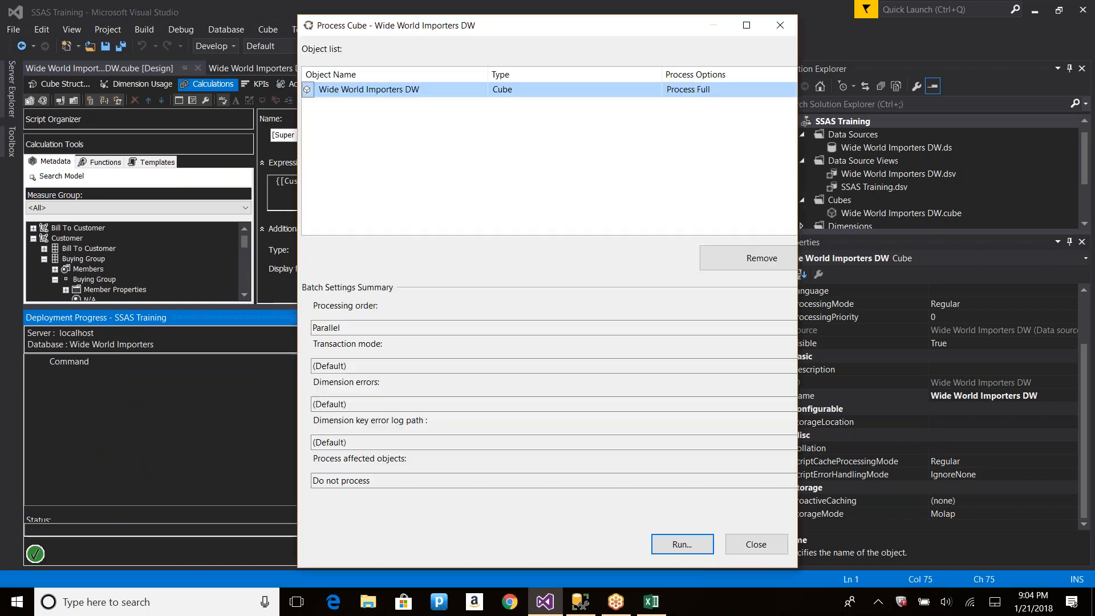
left_click(686, 543)
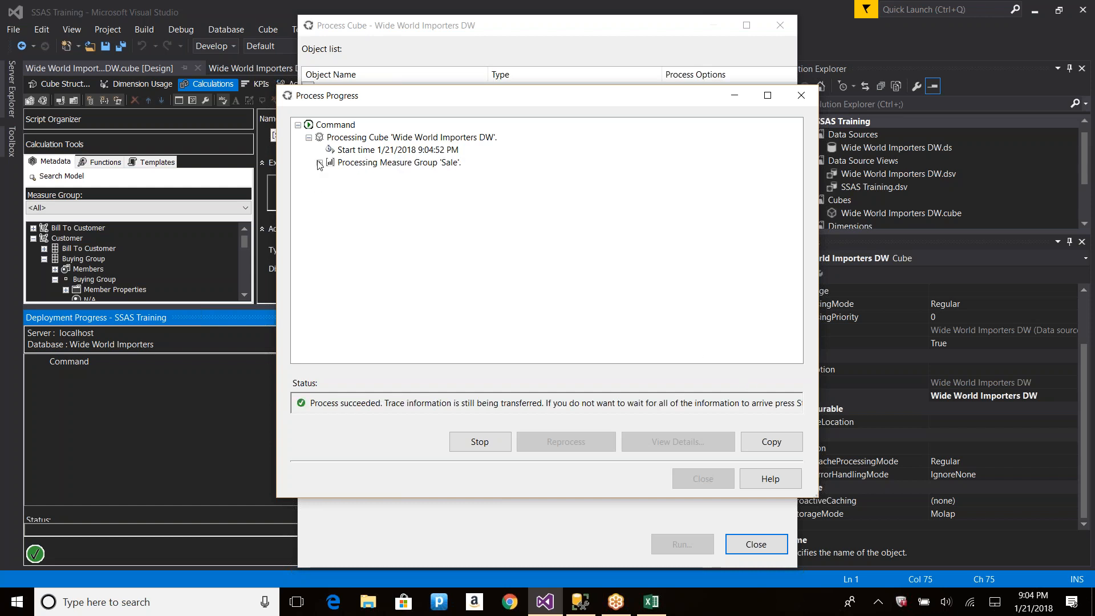
Switch to Excel, try to refresh the Super Customers PivotTable, and select its first customer label with the buying group beneath it.
key("alt+Tab")
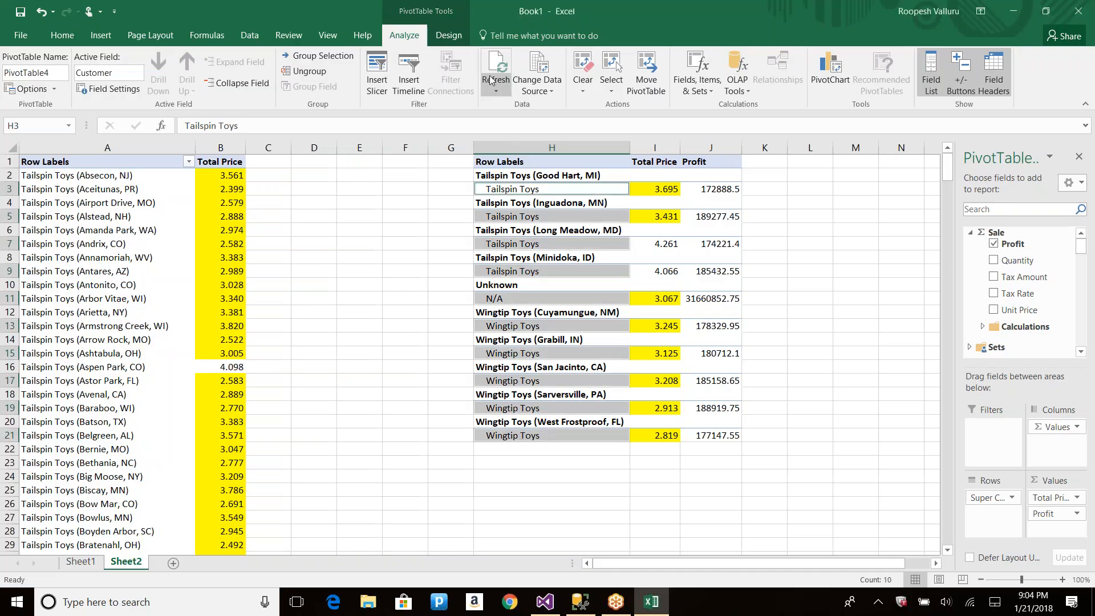
left_click(494, 68)
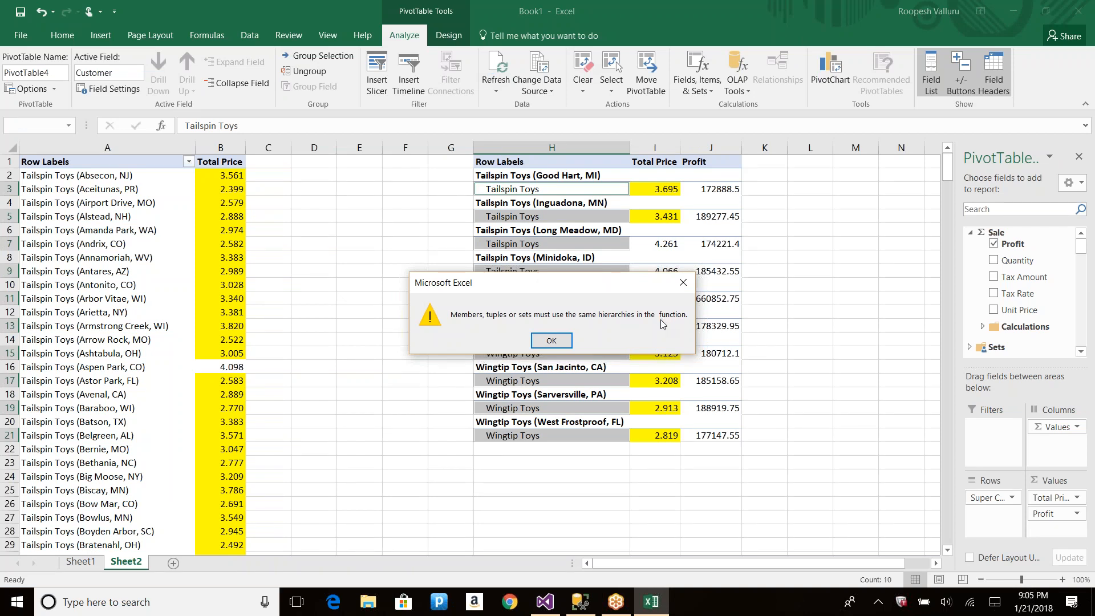
left_click(683, 283)
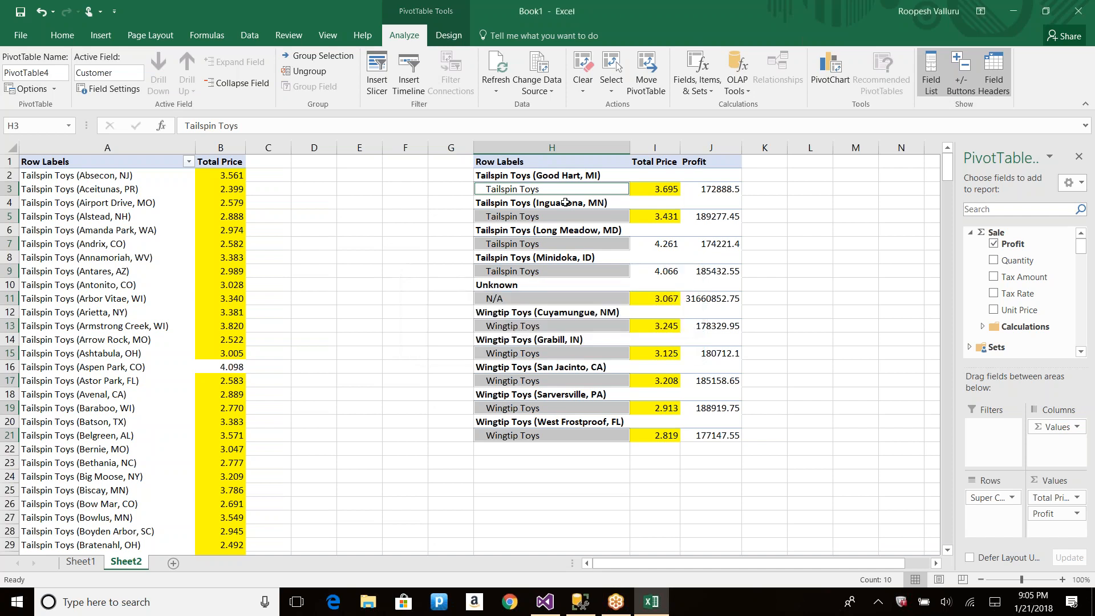
left_click(514, 176)
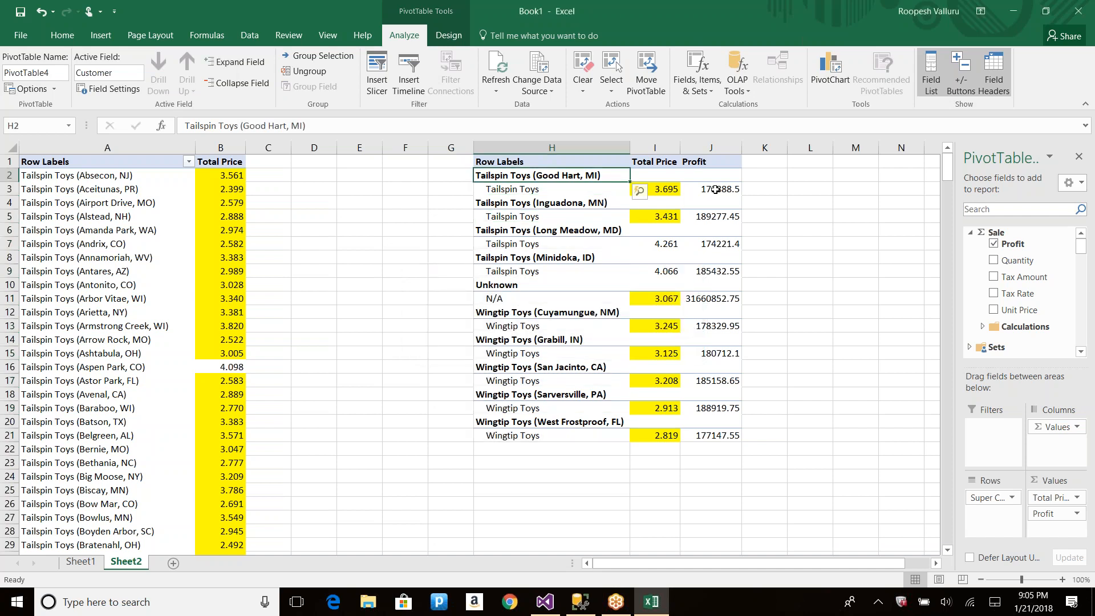
left_click(533, 190)
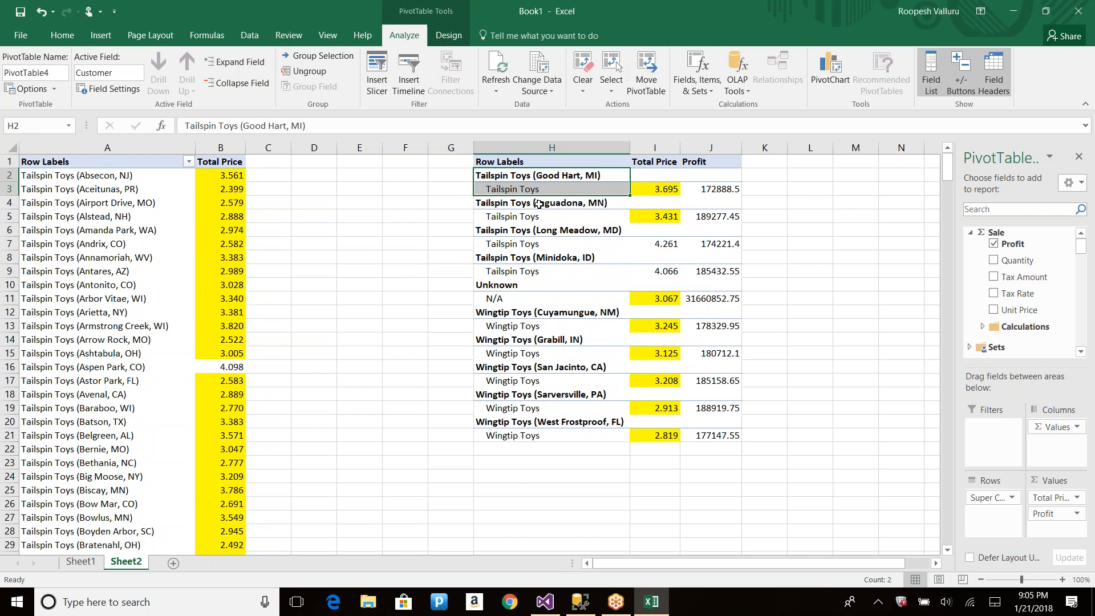
Select the Inguadona, Long Meadow and Minidoka customer labels in turn to examine the buying group beneath each.
left_click(539, 205)
left_click(539, 207)
left_click(530, 232)
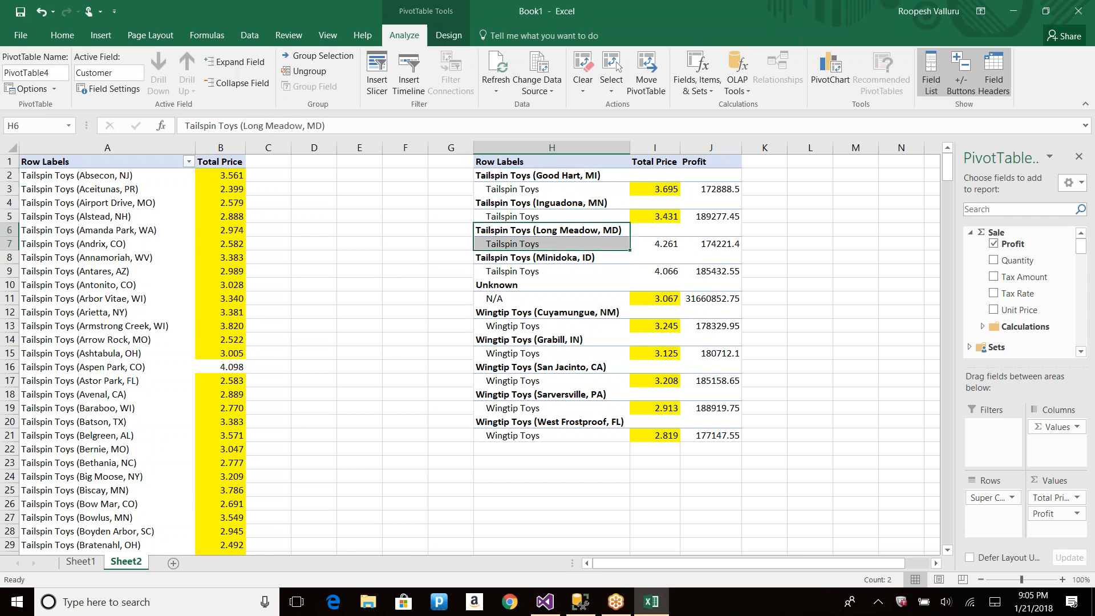
left_click(528, 259)
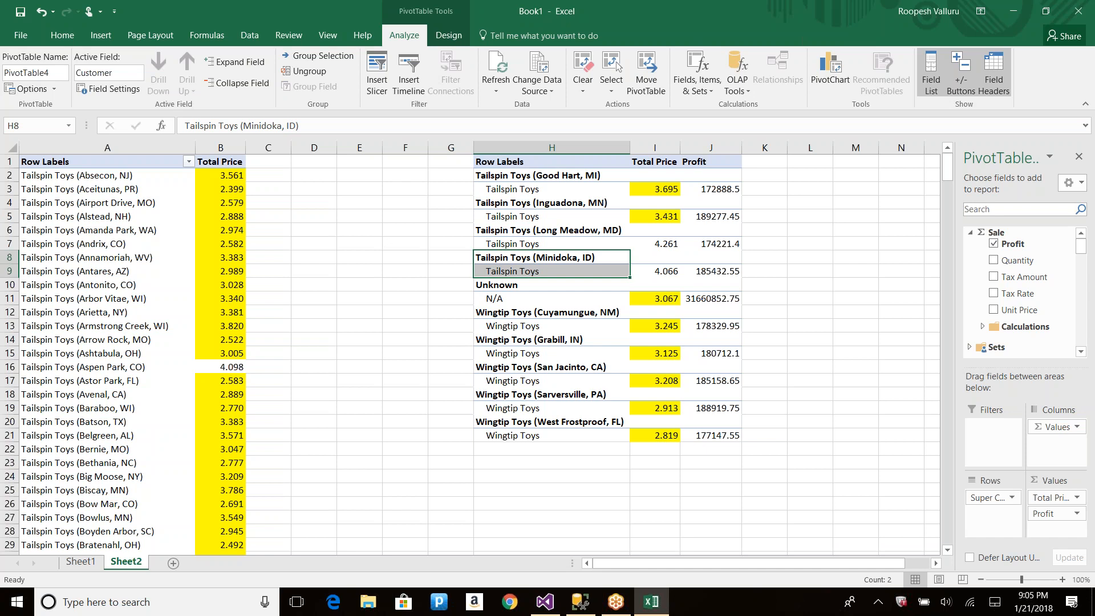
Switch back to Visual Studio and close the process progress window and the Process Cube dialog.
key("alt+Tab")
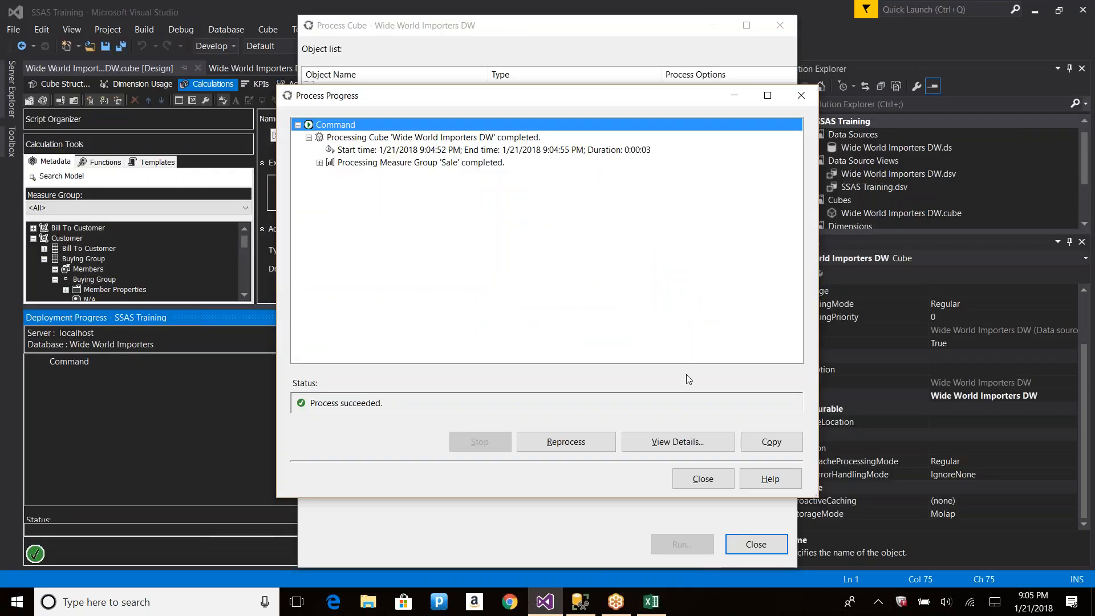
left_click(697, 478)
left_click(754, 542)
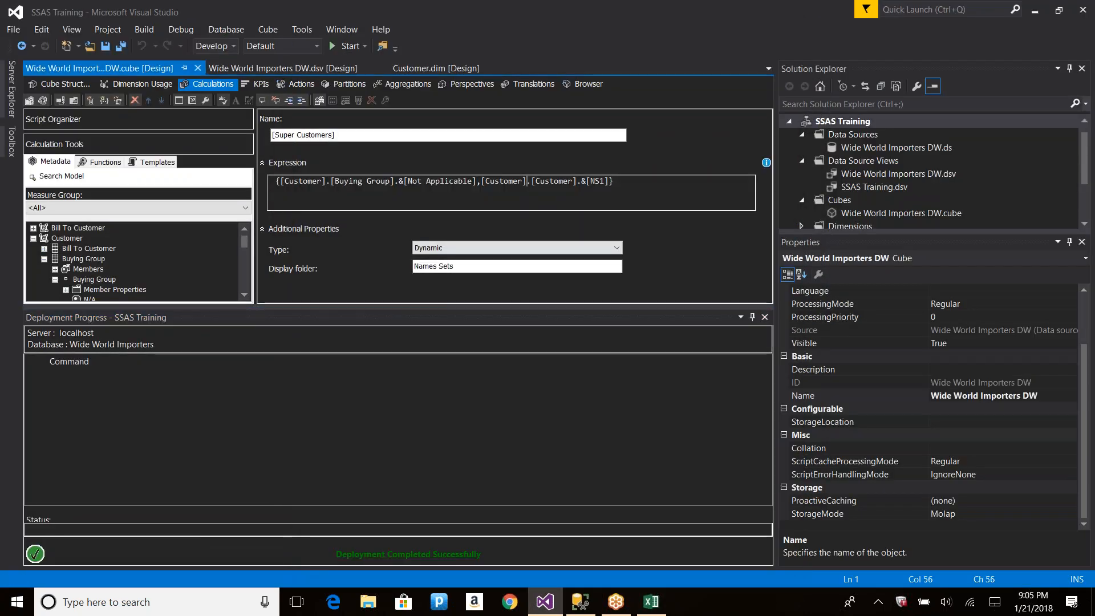
Replace the curly braces around the two members in the Super Customers expression with parentheses and save the cube.
left_click_drag(281, 180, 540, 181)
left_click_drag(609, 173, 613, 184)
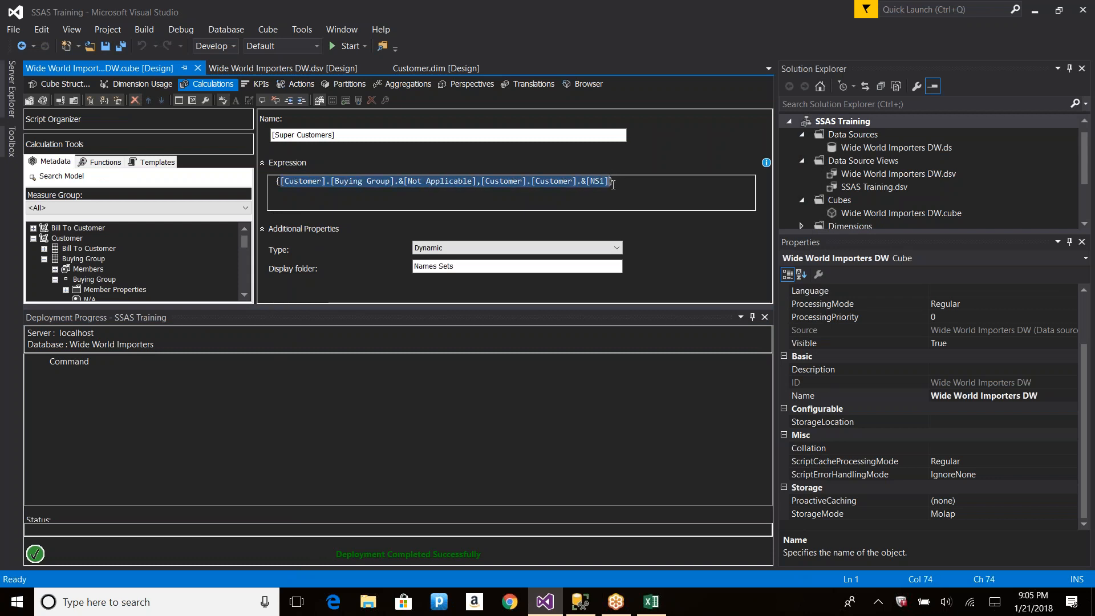
left_click(618, 181)
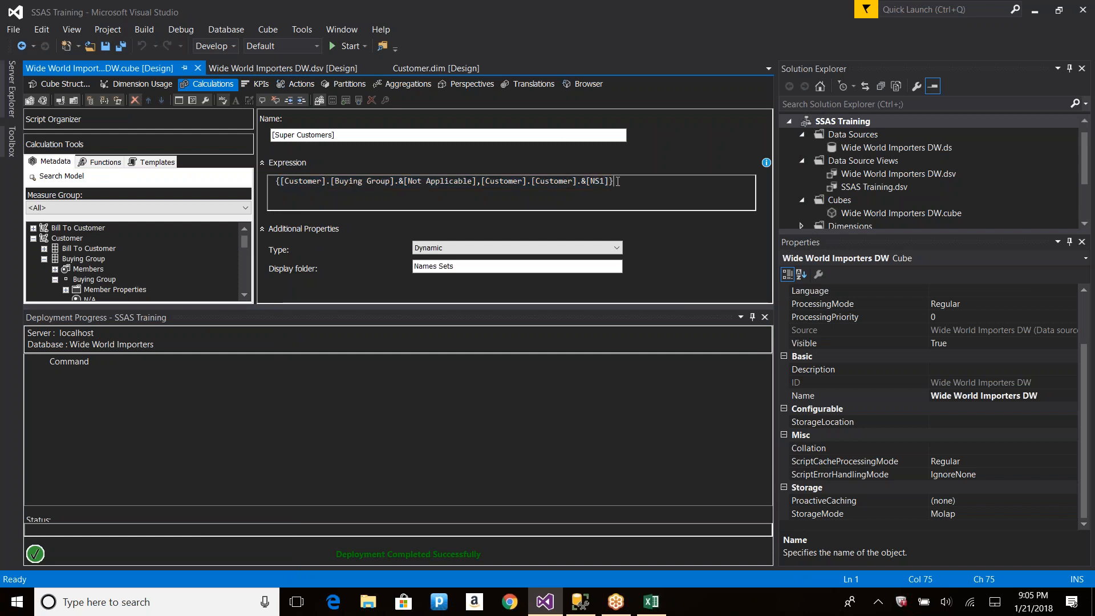
key("BackSpace")
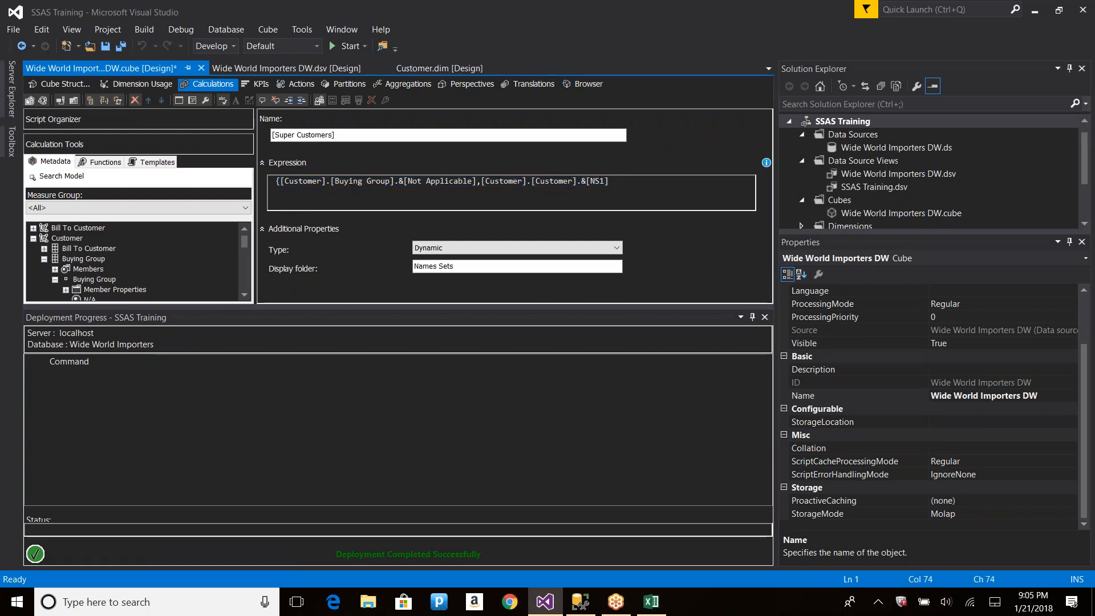
key("Home")
key("Delete")
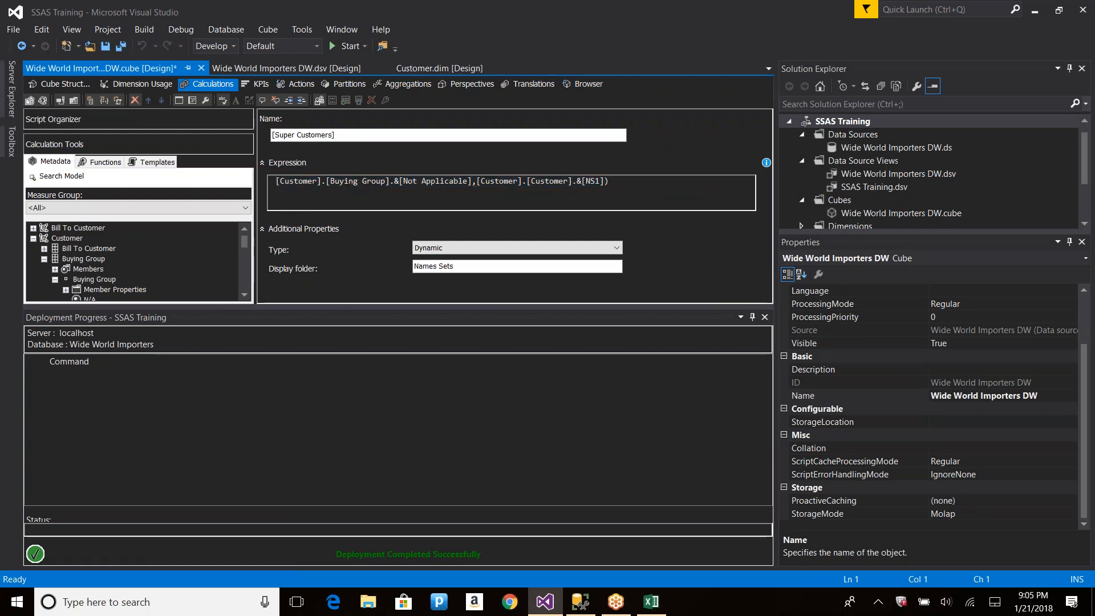
type("(")
key("ctrl+s")
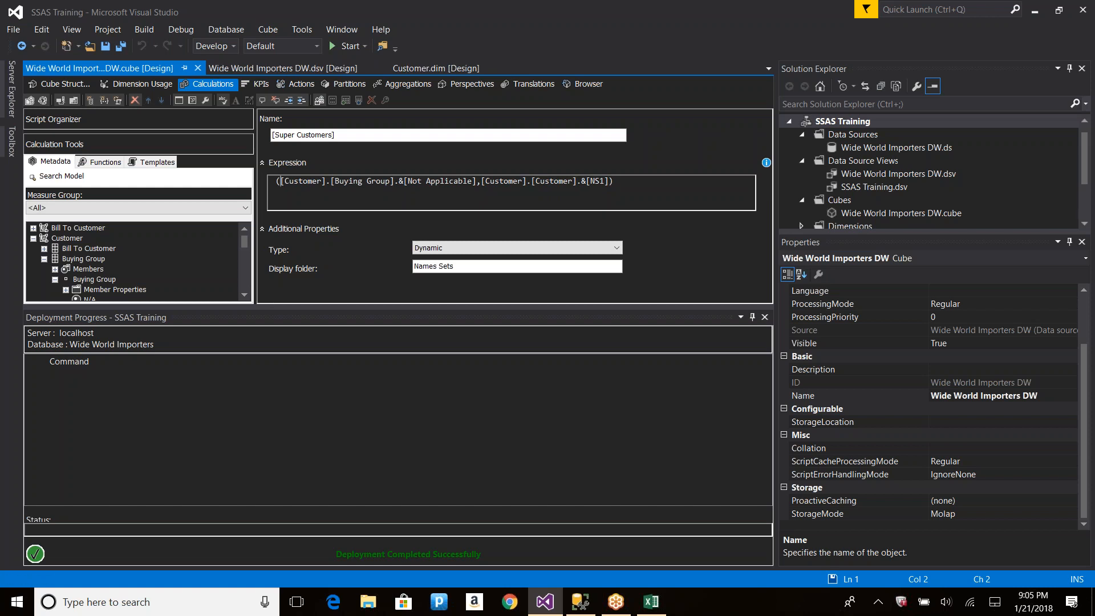
Build and deploy the changed project, overwriting the Wide World Importers database on the server.
left_click(43, 101)
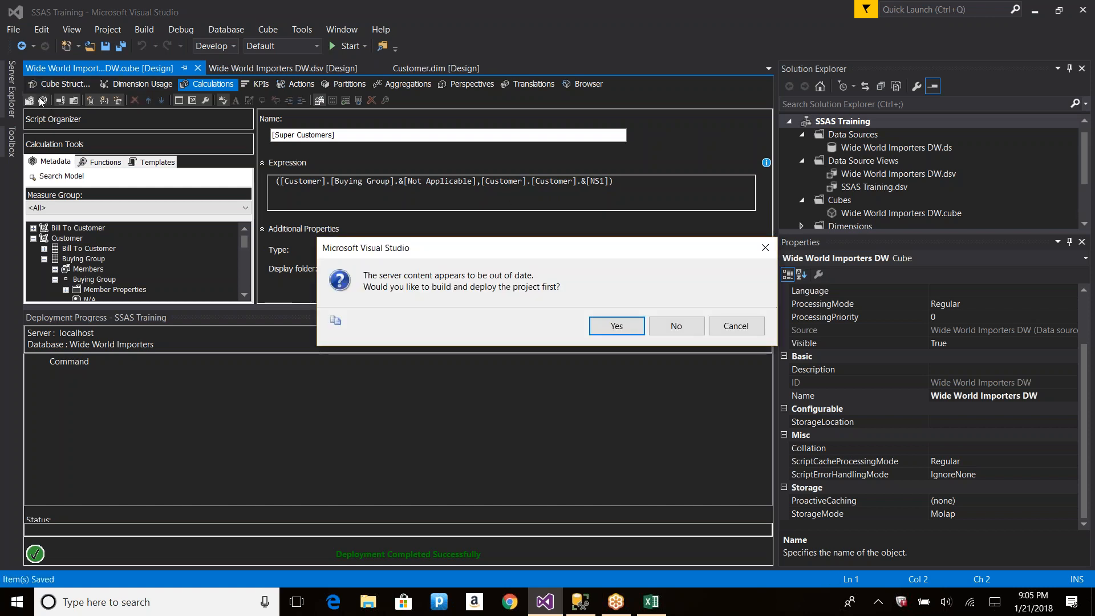
key("Return")
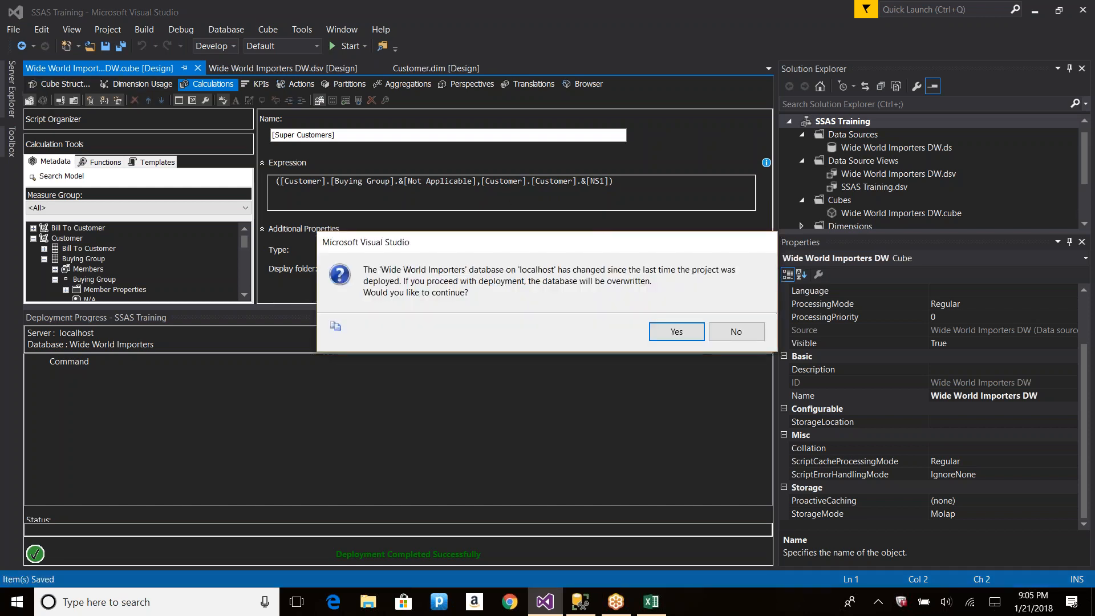
left_click(698, 339)
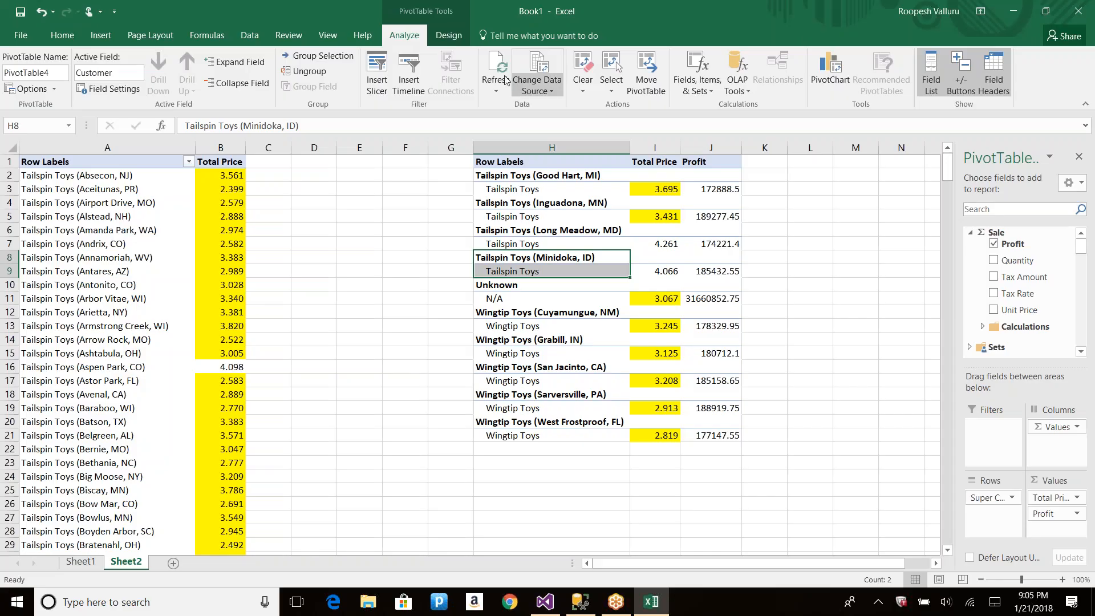
Refresh the Super Customers PivotTable in Excel and select cells H2:J2 beneath its headers.
left_click(497, 67)
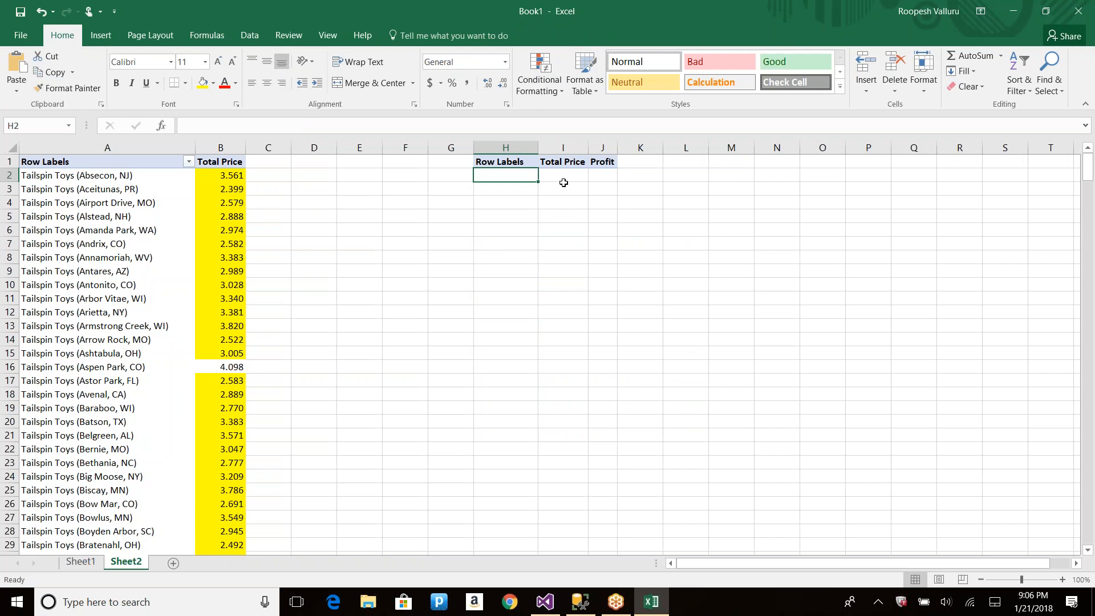
left_click_drag(527, 179, 602, 180)
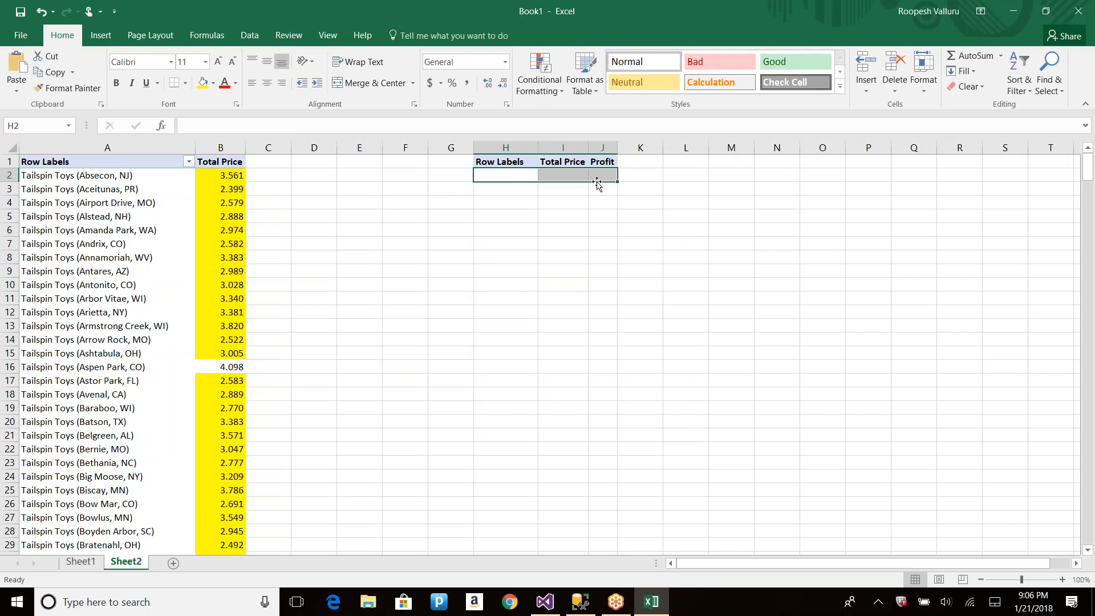
Switch back to Visual Studio and move the Process Cube dialog aside to view the Super Customers expression, then back over it.
key("alt+Tab")
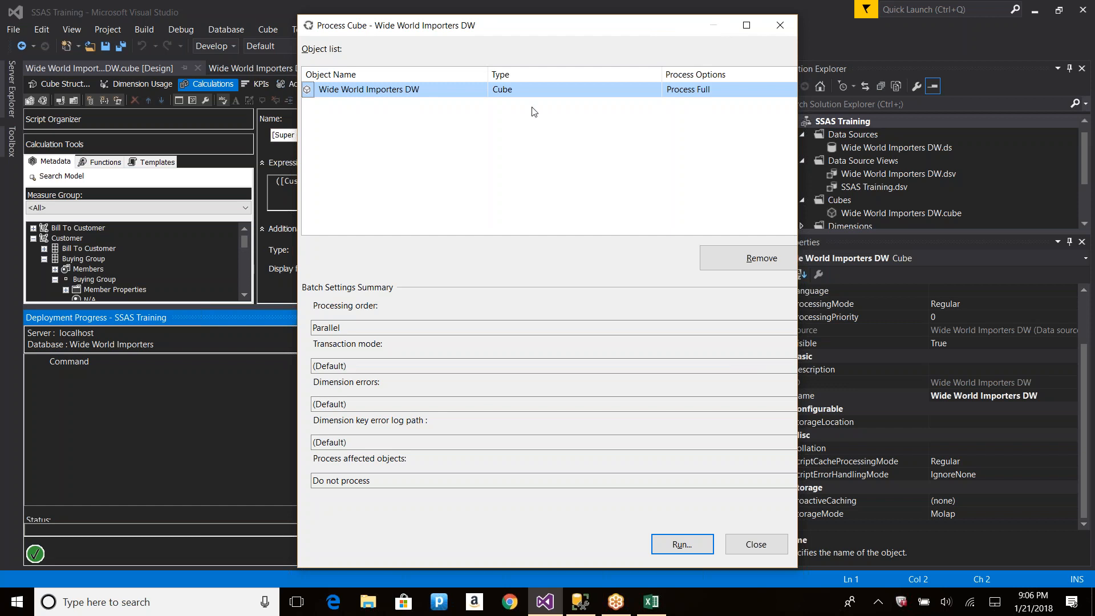
left_click_drag(524, 28, 673, 188)
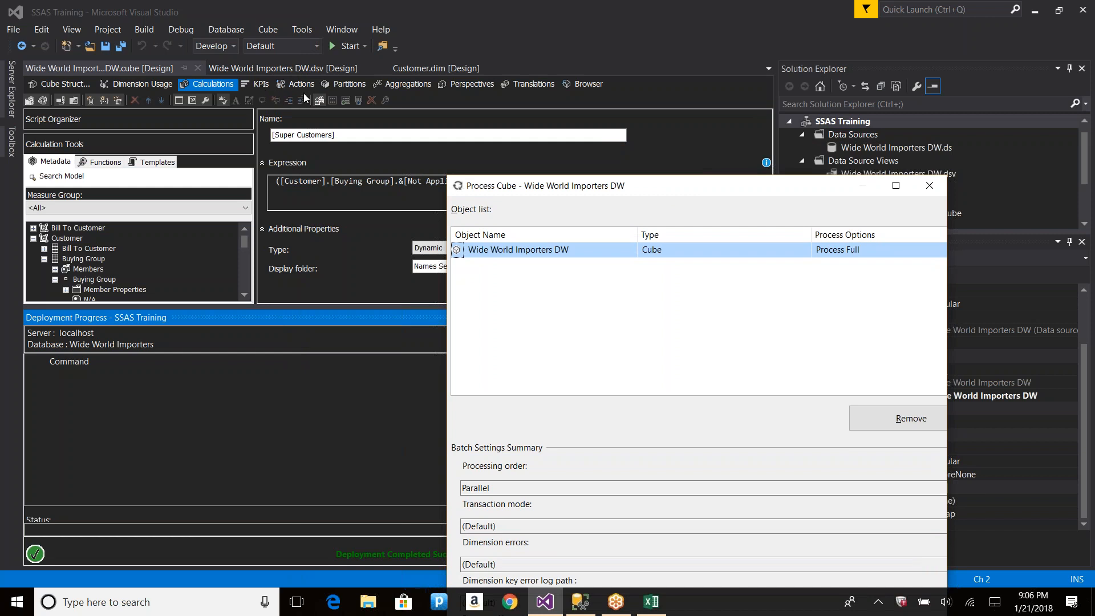
left_click_drag(629, 188, 424, 26)
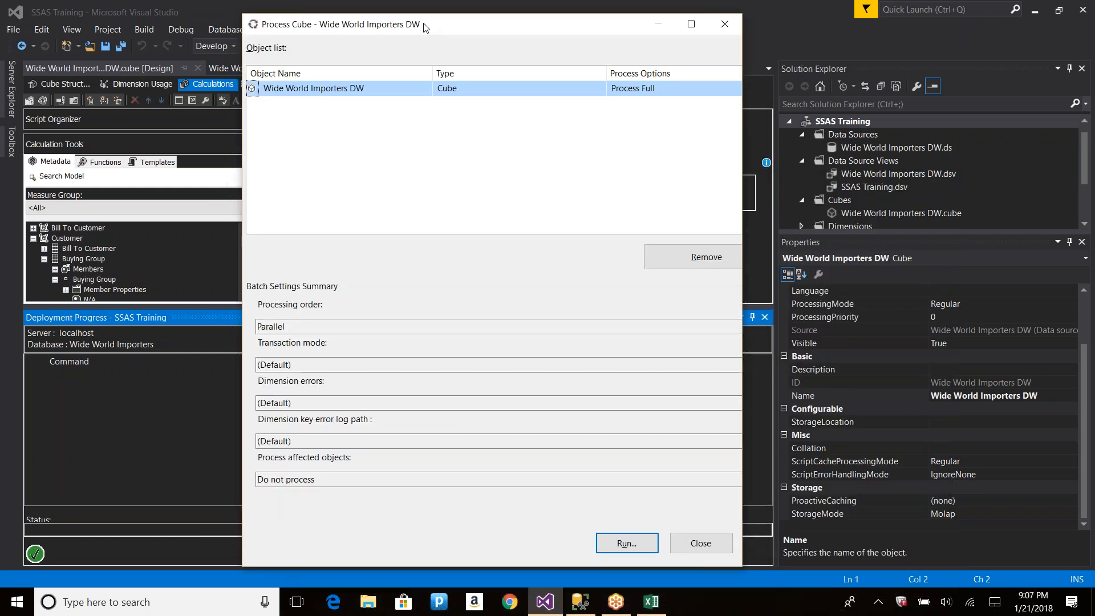